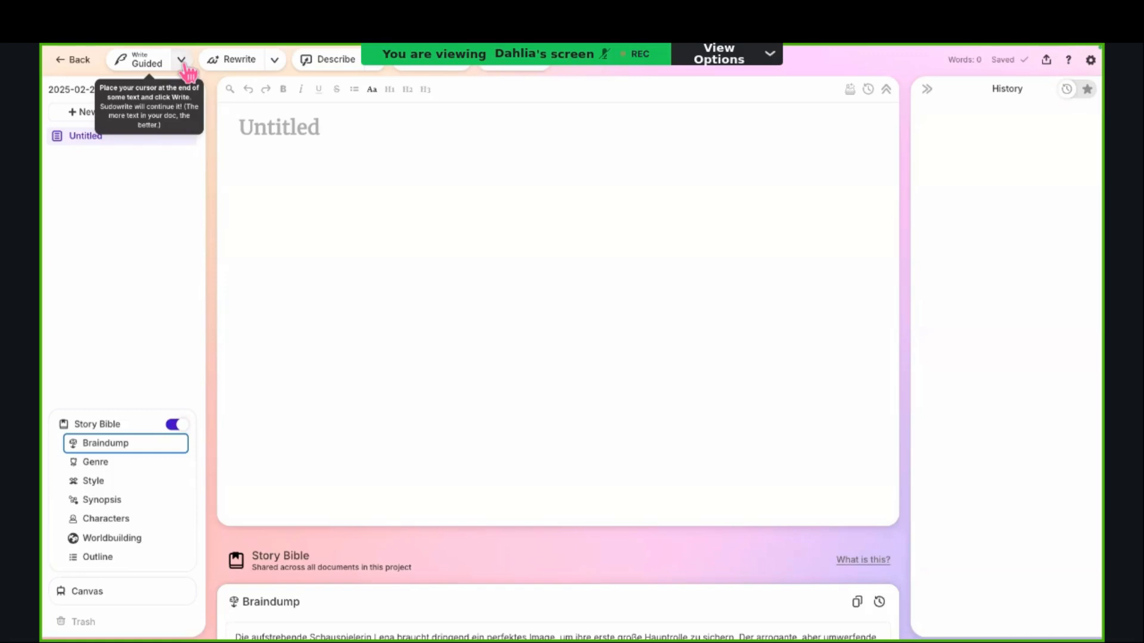
Step: Switch the Write mode to Auto and open the Write settings at the Key Details field
{"action": "left_click", "coordinate": [187, 68]}
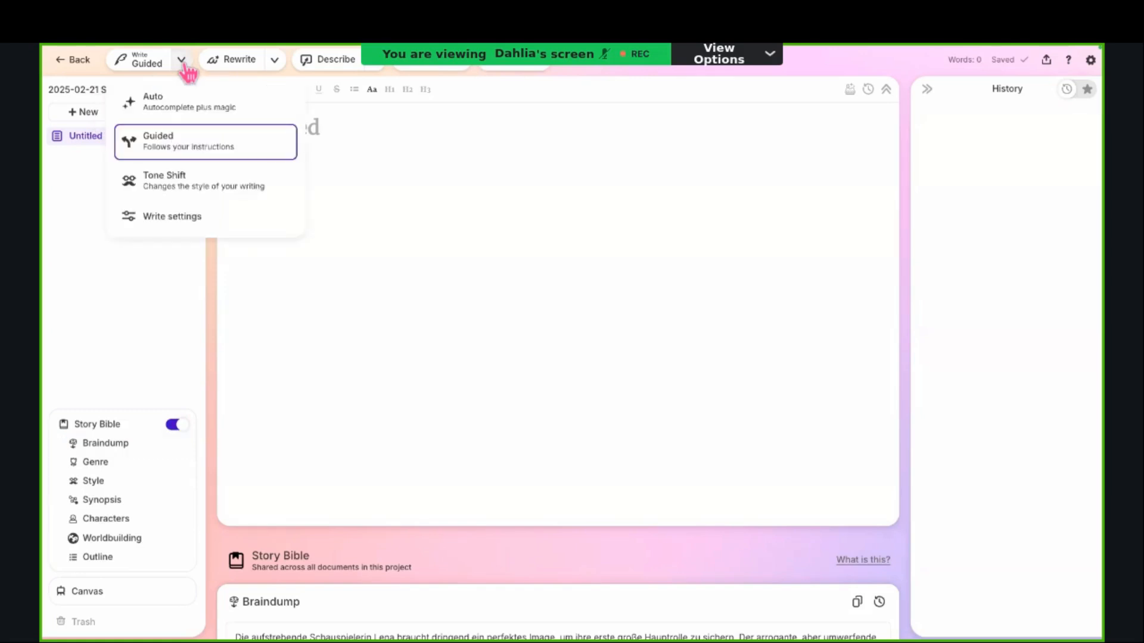
{"action": "left_click", "coordinate": [172, 98]}
{"action": "left_click", "coordinate": [173, 59]}
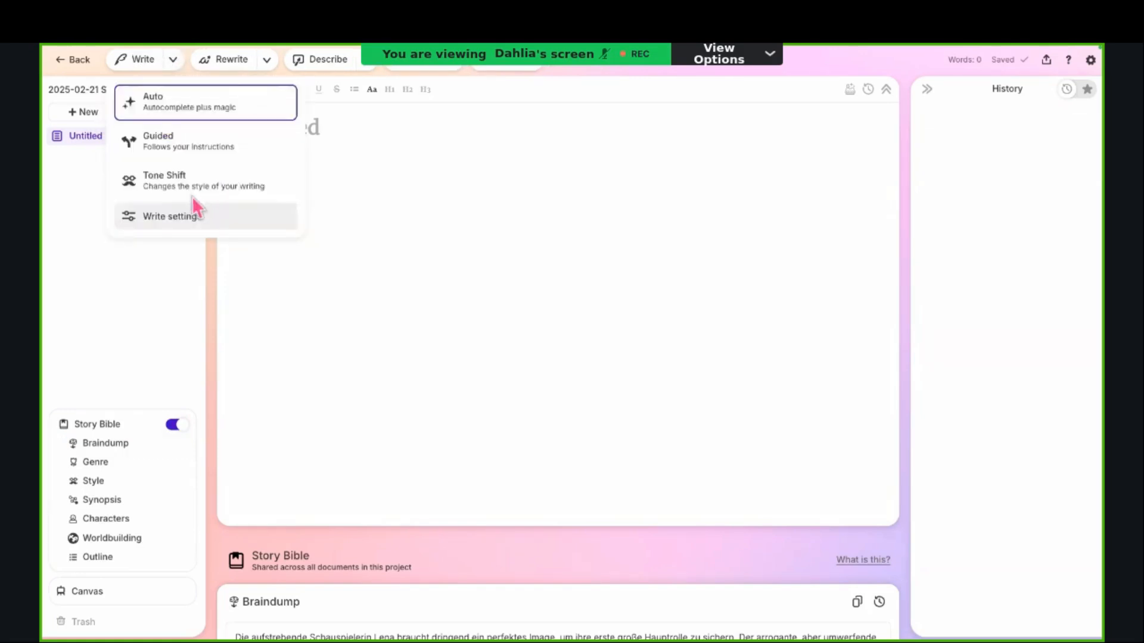
{"action": "left_click", "coordinate": [191, 218]}
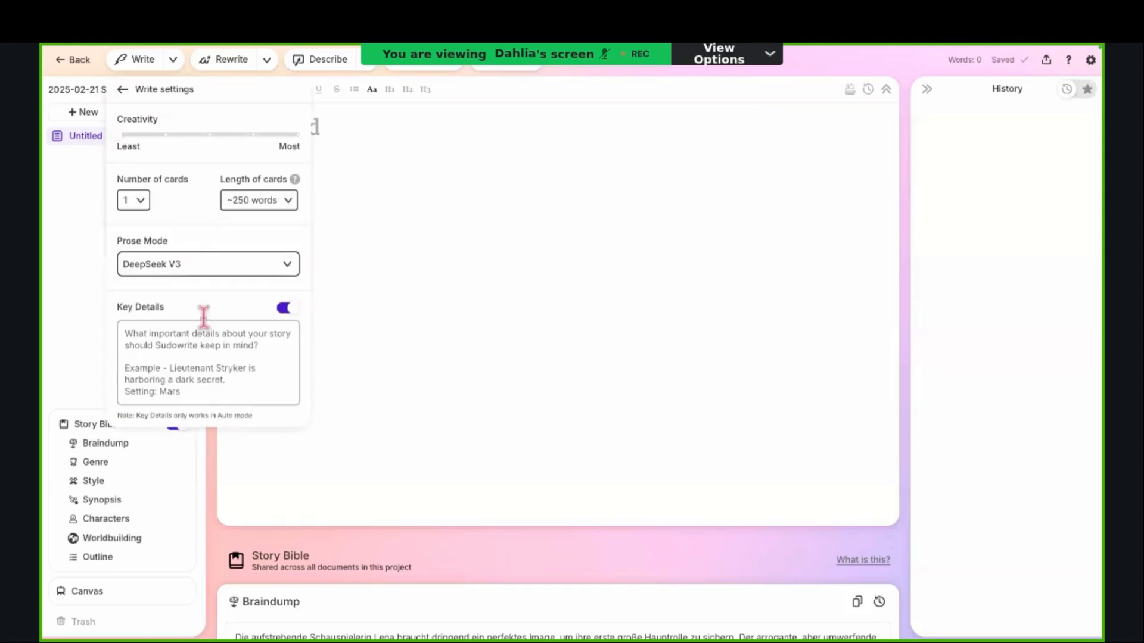
{"action": "left_click", "coordinate": [183, 354]}
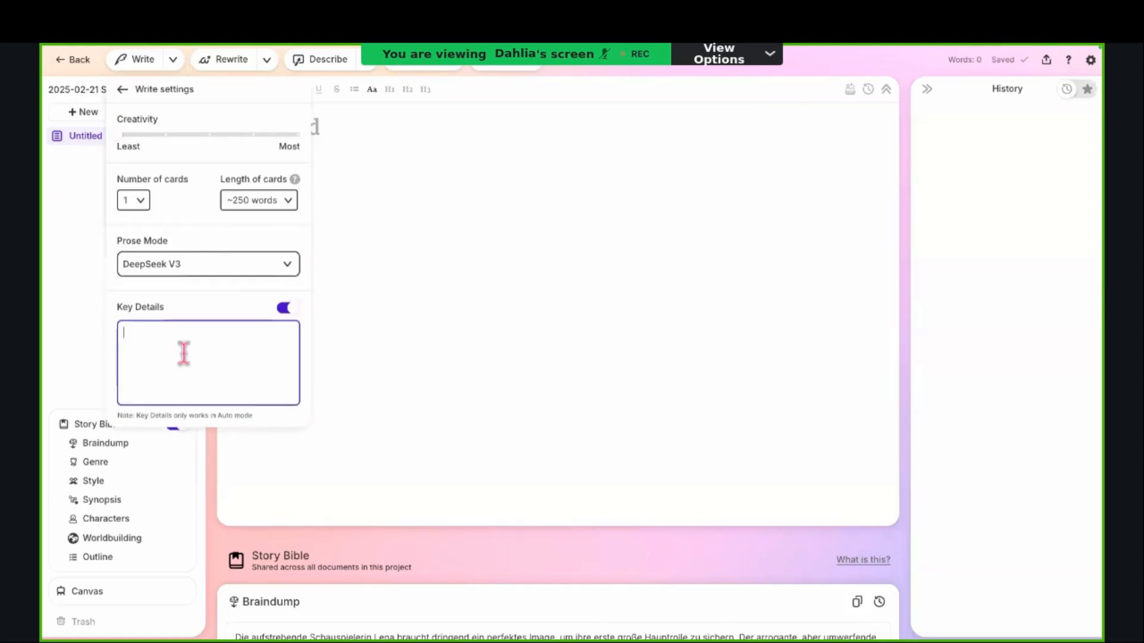
Step: Set the Write mode to Guided and open its prompt for what should come next
{"action": "left_click", "coordinate": [173, 66]}
{"action": "left_click", "coordinate": [173, 67]}
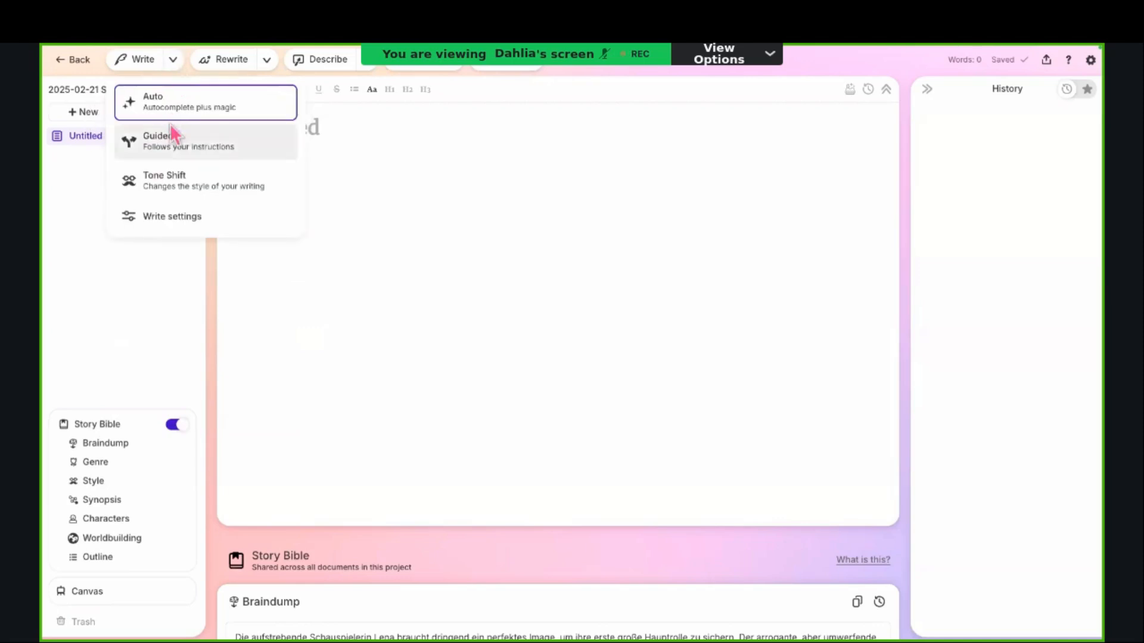
{"action": "left_click", "coordinate": [174, 140]}
{"action": "left_click", "coordinate": [153, 170]}
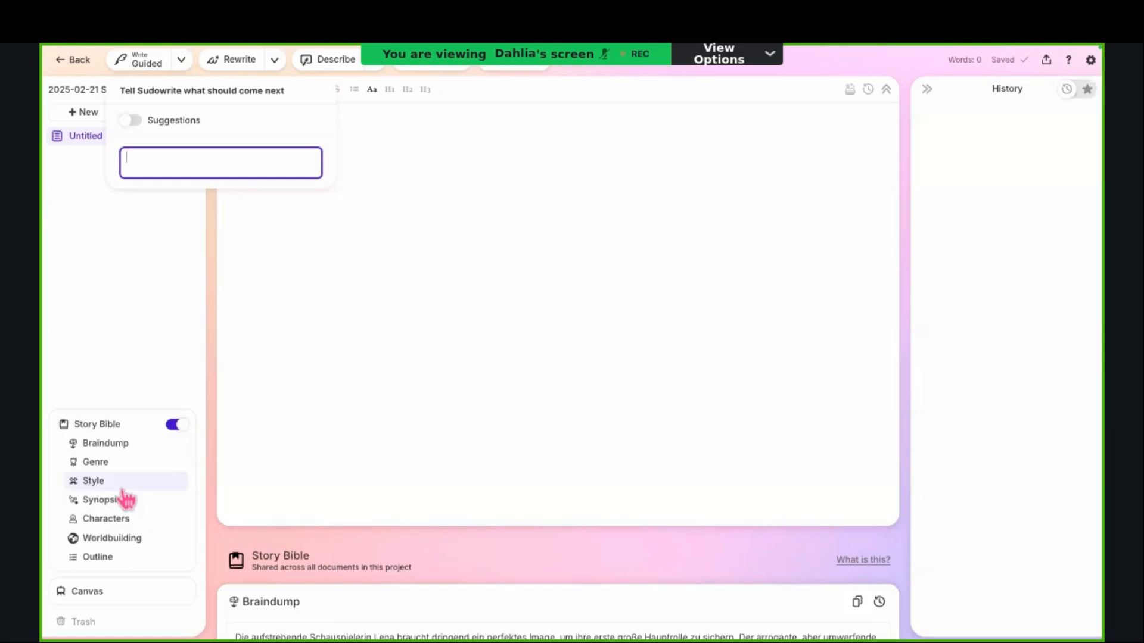
Step: Examine the Story Bible sections from Braindump, Genre and Style through Synopsis, Characters, Worldbuilding and Outline
{"action": "left_click", "coordinate": [101, 489]}
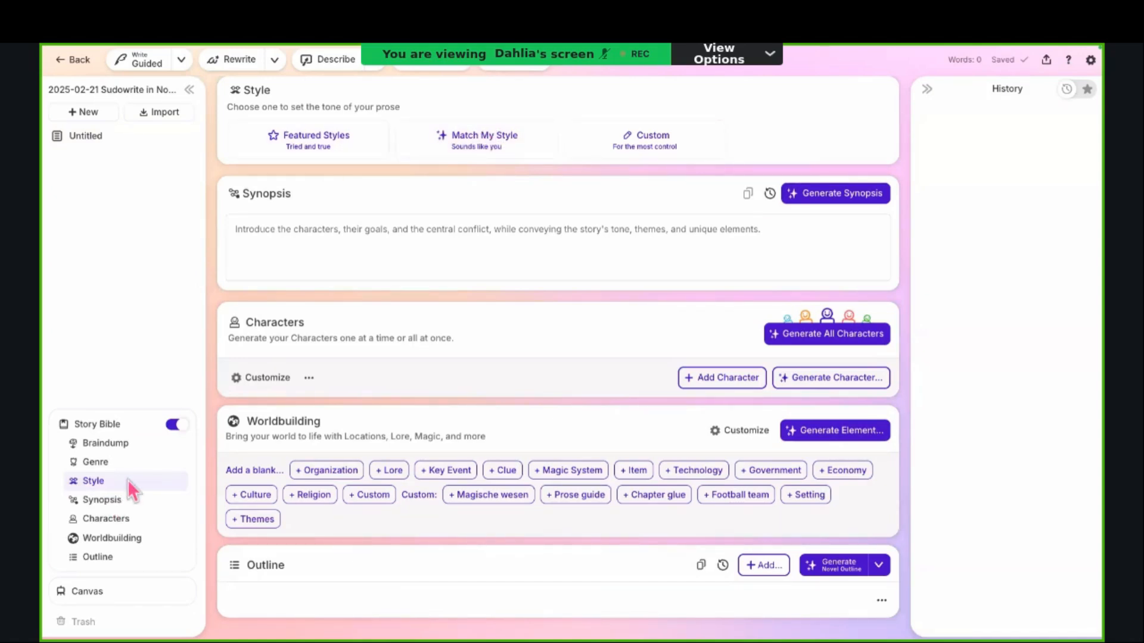
{"action": "scroll", "coordinate": [256, 364], "scroll_direction": "up", "scroll_amount": 8}
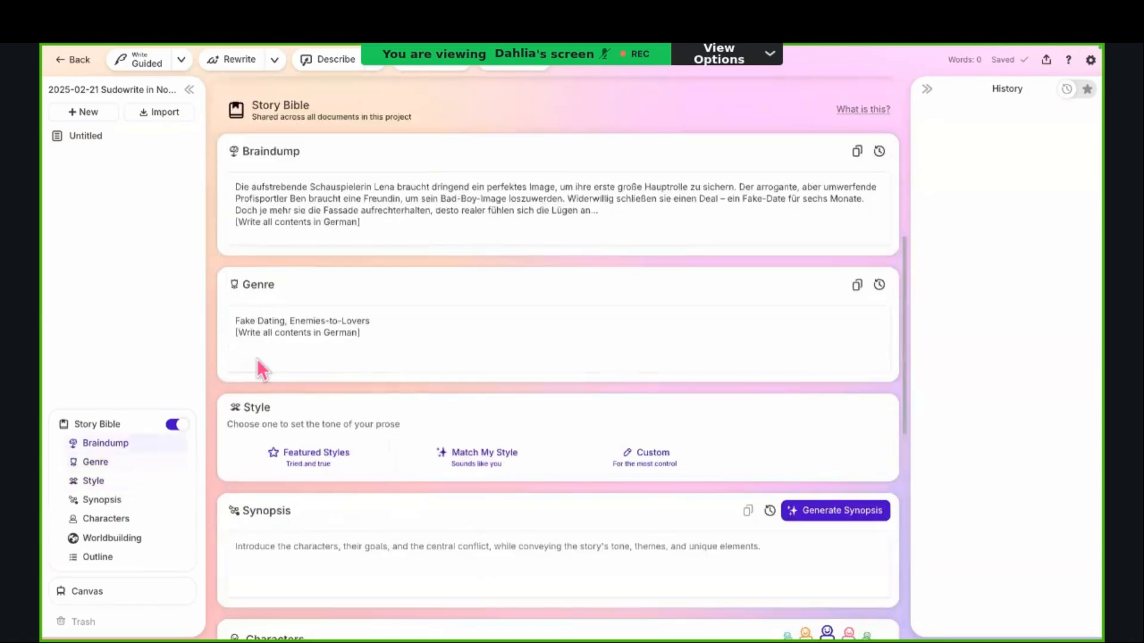
{"action": "scroll", "coordinate": [173, 149], "scroll_direction": "up", "scroll_amount": 5}
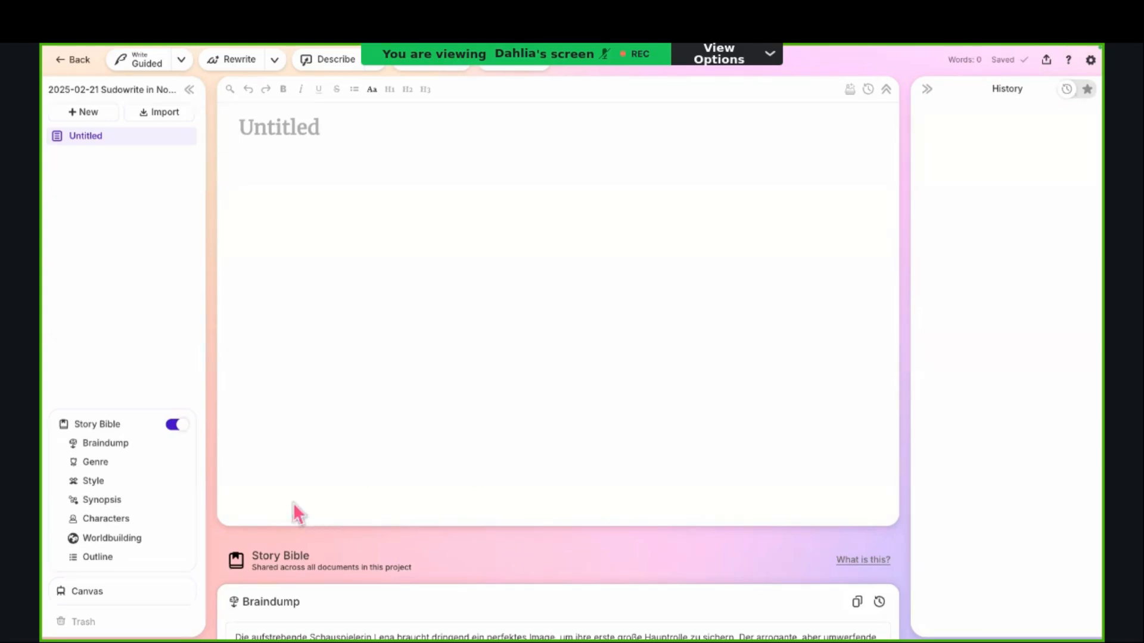
{"action": "scroll", "coordinate": [261, 625], "scroll_direction": "down", "scroll_amount": 15}
{"action": "scroll", "coordinate": [261, 625], "scroll_direction": "up", "scroll_amount": 4}
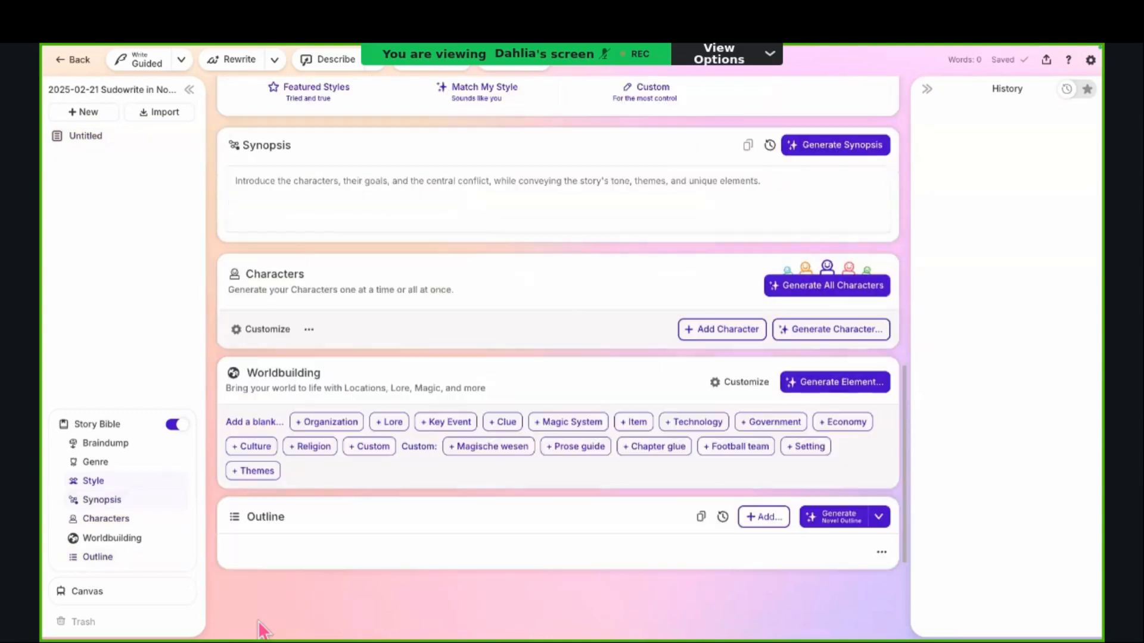
{"action": "scroll", "coordinate": [262, 628], "scroll_direction": "up", "scroll_amount": 3}
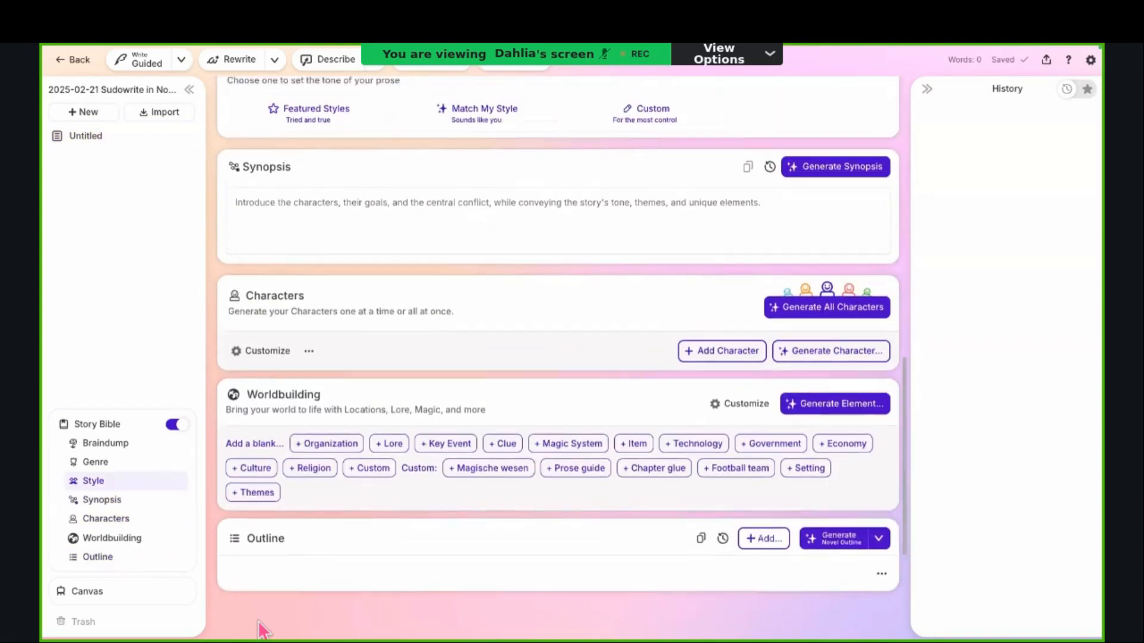
{"action": "scroll", "coordinate": [265, 608], "scroll_direction": "up", "scroll_amount": 5}
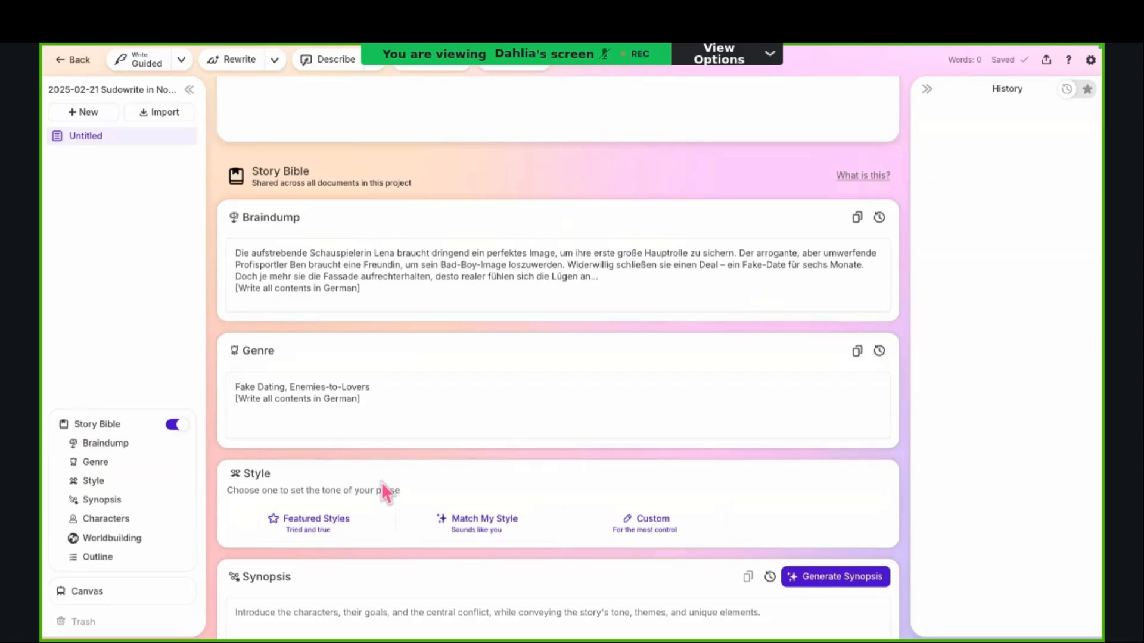
{"action": "scroll", "coordinate": [383, 486], "scroll_direction": "down", "scroll_amount": 7}
{"action": "scroll", "coordinate": [381, 481], "scroll_direction": "up", "scroll_amount": 10}
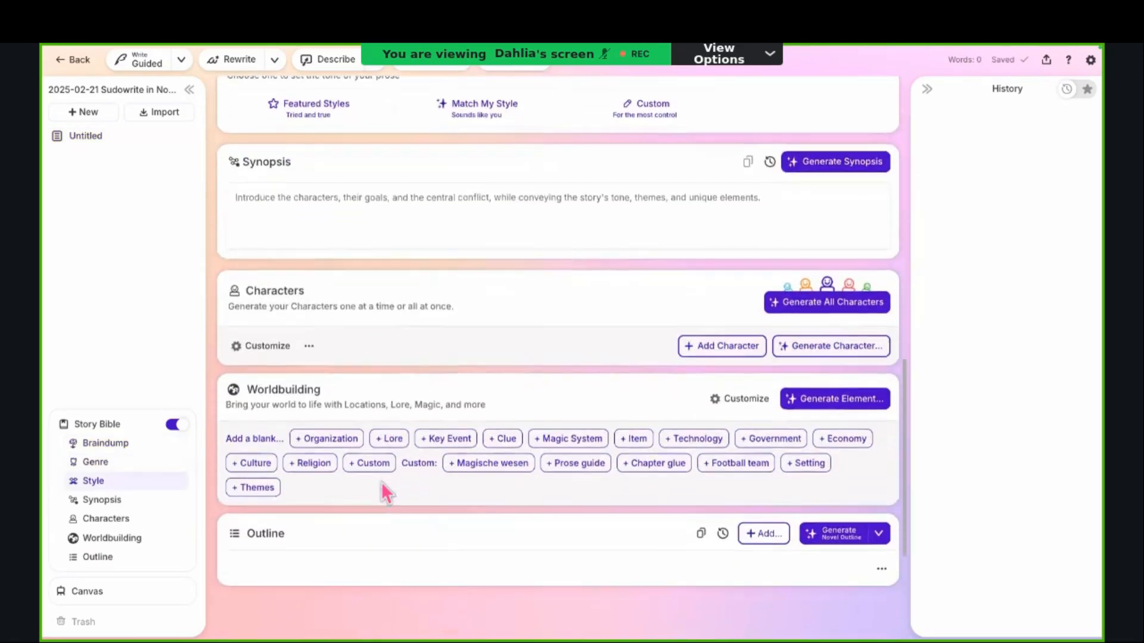
{"action": "scroll", "coordinate": [382, 482], "scroll_direction": "down", "scroll_amount": 5}
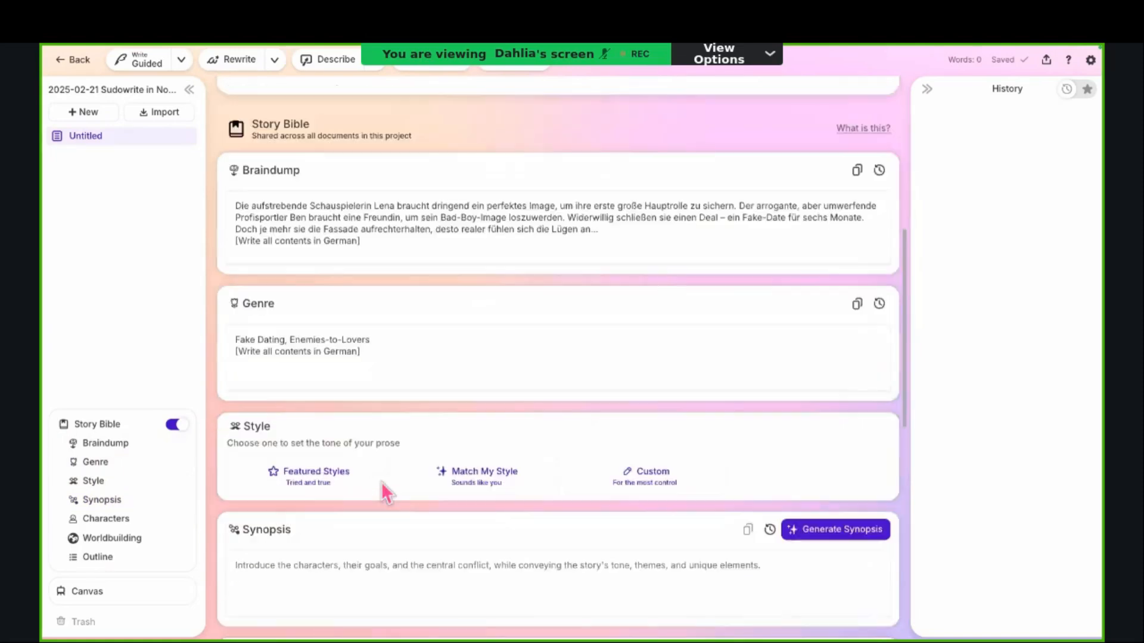
{"action": "scroll", "coordinate": [381, 481], "scroll_direction": "down", "scroll_amount": 5}
{"action": "scroll", "coordinate": [381, 481], "scroll_direction": "down", "scroll_amount": 2}
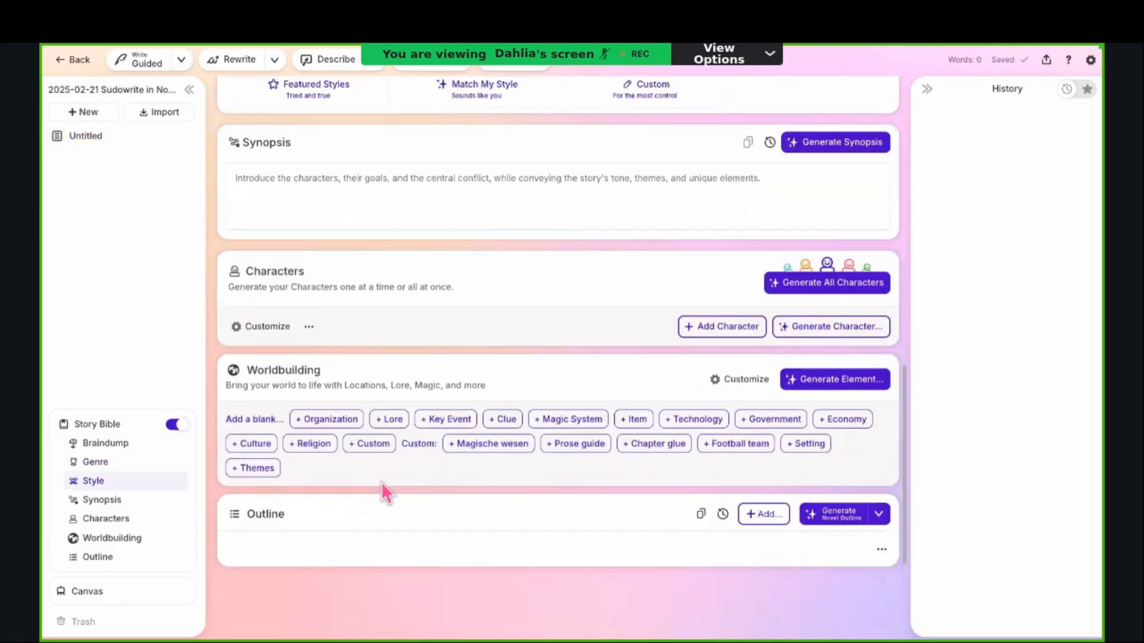
{"action": "scroll", "coordinate": [381, 481], "scroll_direction": "up", "scroll_amount": 3}
{"action": "scroll", "coordinate": [382, 481], "scroll_direction": "up", "scroll_amount": 4}
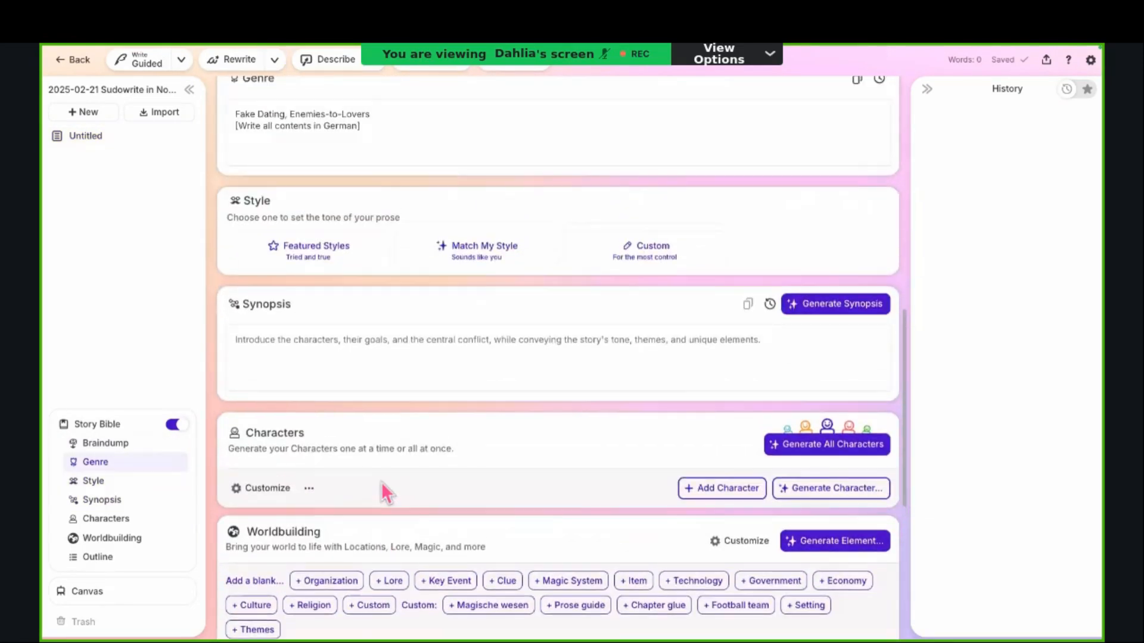
{"action": "scroll", "coordinate": [309, 331], "scroll_direction": "up", "scroll_amount": 3}
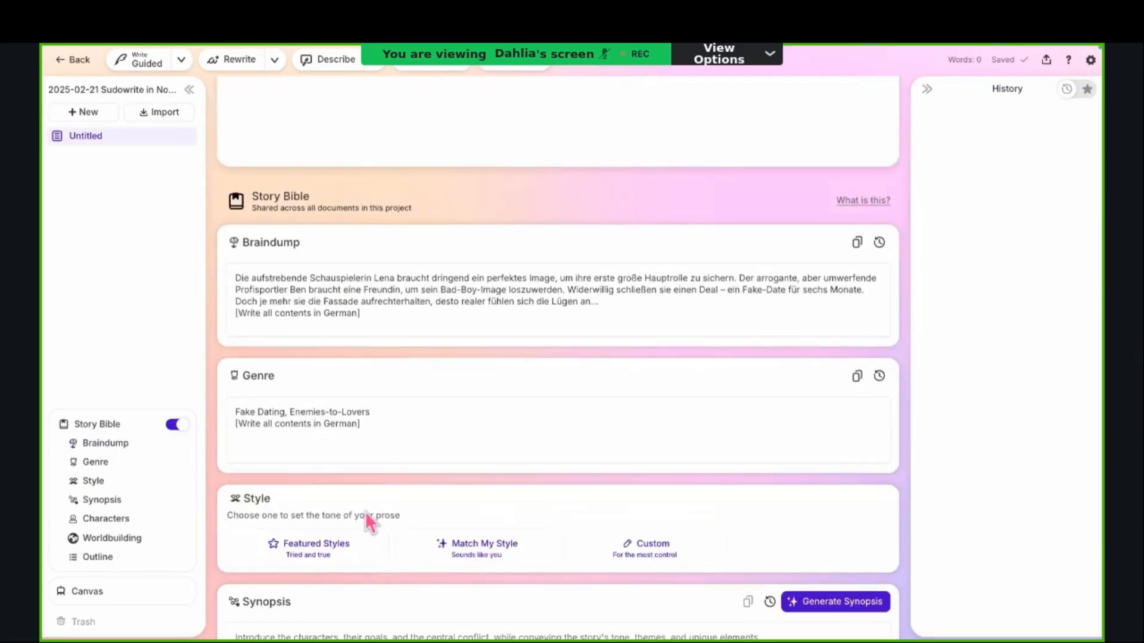
{"action": "scroll", "coordinate": [449, 632], "scroll_direction": "down", "scroll_amount": 9}
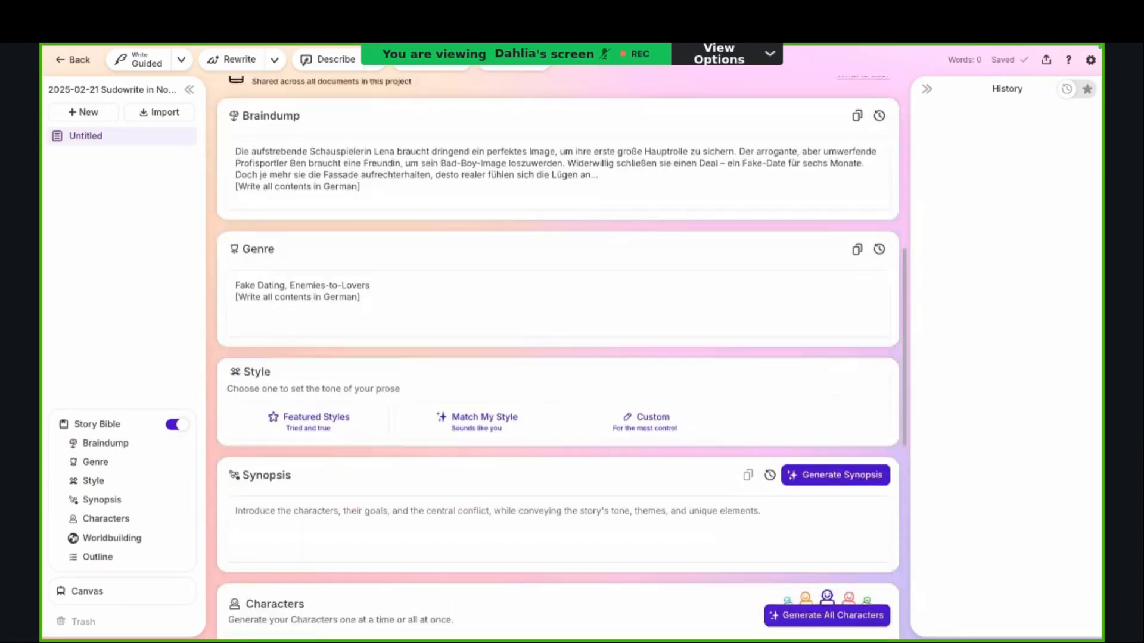
{"action": "scroll", "coordinate": [385, 501], "scroll_direction": "down", "scroll_amount": 2}
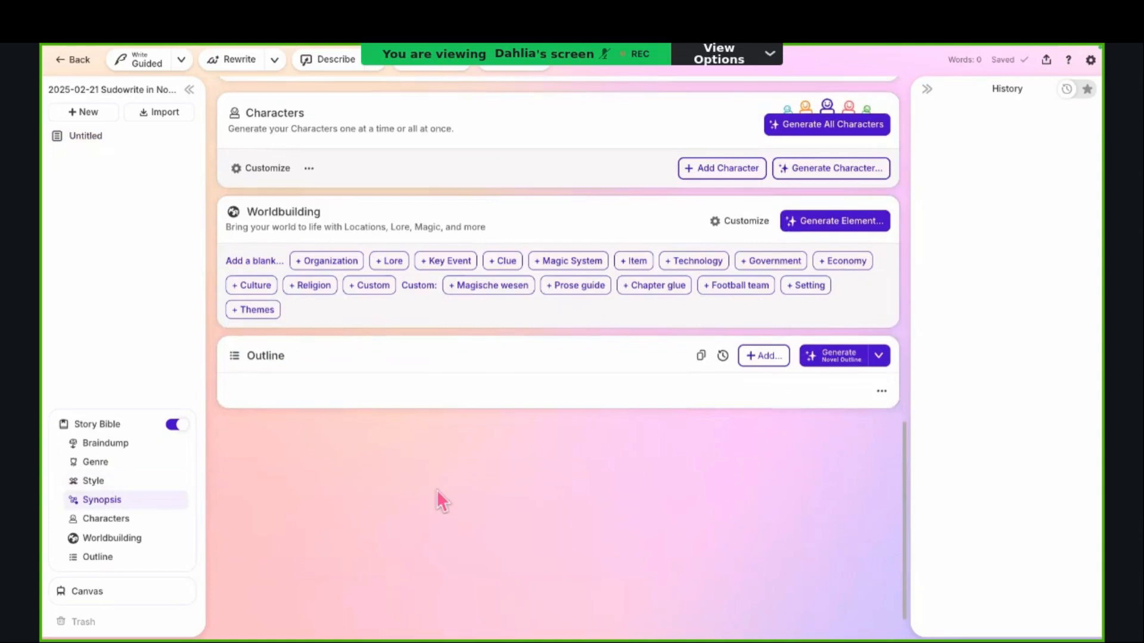
{"action": "scroll", "coordinate": [405, 485], "scroll_direction": "down", "scroll_amount": 1}
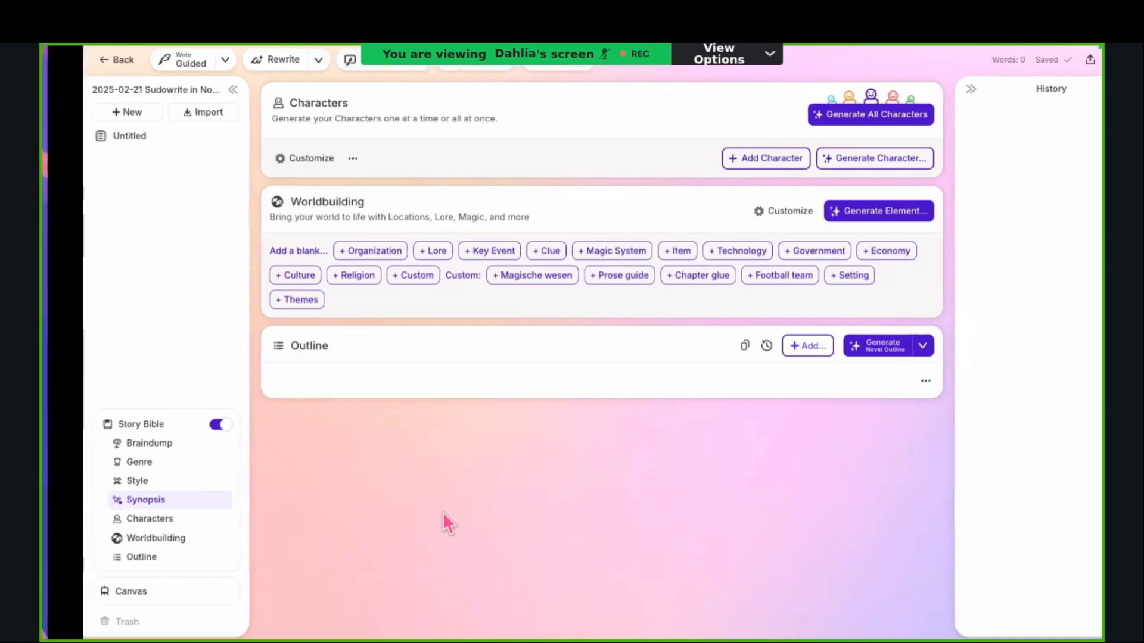
{"action": "key", "text": "ctrl+Right"}
{"action": "key", "text": "ctrl+Right"}
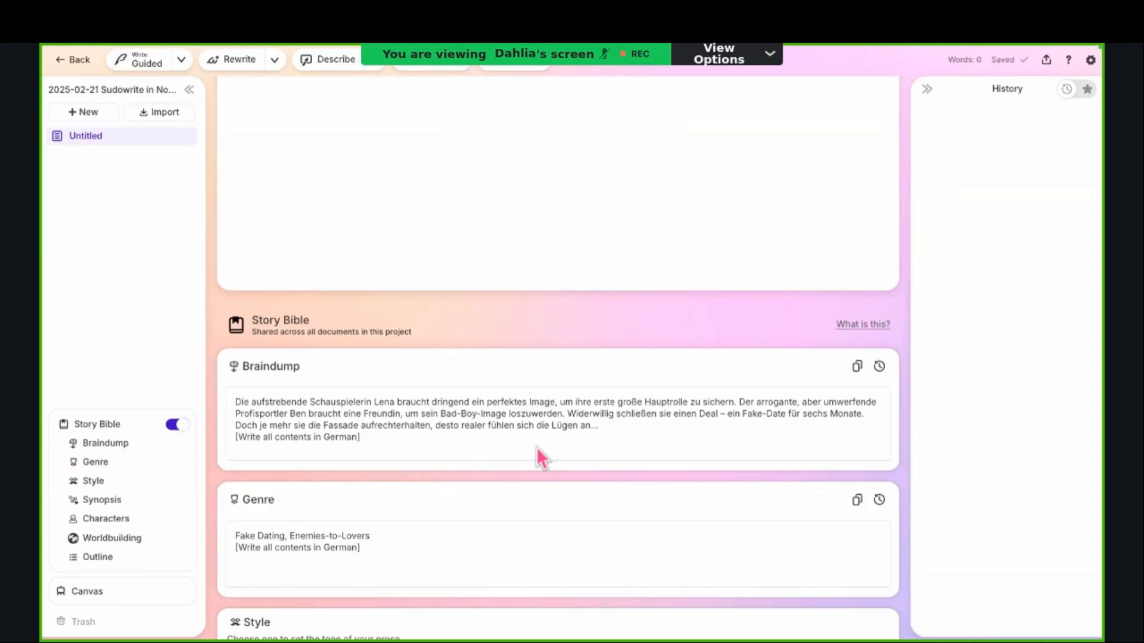
Step: Review the "[Write all contents in German]" instruction in the Braindump and Genre sections, and the tropes listed under Genre
{"action": "scroll", "coordinate": [538, 455], "scroll_direction": "down", "scroll_amount": 1}
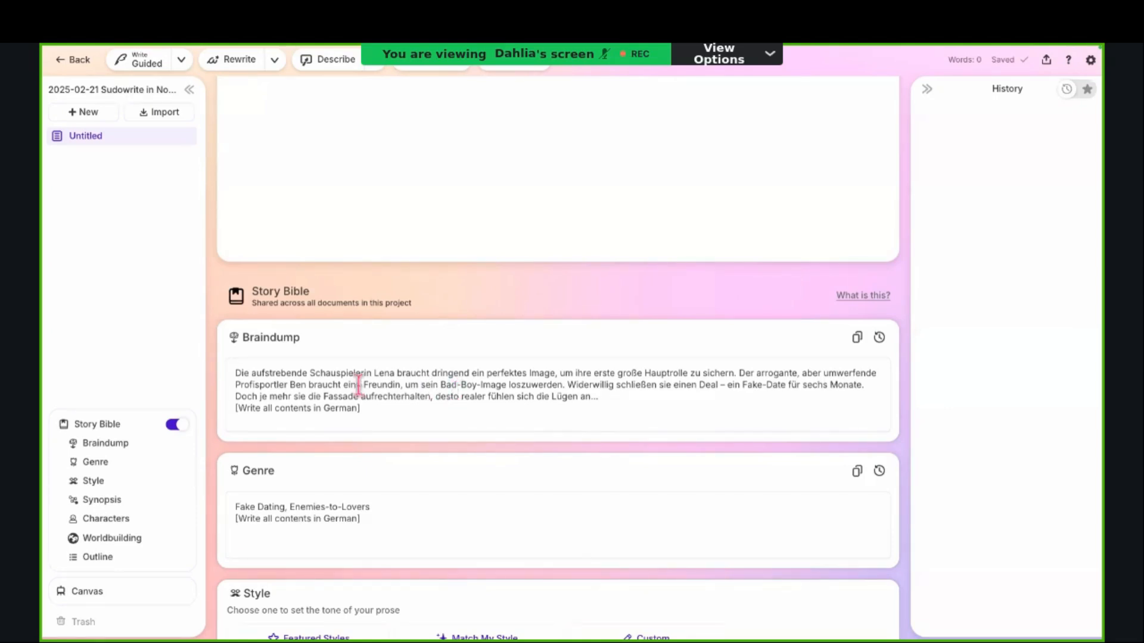
{"action": "left_click", "coordinate": [367, 411]}
{"action": "left_click_drag", "start_coordinate": [372, 410], "coordinate": [226, 417]}
{"action": "left_click", "coordinate": [326, 408]}
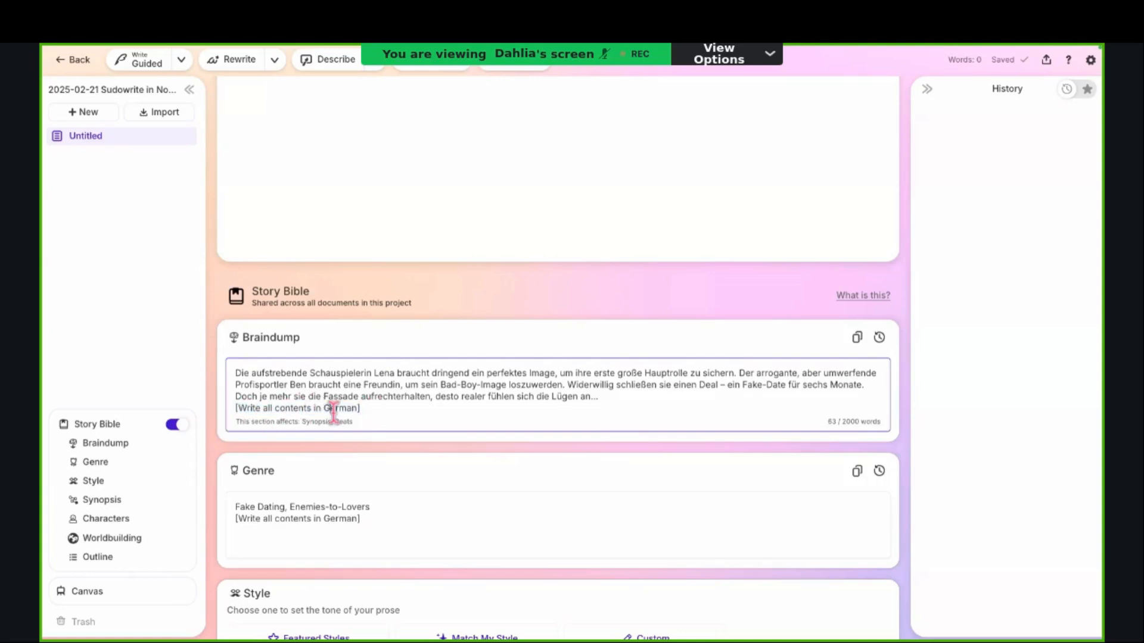
{"action": "left_click_drag", "start_coordinate": [359, 519], "coordinate": [207, 526]}
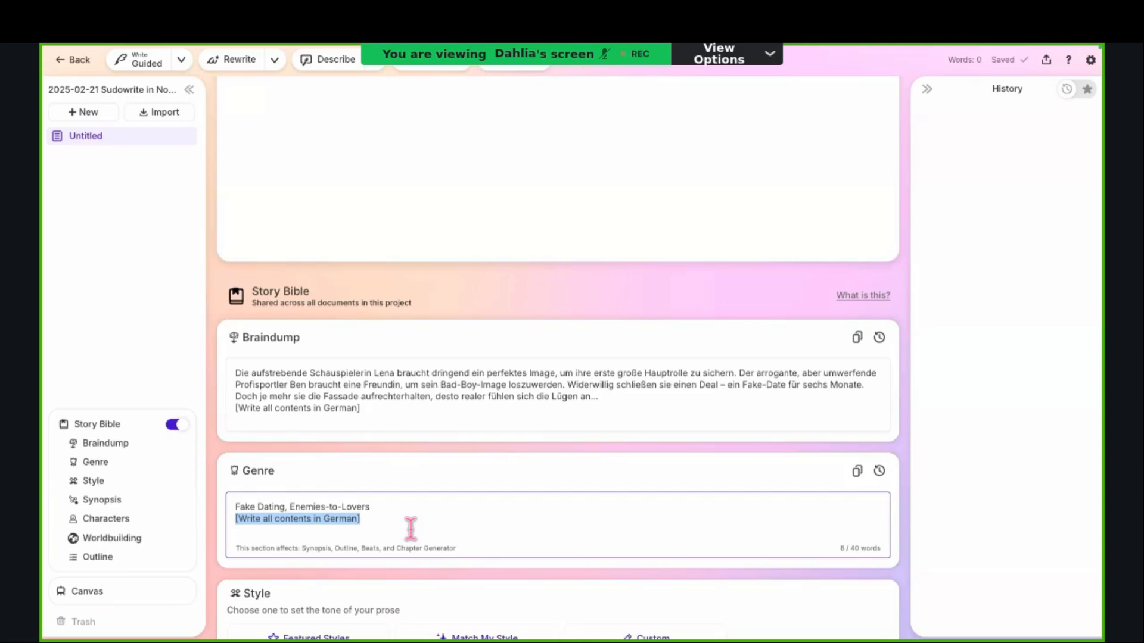
{"action": "left_click", "coordinate": [283, 513]}
{"action": "left_click_drag", "start_coordinate": [284, 512], "coordinate": [227, 505]}
{"action": "key", "text": "Left"}
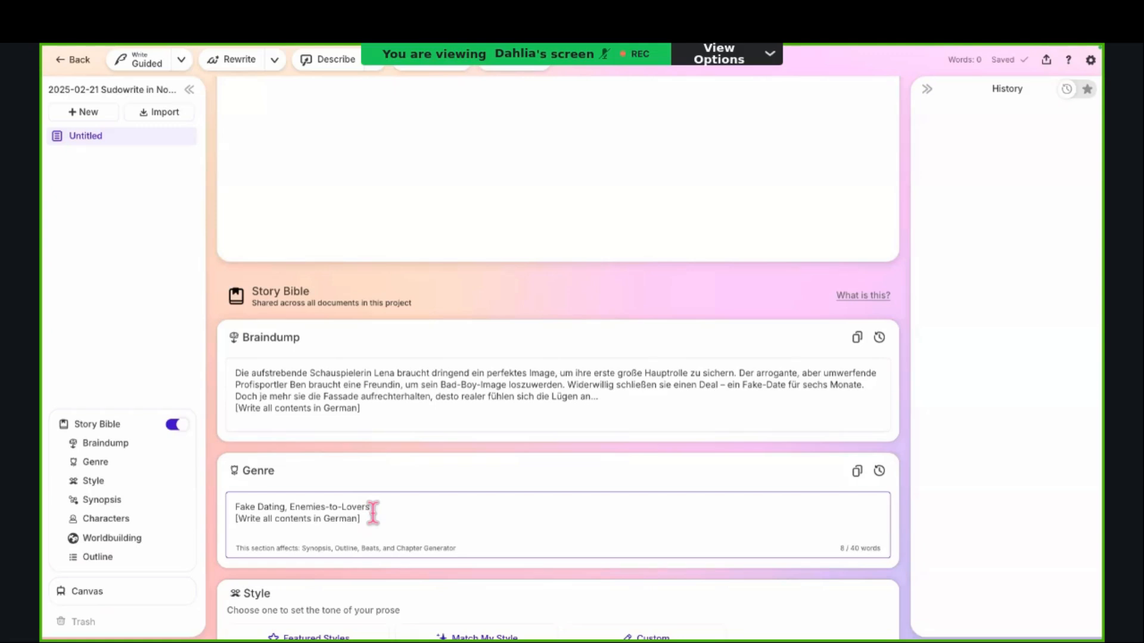
Step: Preview the Approachable & Charming and Dark & Foreboding featured styles, and view the Match My Style writing sample dialog without applying anything
{"action": "scroll", "coordinate": [373, 514], "scroll_direction": "down", "scroll_amount": 3}
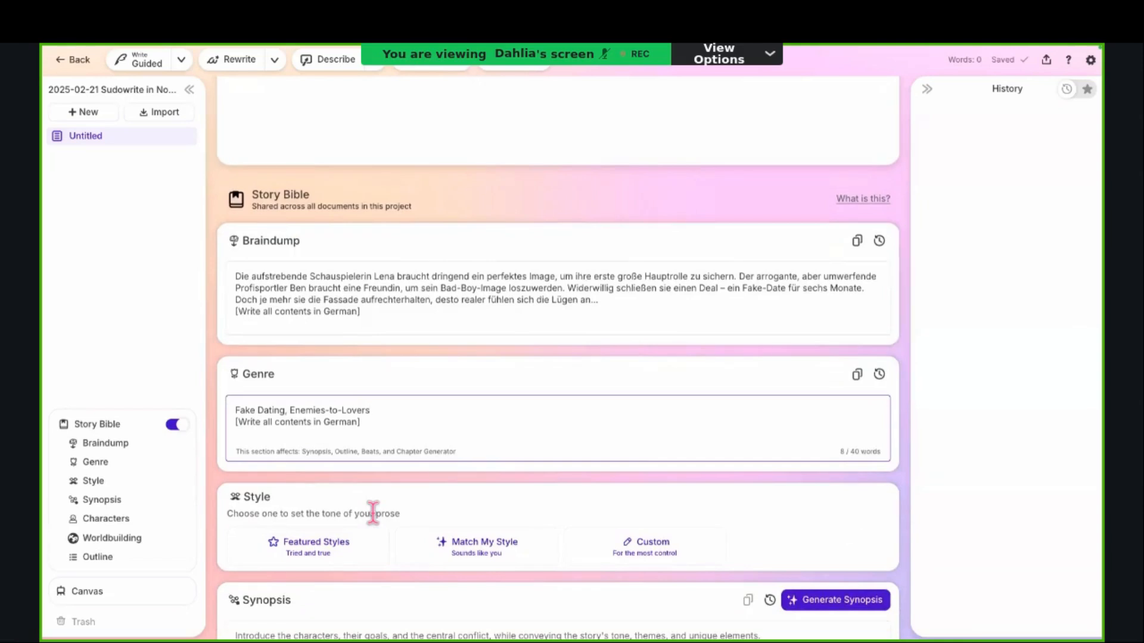
{"action": "scroll", "coordinate": [373, 514], "scroll_direction": "down", "scroll_amount": 1}
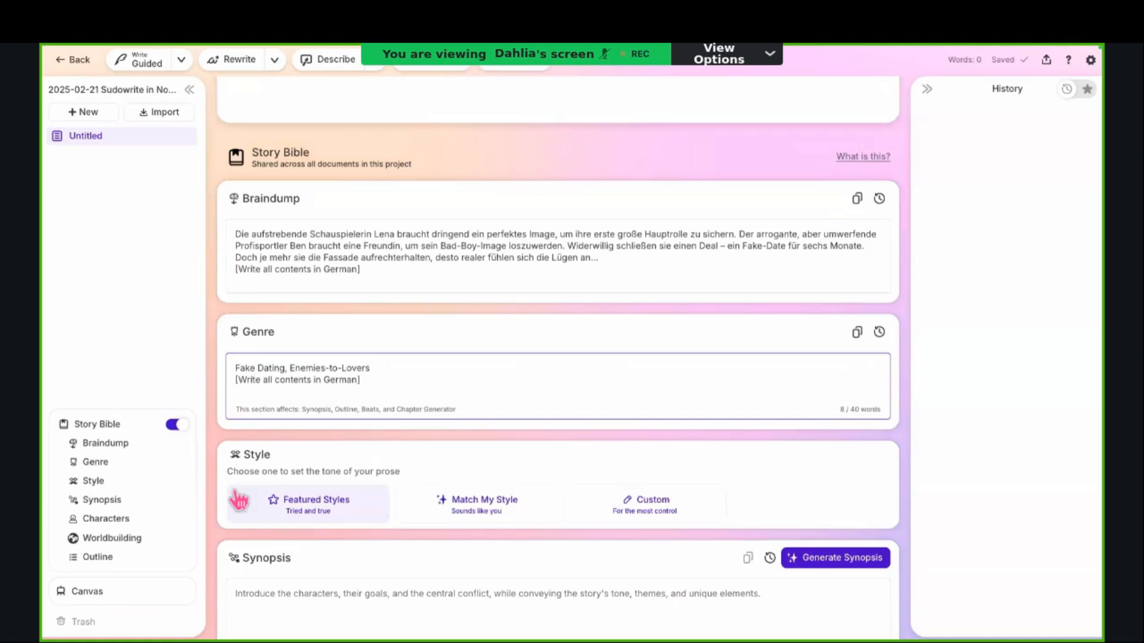
{"action": "left_click", "coordinate": [317, 522]}
{"action": "left_click", "coordinate": [317, 523]}
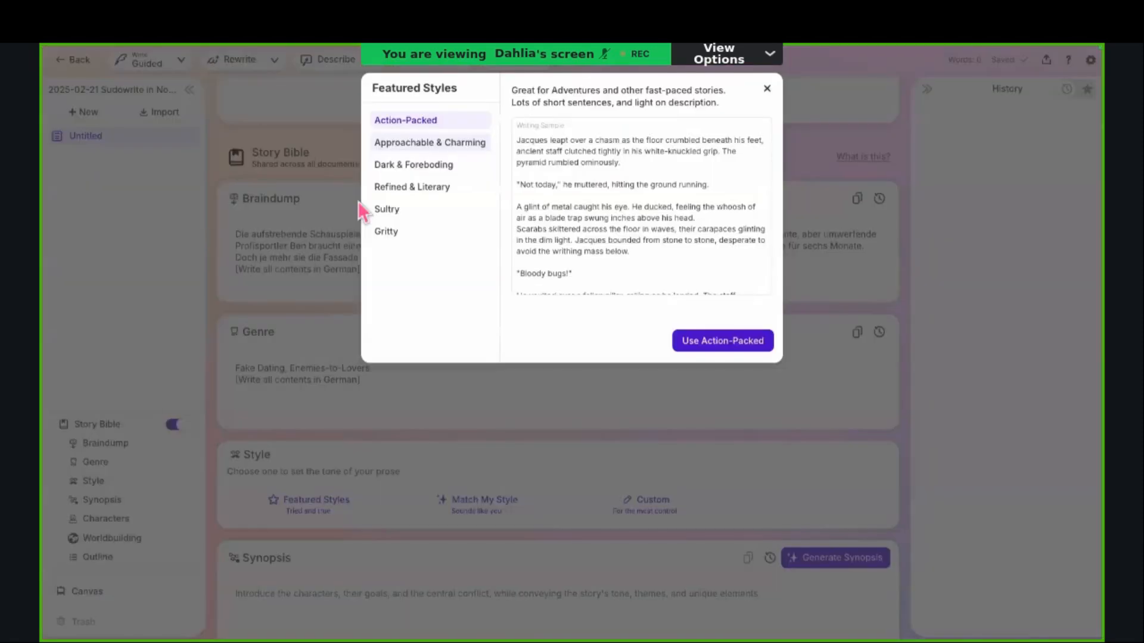
{"action": "left_click", "coordinate": [385, 146]}
{"action": "left_click", "coordinate": [391, 164]}
{"action": "left_click", "coordinate": [391, 148]}
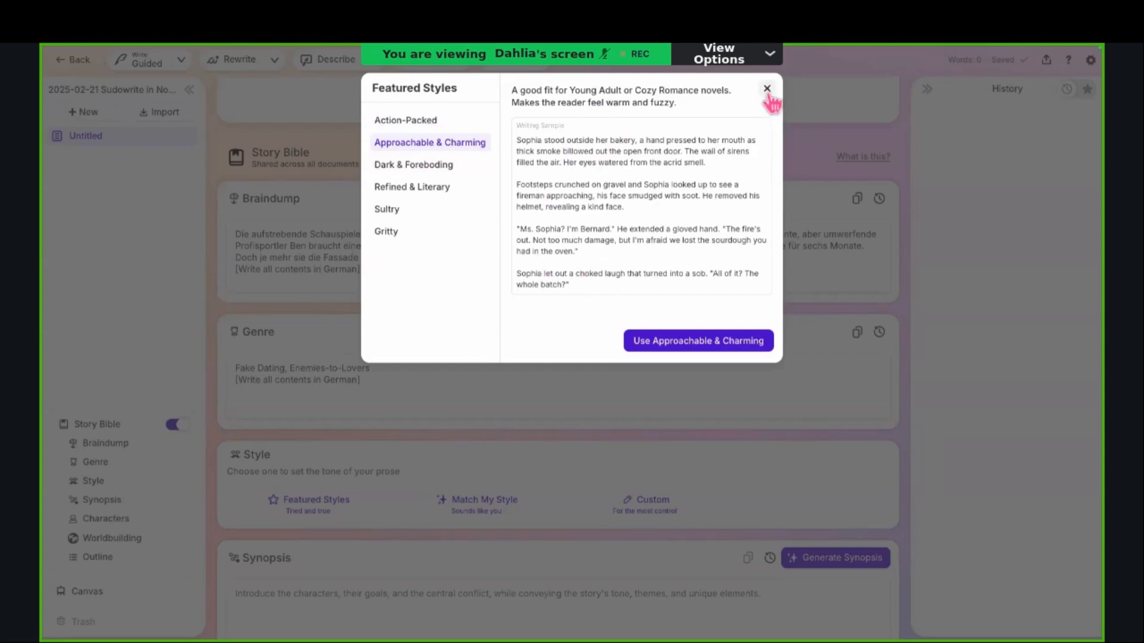
{"action": "left_click", "coordinate": [558, 441]}
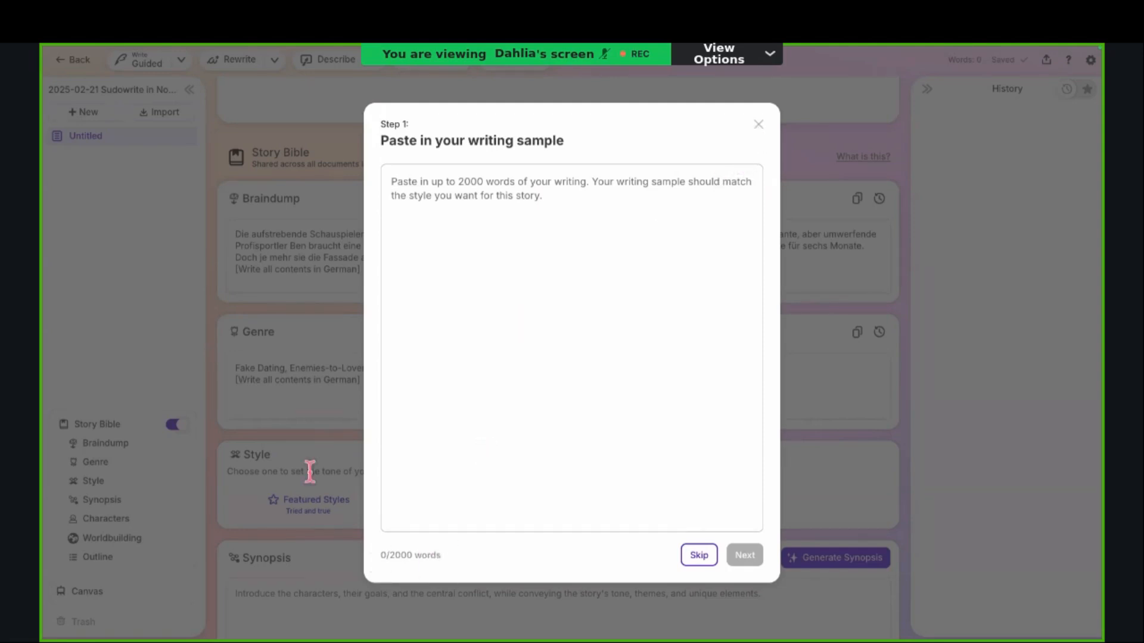
{"action": "left_click", "coordinate": [329, 549]}
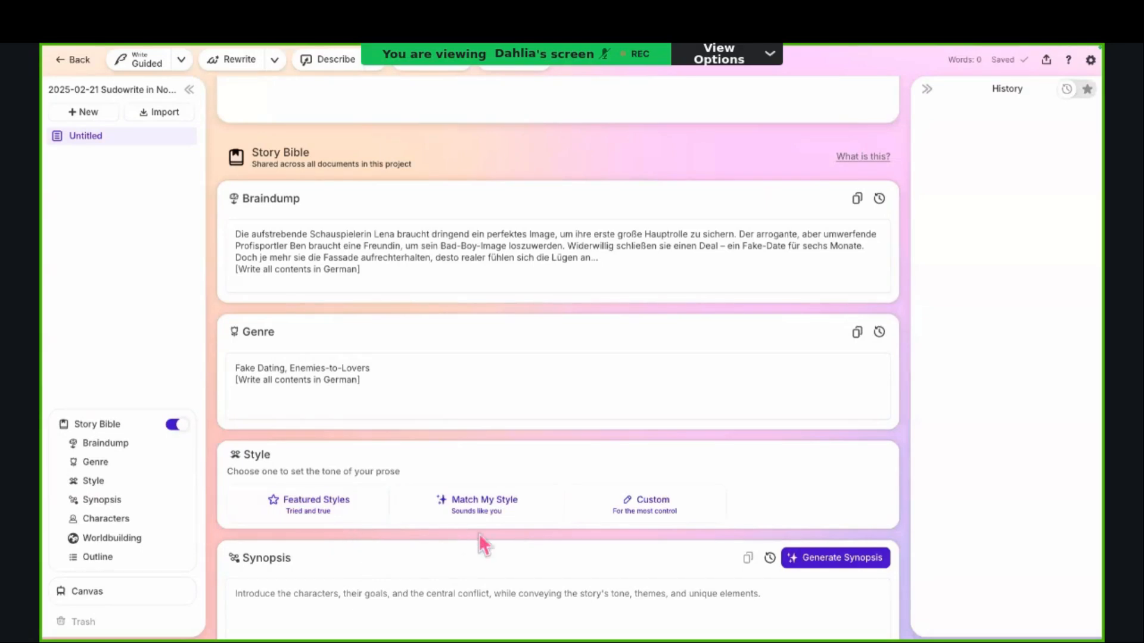
Step: Write a custom style: Lena's POV, Character Driven, subtext, interiority, active voice, intimate first-person-POV, completely immersive, subjective viewpoint, free indirect discourse, [Write all contents in German]
{"action": "left_click", "coordinate": [655, 518]}
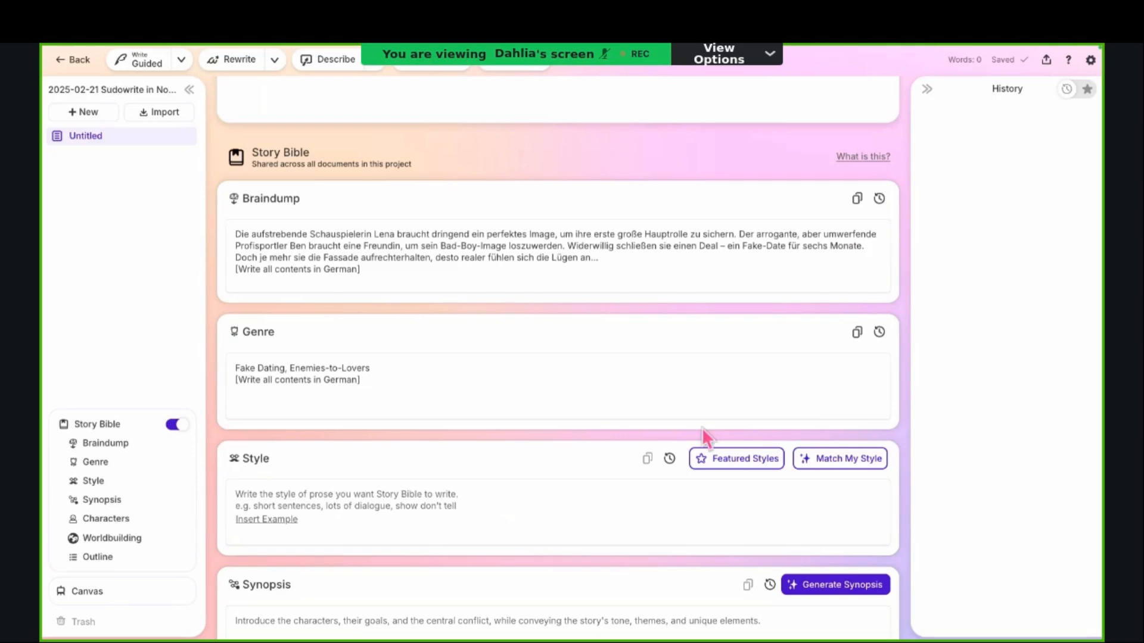
{"action": "left_click", "coordinate": [445, 508]}
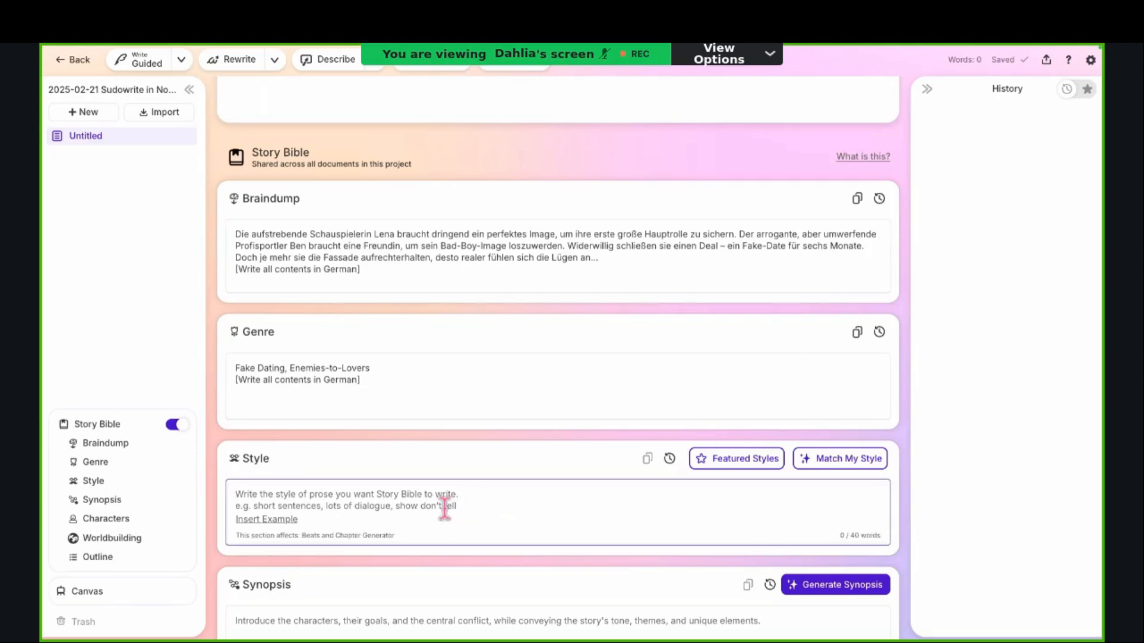
{"action": "type", "text": "Lena's POV  Style: Character Driven  Techniques: subtext, interiority, active voice  Narrative Approach: intimate first-person-POV, completely immersive, subjective viewpoint, free indirect discourse  [Write all contents in German]"}
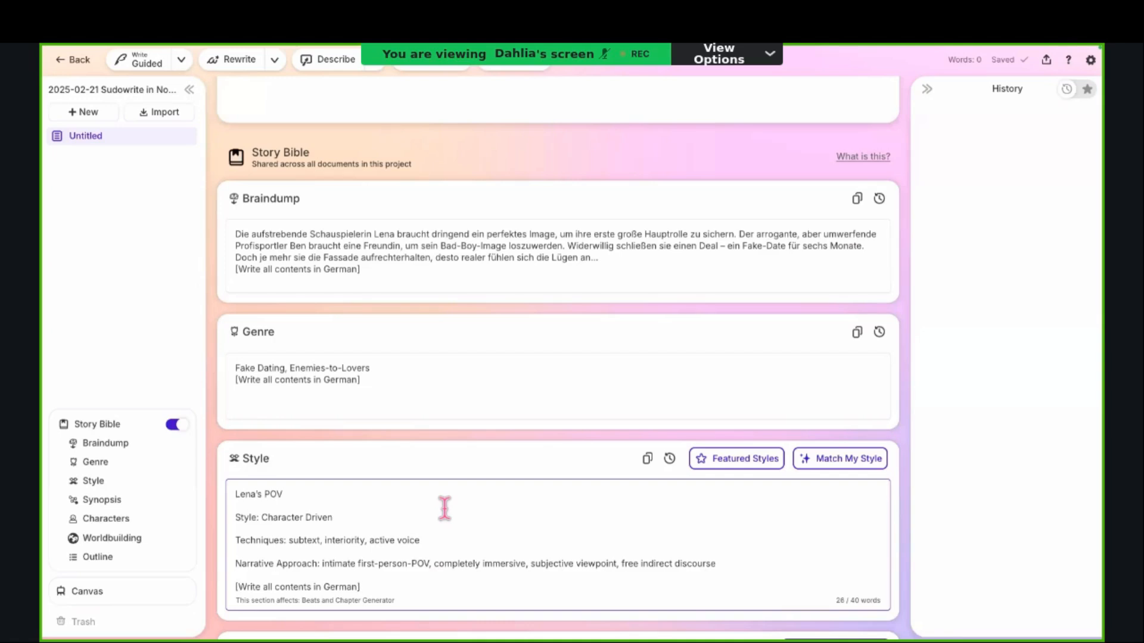
{"action": "scroll", "coordinate": [385, 483], "scroll_direction": "down", "scroll_amount": 1}
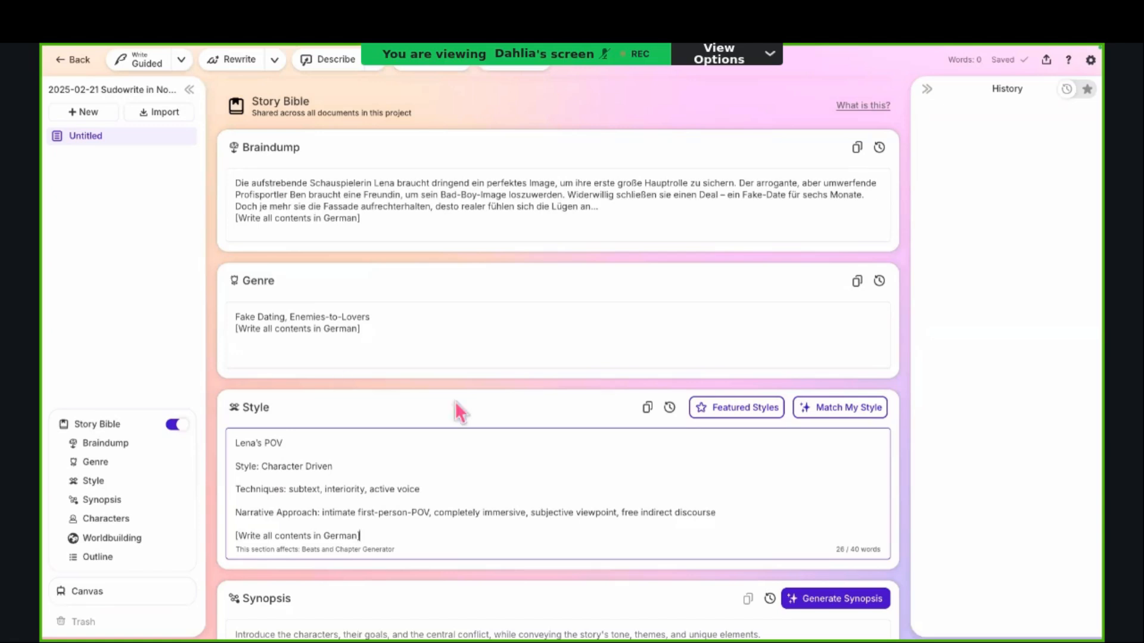
Step: Generate the synopsis from the Braindump, Genre and Style sections
{"action": "scroll", "coordinate": [439, 543], "scroll_direction": "down", "scroll_amount": 2}
{"action": "left_click", "coordinate": [439, 545]}
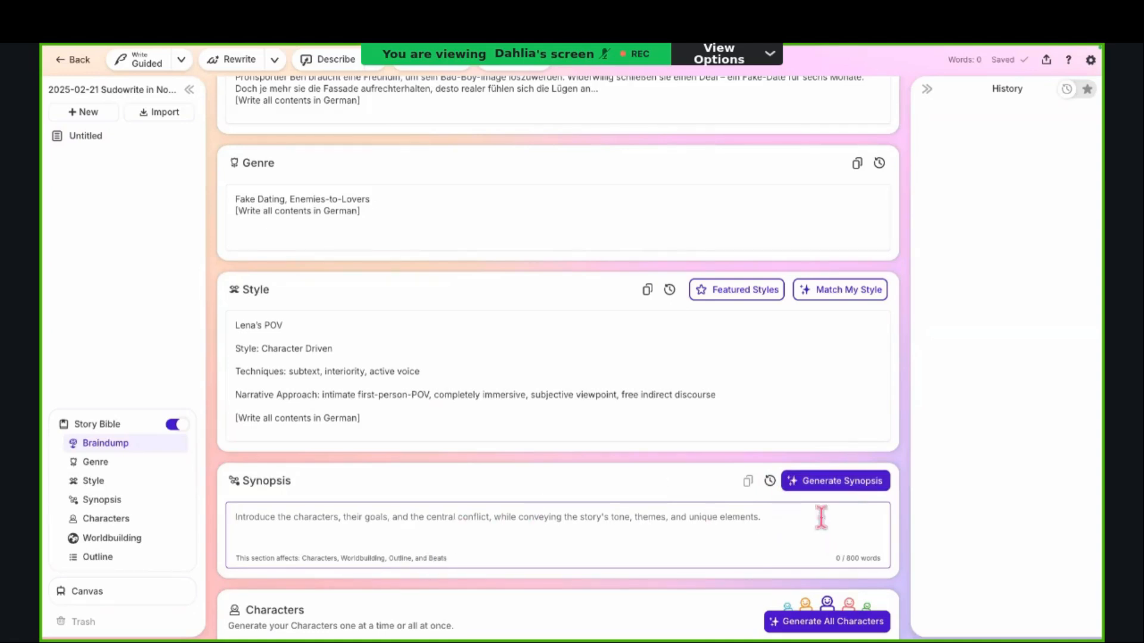
{"action": "left_click", "coordinate": [842, 486]}
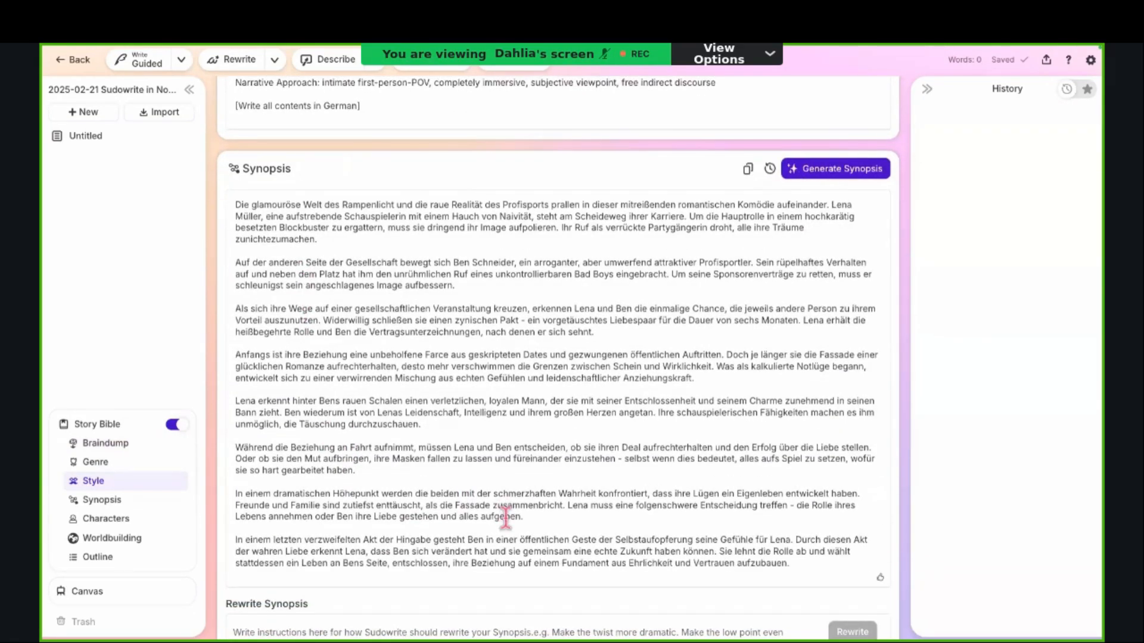
Step: Check the surnames given to Lena and Ben in the first two paragraphs of the synopsis
{"action": "left_click", "coordinate": [725, 585]}
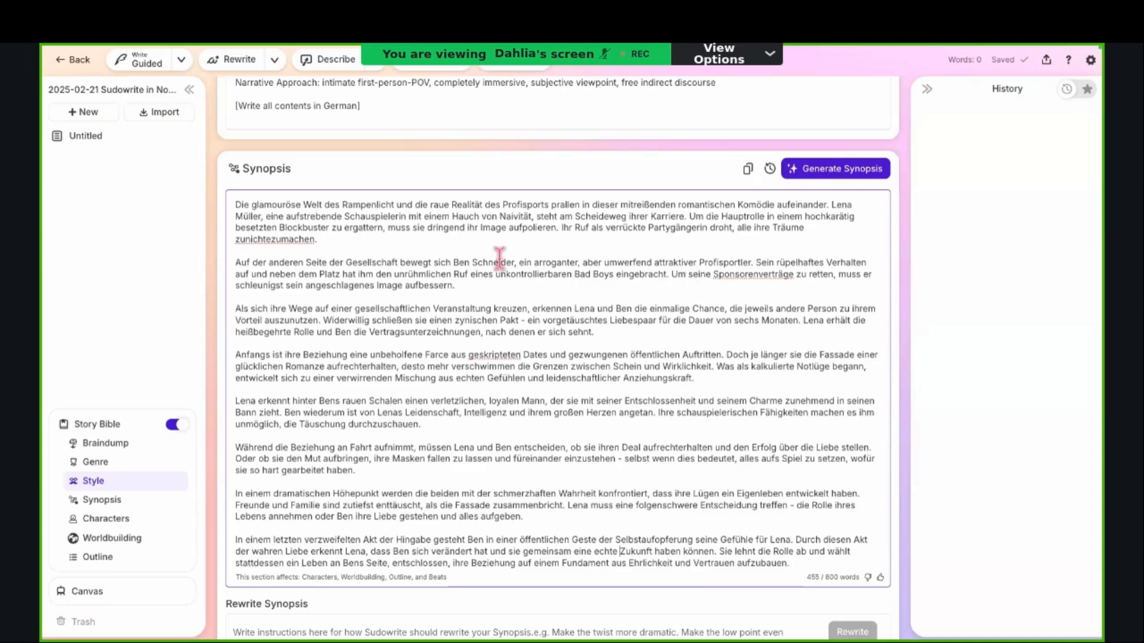
{"action": "double_click", "coordinate": [253, 215]}
{"action": "left_click", "coordinate": [252, 231]}
{"action": "left_click_drag", "start_coordinate": [264, 217], "coordinate": [234, 218]}
{"action": "double_click", "coordinate": [479, 262]}
{"action": "scroll", "coordinate": [237, 352], "scroll_direction": "down", "scroll_amount": 1}
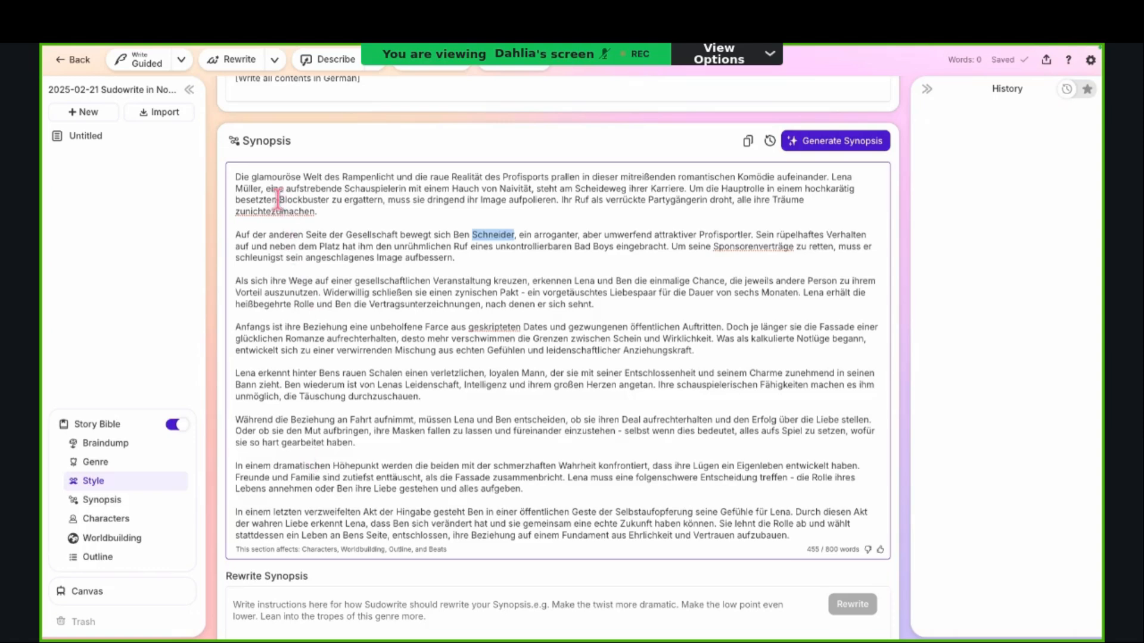
{"action": "double_click", "coordinate": [253, 190]}
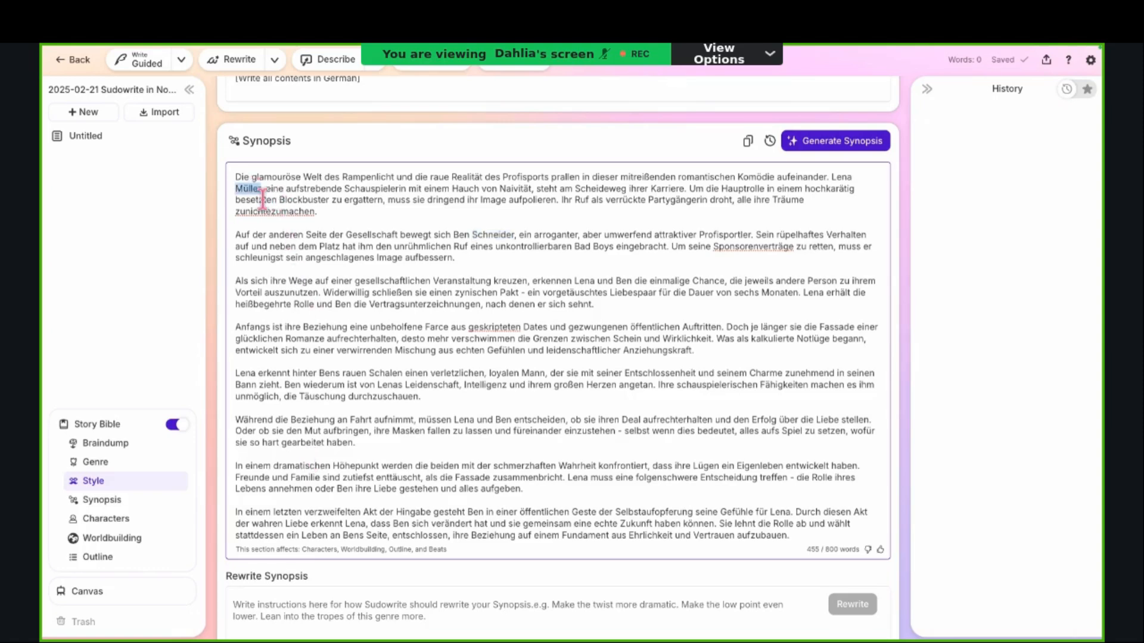
Step: Open Quick Chat in the empty Untitled document
{"action": "scroll", "coordinate": [256, 194], "scroll_direction": "up", "scroll_amount": 1}
{"action": "scroll", "coordinate": [362, 271], "scroll_direction": "up", "scroll_amount": 6}
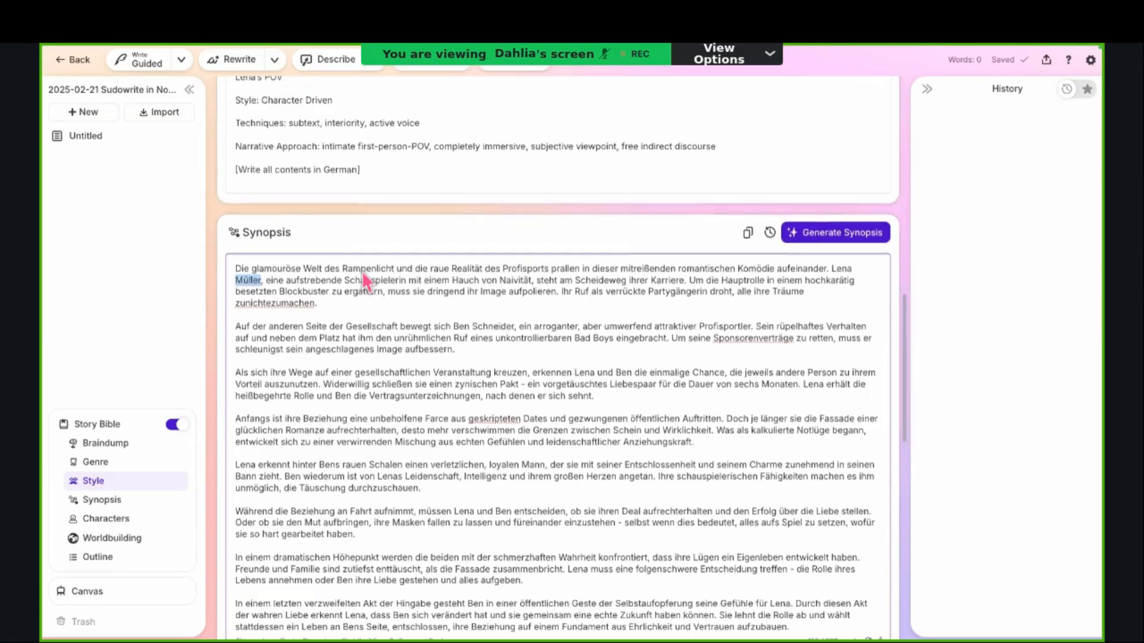
{"action": "scroll", "coordinate": [362, 271], "scroll_direction": "up", "scroll_amount": 6}
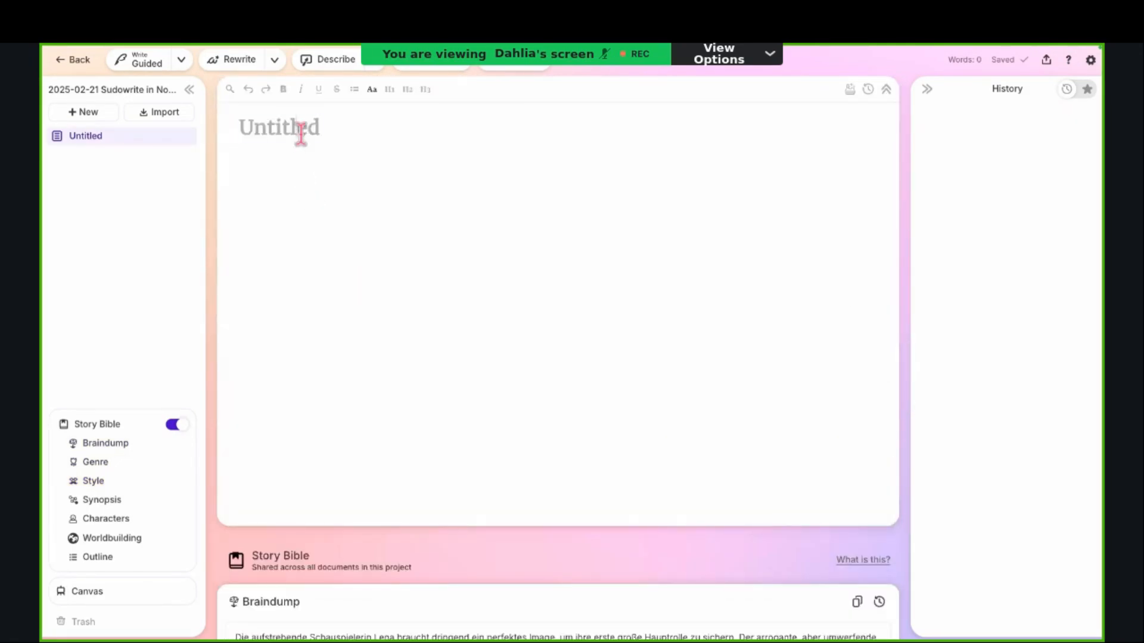
{"action": "double_click", "coordinate": [300, 137]}
{"action": "left_click", "coordinate": [300, 181]}
{"action": "key", "text": "ctrl+k"}
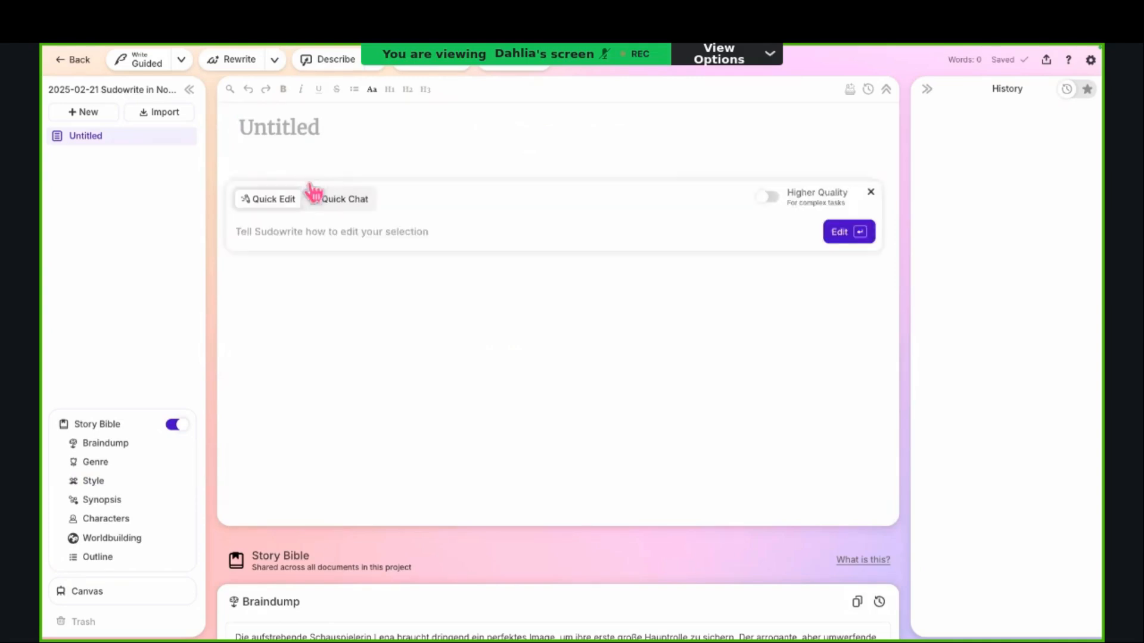
{"action": "left_click", "coordinate": [343, 200]}
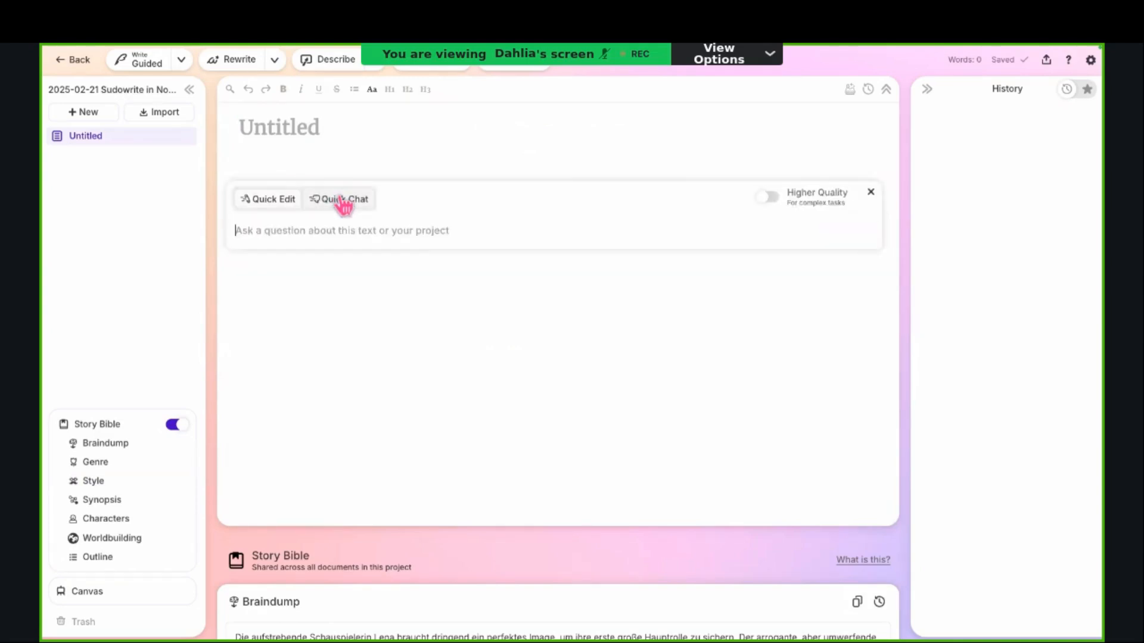
{"action": "left_click", "coordinate": [321, 237]}
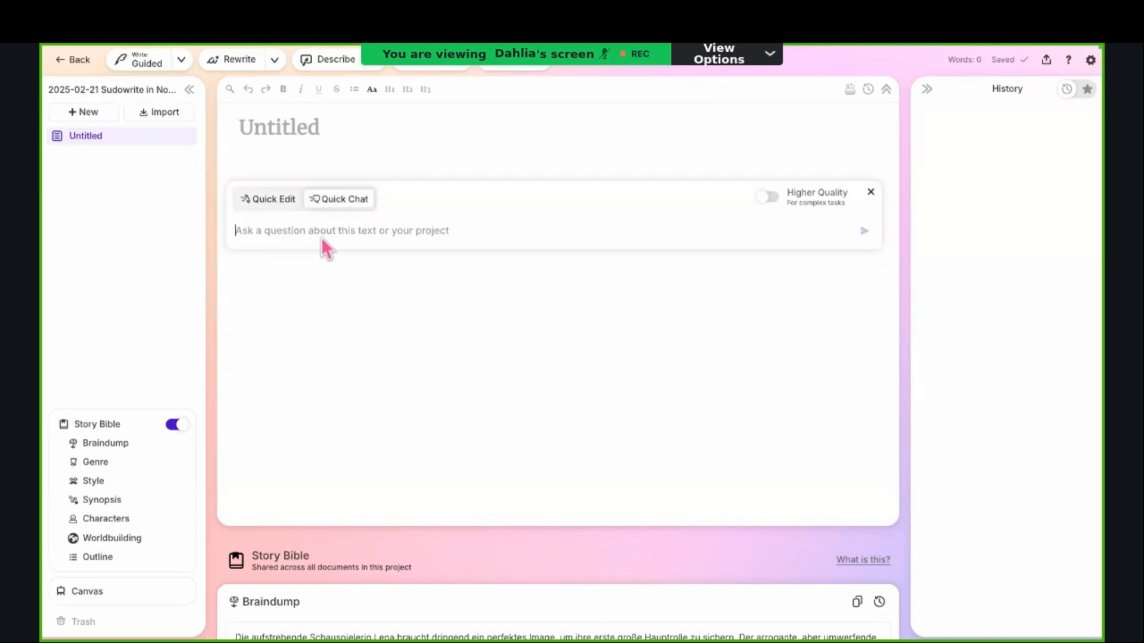
Step: Try to ask "Müller und Schneider sind sehr klischeehafte Namen – fallen dir ein paar frischere Ideen ein." in Quick Chat, then dismiss the chat
{"action": "type", "text": "Müller and"}
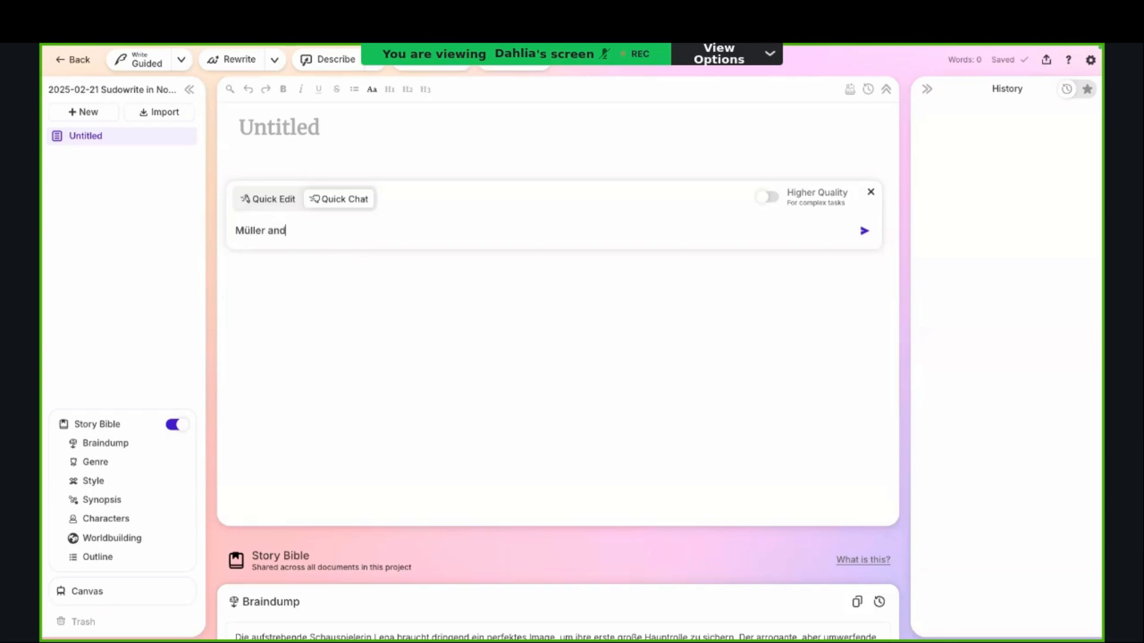
{"action": "key", "text": "BackSpace"}
{"action": "key", "text": "BackSpace"}
{"action": "key", "text": "BackSpace"}
{"action": "type", "text": "und"}
{"action": "type", "text": "Schneider sind sehr s"}
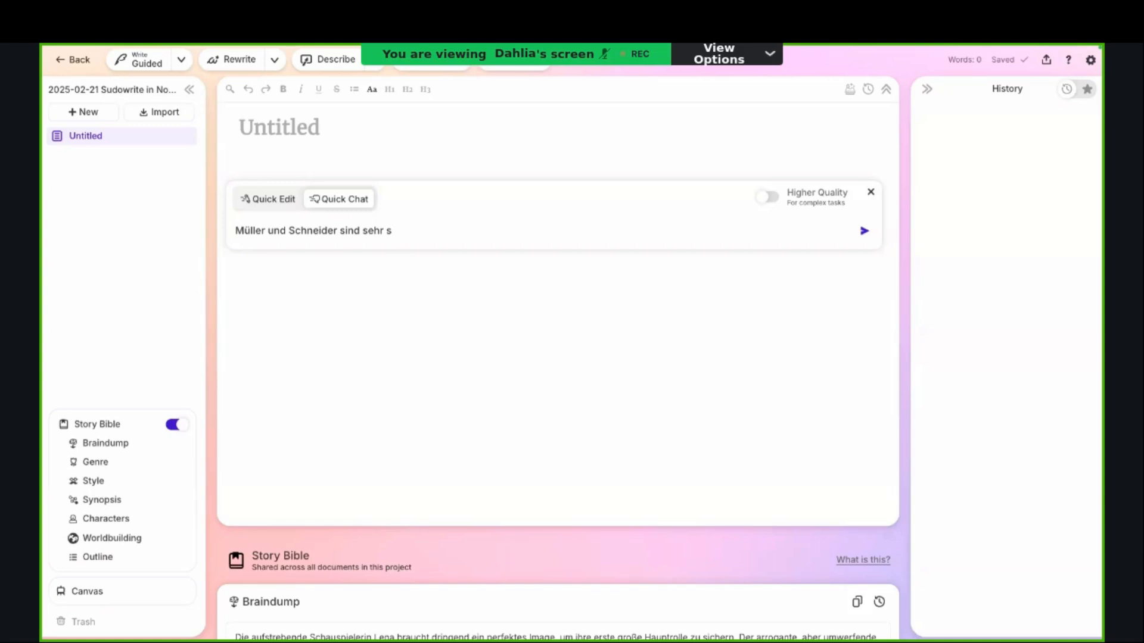
{"action": "key", "text": "BackSpace"}
{"action": "type", "text": "klischeehafte Name"}
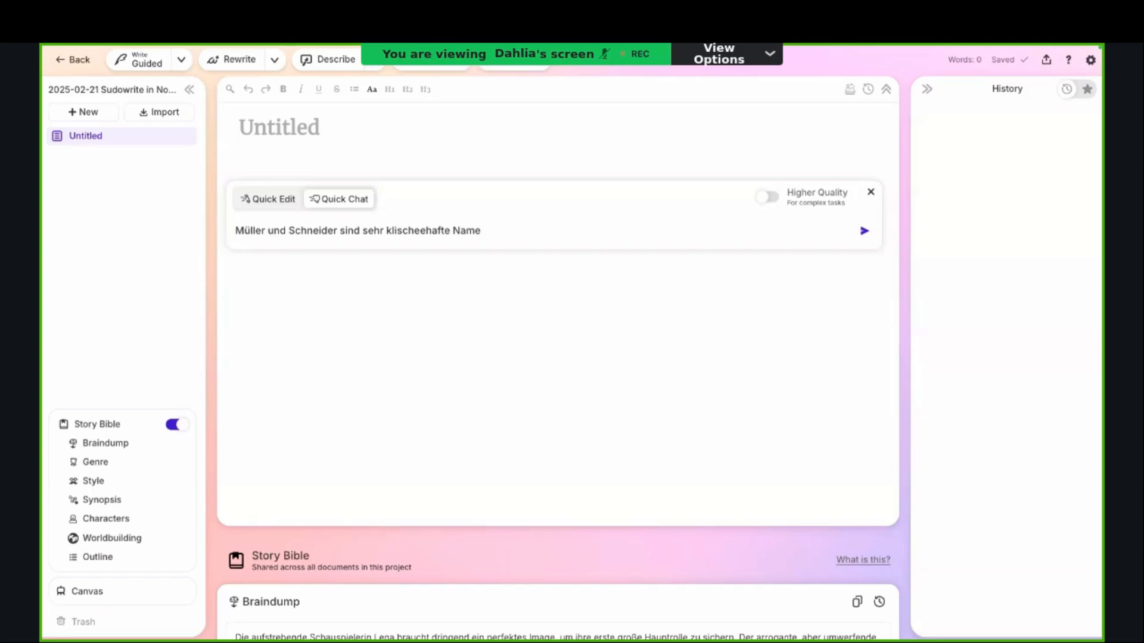
{"action": "type", "text": "n – fallen dir ein paar firsch"}
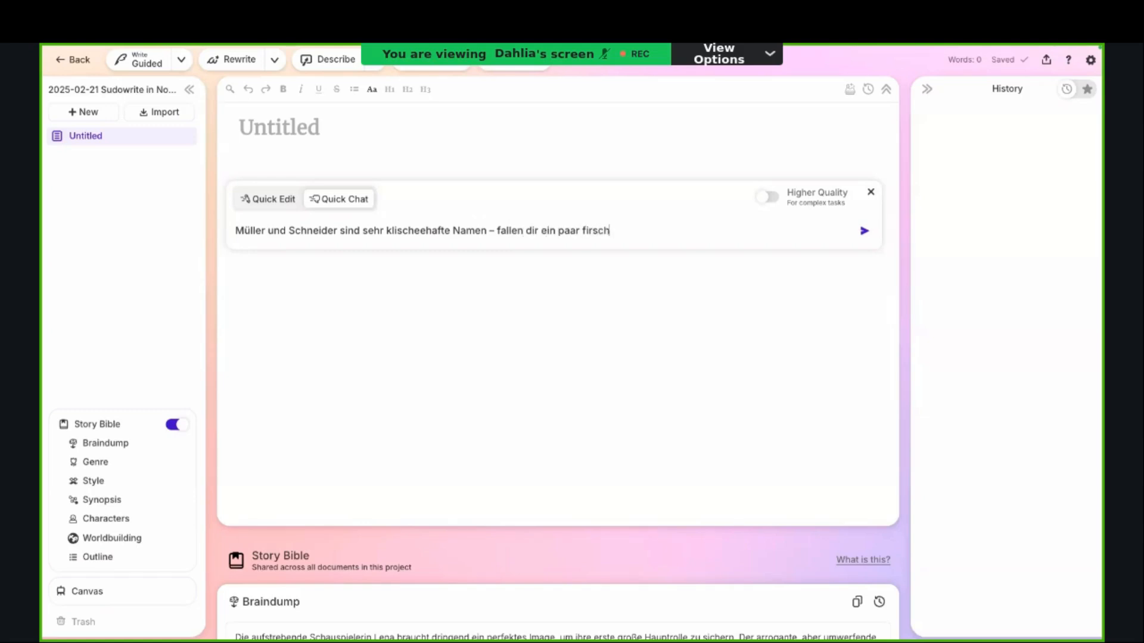
{"action": "key", "text": "BackSpace"}
{"action": "key", "text": "BackSpace"}
{"action": "key", "text": "BackSpace"}
{"action": "key", "text": "BackSpace"}
{"action": "key", "text": "BackSpace"}
{"action": "type", "text": "rischere Ideen ein."}
{"action": "key", "text": "Return"}
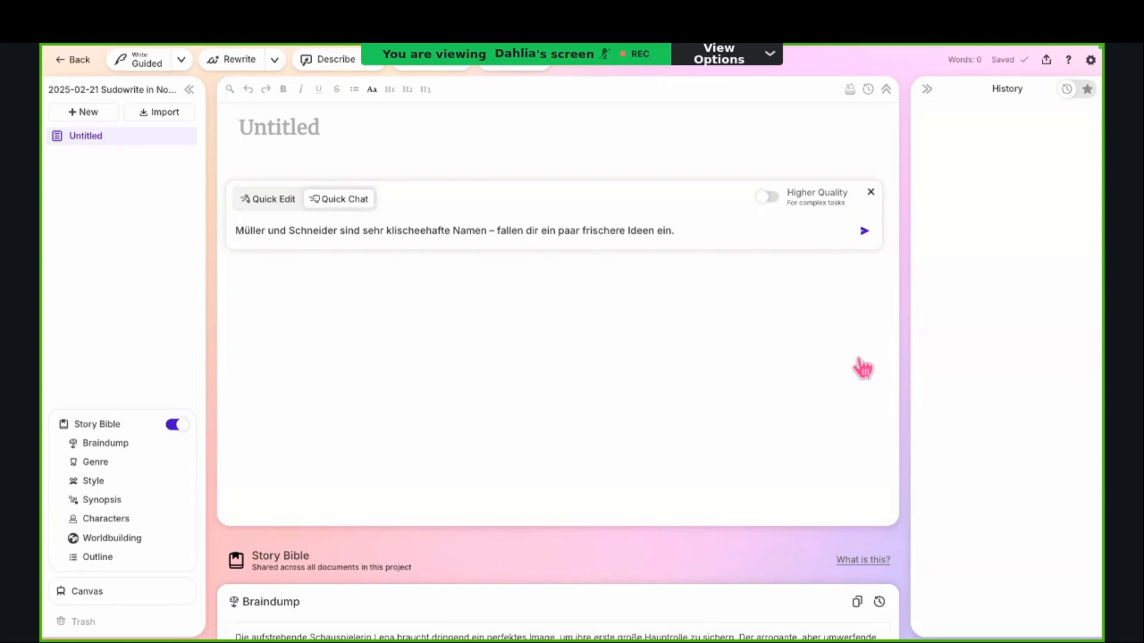
{"action": "double_click", "coordinate": [595, 234]}
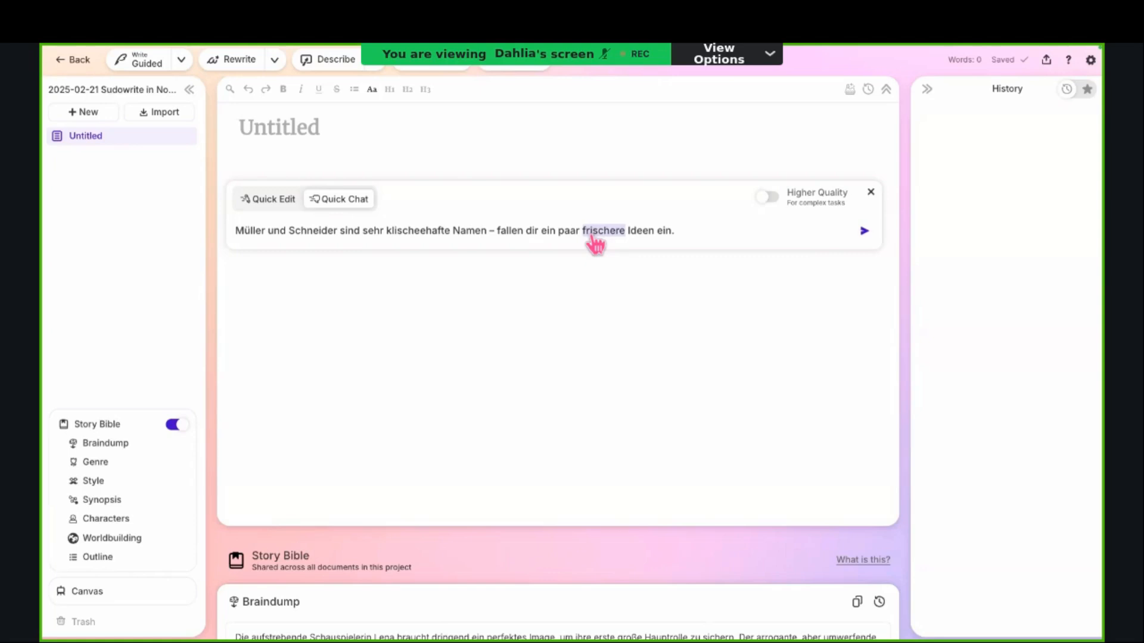
{"action": "triple_click", "coordinate": [594, 239]}
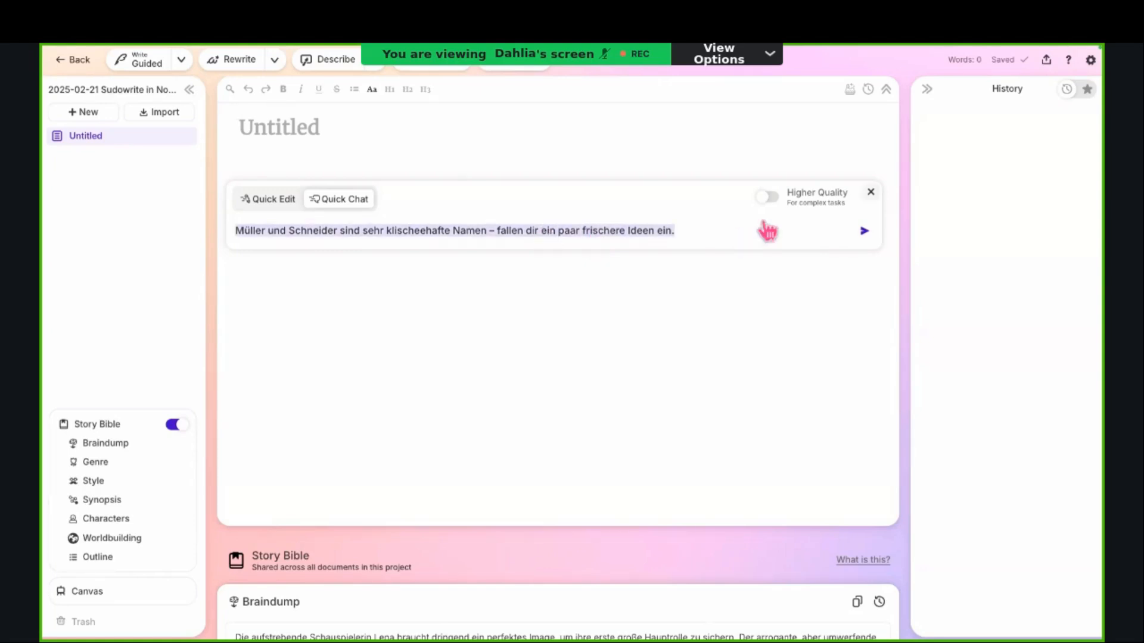
{"action": "left_click", "coordinate": [869, 201]}
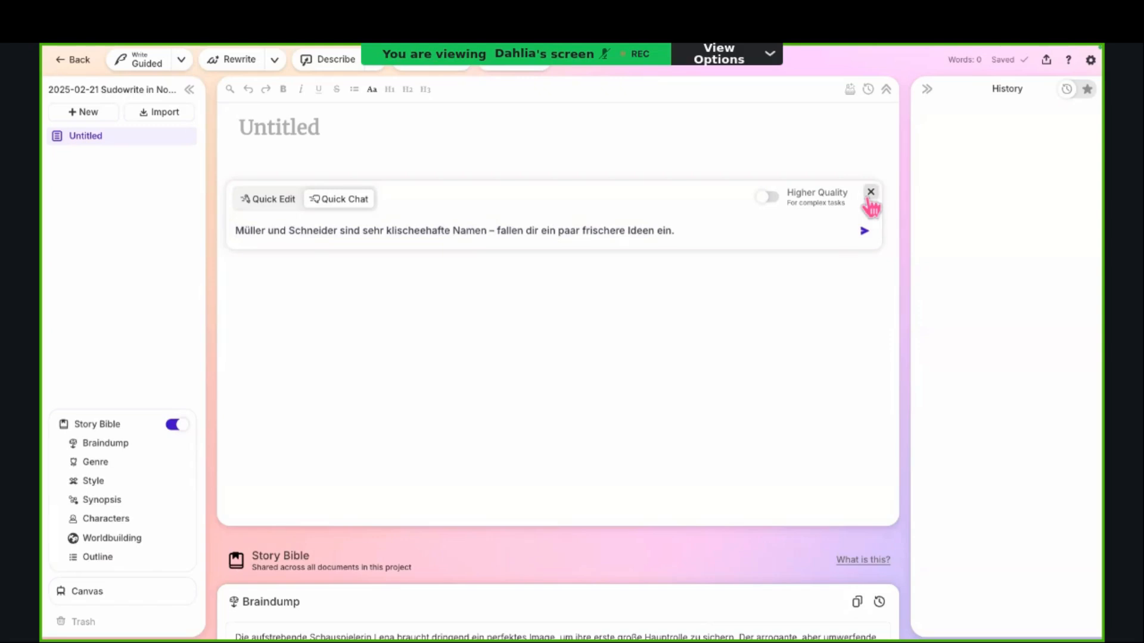
{"action": "left_click", "coordinate": [870, 202]}
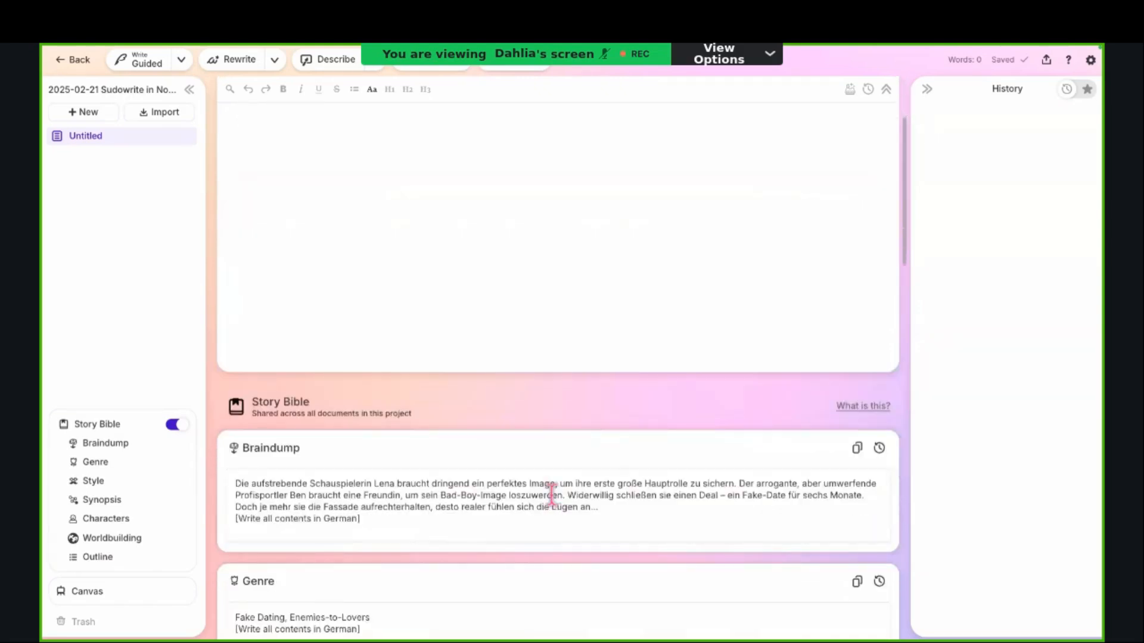
Step: Review the generated synopsis and the Rewrite Synopsis instructions field beneath it
{"action": "scroll", "coordinate": [552, 494], "scroll_direction": "down", "scroll_amount": 10}
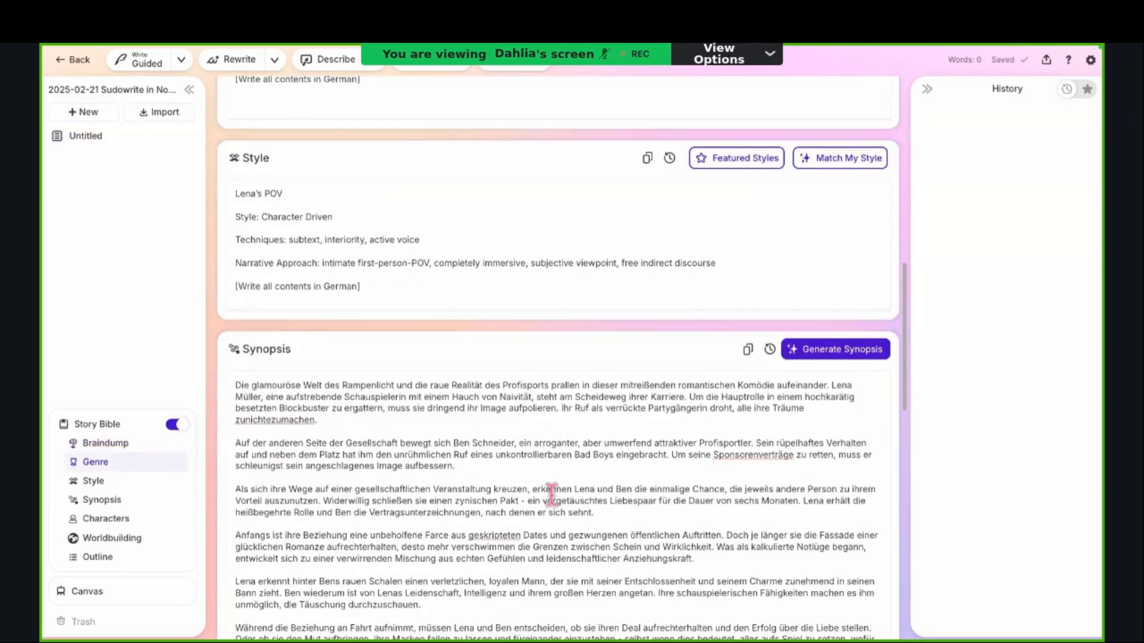
{"action": "scroll", "coordinate": [418, 500], "scroll_direction": "down", "scroll_amount": 3}
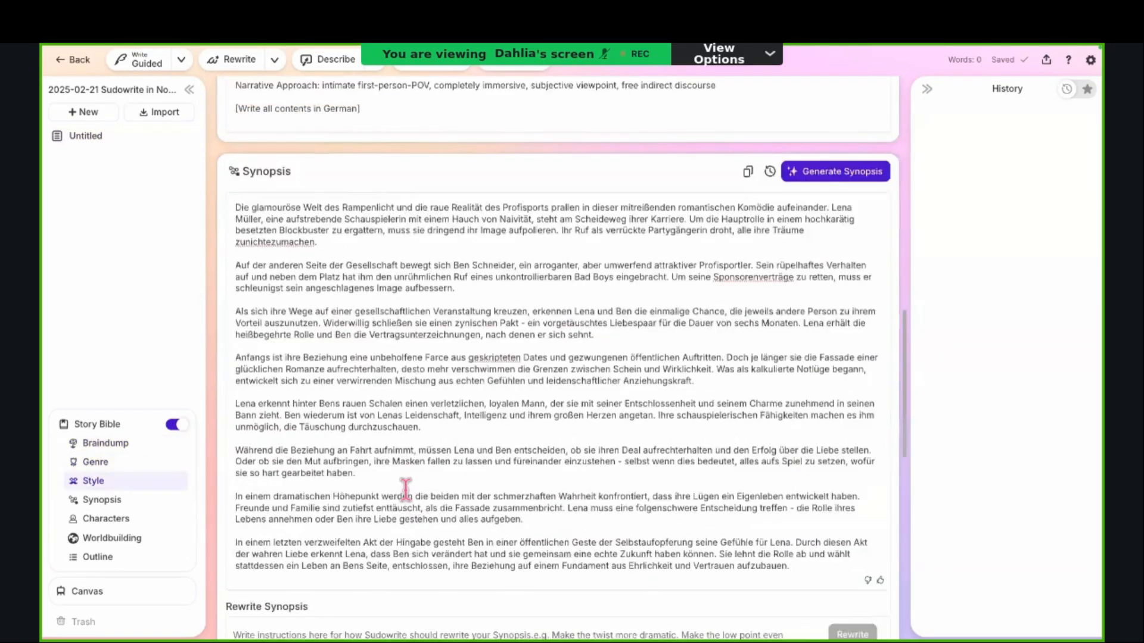
{"action": "scroll", "coordinate": [405, 488], "scroll_direction": "down", "scroll_amount": 1}
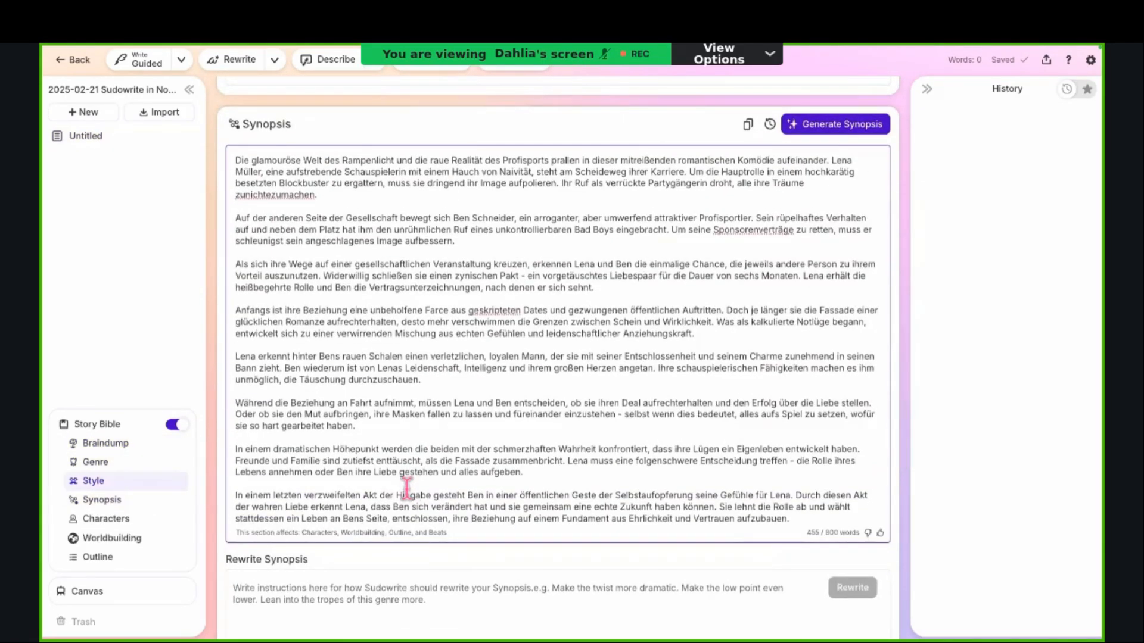
{"action": "scroll", "coordinate": [407, 490], "scroll_direction": "down", "scroll_amount": 1}
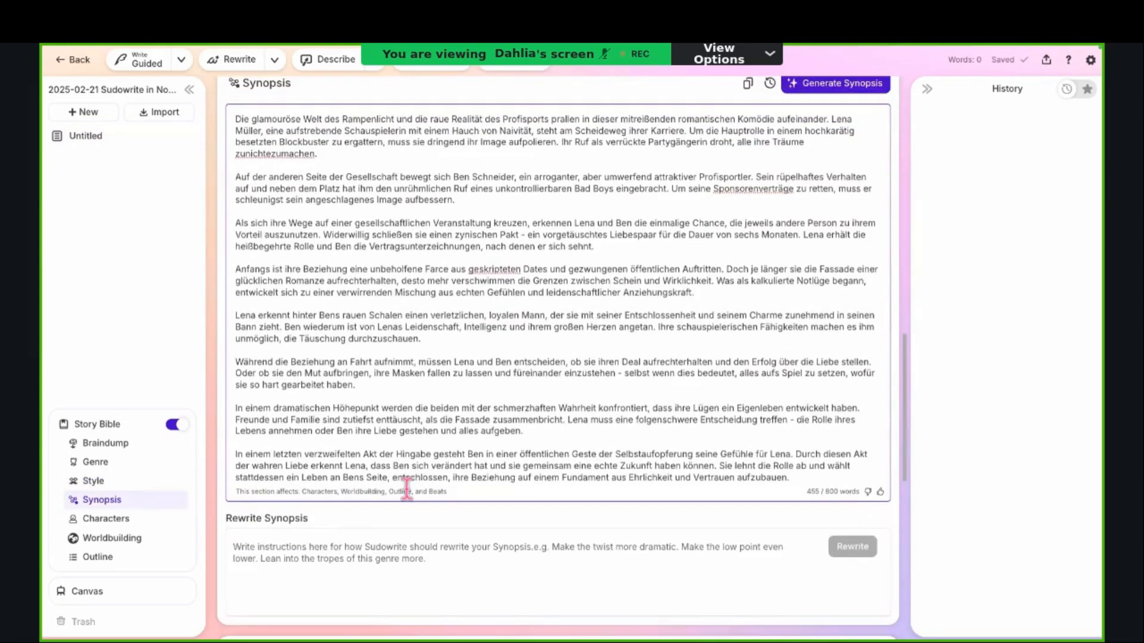
{"action": "scroll", "coordinate": [407, 490], "scroll_direction": "down", "scroll_amount": 1}
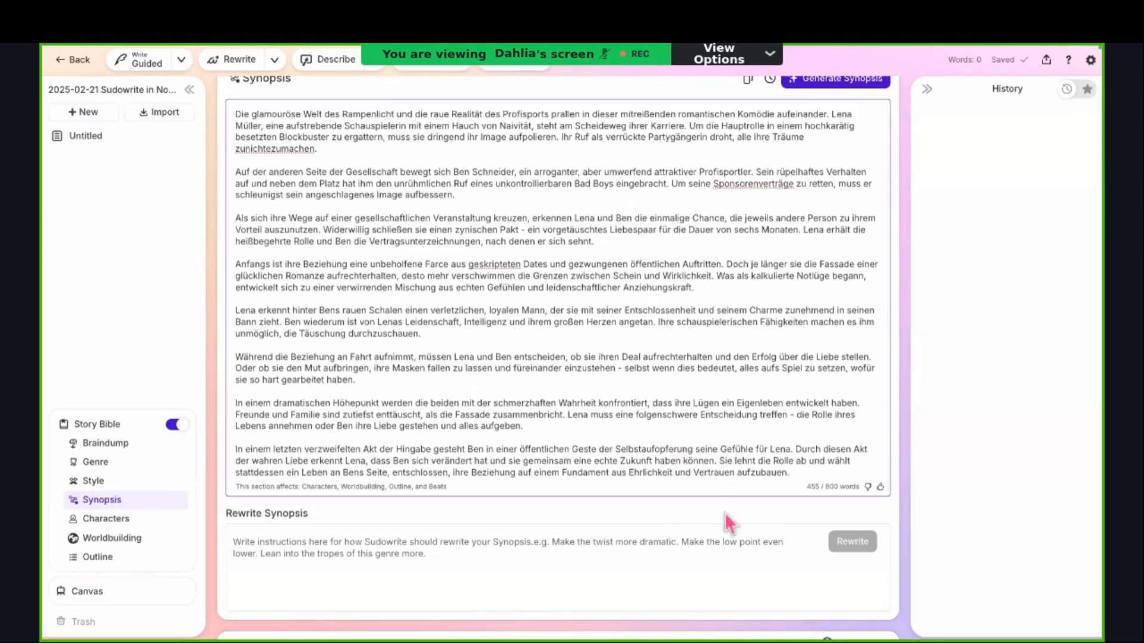
{"action": "left_click", "coordinate": [712, 540]}
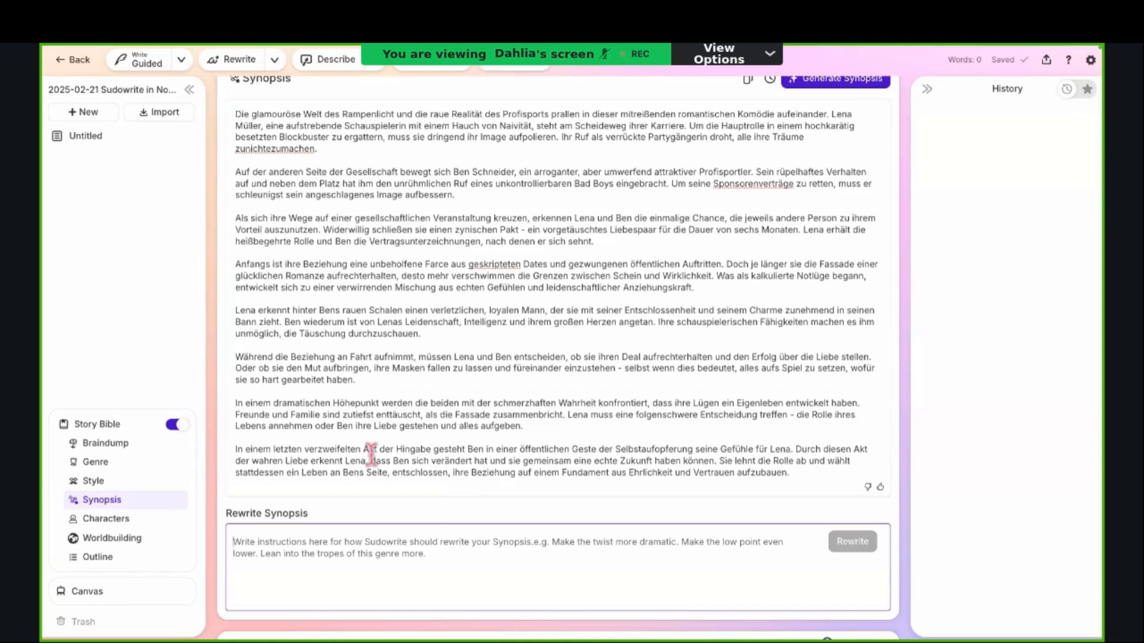
{"action": "scroll", "coordinate": [485, 477], "scroll_direction": "down", "scroll_amount": 1}
{"action": "scroll", "coordinate": [435, 506], "scroll_direction": "up", "scroll_amount": 2}
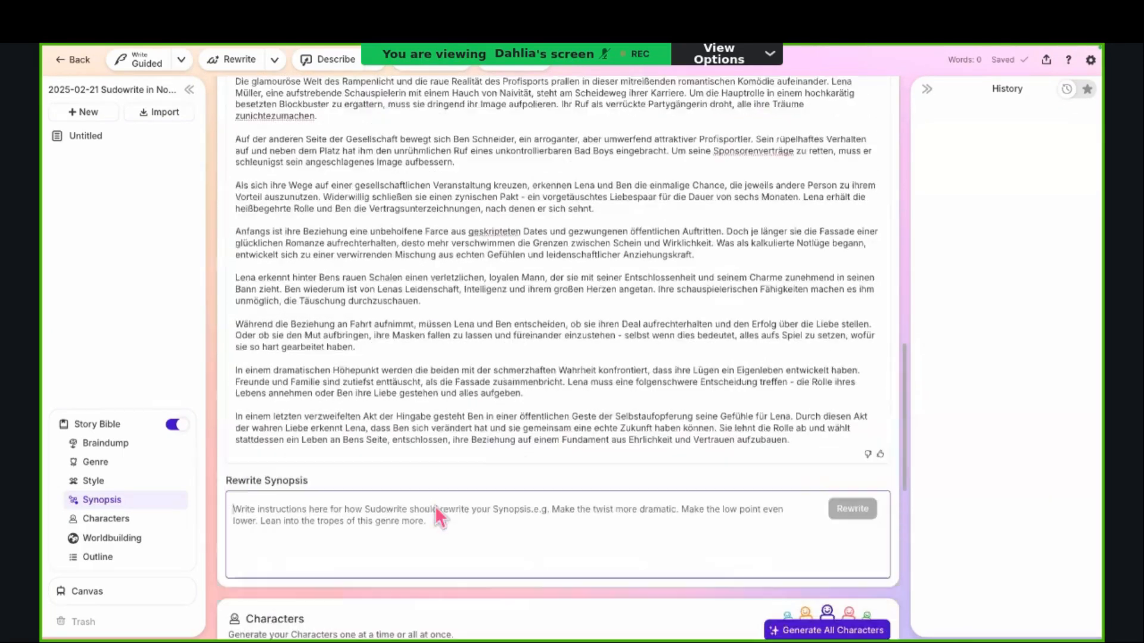
Step: Copy "[Write all contents in German]" from the Style section and add it on a new line at the end of the synopsis
{"action": "scroll", "coordinate": [435, 506], "scroll_direction": "up", "scroll_amount": 3}
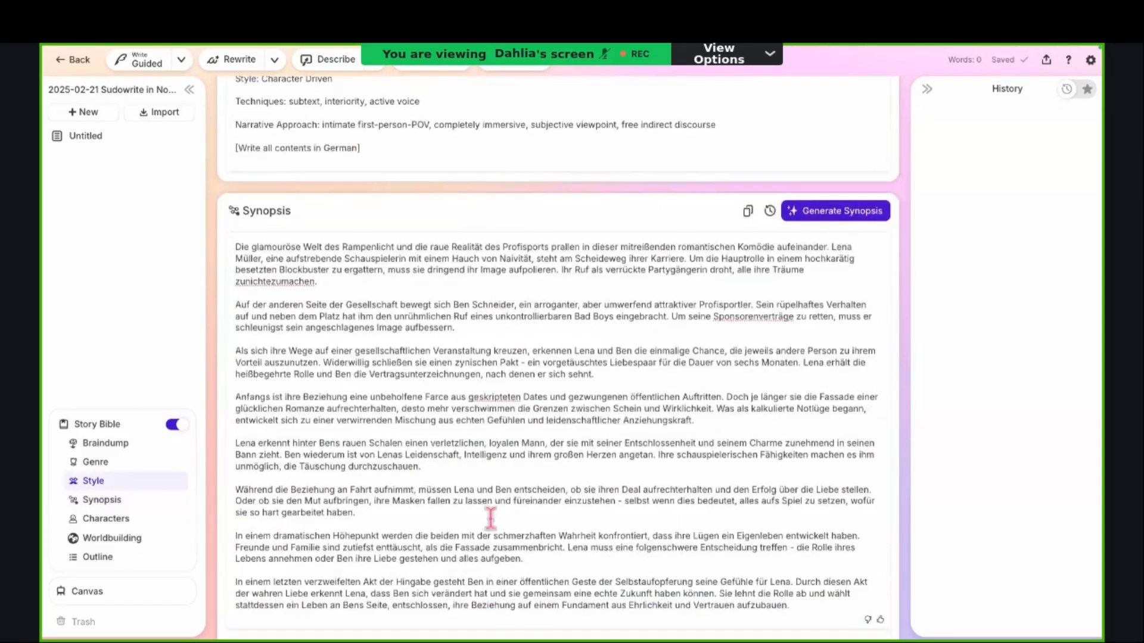
{"action": "scroll", "coordinate": [357, 381], "scroll_direction": "up", "scroll_amount": 1}
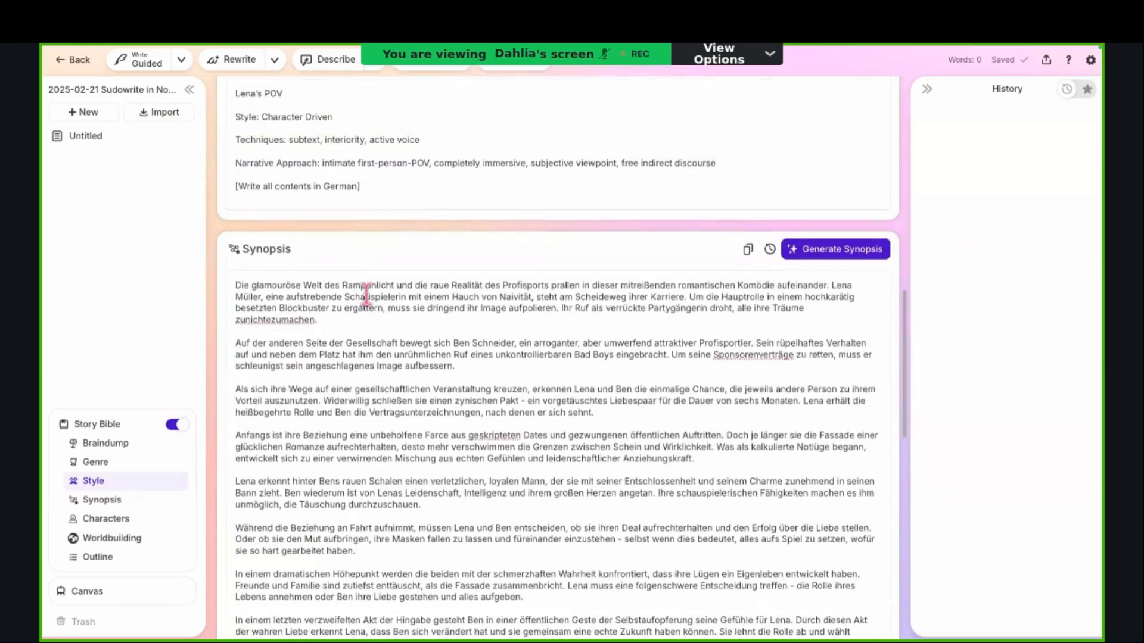
{"action": "left_click_drag", "start_coordinate": [361, 187], "coordinate": [230, 182]}
{"action": "key", "text": "ctrl+c"}
{"action": "scroll", "coordinate": [315, 286], "scroll_direction": "down", "scroll_amount": 7}
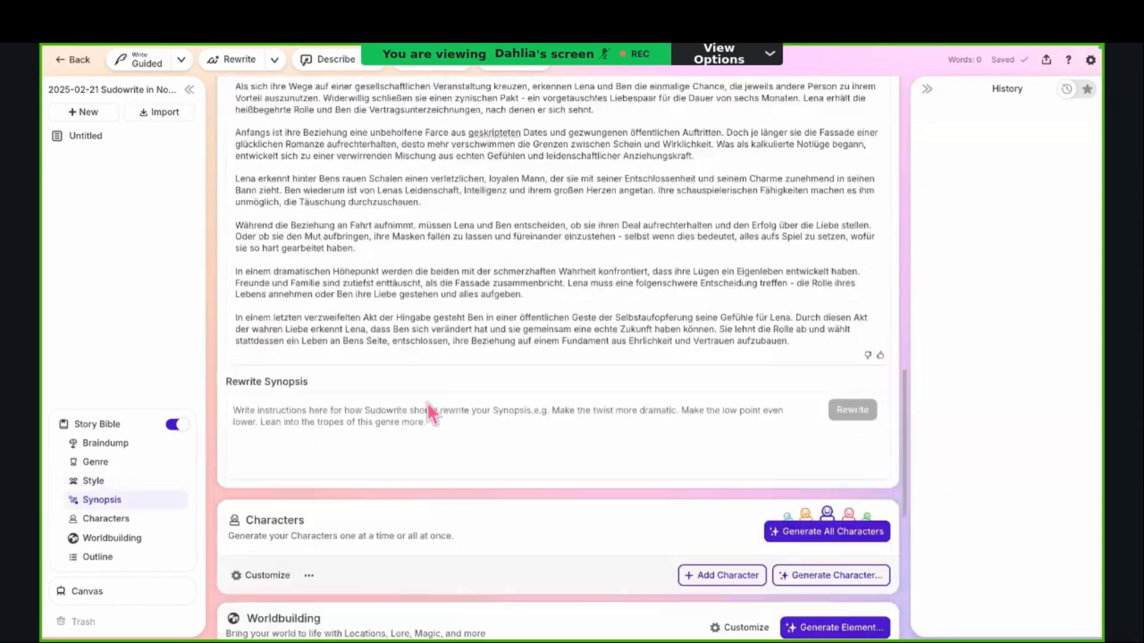
{"action": "left_click", "coordinate": [733, 342]}
{"action": "key", "text": "Return"}
{"action": "key", "text": "ctrl+v"}
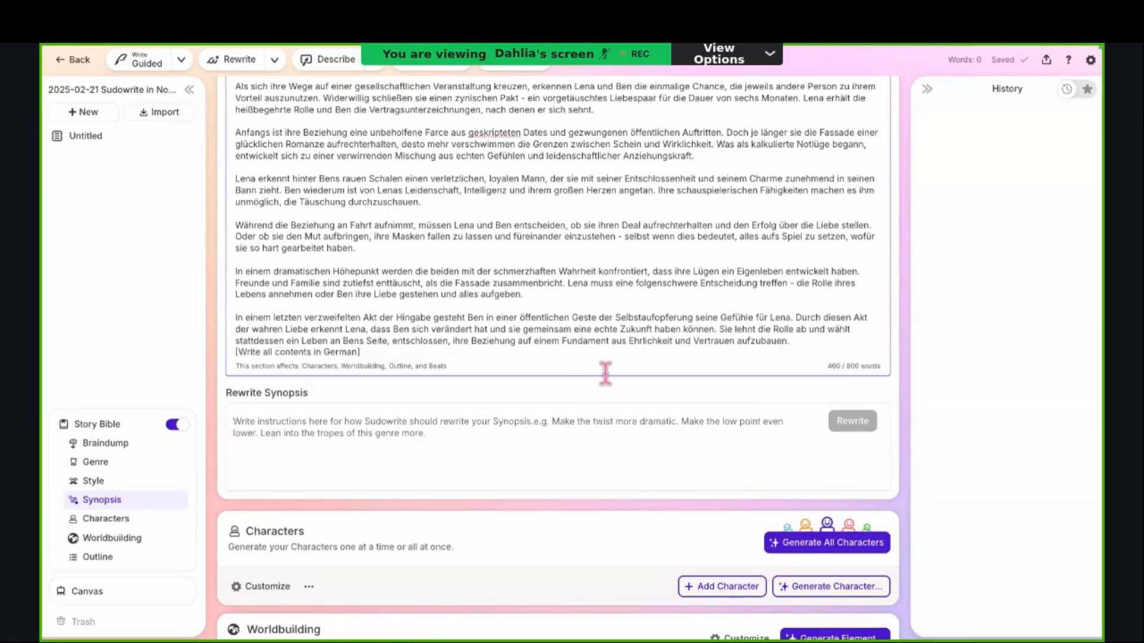
Step: Look over the Story Bible from Style down to Characters, and view the Characters section's import and export options
{"action": "scroll", "coordinate": [615, 370], "scroll_direction": "up", "scroll_amount": 1}
{"action": "scroll", "coordinate": [584, 350], "scroll_direction": "up", "scroll_amount": 8}
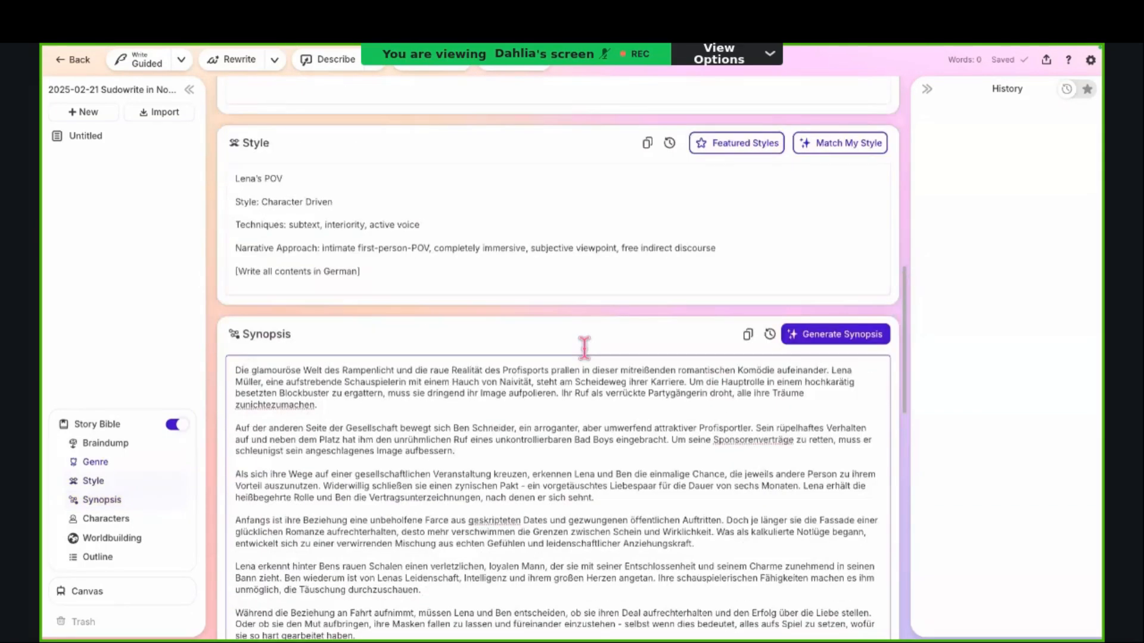
{"action": "scroll", "coordinate": [512, 579], "scroll_direction": "down", "scroll_amount": 3}
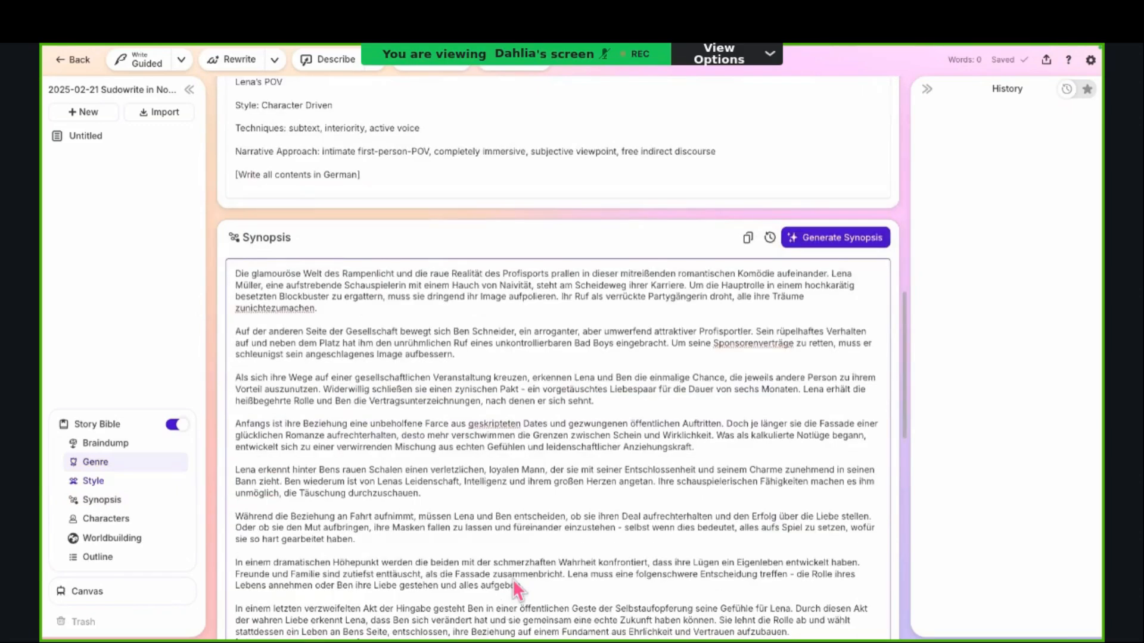
{"action": "scroll", "coordinate": [298, 351], "scroll_direction": "down", "scroll_amount": 9}
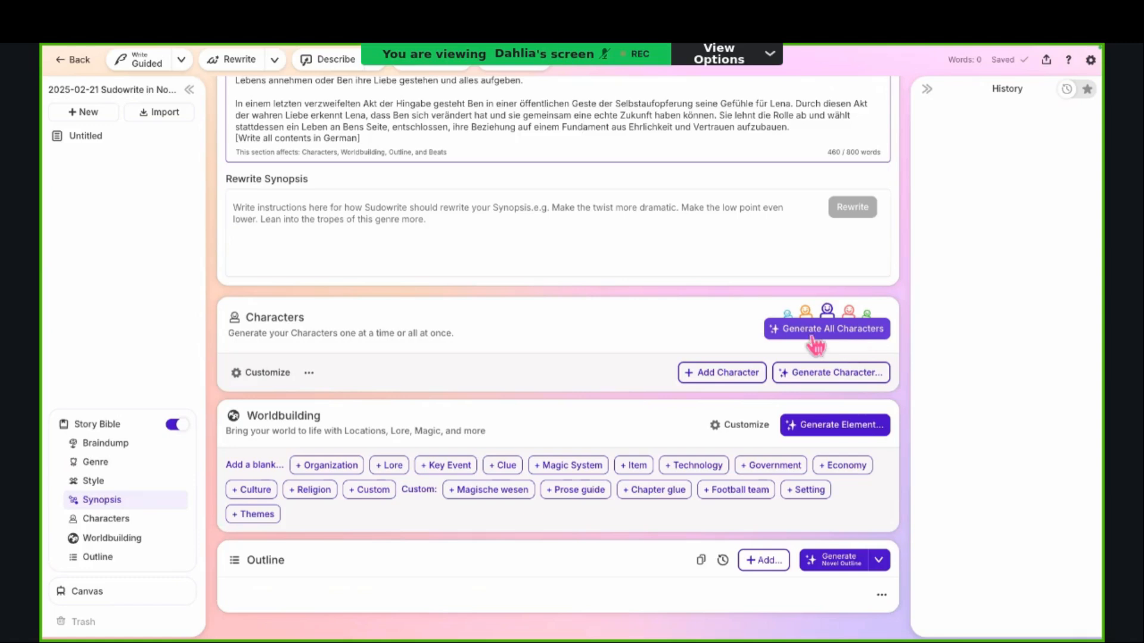
{"action": "left_click", "coordinate": [310, 374]}
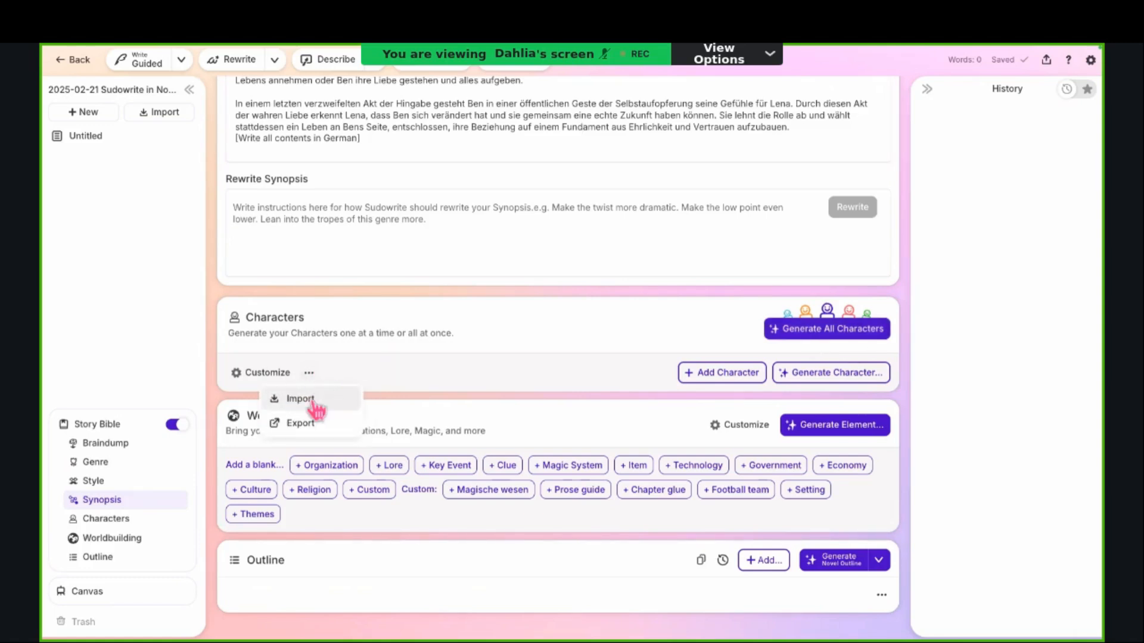
{"action": "left_click", "coordinate": [363, 411]}
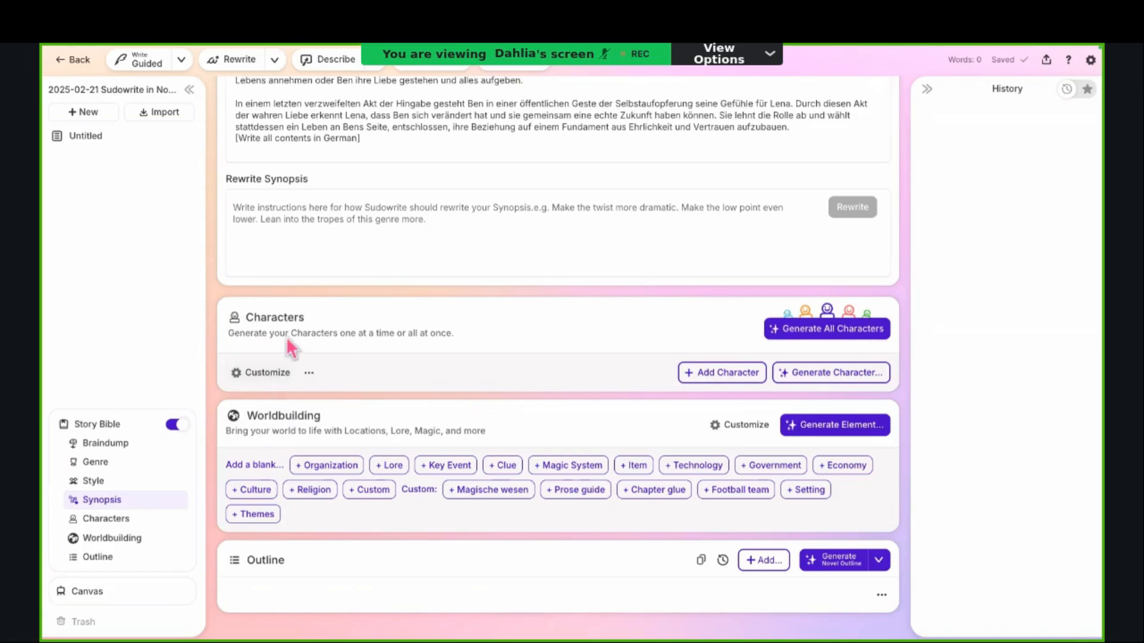
Step: Review the default traits characters are created with, from Identity Markers to Themes Explored Through the Character, and save them as the new defaults
{"action": "left_click", "coordinate": [265, 374]}
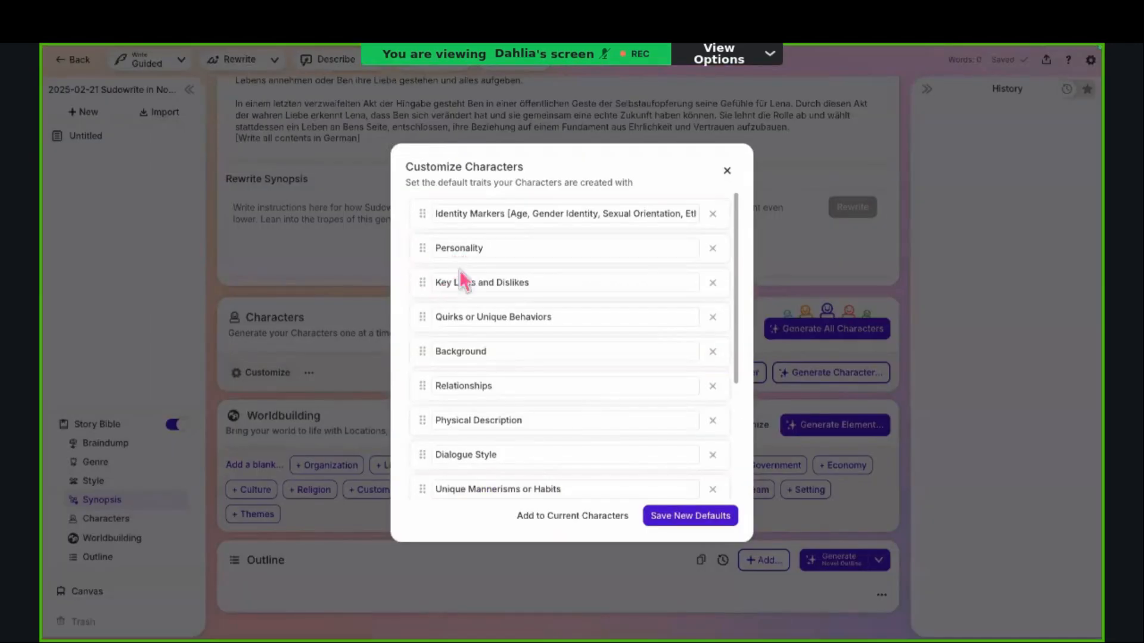
{"action": "scroll", "coordinate": [441, 465], "scroll_direction": "down", "scroll_amount": 3}
{"action": "scroll", "coordinate": [506, 417], "scroll_direction": "up", "scroll_amount": 3}
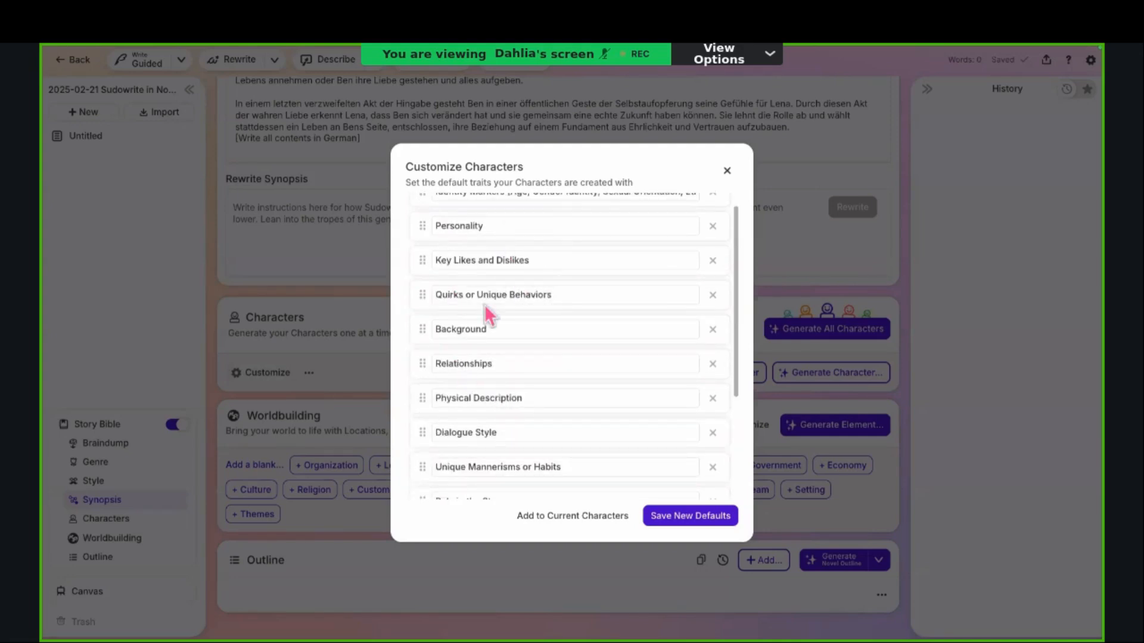
{"action": "scroll", "coordinate": [523, 444], "scroll_direction": "up", "scroll_amount": 1}
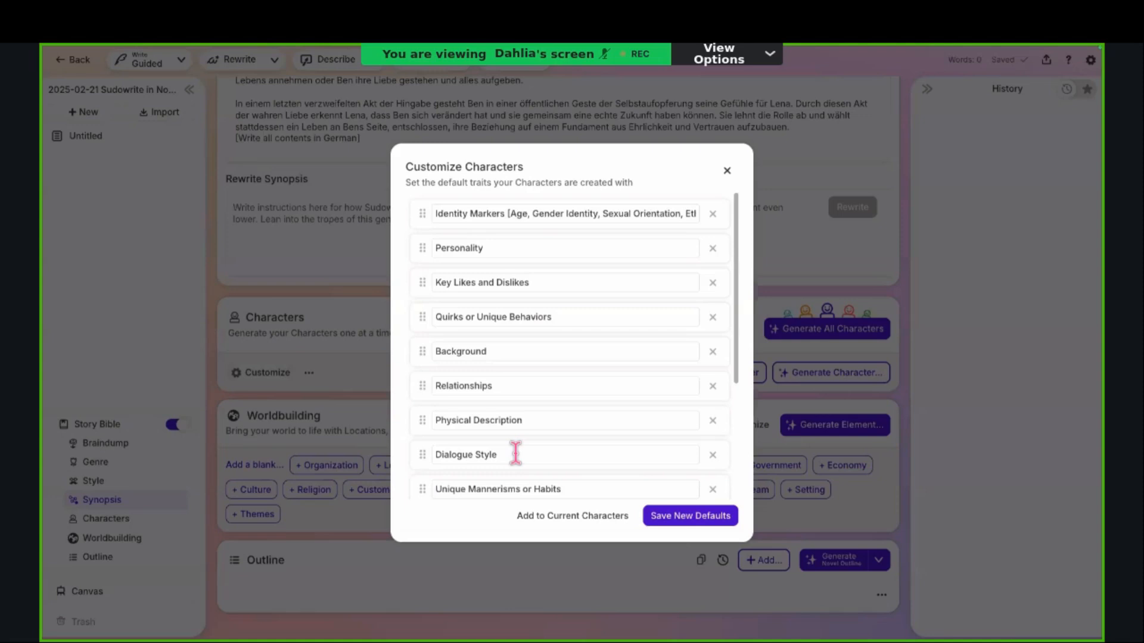
{"action": "scroll", "coordinate": [515, 454], "scroll_direction": "down", "scroll_amount": 2}
{"action": "scroll", "coordinate": [513, 444], "scroll_direction": "up", "scroll_amount": 1}
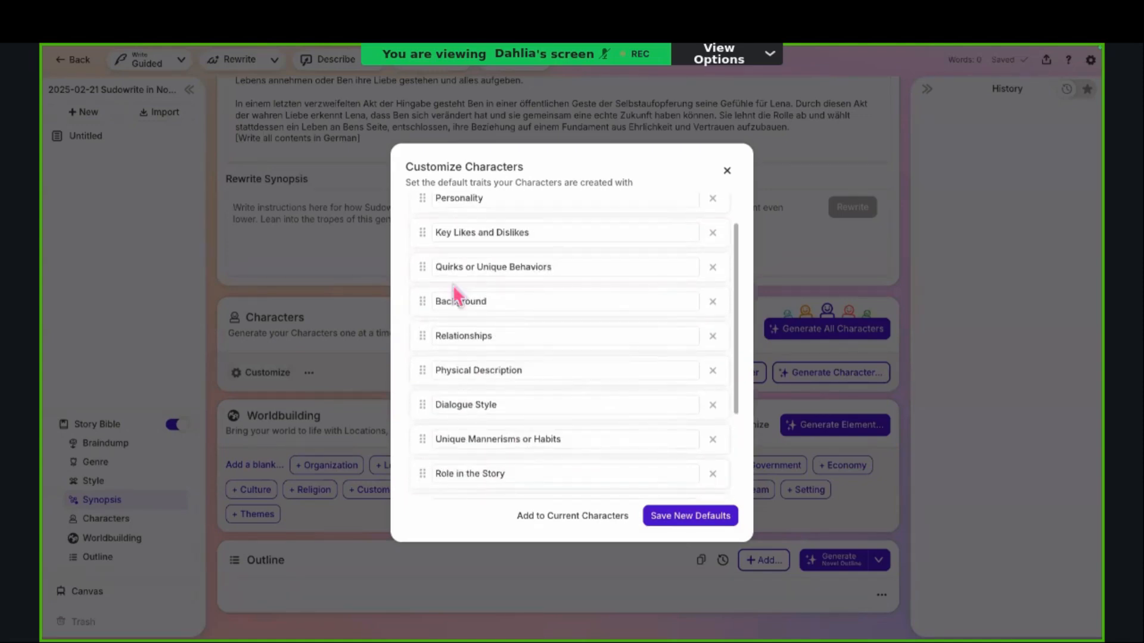
{"action": "scroll", "coordinate": [453, 285], "scroll_direction": "up", "scroll_amount": 1}
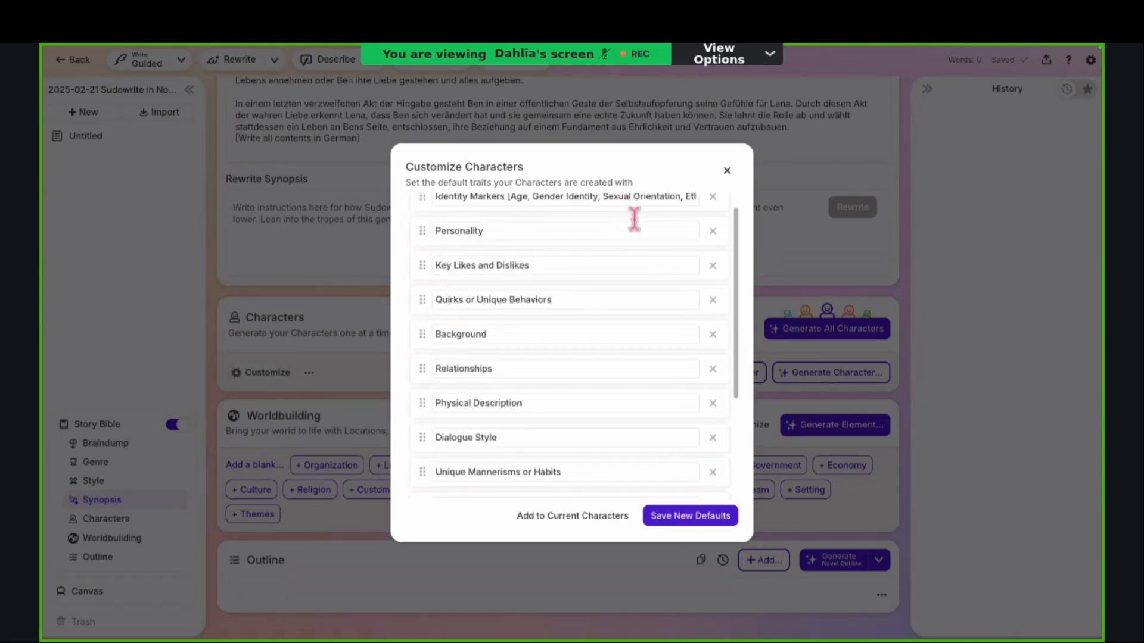
{"action": "scroll", "coordinate": [622, 238], "scroll_direction": "up", "scroll_amount": 1}
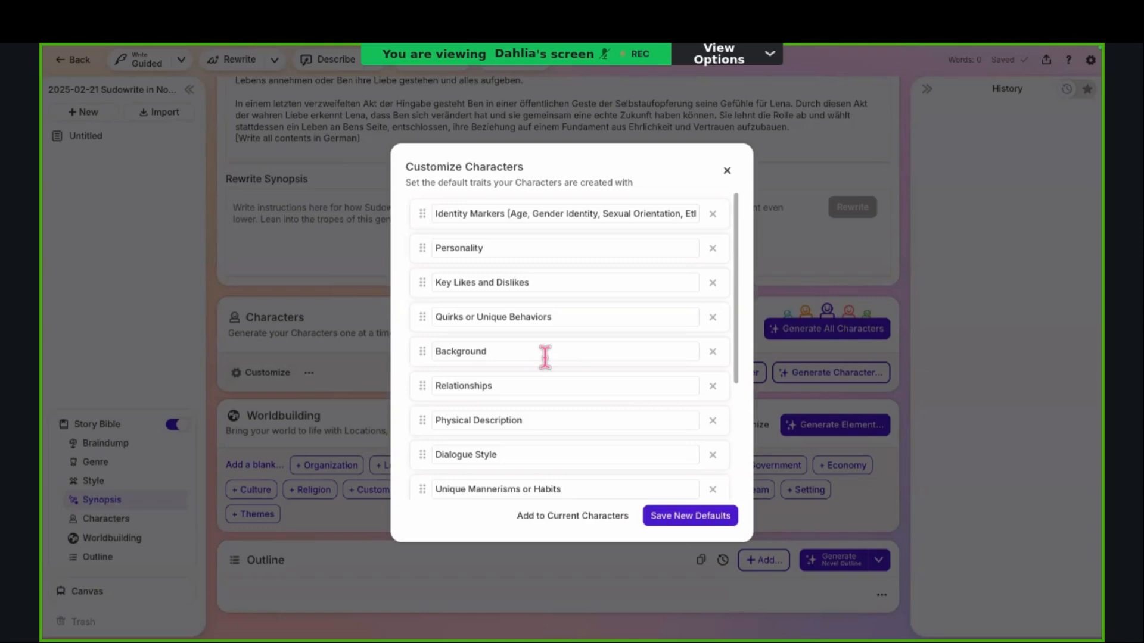
{"action": "scroll", "coordinate": [545, 356], "scroll_direction": "down", "scroll_amount": 3}
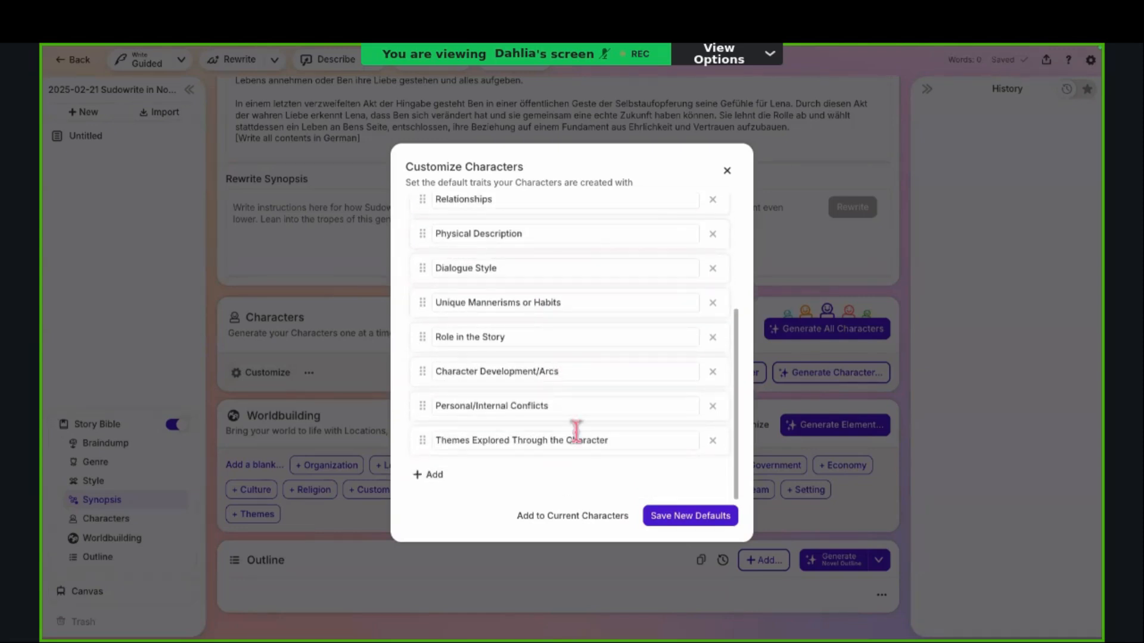
{"action": "left_click", "coordinate": [673, 516]}
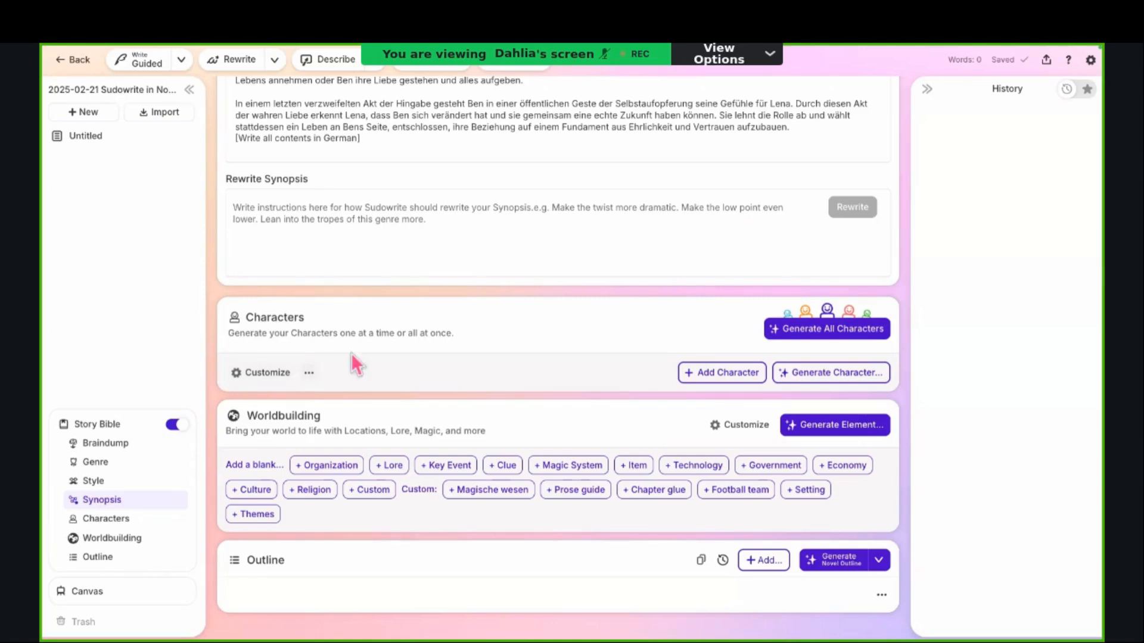
Step: Generate all characters for the story at once in the Characters section
{"action": "scroll", "coordinate": [499, 374], "scroll_direction": "down", "scroll_amount": 1}
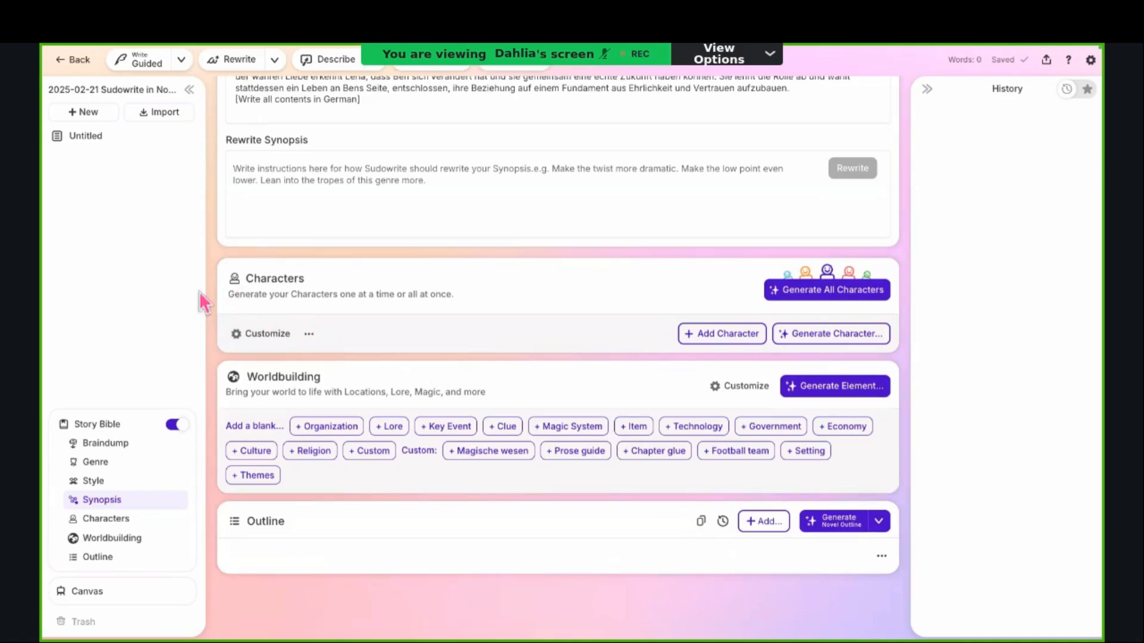
{"action": "left_click", "coordinate": [819, 302]}
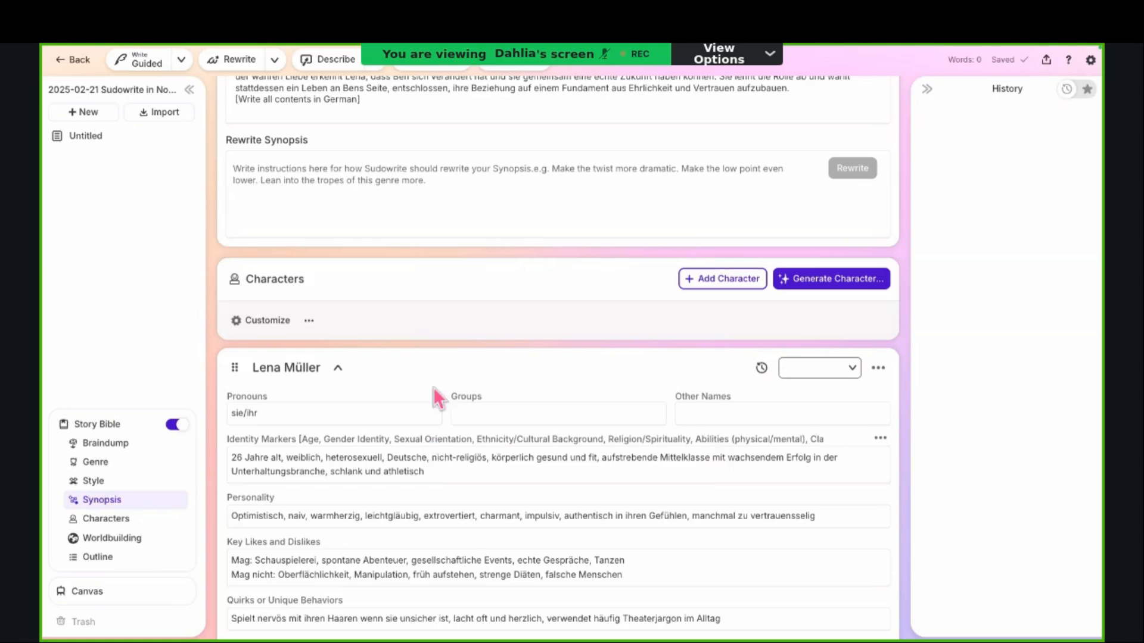
Step: Review the female lead's generated profile against the synopsis, from Pronouns to Themes Explored Through the Character
{"action": "scroll", "coordinate": [434, 387], "scroll_direction": "up", "scroll_amount": 5}
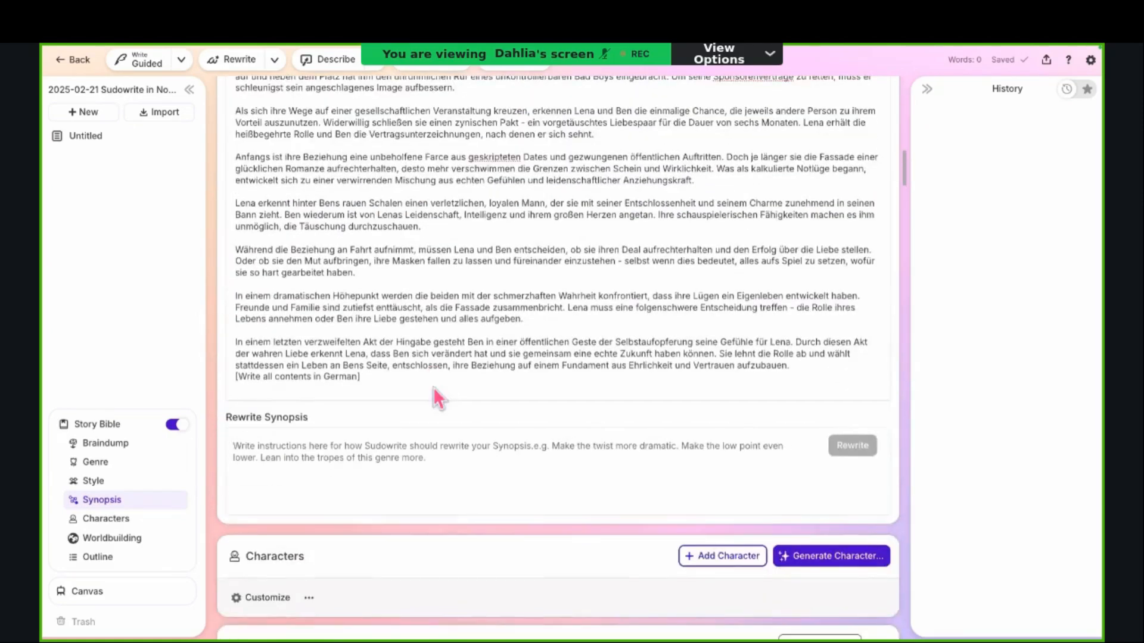
{"action": "scroll", "coordinate": [417, 429], "scroll_direction": "down", "scroll_amount": 2}
{"action": "scroll", "coordinate": [405, 505], "scroll_direction": "down", "scroll_amount": 2}
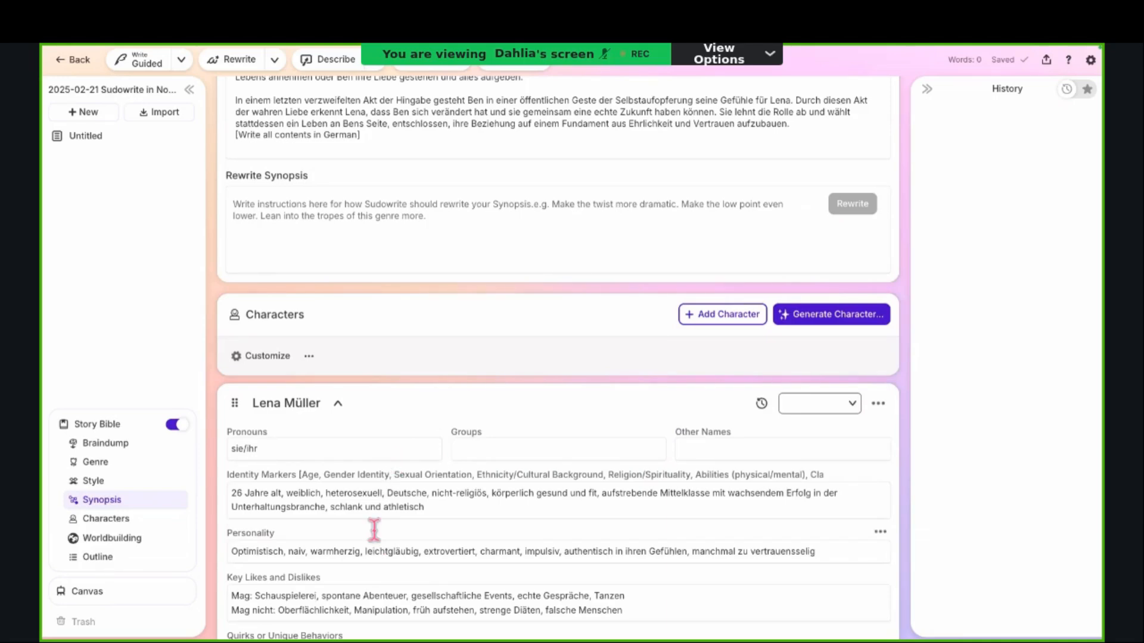
{"action": "scroll", "coordinate": [373, 530], "scroll_direction": "down", "scroll_amount": 1}
{"action": "scroll", "coordinate": [338, 579], "scroll_direction": "down", "scroll_amount": 6}
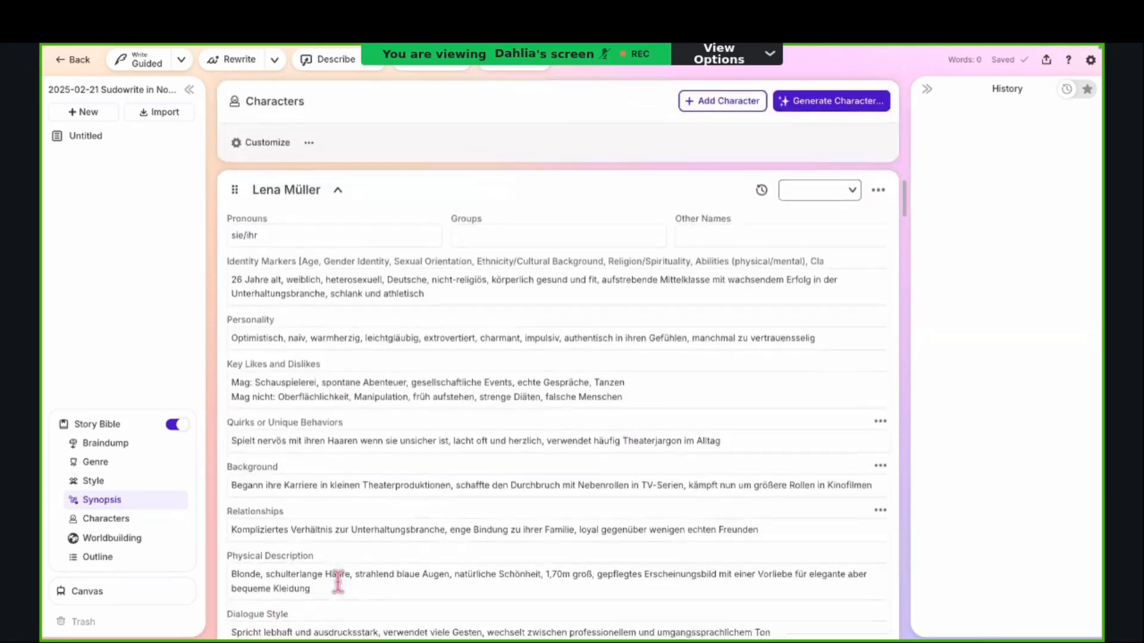
{"action": "scroll", "coordinate": [342, 467], "scroll_direction": "down", "scroll_amount": 3}
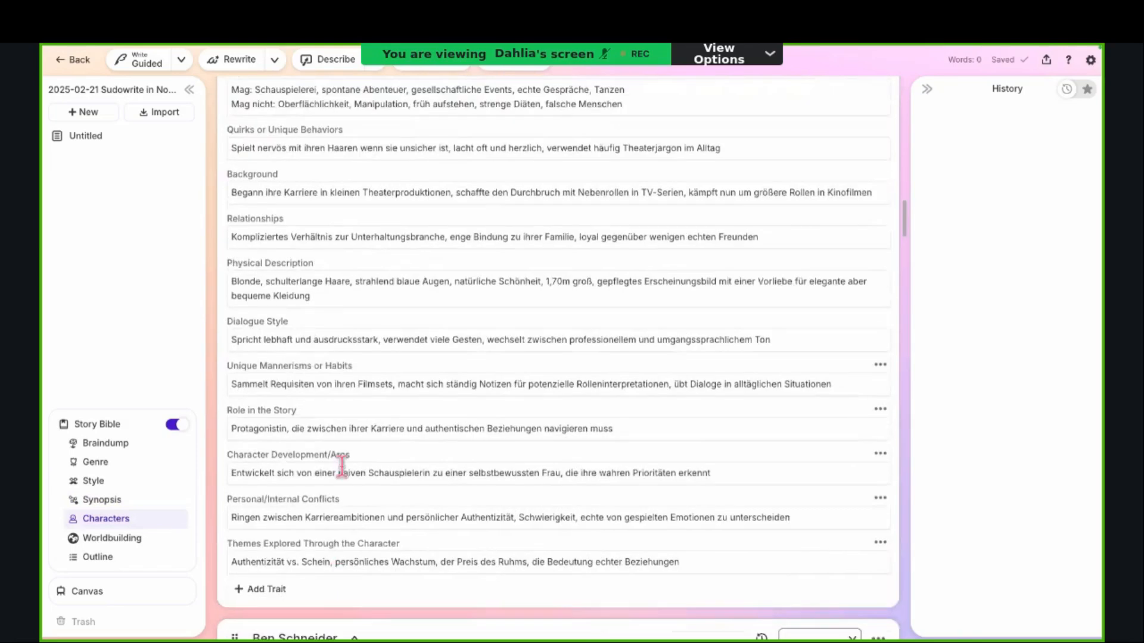
{"action": "scroll", "coordinate": [360, 378], "scroll_direction": "up", "scroll_amount": 2}
{"action": "scroll", "coordinate": [361, 379], "scroll_direction": "up", "scroll_amount": 7}
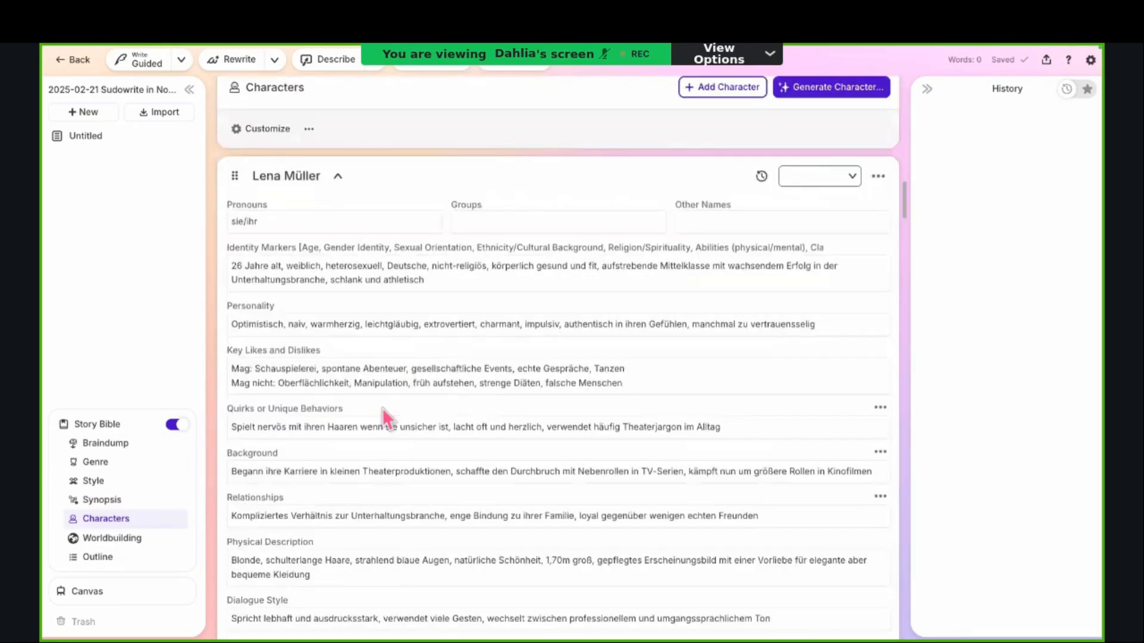
{"action": "scroll", "coordinate": [419, 479], "scroll_direction": "down", "scroll_amount": 6}
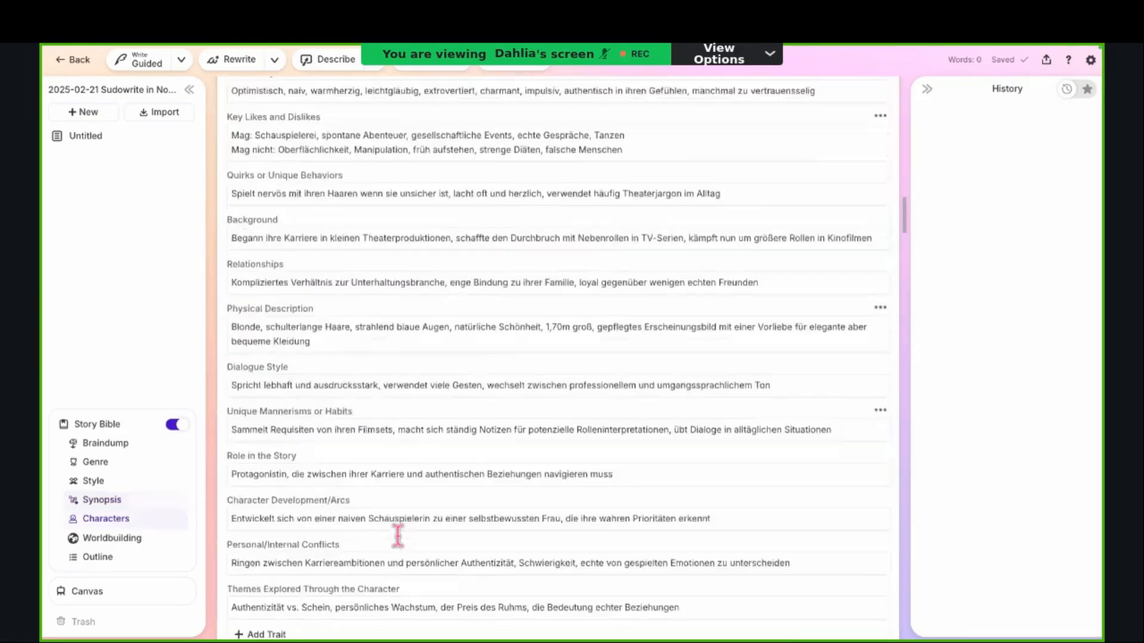
Step: Read through the generated profiles of the male lead and the film-industry mentor that follows him
{"action": "scroll", "coordinate": [398, 535], "scroll_direction": "down", "scroll_amount": 10}
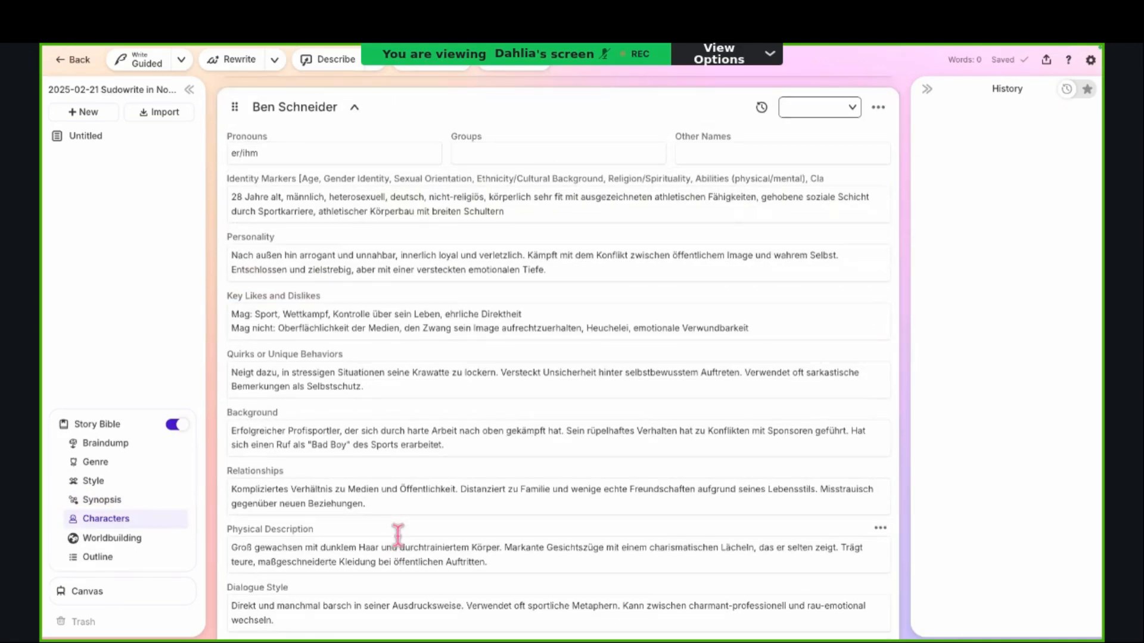
{"action": "scroll", "coordinate": [394, 506], "scroll_direction": "down", "scroll_amount": 1}
{"action": "scroll", "coordinate": [391, 483], "scroll_direction": "up", "scroll_amount": 1}
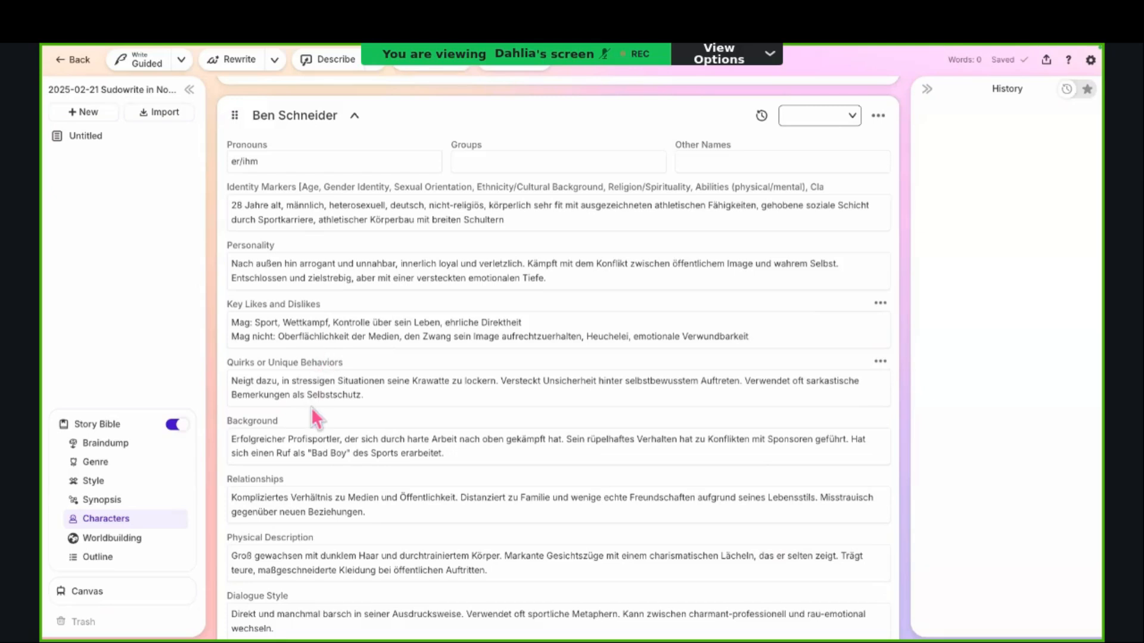
{"action": "scroll", "coordinate": [306, 441], "scroll_direction": "down", "scroll_amount": 1}
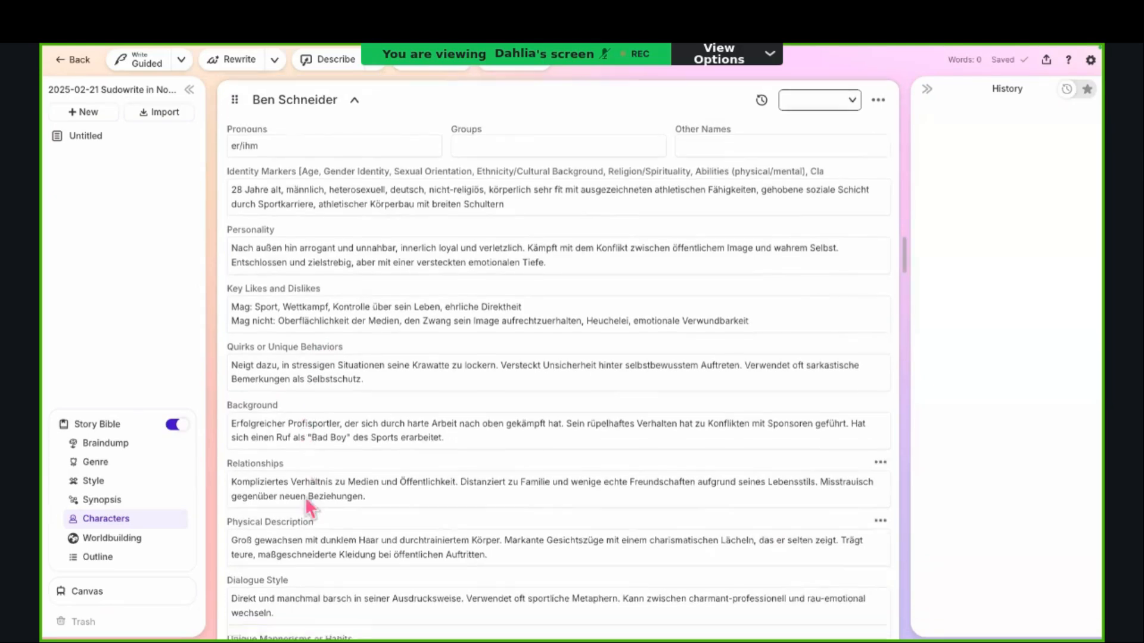
{"action": "scroll", "coordinate": [304, 530], "scroll_direction": "down", "scroll_amount": 2}
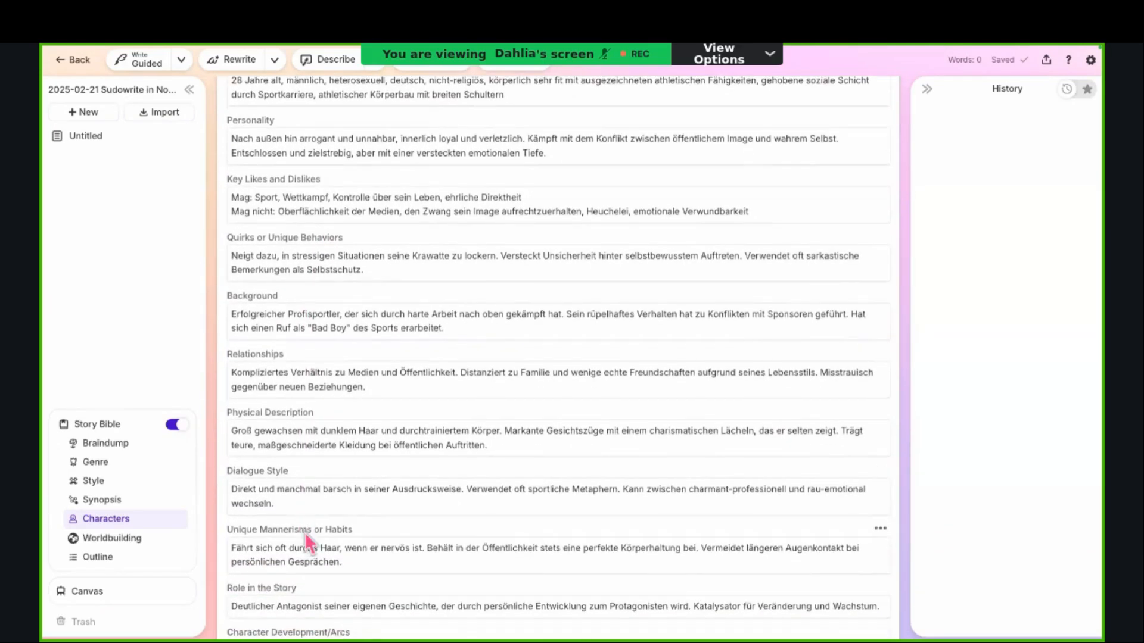
{"action": "scroll", "coordinate": [304, 531], "scroll_direction": "down", "scroll_amount": 2}
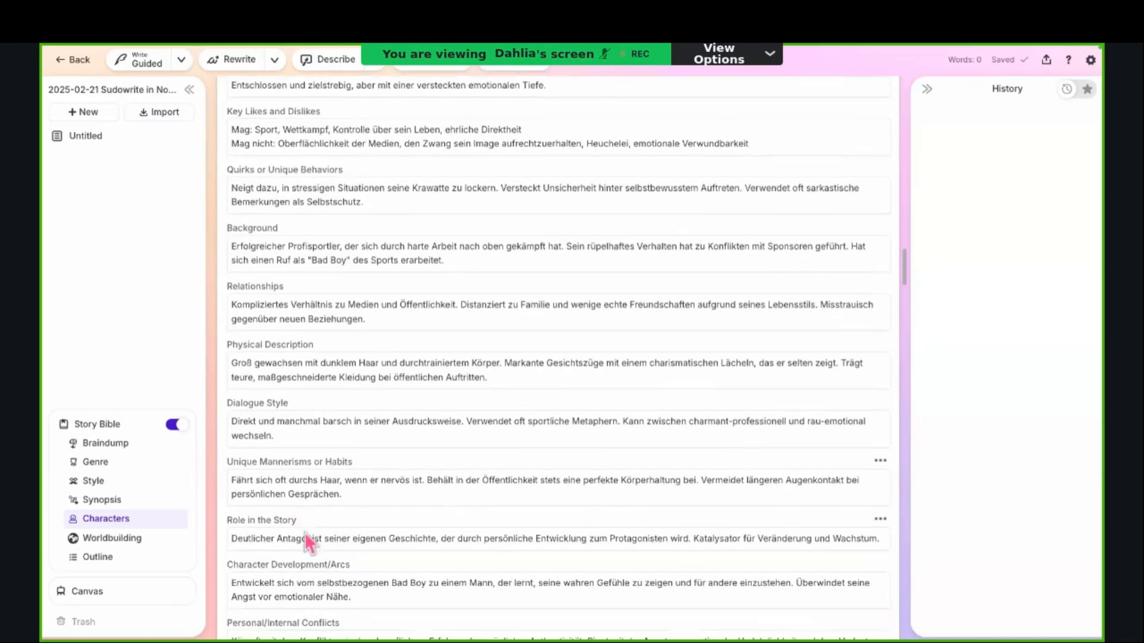
{"action": "scroll", "coordinate": [304, 532], "scroll_direction": "down", "scroll_amount": 5}
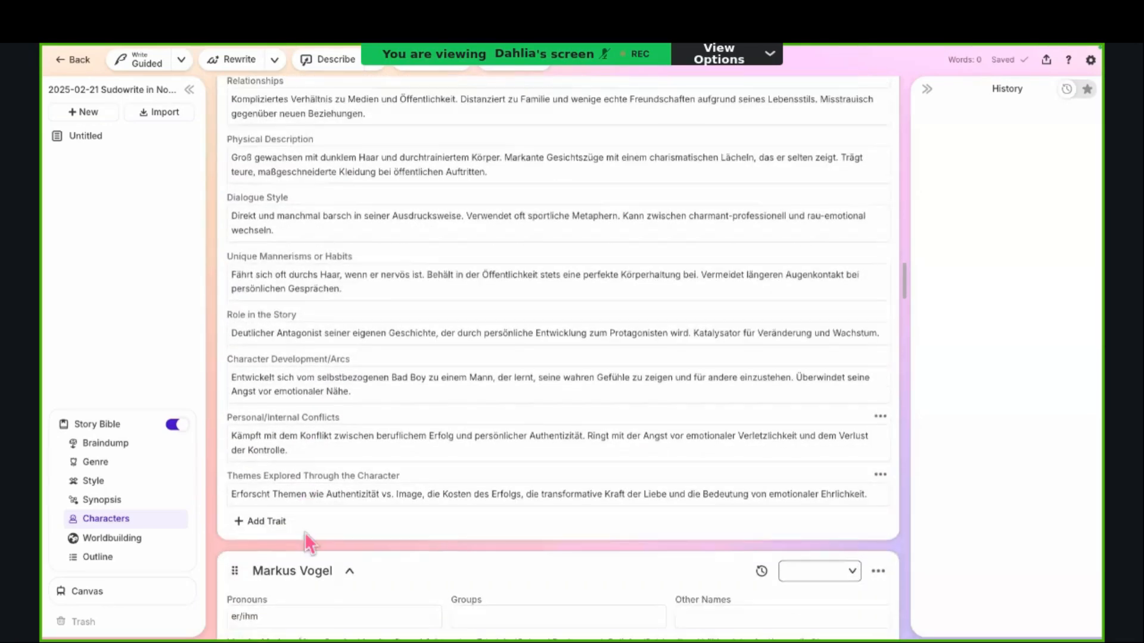
{"action": "scroll", "coordinate": [305, 531], "scroll_direction": "down", "scroll_amount": 5}
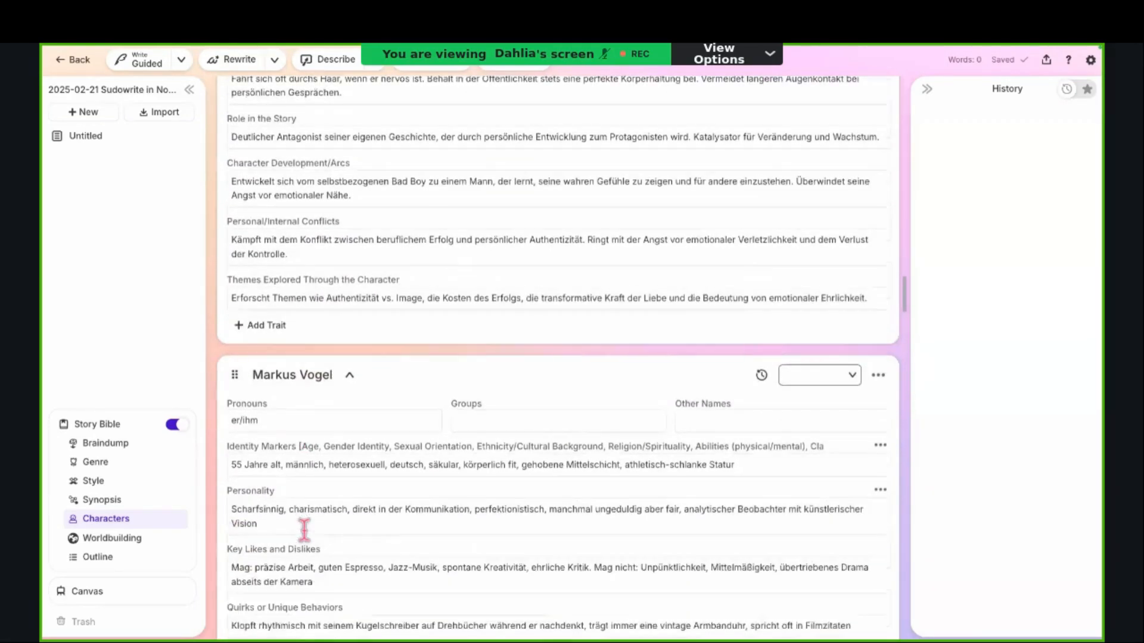
{"action": "scroll", "coordinate": [305, 531], "scroll_direction": "down", "scroll_amount": 1}
{"action": "scroll", "coordinate": [305, 531], "scroll_direction": "down", "scroll_amount": 3}
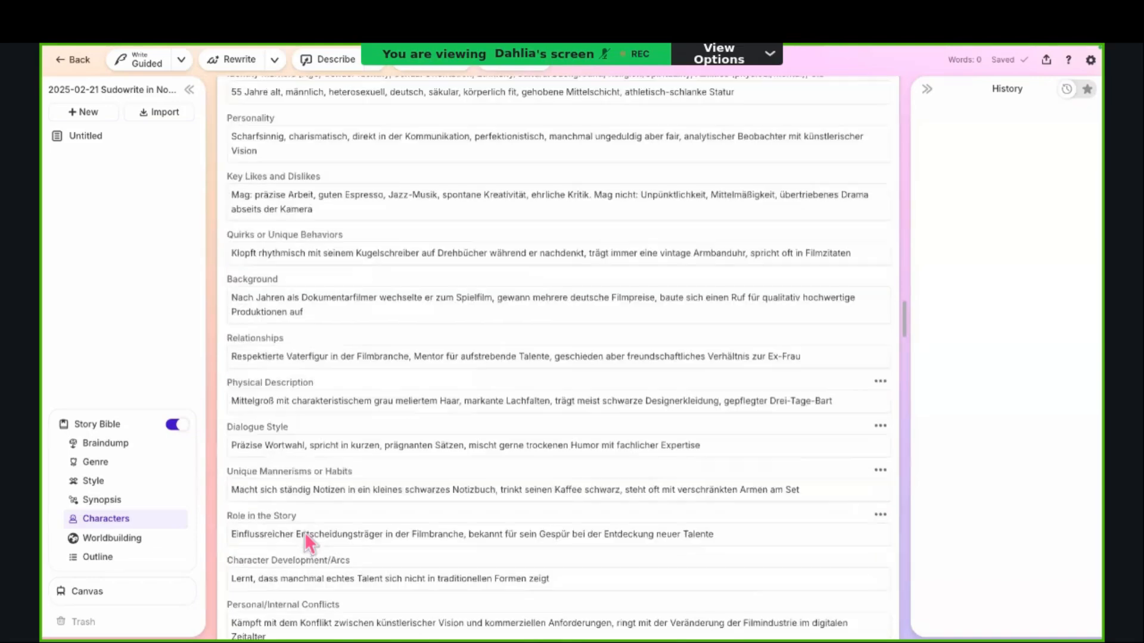
{"action": "scroll", "coordinate": [357, 291], "scroll_direction": "down", "scroll_amount": 3}
{"action": "scroll", "coordinate": [357, 283], "scroll_direction": "up", "scroll_amount": 7}
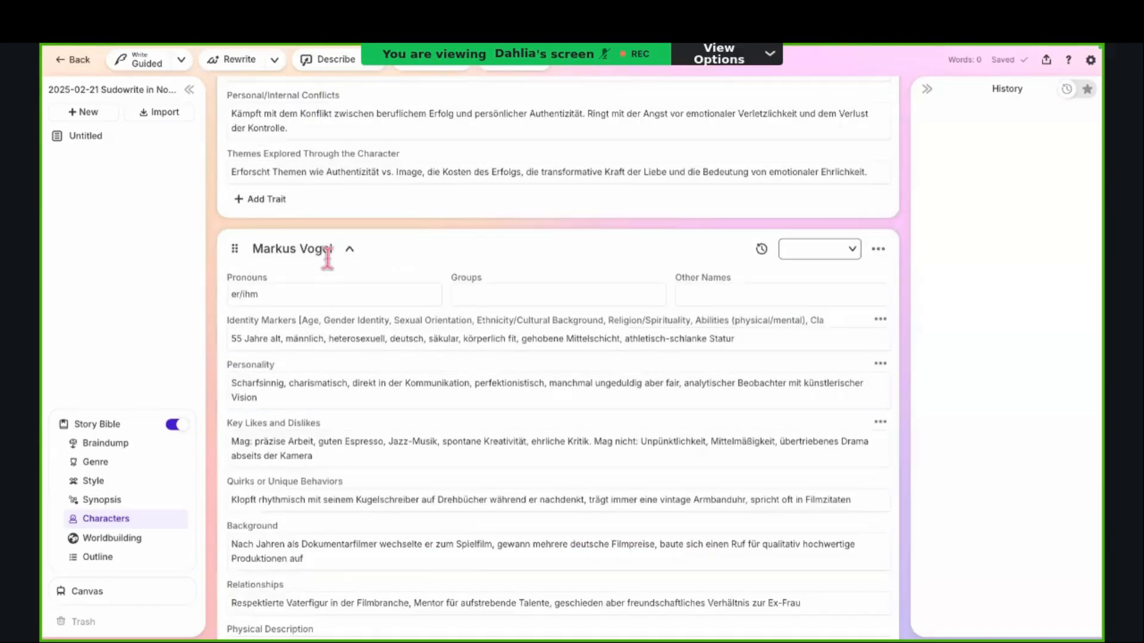
Step: Skim the remaining supporting character profiles, from the female lead's best friend to her sister
{"action": "scroll", "coordinate": [357, 442], "scroll_direction": "down", "scroll_amount": 12}
{"action": "scroll", "coordinate": [358, 431], "scroll_direction": "down", "scroll_amount": 7}
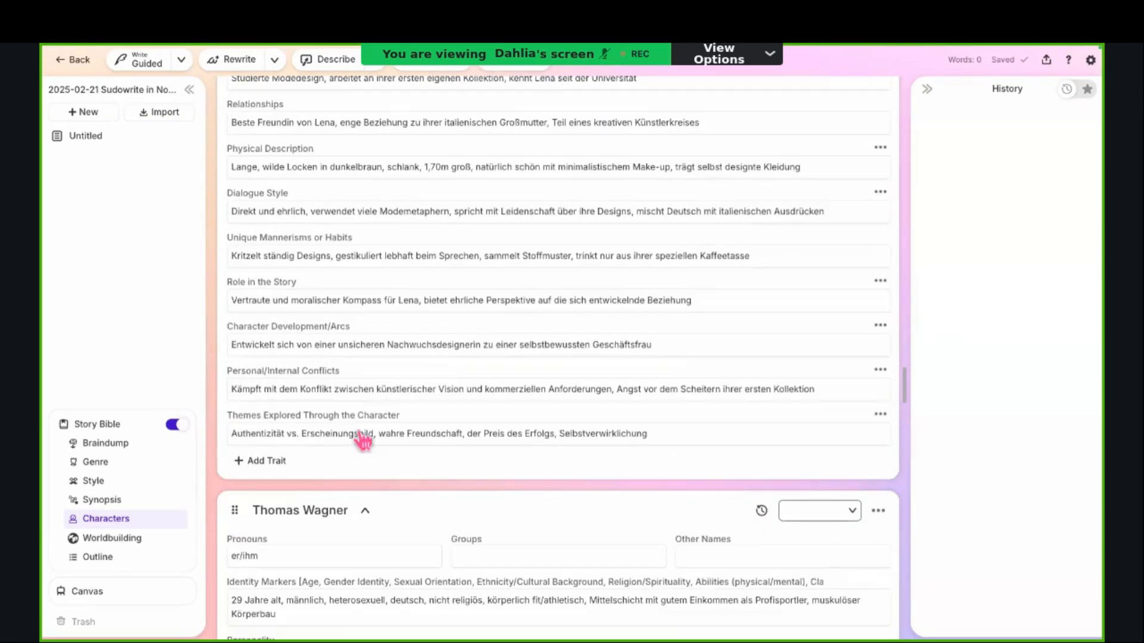
{"action": "scroll", "coordinate": [359, 431], "scroll_direction": "down", "scroll_amount": 4}
{"action": "scroll", "coordinate": [358, 431], "scroll_direction": "down", "scroll_amount": 1}
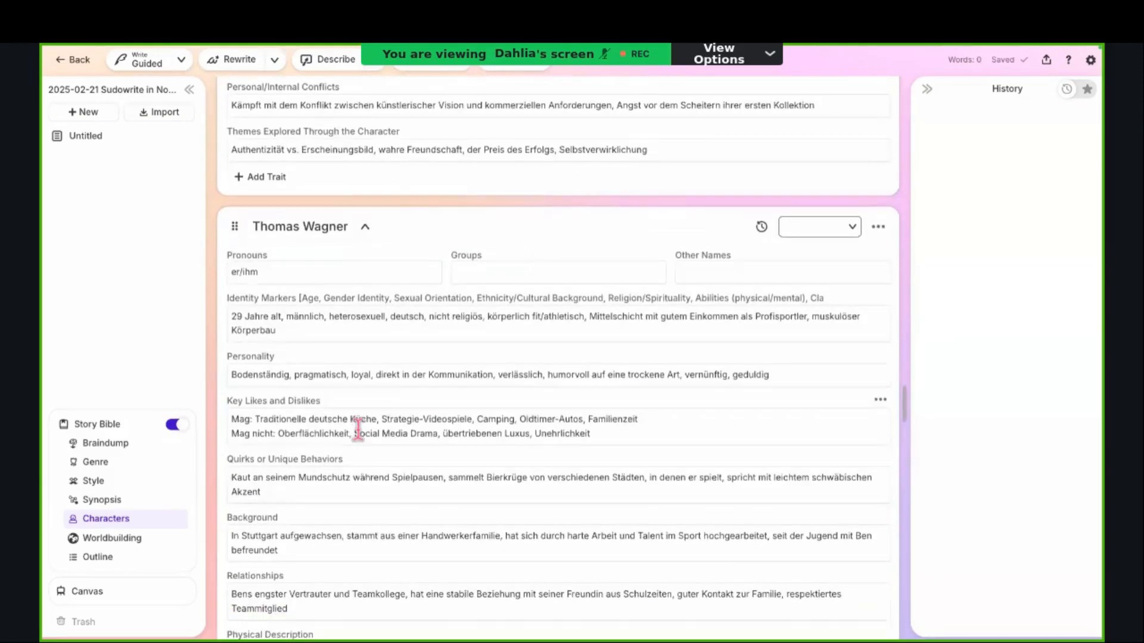
{"action": "scroll", "coordinate": [359, 431], "scroll_direction": "down", "scroll_amount": 1}
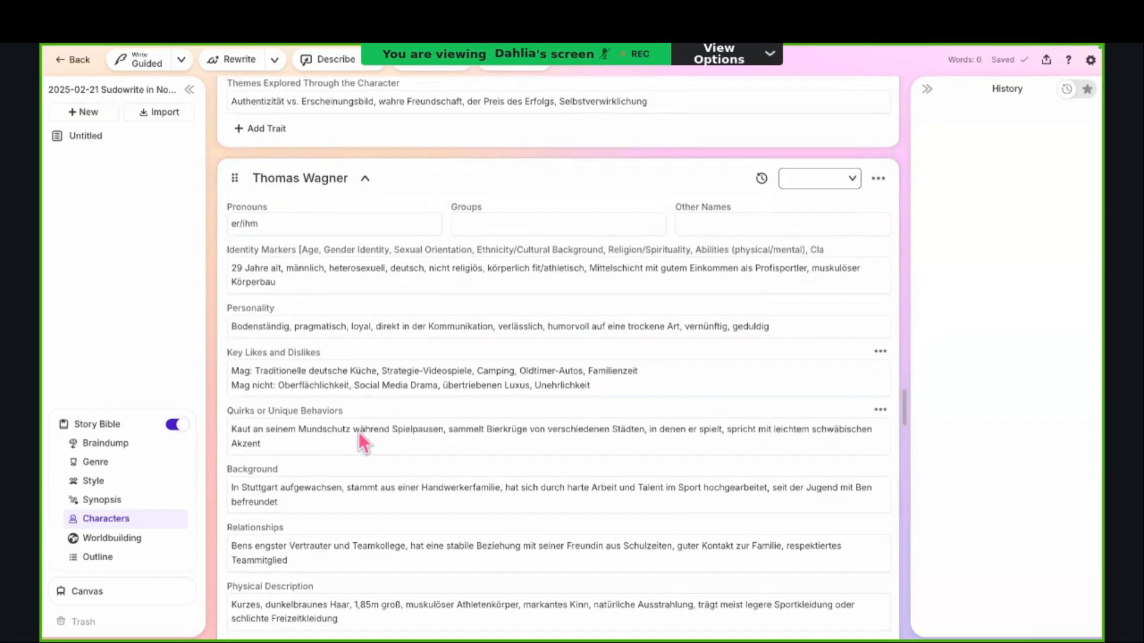
{"action": "scroll", "coordinate": [358, 431], "scroll_direction": "down", "scroll_amount": 4}
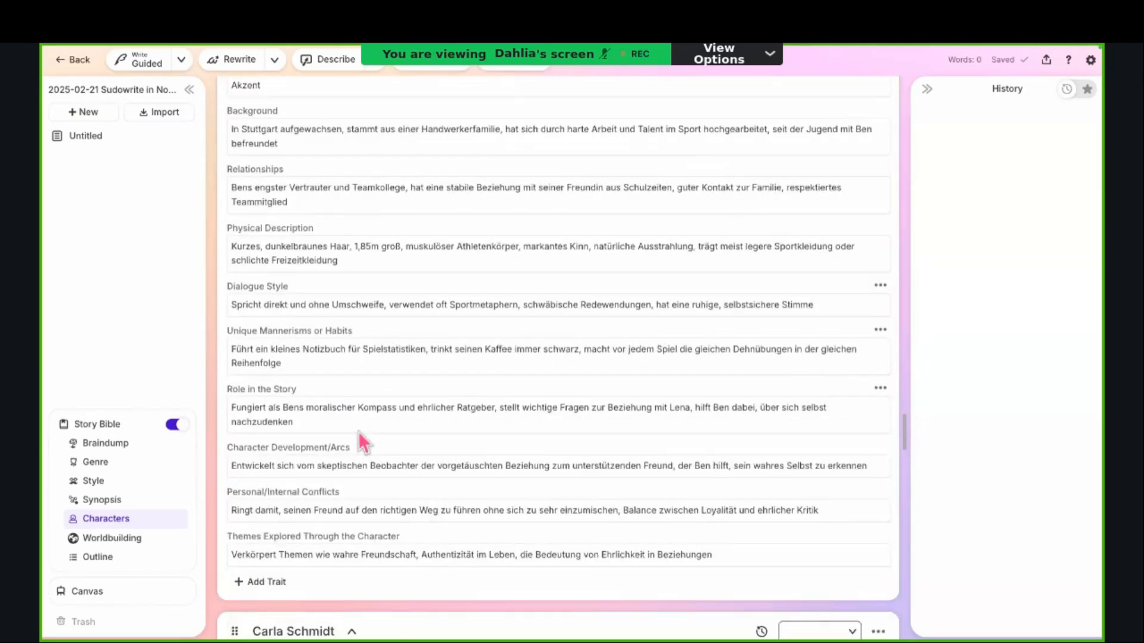
{"action": "scroll", "coordinate": [359, 431], "scroll_direction": "down", "scroll_amount": 5}
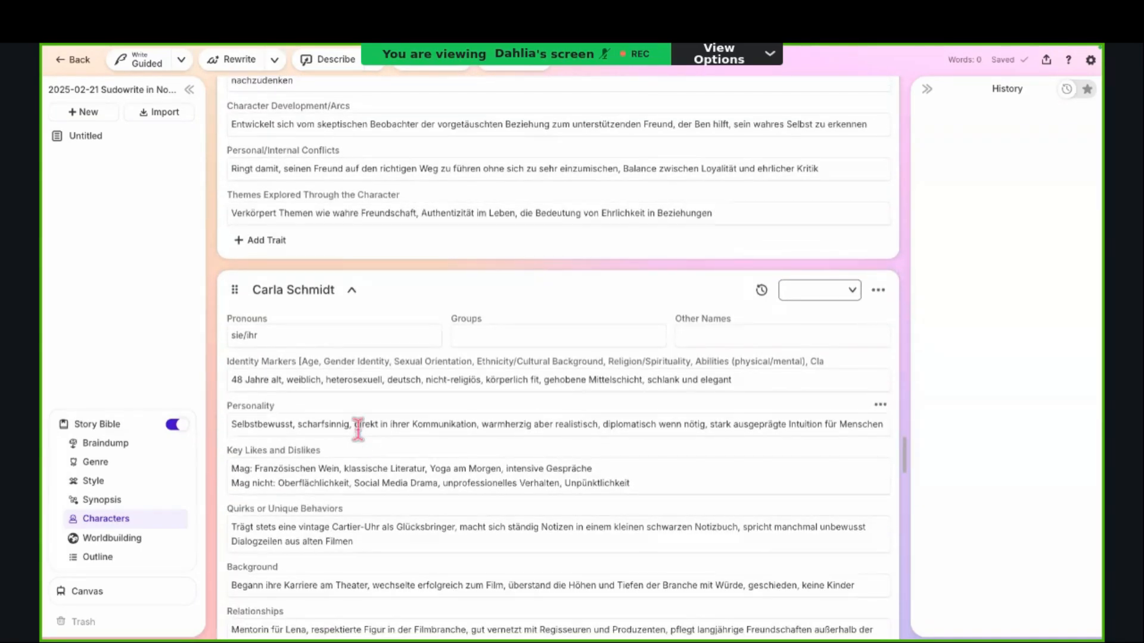
{"action": "scroll", "coordinate": [357, 429], "scroll_direction": "down", "scroll_amount": 4}
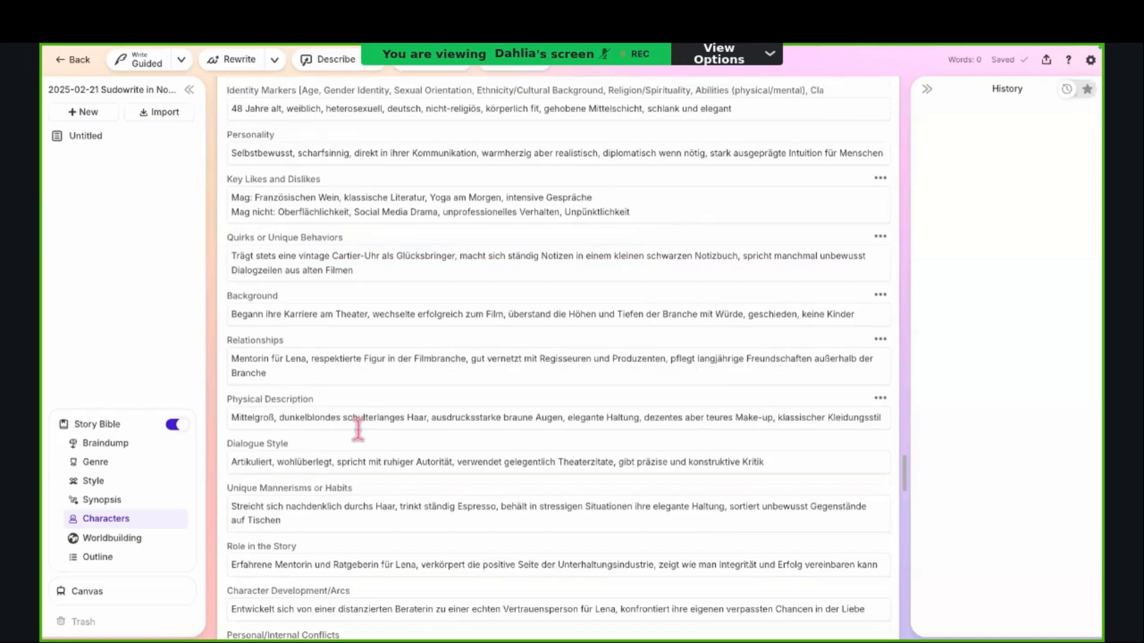
{"action": "scroll", "coordinate": [357, 429], "scroll_direction": "down", "scroll_amount": 3}
{"action": "scroll", "coordinate": [358, 429], "scroll_direction": "down", "scroll_amount": 5}
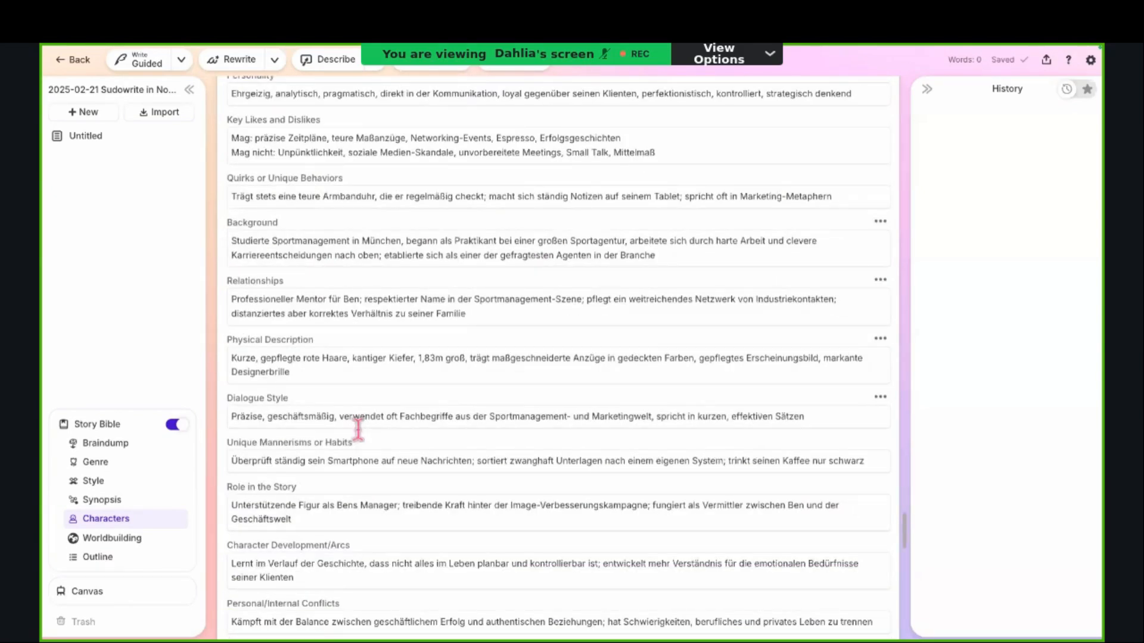
{"action": "scroll", "coordinate": [358, 431], "scroll_direction": "down", "scroll_amount": 12}
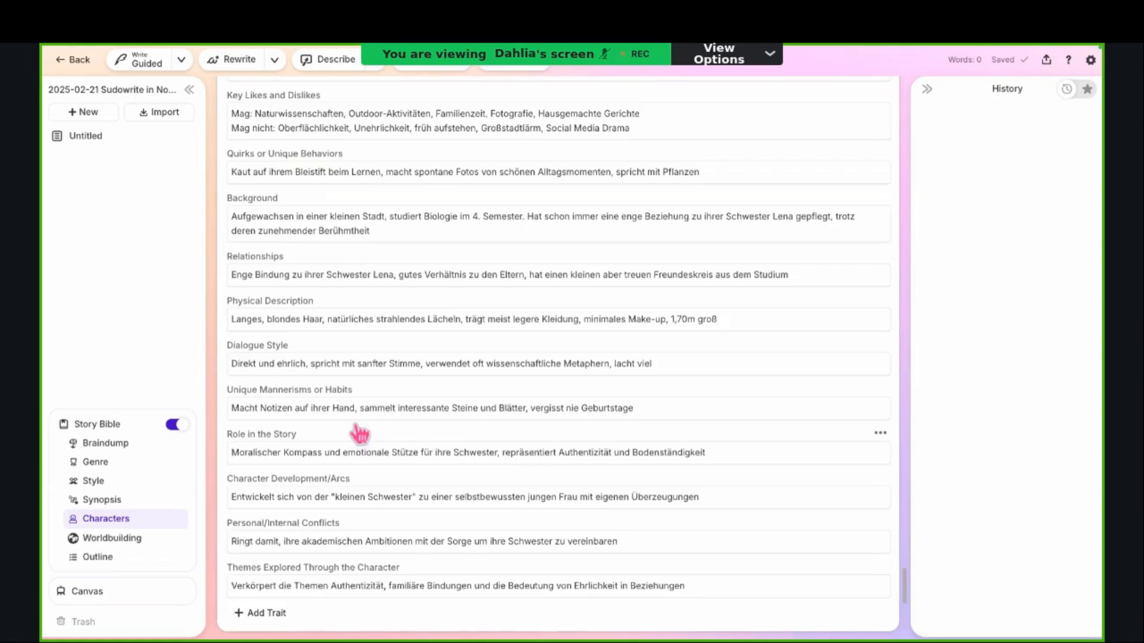
Step: Collapse the profiles of the last two characters, the male lead's manager and the female lead's sister
{"action": "scroll", "coordinate": [359, 434], "scroll_direction": "up", "scroll_amount": 8}
{"action": "left_click", "coordinate": [361, 471]}
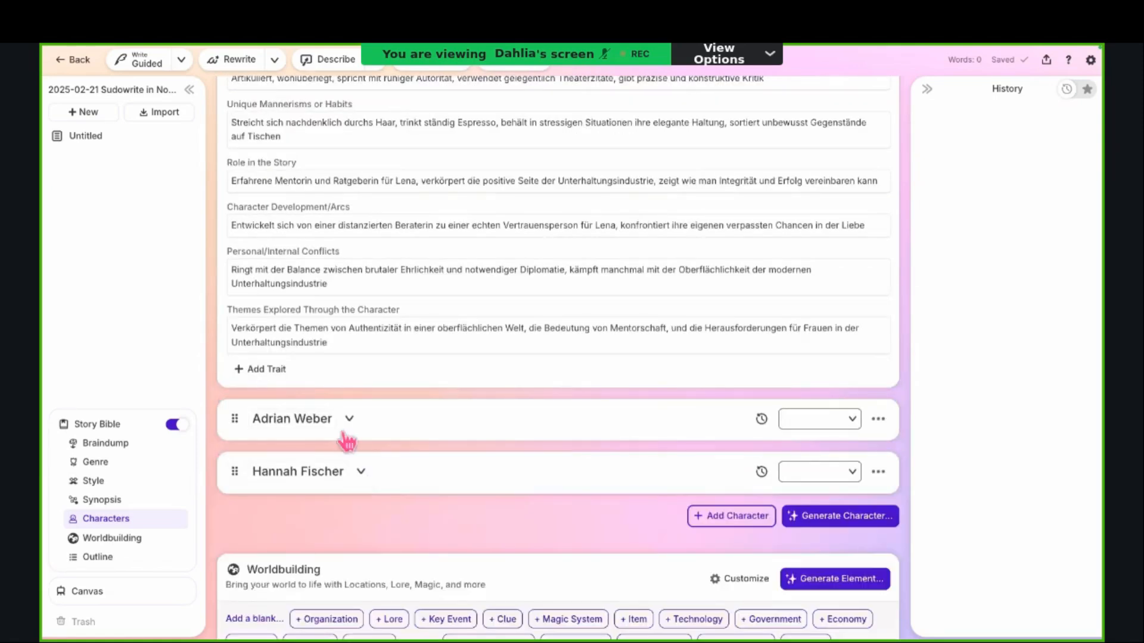
{"action": "left_click", "coordinate": [367, 463]}
{"action": "left_click", "coordinate": [366, 470]}
{"action": "left_click", "coordinate": [364, 476]}
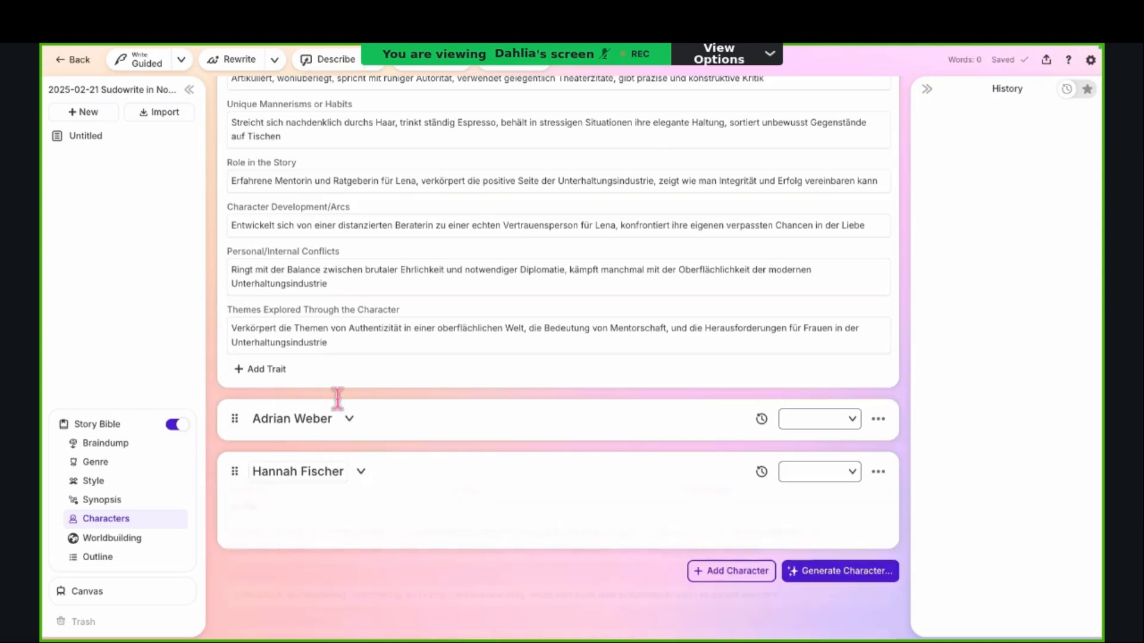
Step: Collapse the profiles of the female lead's older mentor and the male lead's best friend and teammate
{"action": "scroll", "coordinate": [351, 383], "scroll_direction": "up", "scroll_amount": 8}
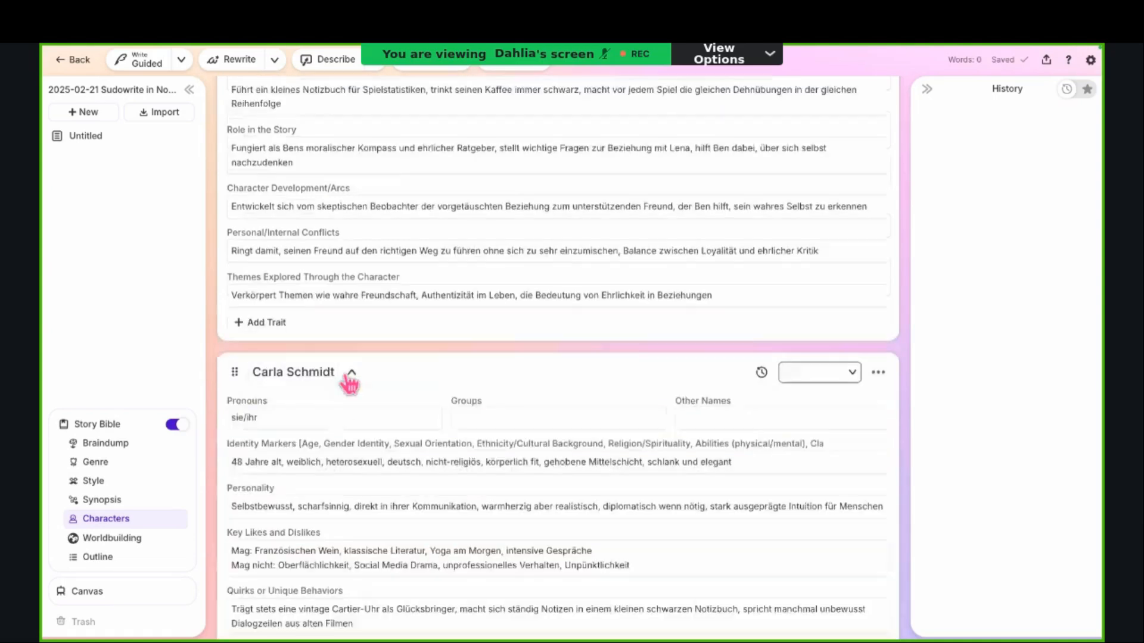
{"action": "left_click", "coordinate": [352, 385]}
{"action": "scroll", "coordinate": [367, 470], "scroll_direction": "up", "scroll_amount": 5}
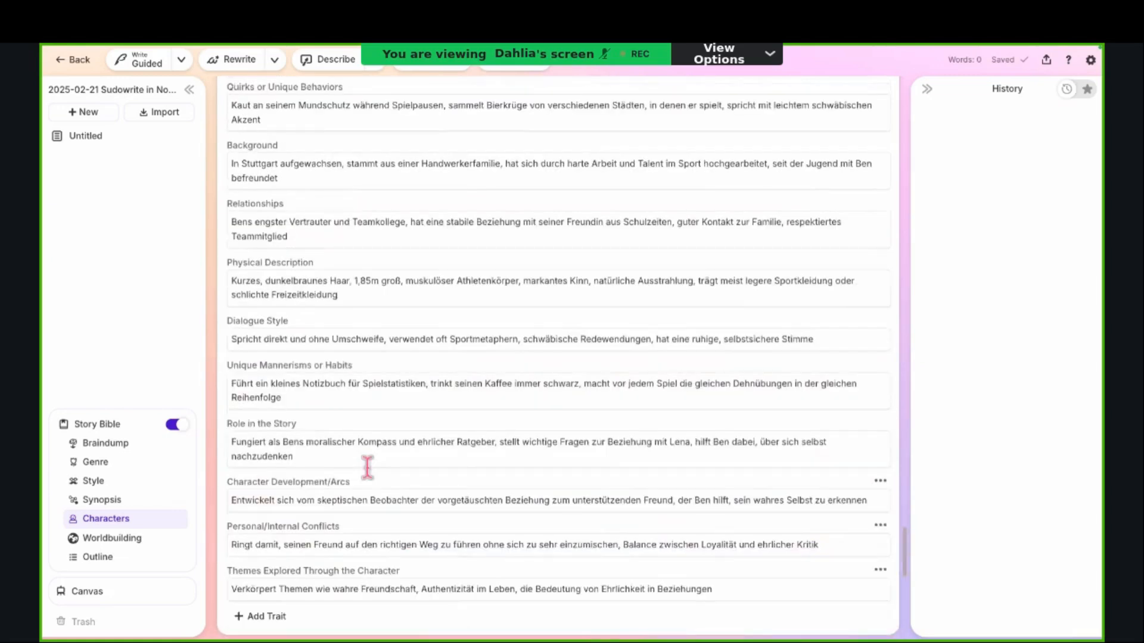
{"action": "scroll", "coordinate": [366, 467], "scroll_direction": "up", "scroll_amount": 8}
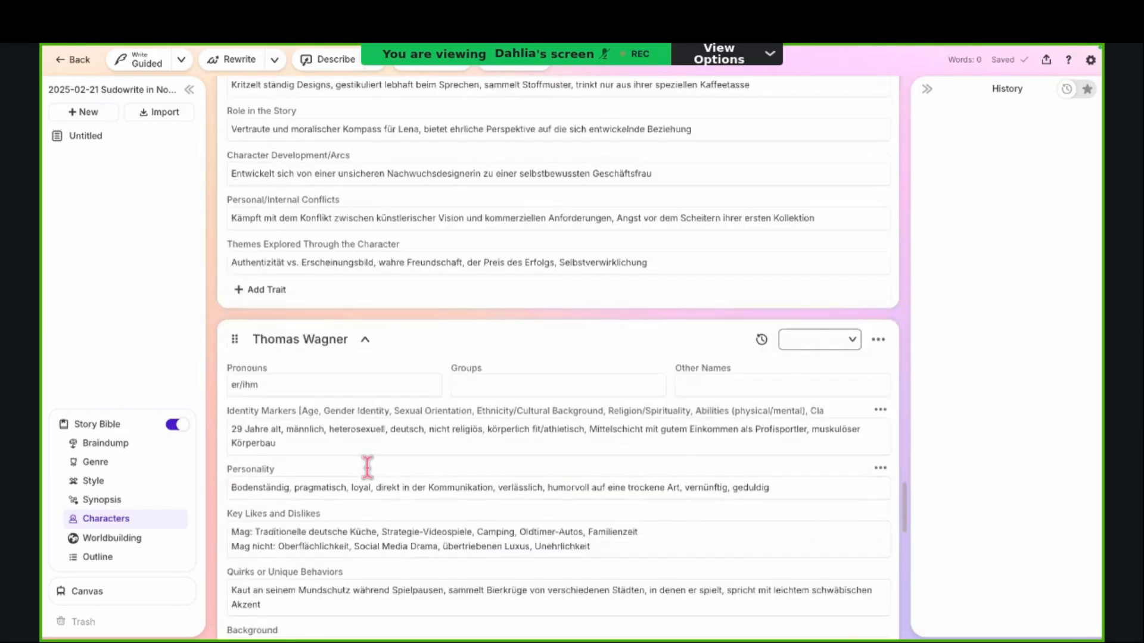
{"action": "left_click", "coordinate": [364, 341]}
Step: Collapse the profiles of the female lead's best friend, the film-industry mentor and the male lead
{"action": "scroll", "coordinate": [365, 347], "scroll_direction": "up", "scroll_amount": 6}
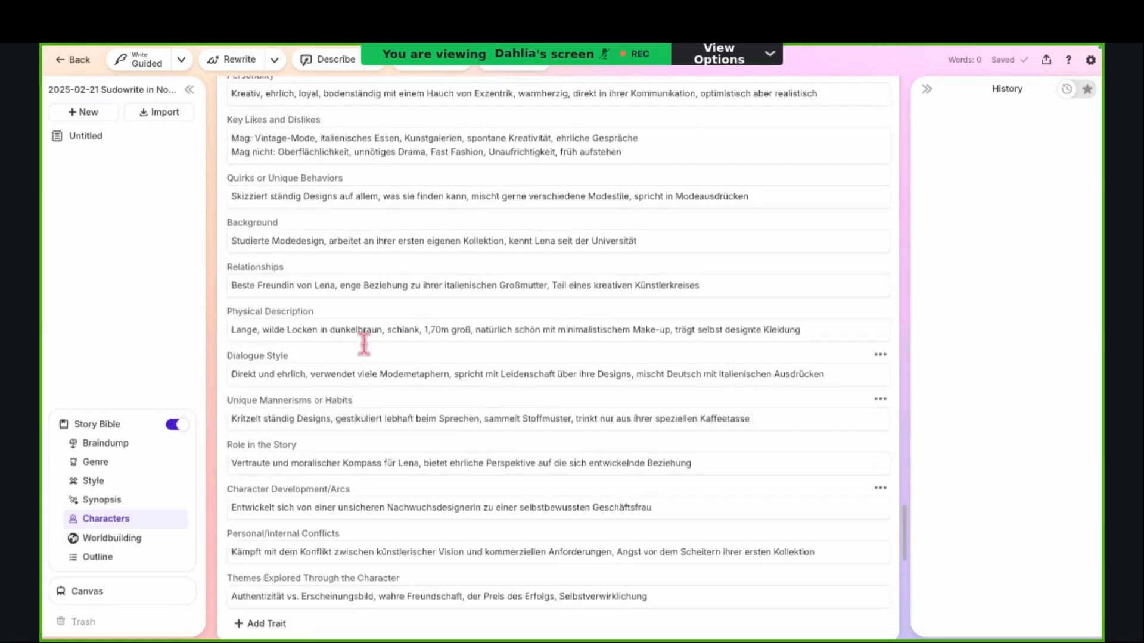
{"action": "scroll", "coordinate": [364, 345], "scroll_direction": "up", "scroll_amount": 2}
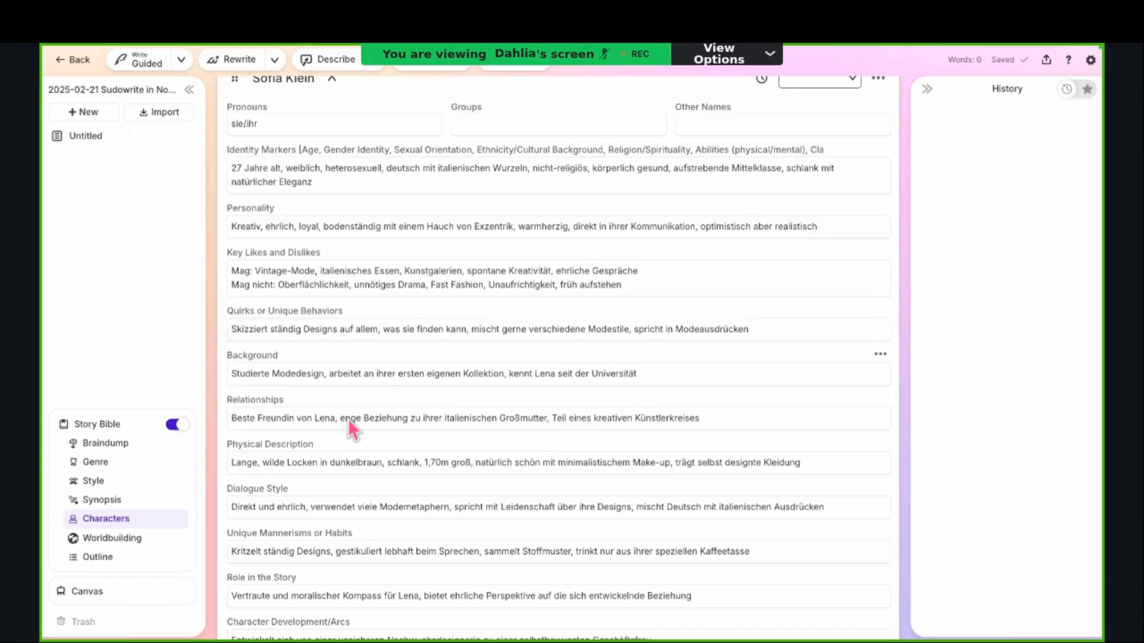
{"action": "scroll", "coordinate": [348, 419], "scroll_direction": "up", "scroll_amount": 6}
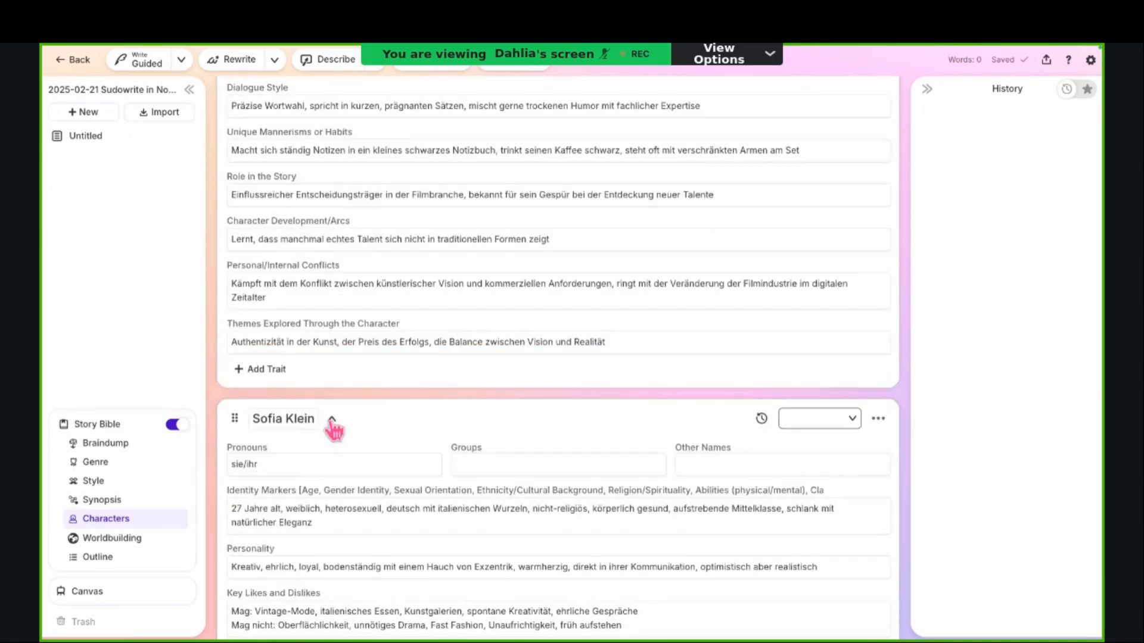
{"action": "left_click", "coordinate": [333, 422]}
{"action": "scroll", "coordinate": [334, 423], "scroll_direction": "up", "scroll_amount": 5}
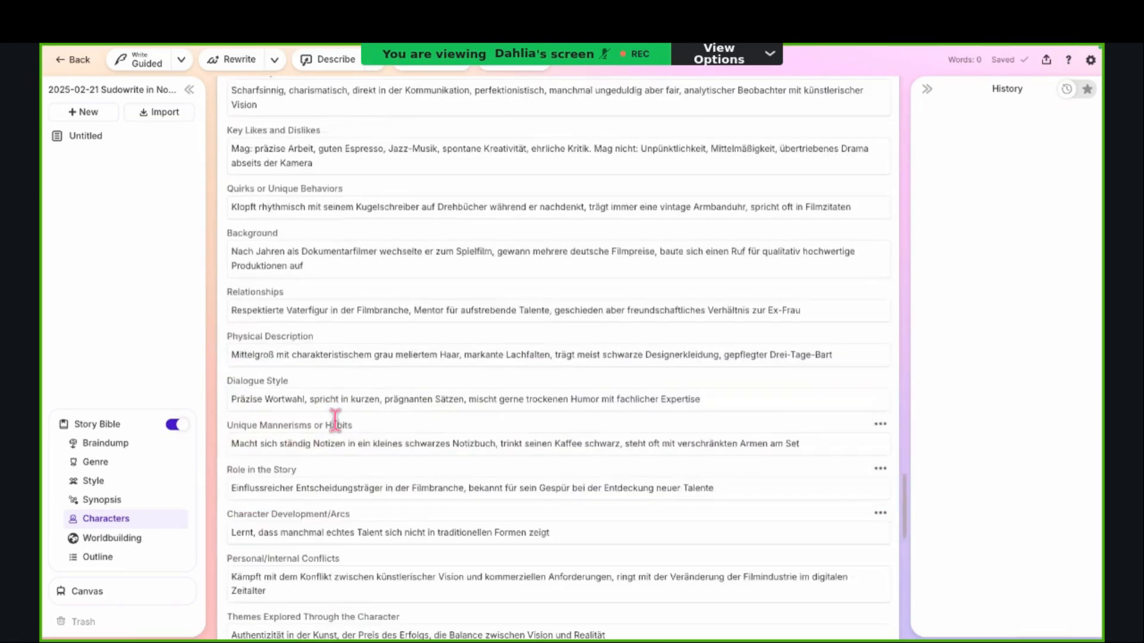
{"action": "scroll", "coordinate": [335, 388], "scroll_direction": "up", "scroll_amount": 7}
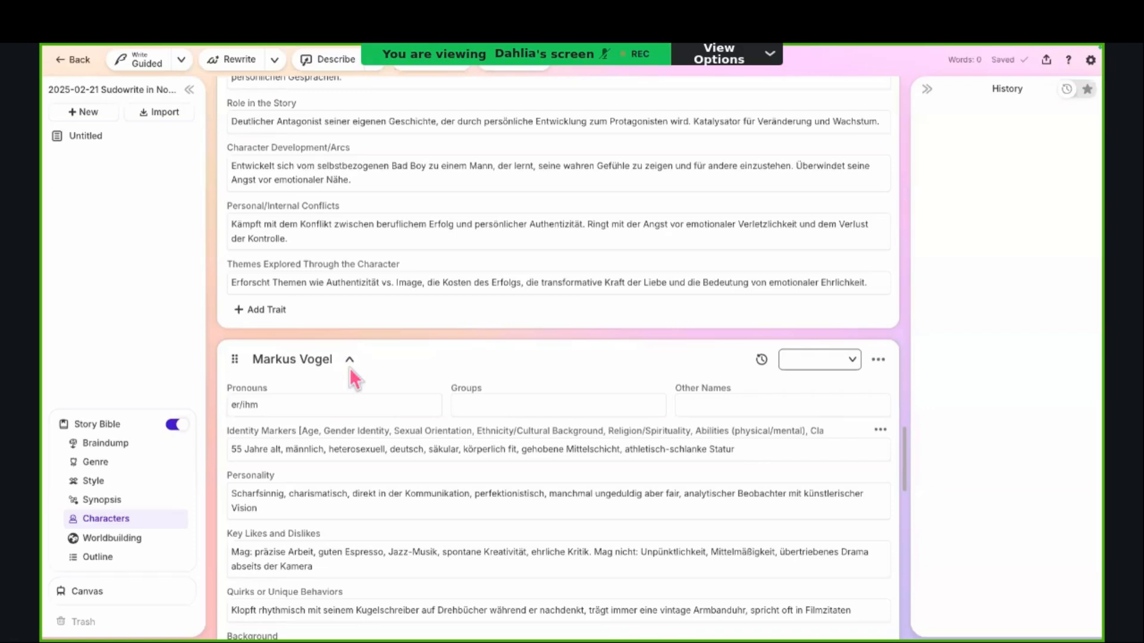
{"action": "left_click", "coordinate": [349, 365]}
{"action": "left_click", "coordinate": [353, 384]}
Step: Examine the Pronouns, Groups and Other Names fields at the start of the female lead's profile
{"action": "scroll", "coordinate": [359, 397], "scroll_direction": "up", "scroll_amount": 3}
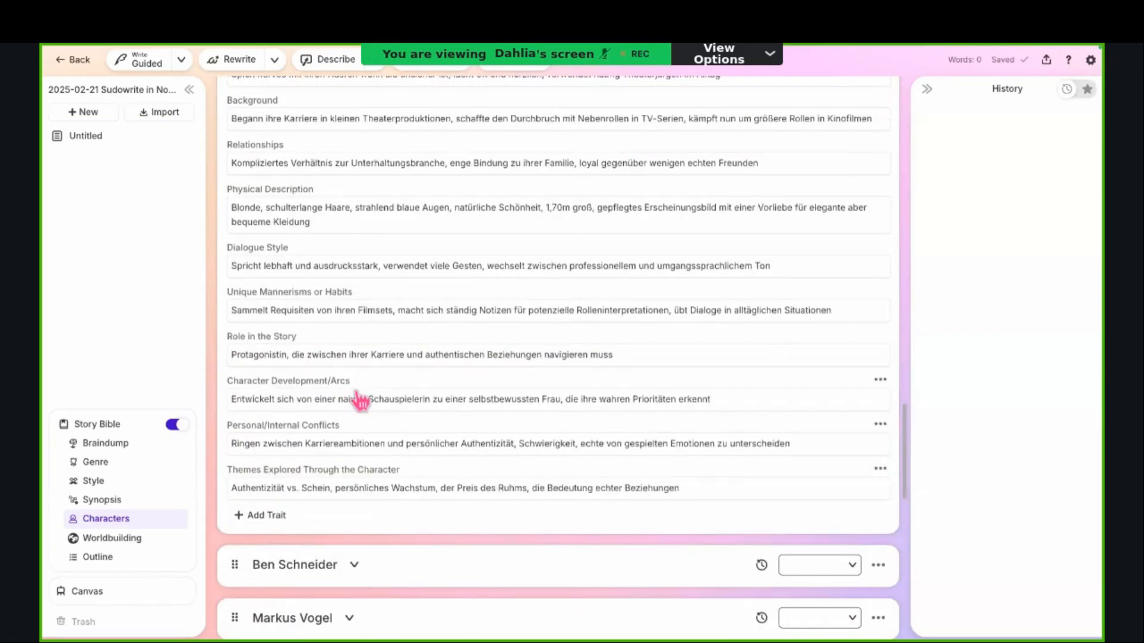
{"action": "scroll", "coordinate": [356, 388], "scroll_direction": "up", "scroll_amount": 4}
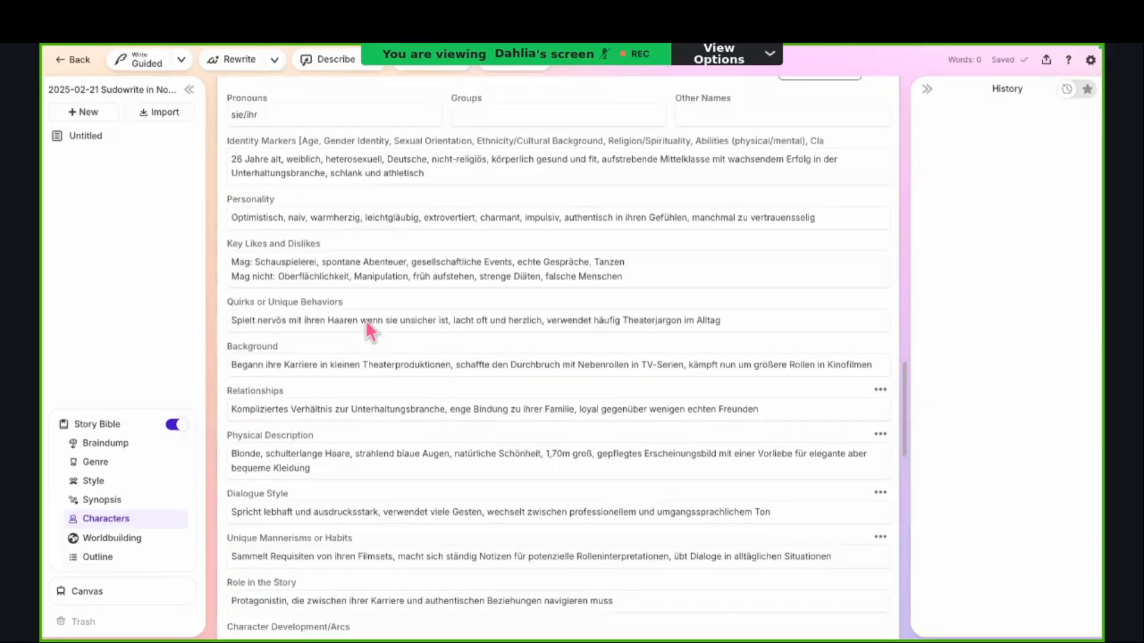
{"action": "scroll", "coordinate": [366, 320], "scroll_direction": "up", "scroll_amount": 3}
{"action": "left_click", "coordinate": [300, 281]}
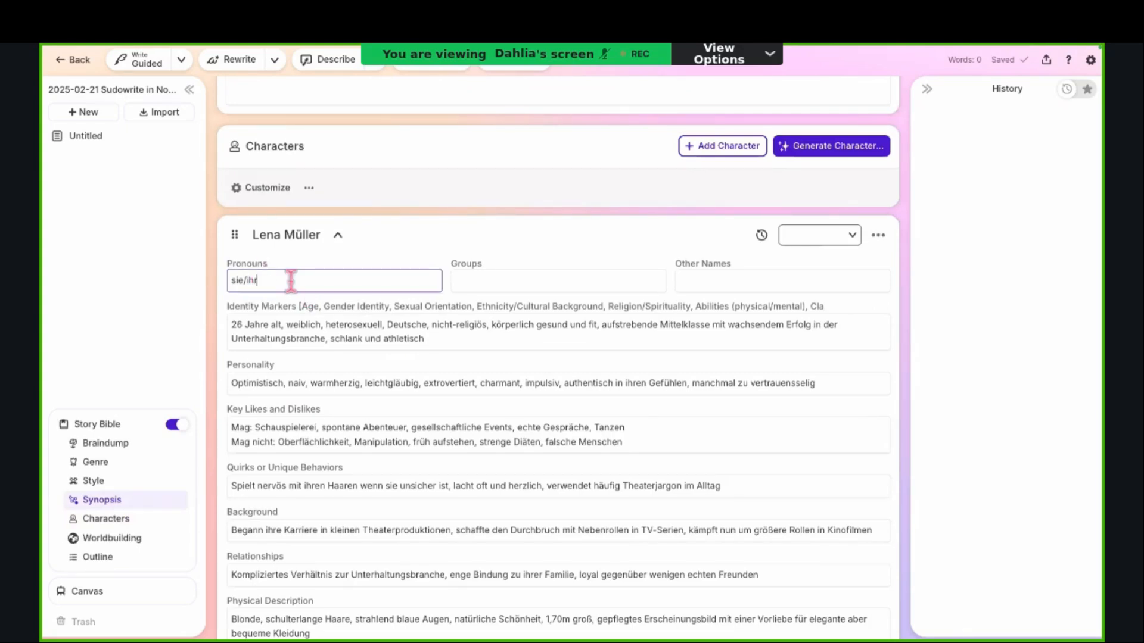
{"action": "left_click", "coordinate": [446, 274]}
{"action": "left_click", "coordinate": [441, 291]}
{"action": "left_click_drag", "start_coordinate": [199, 288], "coordinate": [436, 285]}
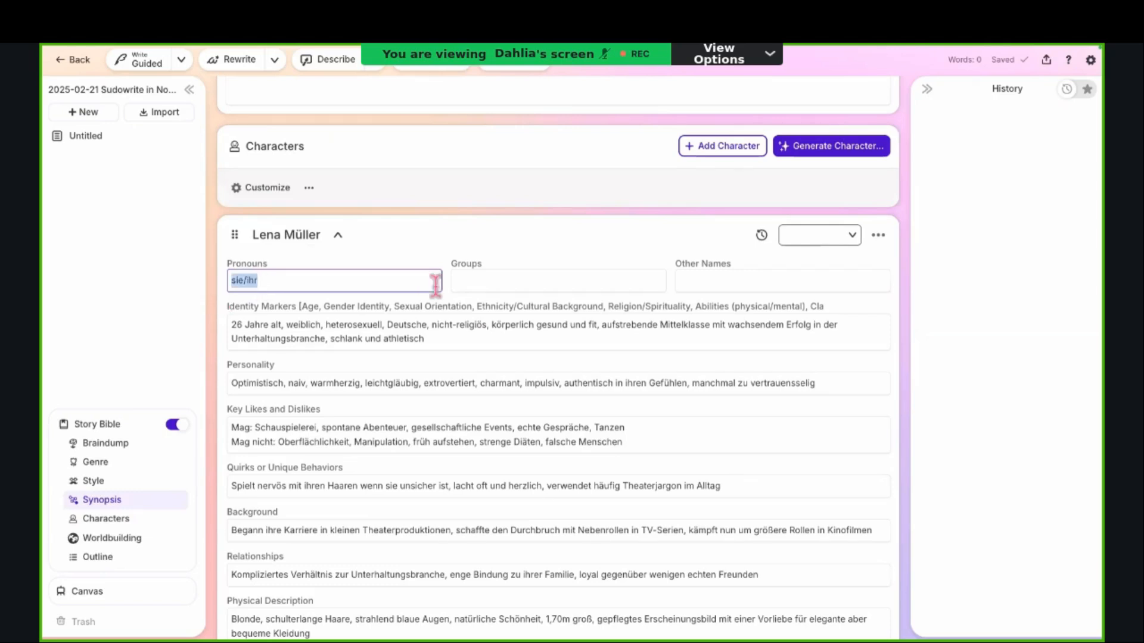
{"action": "left_click", "coordinate": [477, 292]}
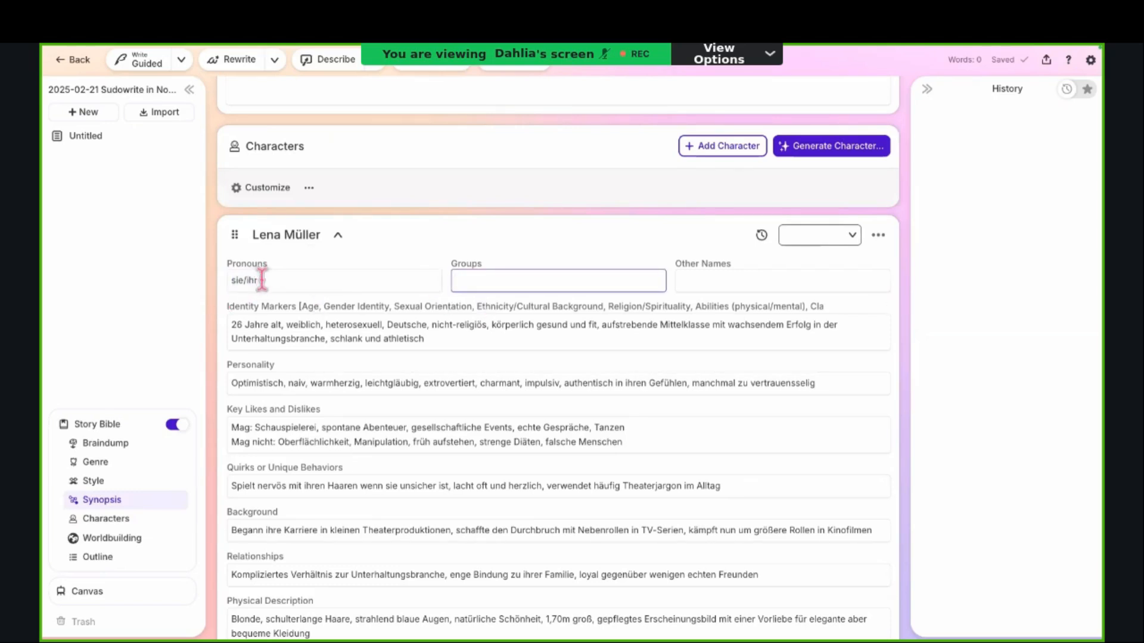
{"action": "left_click", "coordinate": [270, 278]}
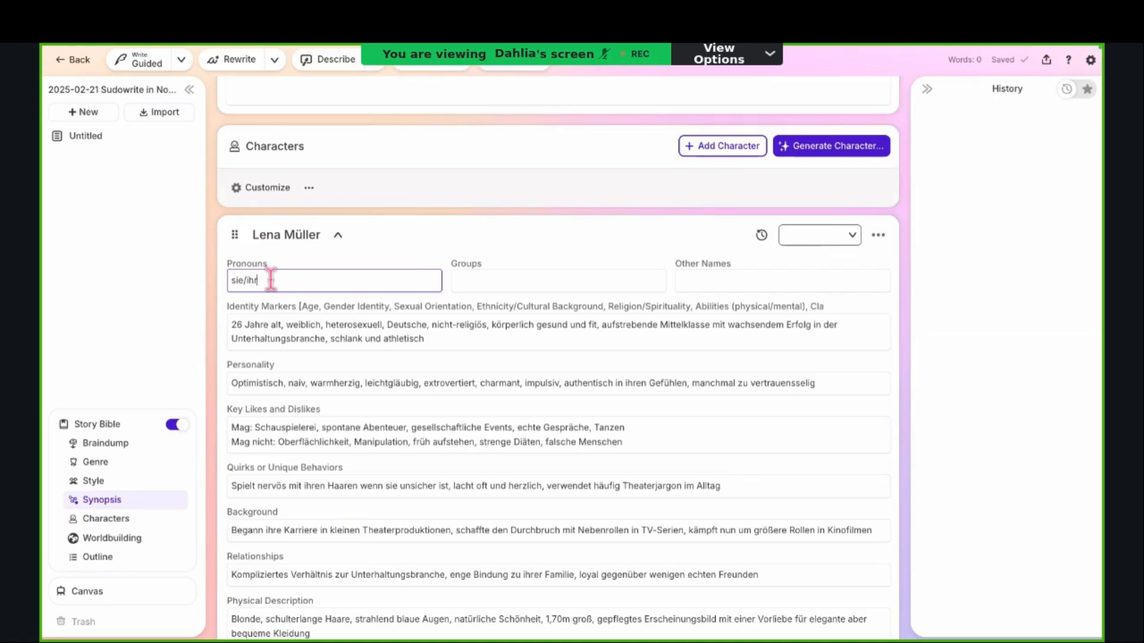
{"action": "left_click", "coordinate": [452, 282]}
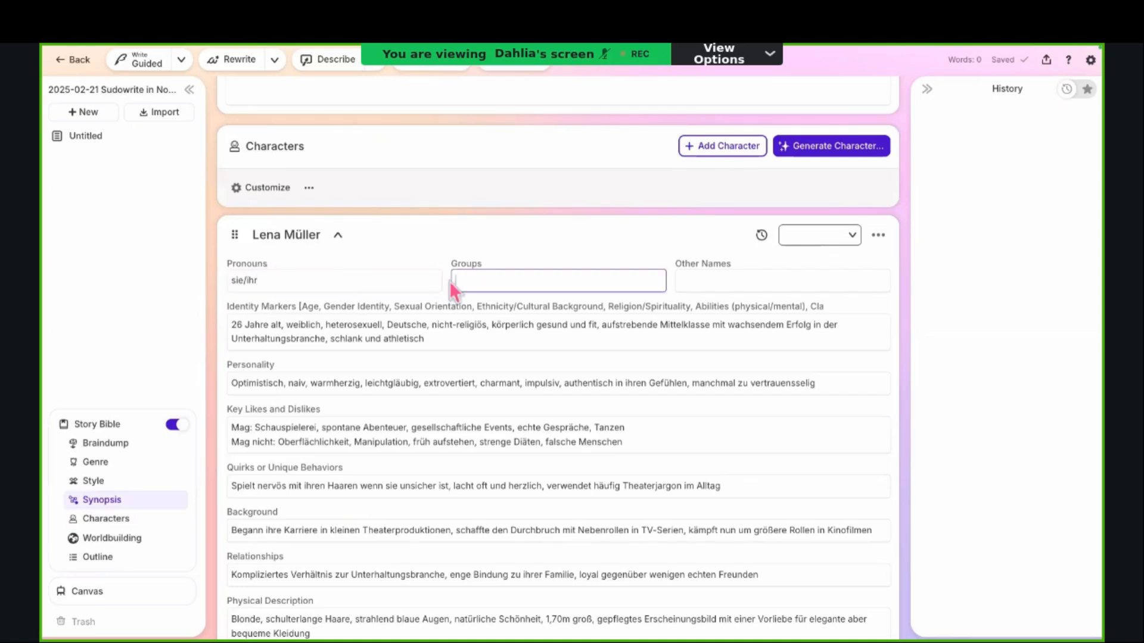
{"action": "double_click", "coordinate": [465, 263]}
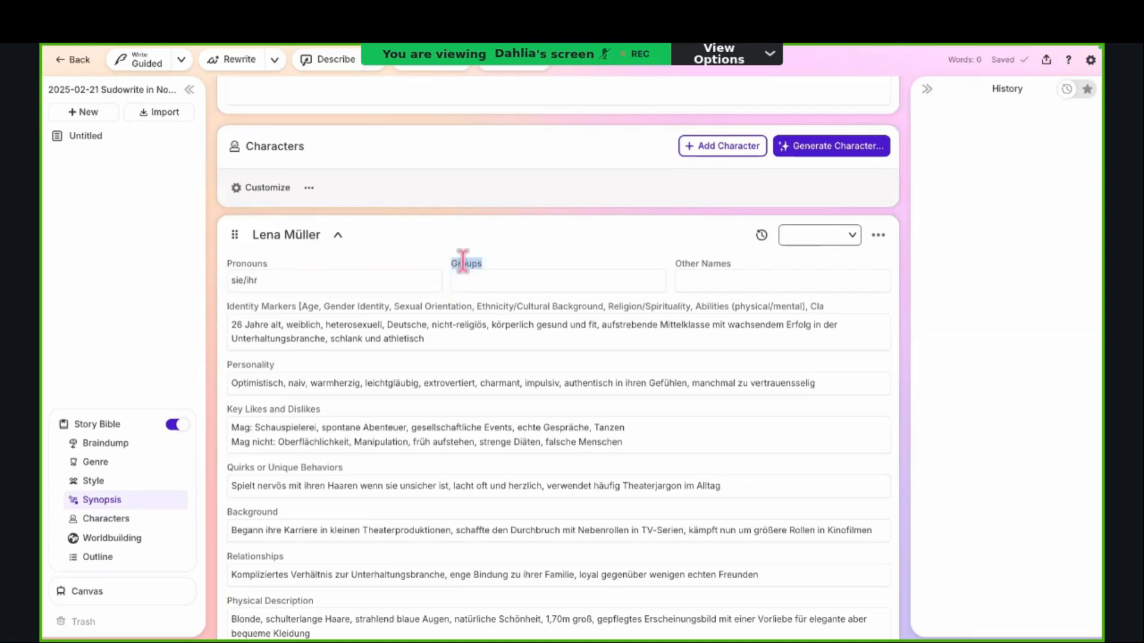
{"action": "left_click", "coordinate": [491, 276]}
{"action": "key", "text": "Tab"}
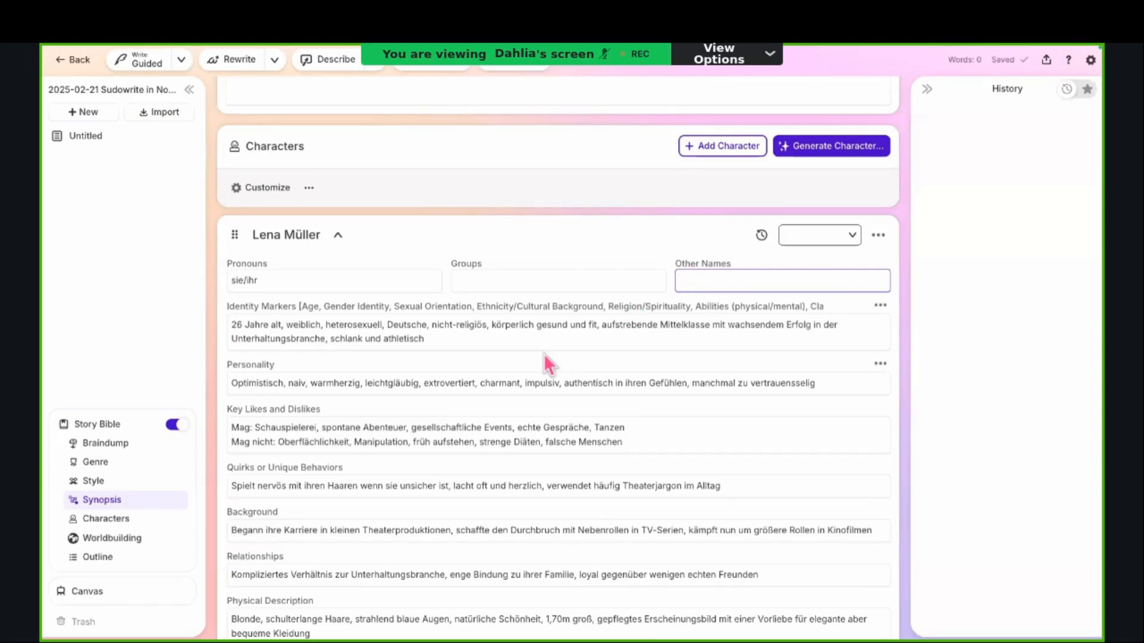
Step: Add a trait labelled Motivation at the end of the female lead's profile
{"action": "scroll", "coordinate": [396, 397], "scroll_direction": "down", "scroll_amount": 3}
{"action": "scroll", "coordinate": [396, 398], "scroll_direction": "down", "scroll_amount": 4}
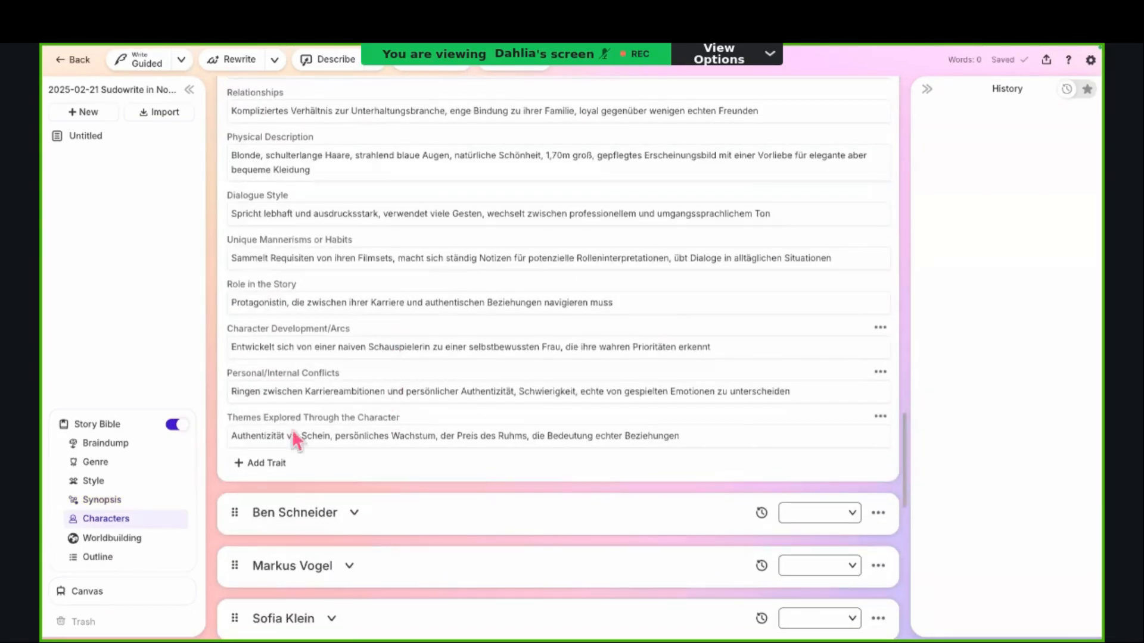
{"action": "left_click", "coordinate": [256, 464]}
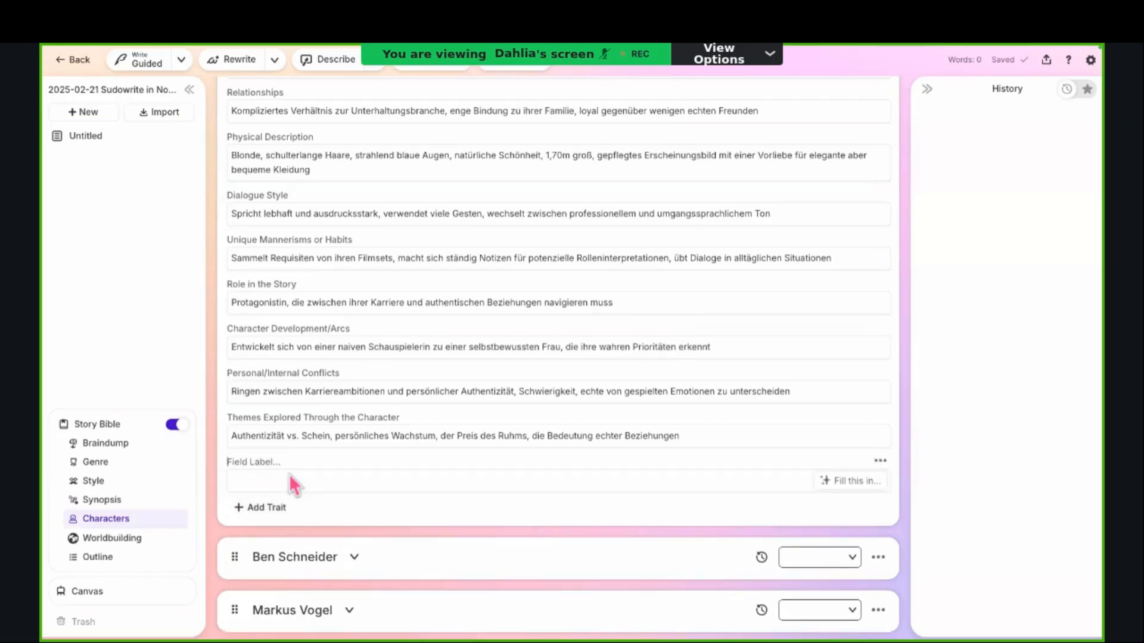
{"action": "type", "text": "Motivation"}
Step: Generate the content of the female lead's Motivation trait without custom instructions and check the resulting text
{"action": "left_click", "coordinate": [427, 477]}
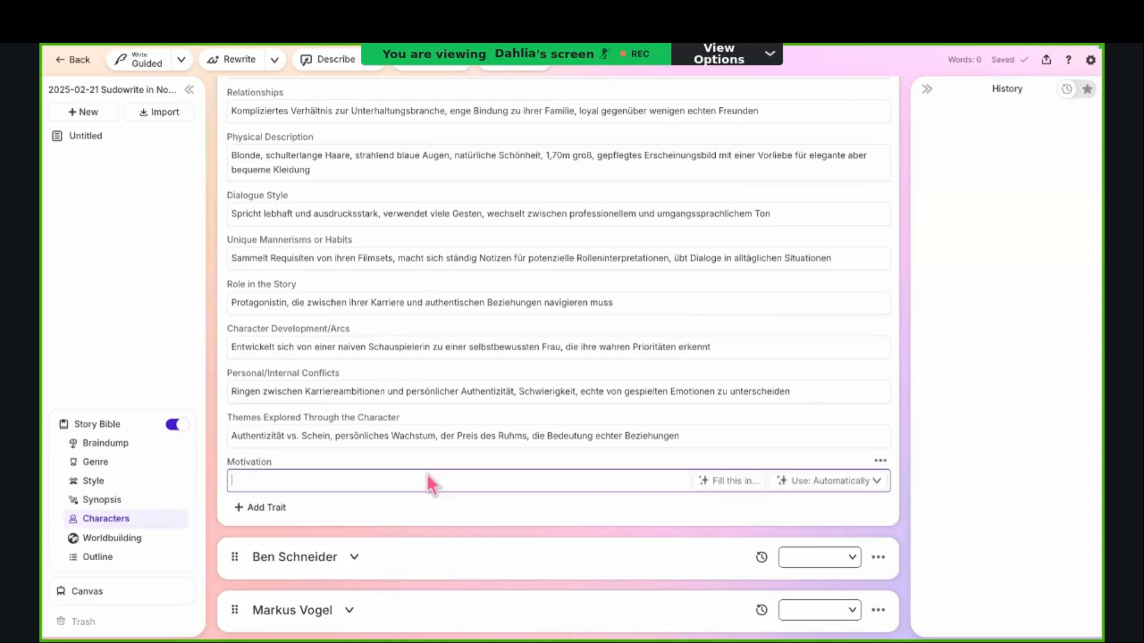
{"action": "left_click", "coordinate": [706, 487]}
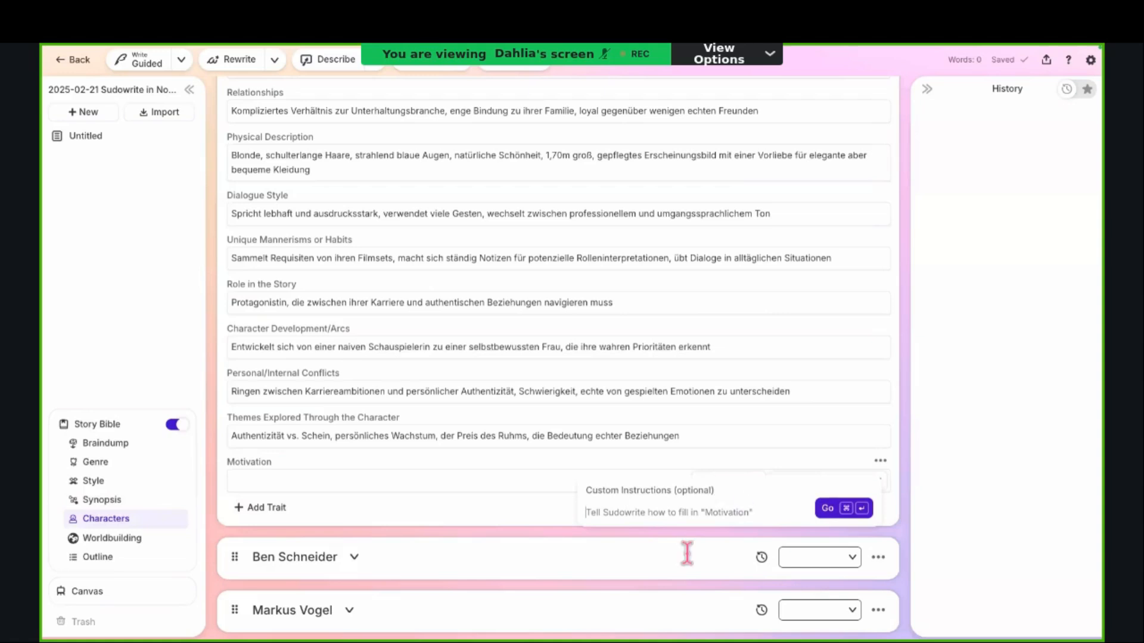
{"action": "left_click", "coordinate": [828, 512]}
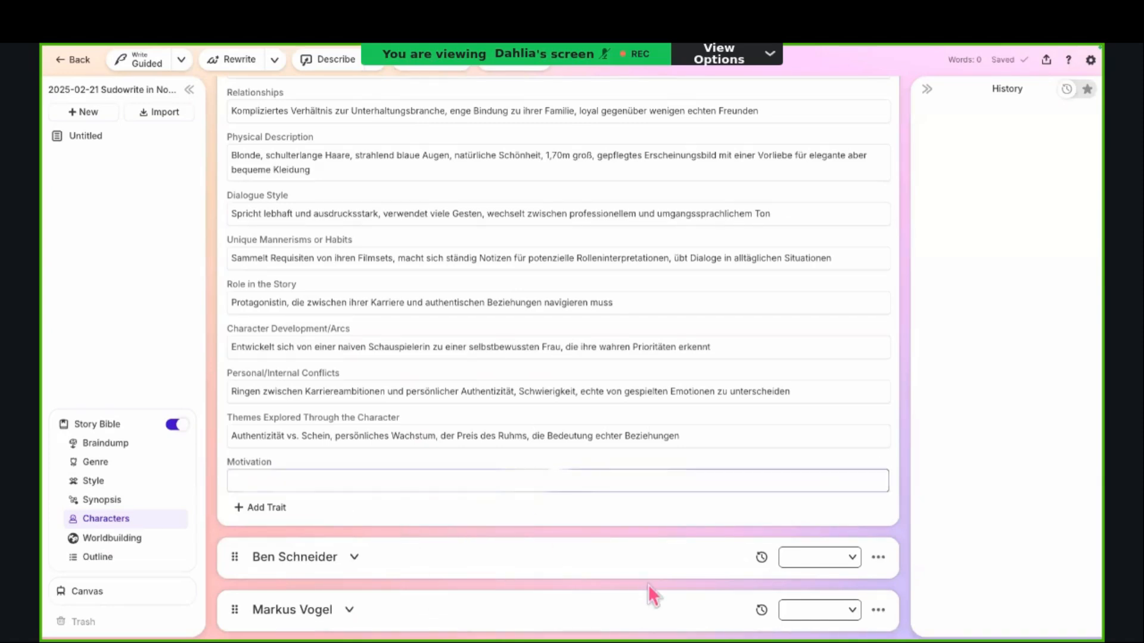
{"action": "scroll", "coordinate": [648, 601], "scroll_direction": "down", "scroll_amount": 2}
{"action": "scroll", "coordinate": [645, 626], "scroll_direction": "up", "scroll_amount": 3}
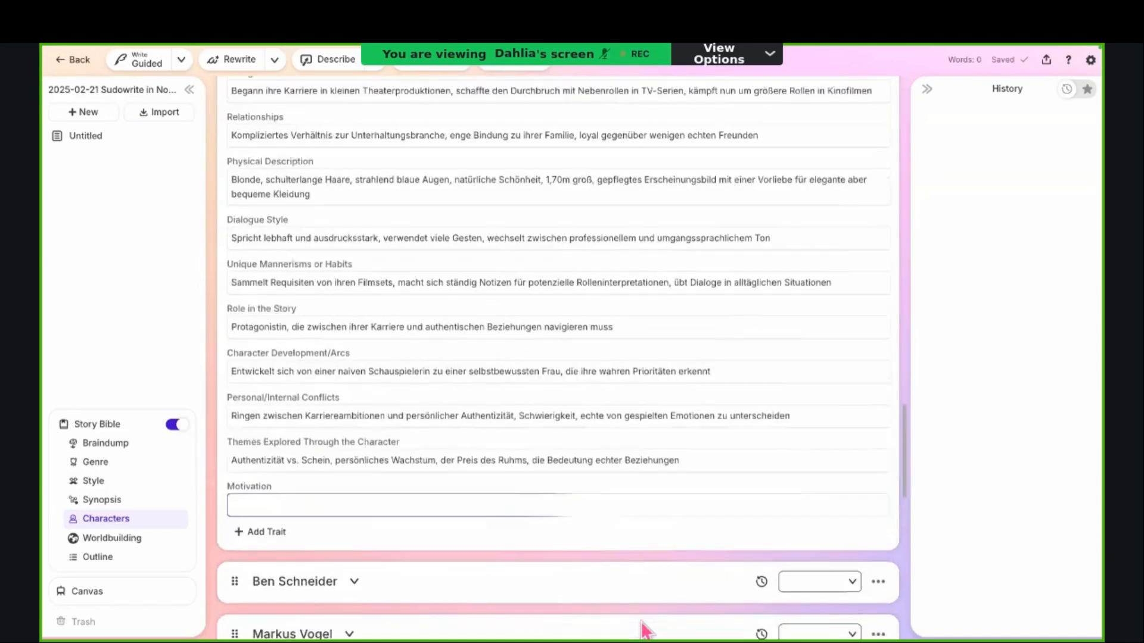
{"action": "scroll", "coordinate": [646, 629], "scroll_direction": "up", "scroll_amount": 1}
{"action": "scroll", "coordinate": [646, 629], "scroll_direction": "down", "scroll_amount": 1}
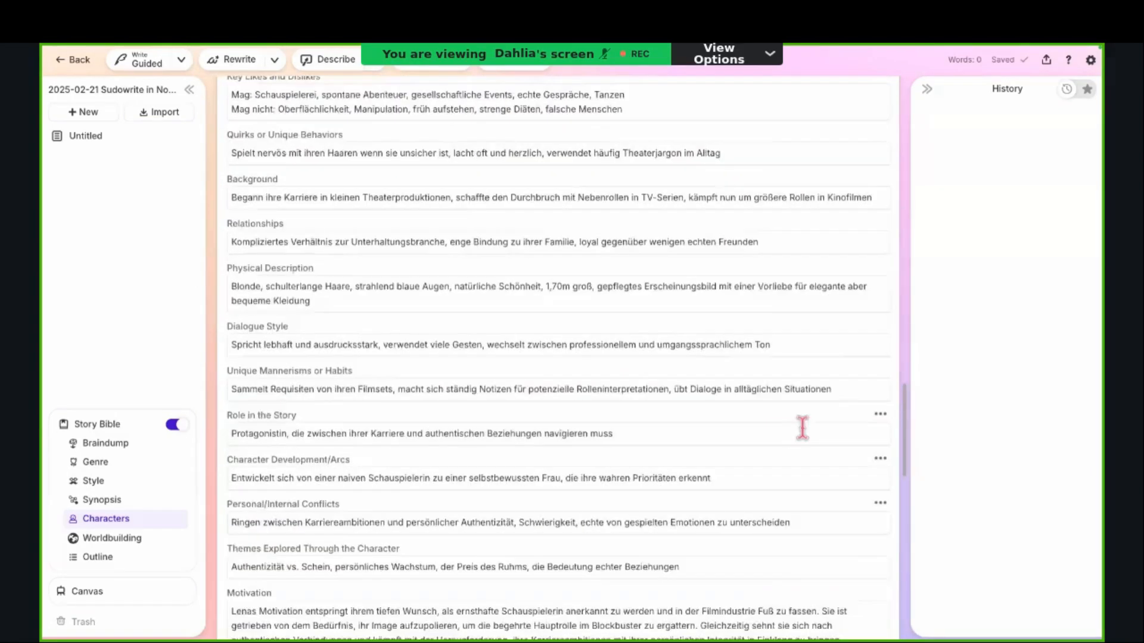
{"action": "scroll", "coordinate": [802, 430], "scroll_direction": "down", "scroll_amount": 1}
{"action": "left_click", "coordinate": [515, 493]}
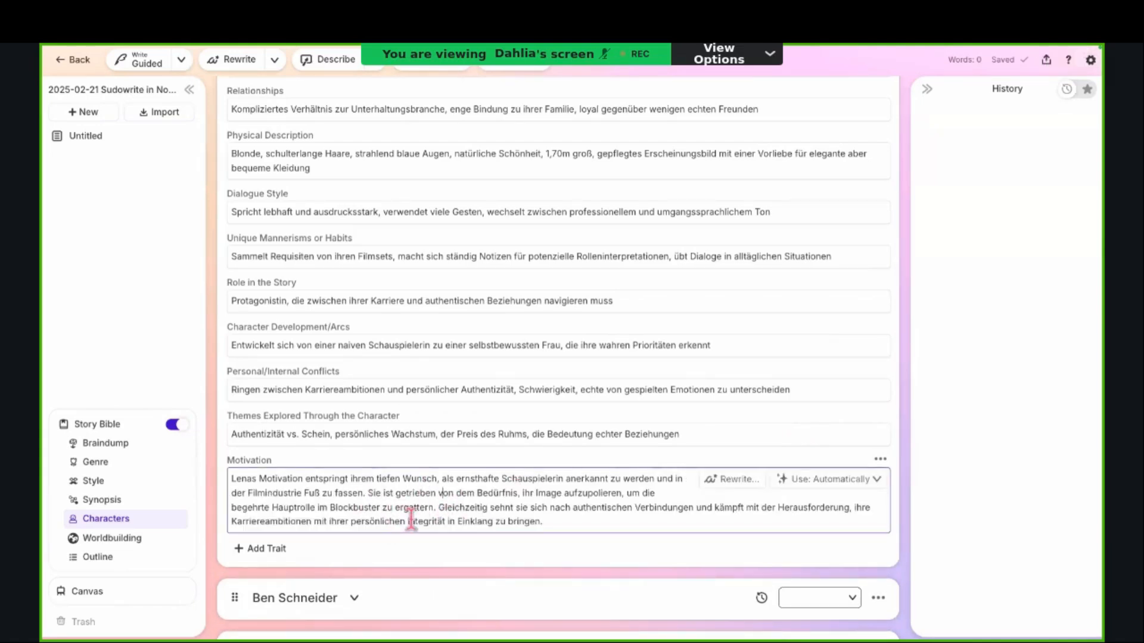
Step: Review the female lead's whole profile, from the end of the synopsis down to the Motivation trait
{"action": "scroll", "coordinate": [677, 457], "scroll_direction": "up", "scroll_amount": 1}
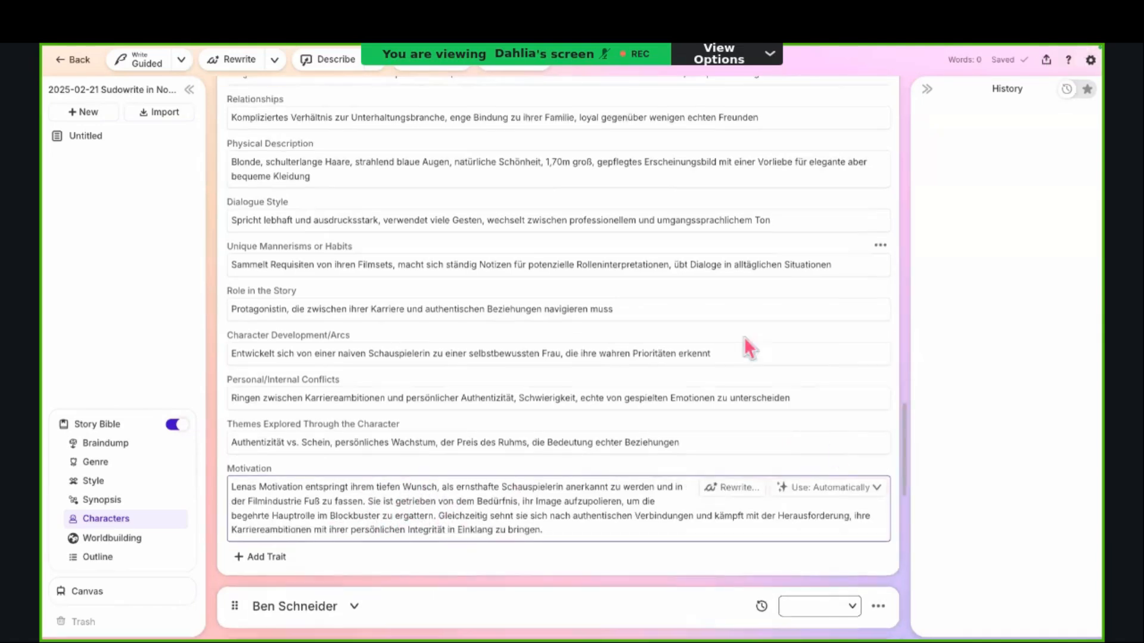
{"action": "scroll", "coordinate": [705, 266], "scroll_direction": "up", "scroll_amount": 7}
{"action": "scroll", "coordinate": [477, 334], "scroll_direction": "up", "scroll_amount": 6}
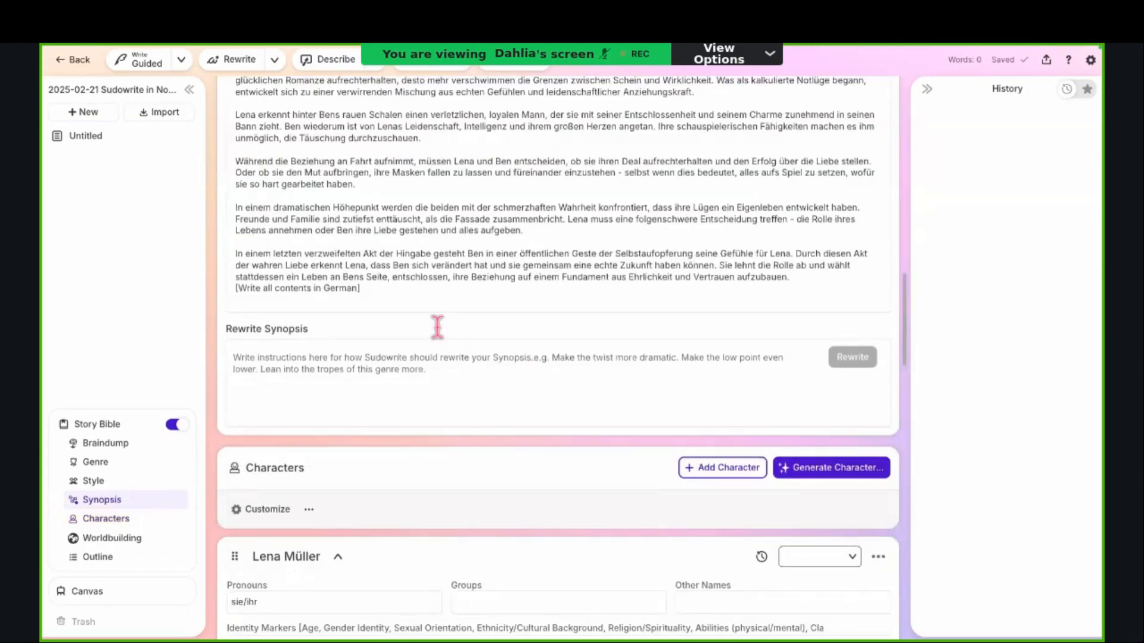
{"action": "scroll", "coordinate": [447, 328], "scroll_direction": "down", "scroll_amount": 1}
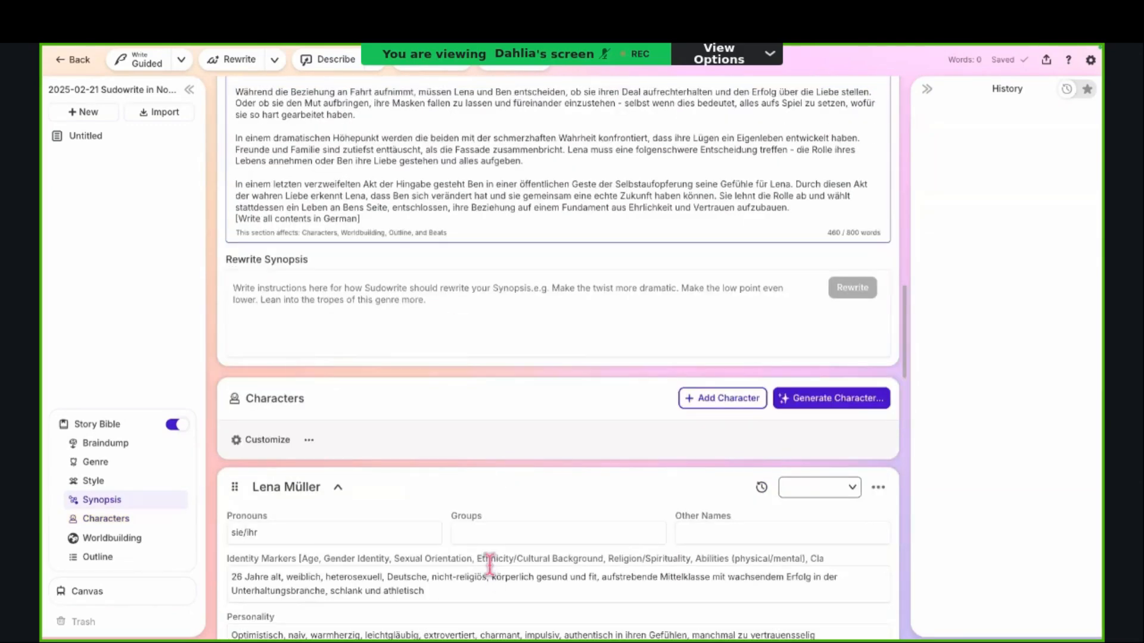
{"action": "scroll", "coordinate": [489, 562], "scroll_direction": "down", "scroll_amount": 5}
{"action": "scroll", "coordinate": [501, 554], "scroll_direction": "up", "scroll_amount": 2}
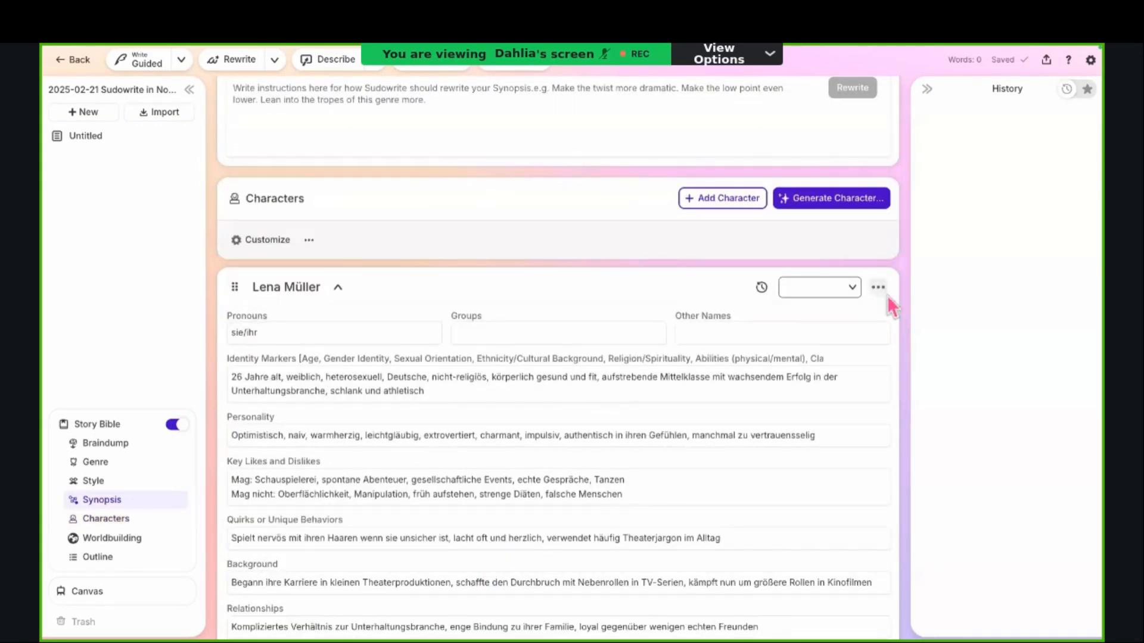
{"action": "scroll", "coordinate": [709, 476], "scroll_direction": "down", "scroll_amount": 1}
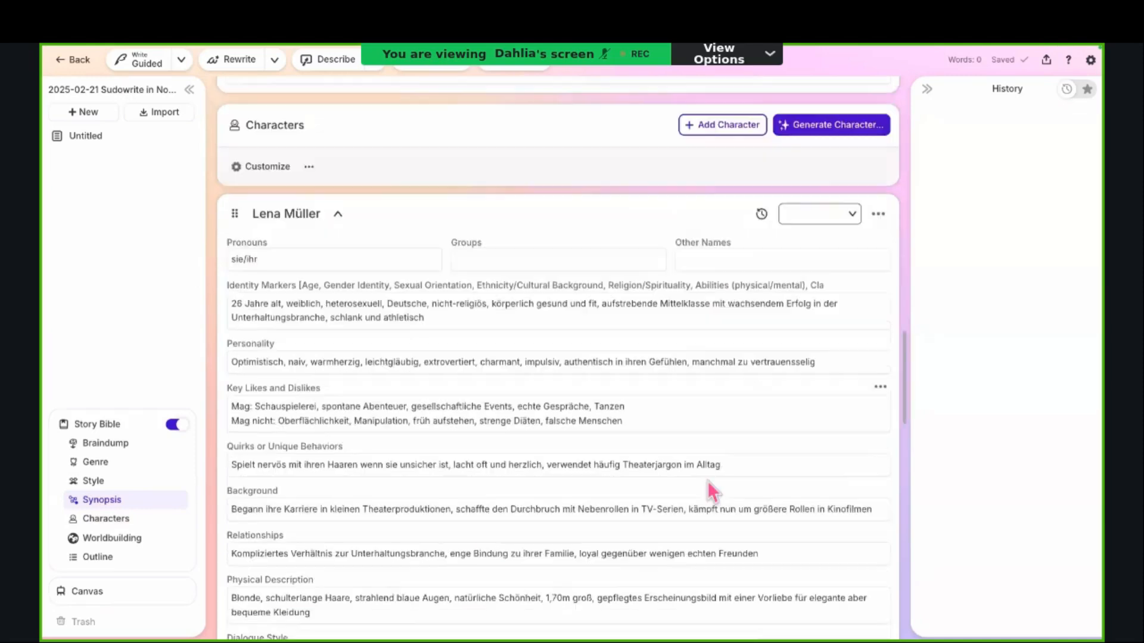
{"action": "scroll", "coordinate": [706, 480], "scroll_direction": "down", "scroll_amount": 3}
{"action": "scroll", "coordinate": [707, 481], "scroll_direction": "up", "scroll_amount": 1}
{"action": "scroll", "coordinate": [706, 480], "scroll_direction": "down", "scroll_amount": 5}
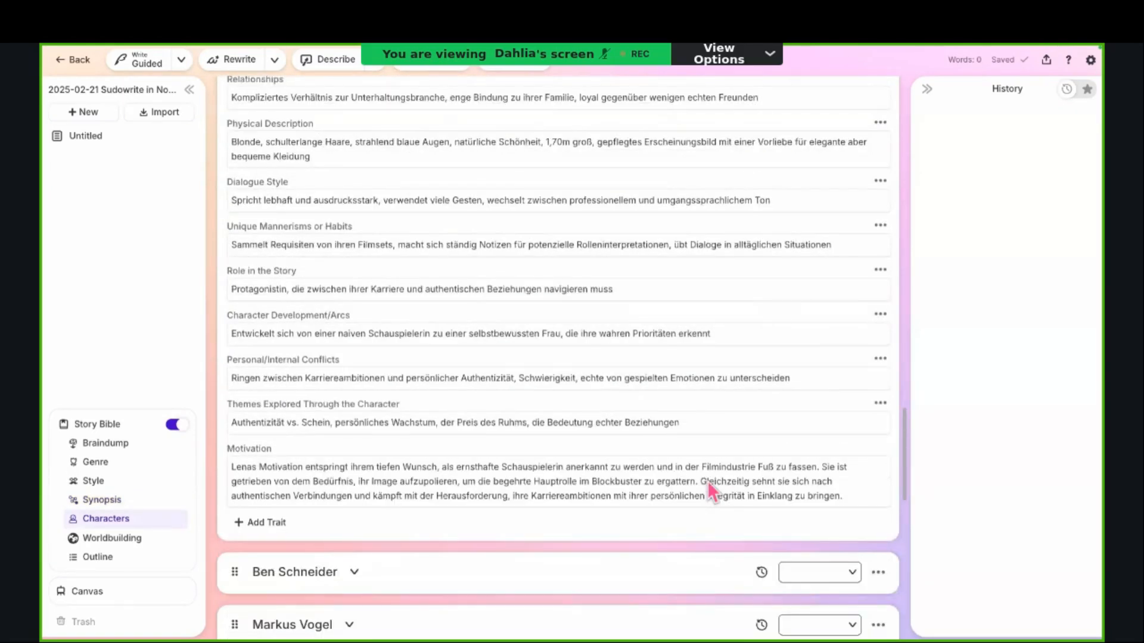
{"action": "scroll", "coordinate": [706, 481], "scroll_direction": "down", "scroll_amount": 4}
{"action": "scroll", "coordinate": [707, 480], "scroll_direction": "up", "scroll_amount": 2}
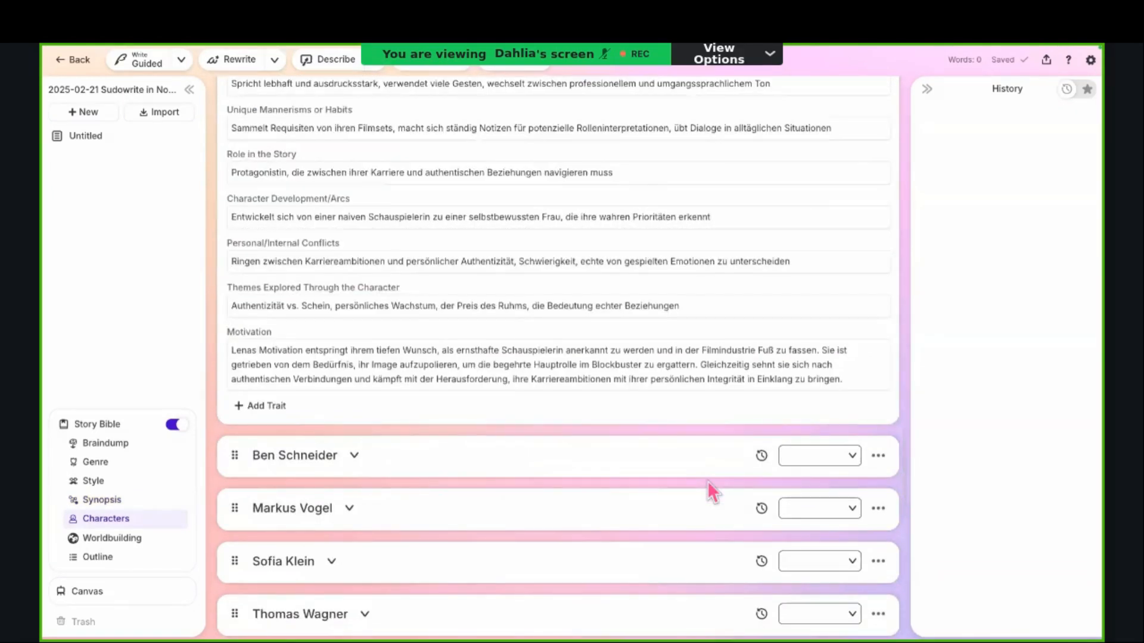
Step: Collapse the female lead's profile at the start of the character list
{"action": "scroll", "coordinate": [706, 481], "scroll_direction": "up", "scroll_amount": 2}
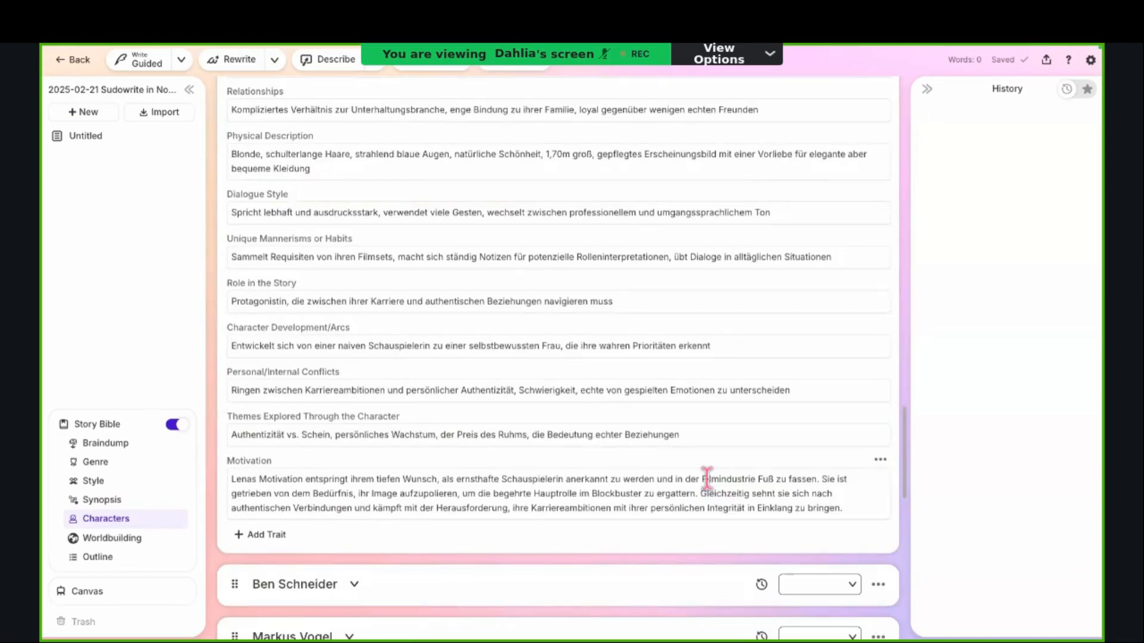
{"action": "scroll", "coordinate": [707, 477], "scroll_direction": "up", "scroll_amount": 3}
{"action": "scroll", "coordinate": [352, 345], "scroll_direction": "up", "scroll_amount": 6}
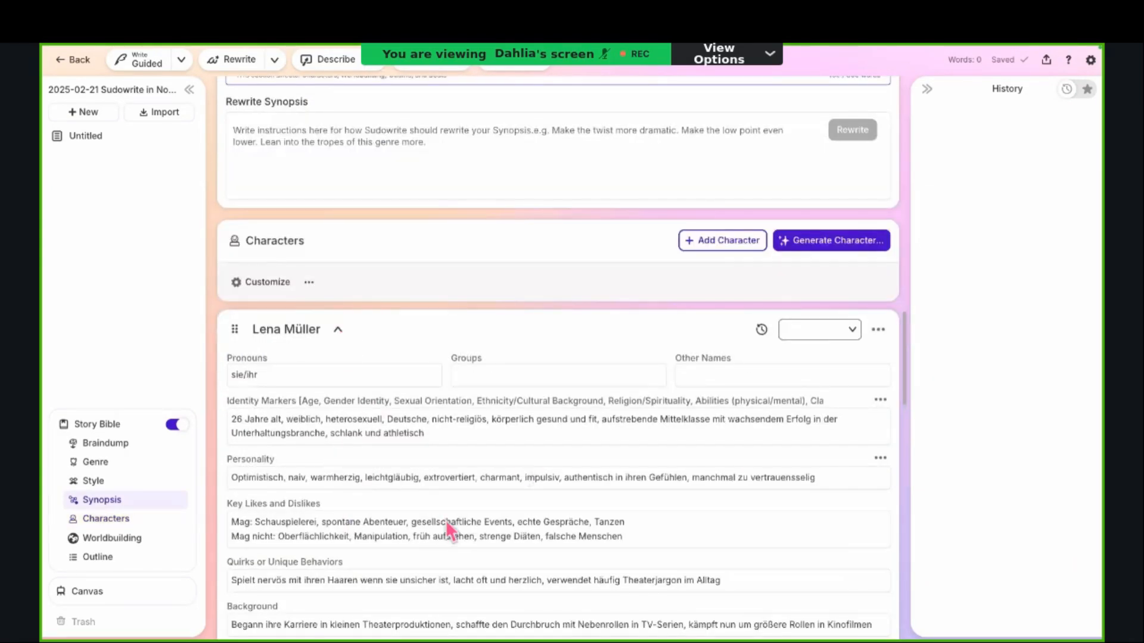
{"action": "left_click", "coordinate": [751, 344]}
{"action": "scroll", "coordinate": [893, 343], "scroll_direction": "down", "scroll_amount": 3}
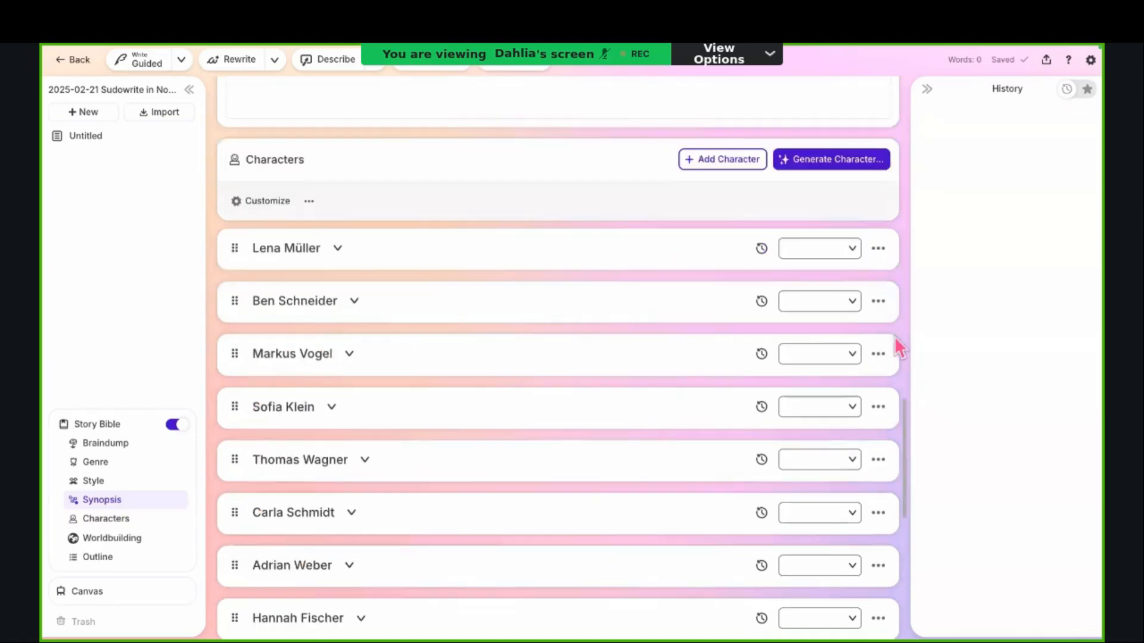
Step: Examine the default traits of the Setting and Football Team types in the worldbuilding customization
{"action": "scroll", "coordinate": [703, 471], "scroll_direction": "down", "scroll_amount": 1}
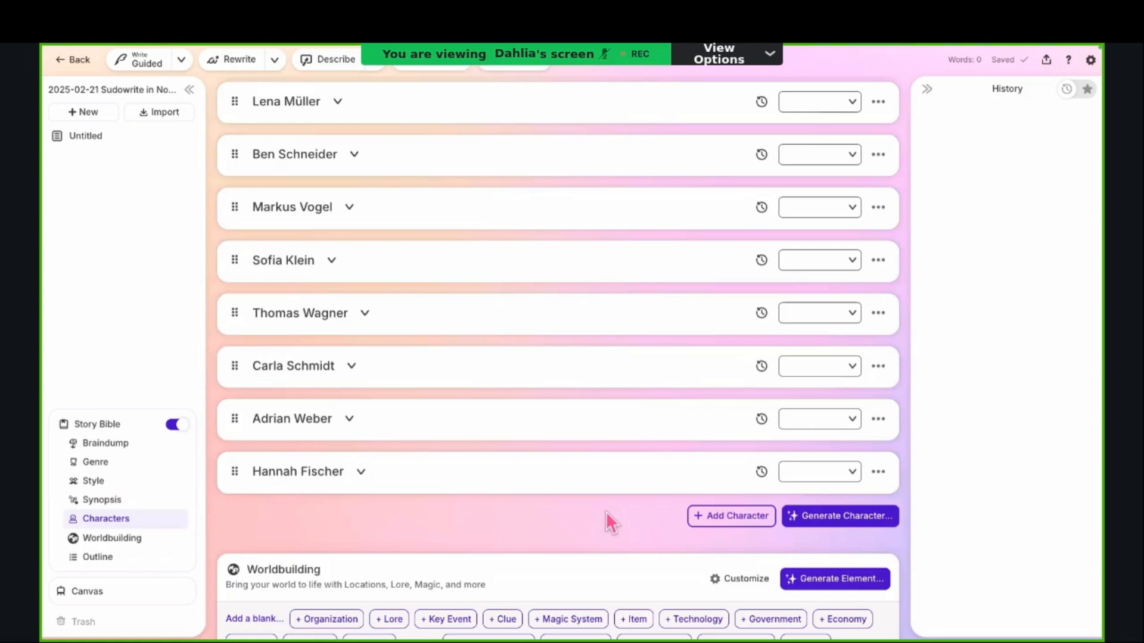
{"action": "scroll", "coordinate": [565, 530], "scroll_direction": "down", "scroll_amount": 4}
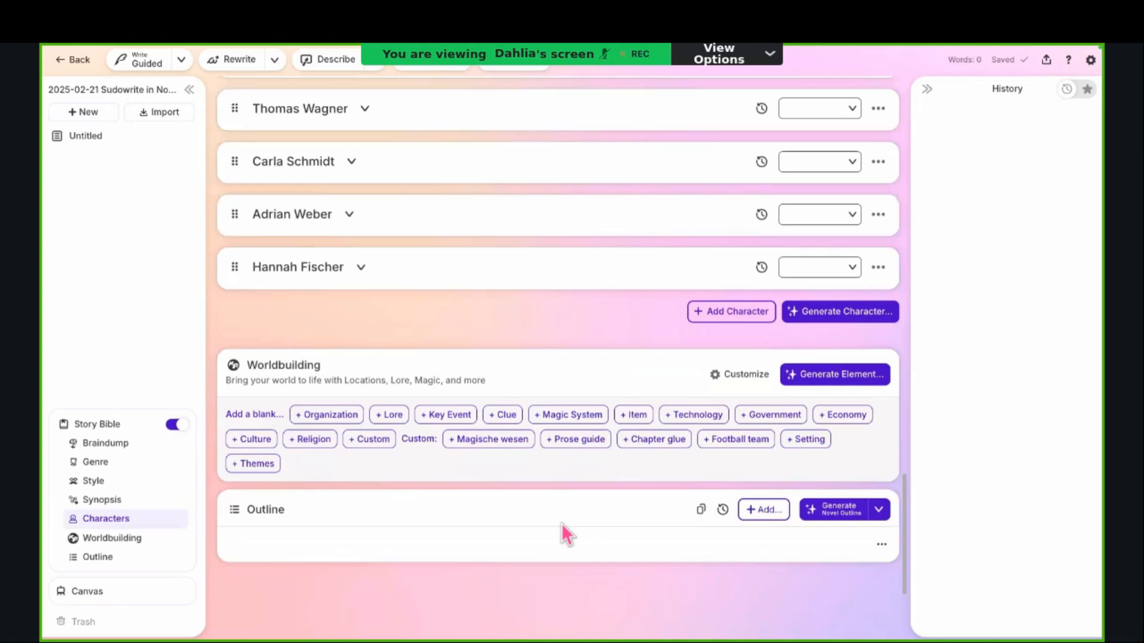
{"action": "scroll", "coordinate": [561, 523], "scroll_direction": "down", "scroll_amount": 1}
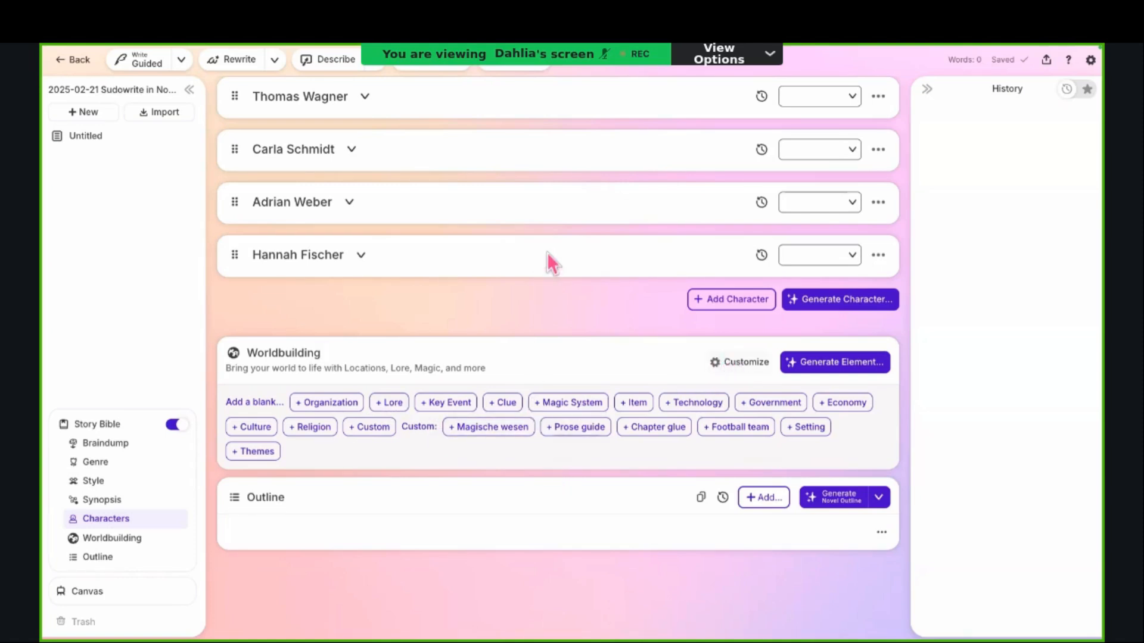
{"action": "left_click", "coordinate": [549, 225]}
{"action": "scroll", "coordinate": [538, 381], "scroll_direction": "down", "scroll_amount": 3}
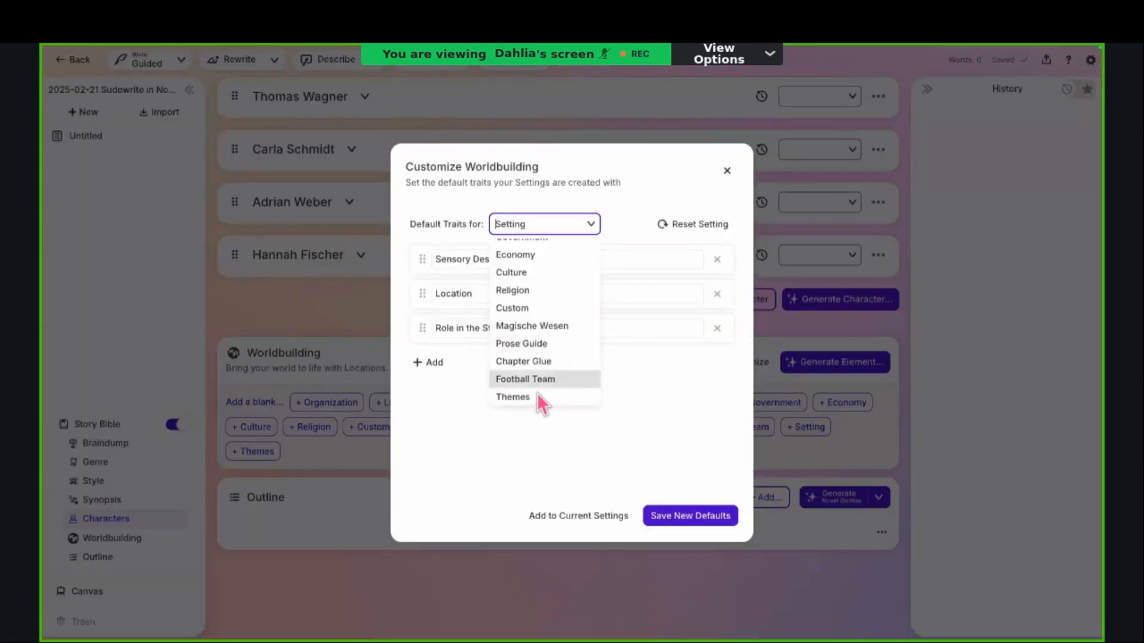
{"action": "left_click", "coordinate": [528, 226]}
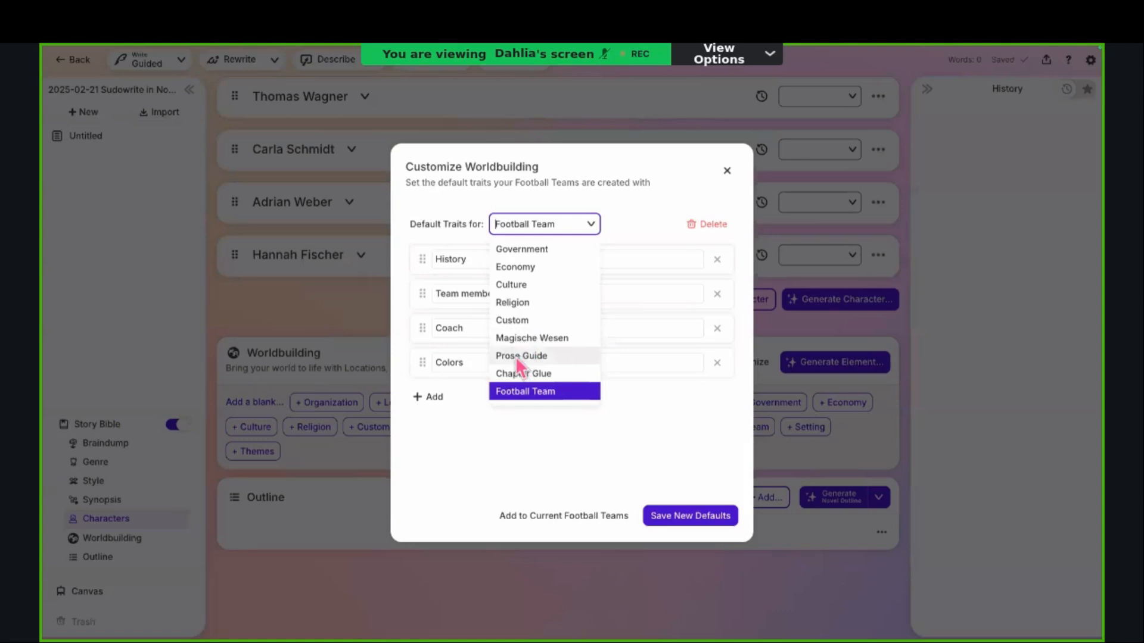
{"action": "left_click", "coordinate": [537, 342]}
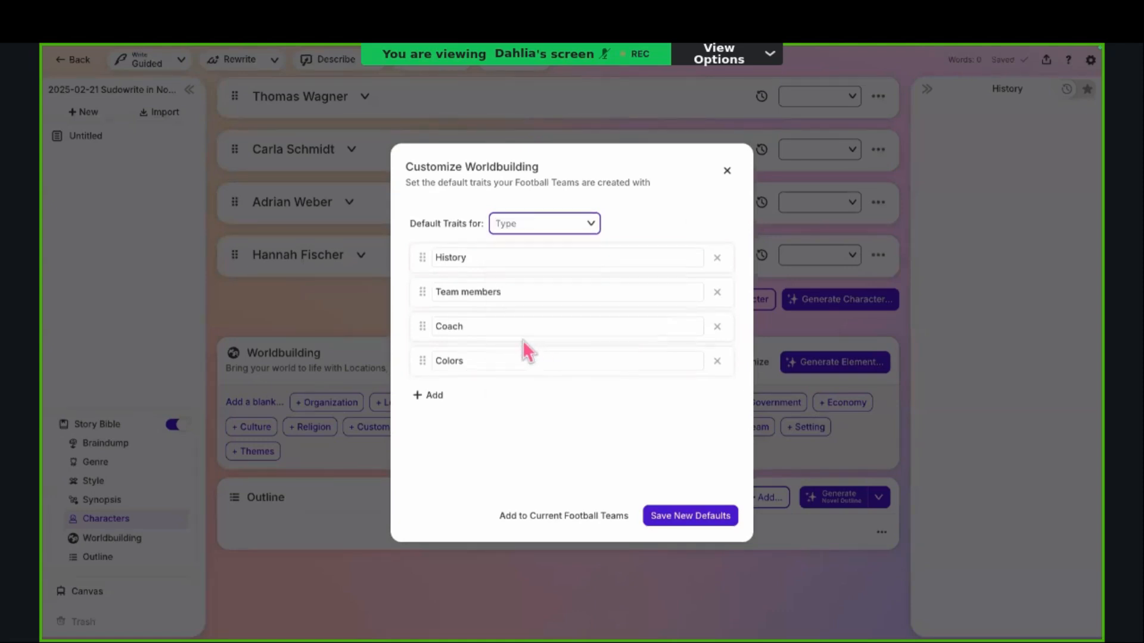
Step: Compare the default traits of the Key Event type with those of the Setting type
{"action": "left_click", "coordinate": [514, 326]}
{"action": "left_click", "coordinate": [513, 287]}
{"action": "left_click", "coordinate": [565, 227]}
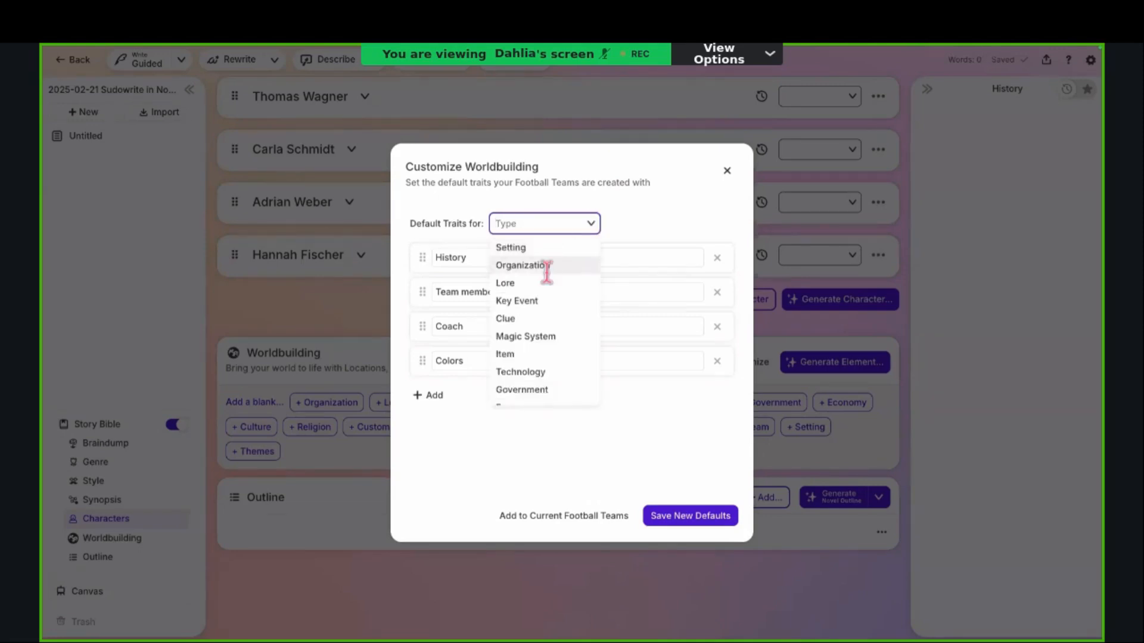
{"action": "left_click", "coordinate": [516, 306]}
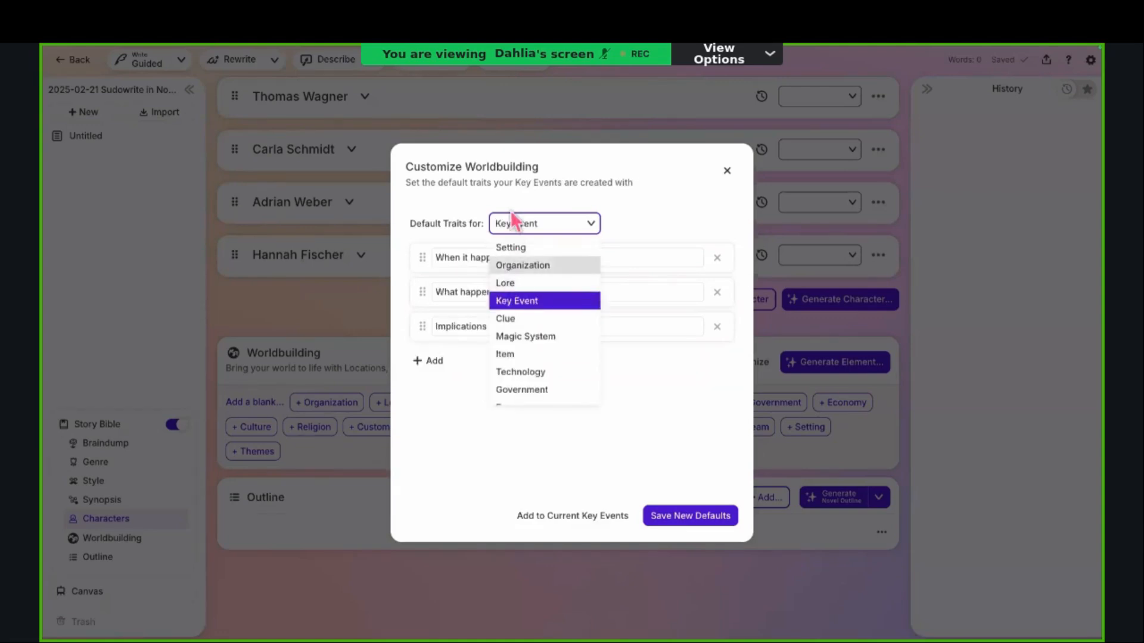
{"action": "left_click", "coordinate": [522, 265]}
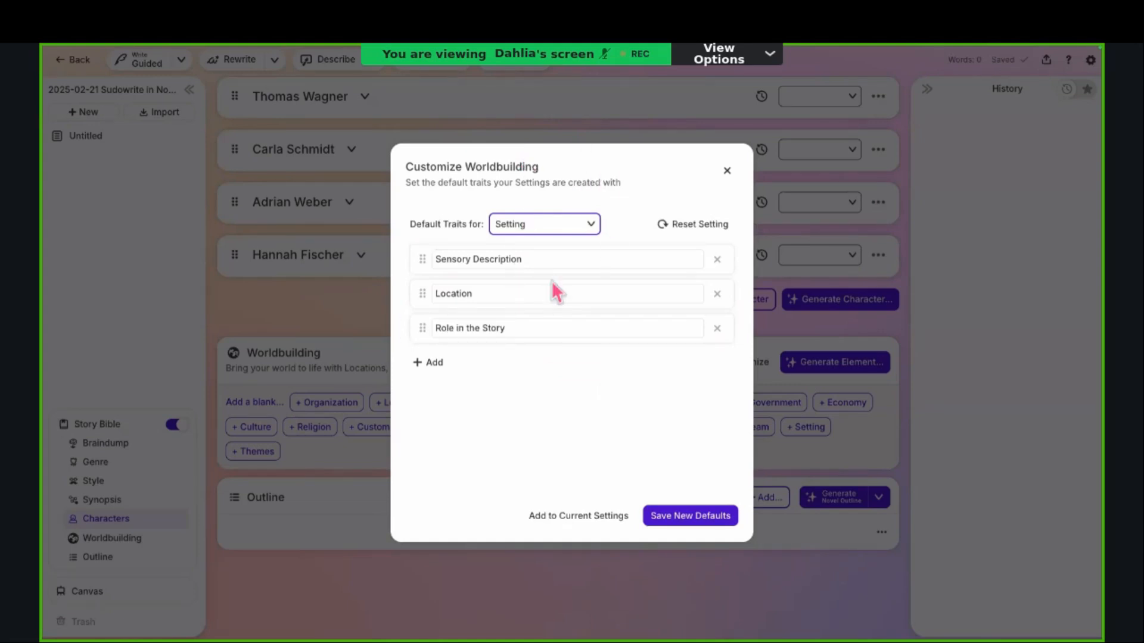
Step: Check the remaining worldbuilding types in the list and save the new defaults with Setting selected
{"action": "left_click", "coordinate": [582, 229]}
{"action": "scroll", "coordinate": [524, 372], "scroll_direction": "down", "scroll_amount": 3}
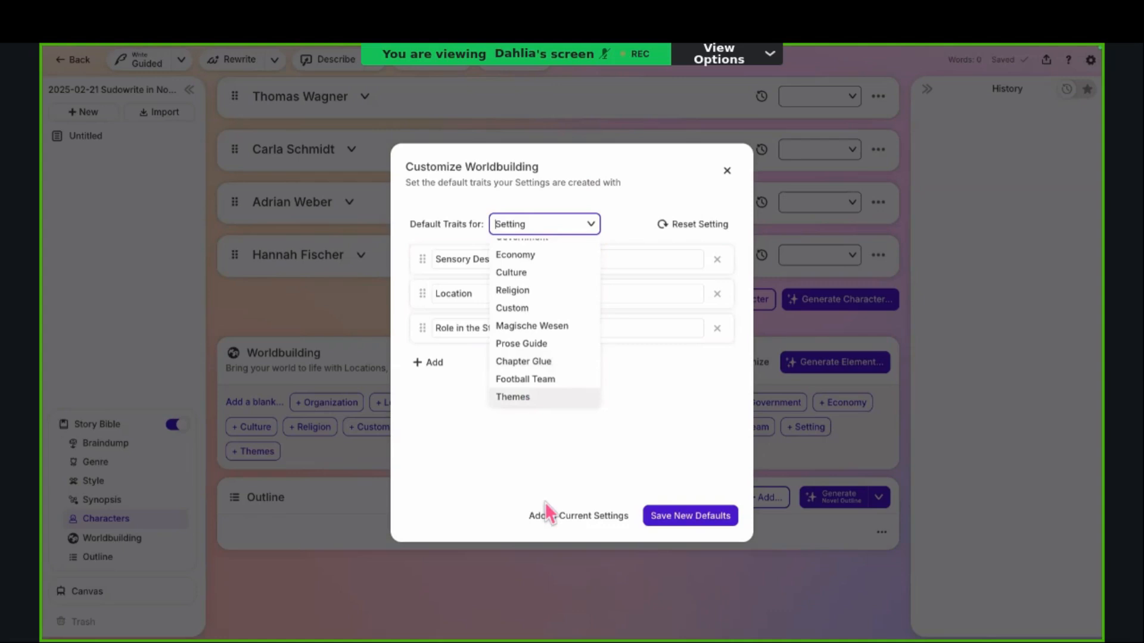
{"action": "left_click", "coordinate": [694, 520]}
{"action": "left_click", "coordinate": [695, 520]}
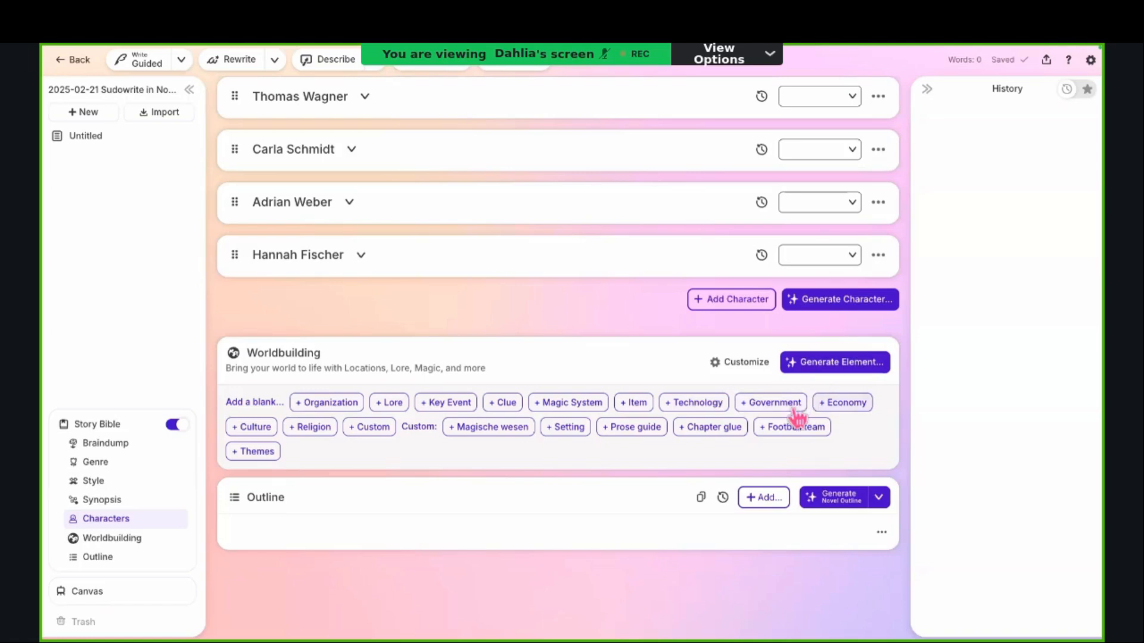
Step: Generate a worldbuilding element of type Setting with the instruction "Die Stadt, in der die Geschichte spielt"
{"action": "left_click", "coordinate": [848, 373]}
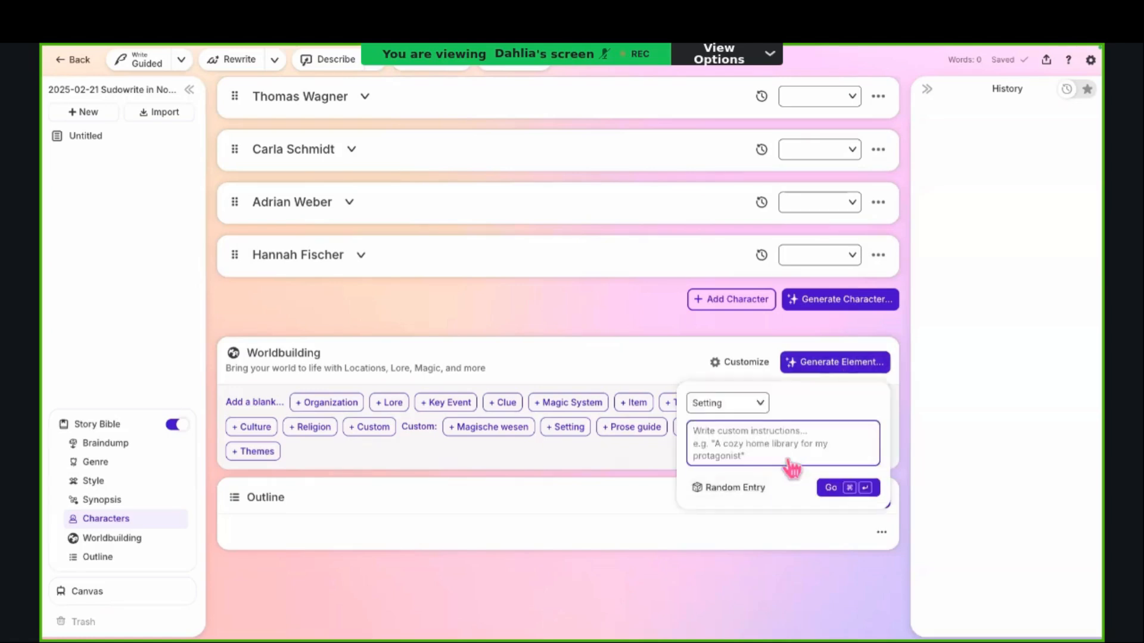
{"action": "left_click", "coordinate": [727, 403]}
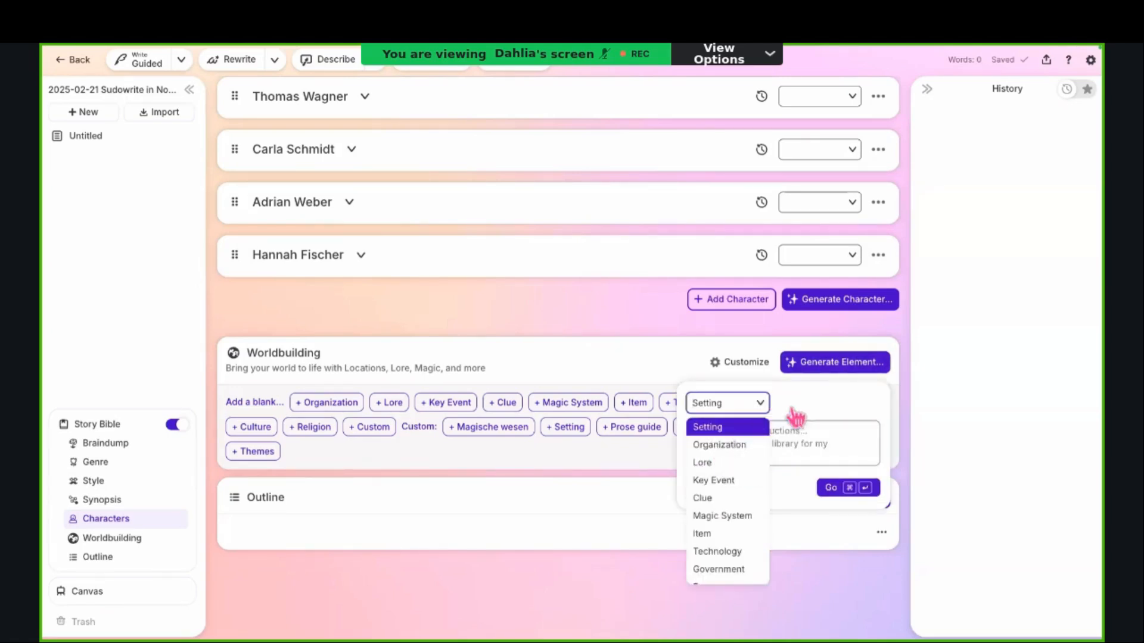
{"action": "left_click", "coordinate": [800, 426]}
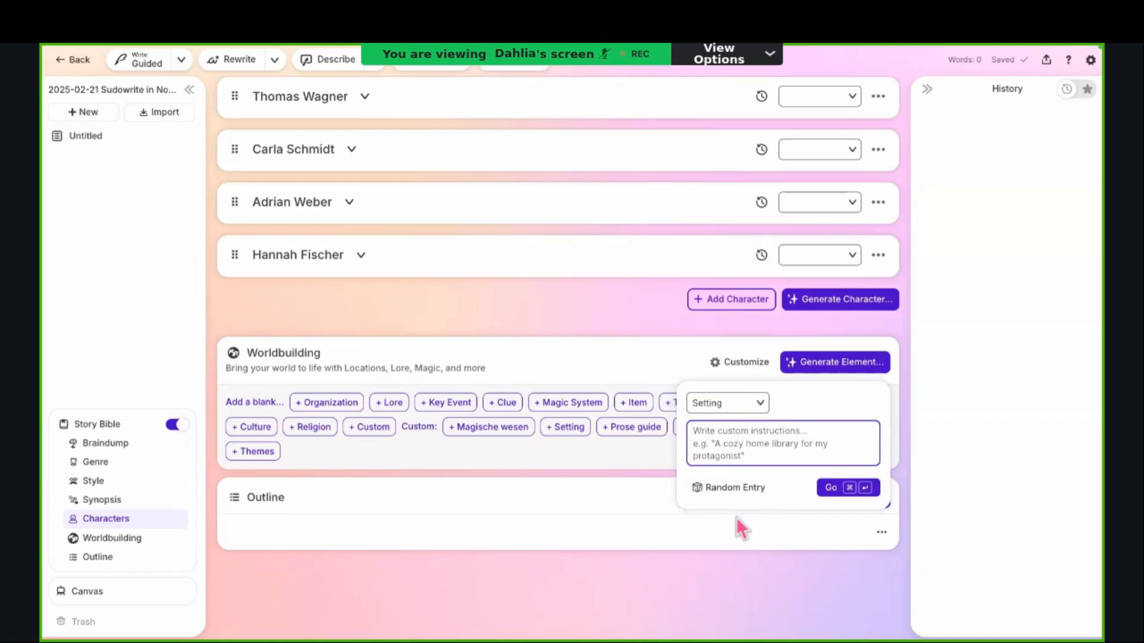
{"action": "type", "text": "Die Stadt"}
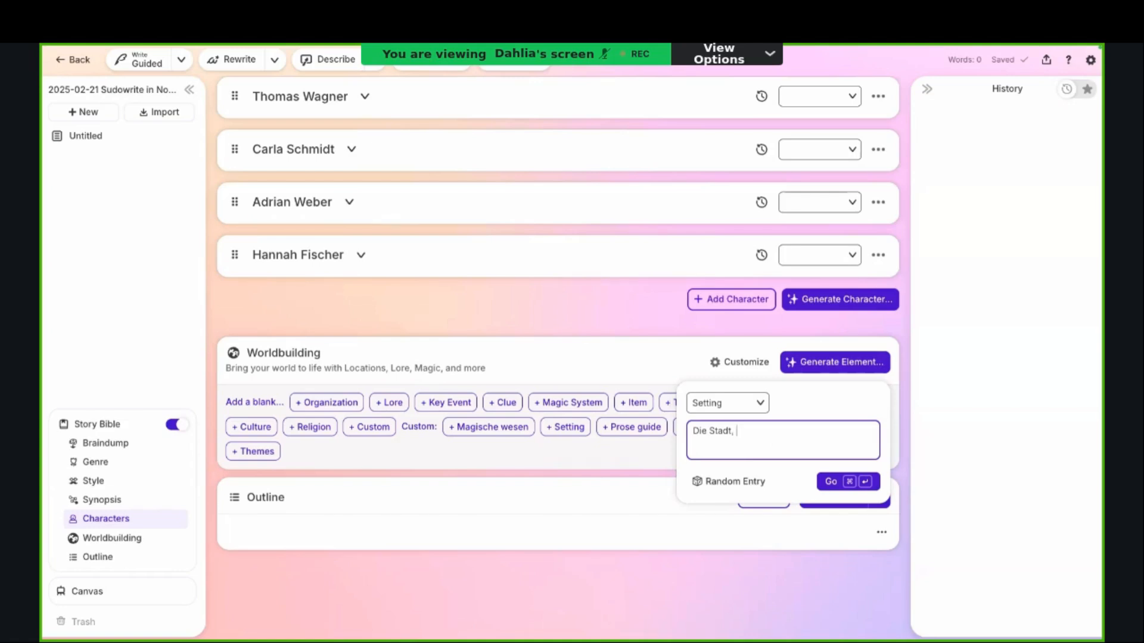
{"action": "type", "text": ", in der die Geschichte spielt"}
{"action": "left_click", "coordinate": [841, 489]}
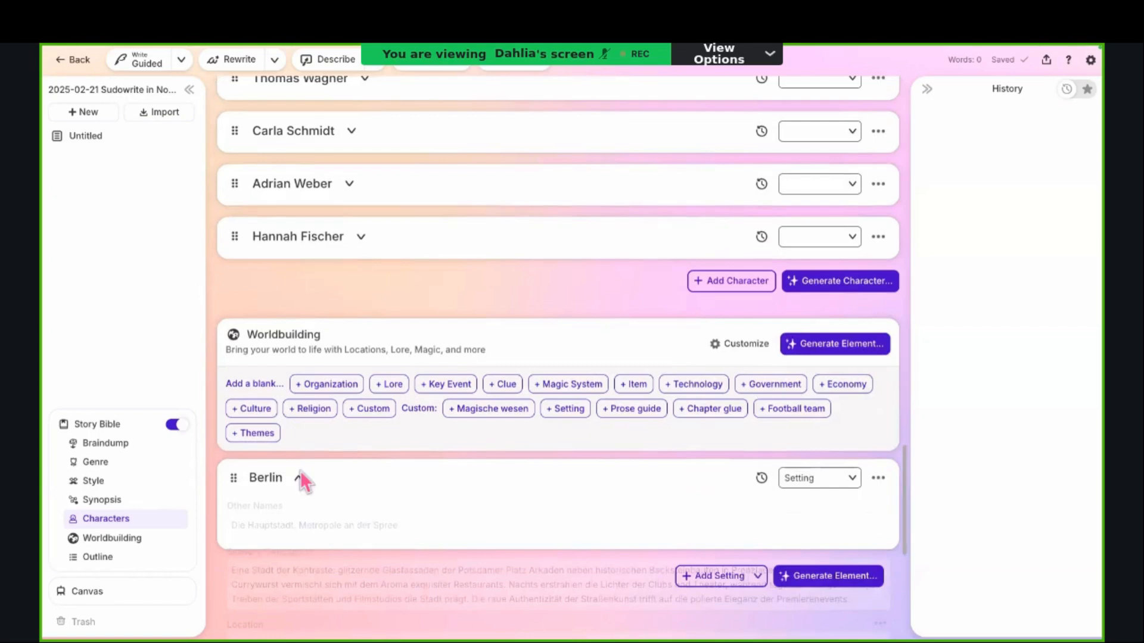
Step: Review the Berlin setting's name, Sensory Description, Location and Role in the Story, and collapse the entry
{"action": "scroll", "coordinate": [300, 471], "scroll_direction": "down", "scroll_amount": 6}
{"action": "scroll", "coordinate": [300, 471], "scroll_direction": "up", "scroll_amount": 1}
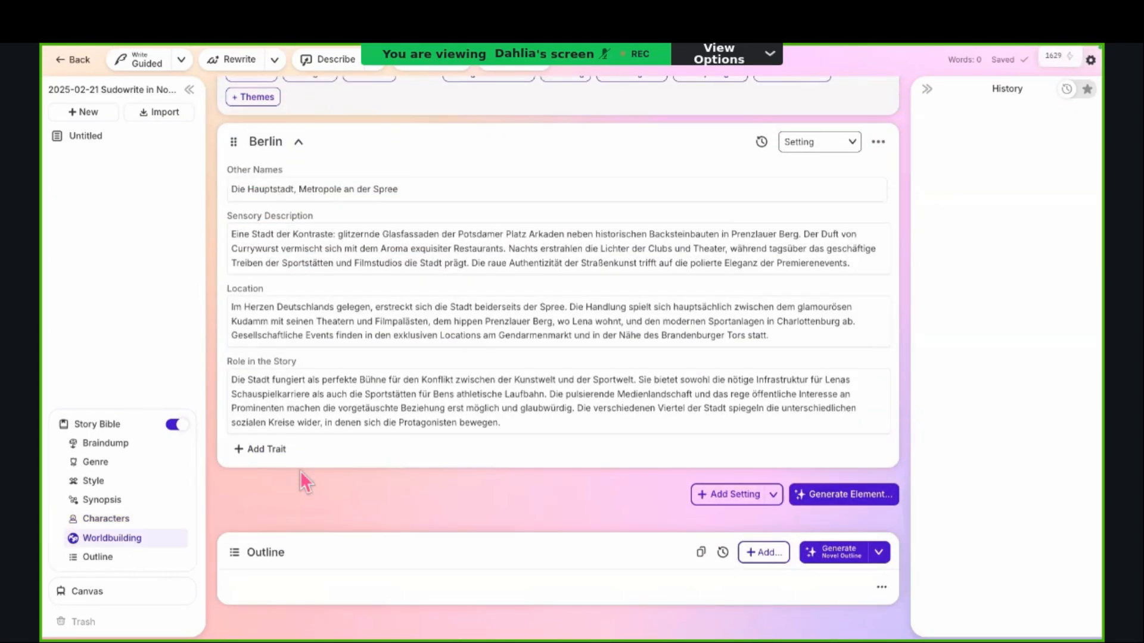
{"action": "scroll", "coordinate": [255, 312], "scroll_direction": "up", "scroll_amount": 2}
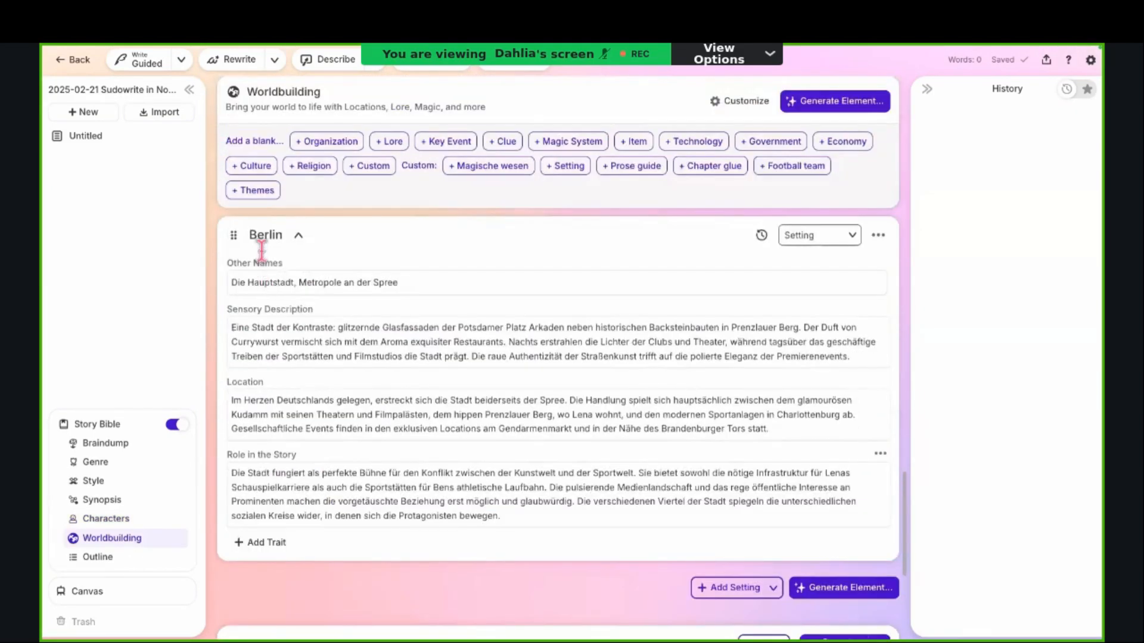
{"action": "scroll", "coordinate": [261, 249], "scroll_direction": "up", "scroll_amount": 1}
{"action": "double_click", "coordinate": [263, 249]}
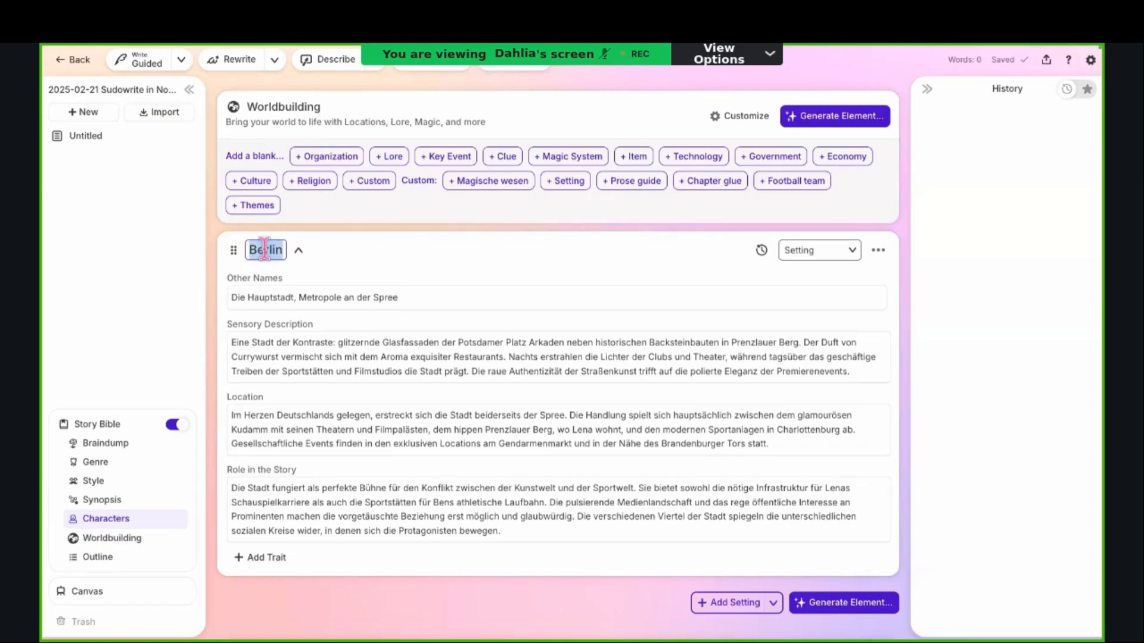
{"action": "left_click", "coordinate": [368, 368]}
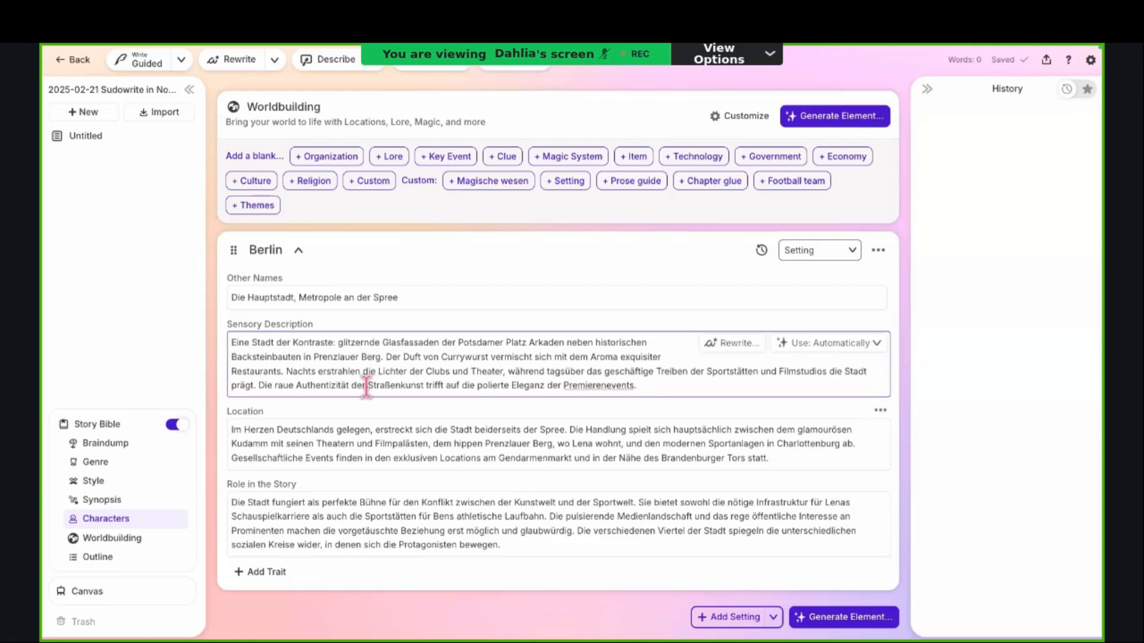
{"action": "left_click", "coordinate": [273, 441]}
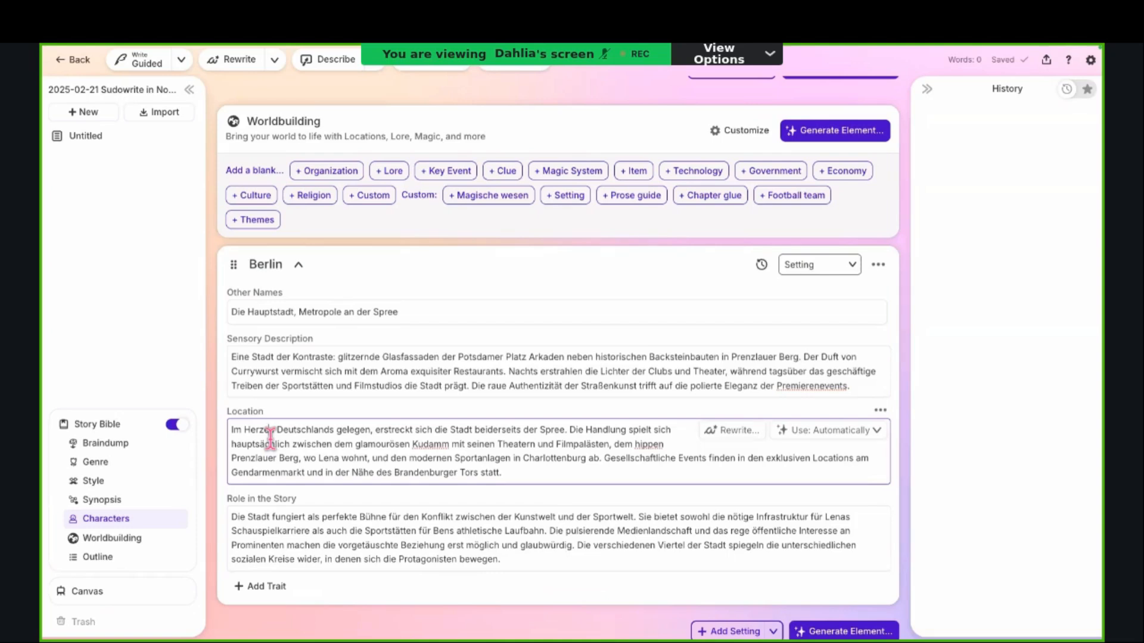
{"action": "left_click_drag", "start_coordinate": [275, 430], "coordinate": [235, 444]}
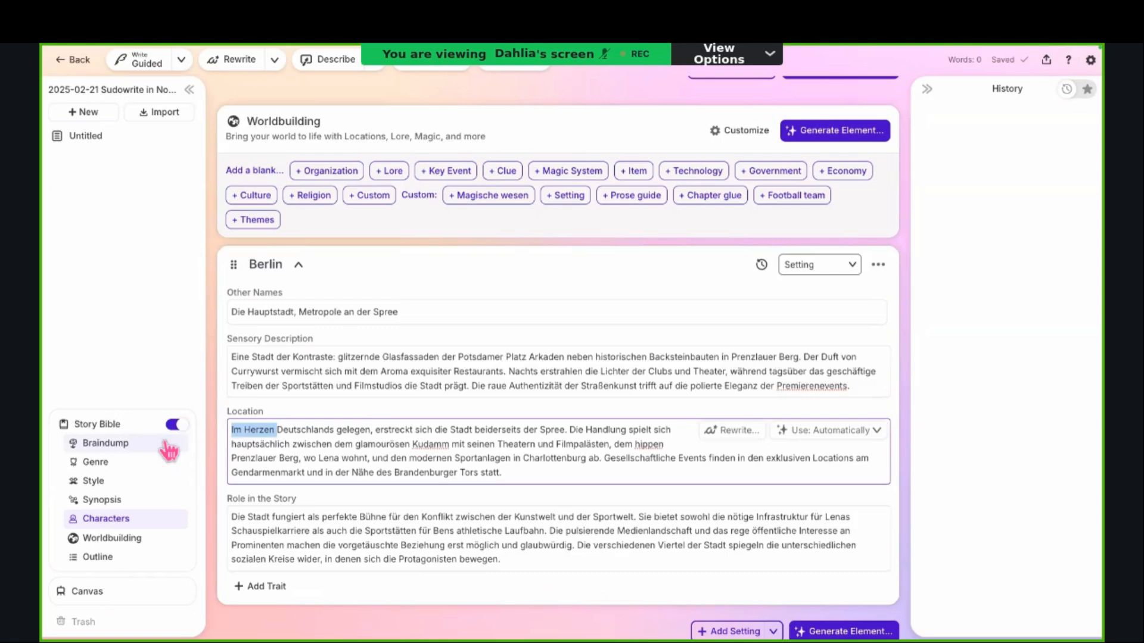
{"action": "left_click", "coordinate": [284, 384]}
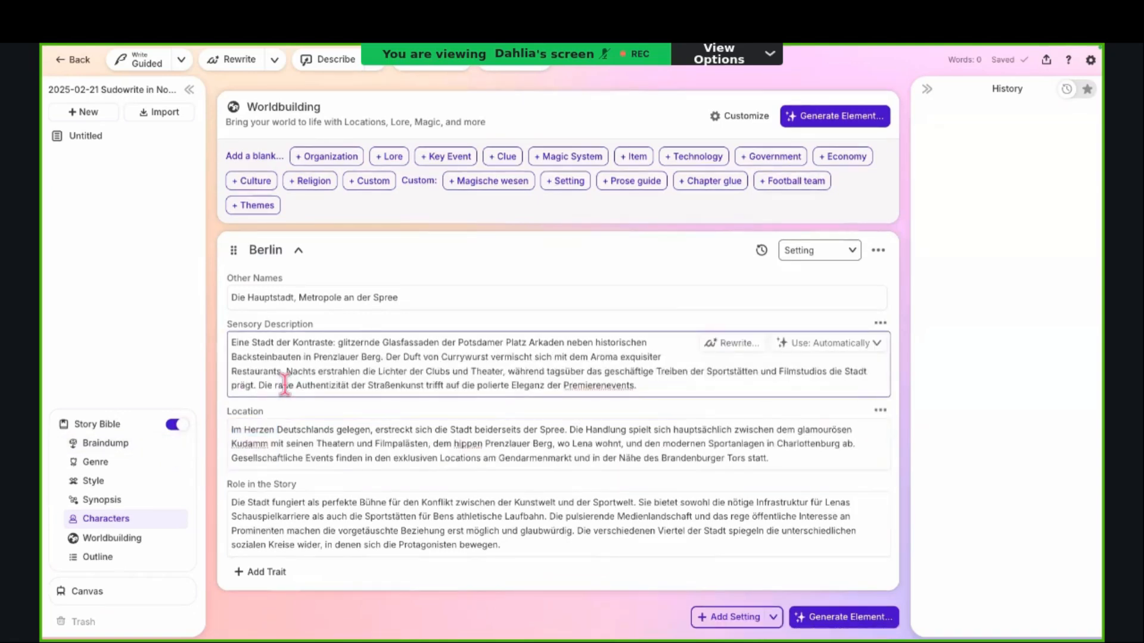
{"action": "left_click", "coordinate": [338, 503]}
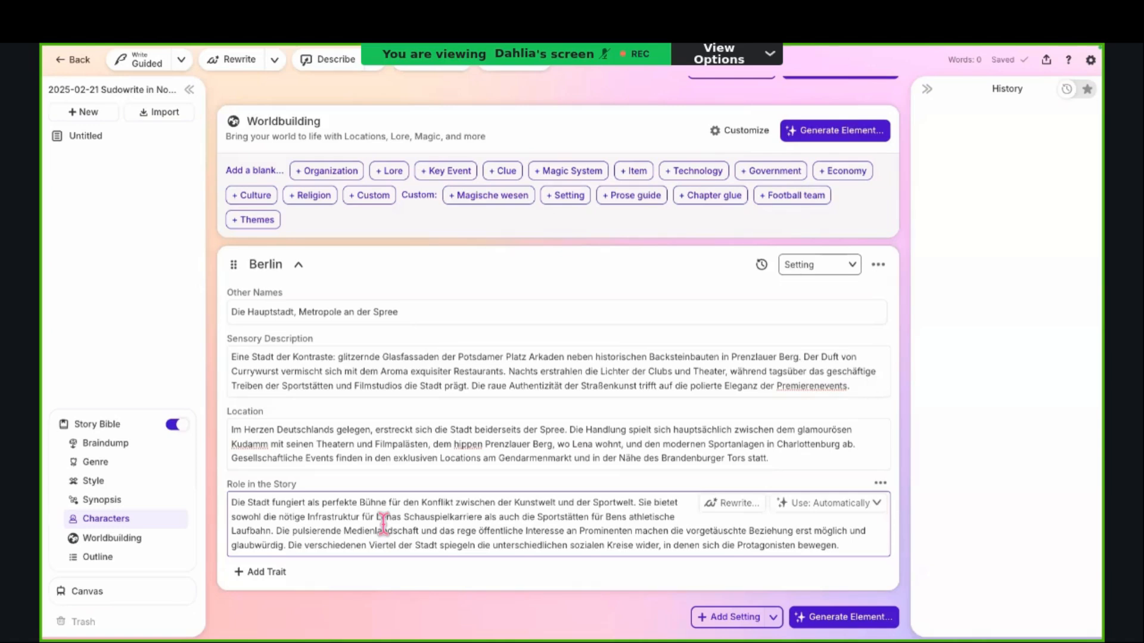
{"action": "left_click", "coordinate": [298, 265]}
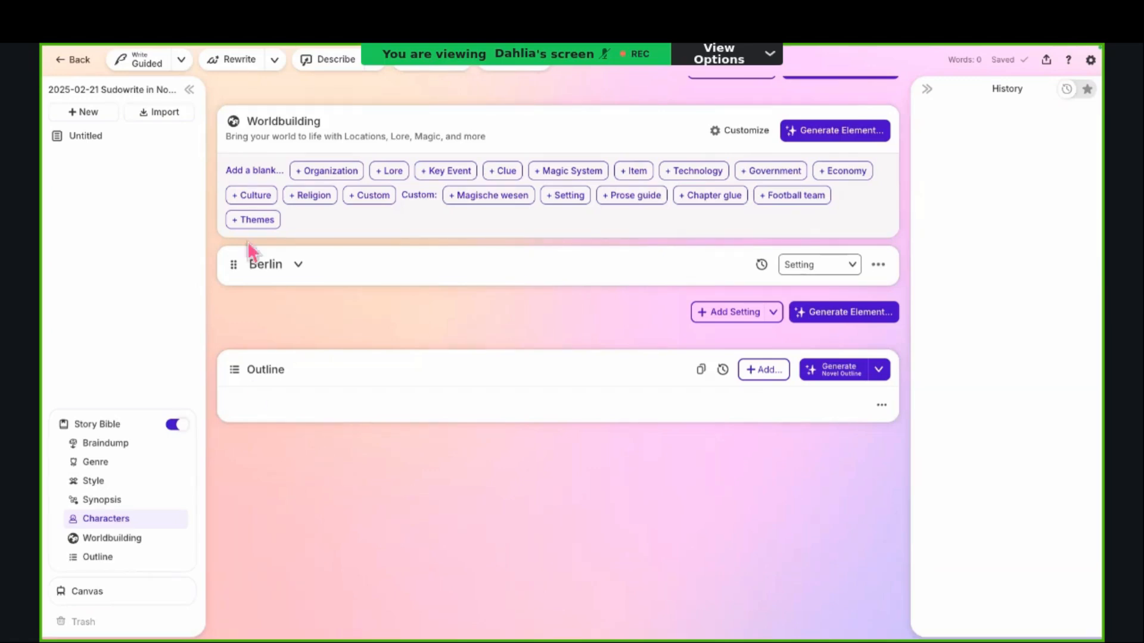
Step: Set the outline type to Romance Outline after checking the Custom Outline option, and generate the outline
{"action": "left_click", "coordinate": [878, 370]}
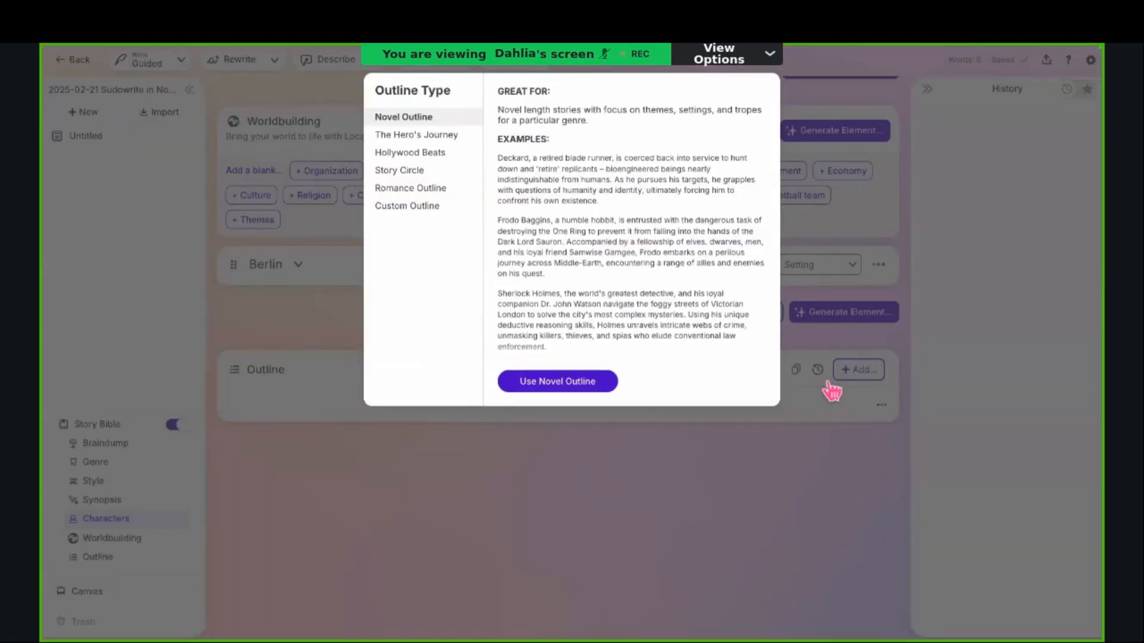
{"action": "left_click", "coordinate": [423, 206]}
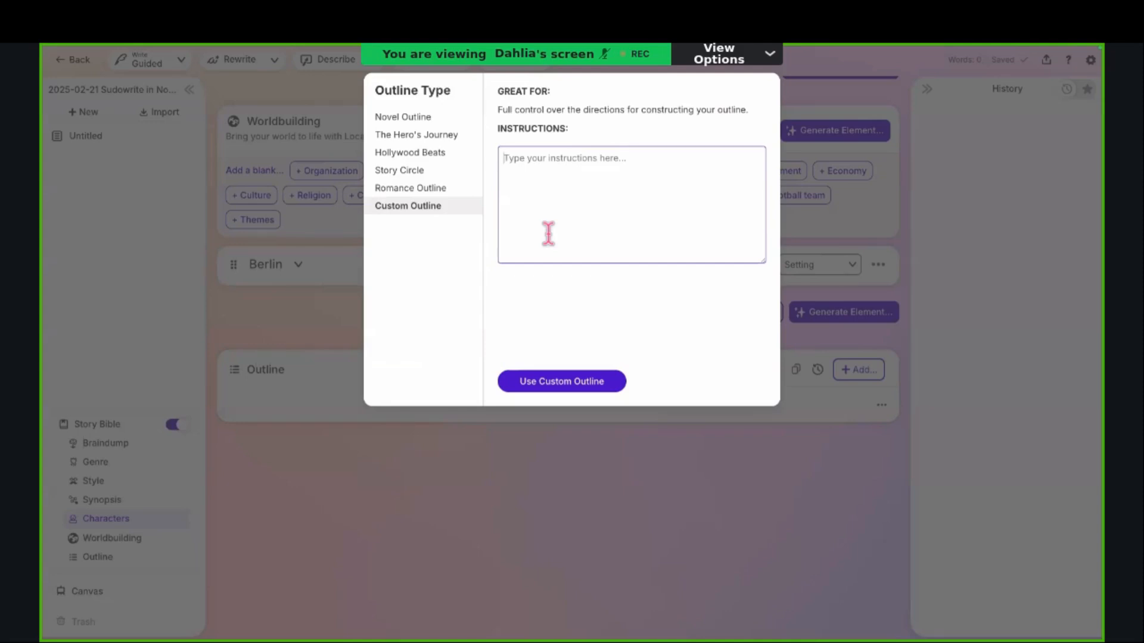
{"action": "left_click", "coordinate": [411, 188]}
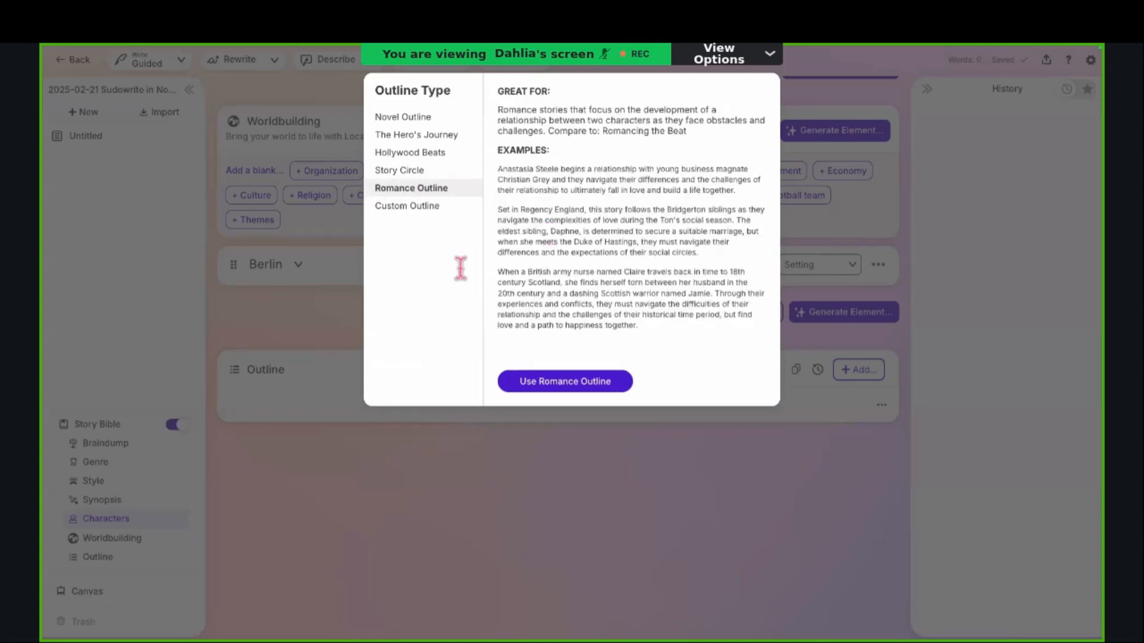
{"action": "left_click", "coordinate": [532, 387]}
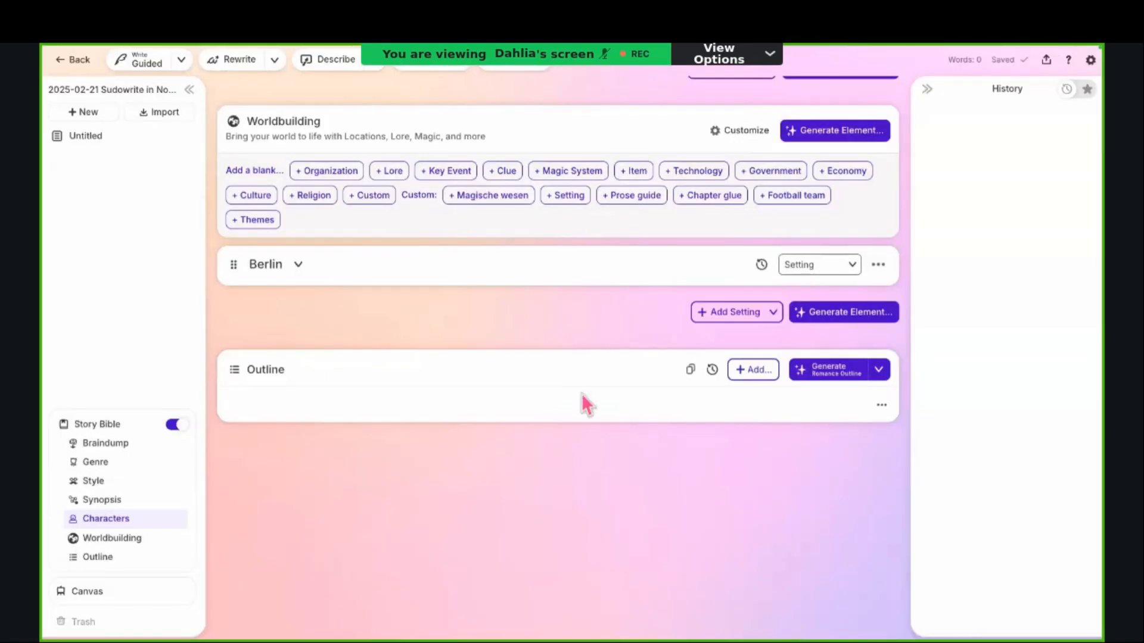
{"action": "left_click", "coordinate": [808, 375]}
{"action": "scroll", "coordinate": [884, 501], "scroll_direction": "up", "scroll_amount": 2}
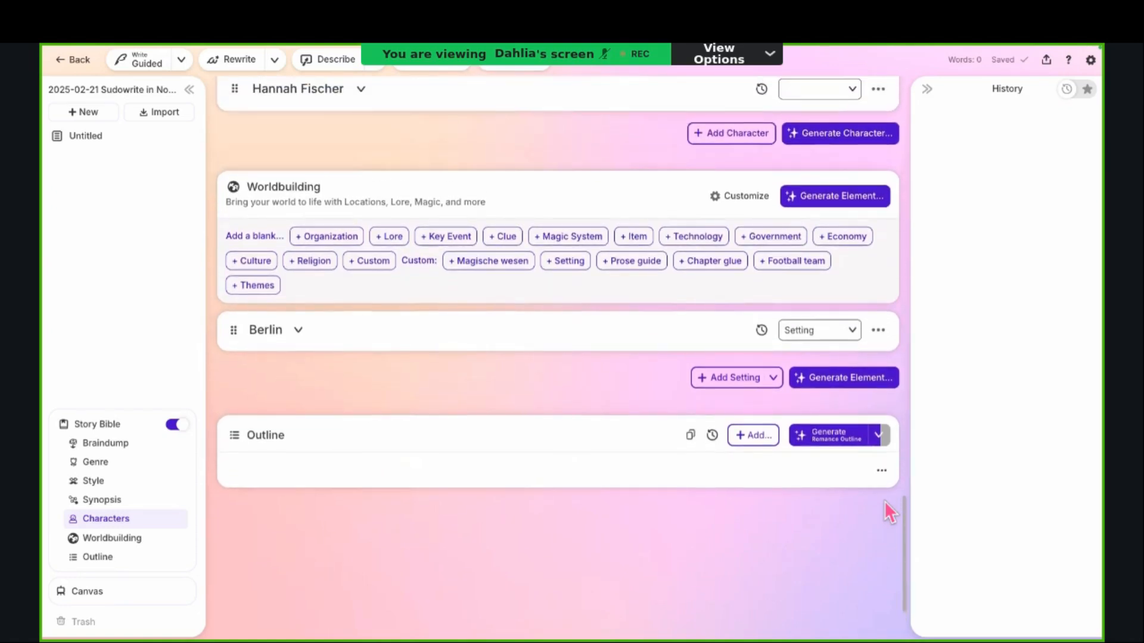
{"action": "scroll", "coordinate": [884, 488], "scroll_direction": "up", "scroll_amount": 1}
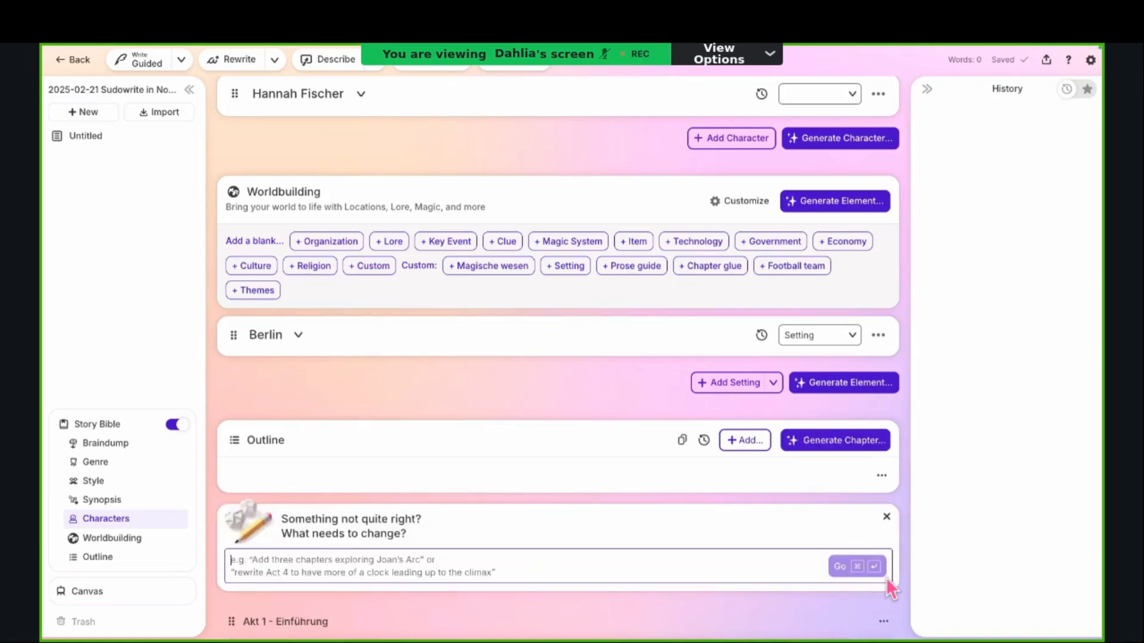
Step: Review the generated outline's chapters from Akt 1 - Einführung down to Akt 3 - Höhepunkt und Auflösung
{"action": "scroll", "coordinate": [598, 528], "scroll_direction": "down", "scroll_amount": 1}
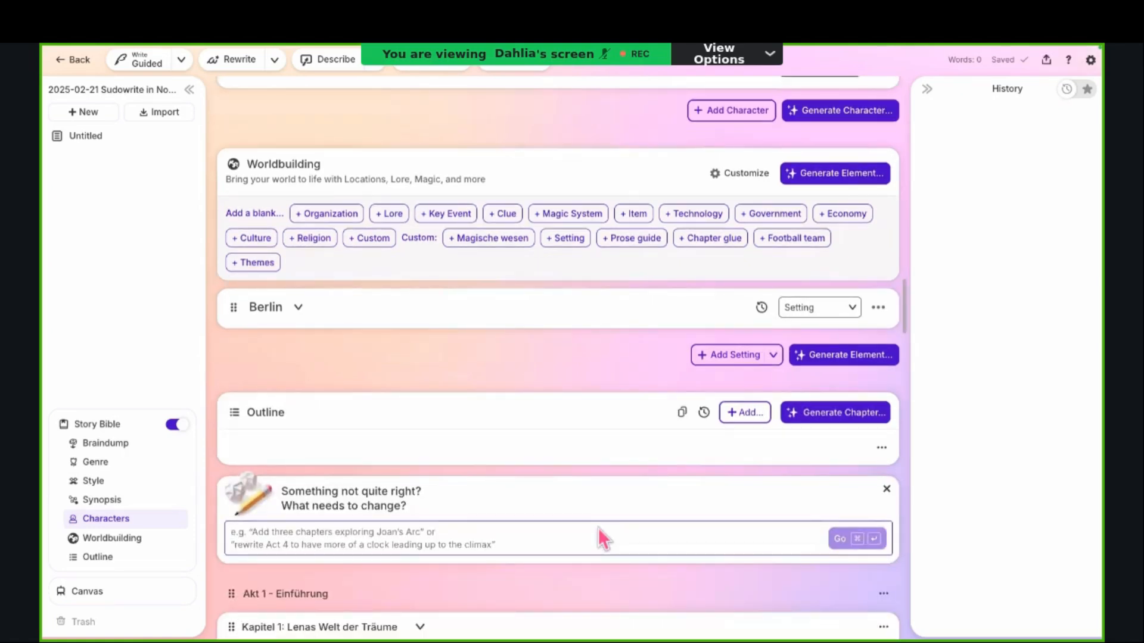
{"action": "scroll", "coordinate": [598, 528], "scroll_direction": "down", "scroll_amount": 4}
{"action": "scroll", "coordinate": [596, 528], "scroll_direction": "down", "scroll_amount": 1}
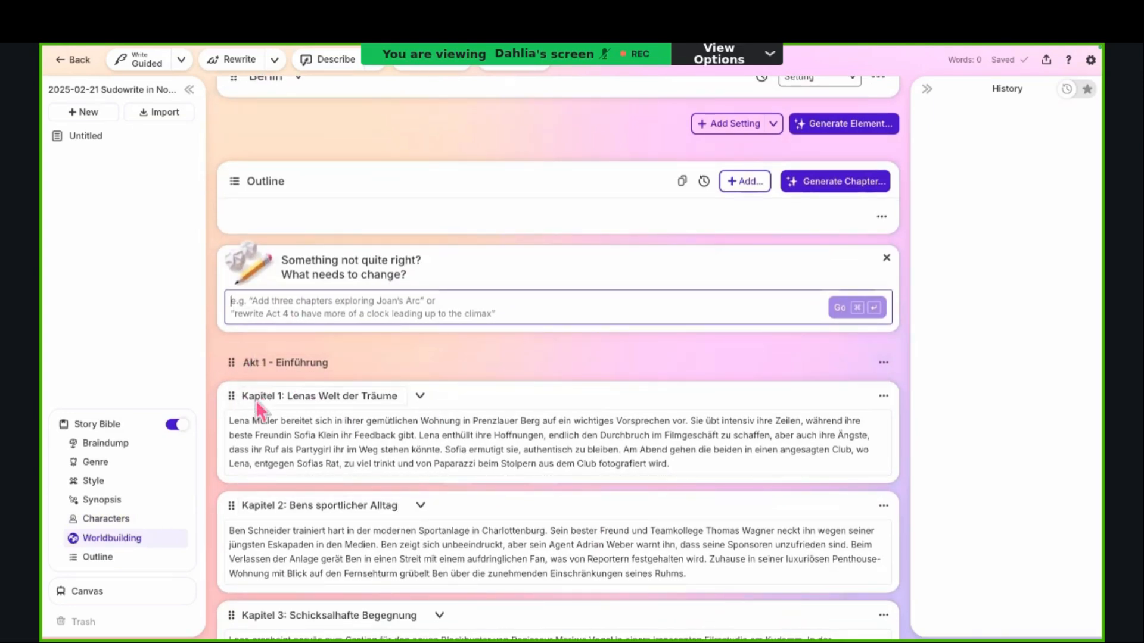
{"action": "scroll", "coordinate": [302, 409], "scroll_direction": "down", "scroll_amount": 3}
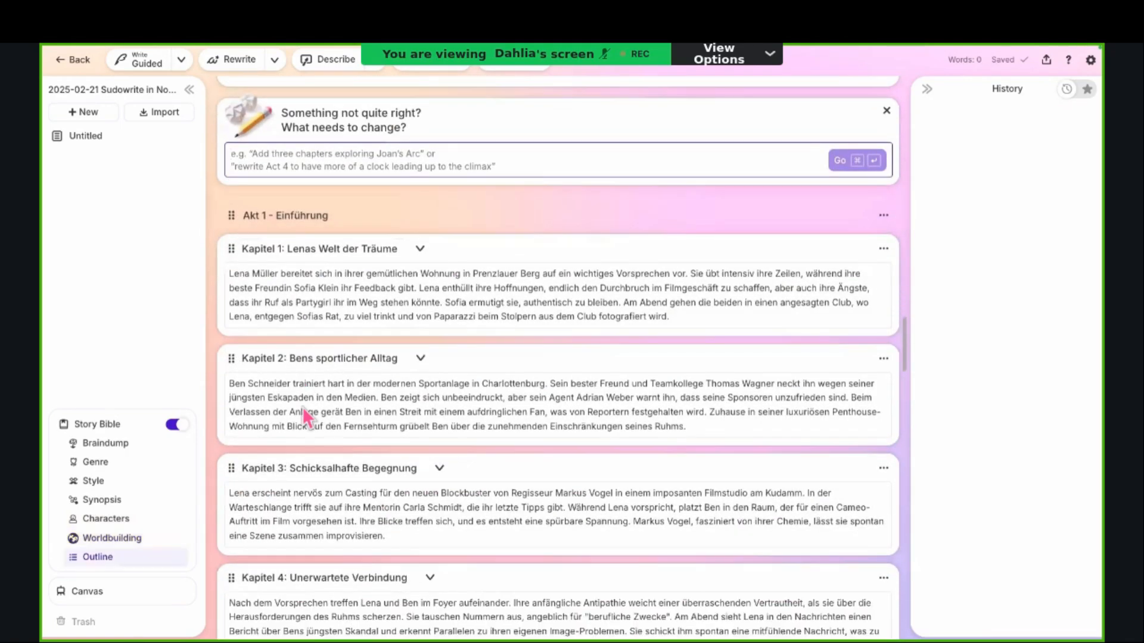
{"action": "scroll", "coordinate": [302, 408], "scroll_direction": "down", "scroll_amount": 20}
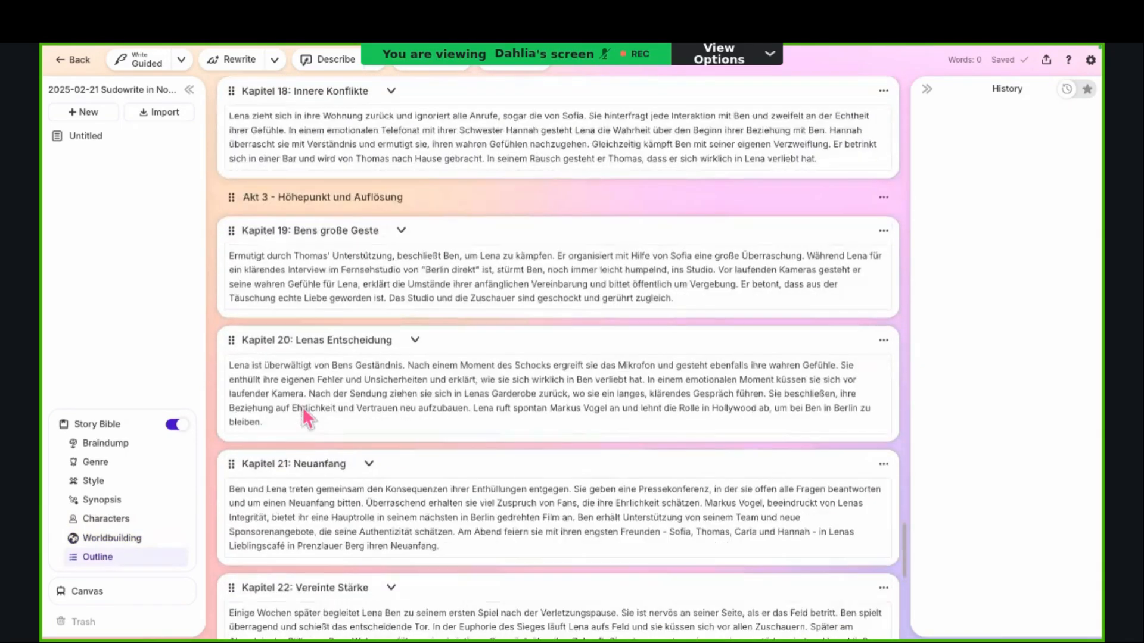
Step: Go back up the outline to Akt 1 - Einführung and check the title and summary of Kapitel 1
{"action": "scroll", "coordinate": [302, 406], "scroll_direction": "up", "scroll_amount": 5}
{"action": "scroll", "coordinate": [302, 406], "scroll_direction": "up", "scroll_amount": 12}
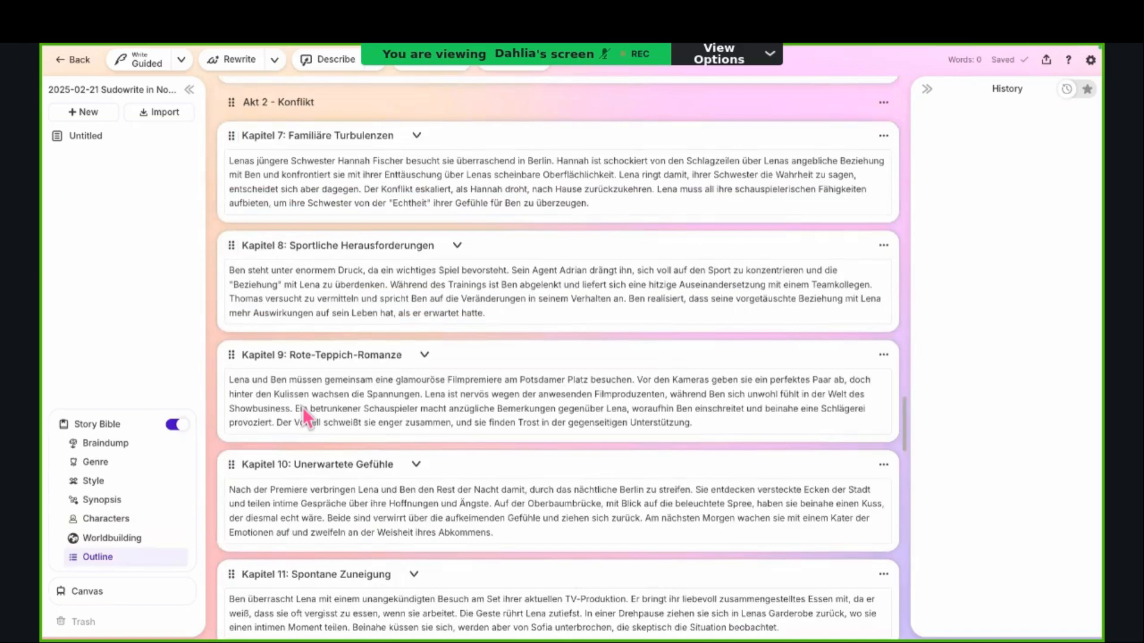
{"action": "scroll", "coordinate": [302, 407], "scroll_direction": "up", "scroll_amount": 12}
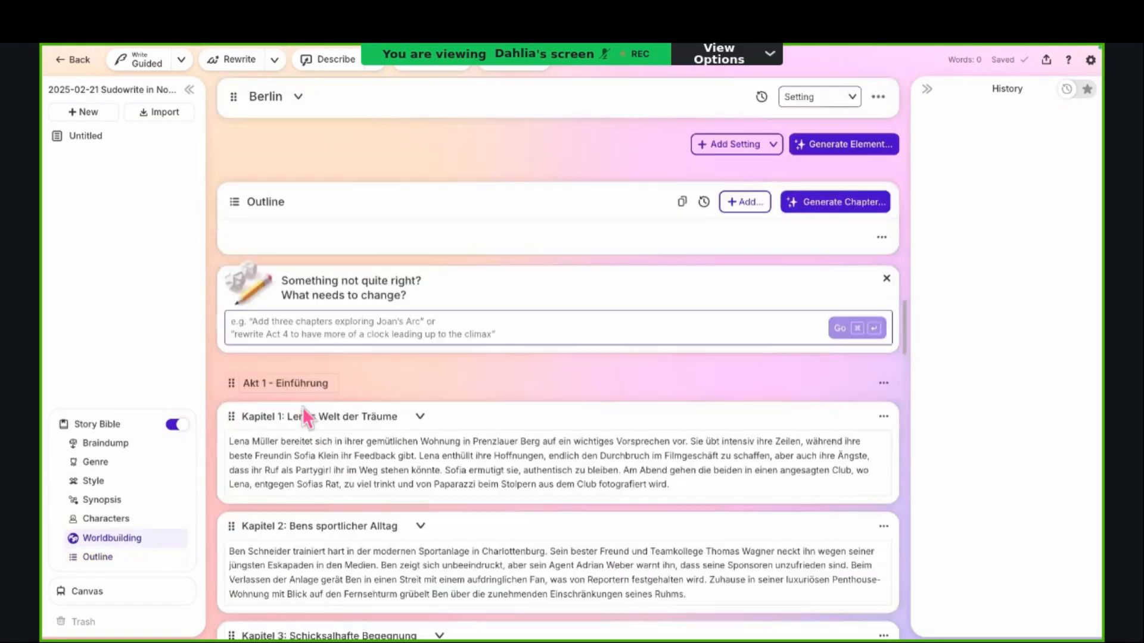
{"action": "scroll", "coordinate": [297, 383], "scroll_direction": "down", "scroll_amount": 3}
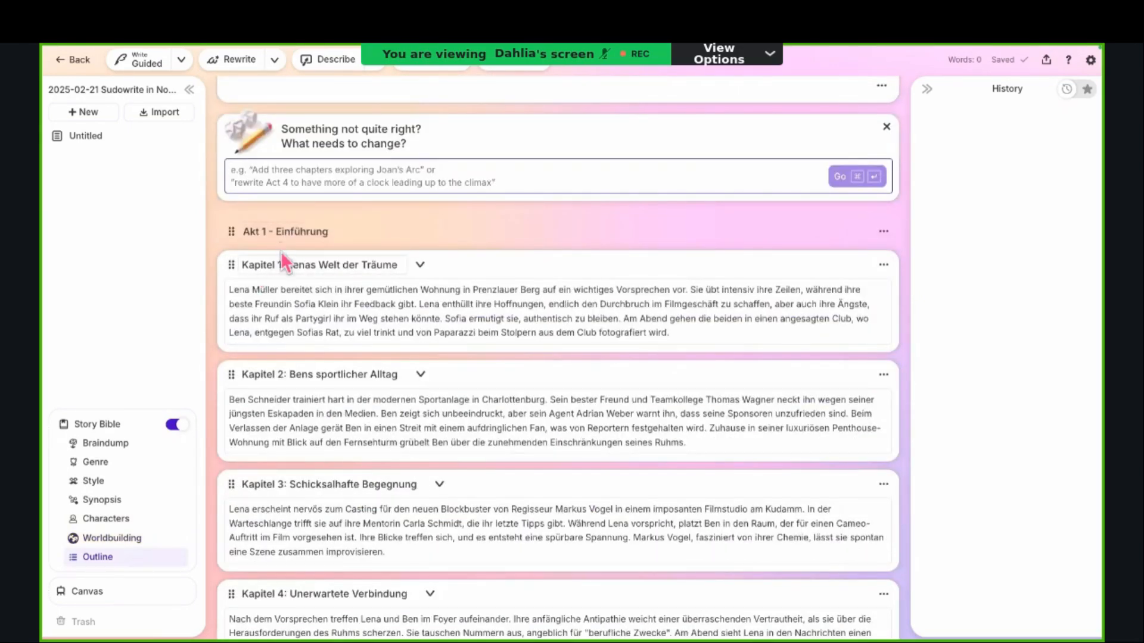
{"action": "left_click", "coordinate": [274, 267]}
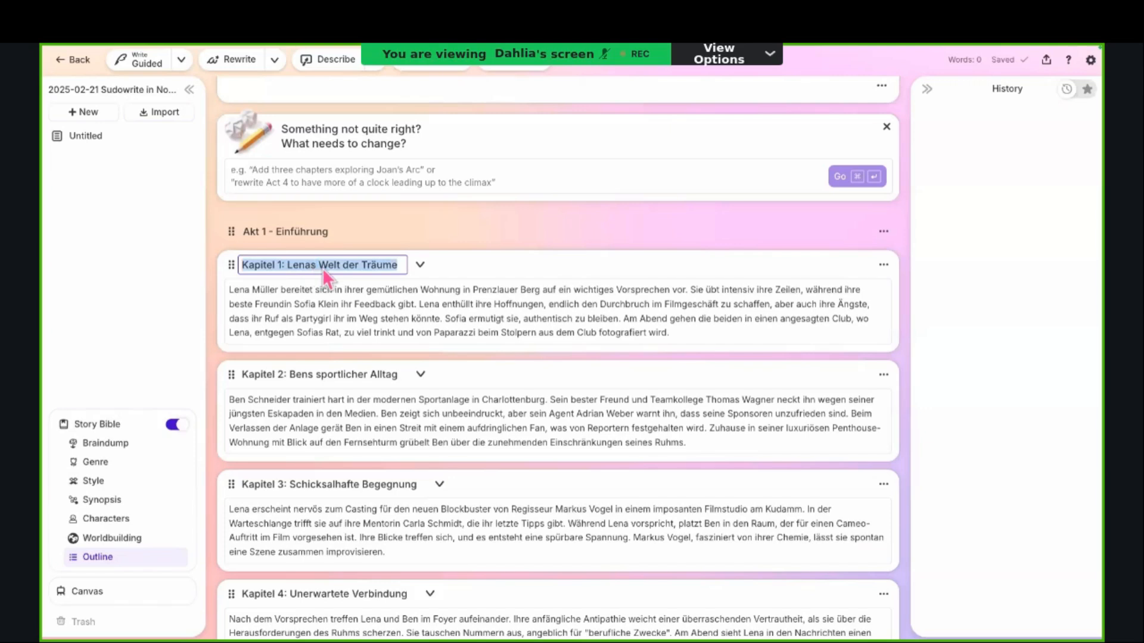
{"action": "left_click", "coordinate": [308, 296]}
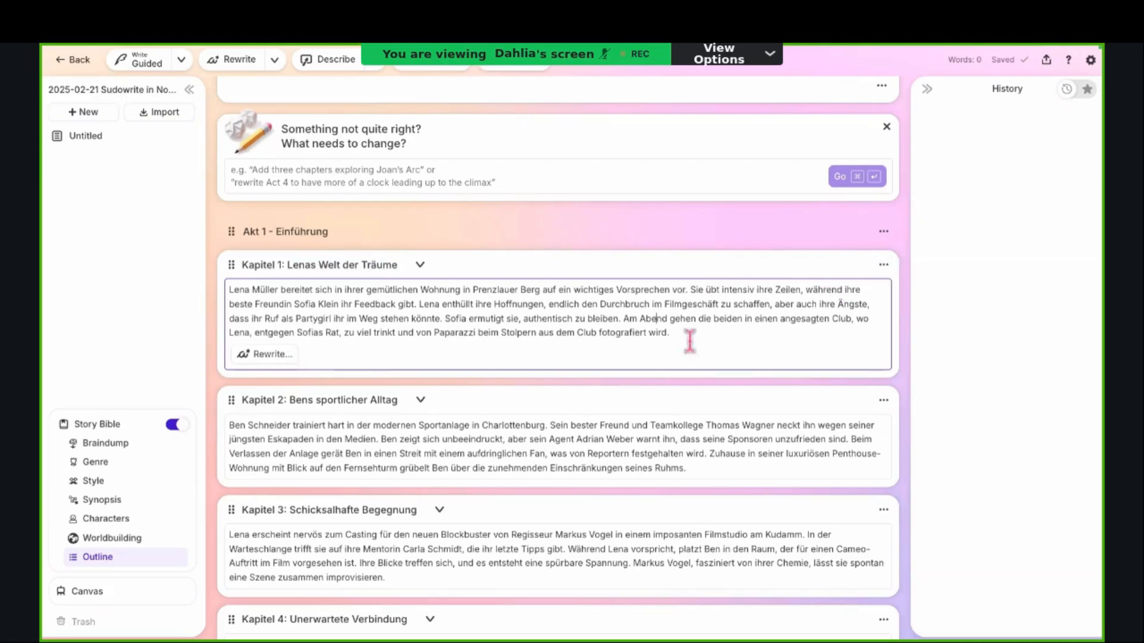
{"action": "left_click", "coordinate": [657, 319]}
Step: Create a linked document from the outline chapter "Kapitel 1: Lenas Welt der Träume" and open it
{"action": "left_click", "coordinate": [884, 264]}
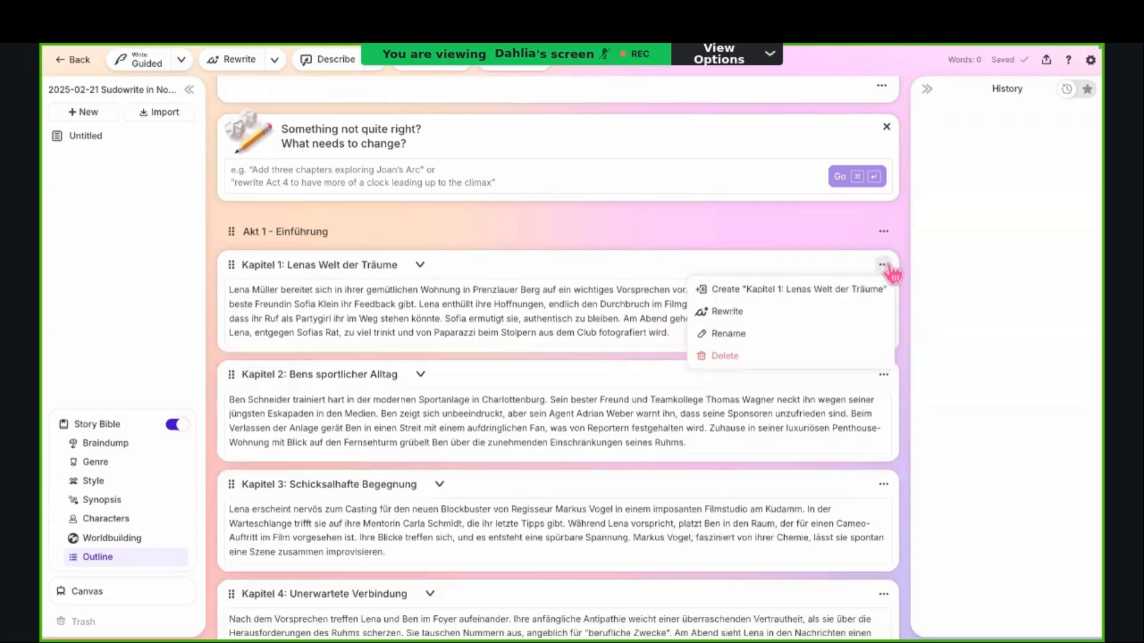
{"action": "left_click", "coordinate": [819, 290]}
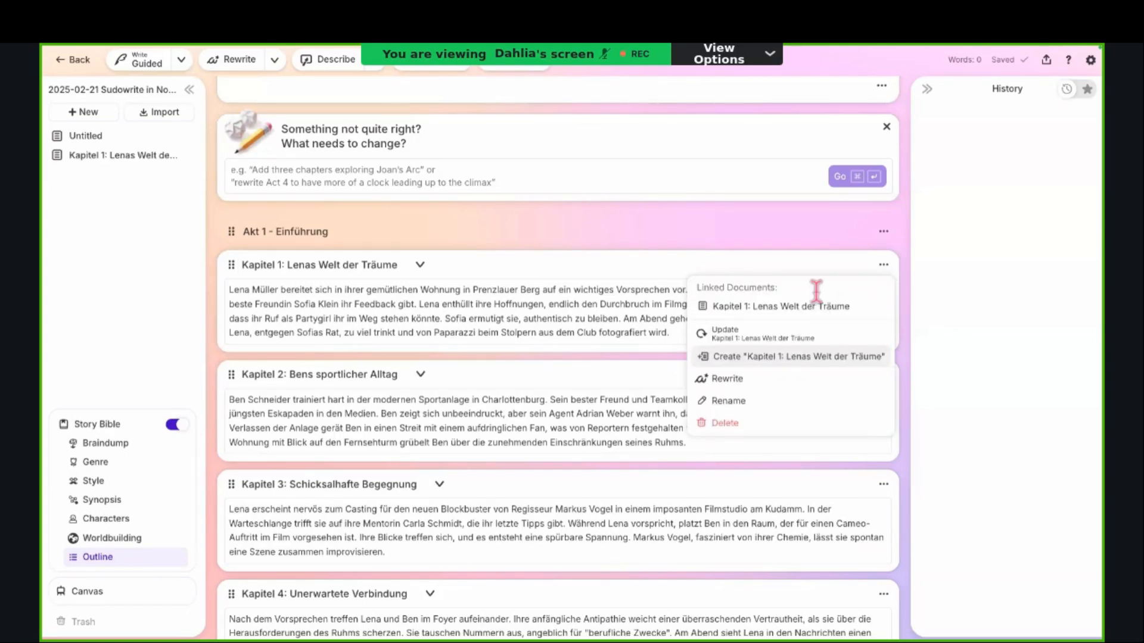
{"action": "left_click", "coordinate": [816, 301]}
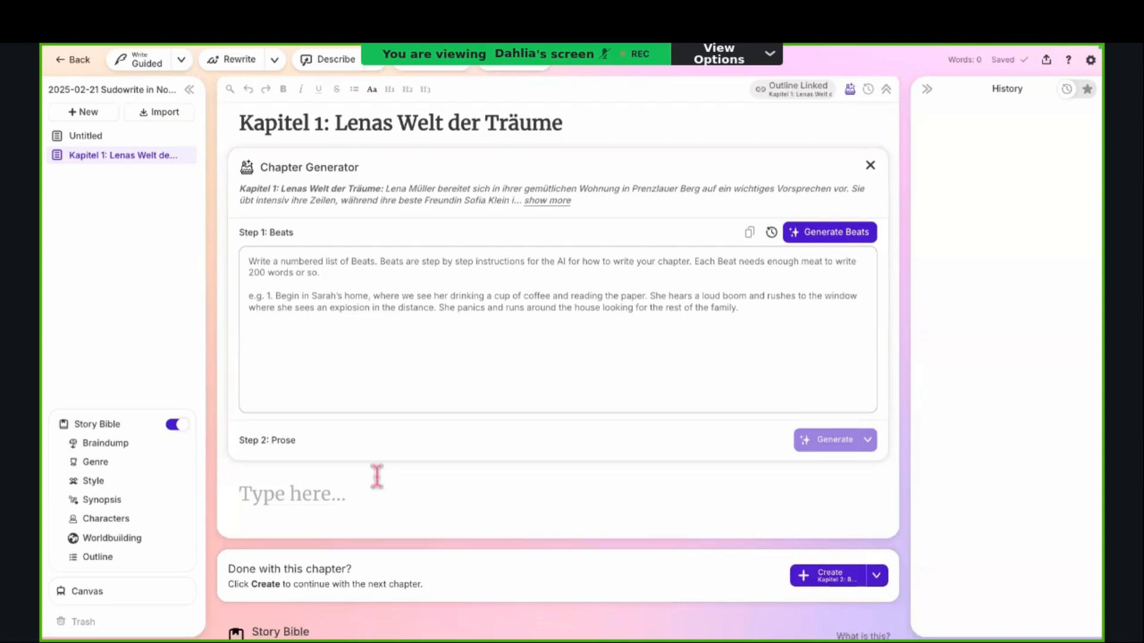
Step: Set the Berlin worldbuilding entry's usage to Never, and briefly expand and collapse the entry to check its fields
{"action": "scroll", "coordinate": [377, 480], "scroll_direction": "down", "scroll_amount": 1}
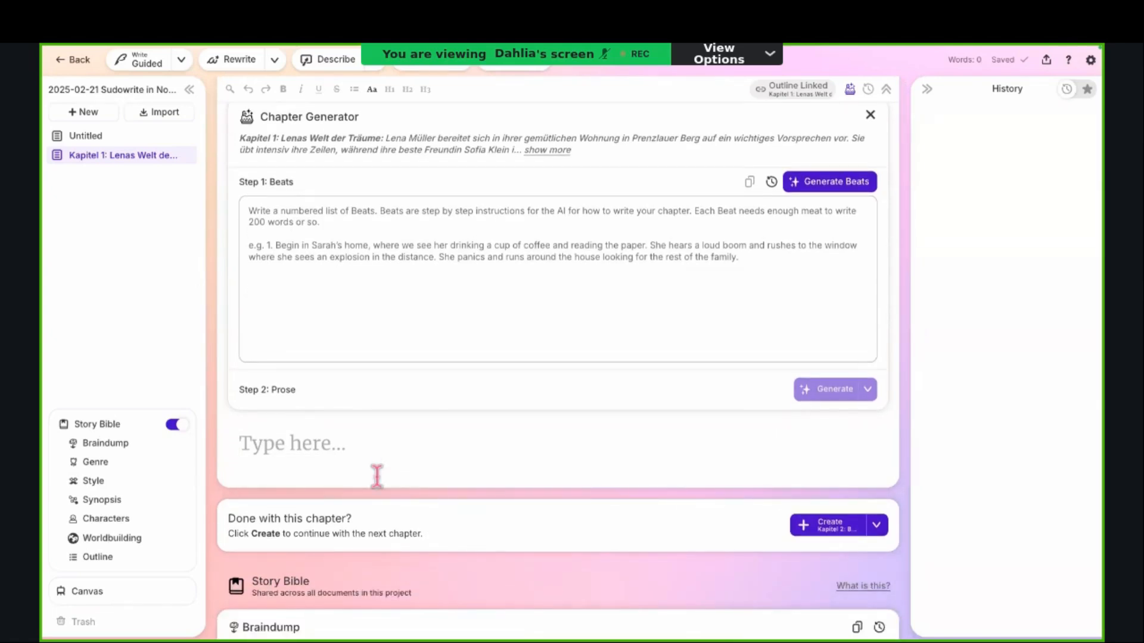
{"action": "scroll", "coordinate": [377, 477], "scroll_direction": "down", "scroll_amount": 7}
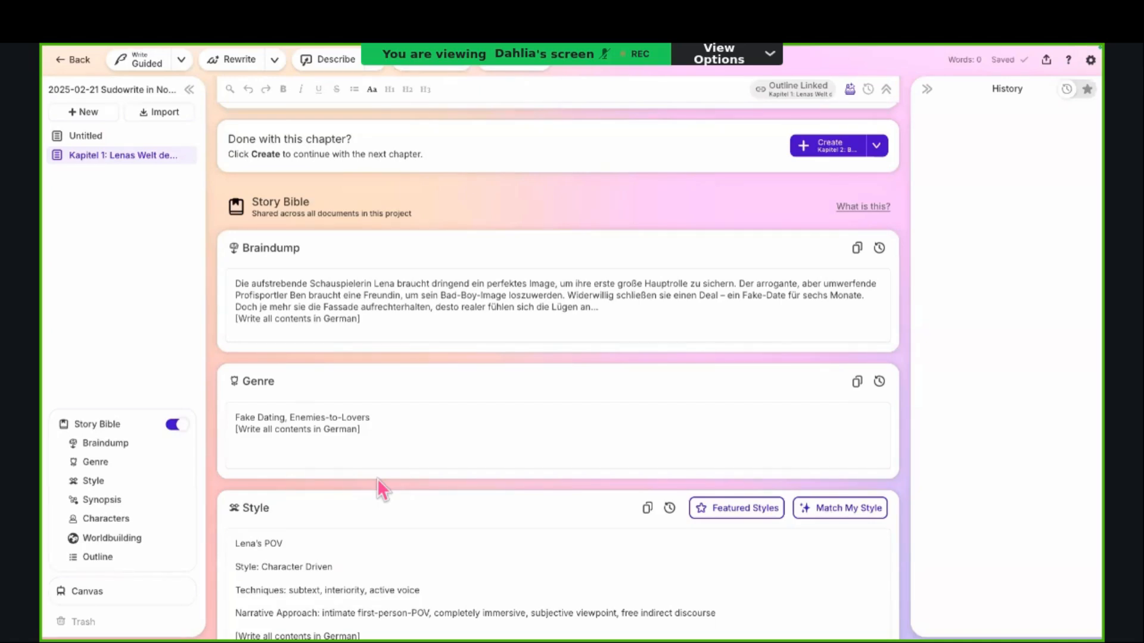
{"action": "scroll", "coordinate": [377, 478], "scroll_direction": "down", "scroll_amount": 5}
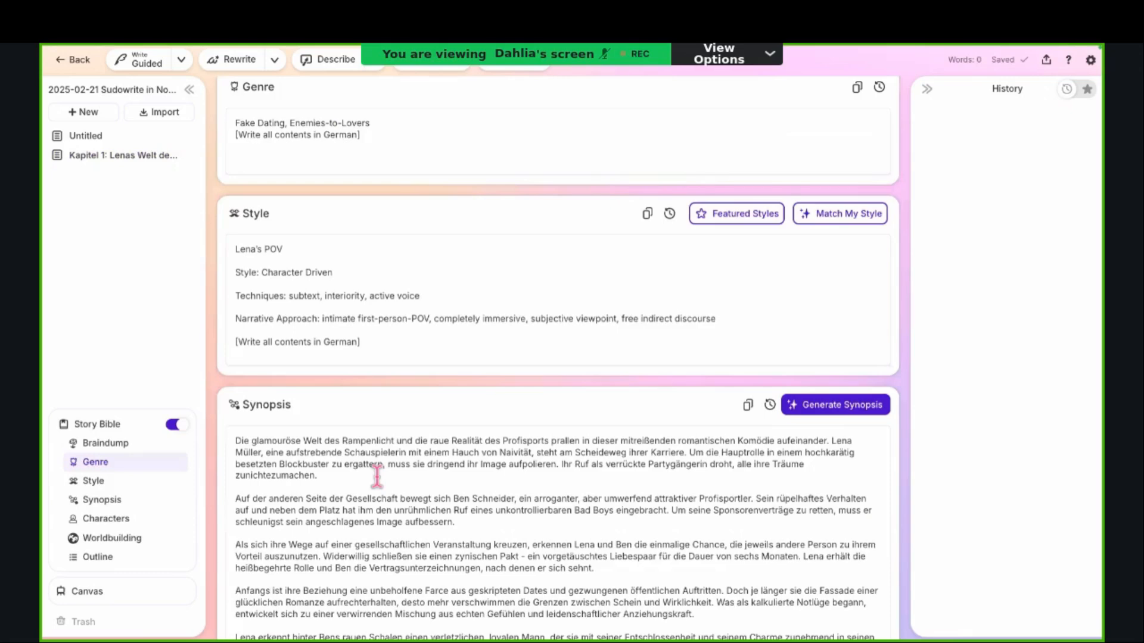
{"action": "scroll", "coordinate": [377, 475], "scroll_direction": "down", "scroll_amount": 1}
{"action": "scroll", "coordinate": [377, 475], "scroll_direction": "down", "scroll_amount": 12}
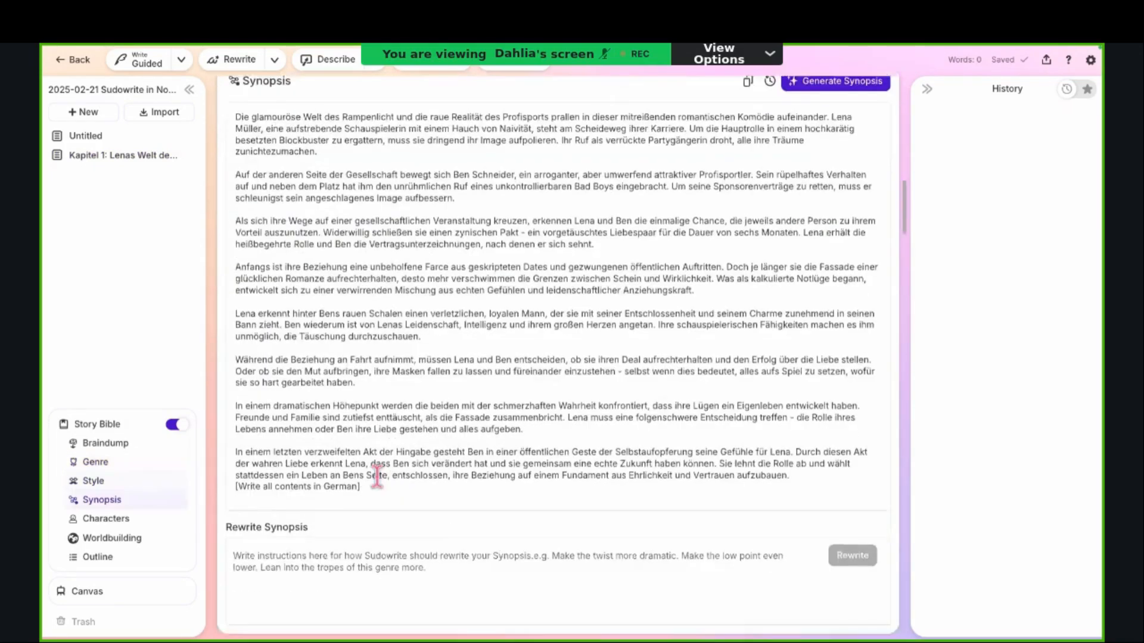
{"action": "scroll", "coordinate": [377, 477], "scroll_direction": "down", "scroll_amount": 9}
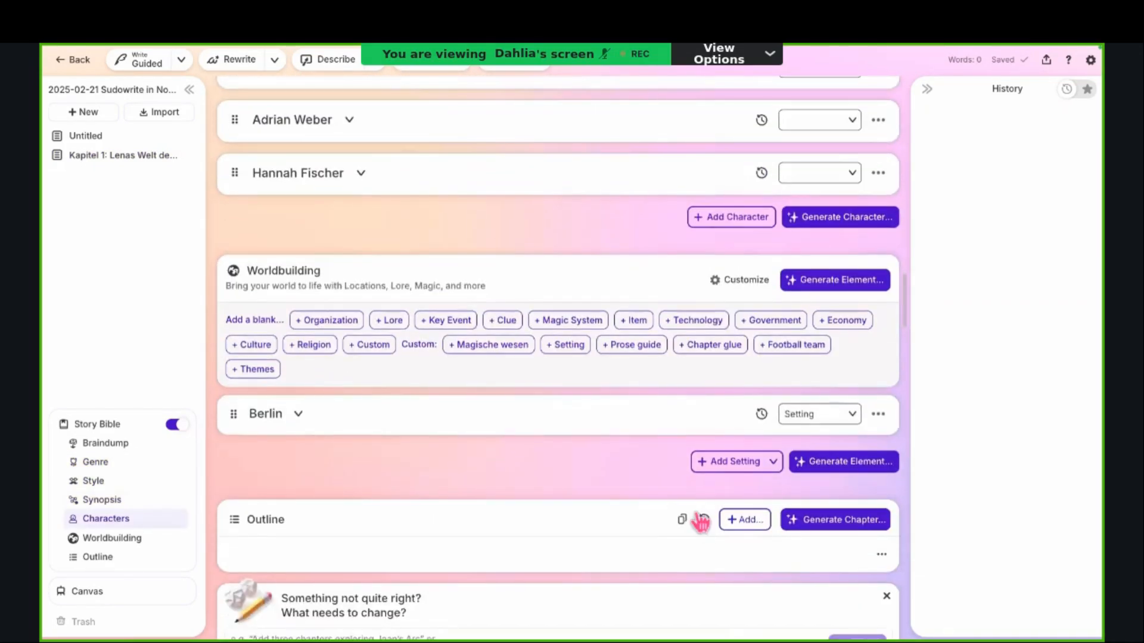
{"action": "left_click", "coordinate": [876, 415]}
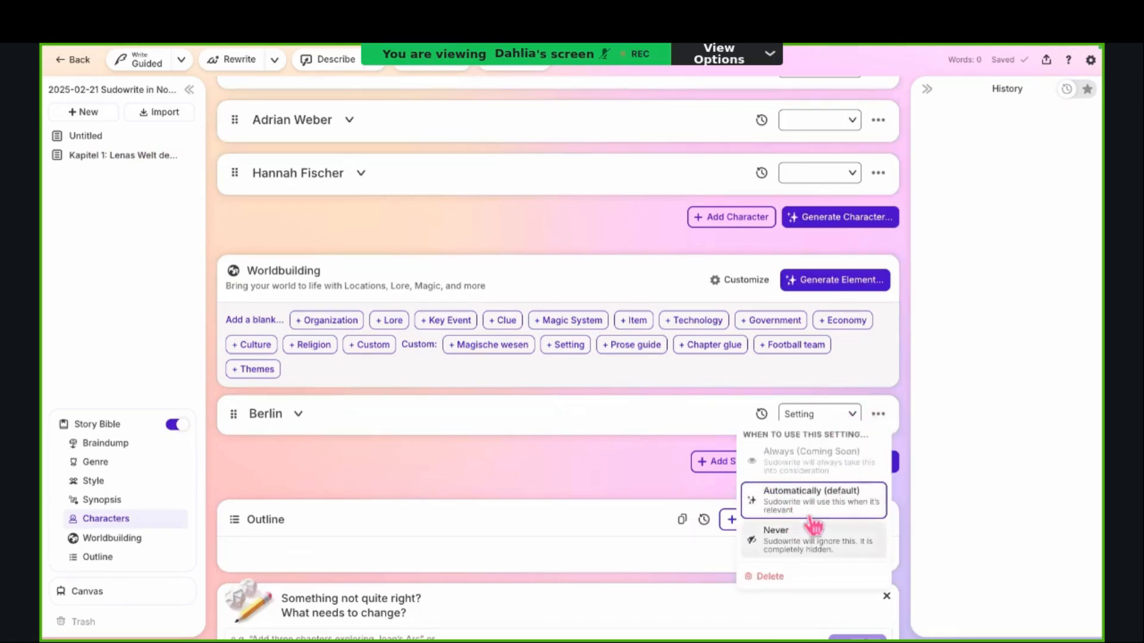
{"action": "left_click", "coordinate": [786, 549]}
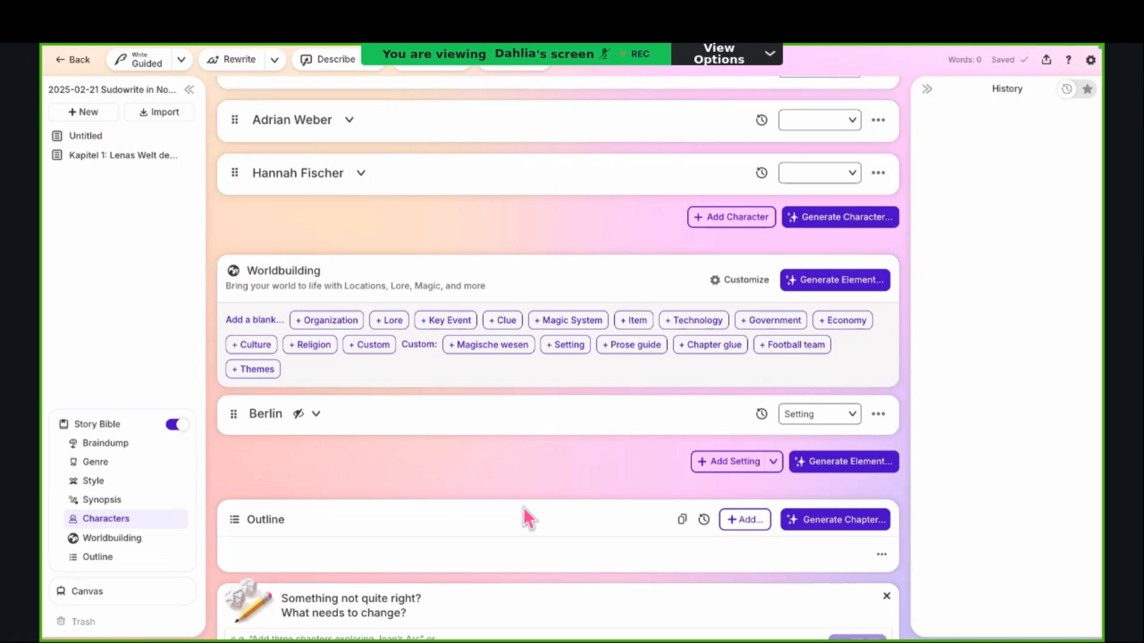
{"action": "left_click", "coordinate": [320, 416]}
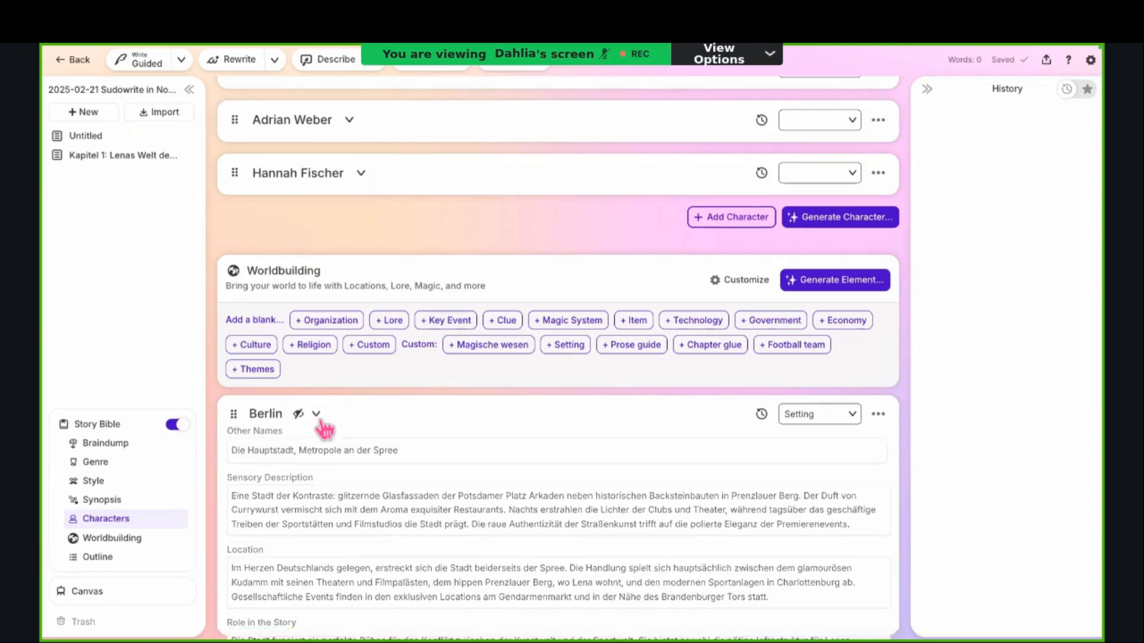
{"action": "left_click", "coordinate": [317, 414]}
Step: Try the Never usage option on the last character's Themes Explored Through the Character trait, restore Automatically, and collapse the character
{"action": "scroll", "coordinate": [334, 420], "scroll_direction": "up", "scroll_amount": 1}
{"action": "scroll", "coordinate": [345, 453], "scroll_direction": "up", "scroll_amount": 6}
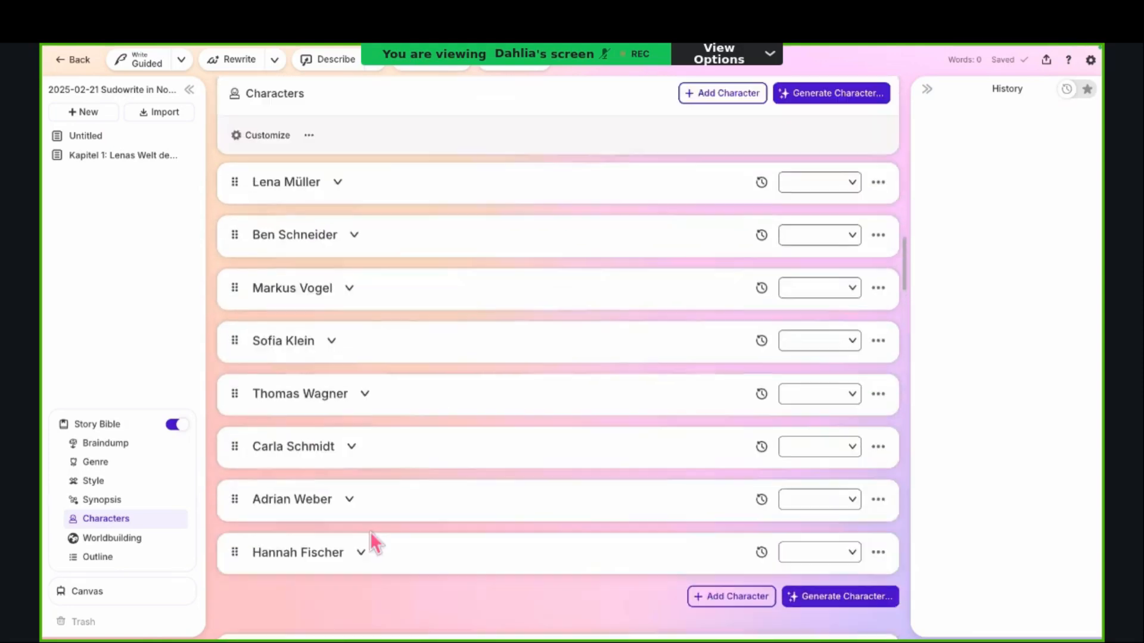
{"action": "left_click", "coordinate": [365, 552]}
{"action": "scroll", "coordinate": [368, 554], "scroll_direction": "down", "scroll_amount": 1}
{"action": "scroll", "coordinate": [367, 549], "scroll_direction": "down", "scroll_amount": 11}
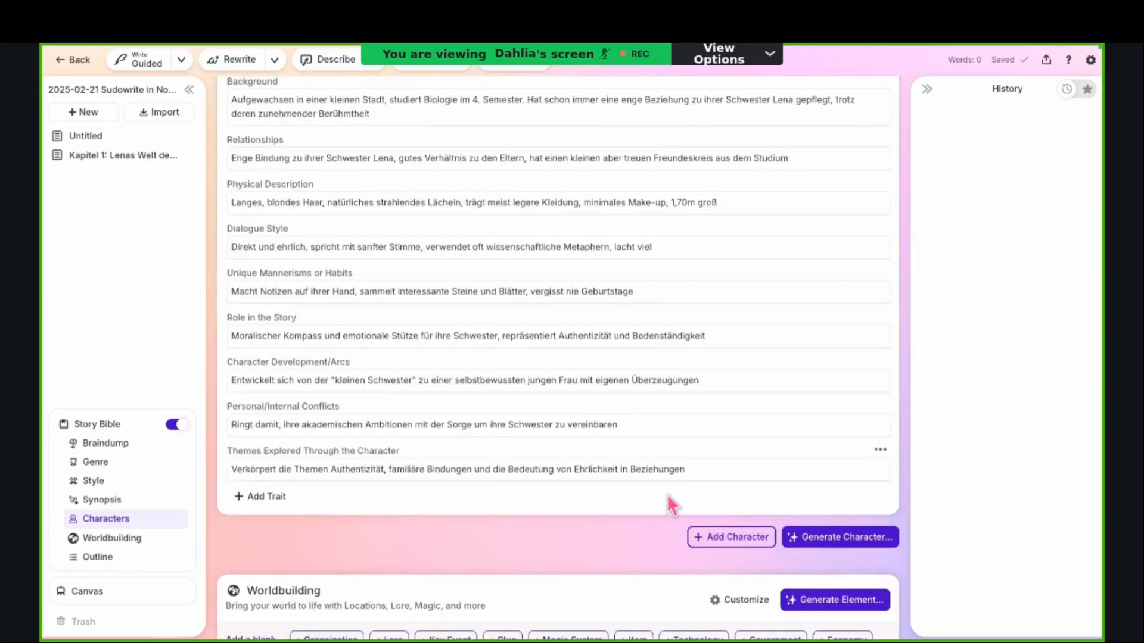
{"action": "left_click", "coordinate": [877, 451]}
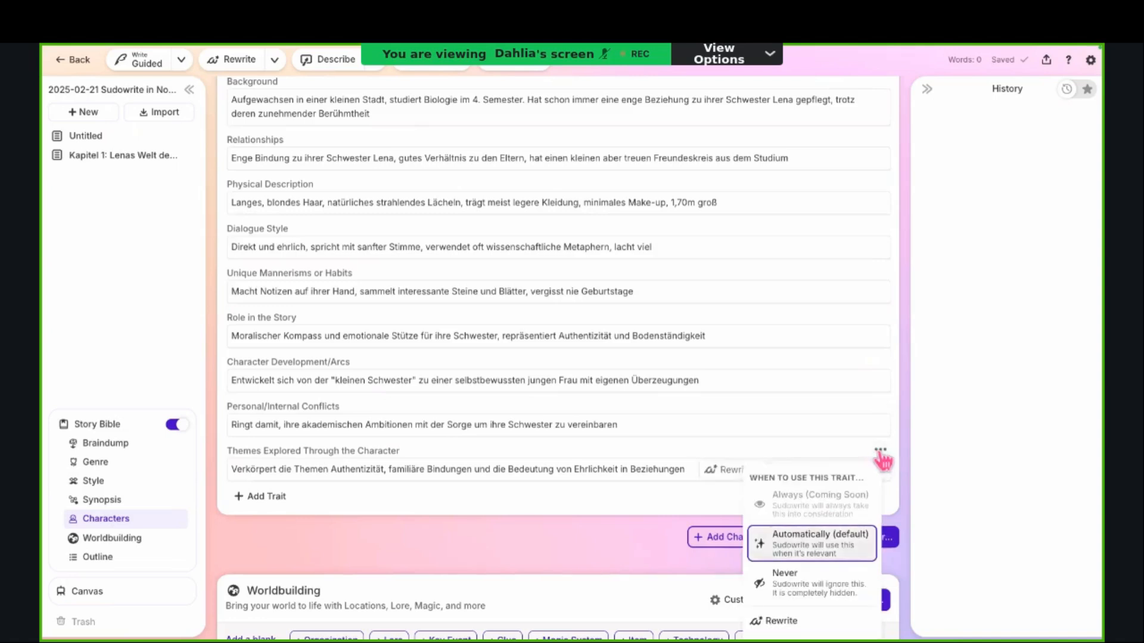
{"action": "left_click", "coordinate": [798, 581]}
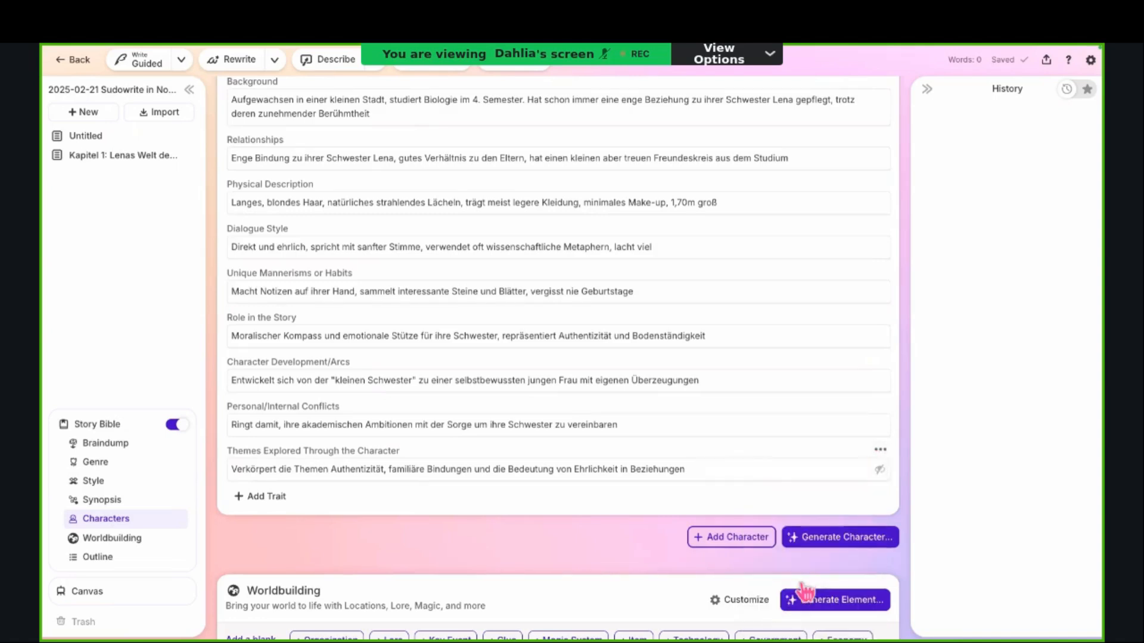
{"action": "left_click", "coordinate": [878, 469]}
{"action": "left_click", "coordinate": [821, 548]}
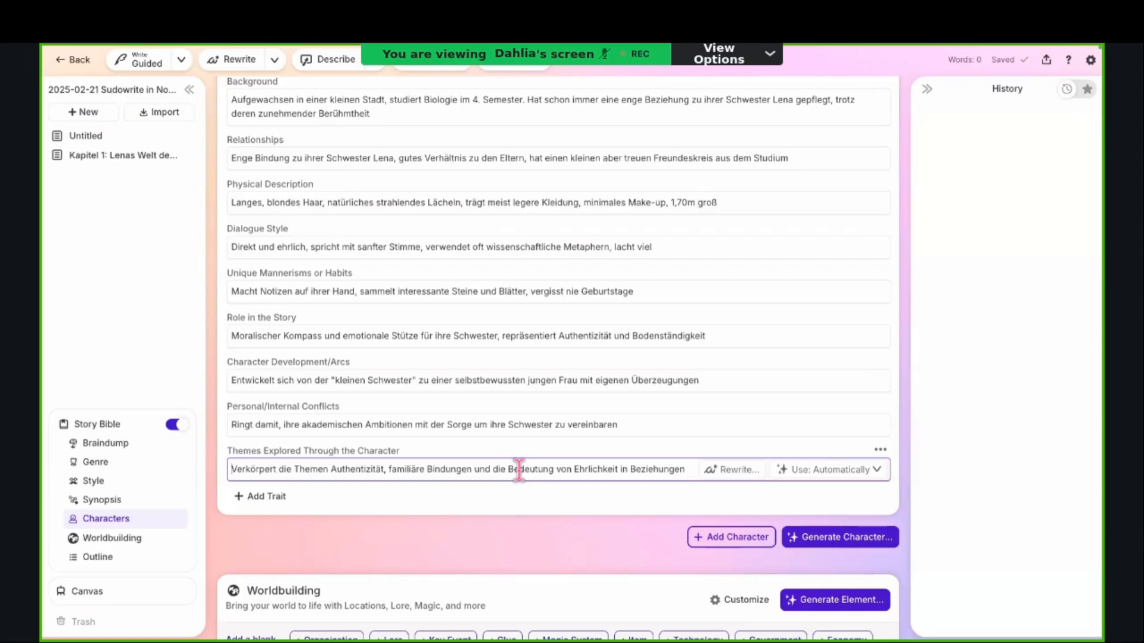
{"action": "scroll", "coordinate": [519, 469], "scroll_direction": "up", "scroll_amount": 9}
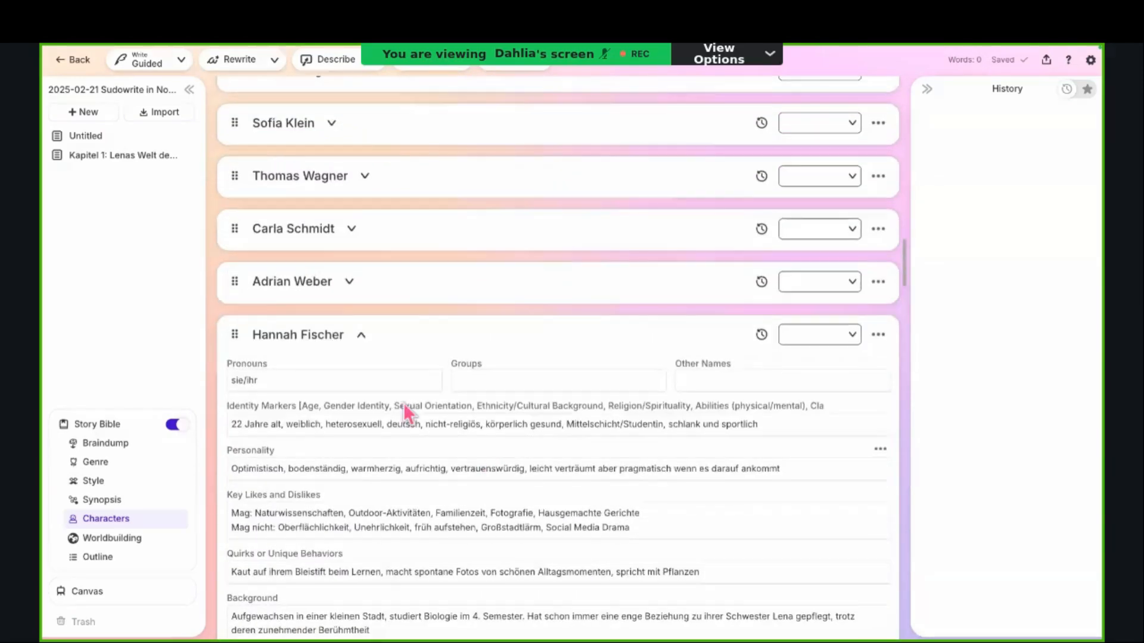
{"action": "left_click", "coordinate": [361, 335]}
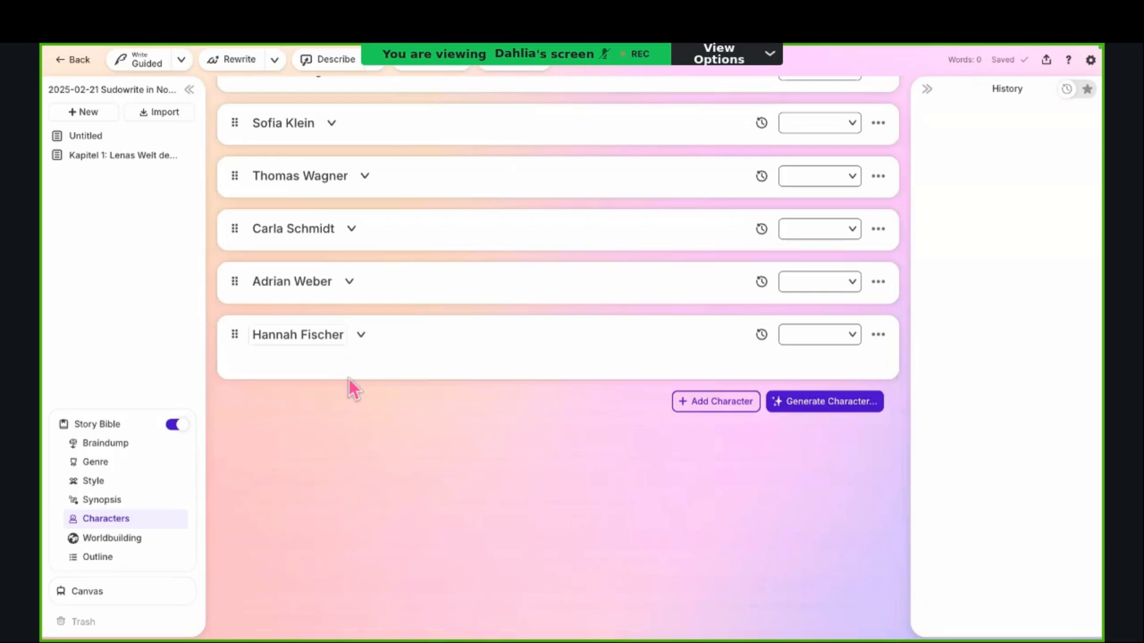
Step: Look over the characters, worldbuilding and synopsis, and return to the beats field of Kapitel 1's Chapter Generator
{"action": "left_click", "coordinate": [181, 60]}
{"action": "left_click", "coordinate": [407, 369]}
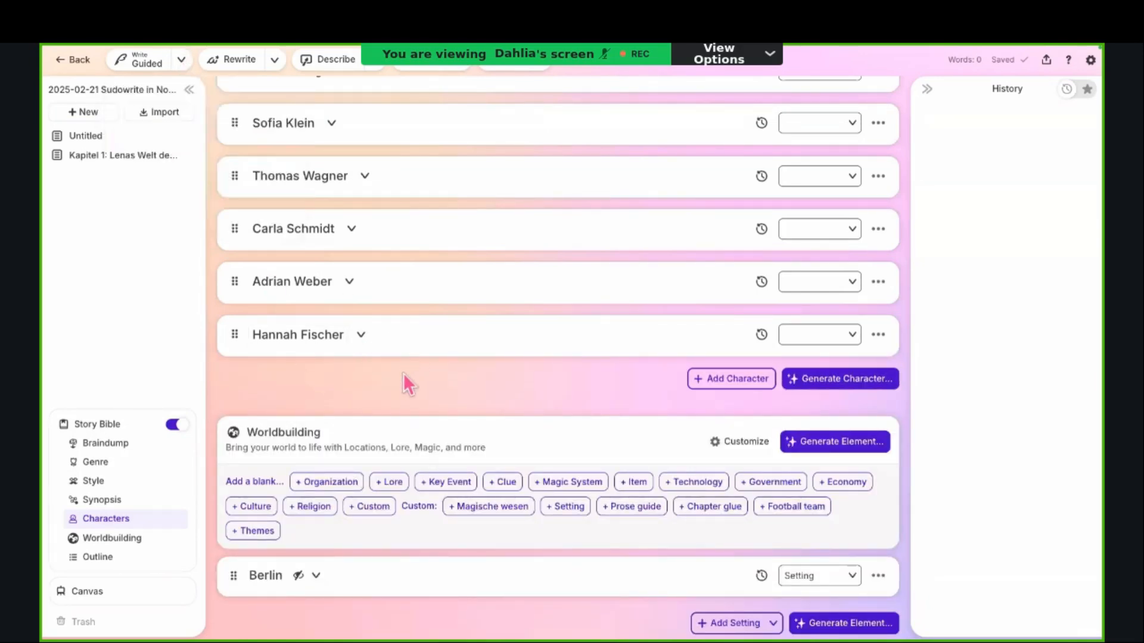
{"action": "scroll", "coordinate": [403, 373], "scroll_direction": "up", "scroll_amount": 1}
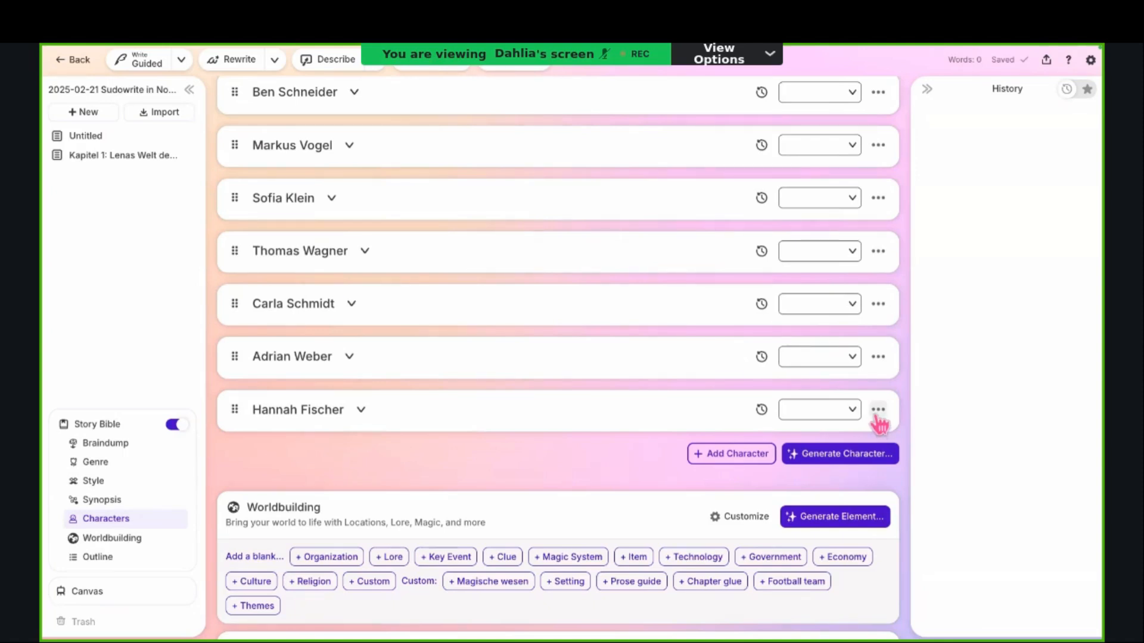
{"action": "scroll", "coordinate": [879, 424], "scroll_direction": "up", "scroll_amount": 5}
{"action": "scroll", "coordinate": [879, 425], "scroll_direction": "down", "scroll_amount": 10}
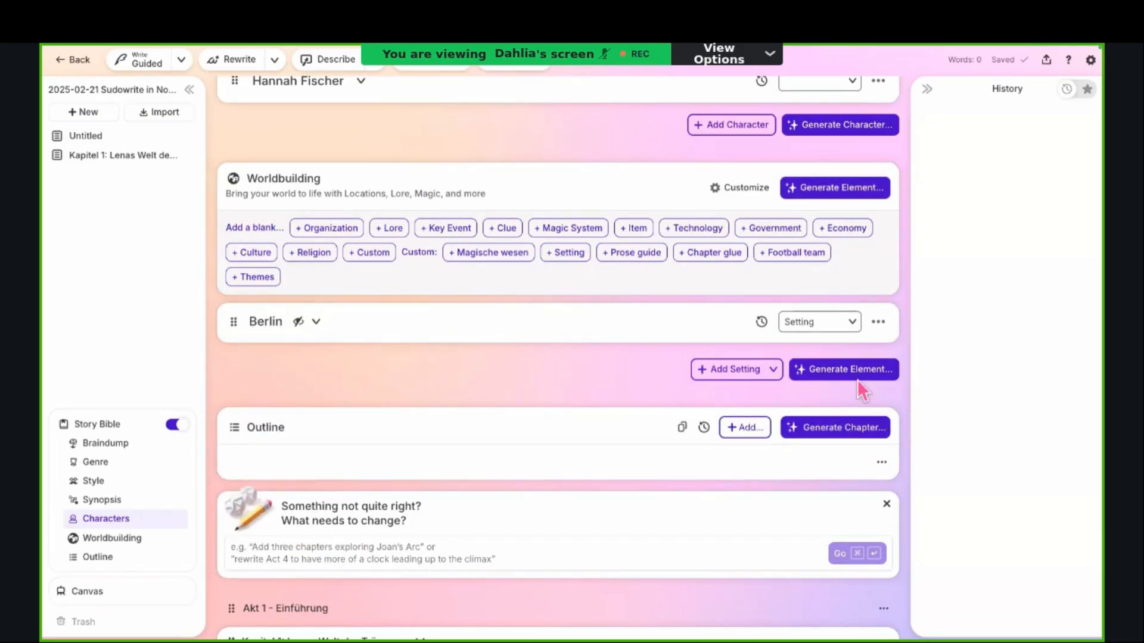
{"action": "scroll", "coordinate": [812, 263], "scroll_direction": "up", "scroll_amount": 13}
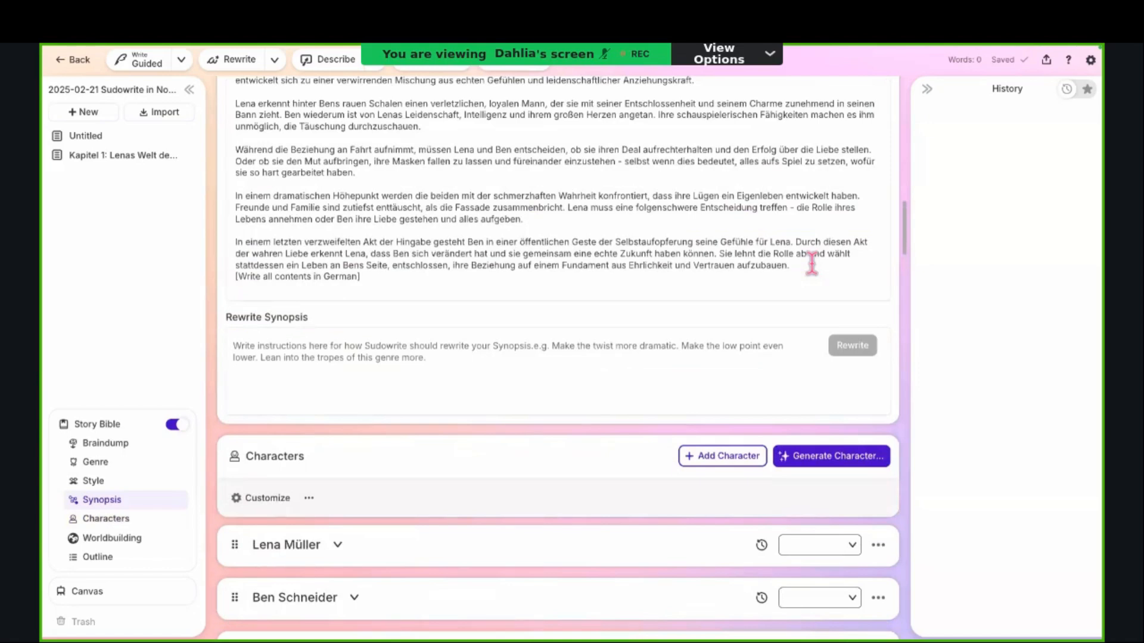
{"action": "scroll", "coordinate": [810, 264], "scroll_direction": "up", "scroll_amount": 20}
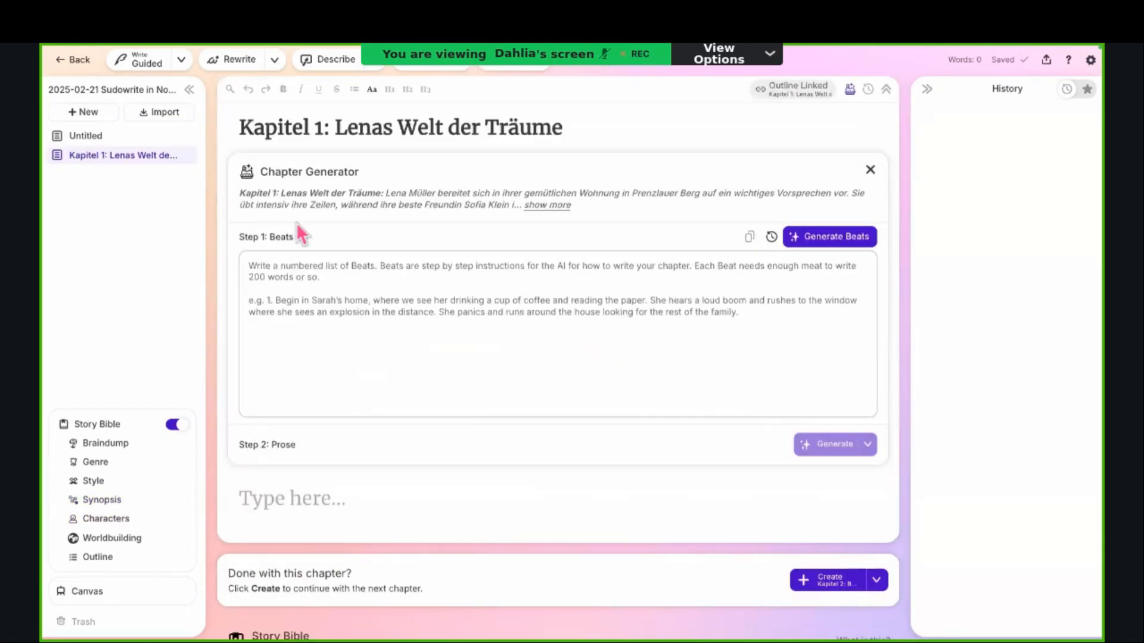
{"action": "left_click", "coordinate": [469, 369]}
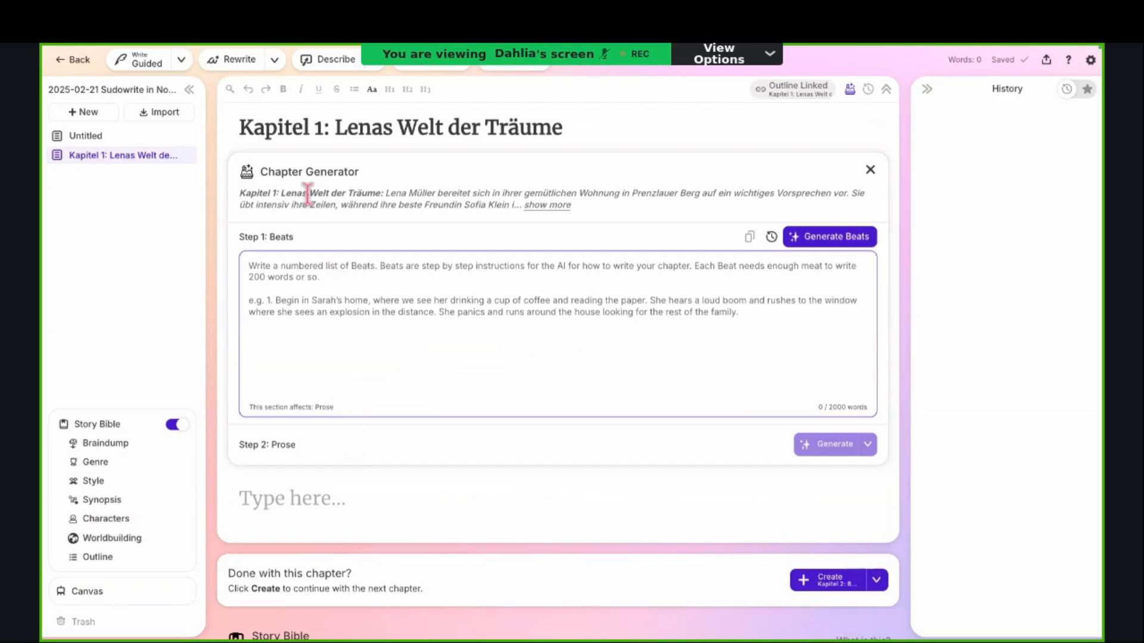
Step: Check the write modes, choose Guided, and inspect its instruction field for telling Sudowrite what should come next
{"action": "left_click", "coordinate": [182, 61]}
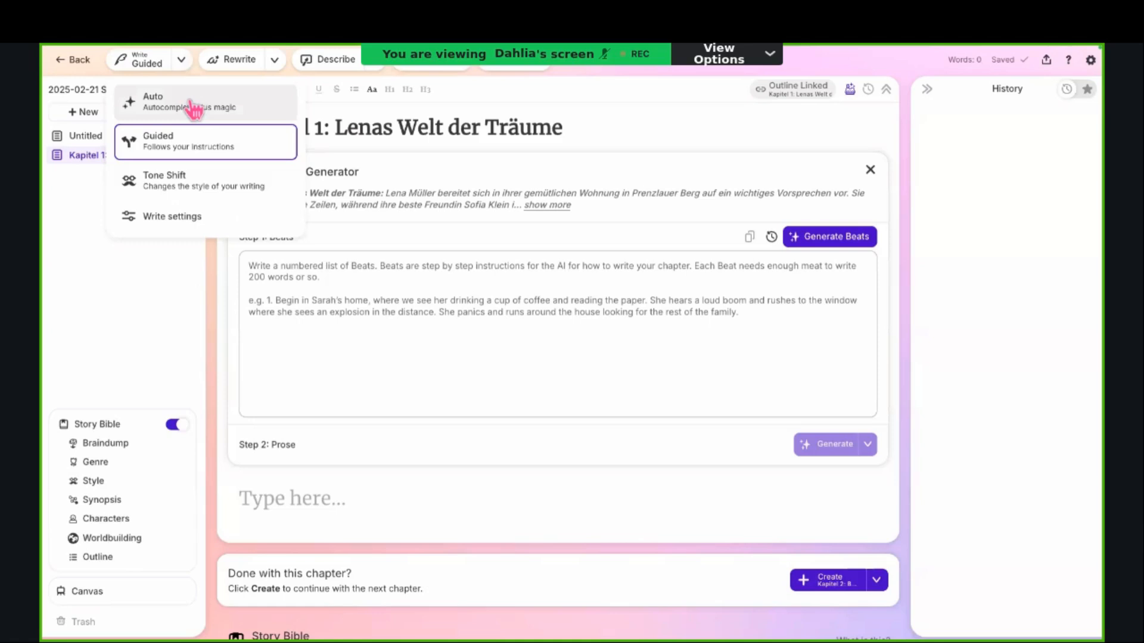
{"action": "left_click", "coordinate": [184, 156]}
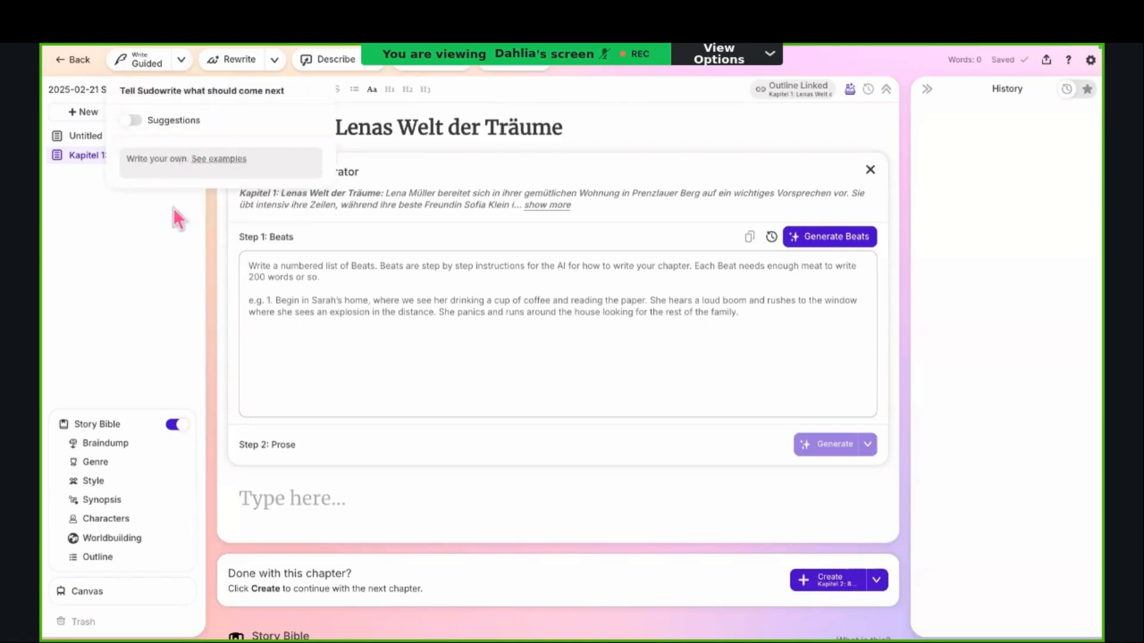
{"action": "left_click", "coordinate": [146, 158]}
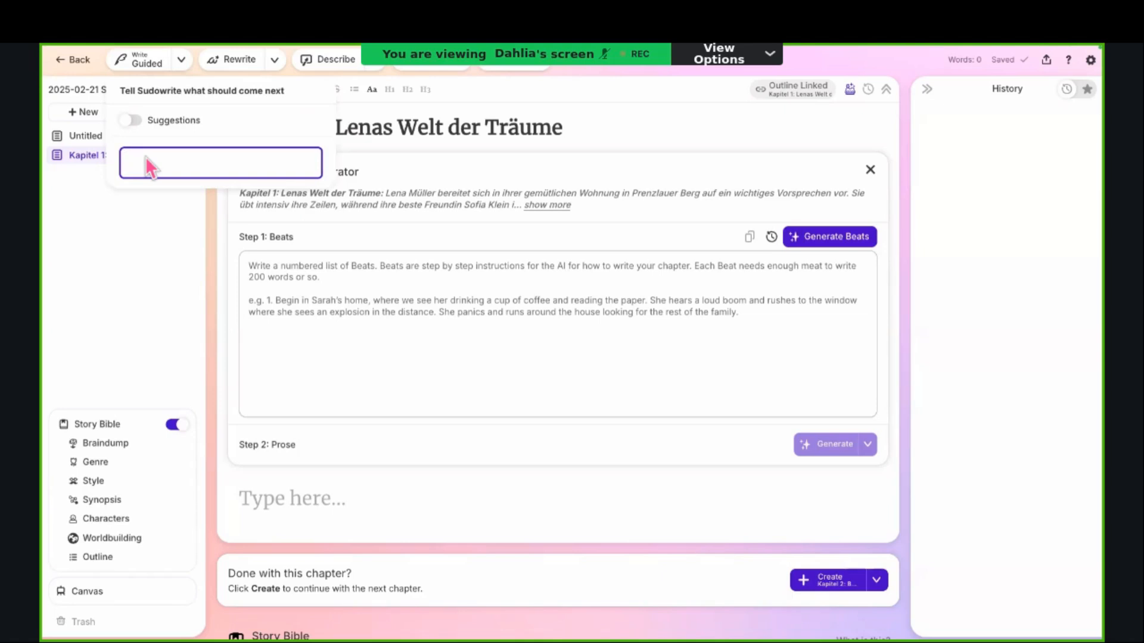
{"action": "left_click", "coordinate": [266, 508]}
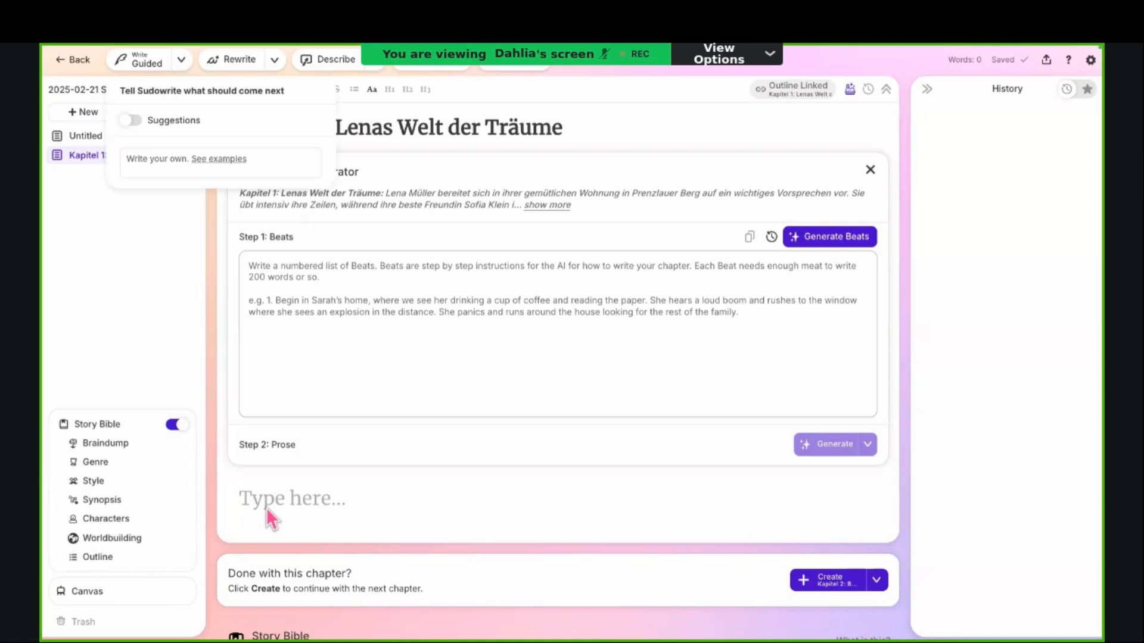
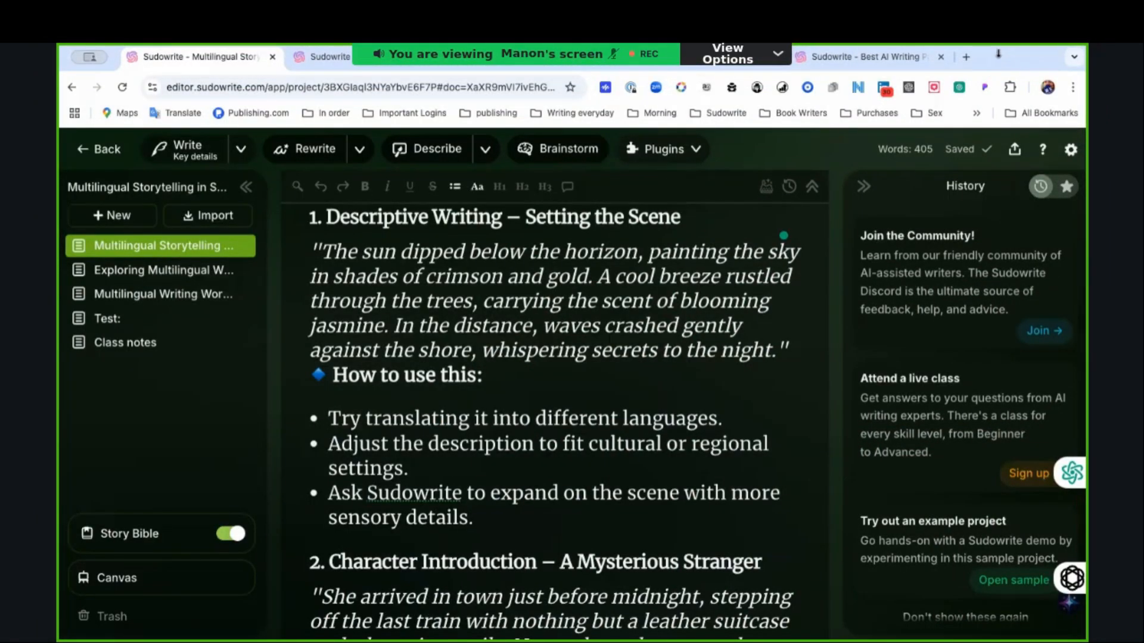
{"action": "left_click_drag", "start_coordinate": [996, 53], "coordinate": [1082, 467]}
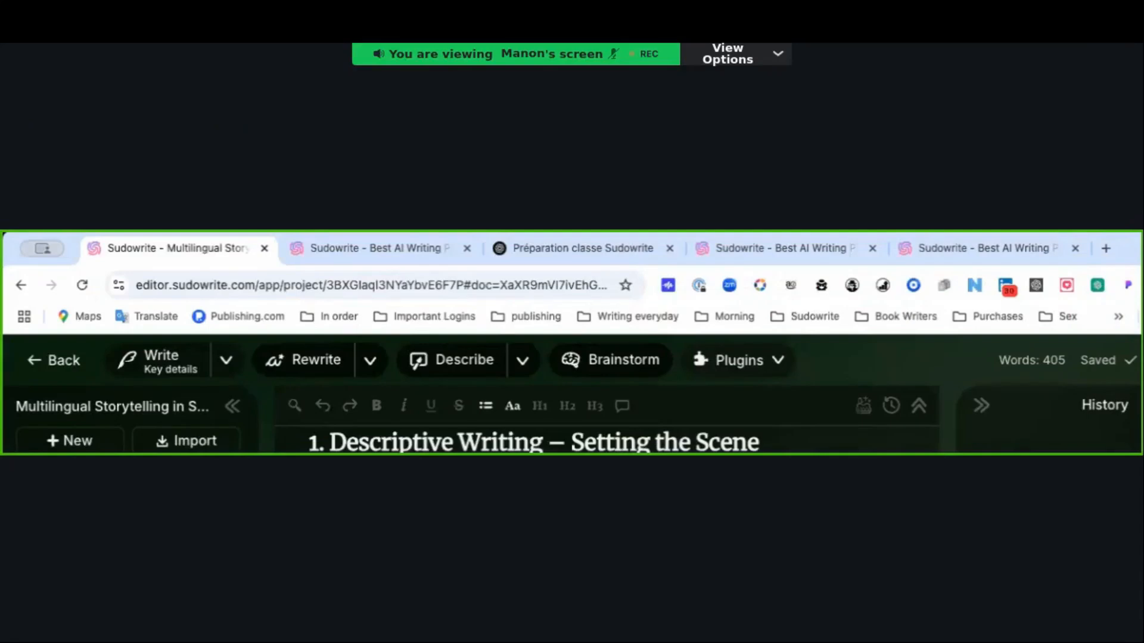
Step: Look through the Multilingual Storytelling document's descriptive, character and dialogue samples and their suggested uses
{"action": "left_click_drag", "start_coordinate": [1135, 248], "coordinate": [1011, 50]}
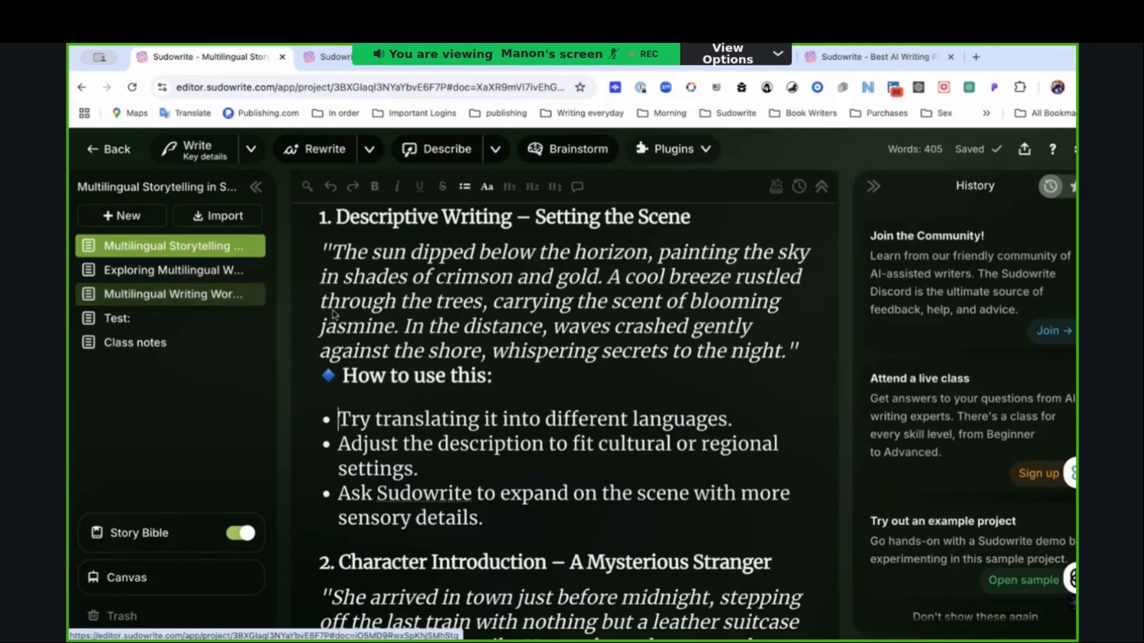
{"action": "scroll", "coordinate": [415, 326], "scroll_direction": "down", "scroll_amount": 1}
{"action": "scroll", "coordinate": [415, 326], "scroll_direction": "up", "scroll_amount": 1}
{"action": "scroll", "coordinate": [414, 327], "scroll_direction": "down", "scroll_amount": 4}
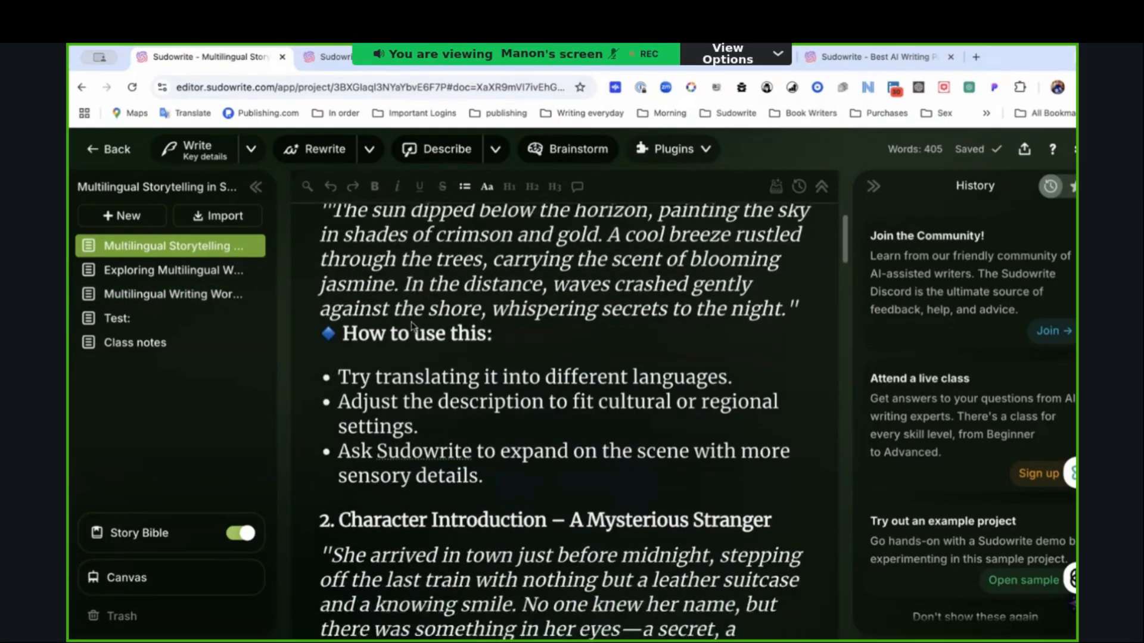
{"action": "scroll", "coordinate": [414, 324], "scroll_direction": "down", "scroll_amount": 12}
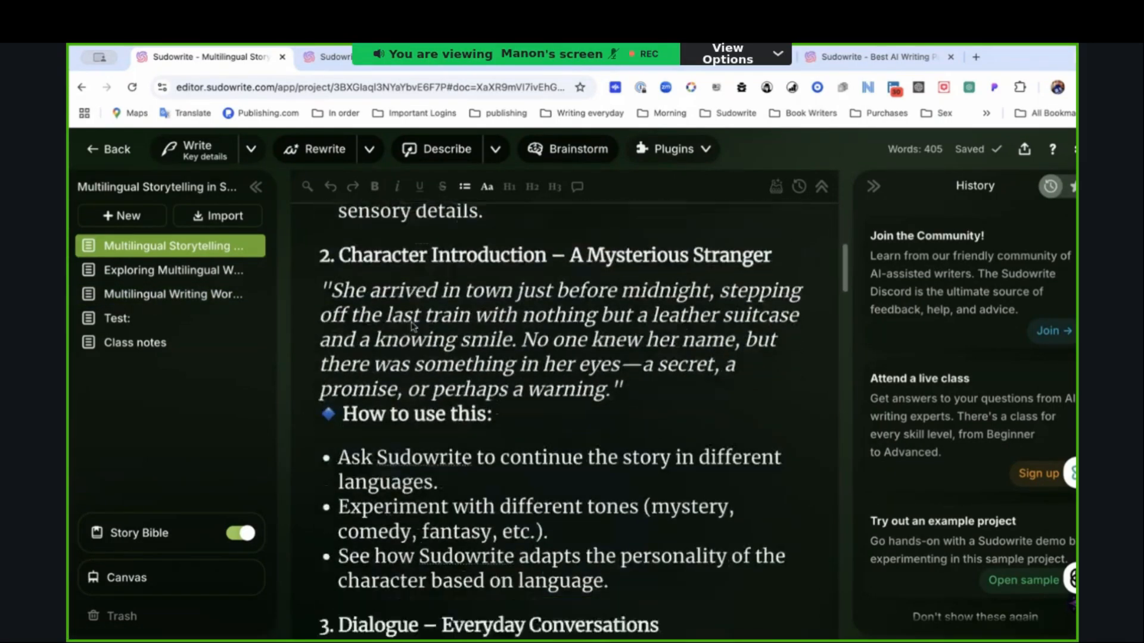
{"action": "scroll", "coordinate": [411, 324], "scroll_direction": "down", "scroll_amount": 5}
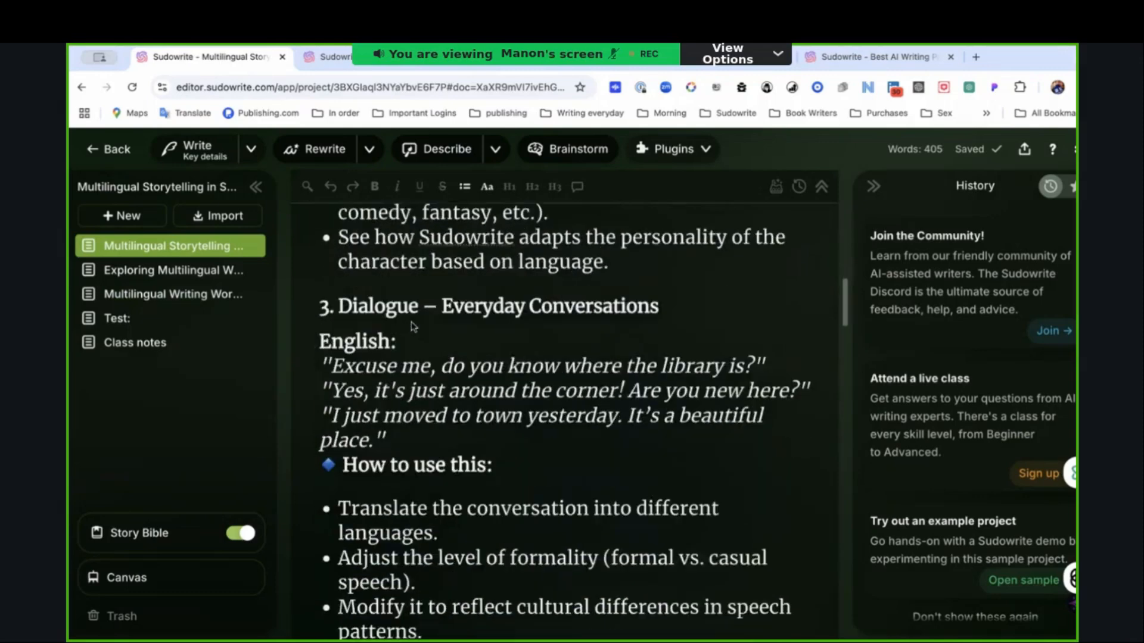
{"action": "scroll", "coordinate": [413, 326], "scroll_direction": "up", "scroll_amount": 2}
{"action": "scroll", "coordinate": [413, 326], "scroll_direction": "up", "scroll_amount": 15}
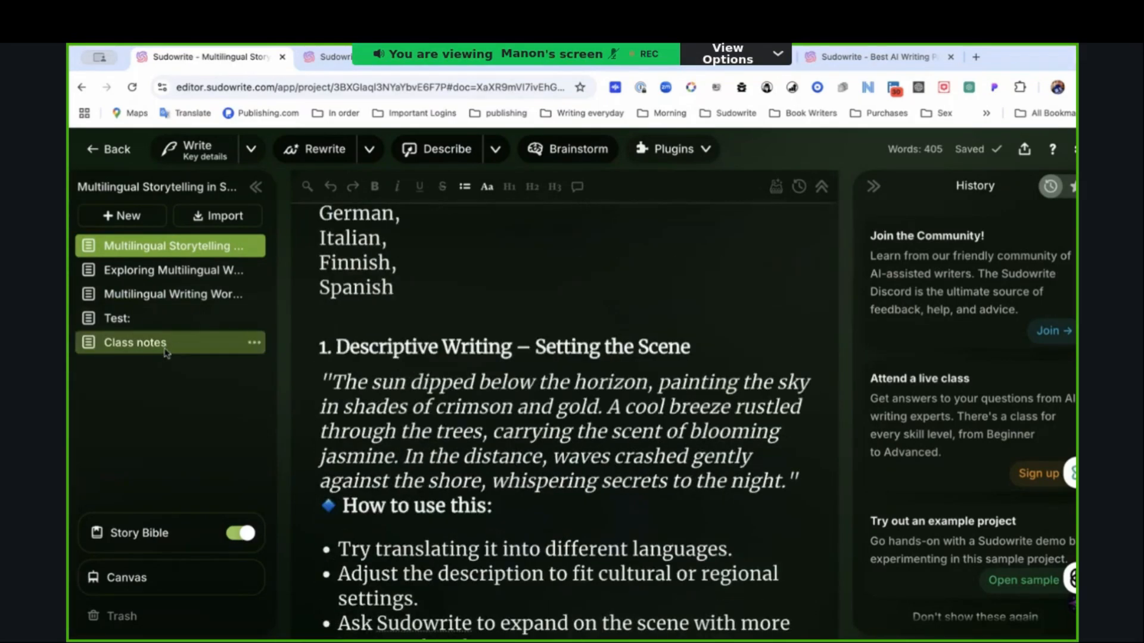
Step: Open the Test document and look over its French village prompt and the Basic and DeepSeek versions
{"action": "left_click", "coordinate": [119, 324]}
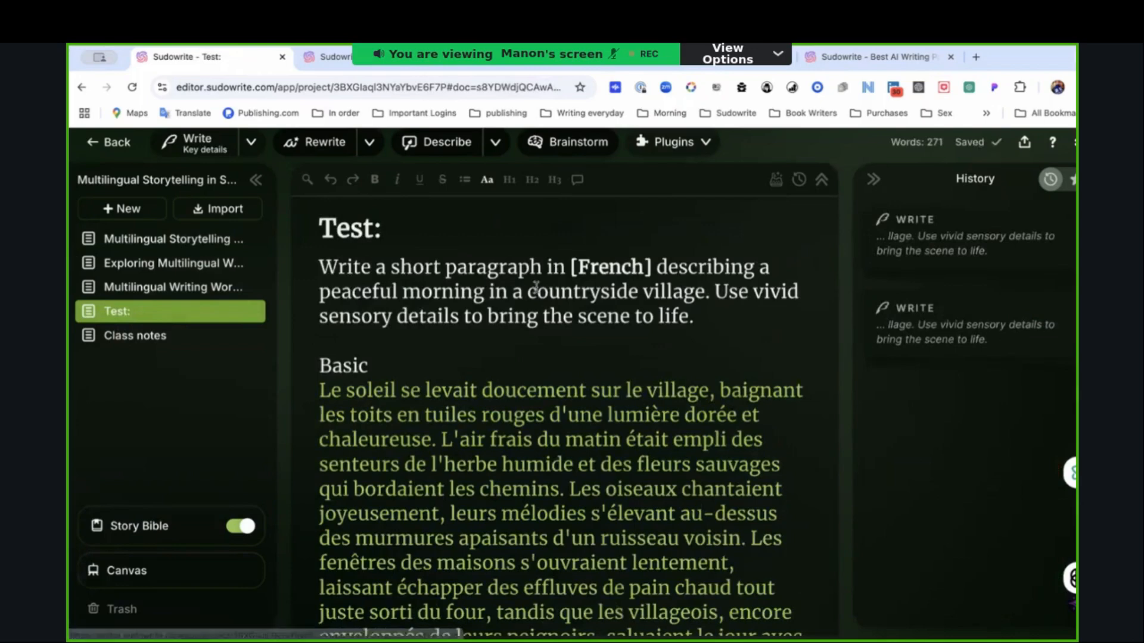
{"action": "scroll", "coordinate": [295, 224], "scroll_direction": "down", "scroll_amount": 5}
{"action": "scroll", "coordinate": [405, 295], "scroll_direction": "up", "scroll_amount": 4}
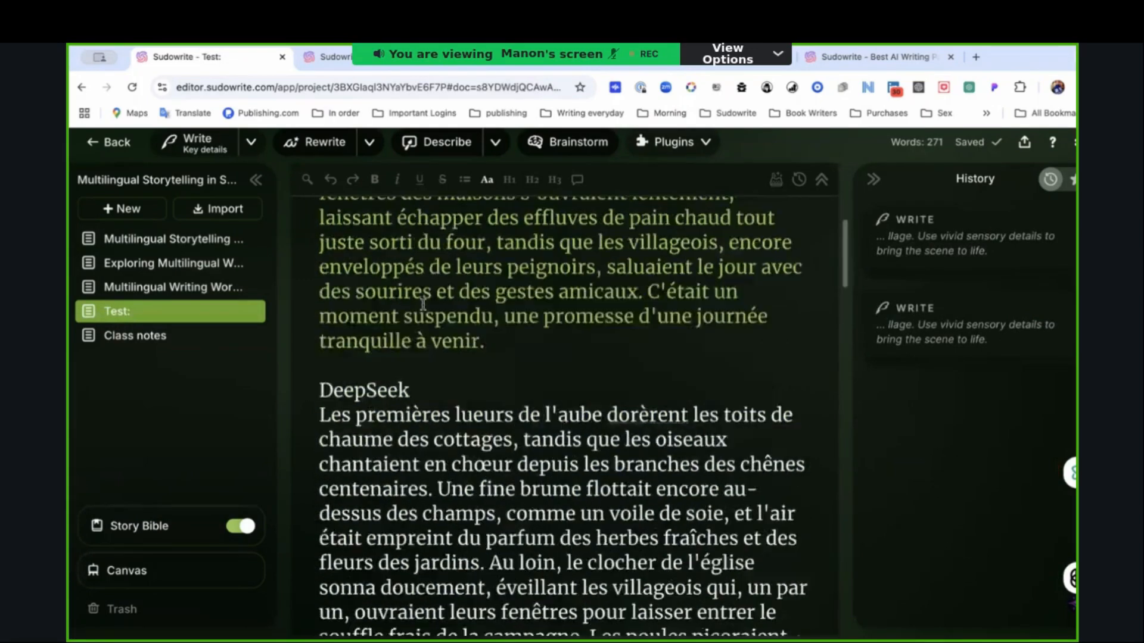
{"action": "scroll", "coordinate": [421, 305], "scroll_direction": "up", "scroll_amount": 3}
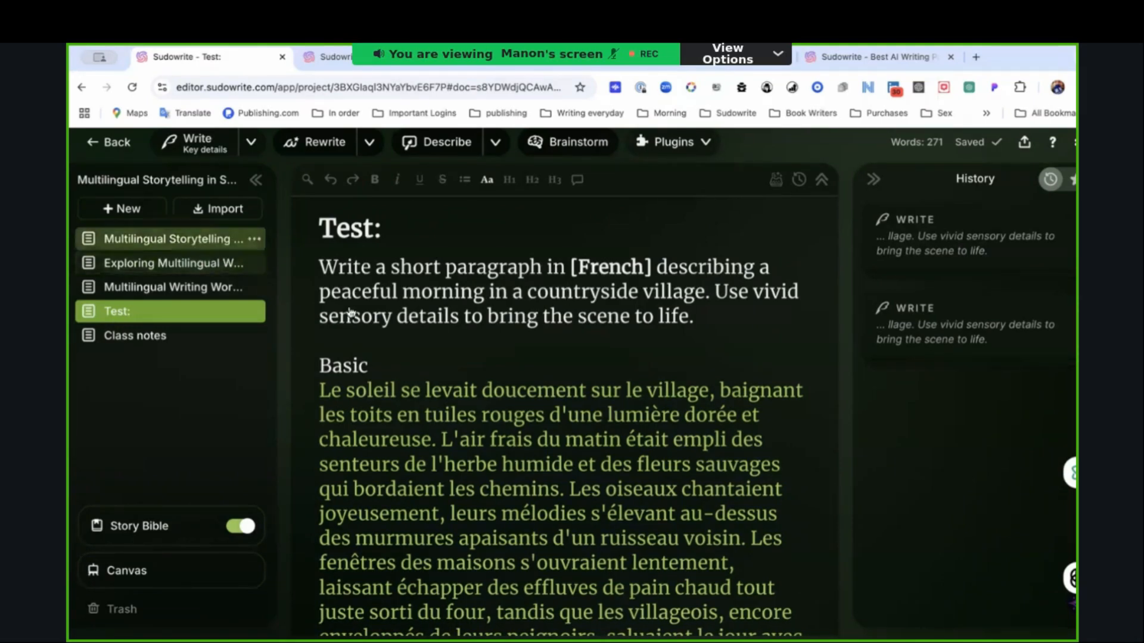
Step: Return to the Multilingual Storytelling document and examine the Descriptive Writing sample and its suggested uses
{"action": "left_click", "coordinate": [201, 246]}
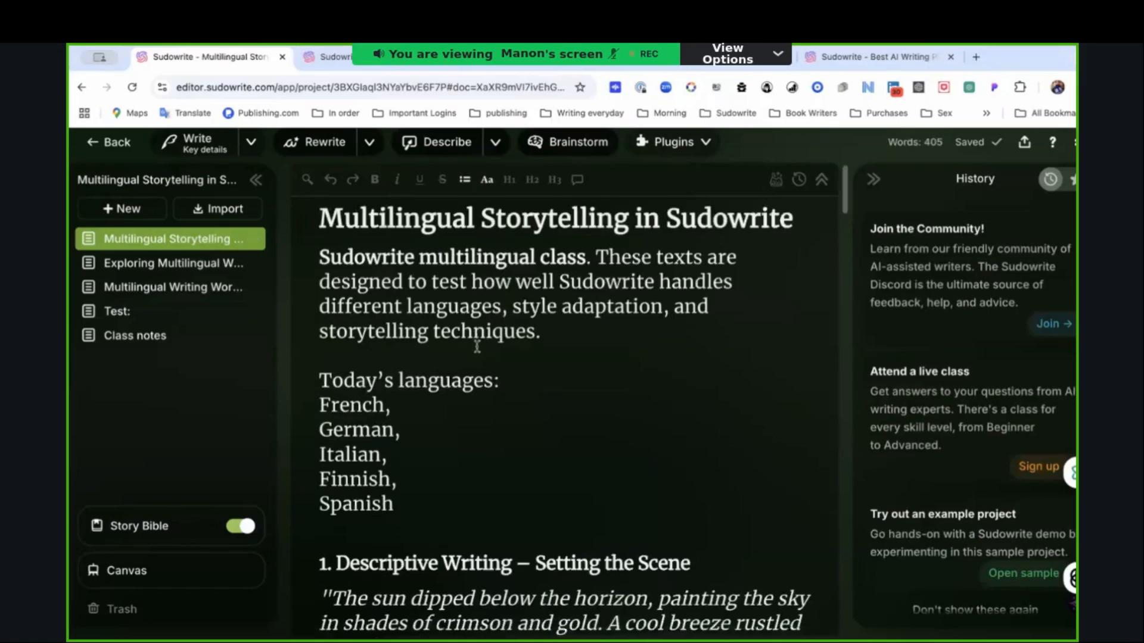
{"action": "scroll", "coordinate": [476, 346], "scroll_direction": "down", "scroll_amount": 5}
{"action": "scroll", "coordinate": [476, 345], "scroll_direction": "down", "scroll_amount": 6}
{"action": "scroll", "coordinate": [477, 345], "scroll_direction": "up", "scroll_amount": 4}
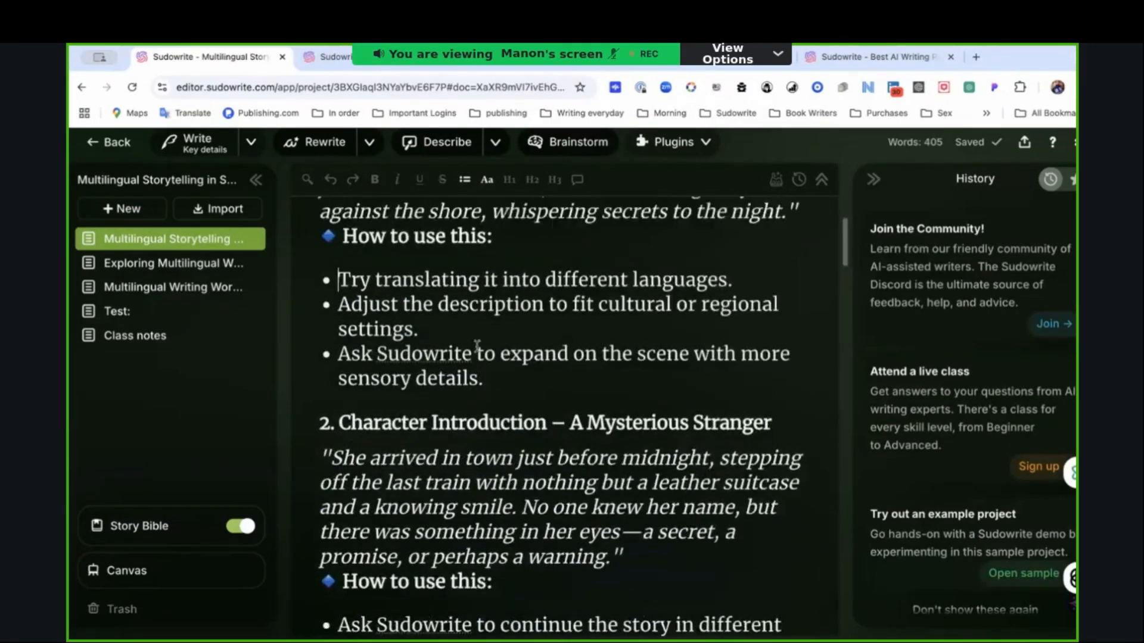
{"action": "scroll", "coordinate": [476, 346], "scroll_direction": "up", "scroll_amount": 1}
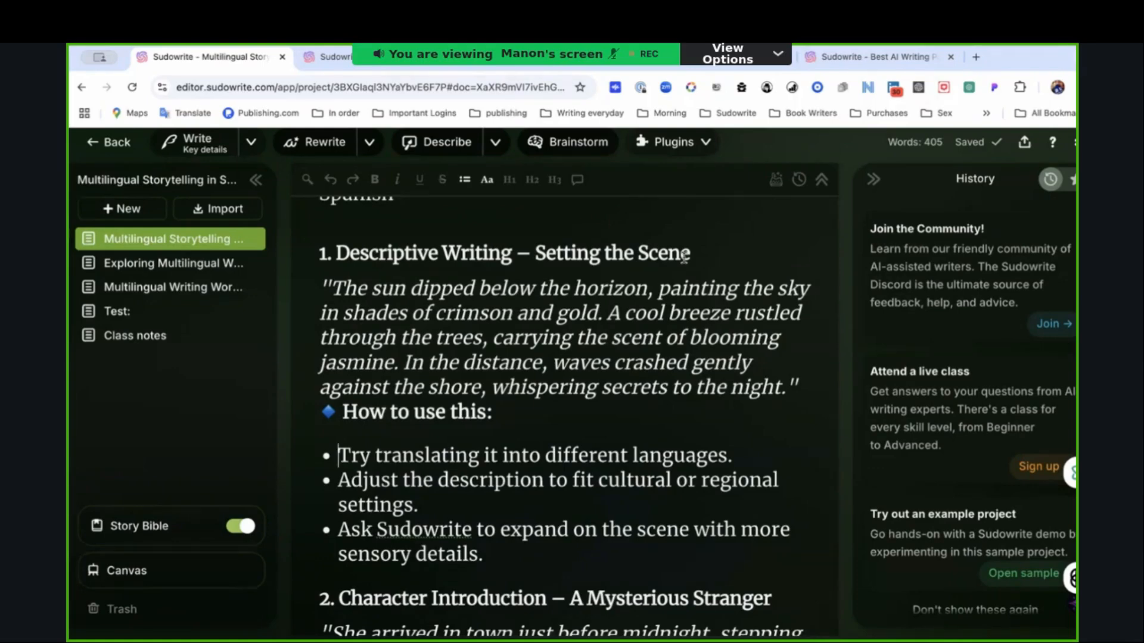
{"action": "scroll", "coordinate": [614, 388], "scroll_direction": "down", "scroll_amount": 3}
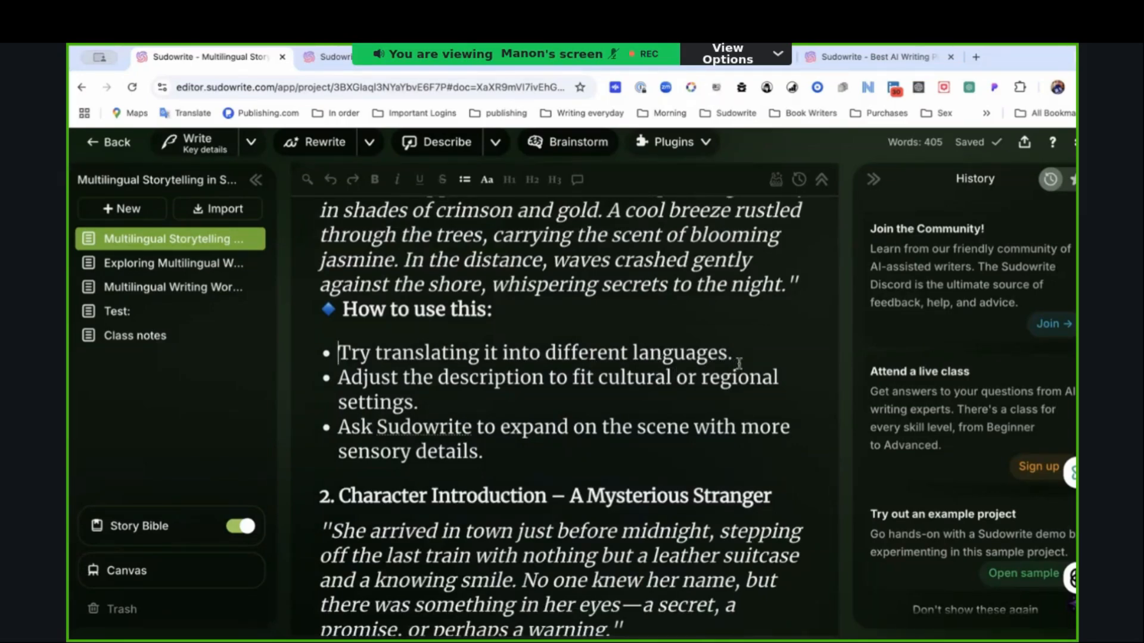
{"action": "scroll", "coordinate": [738, 364], "scroll_direction": "up", "scroll_amount": 3}
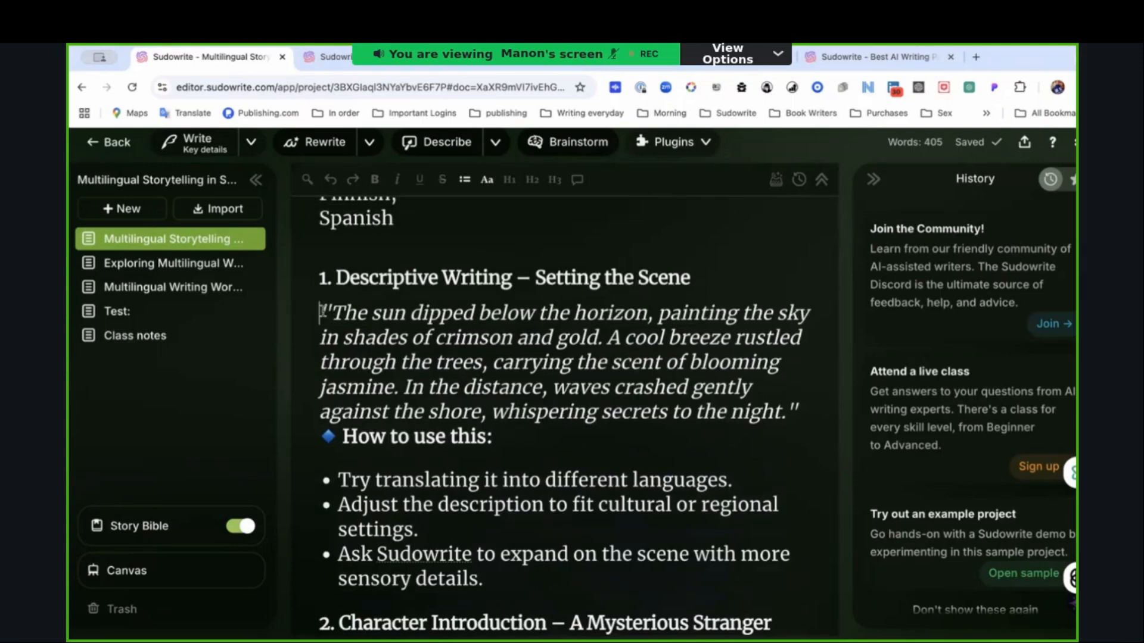
Step: Select the sunset passage under Descriptive Writing and draft the Quick Chat request "write all content in french" for it
{"action": "left_click_drag", "start_coordinate": [322, 311], "coordinate": [816, 411]}
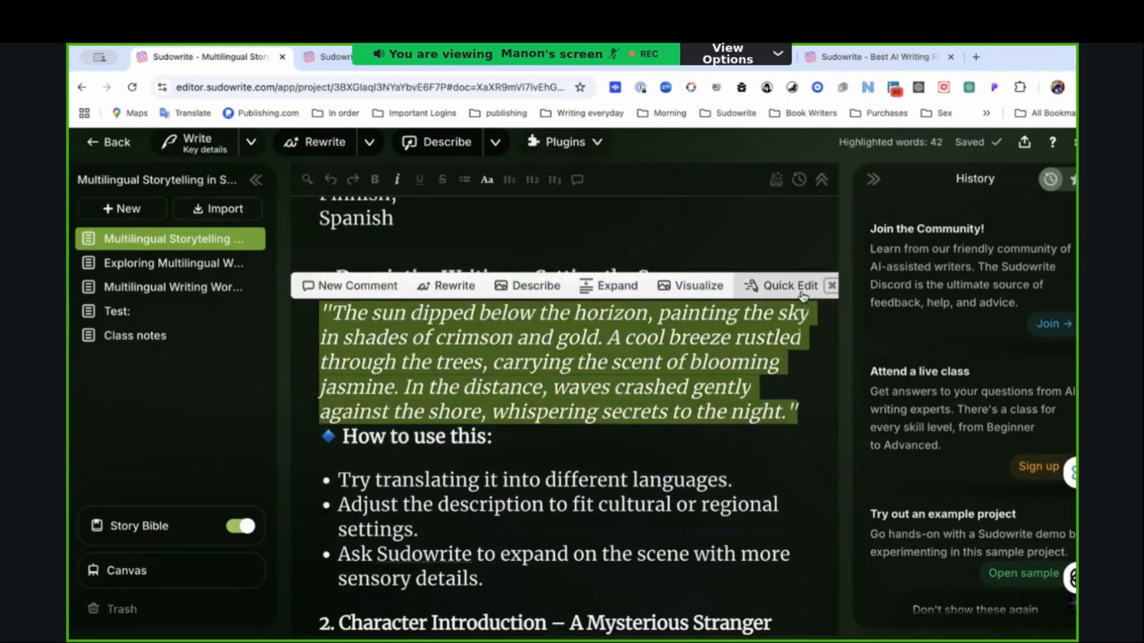
{"action": "left_click", "coordinate": [783, 294]}
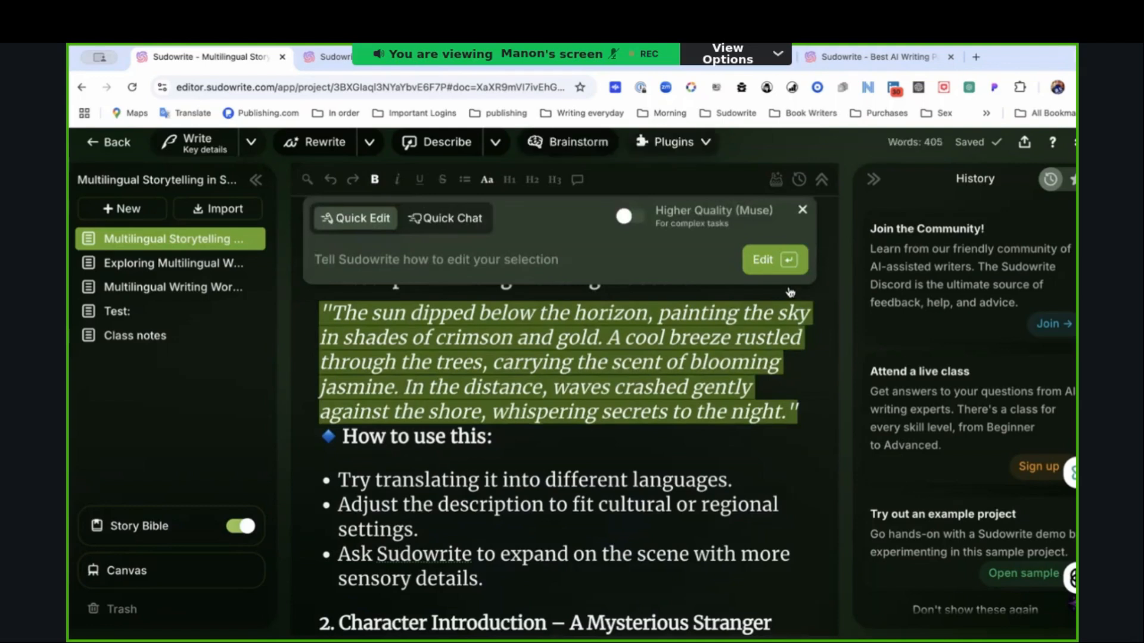
{"action": "left_click", "coordinate": [455, 219]}
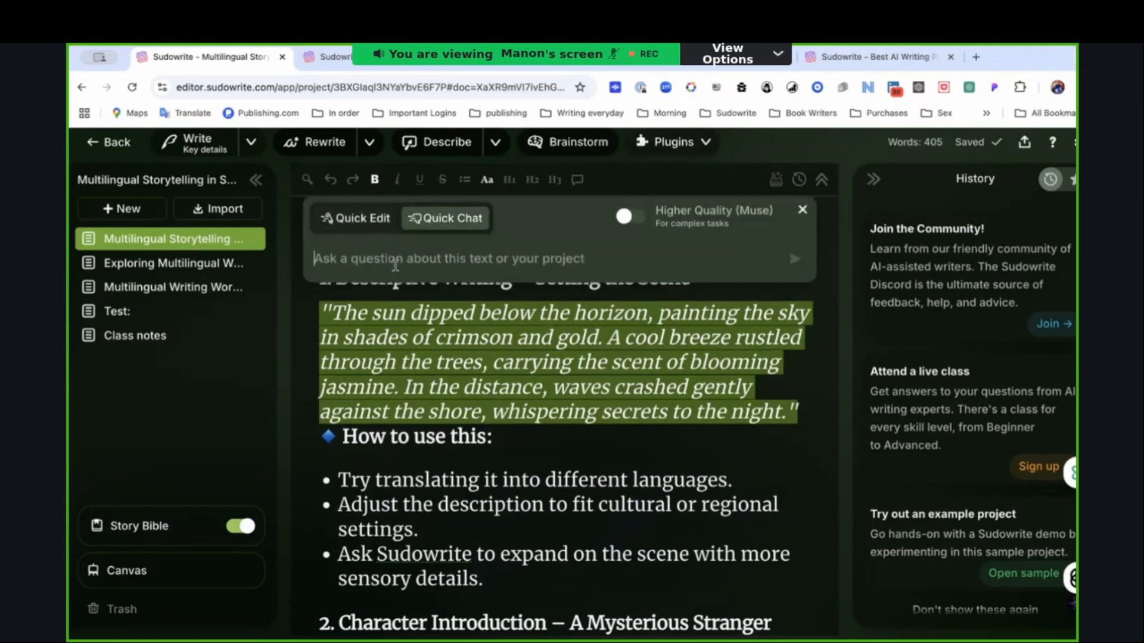
{"action": "type", "text": "w"}
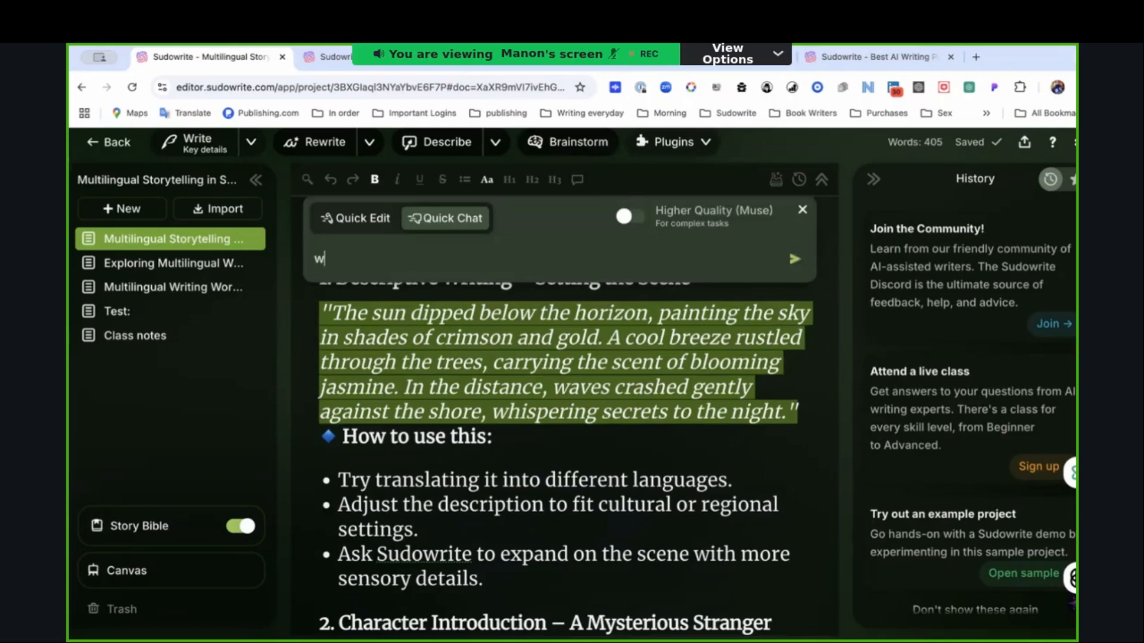
{"action": "type", "text": "rite all content in"}
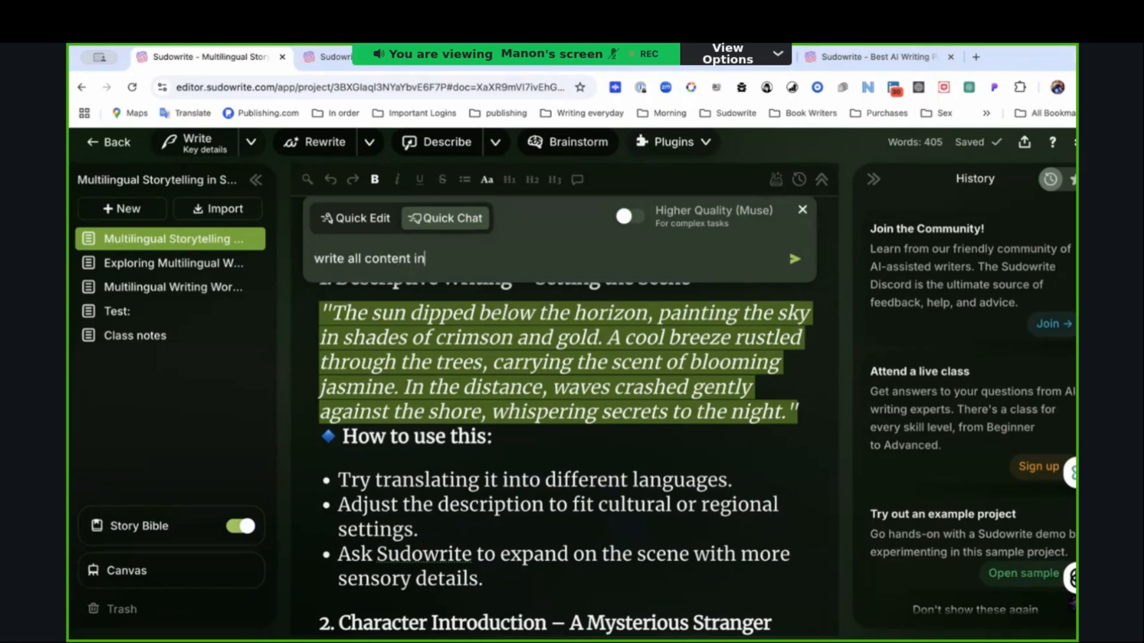
{"action": "type", "text": " grench"}
{"action": "left_click", "coordinate": [436, 259]}
{"action": "key", "text": "BackSpace"}
{"action": "type", "text": "f"}
{"action": "right_click", "coordinate": [453, 337]}
{"action": "left_click", "coordinate": [460, 273]}
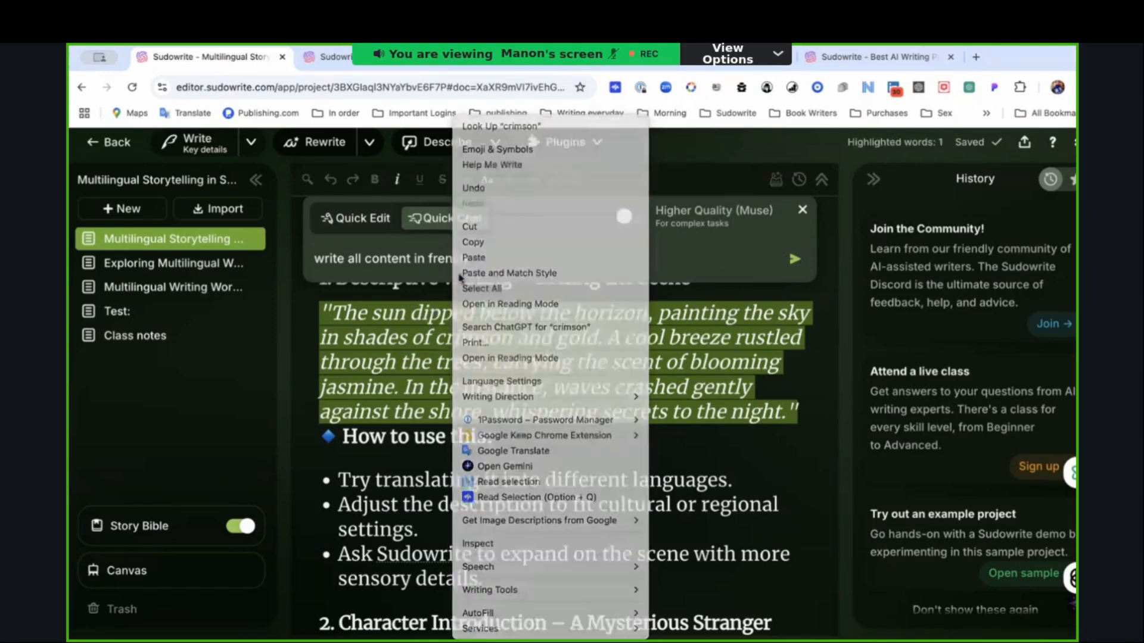
Step: Copy the Quick Chat request into the document above the sunset passage, enclosed as "[write all content in french]"
{"action": "left_click_drag", "start_coordinate": [478, 260], "coordinate": [318, 258]}
{"action": "key", "text": "ctrl+c"}
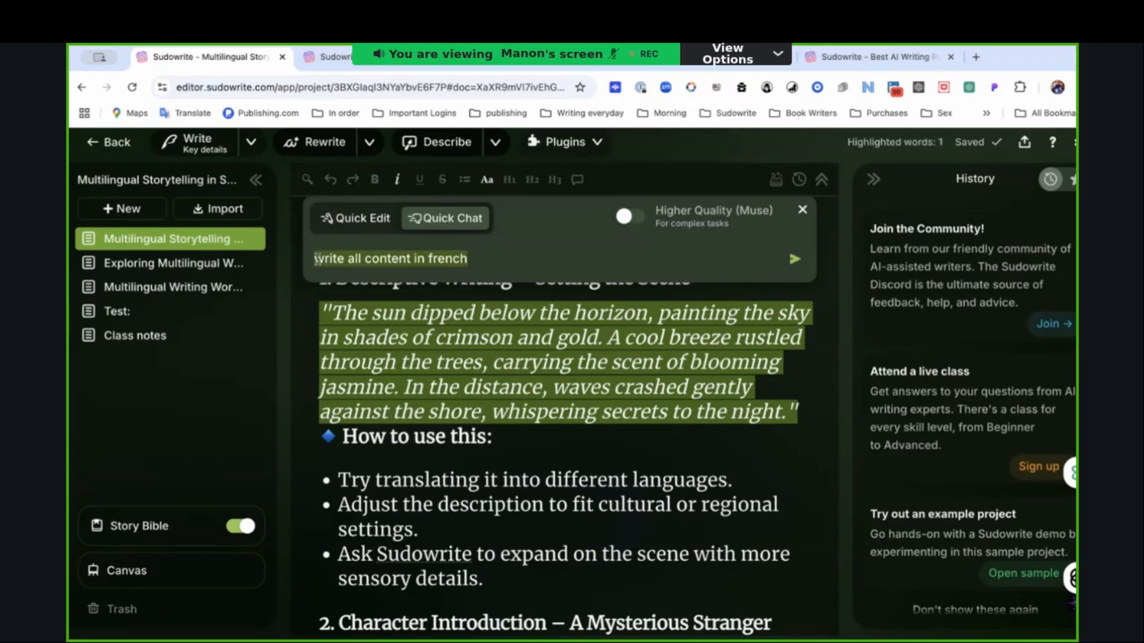
{"action": "left_click", "coordinate": [516, 338]}
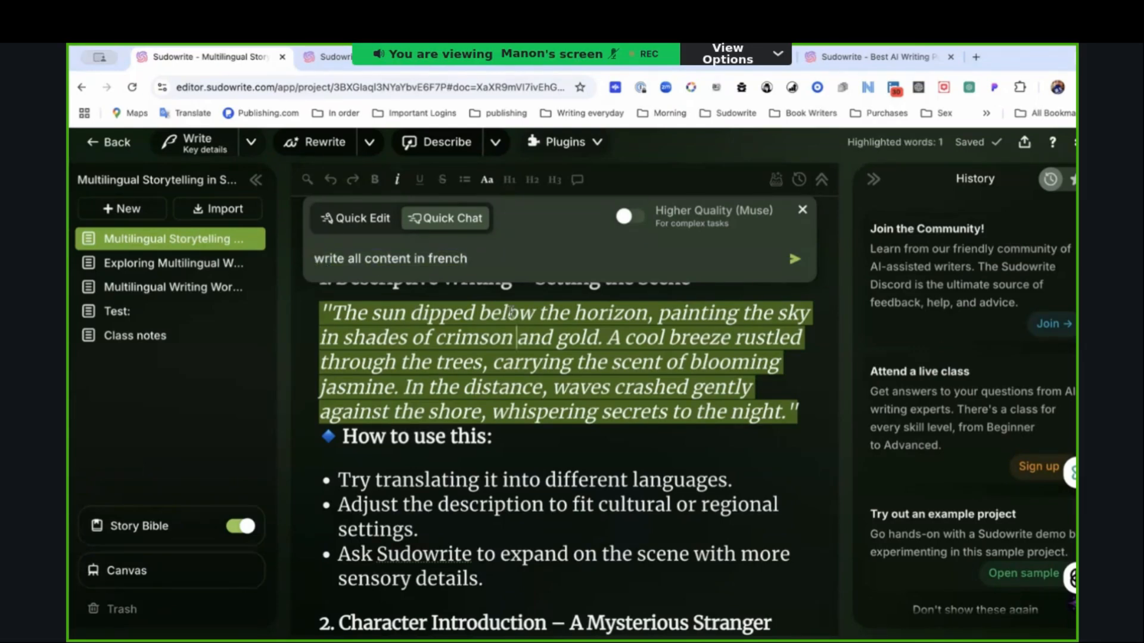
{"action": "left_click", "coordinate": [803, 209]}
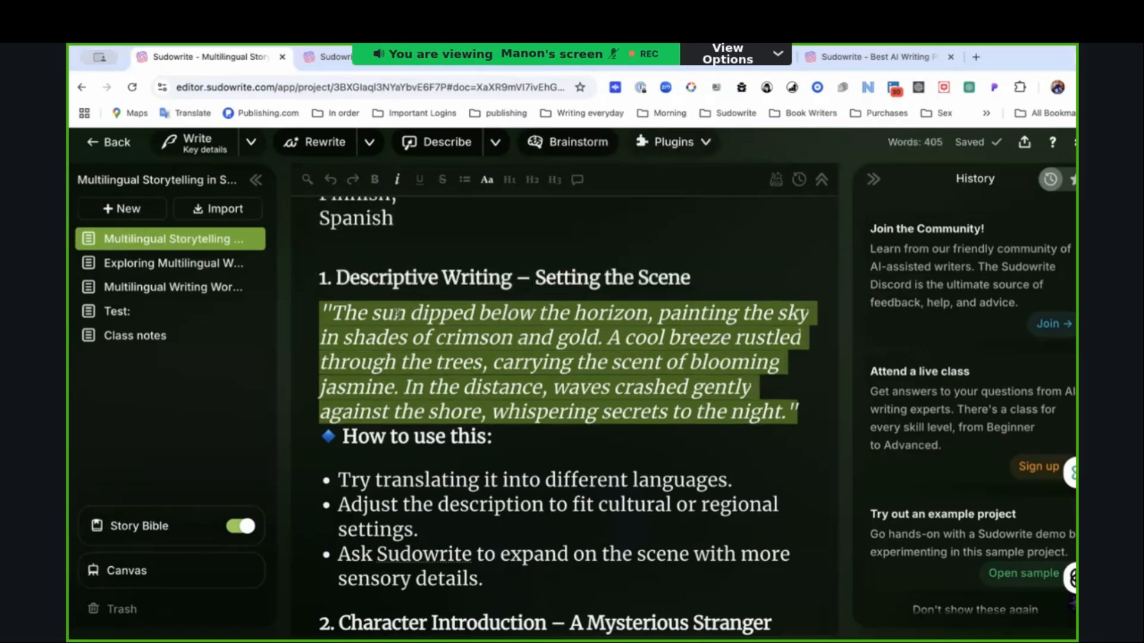
{"action": "left_click", "coordinate": [327, 320]}
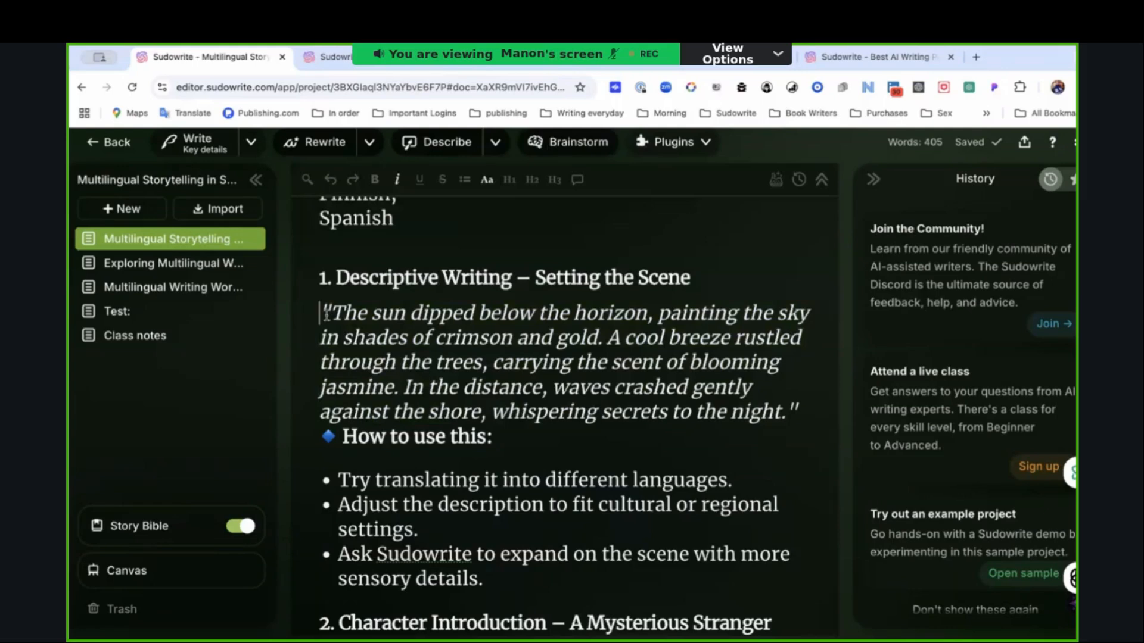
{"action": "key", "text": "ctrl+v"}
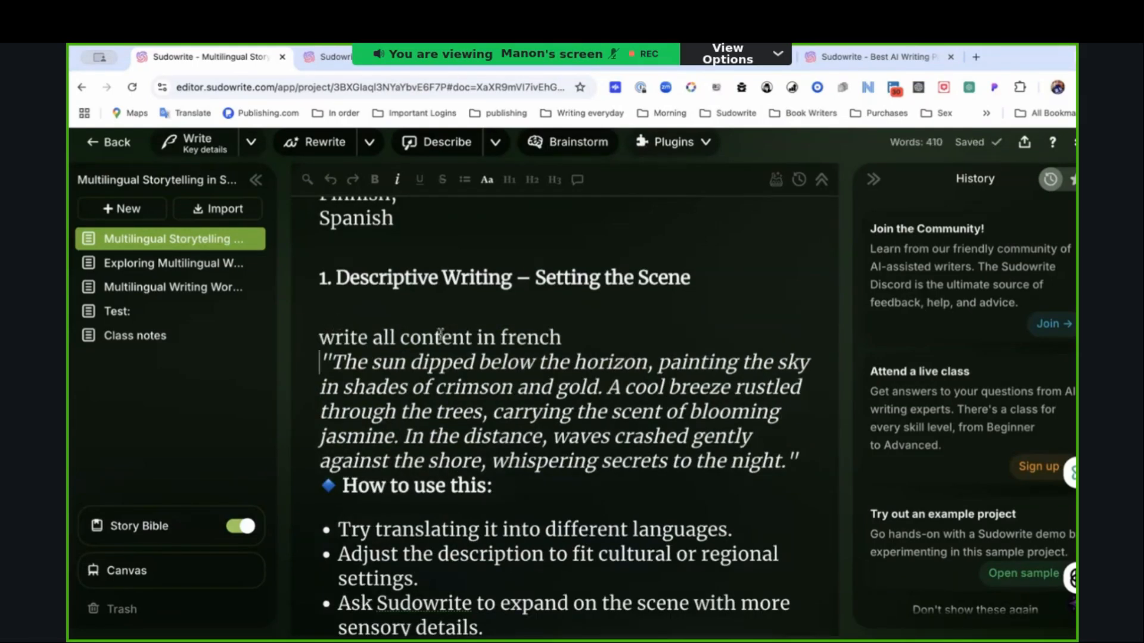
{"action": "left_click", "coordinate": [561, 337]}
{"action": "left_click", "coordinate": [320, 338]}
{"action": "type", "text": "["}
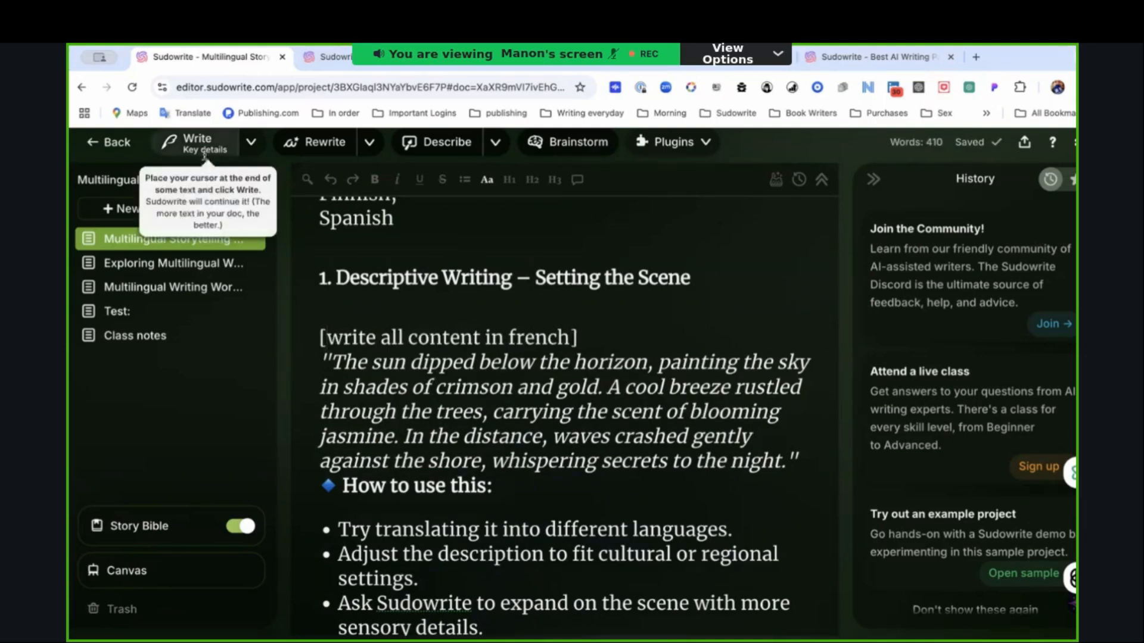
Step: Copy the bracketed French instruction with the sunset passage and submit both as a Quick Chat request
{"action": "left_click_drag", "start_coordinate": [321, 336], "coordinate": [821, 460]}
{"action": "key", "text": "ctrl+c"}
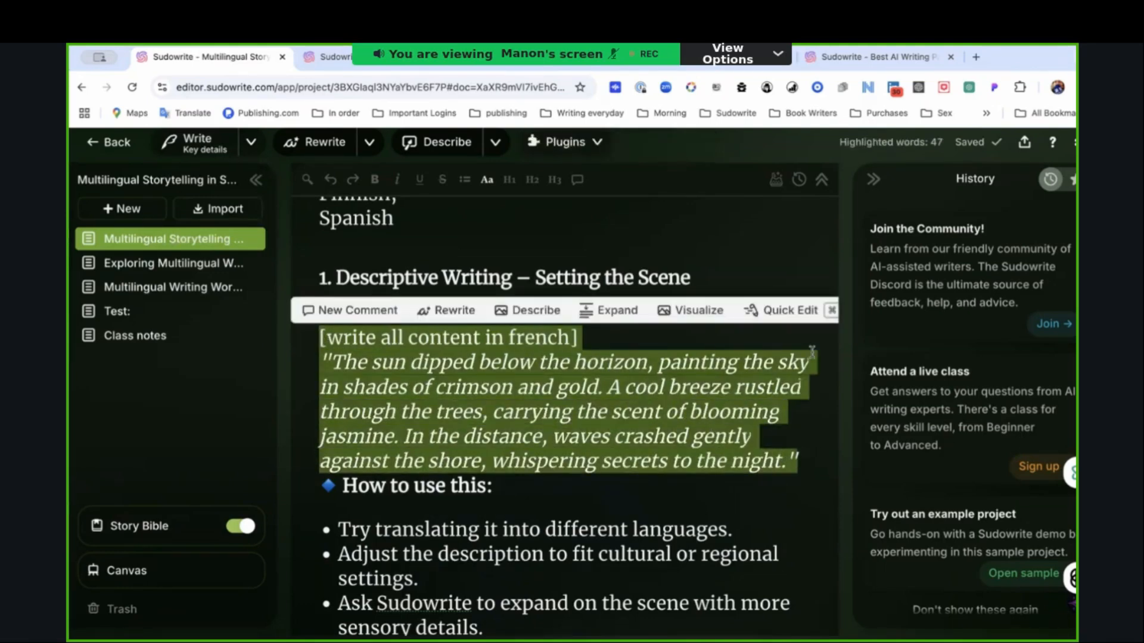
{"action": "left_click", "coordinate": [795, 311]}
{"action": "left_click", "coordinate": [441, 244]}
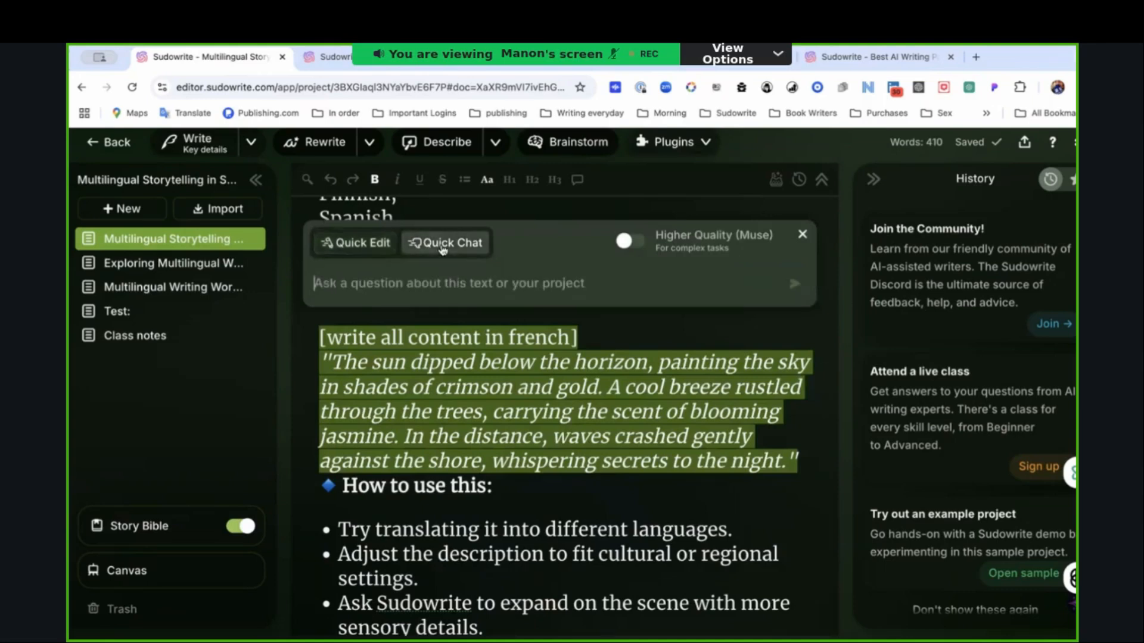
{"action": "key", "text": "ctrl+v"}
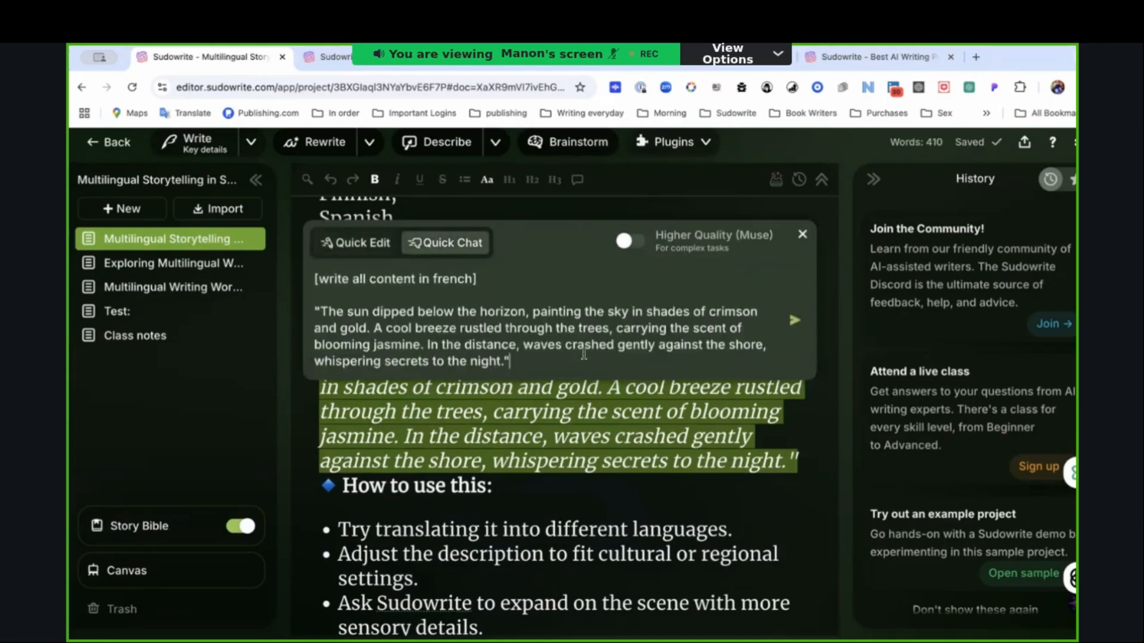
{"action": "key", "text": "Return"}
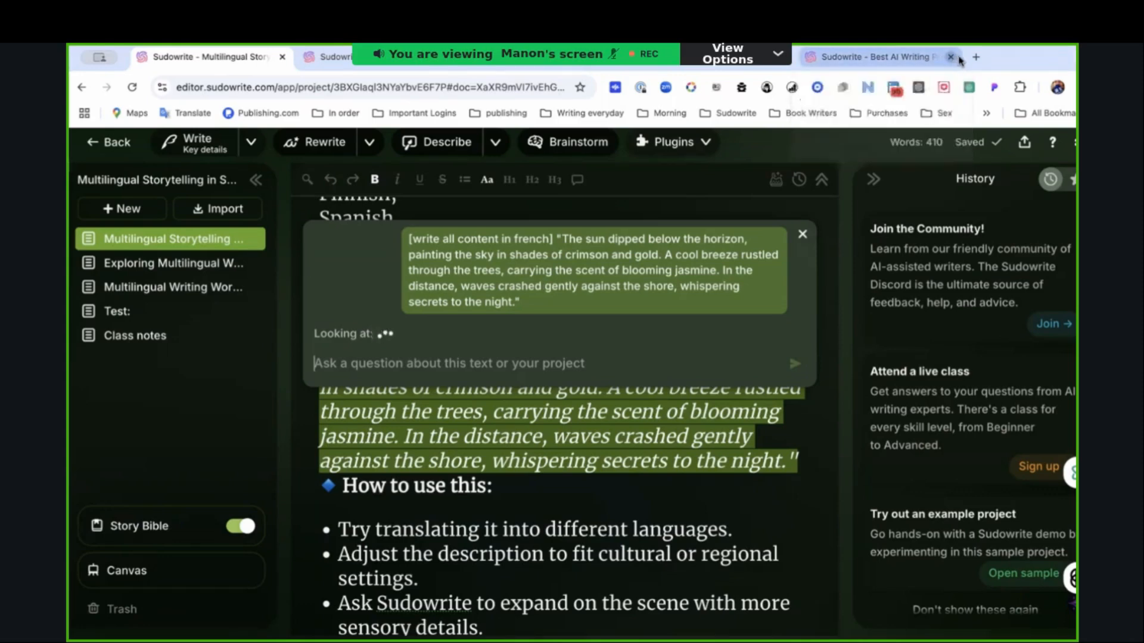
Step: Close the extra browser tabs and dismiss the Quick Chat over the sunset passage
{"action": "left_click", "coordinate": [953, 58]}
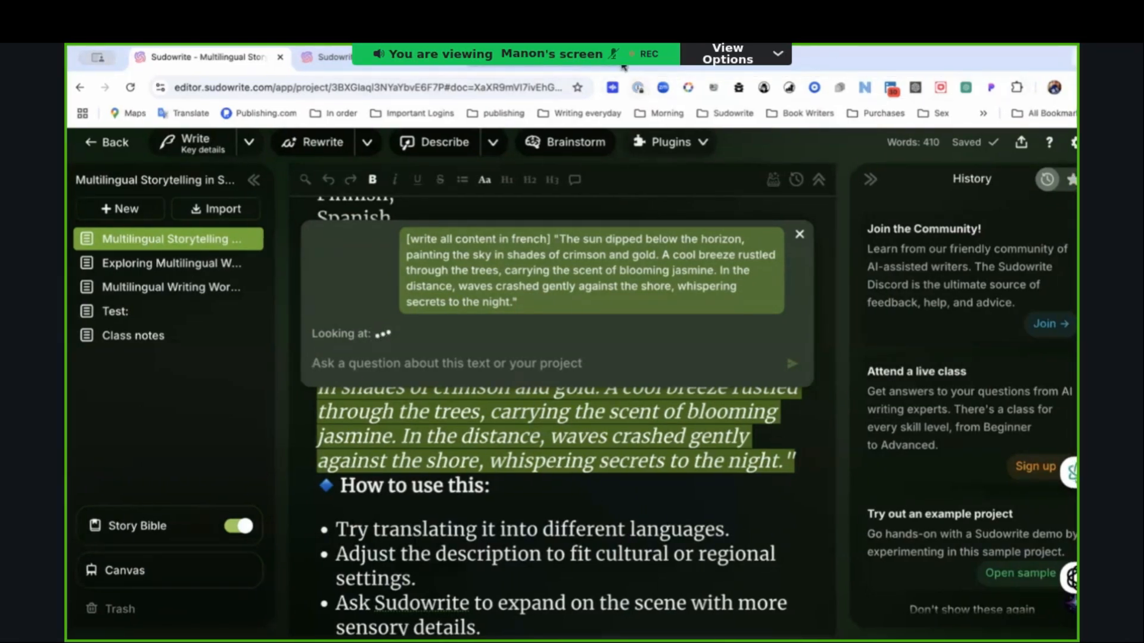
{"action": "left_click", "coordinate": [447, 57]}
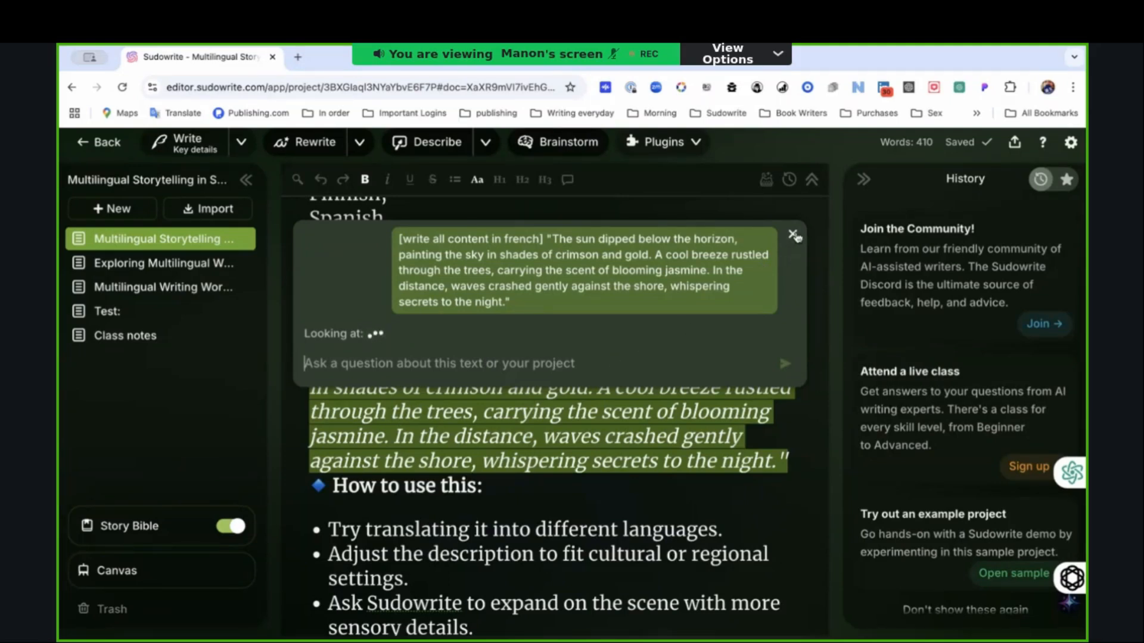
{"action": "left_click", "coordinate": [793, 235]}
{"action": "left_click", "coordinate": [615, 379]}
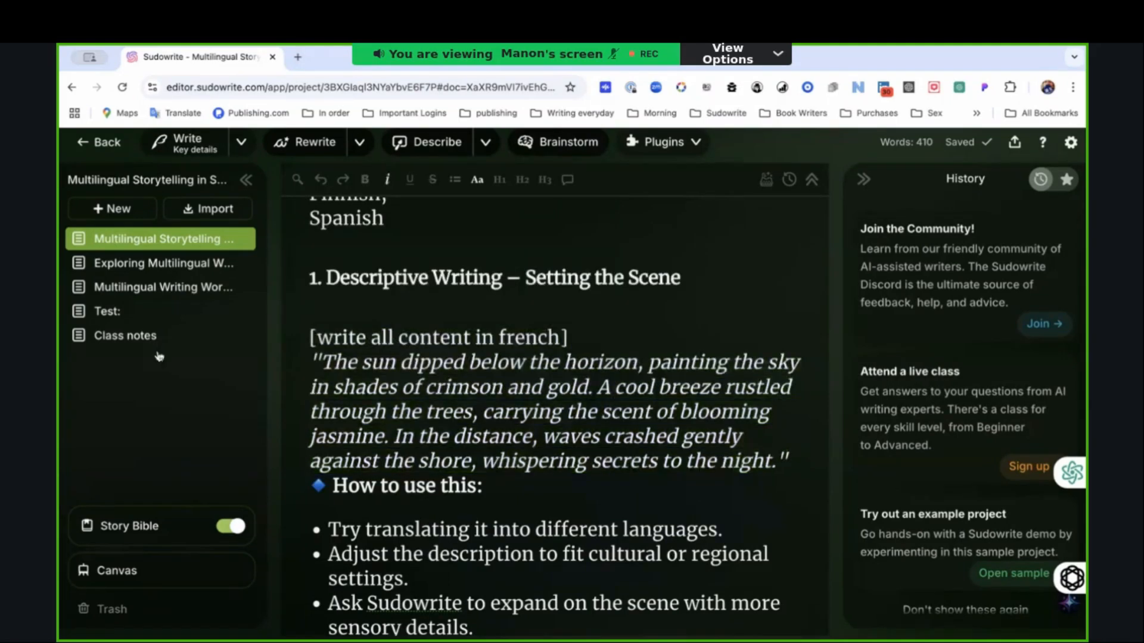
Step: Open the "Test:" document and add blank lines after its closing French paragraph
{"action": "left_click", "coordinate": [121, 216]}
{"action": "left_click", "coordinate": [121, 217]}
{"action": "left_click", "coordinate": [121, 217]}
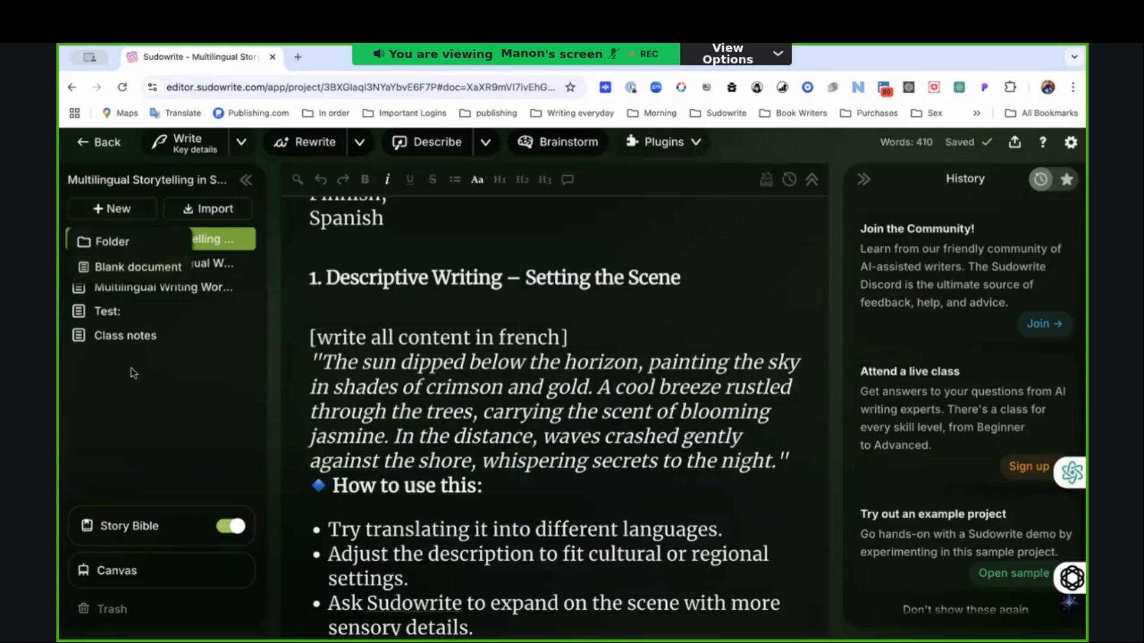
{"action": "left_click", "coordinate": [133, 340]}
{"action": "left_click", "coordinate": [102, 320]}
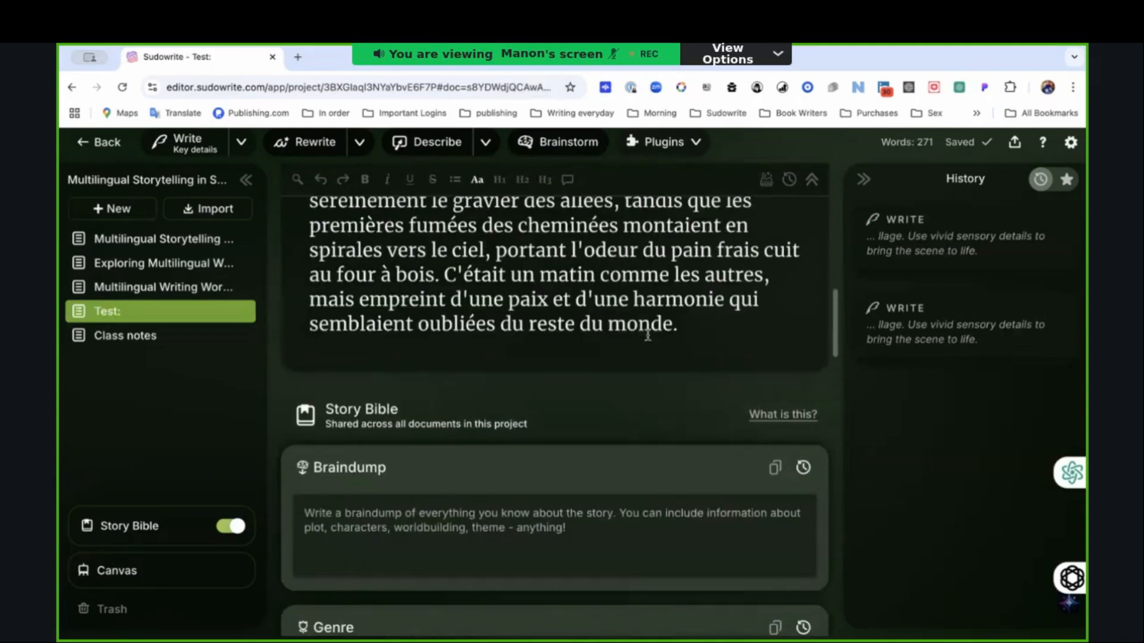
{"action": "left_click", "coordinate": [682, 324]}
{"action": "key", "text": "Return"}
{"action": "key", "text": "Return"}
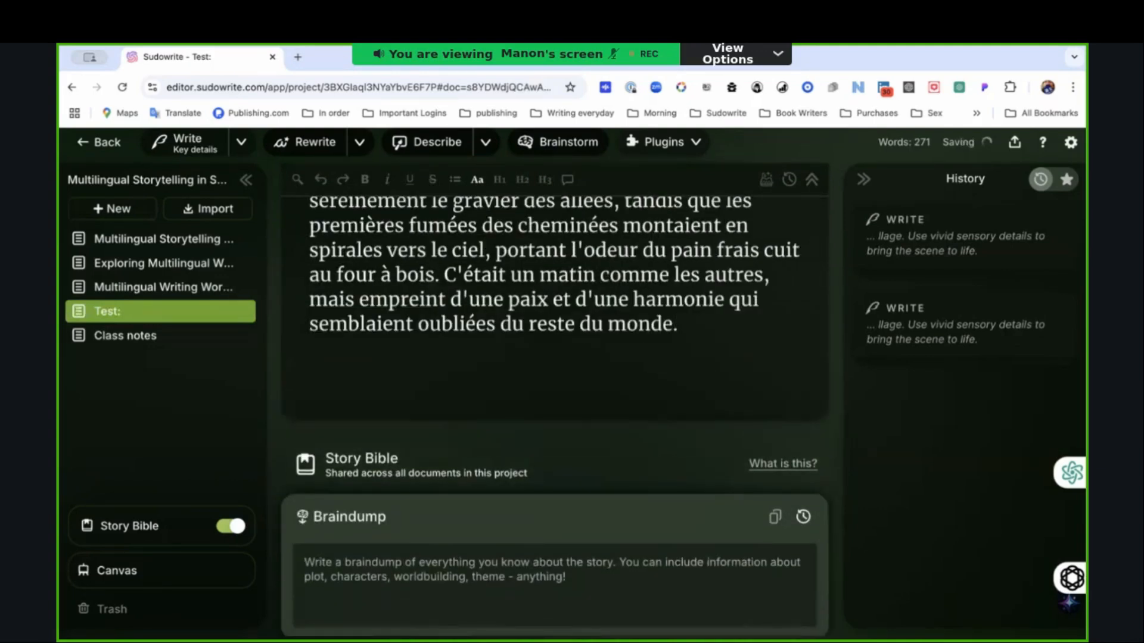
Step: Try submitting the copied French instruction and sunset passage as a Quick Chat request, and dismiss the chat
{"action": "key", "text": "ctrl+k"}
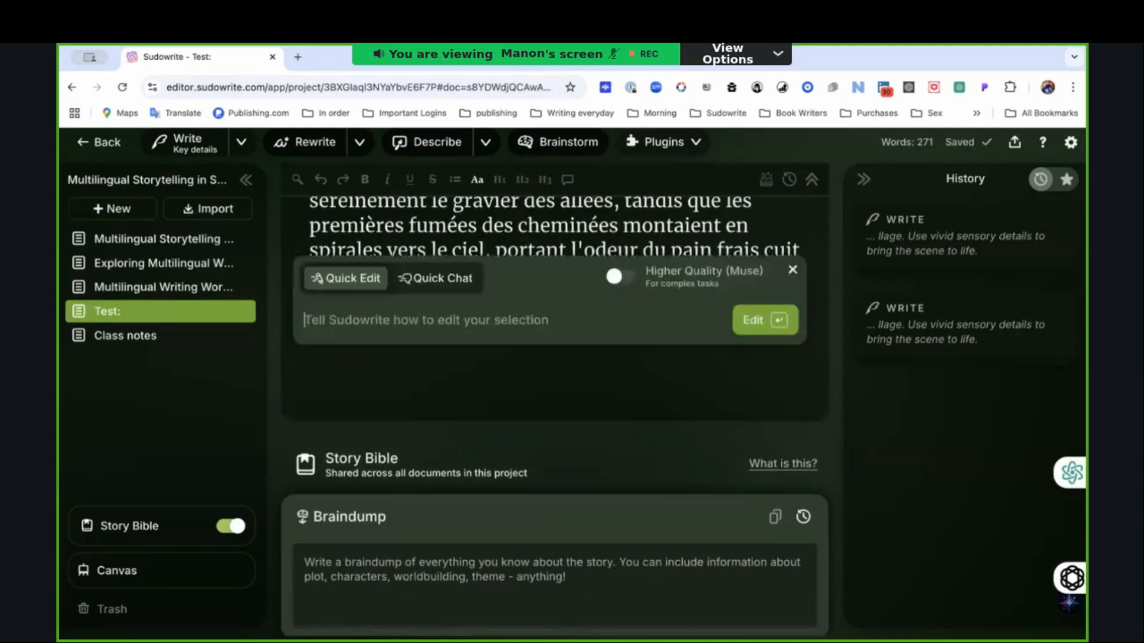
{"action": "left_click", "coordinate": [414, 280]}
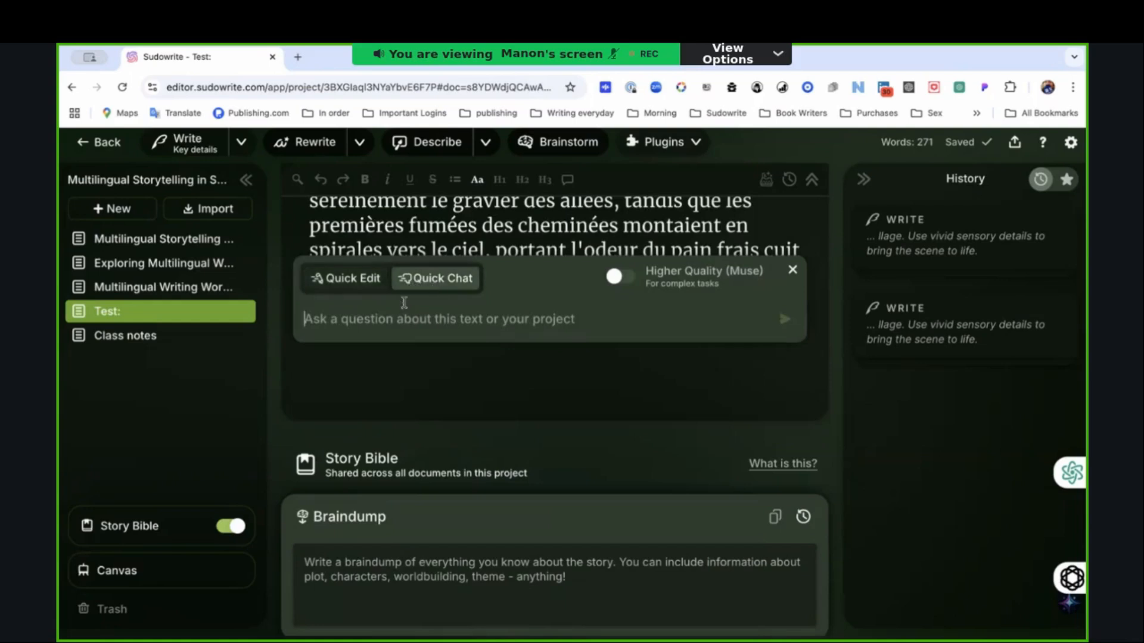
{"action": "key", "text": "ctrl+v"}
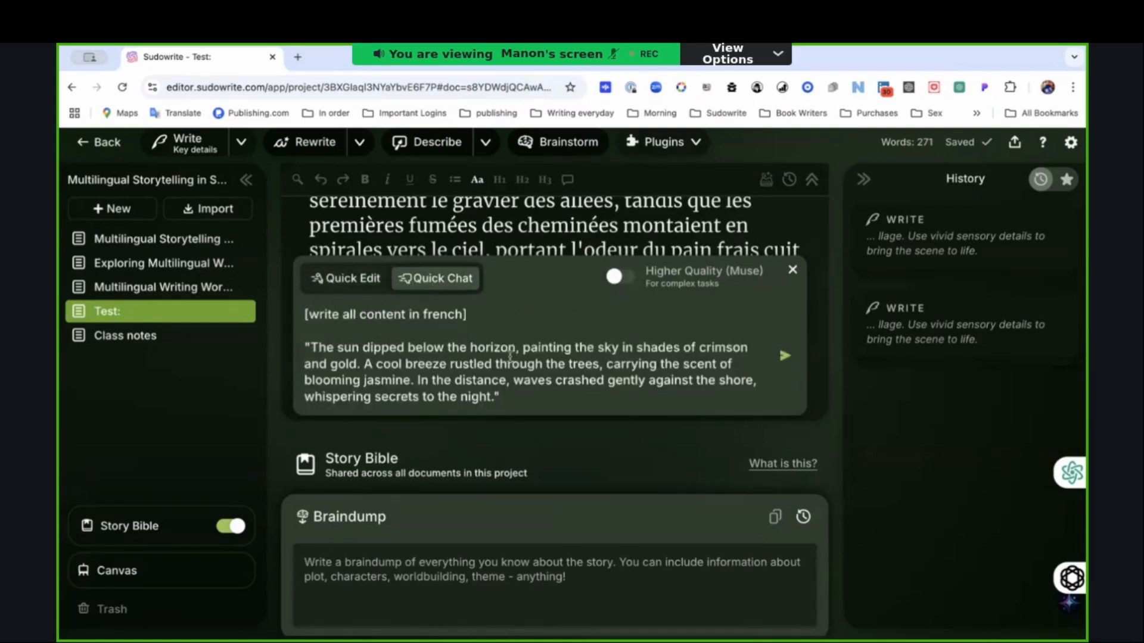
{"action": "key", "text": "Return"}
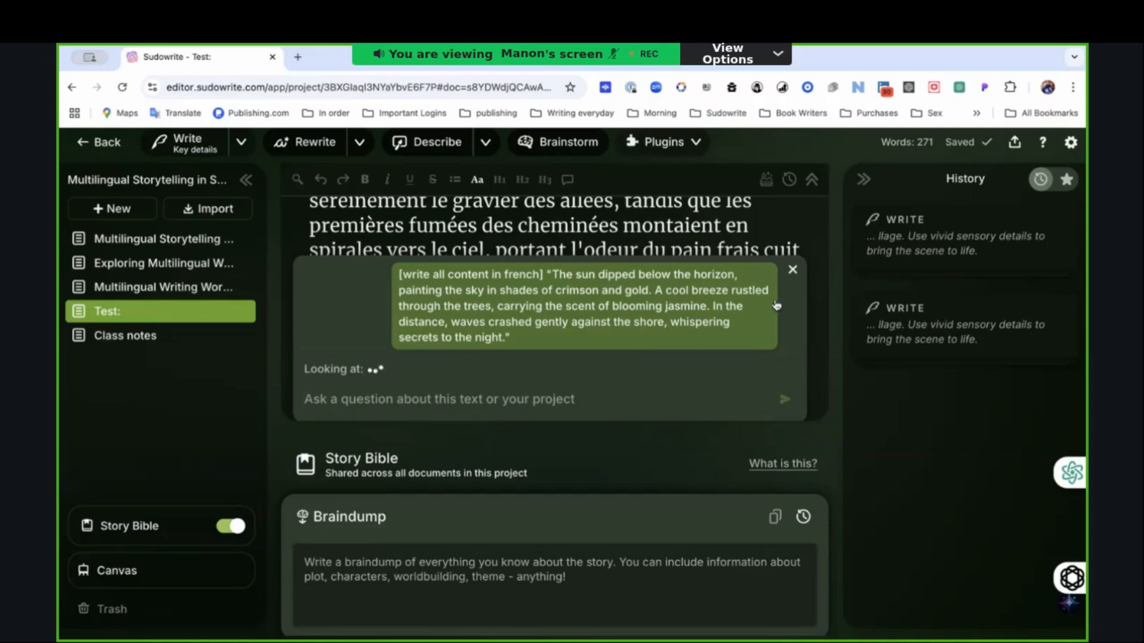
{"action": "left_click", "coordinate": [794, 272]}
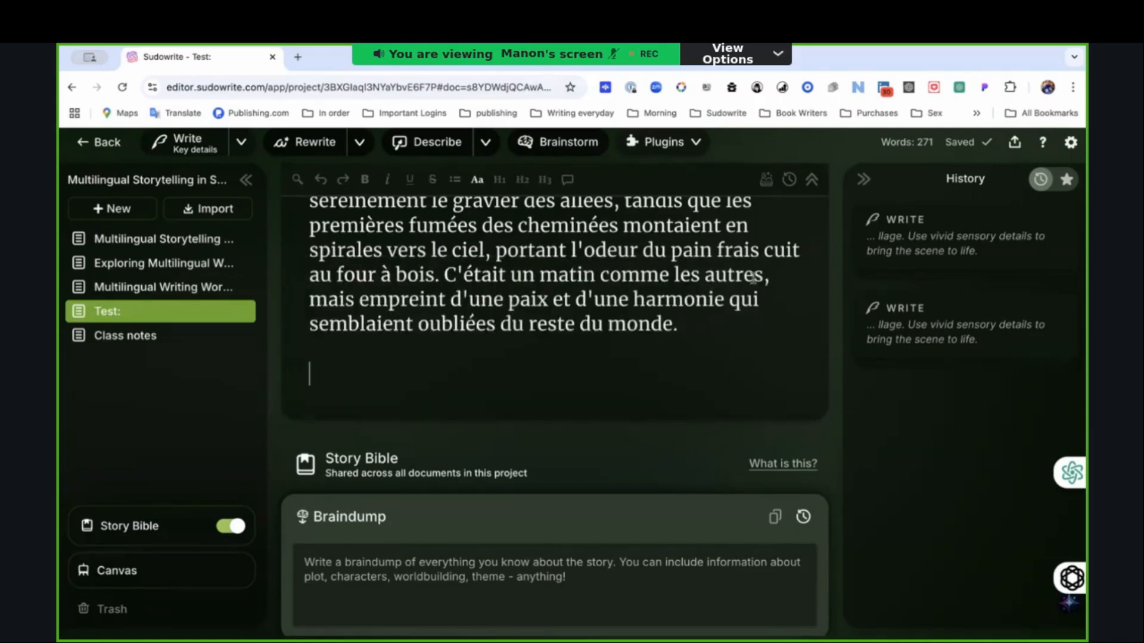
Step: Paste the bracketed French instruction and sunset passage at the document's end and add the heading line "Test Chat" above them
{"action": "key", "text": "ctrl+v"}
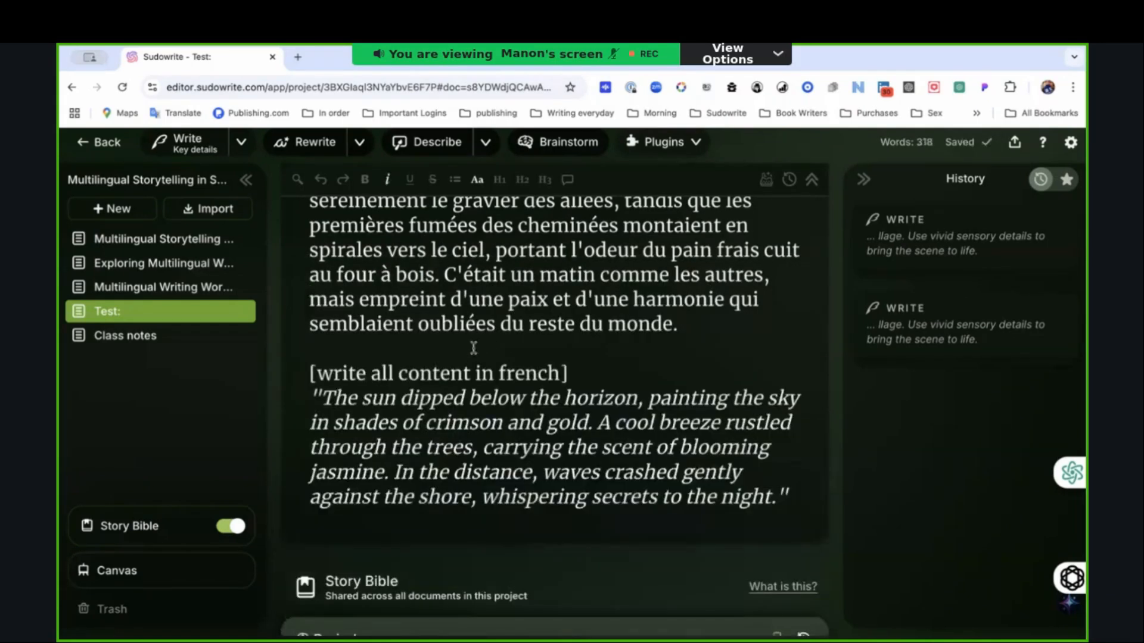
{"action": "left_click", "coordinate": [312, 354]}
{"action": "key", "text": "Return"}
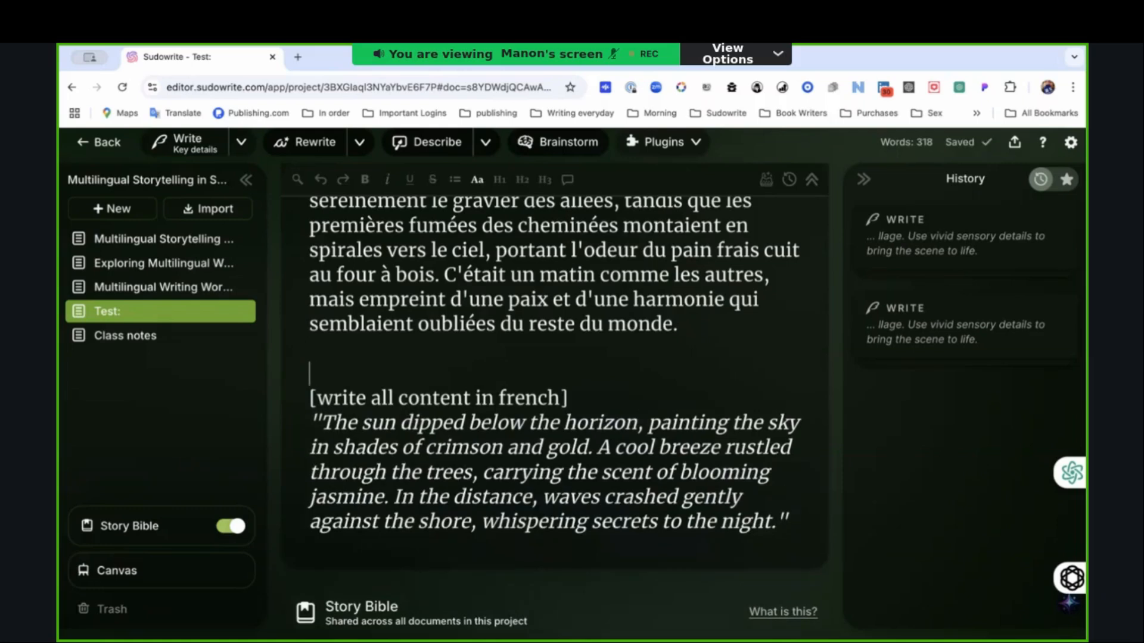
{"action": "type", "text": "Test C"}
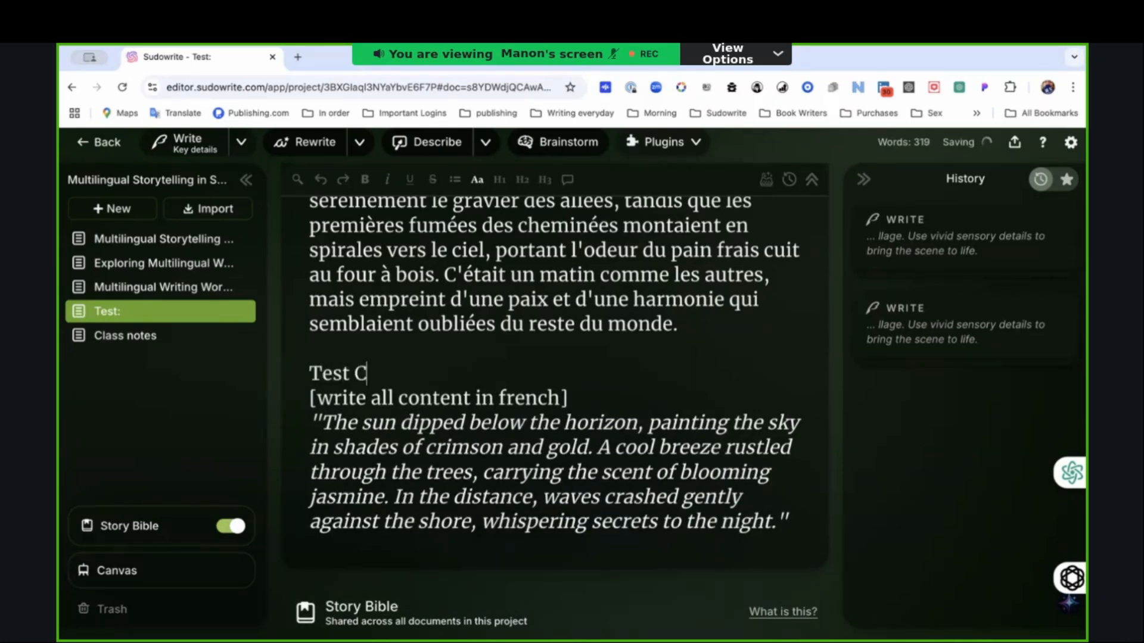
{"action": "type", "text": "hick"}
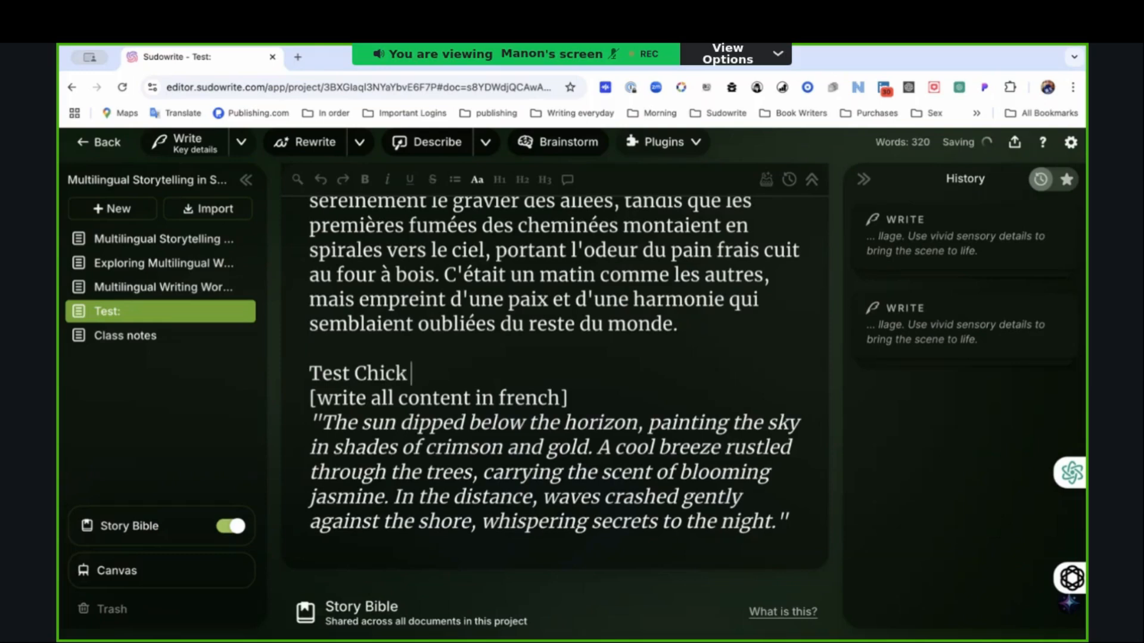
{"action": "key", "text": "BackSpace"}
{"action": "key", "text": "BackSpace"}
{"action": "key", "text": "BackSpace"}
{"action": "key", "text": "BackSpace"}
{"action": "key", "text": "BackSpace"}
{"action": "key", "text": "BackSpace"}
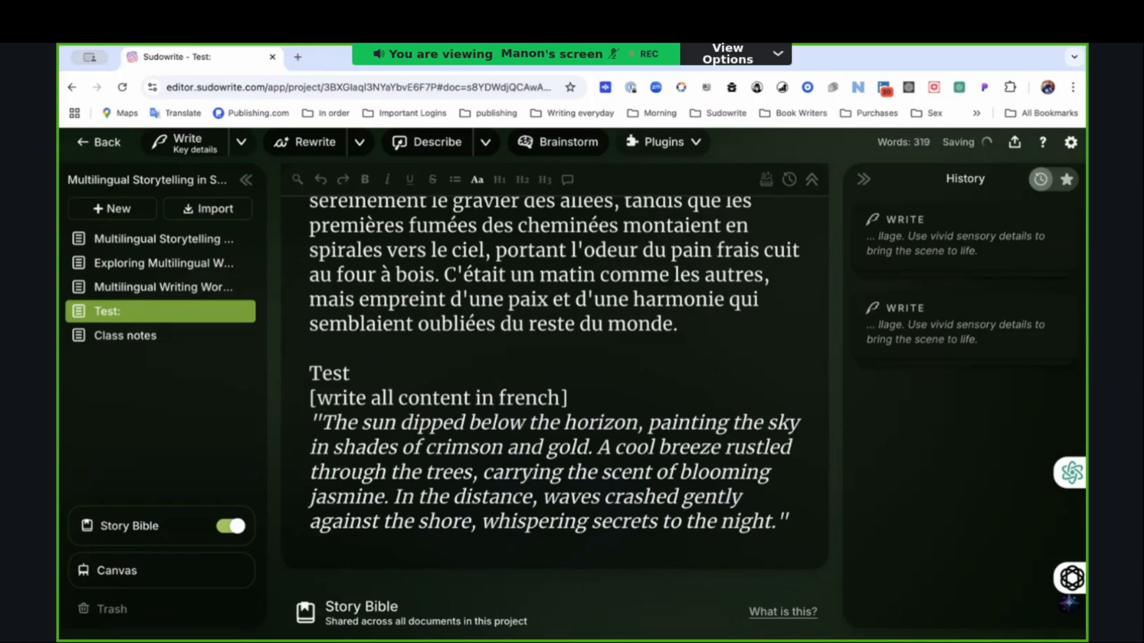
{"action": "type", "text": "Chat"}
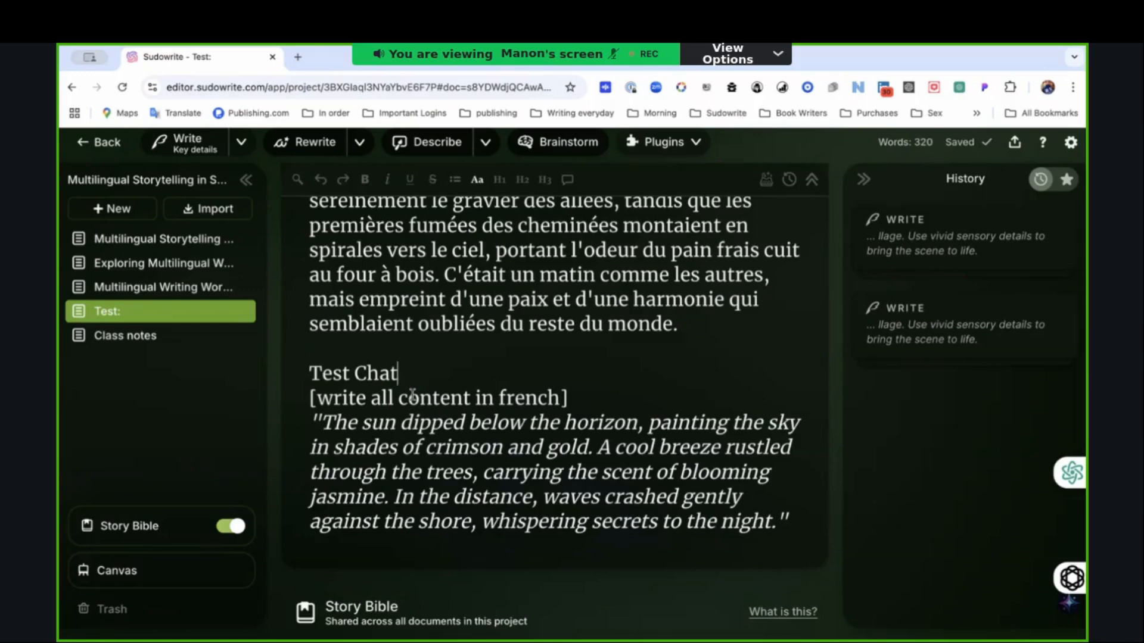
Step: Change the heading line above the bracketed French instruction to "Test QuickChat"
{"action": "key", "text": "ctrl+k"}
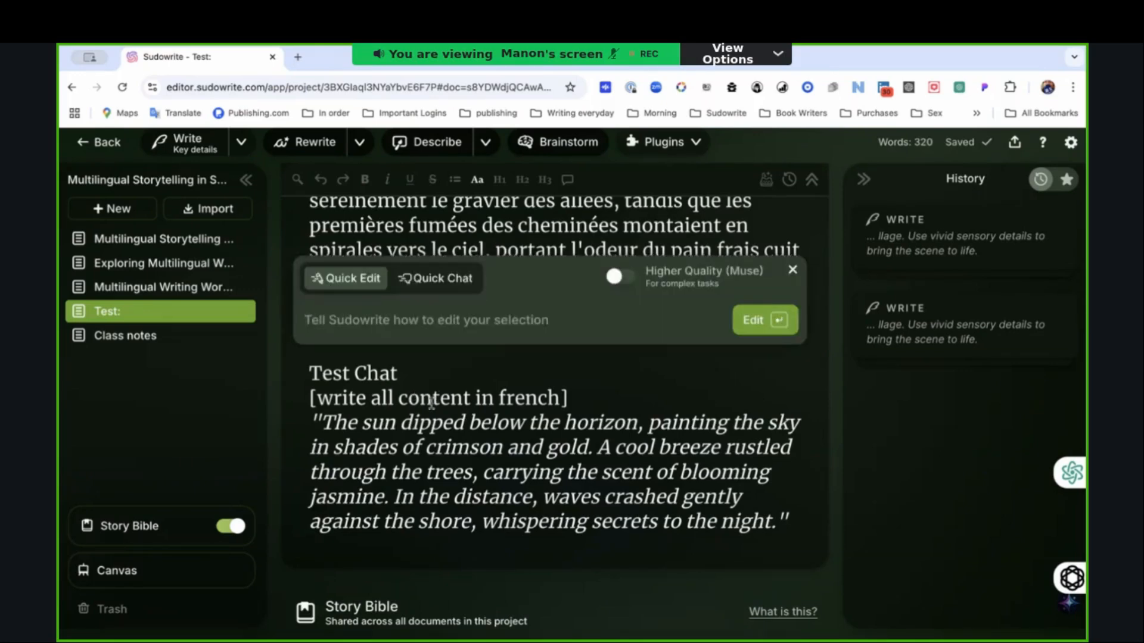
{"action": "left_click", "coordinate": [356, 376]}
{"action": "type", "text": "Quick"}
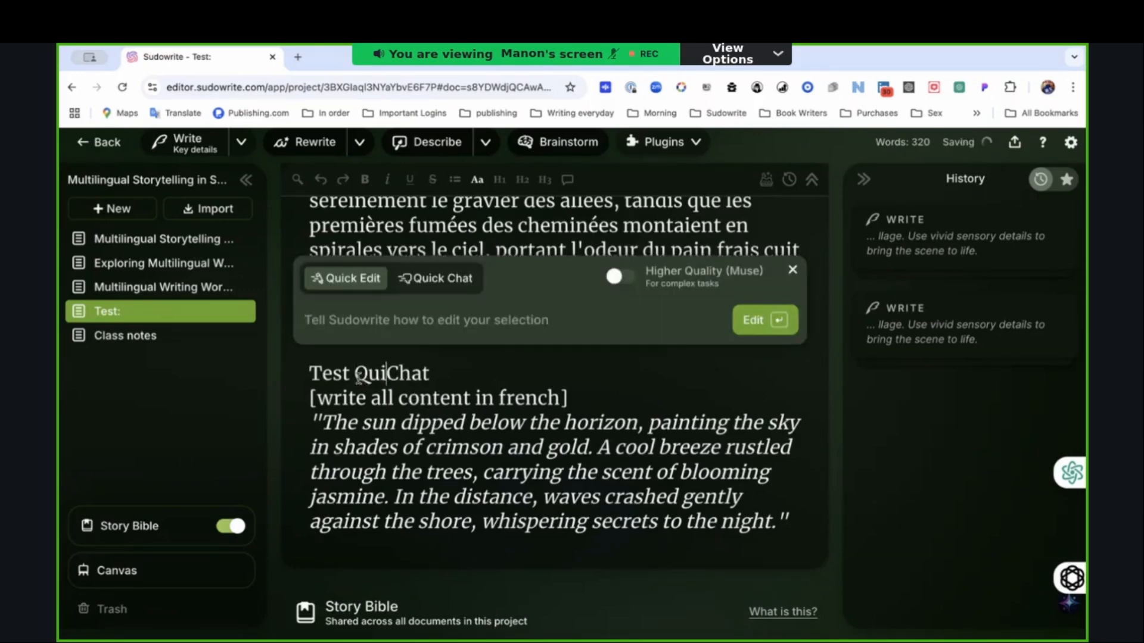
{"action": "left_click", "coordinate": [454, 379]}
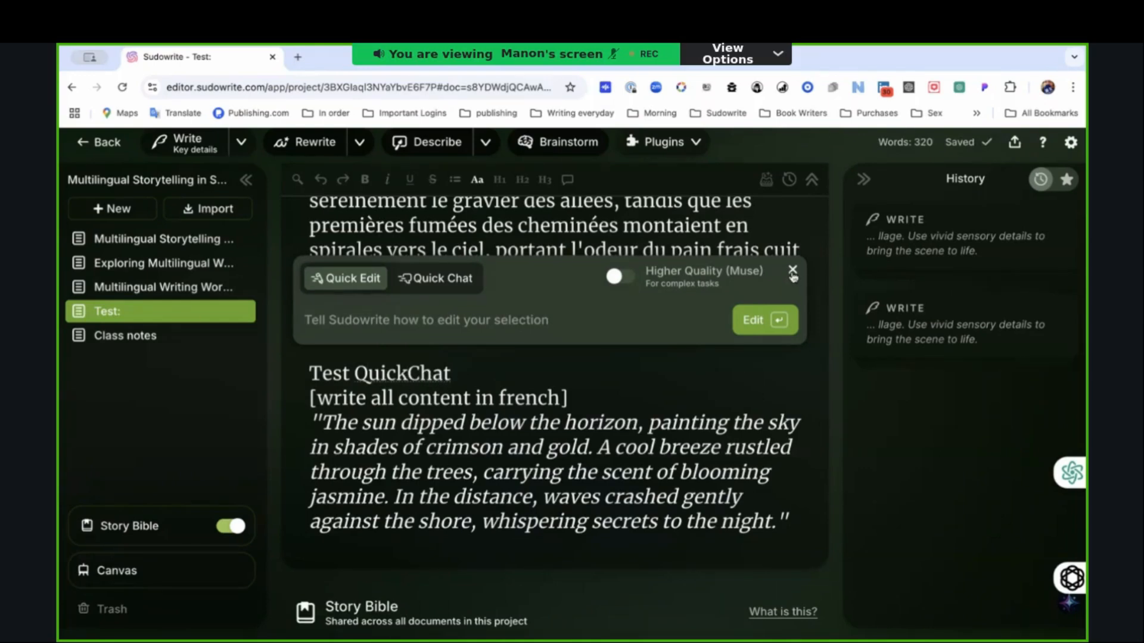
Step: Try the French instruction and sunset passage in Quick Chat with Higher Quality (Muse) enabled, and dismiss the chat
{"action": "left_click", "coordinate": [616, 287]}
{"action": "left_click", "coordinate": [430, 288]}
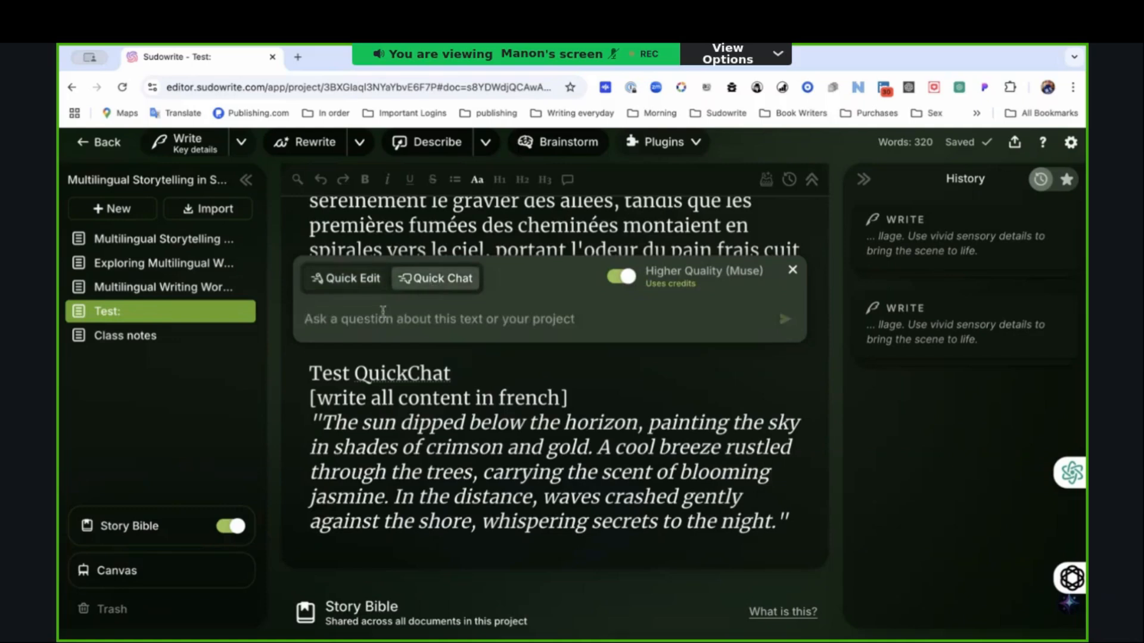
{"action": "key", "text": "ctrl+v"}
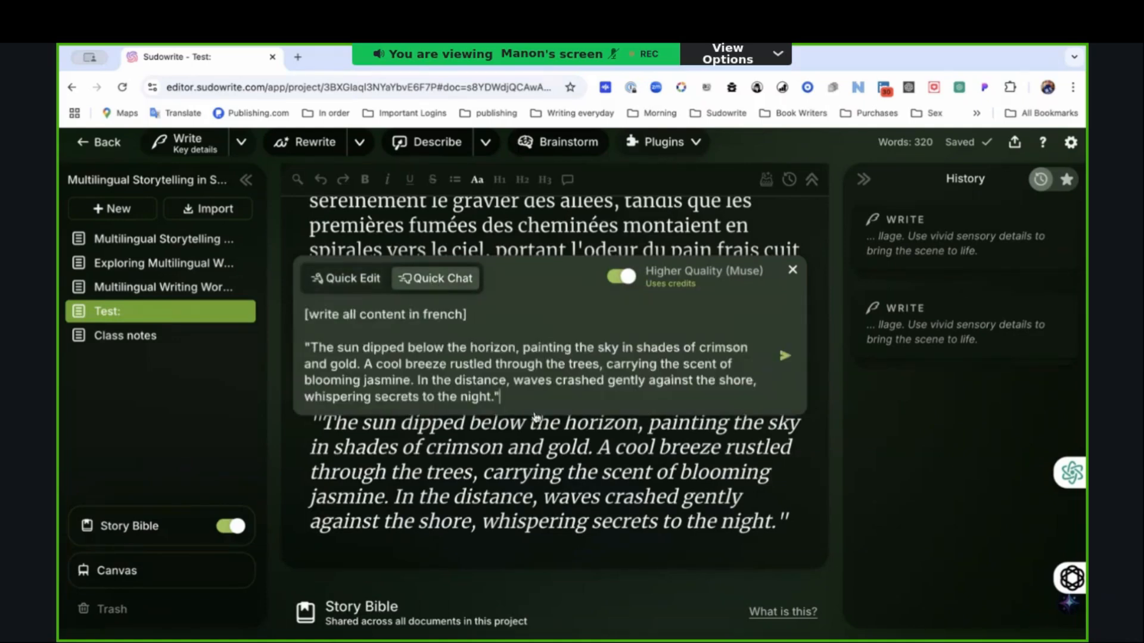
{"action": "left_click", "coordinate": [785, 357]}
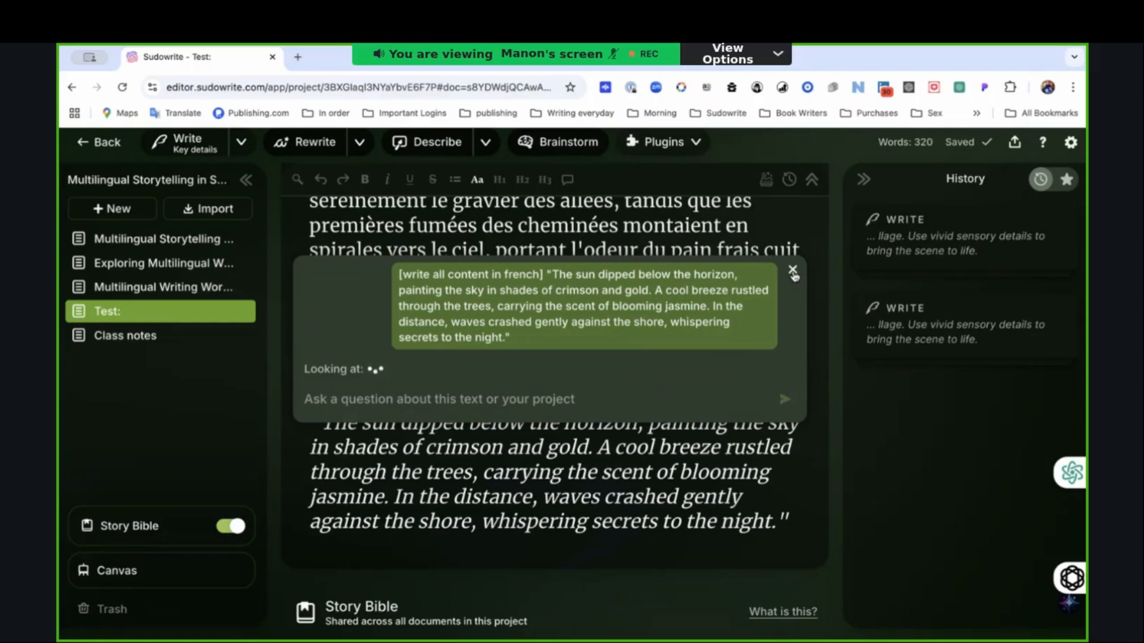
{"action": "left_click", "coordinate": [793, 272]}
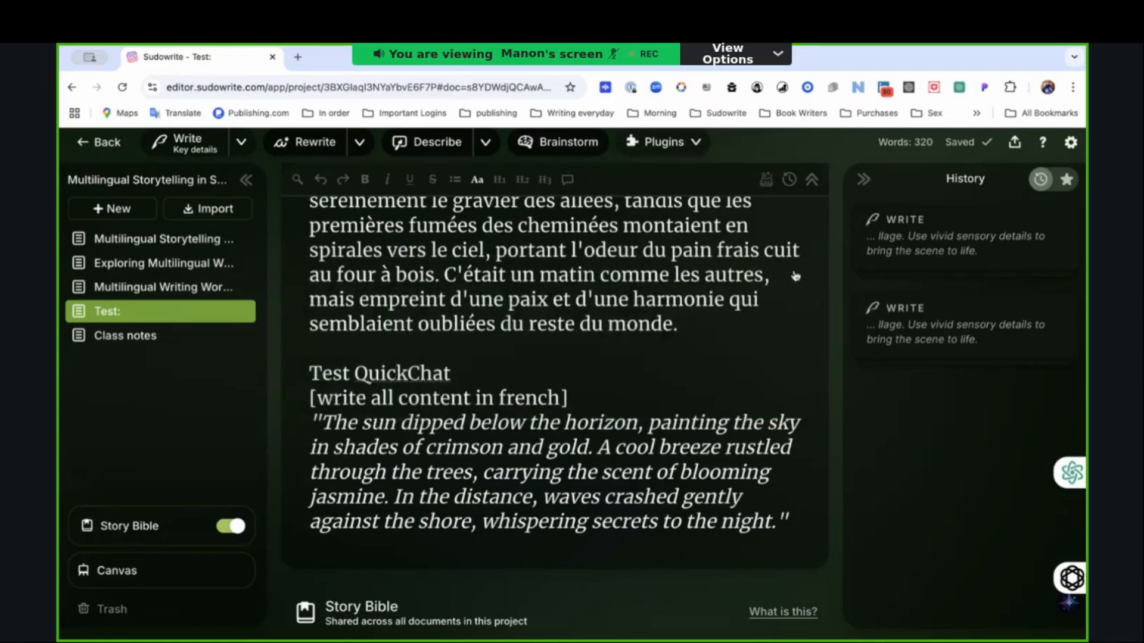
Step: Generate a continuation with Write and open the Write settings to check the Key Details and Prose Mode
{"action": "left_click", "coordinate": [204, 153]}
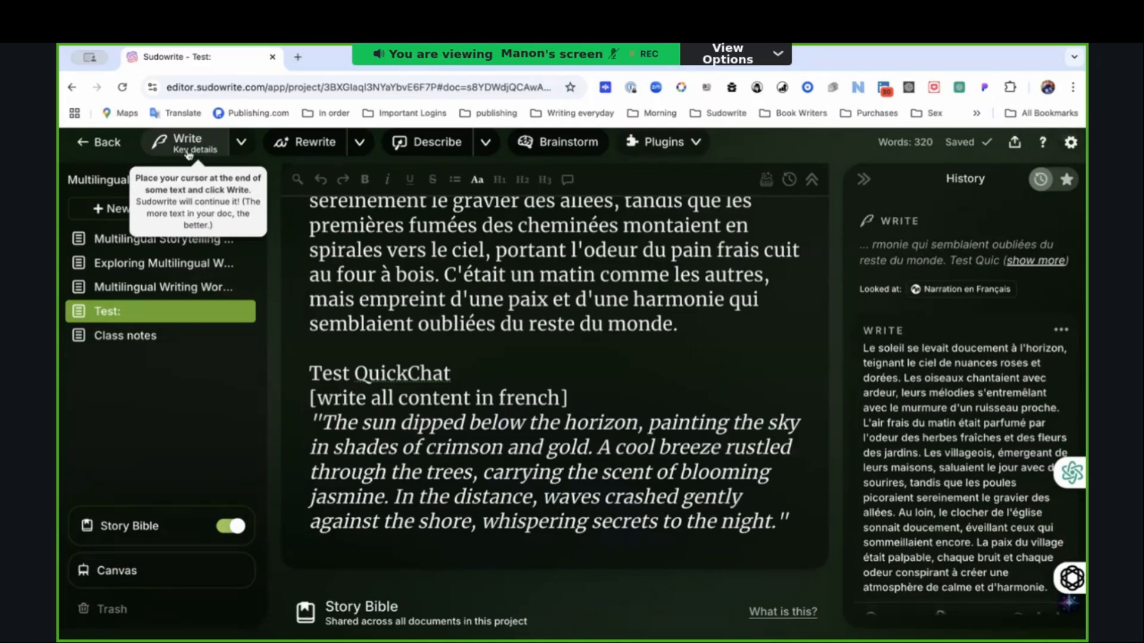
{"action": "left_click", "coordinate": [241, 145]}
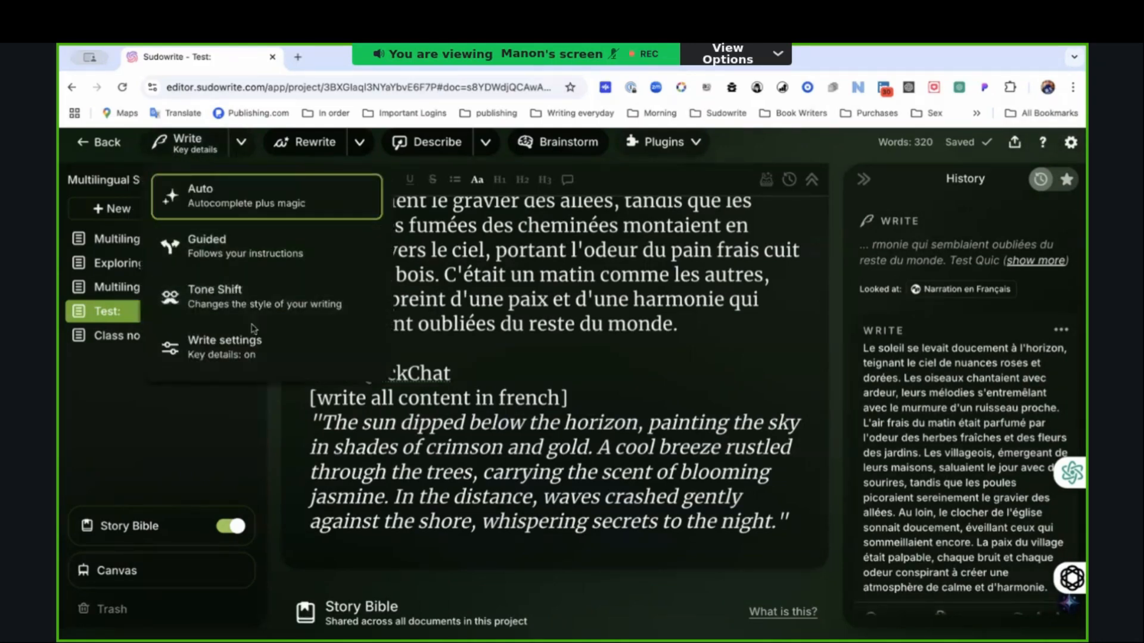
{"action": "left_click", "coordinate": [240, 355]}
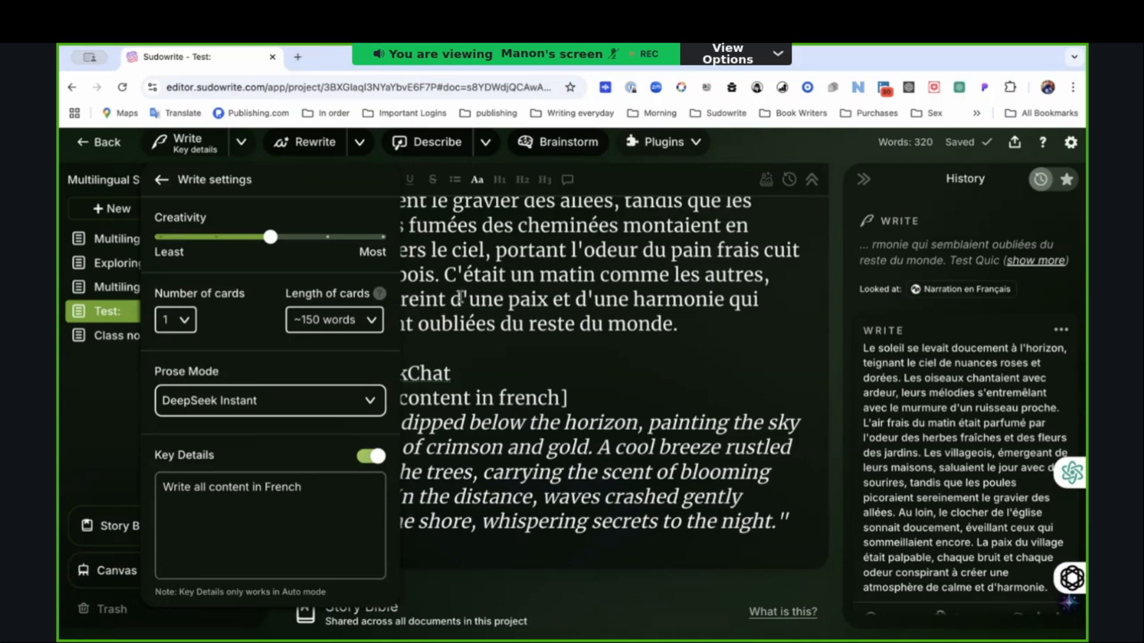
Step: Set the Key Details in the Write settings to "Write all content in Finnish"
{"action": "left_click", "coordinate": [241, 148]}
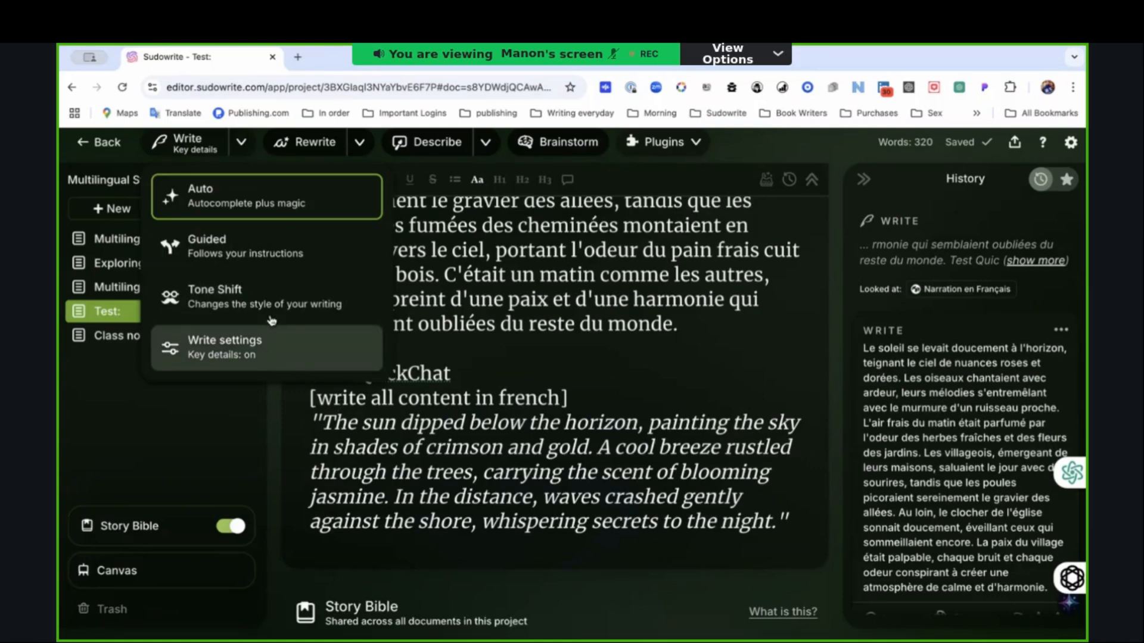
{"action": "left_click", "coordinate": [259, 356]}
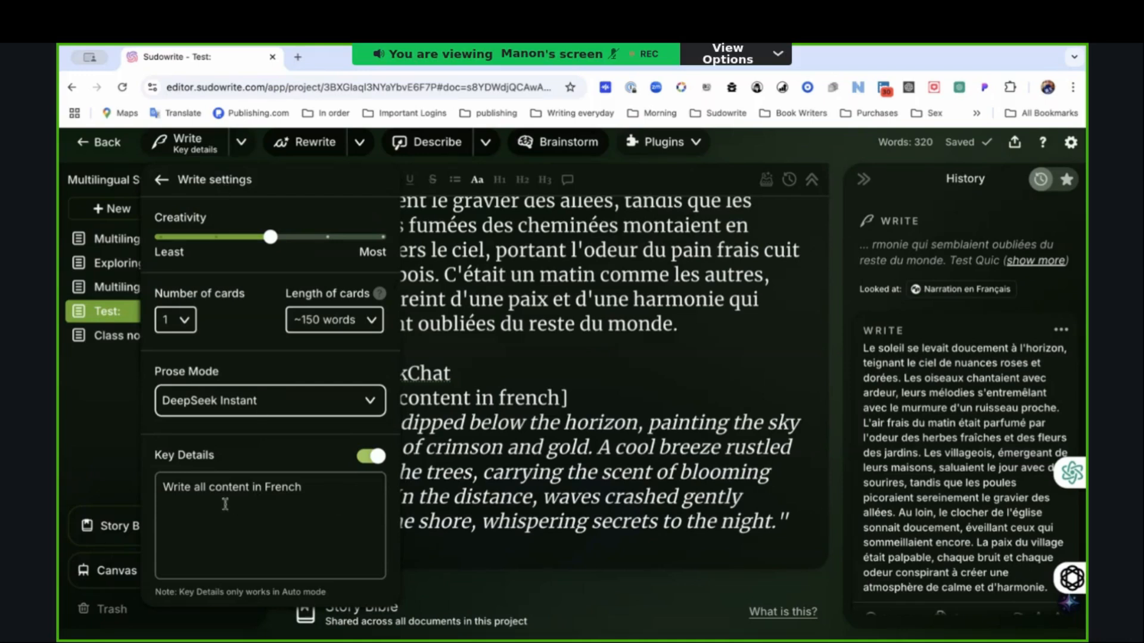
{"action": "left_click", "coordinate": [306, 494]}
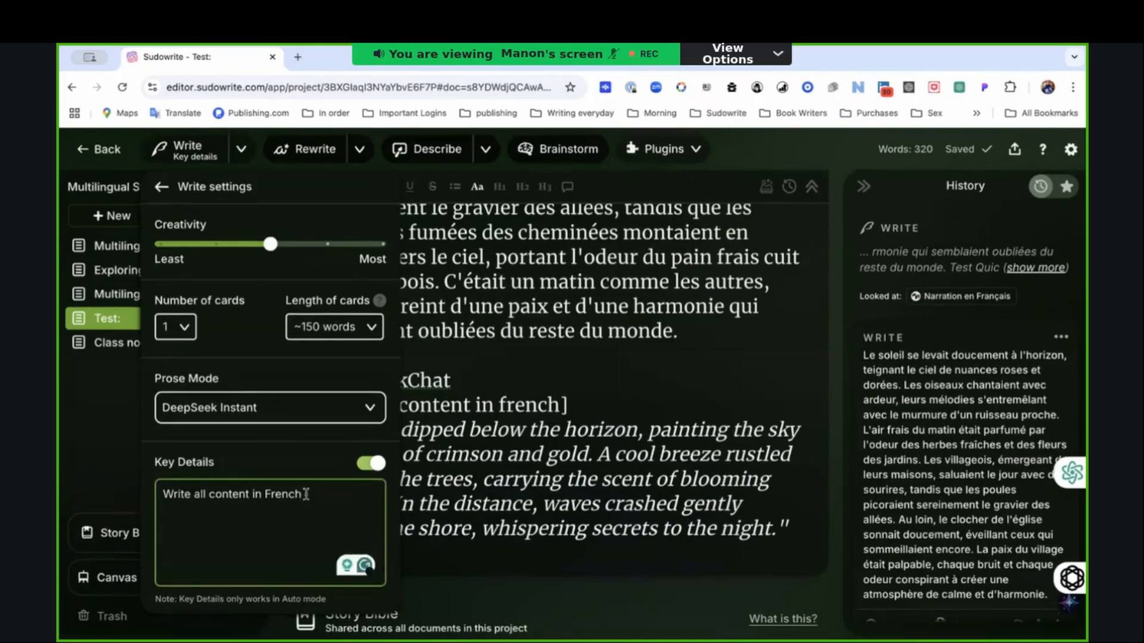
{"action": "key", "text": "BackSpace"}
{"action": "key", "text": "BackSpace"}
{"action": "key", "text": "BackSpace"}
{"action": "key", "text": "BackSpace"}
Step: Switch the Prose Mode to the multilingual Basic model and return to the document
{"action": "left_click", "coordinate": [328, 421]}
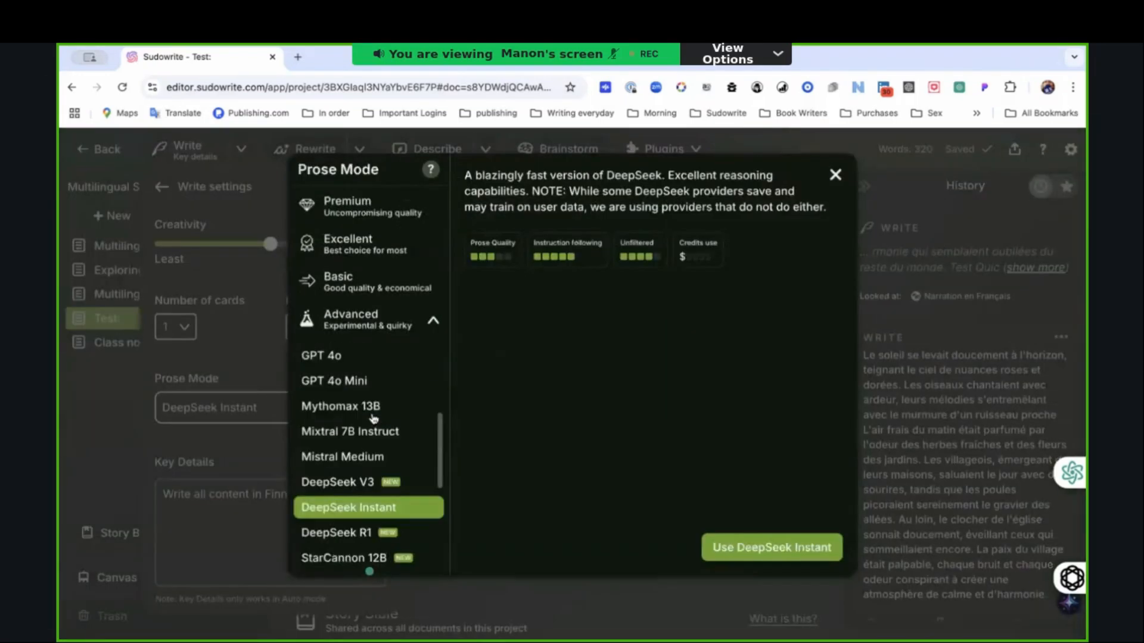
{"action": "scroll", "coordinate": [373, 417], "scroll_direction": "up", "scroll_amount": 6}
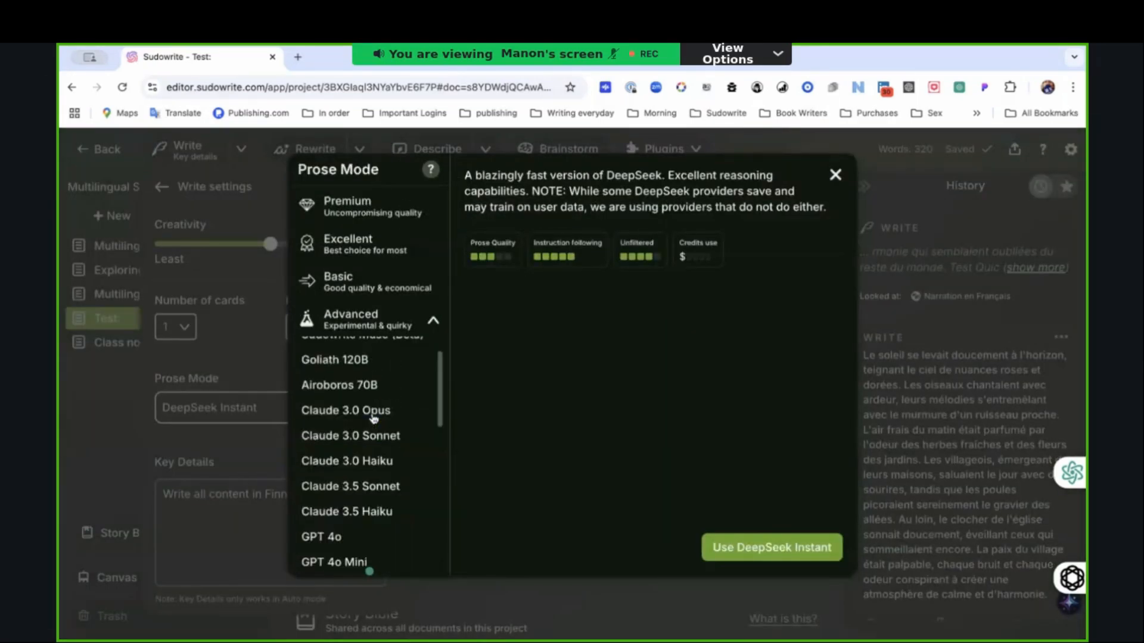
{"action": "left_click", "coordinate": [355, 293]}
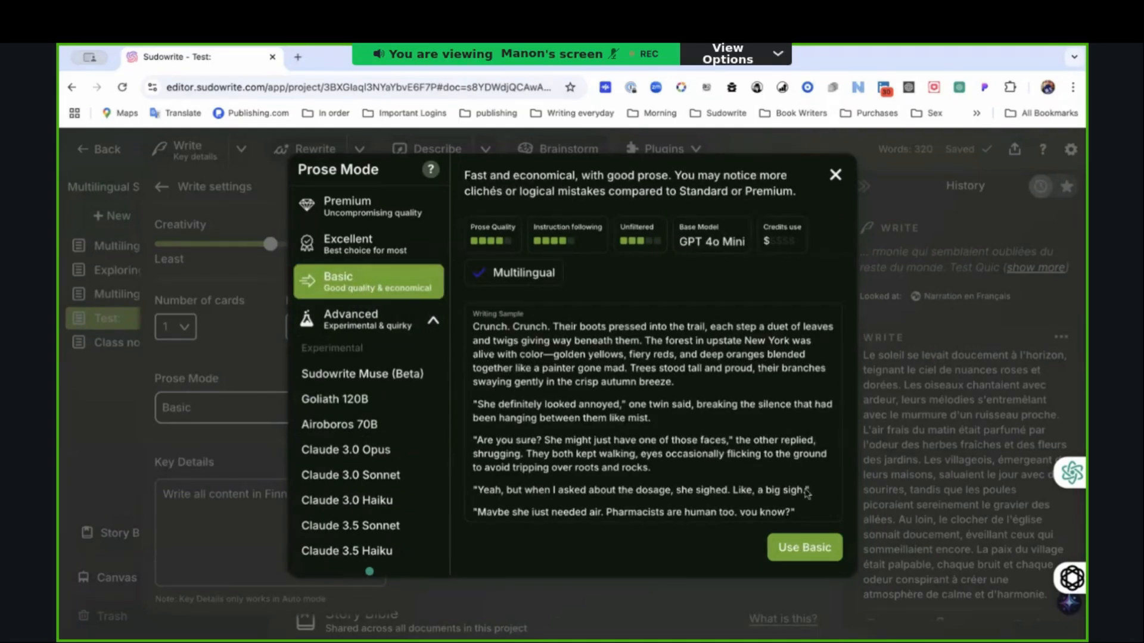
{"action": "left_click", "coordinate": [805, 546]}
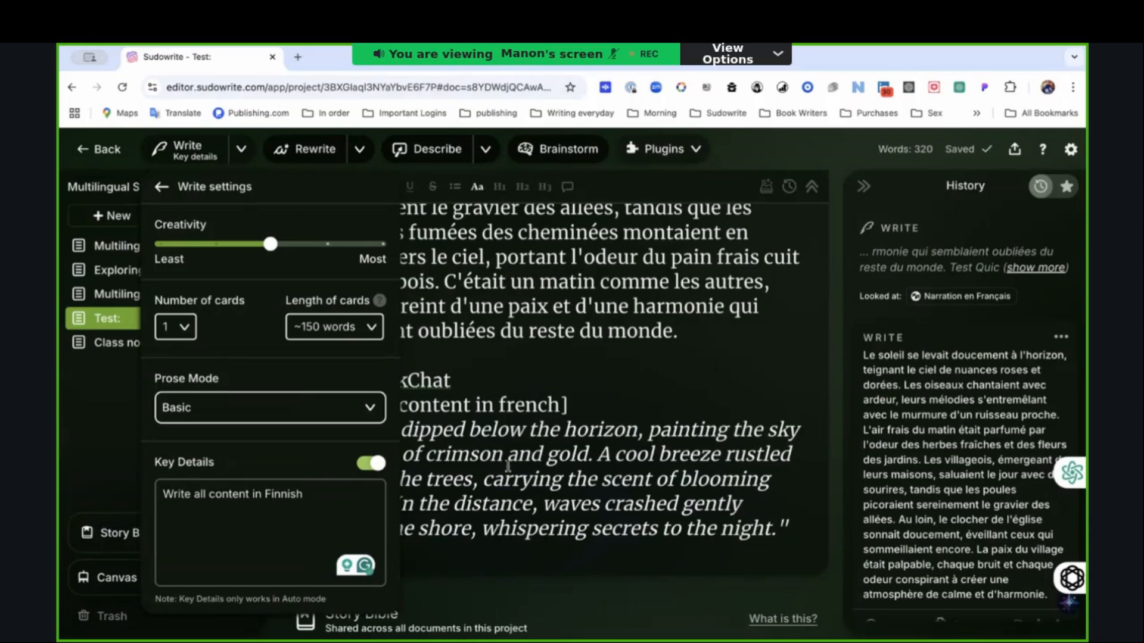
{"action": "left_click", "coordinate": [517, 451]}
Step: Copy the English sunset passage under "Test QuickChat" and paste a duplicate below it after several blank lines
{"action": "scroll", "coordinate": [541, 448], "scroll_direction": "down", "scroll_amount": 2}
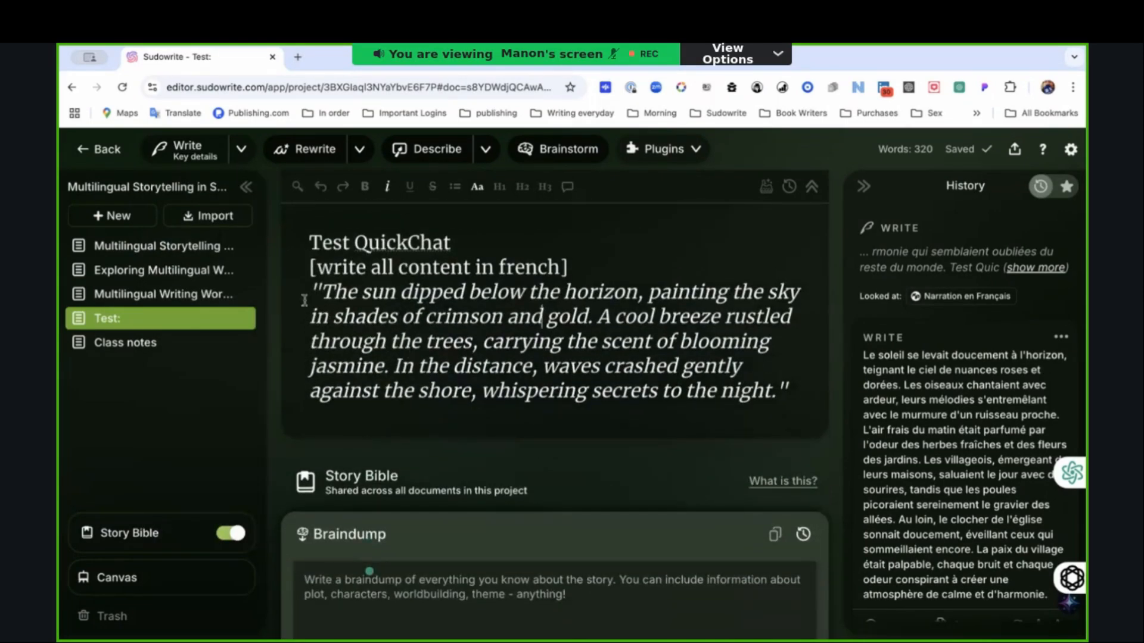
{"action": "left_click_drag", "start_coordinate": [310, 293], "coordinate": [809, 389]}
{"action": "key", "text": "ctrl+c"}
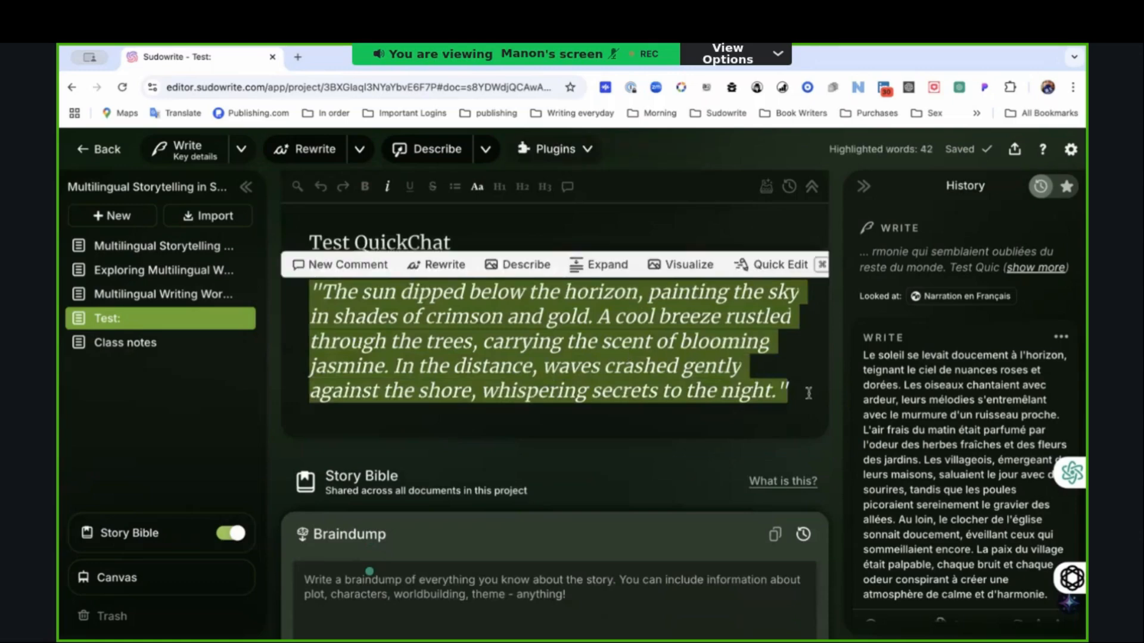
{"action": "left_click", "coordinate": [802, 402]}
{"action": "key", "text": "Return"}
{"action": "key", "text": "Return"}
{"action": "key", "text": "Return"}
{"action": "key", "text": "Return"}
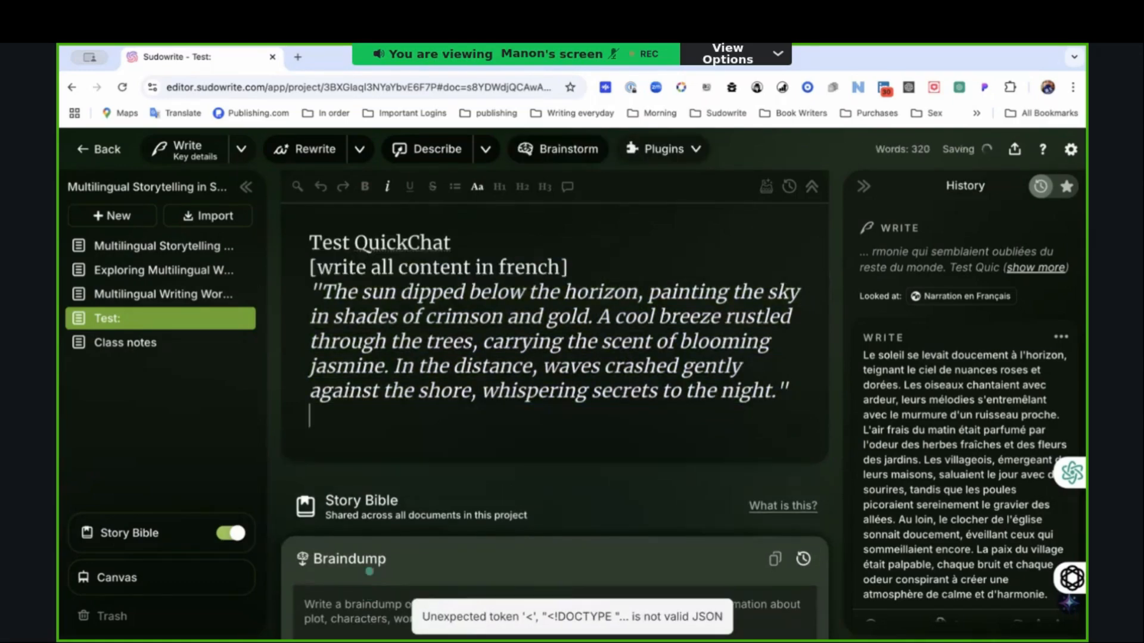
{"action": "key", "text": "ctrl+v"}
{"action": "scroll", "coordinate": [808, 401], "scroll_direction": "down", "scroll_amount": 2}
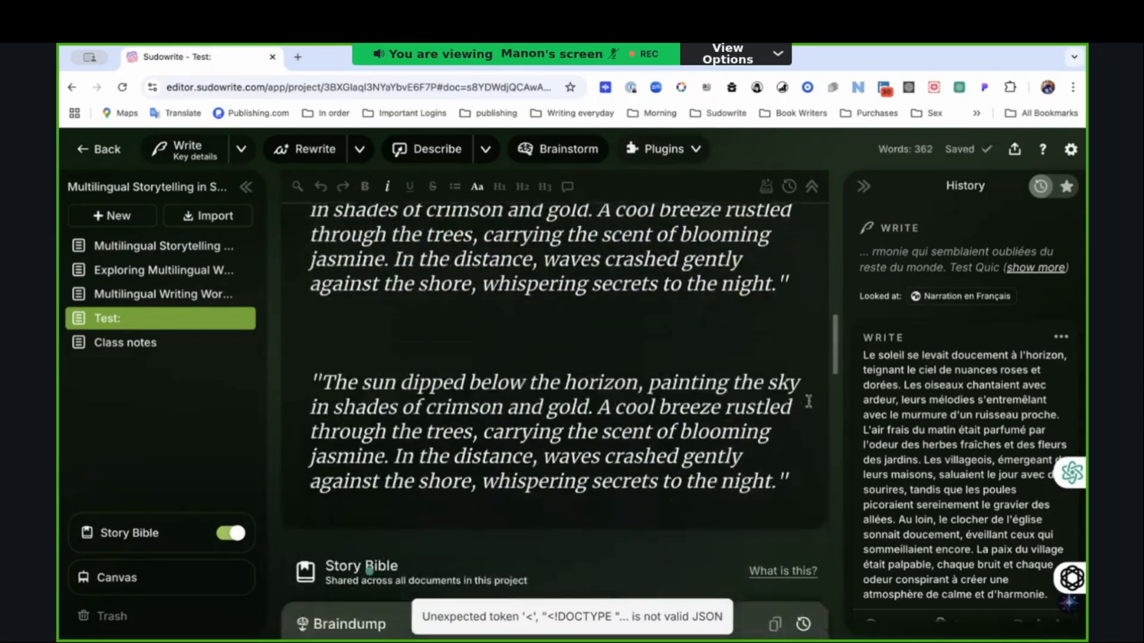
Step: Generate a continuation of the duplicated sunset passage with Write and compare it with the earlier results in the History
{"action": "scroll", "coordinate": [963, 420], "scroll_direction": "down", "scroll_amount": 3}
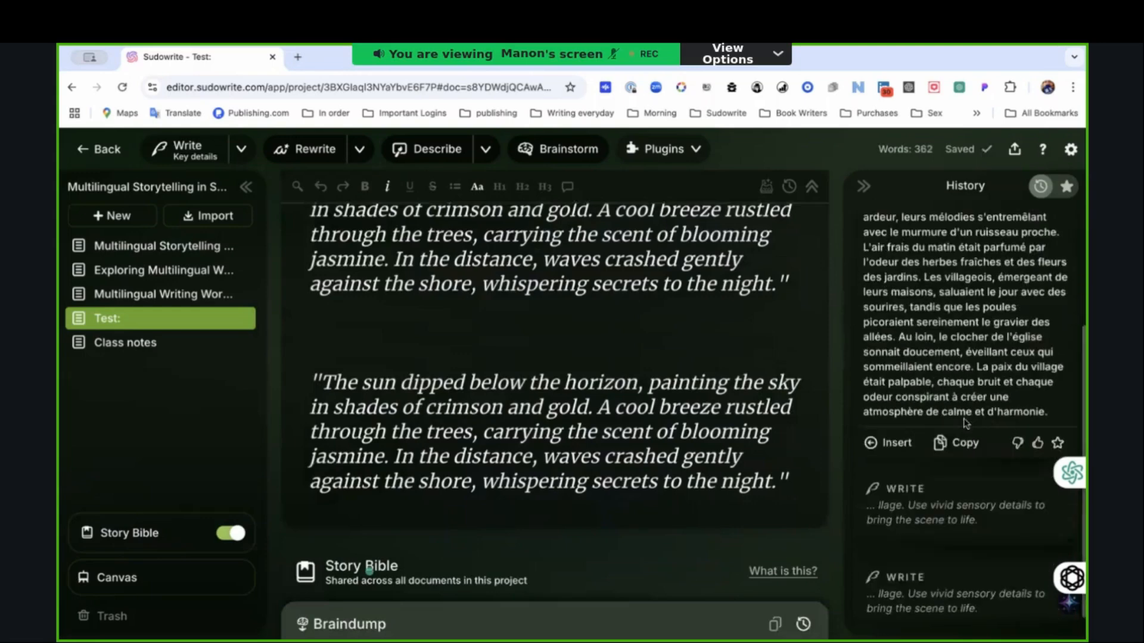
{"action": "scroll", "coordinate": [963, 420], "scroll_direction": "up", "scroll_amount": 3}
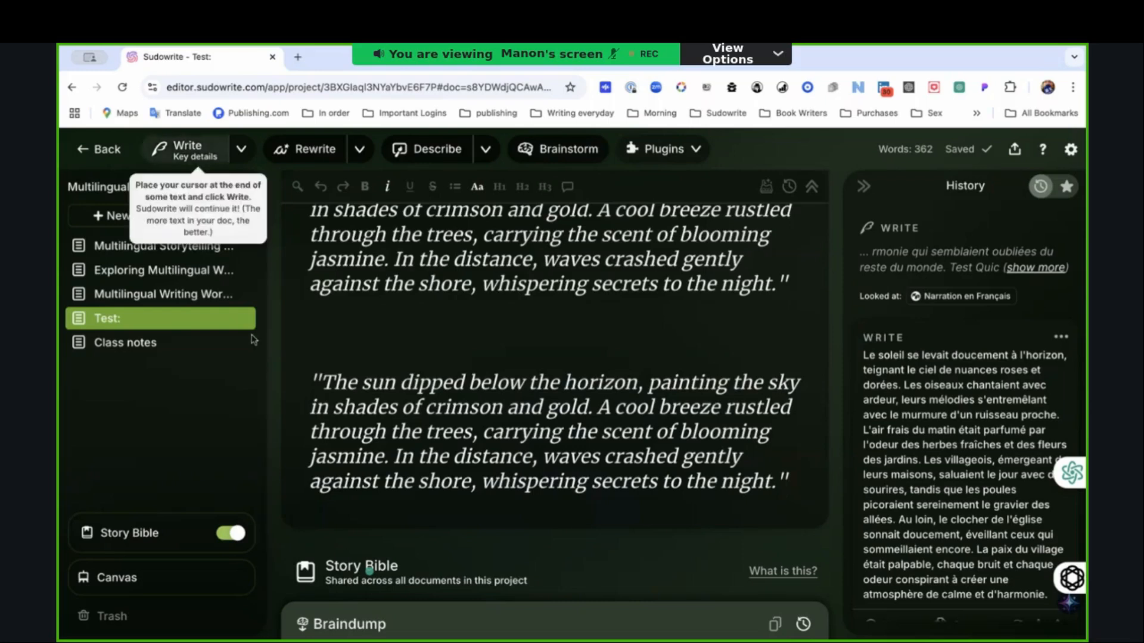
{"action": "left_click", "coordinate": [196, 159]}
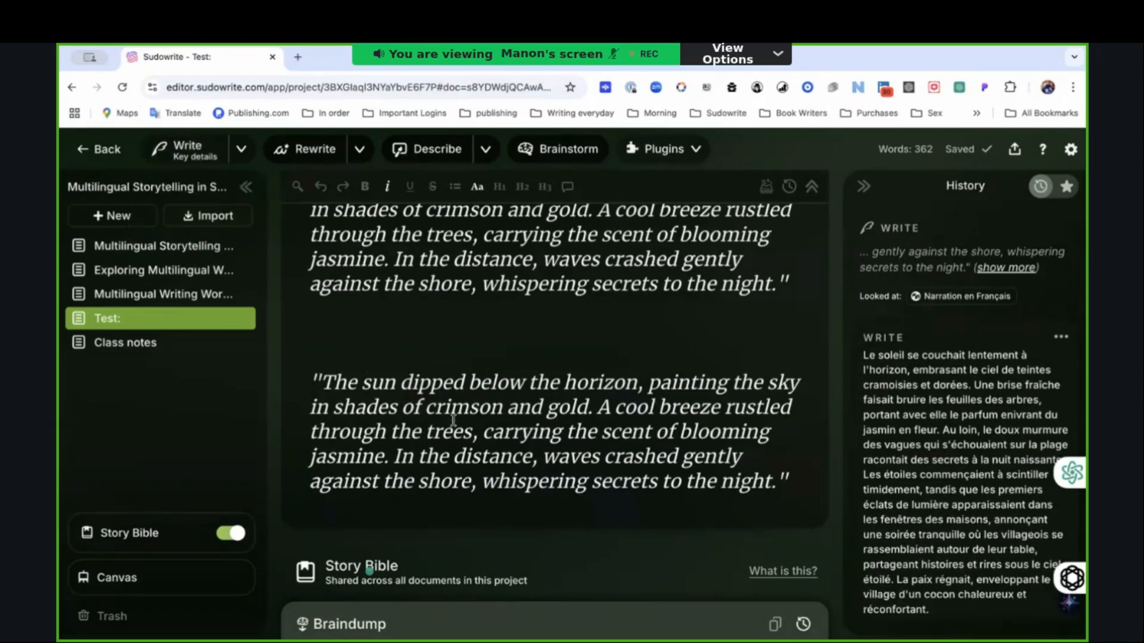
{"action": "scroll", "coordinate": [948, 414], "scroll_direction": "down", "scroll_amount": 9}
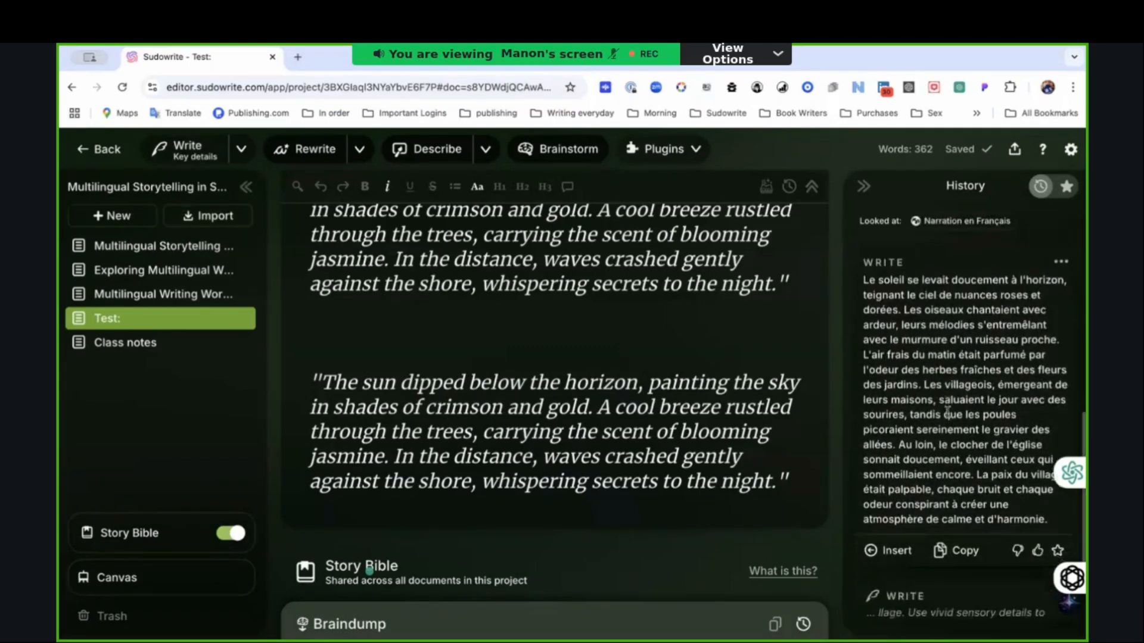
{"action": "scroll", "coordinate": [950, 417], "scroll_direction": "up", "scroll_amount": 10}
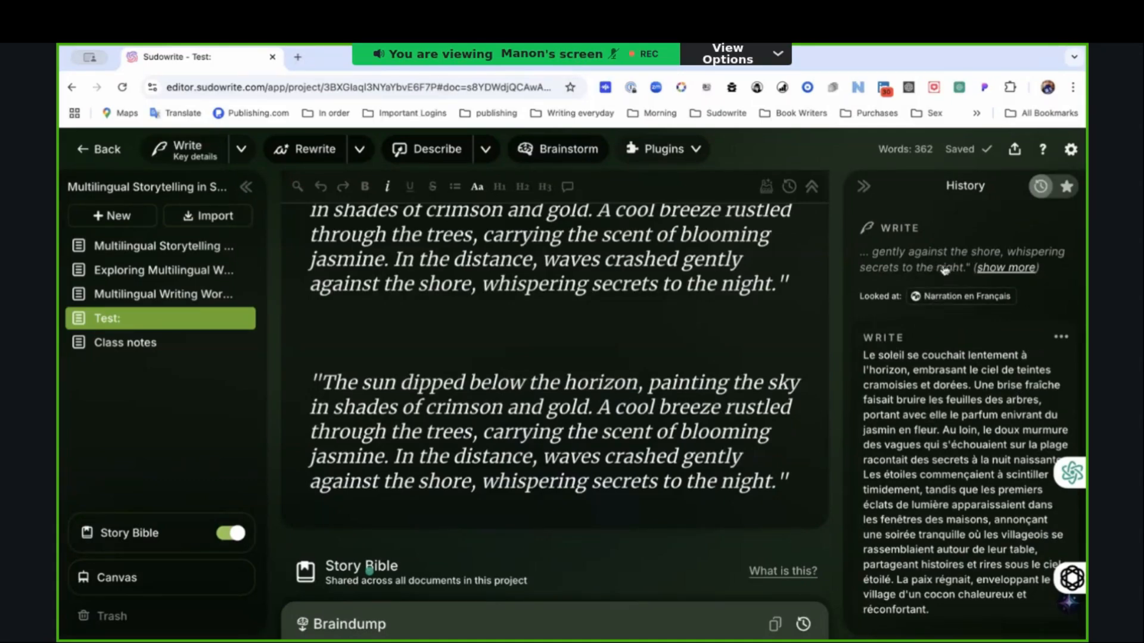
{"action": "scroll", "coordinate": [917, 262], "scroll_direction": "down", "scroll_amount": 8}
{"action": "scroll", "coordinate": [905, 254], "scroll_direction": "up", "scroll_amount": 6}
Step: Copy "Write all content in Finnish" from the Key Details in the Write settings and paste it directly above the duplicated sunset passage
{"action": "left_click_drag", "start_coordinate": [311, 381], "coordinate": [797, 481]}
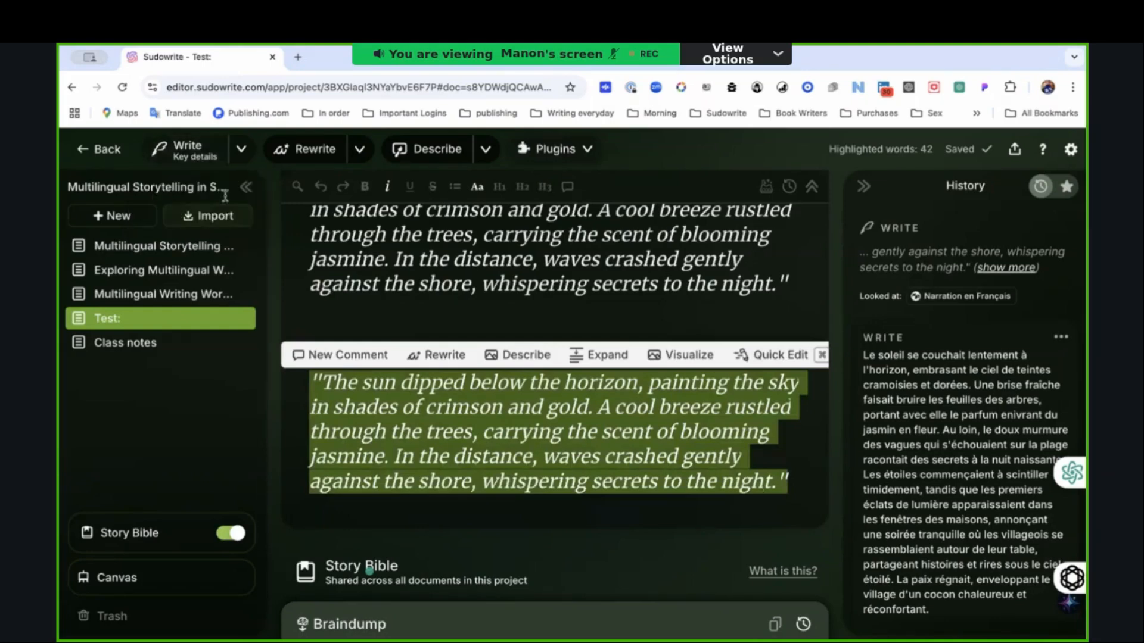
{"action": "left_click", "coordinate": [341, 415]}
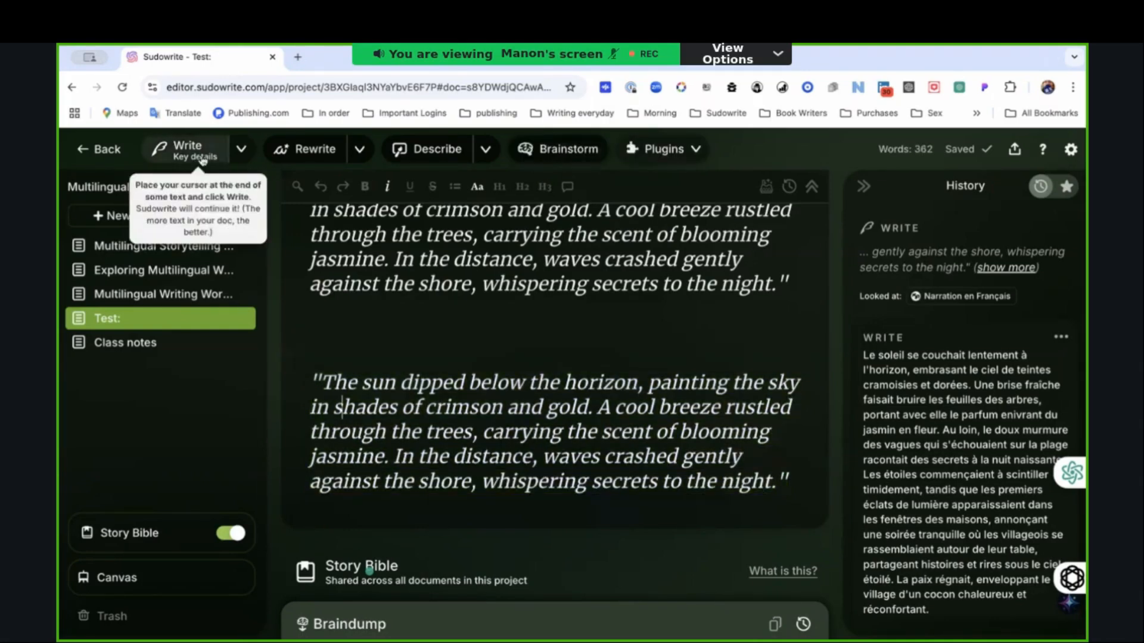
{"action": "left_click", "coordinate": [240, 158]}
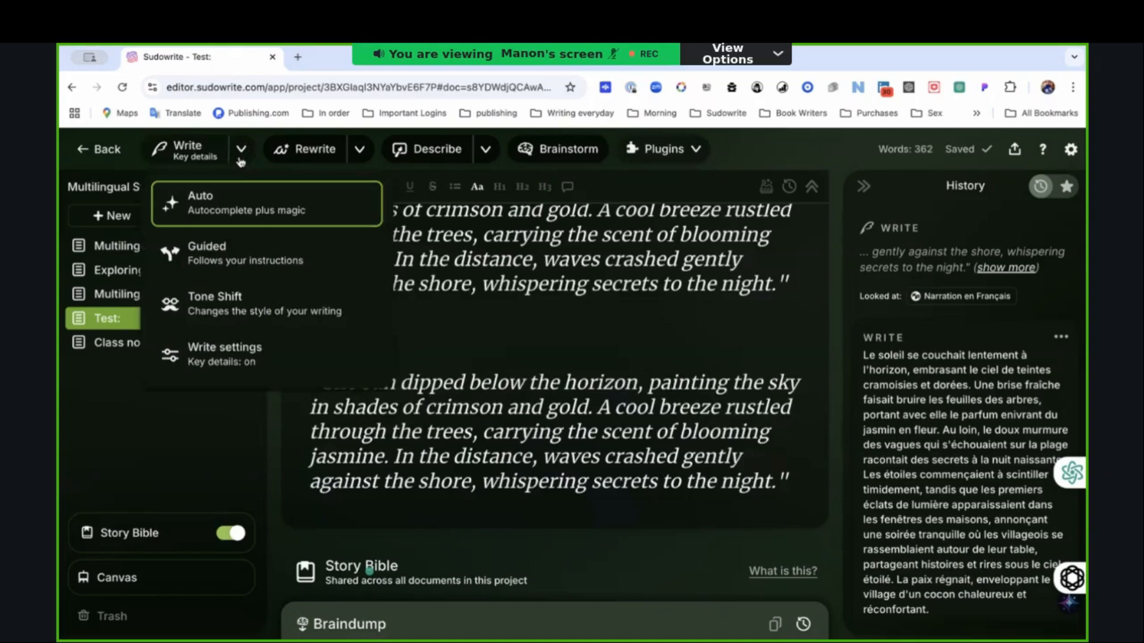
{"action": "left_click", "coordinate": [237, 357]}
{"action": "left_click", "coordinate": [206, 494]}
{"action": "triple_click", "coordinate": [203, 511]}
{"action": "key", "text": "ctrl+c"}
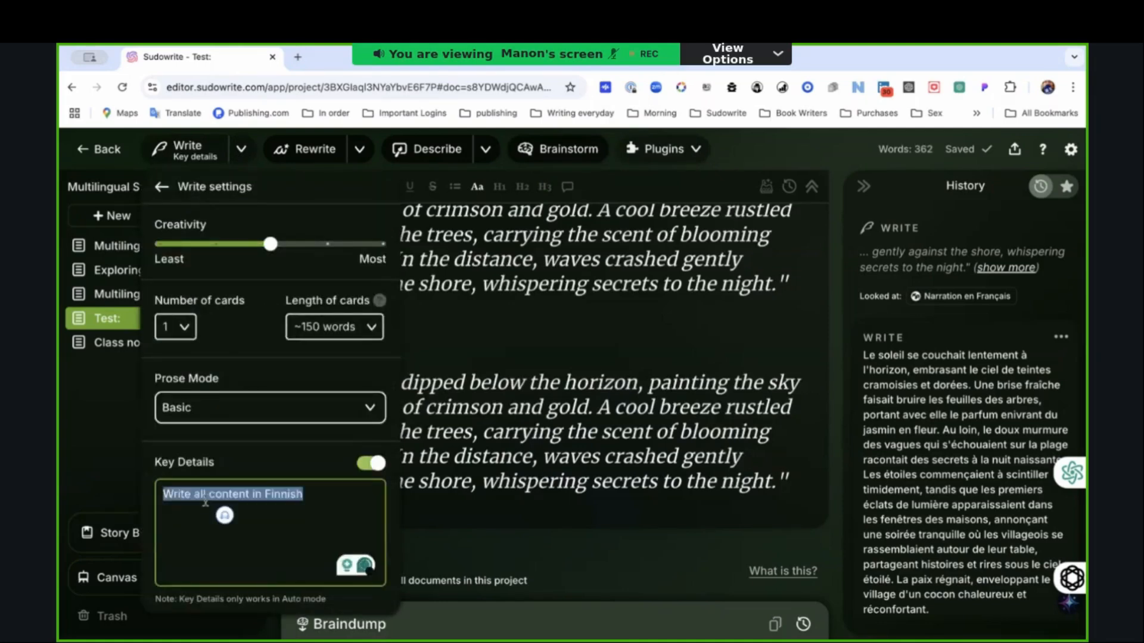
{"action": "left_click", "coordinate": [520, 494]}
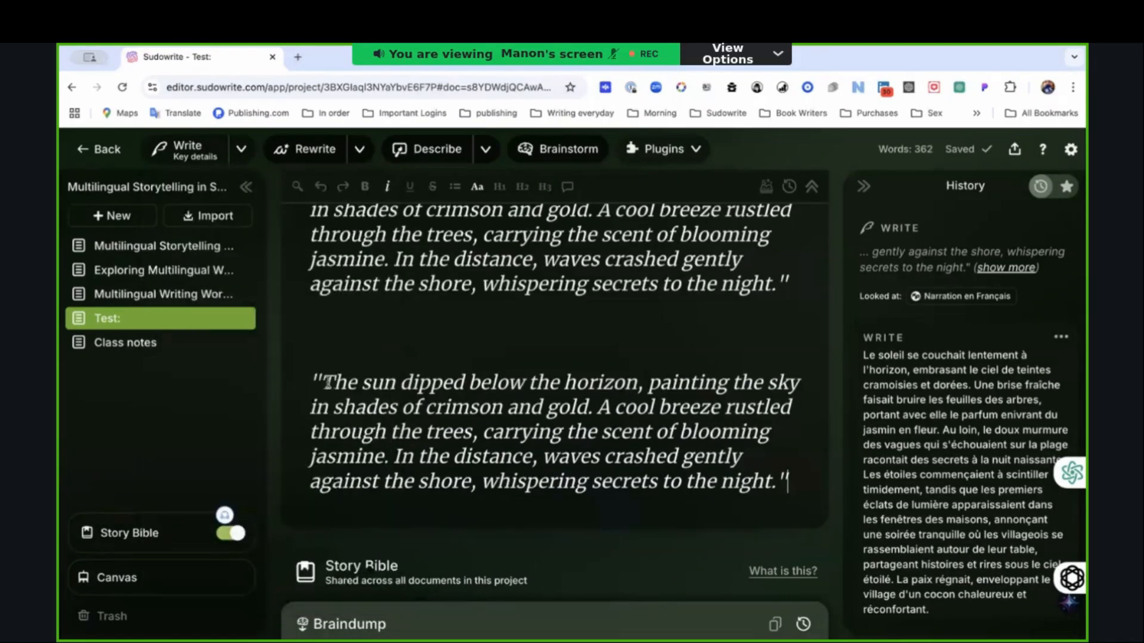
{"action": "left_click", "coordinate": [312, 382]}
{"action": "key", "text": "ctrl+v"}
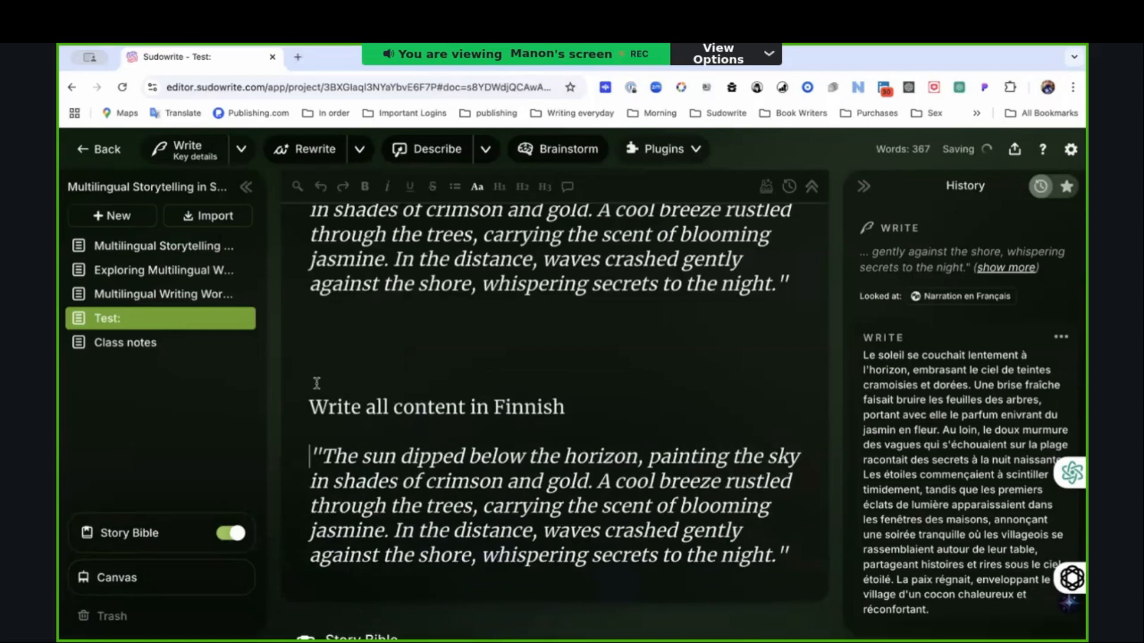
{"action": "key", "text": "BackSpace"}
Step: Enclose the "Write all content in Finnish" instruction above the passage in square brackets
{"action": "left_click", "coordinate": [574, 398]}
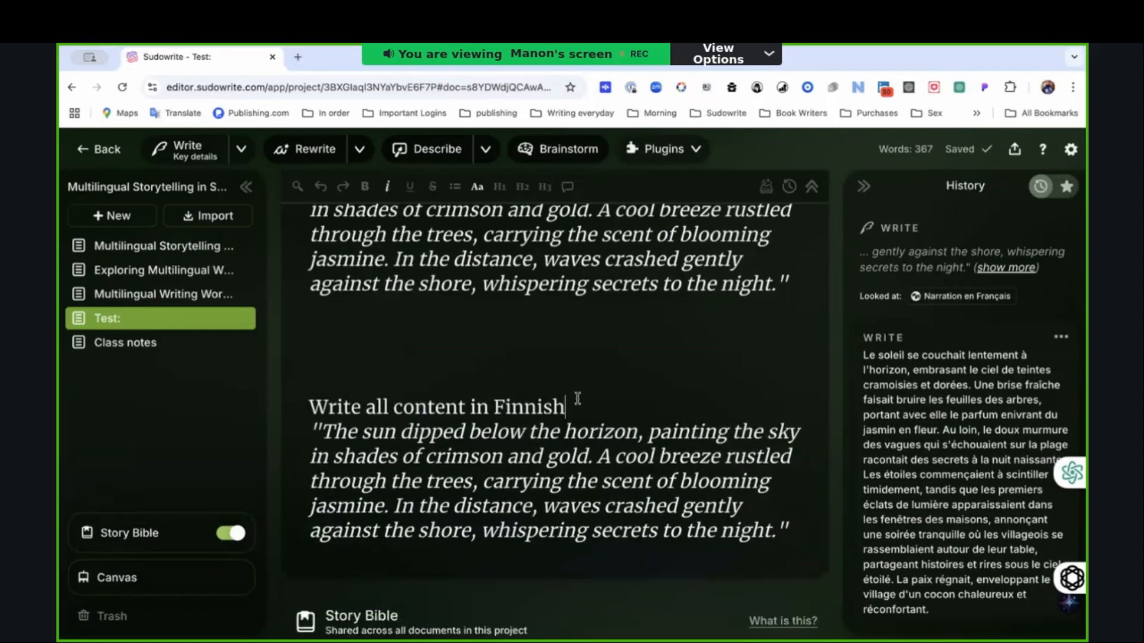
{"action": "type", "text": "]"}
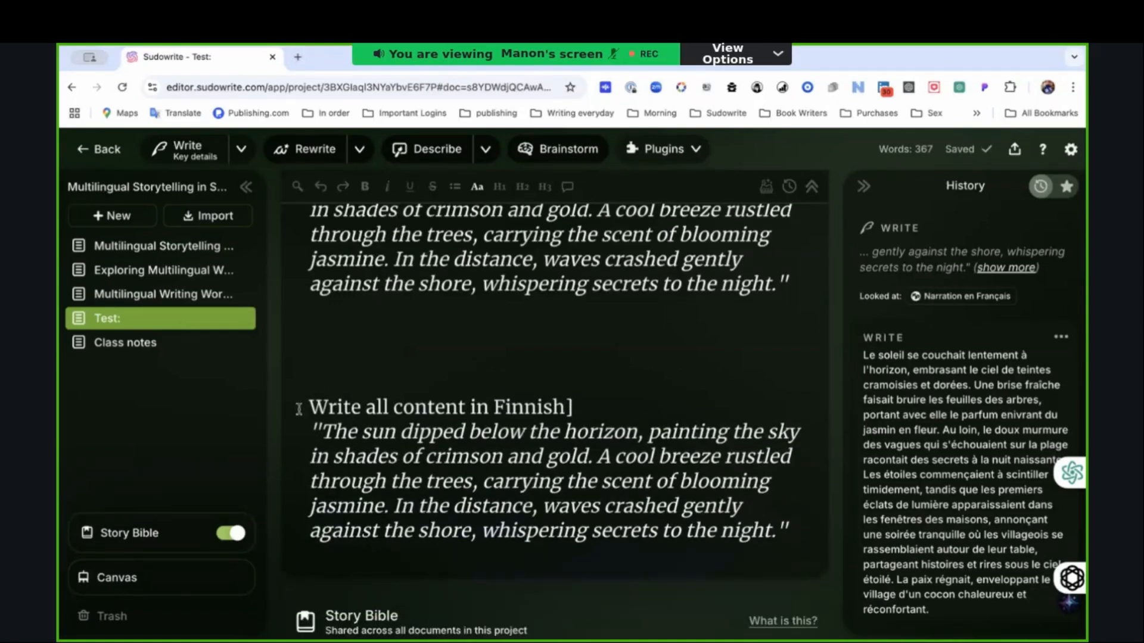
{"action": "left_click", "coordinate": [311, 408]}
{"action": "type", "text": "["}
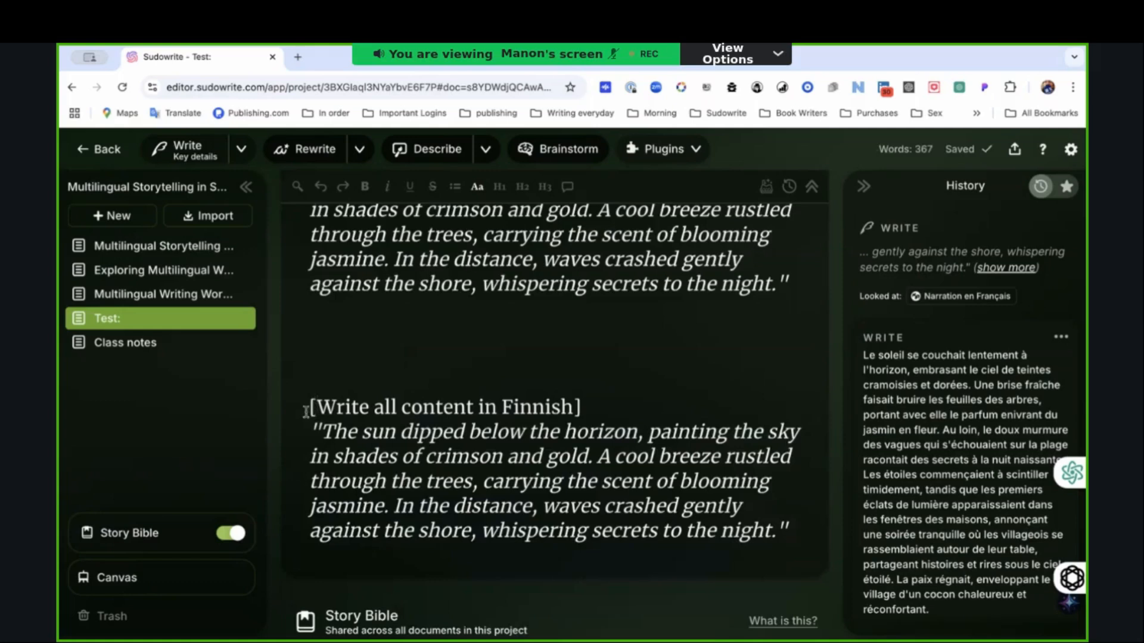
Step: Generate text with Write from the bracketed Finnish instruction and sunset passage, insert the result below the passage and review it
{"action": "left_click_drag", "start_coordinate": [310, 409], "coordinate": [804, 546]}
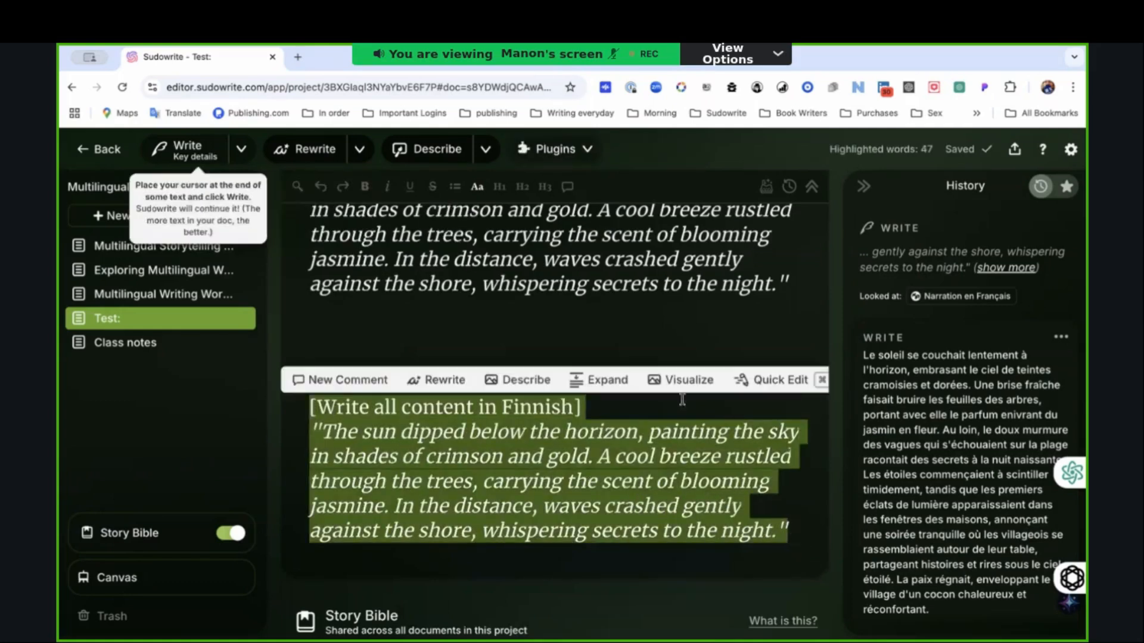
{"action": "left_click", "coordinate": [194, 157]}
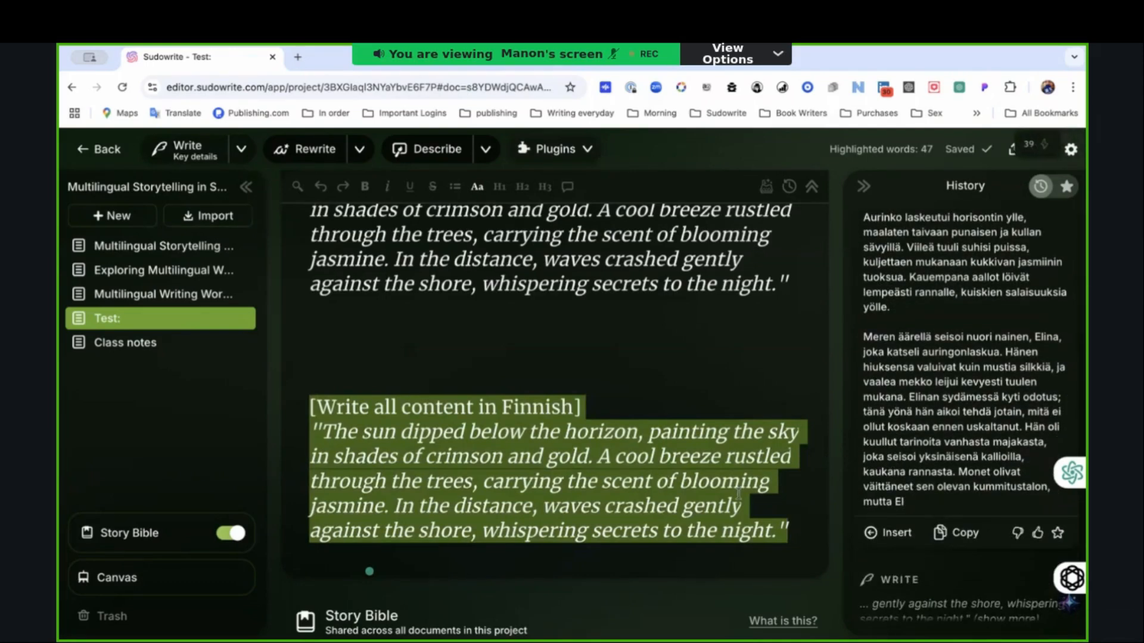
{"action": "left_click", "coordinate": [775, 524]}
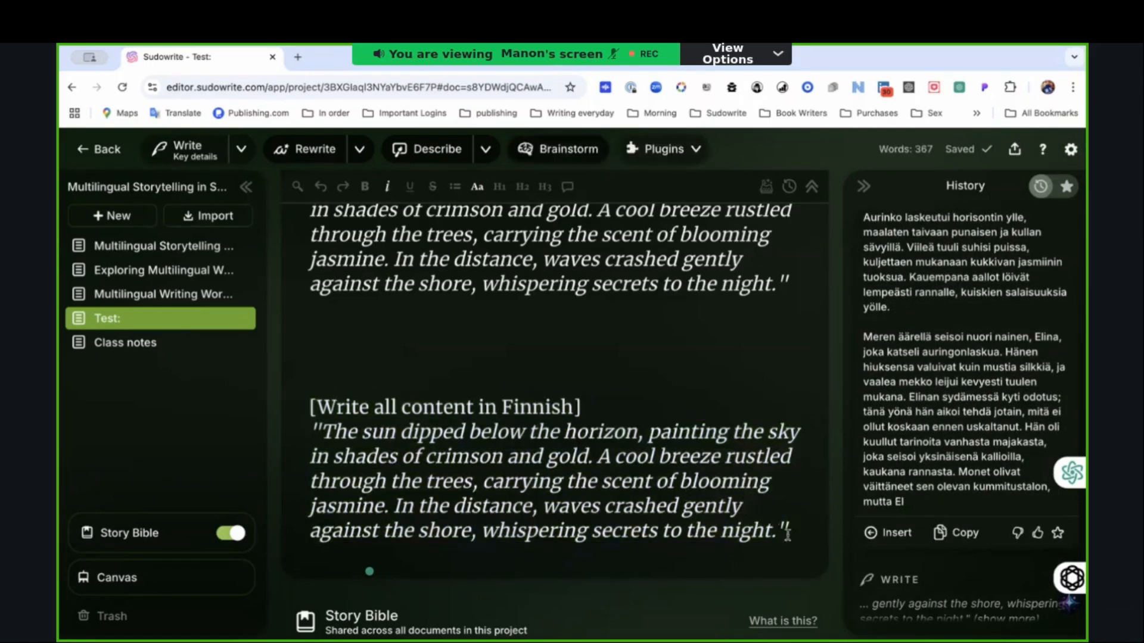
{"action": "key", "text": "Return"}
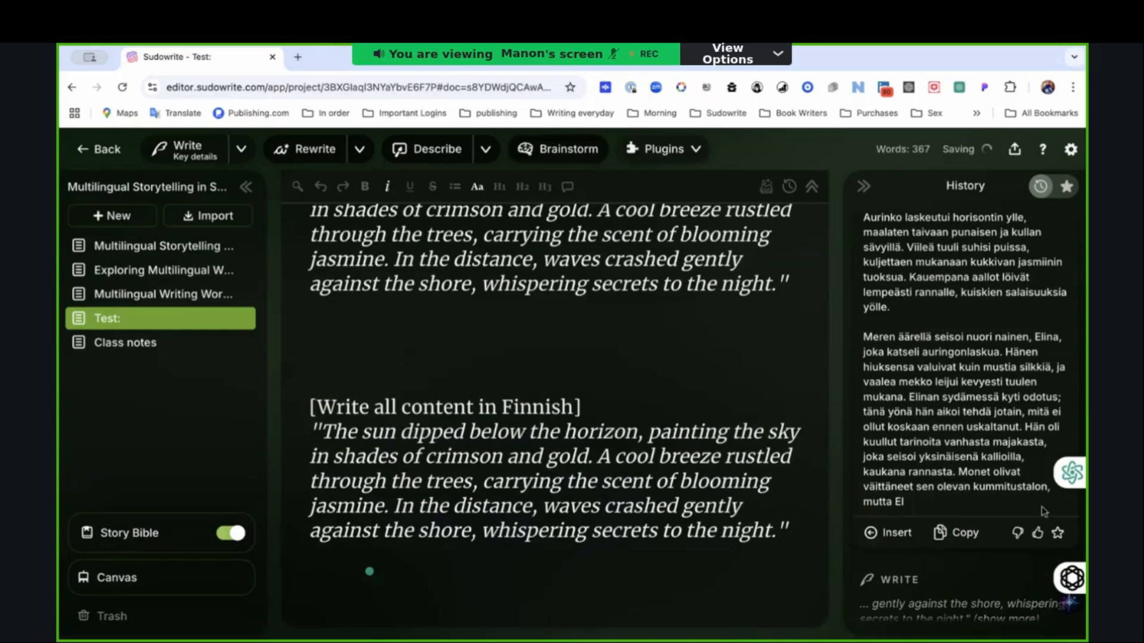
{"action": "left_click", "coordinate": [889, 533]}
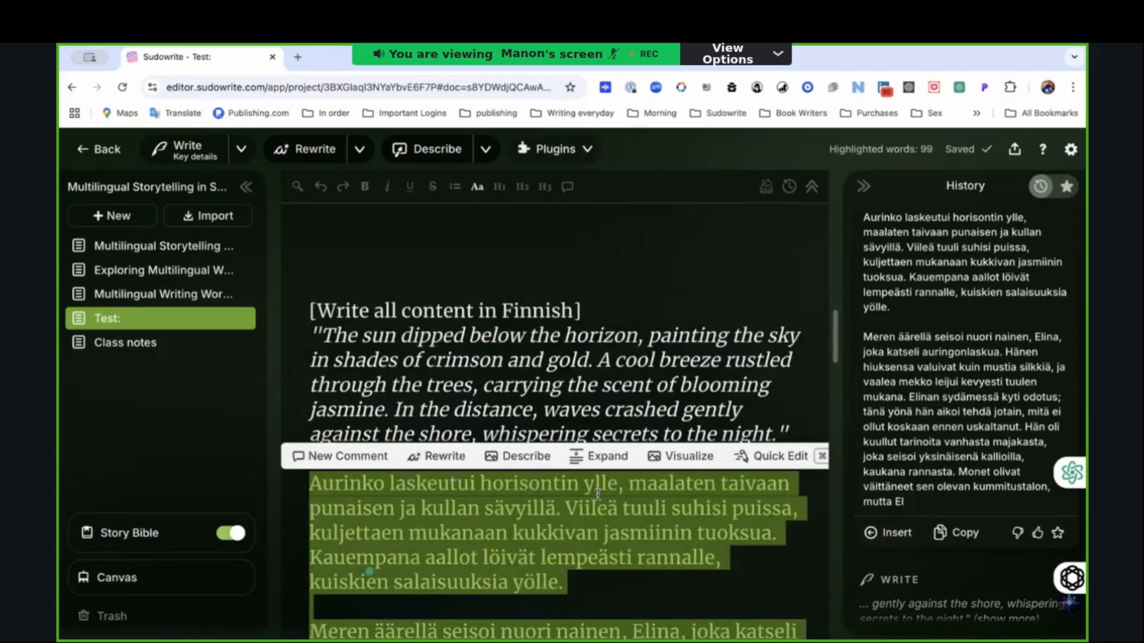
{"action": "scroll", "coordinate": [598, 494], "scroll_direction": "down", "scroll_amount": 2}
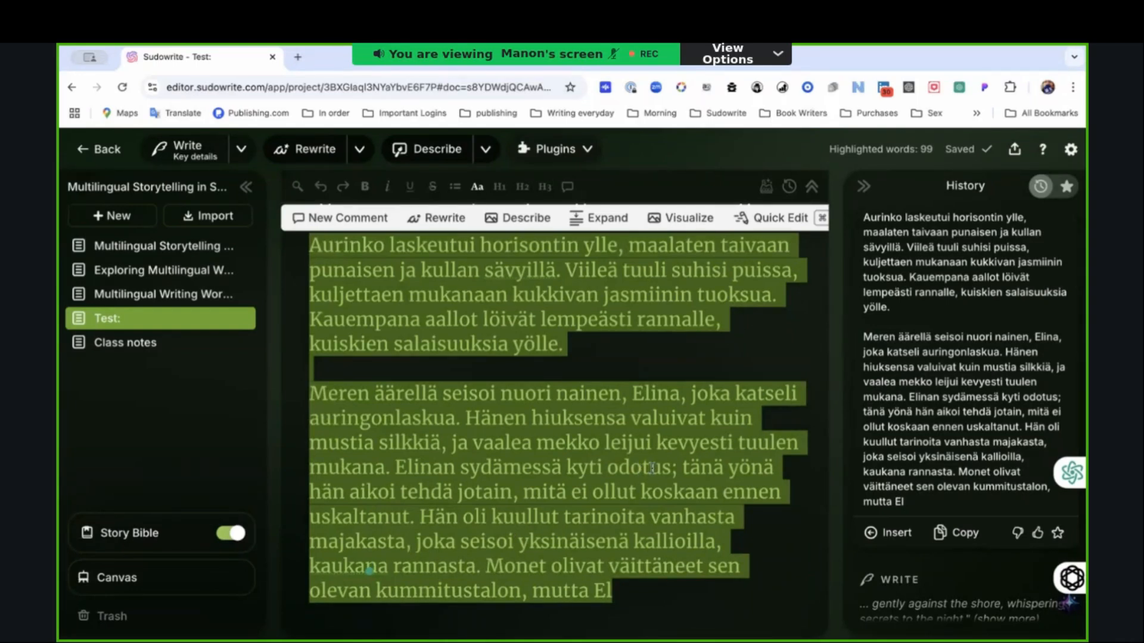
{"action": "scroll", "coordinate": [955, 410], "scroll_direction": "up", "scroll_amount": 3}
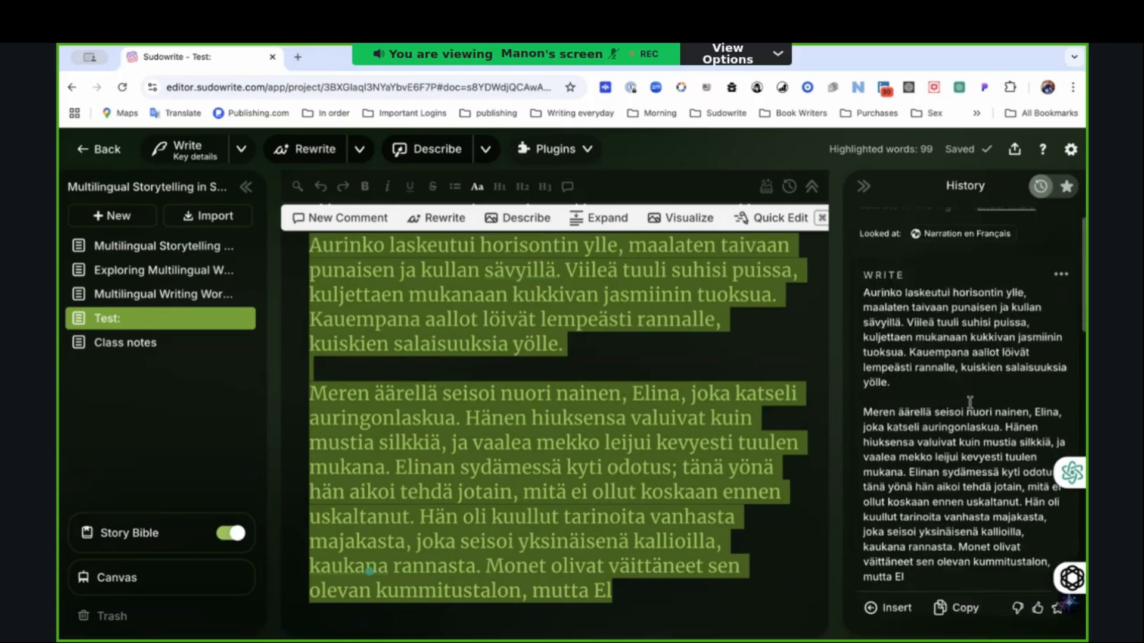
{"action": "left_click", "coordinate": [596, 443]}
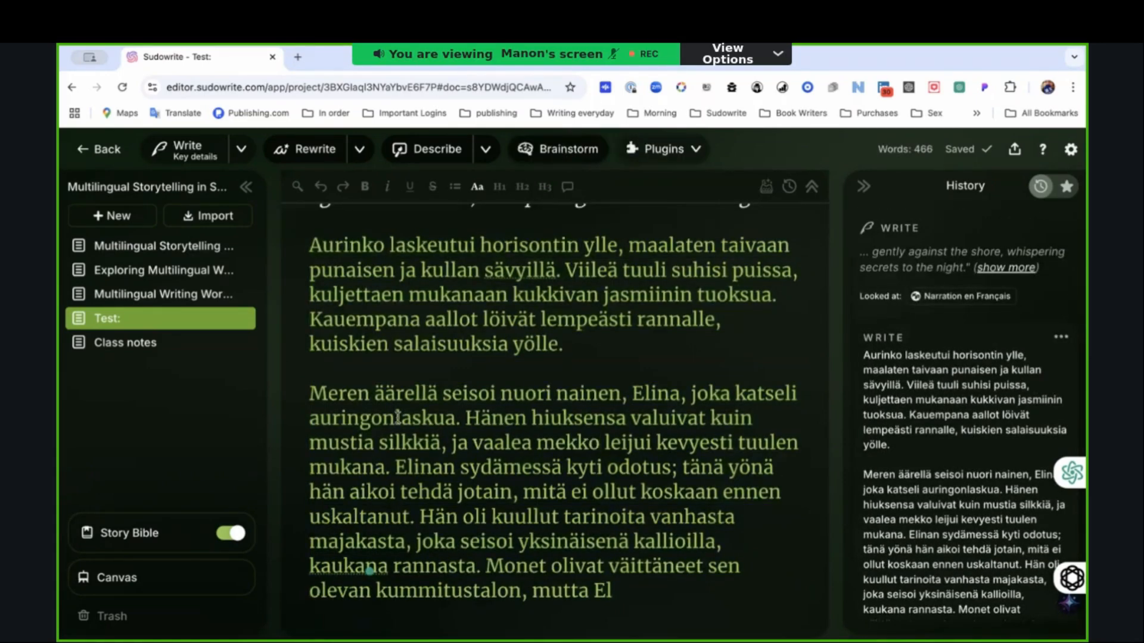
Step: Look through the feedback links in the "Class notes" document and return to the "Test:" document
{"action": "left_click_drag", "start_coordinate": [309, 393], "coordinate": [570, 462]}
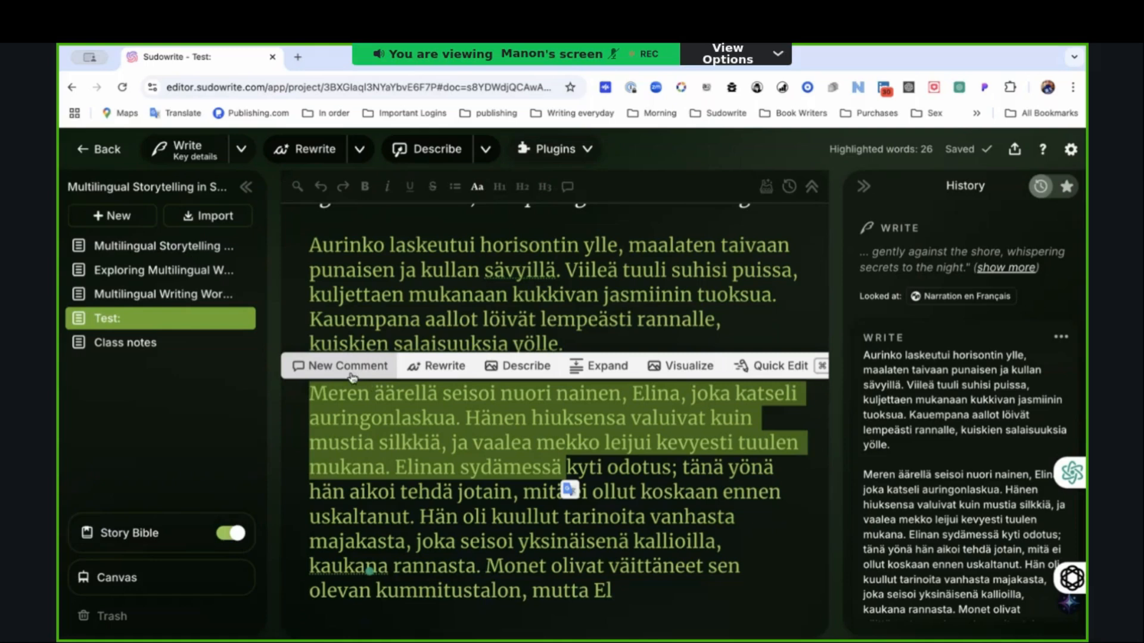
{"action": "left_click", "coordinate": [138, 352]}
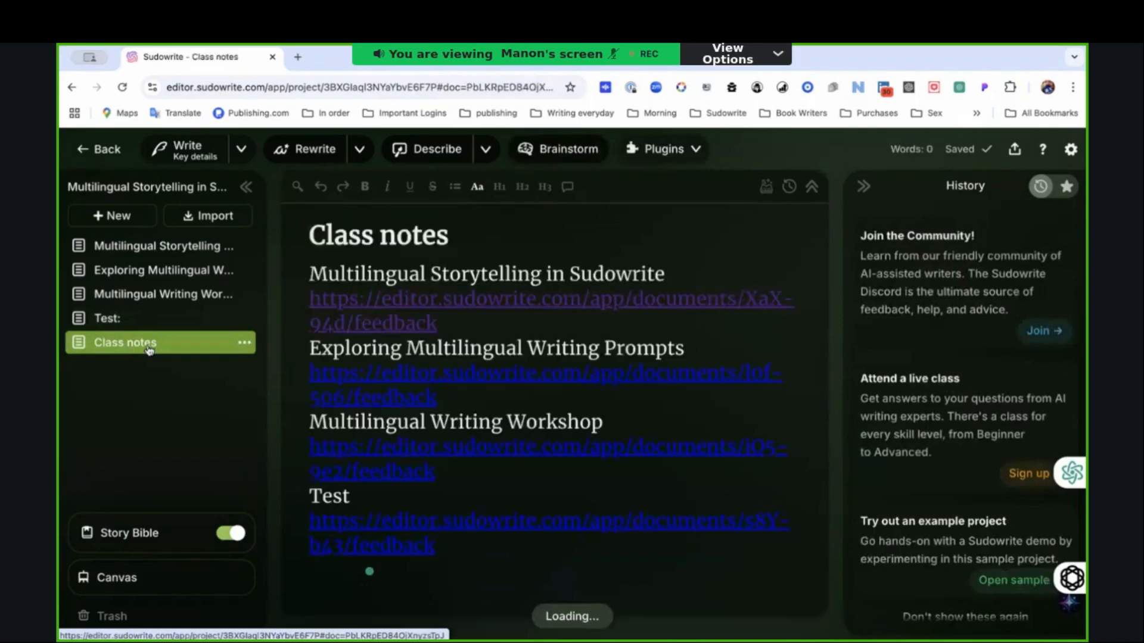
{"action": "scroll", "coordinate": [514, 340], "scroll_direction": "down", "scroll_amount": 3}
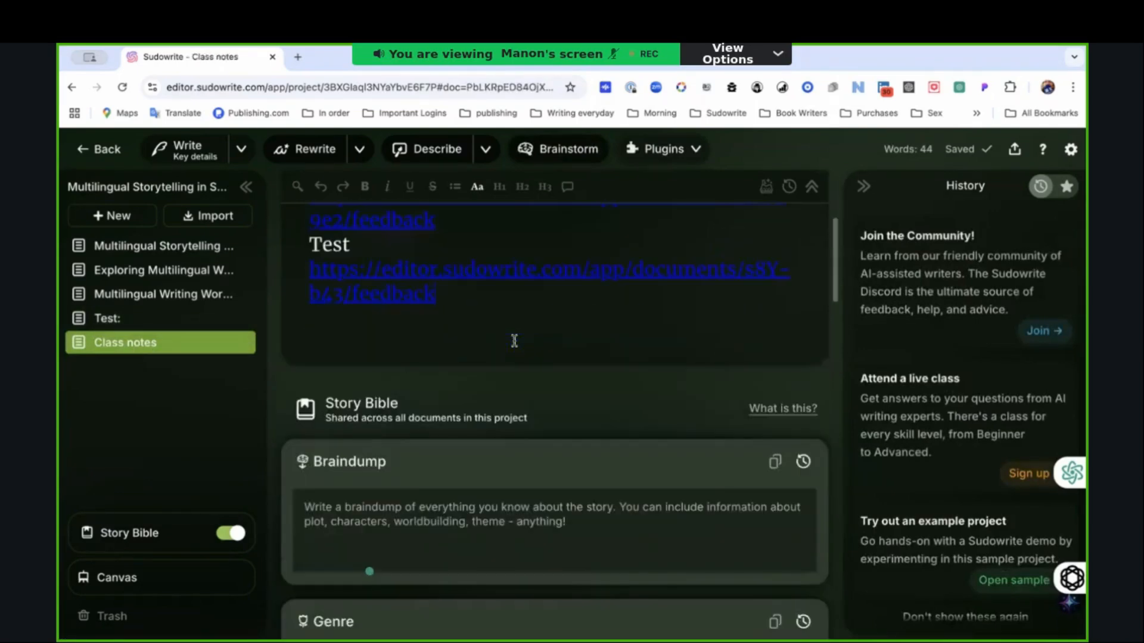
{"action": "scroll", "coordinate": [514, 341], "scroll_direction": "up", "scroll_amount": 4}
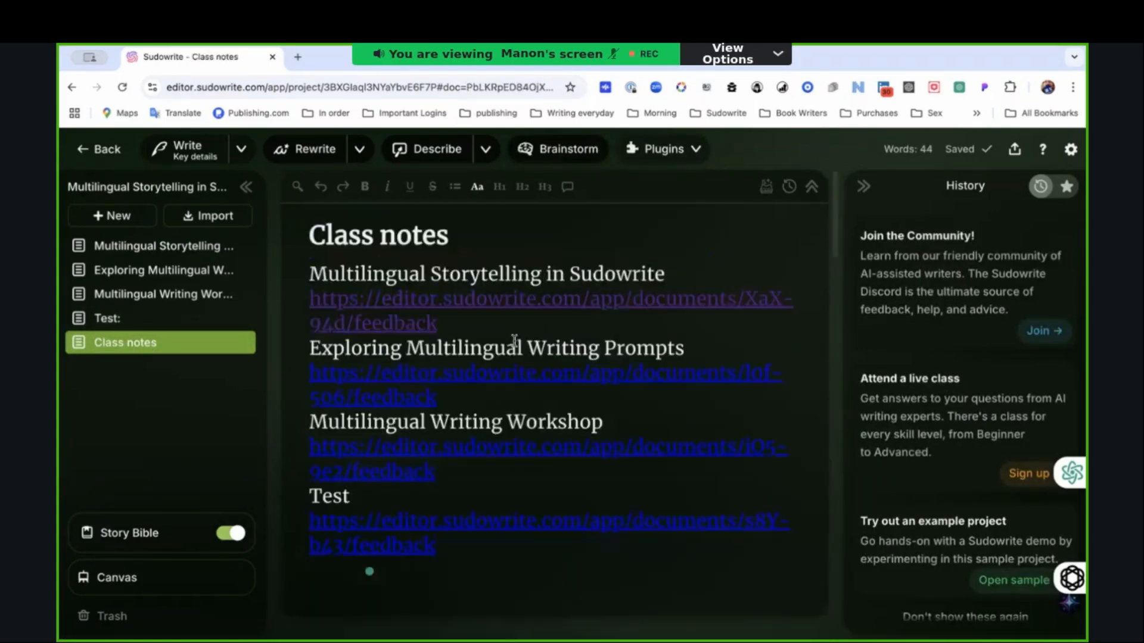
{"action": "left_click", "coordinate": [135, 322]}
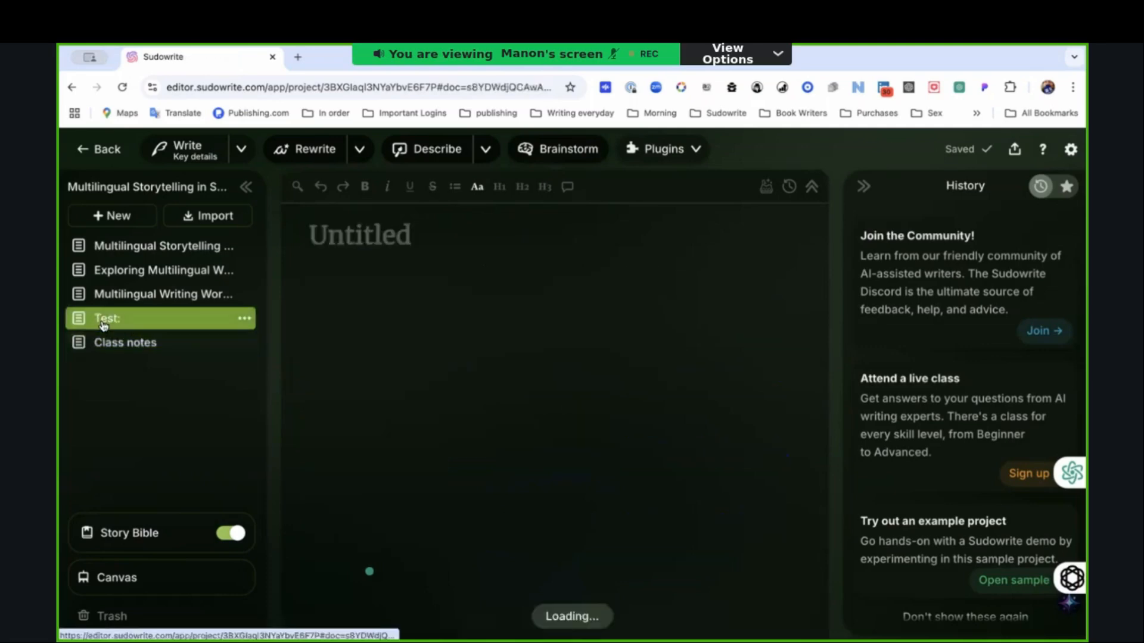
Step: Try to add a comment to the opening lines of the French paragraph under "Basic"
{"action": "left_click_drag", "start_coordinate": [309, 398], "coordinate": [445, 472]}
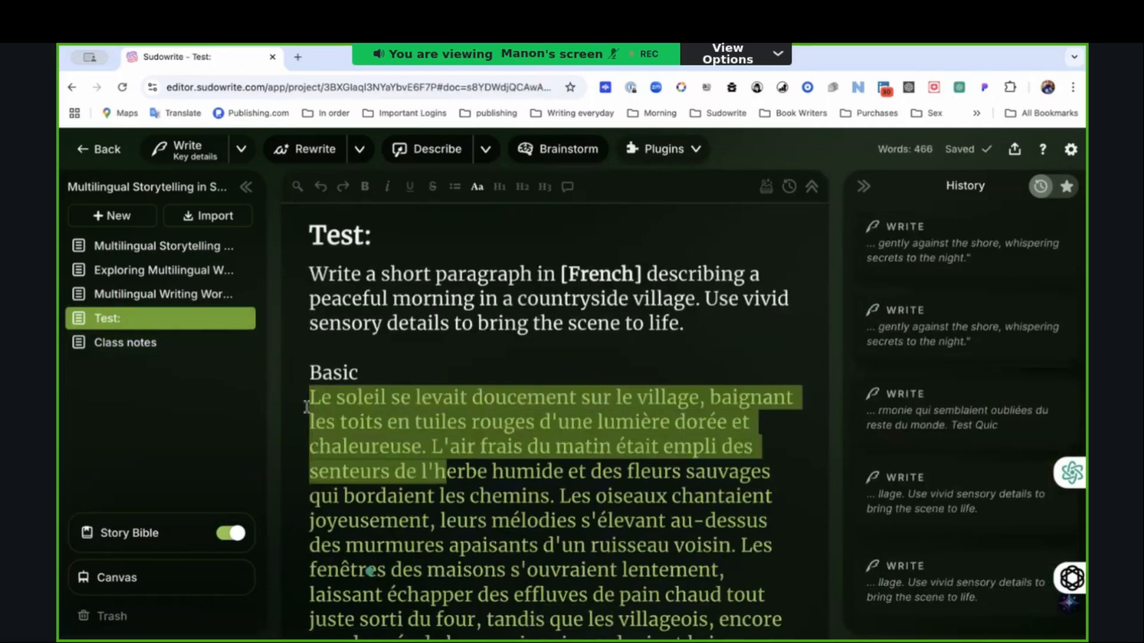
{"action": "left_click_drag", "start_coordinate": [392, 433], "coordinate": [456, 499]}
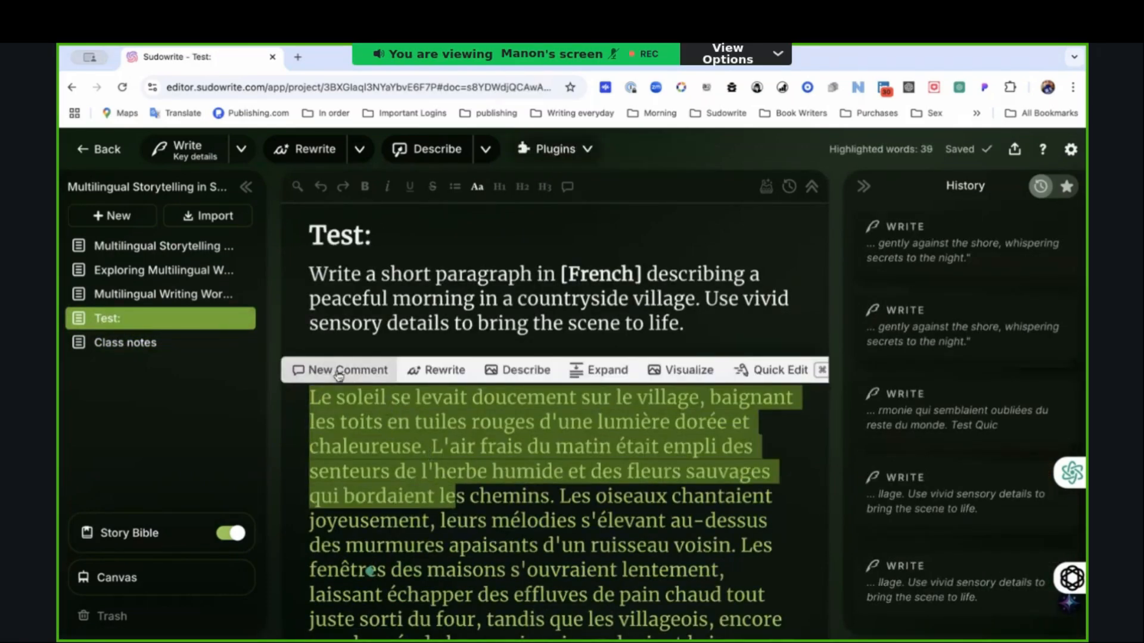
{"action": "left_click", "coordinate": [337, 374]}
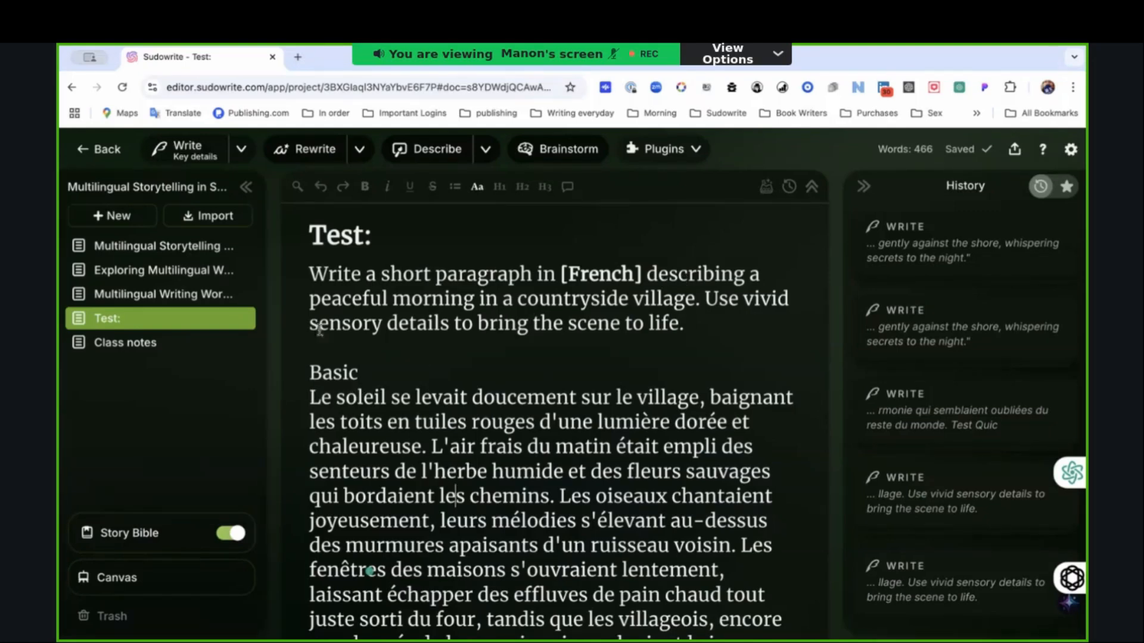
Step: Try to add a comment to the prompt paragraph under the "Test:" heading, then leave comment mode without posting
{"action": "left_click_drag", "start_coordinate": [309, 274], "coordinate": [737, 337]}
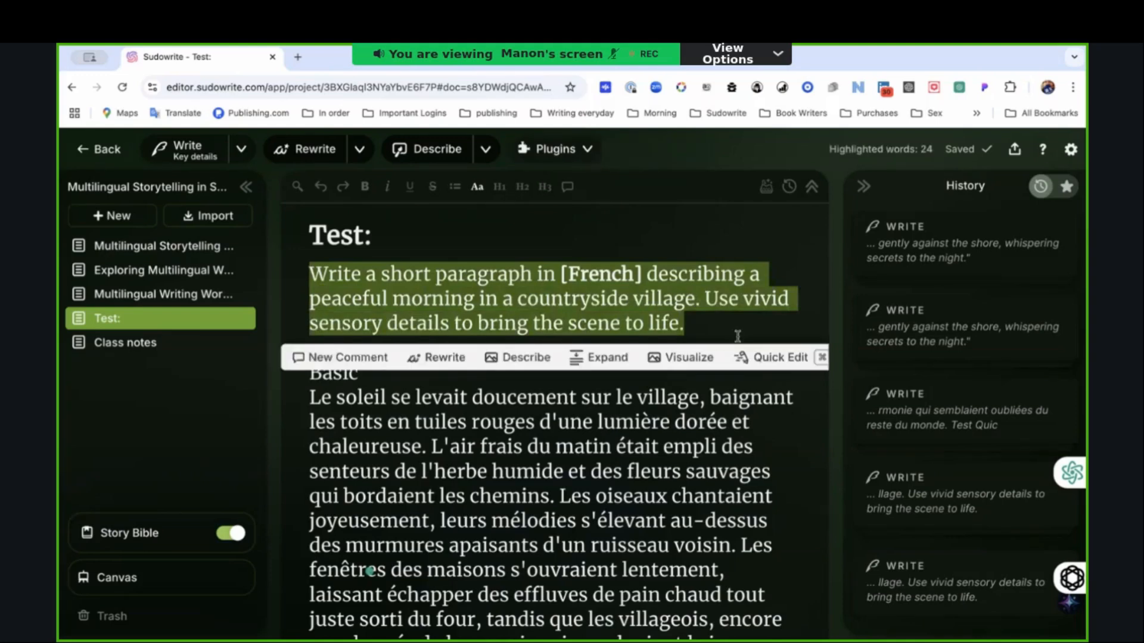
{"action": "left_click", "coordinate": [347, 357]}
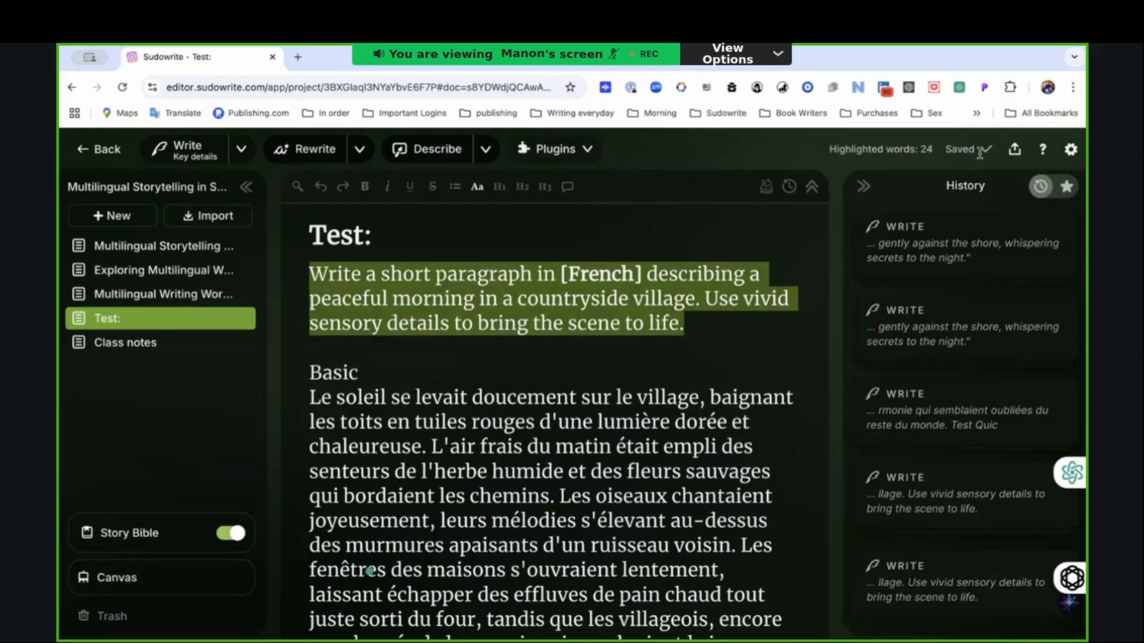
{"action": "scroll", "coordinate": [911, 279], "scroll_direction": "down", "scroll_amount": 1}
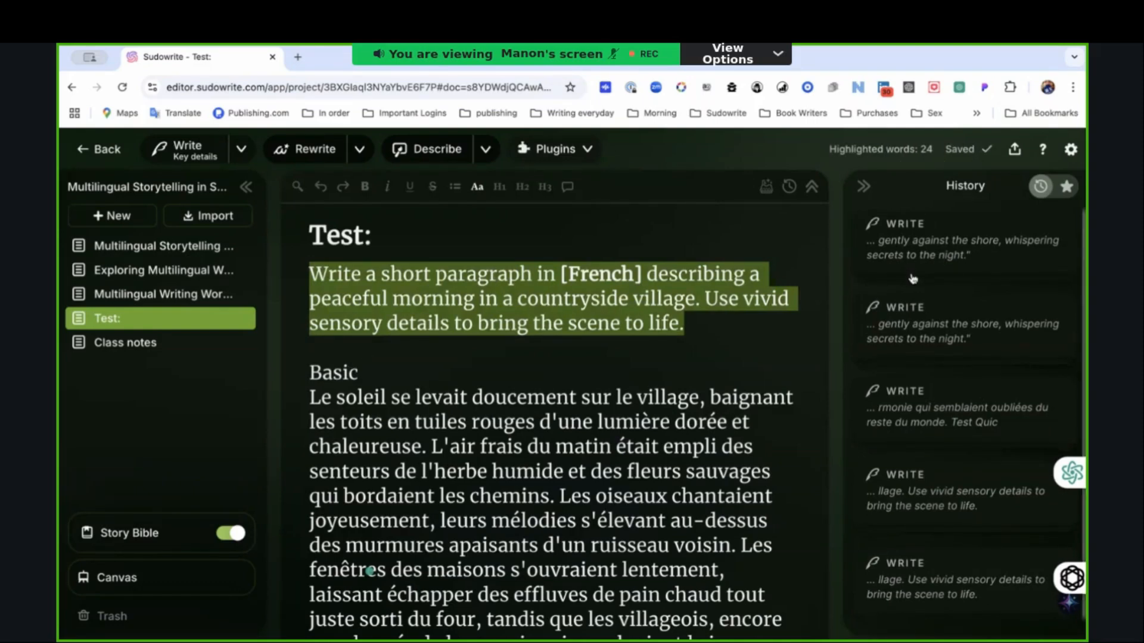
{"action": "left_click", "coordinate": [692, 332]}
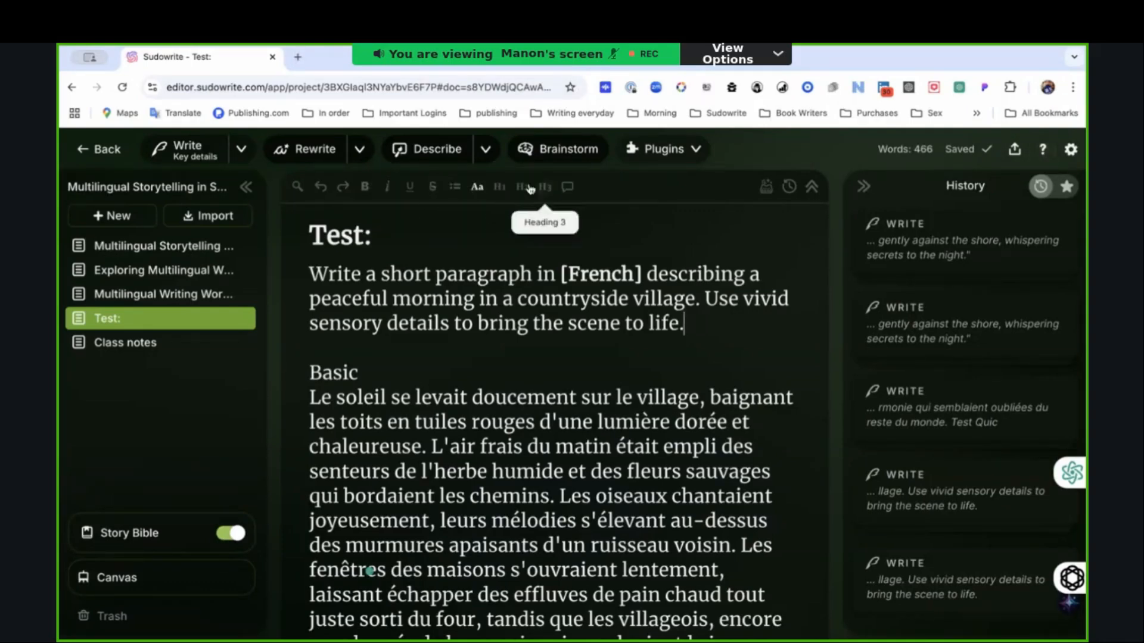
{"action": "left_click", "coordinate": [567, 188]}
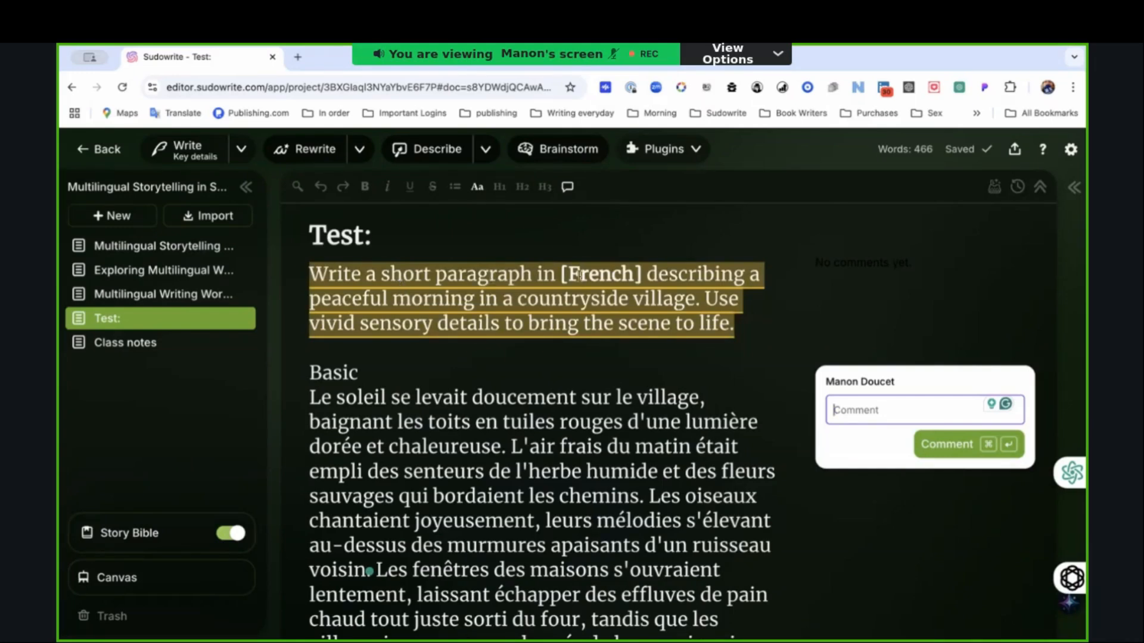
{"action": "scroll", "coordinate": [568, 369], "scroll_direction": "down", "scroll_amount": 3}
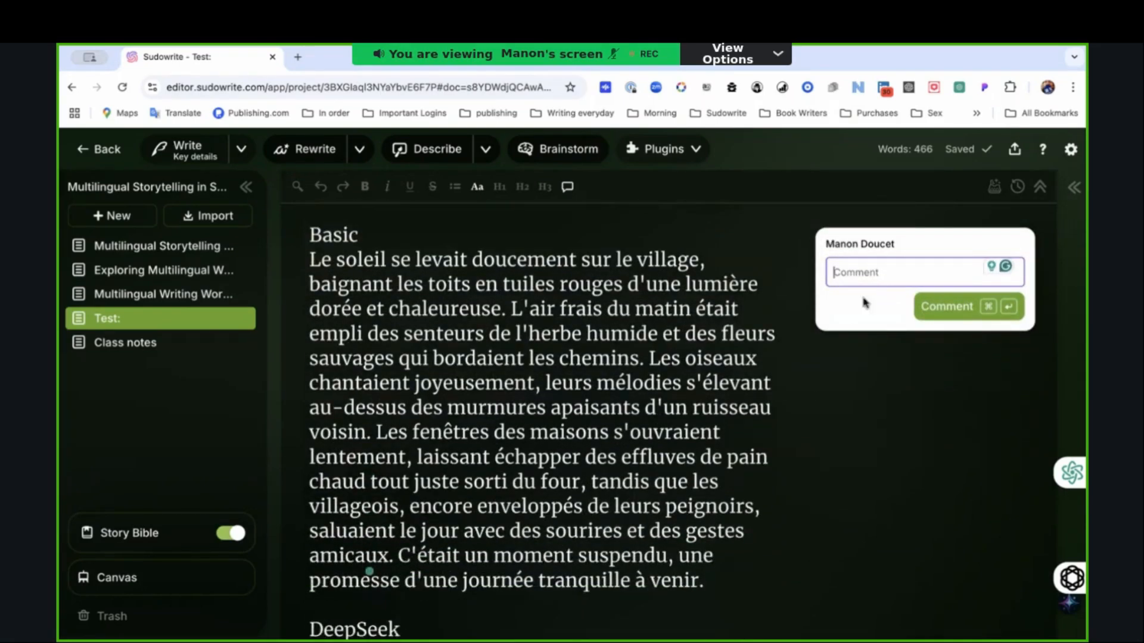
{"action": "left_click", "coordinate": [758, 408]}
{"action": "scroll", "coordinate": [757, 409], "scroll_direction": "up", "scroll_amount": 3}
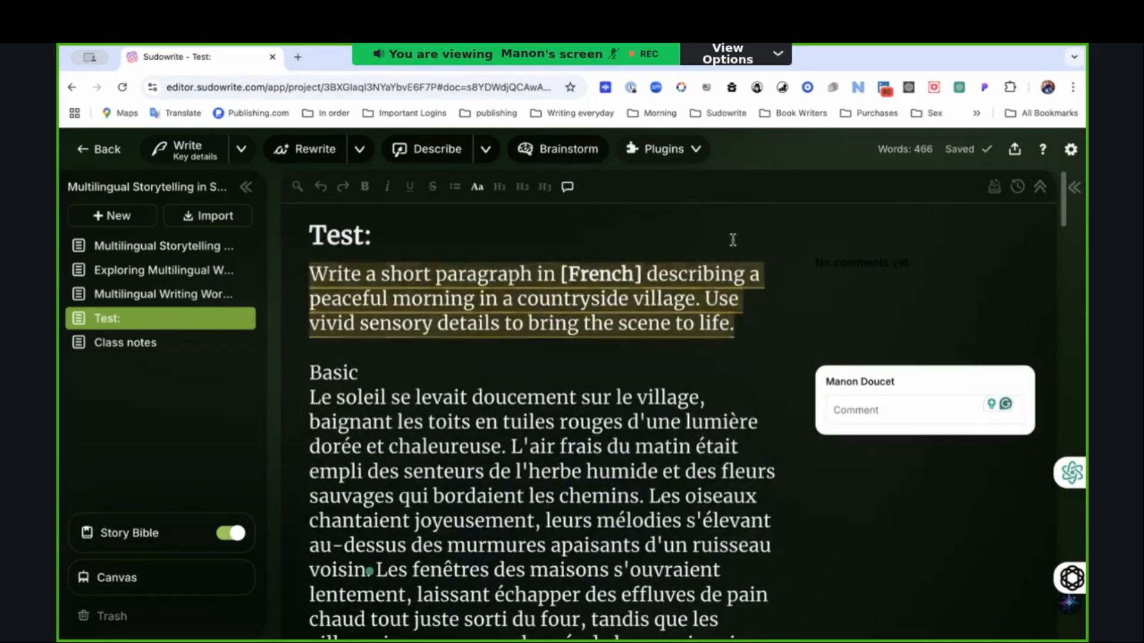
{"action": "left_click", "coordinate": [569, 188]}
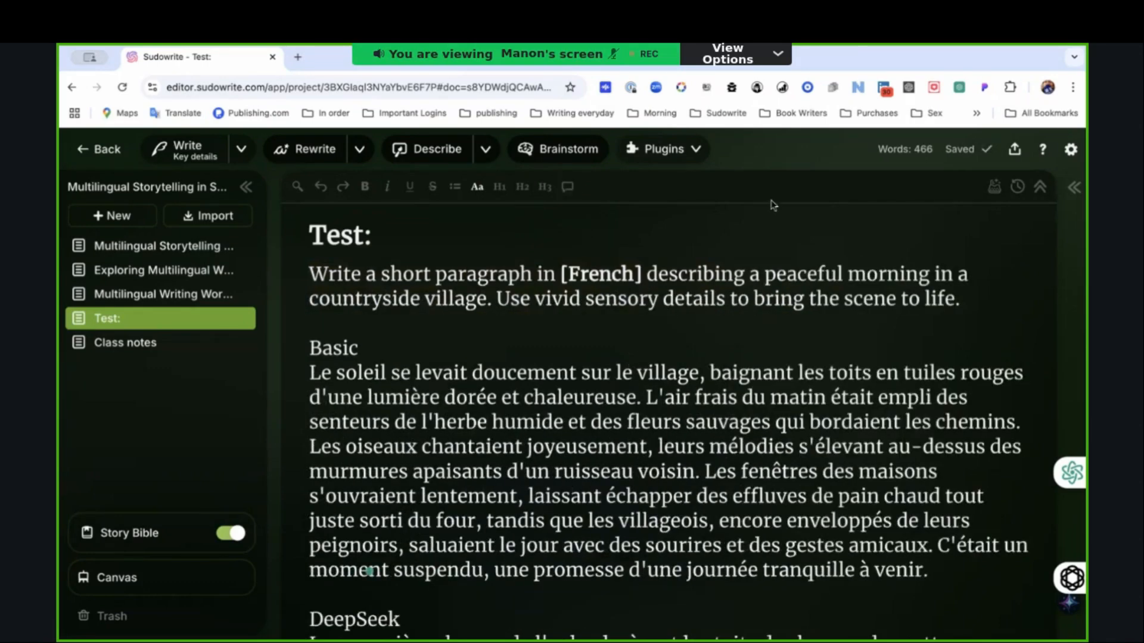
Step: Check the "Test:" document for shared comments with comment mode on and off
{"action": "left_click", "coordinate": [567, 188]}
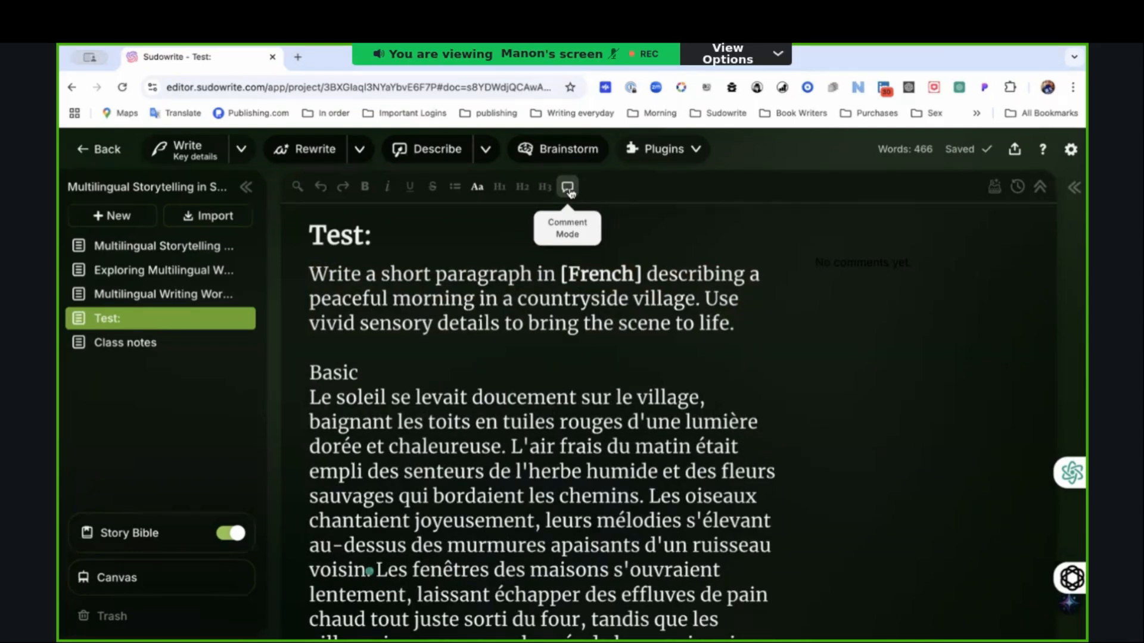
{"action": "left_click", "coordinate": [569, 188]}
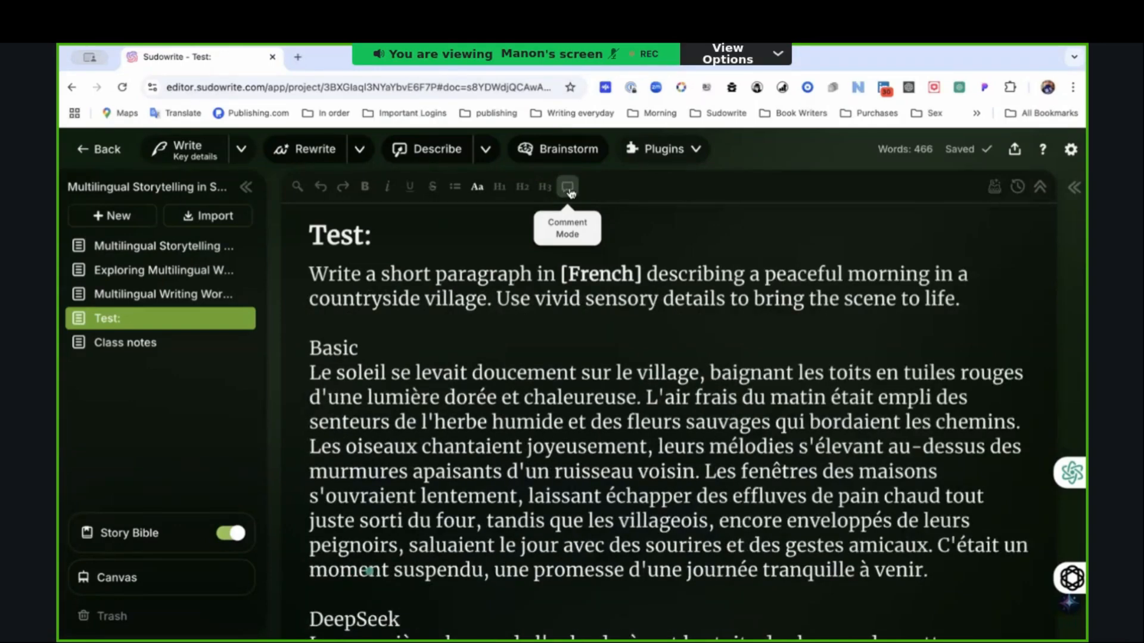
{"action": "scroll", "coordinate": [627, 354], "scroll_direction": "down", "scroll_amount": 4}
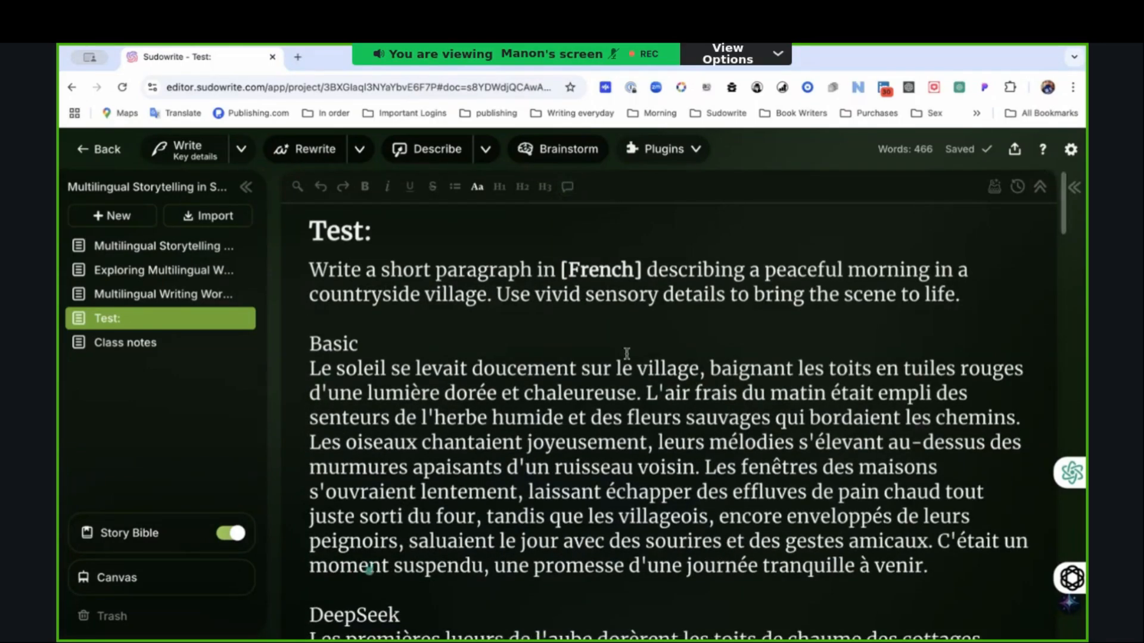
{"action": "scroll", "coordinate": [627, 354], "scroll_direction": "down", "scroll_amount": 15}
{"action": "scroll", "coordinate": [626, 354], "scroll_direction": "up", "scroll_amount": 7}
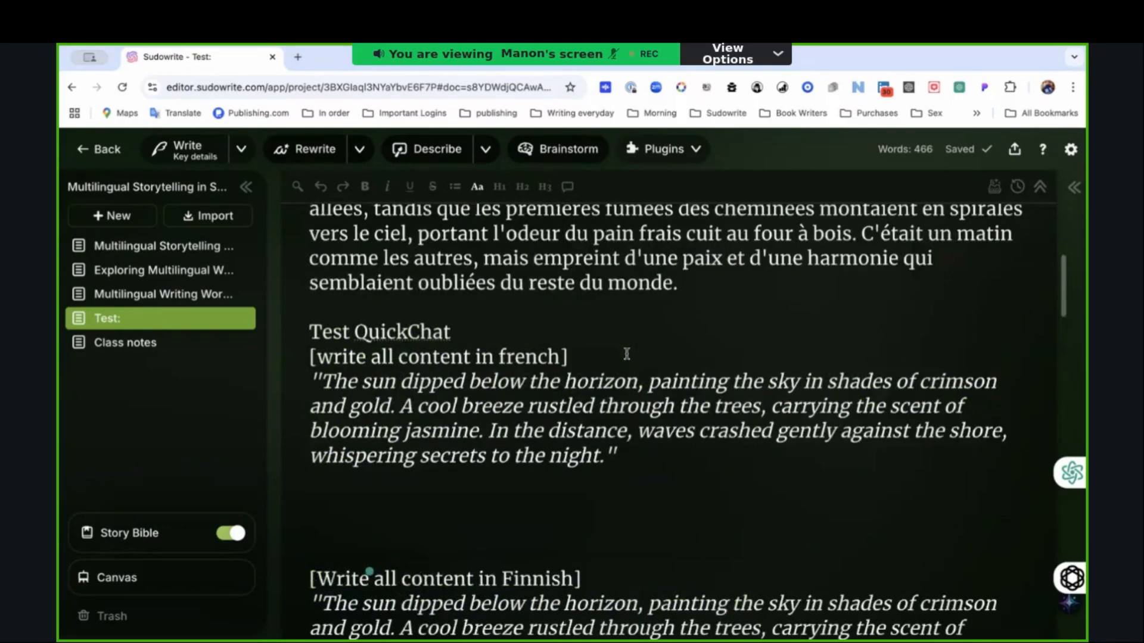
{"action": "scroll", "coordinate": [627, 354], "scroll_direction": "up", "scroll_amount": 10}
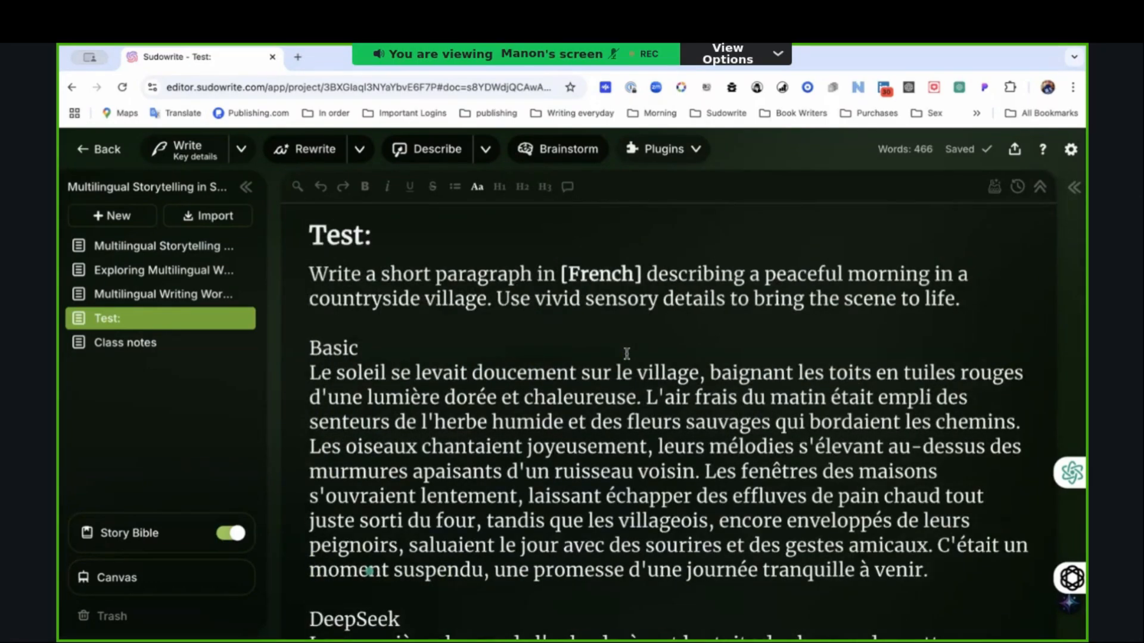
{"action": "left_click", "coordinate": [568, 194]}
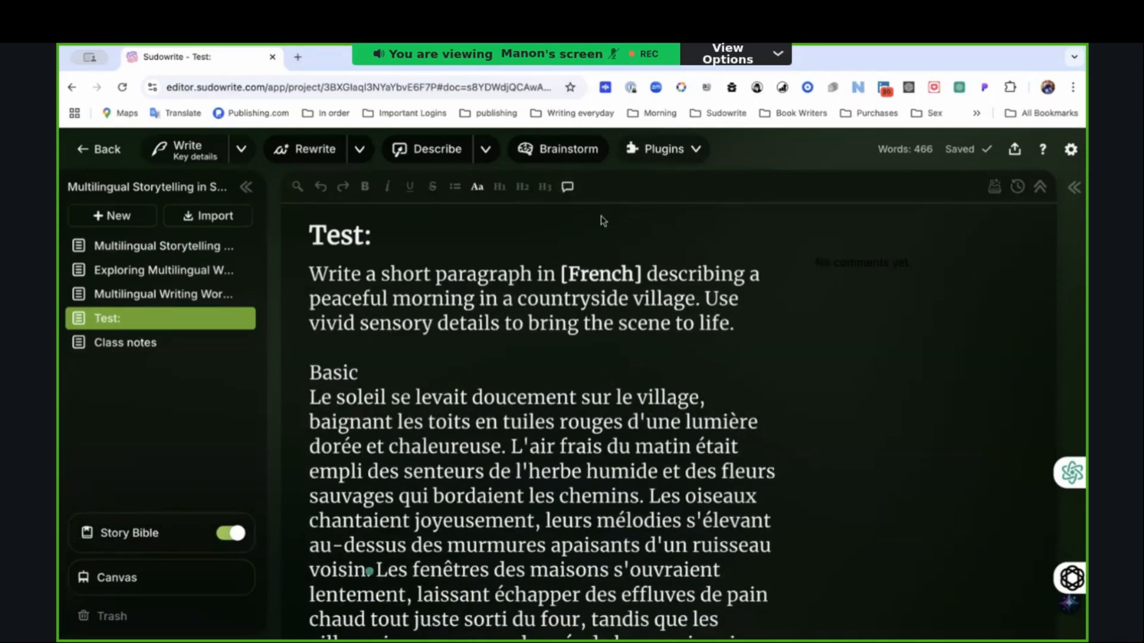
{"action": "left_click", "coordinate": [569, 189]}
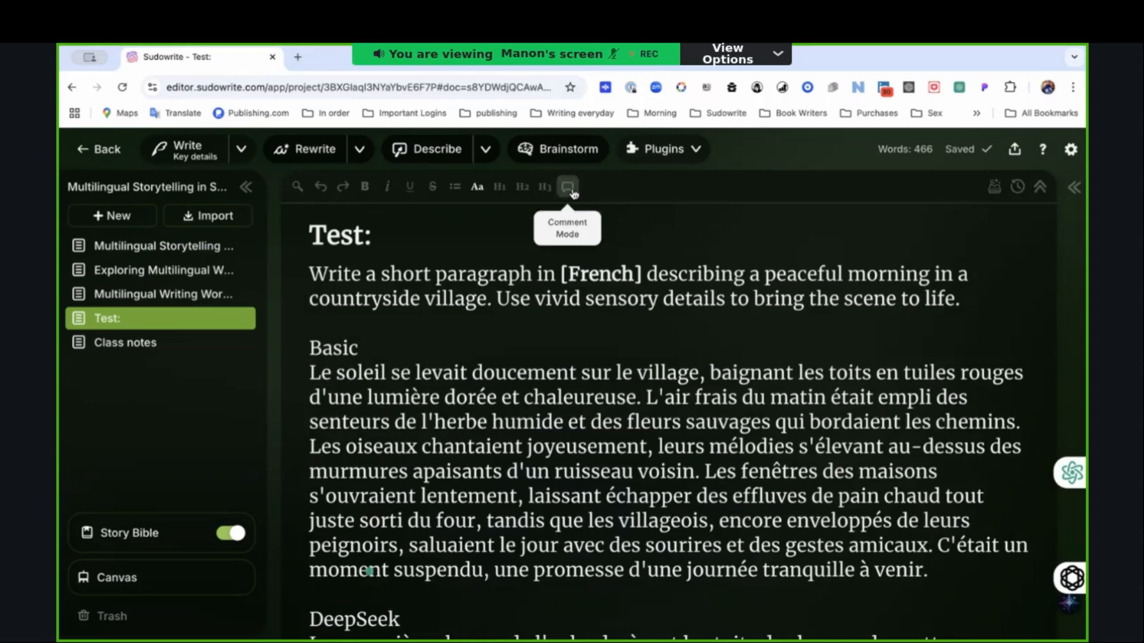
{"action": "left_click", "coordinate": [570, 190]}
Step: Reload the document, show its comments in comment mode and resolve the comment on the prompt paragraph
{"action": "left_click", "coordinate": [123, 89]}
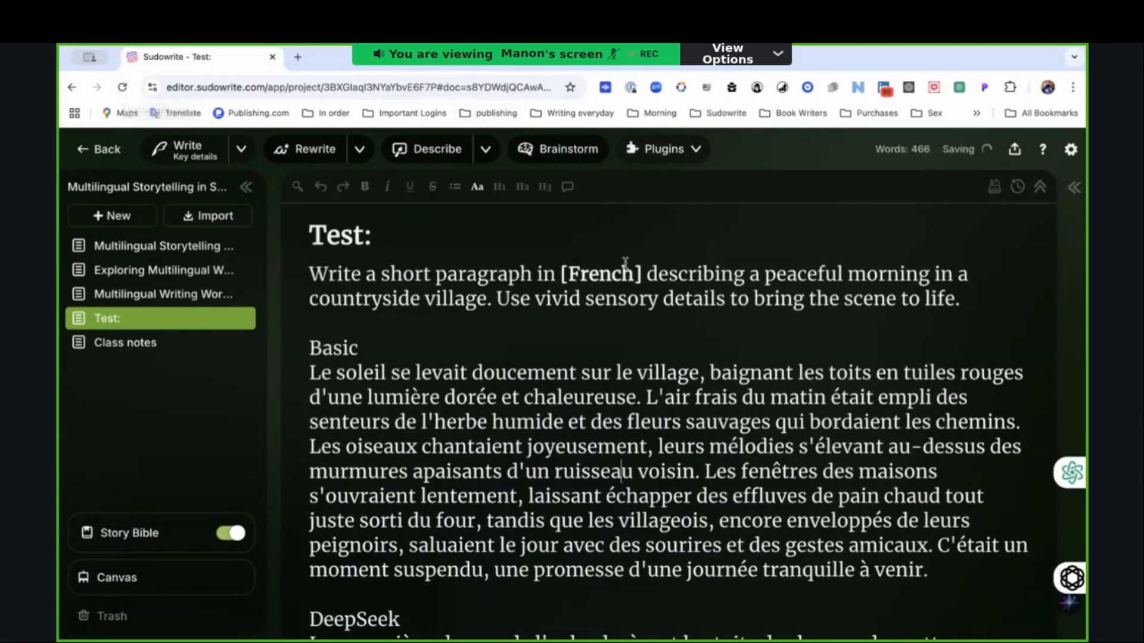
{"action": "left_click", "coordinate": [567, 187]}
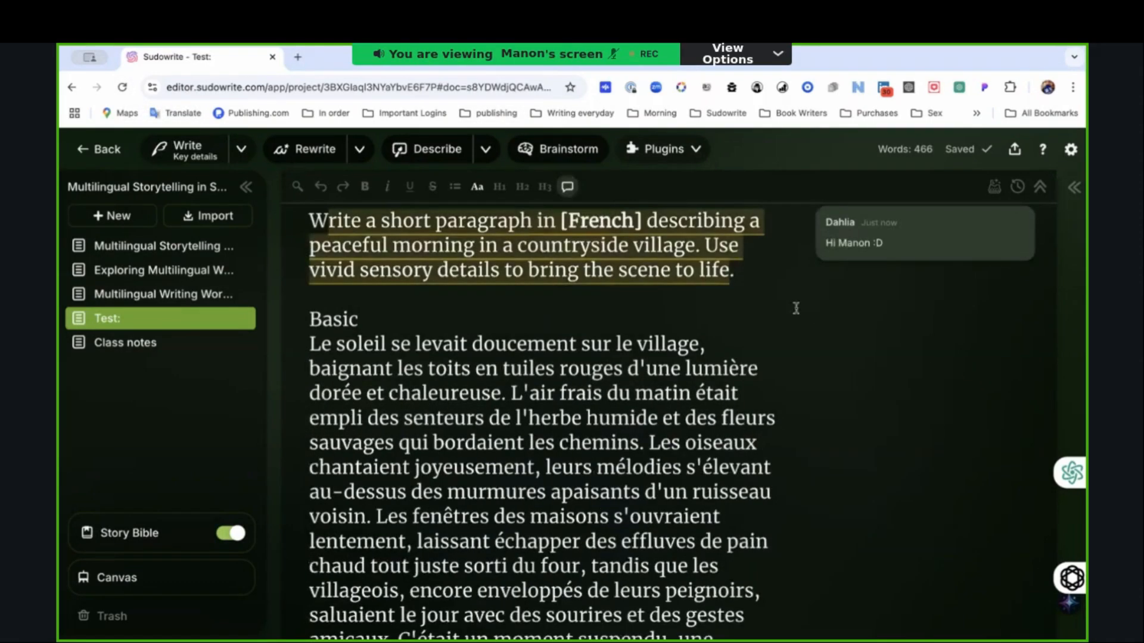
{"action": "scroll", "coordinate": [861, 247], "scroll_direction": "up", "scroll_amount": 1}
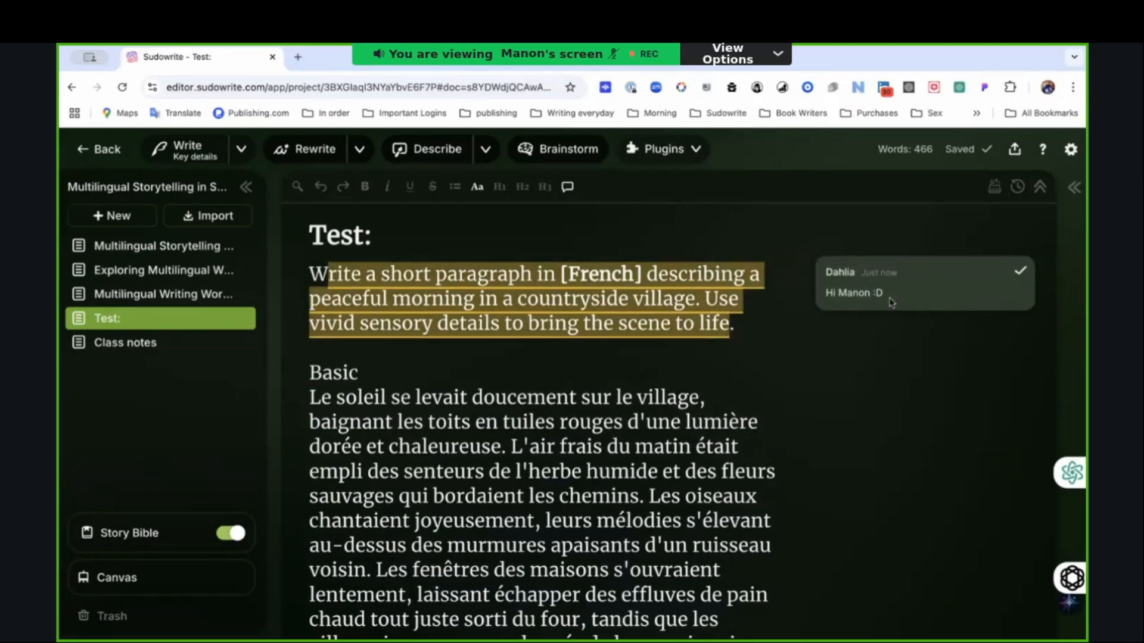
{"action": "left_click", "coordinate": [1019, 273]}
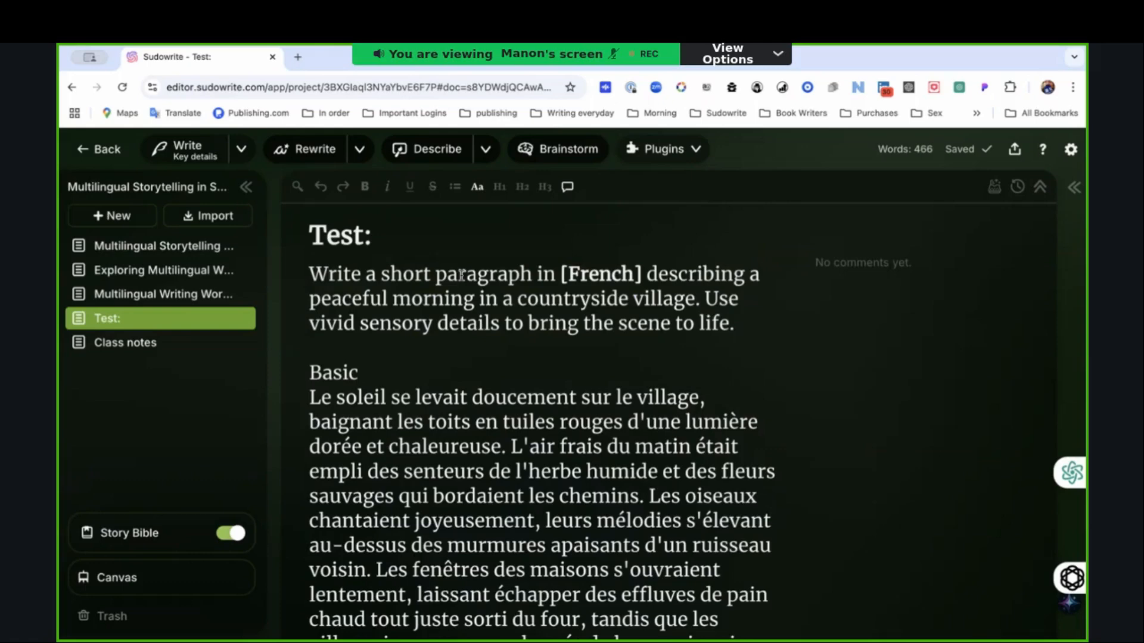
Step: Look through the "Test:" document in comment mode from the French paragraphs to the Finnish text
{"action": "scroll", "coordinate": [462, 274], "scroll_direction": "down", "scroll_amount": 8}
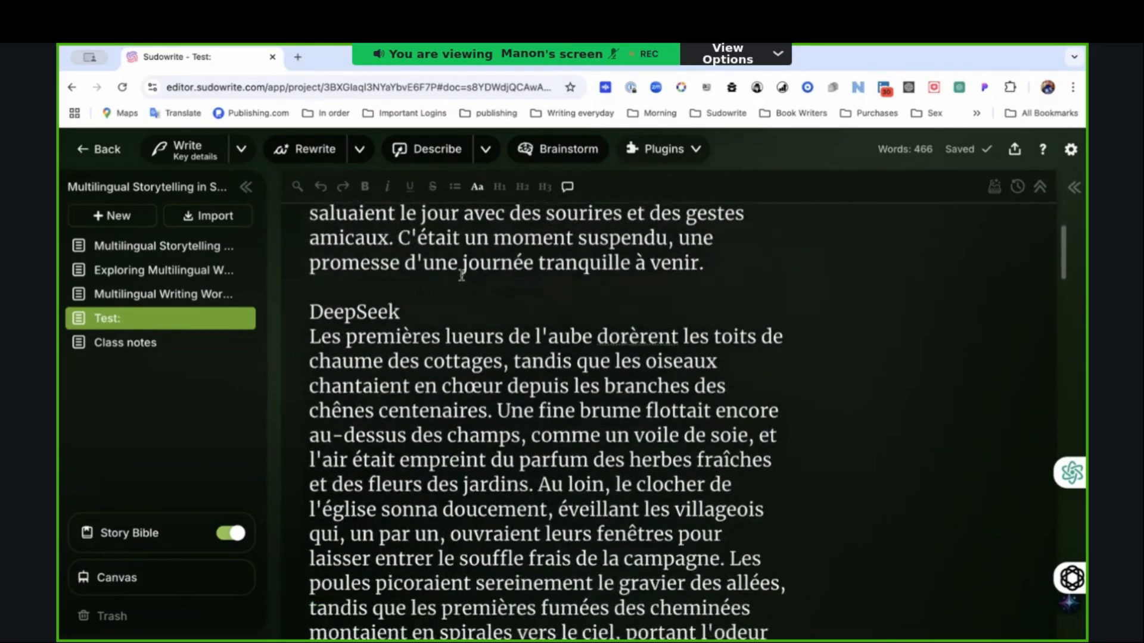
{"action": "scroll", "coordinate": [462, 275], "scroll_direction": "down", "scroll_amount": 1}
{"action": "scroll", "coordinate": [462, 275], "scroll_direction": "up", "scroll_amount": 7}
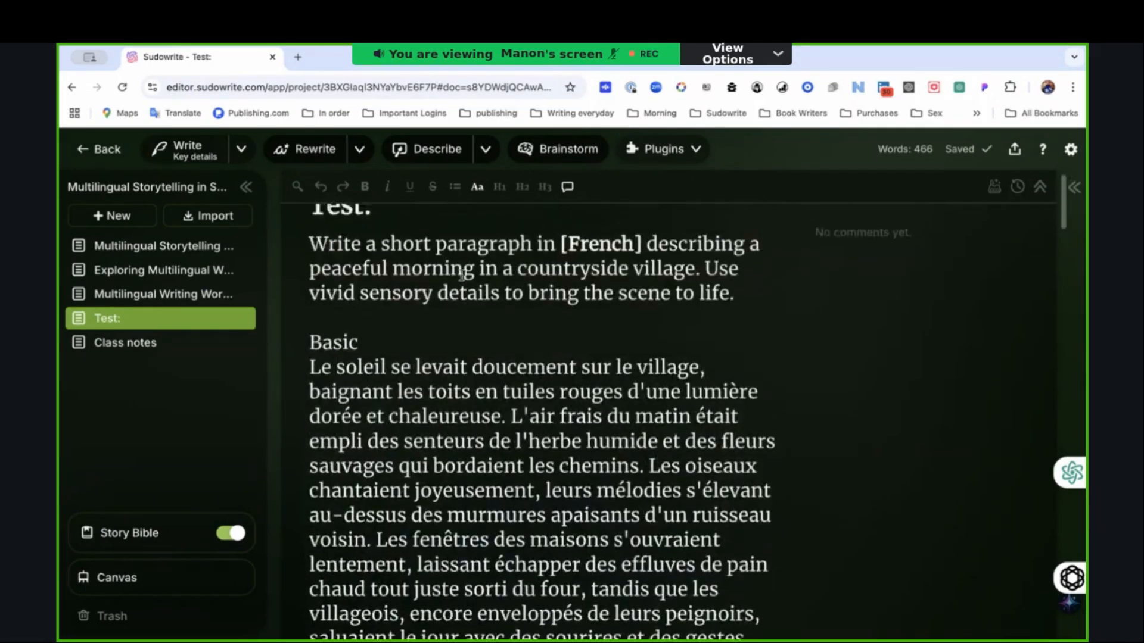
{"action": "scroll", "coordinate": [358, 403], "scroll_direction": "down", "scroll_amount": 2}
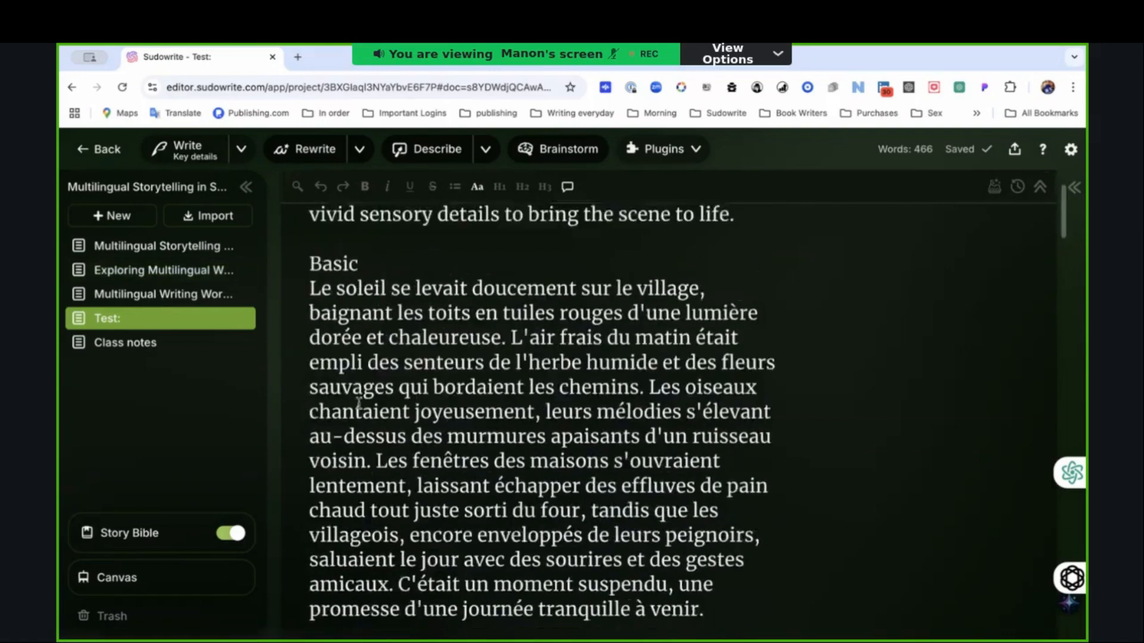
{"action": "scroll", "coordinate": [358, 404], "scroll_direction": "down", "scroll_amount": 10}
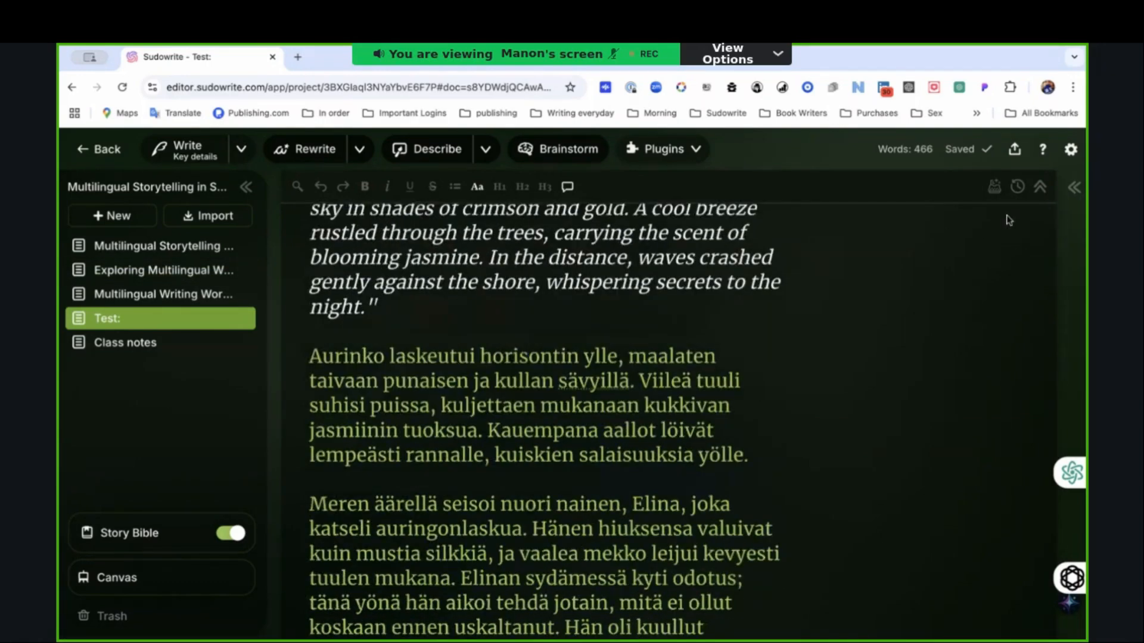
Step: Show the generation history beside the "Test:" document and check the document for further comments
{"action": "left_click", "coordinate": [1075, 189]}
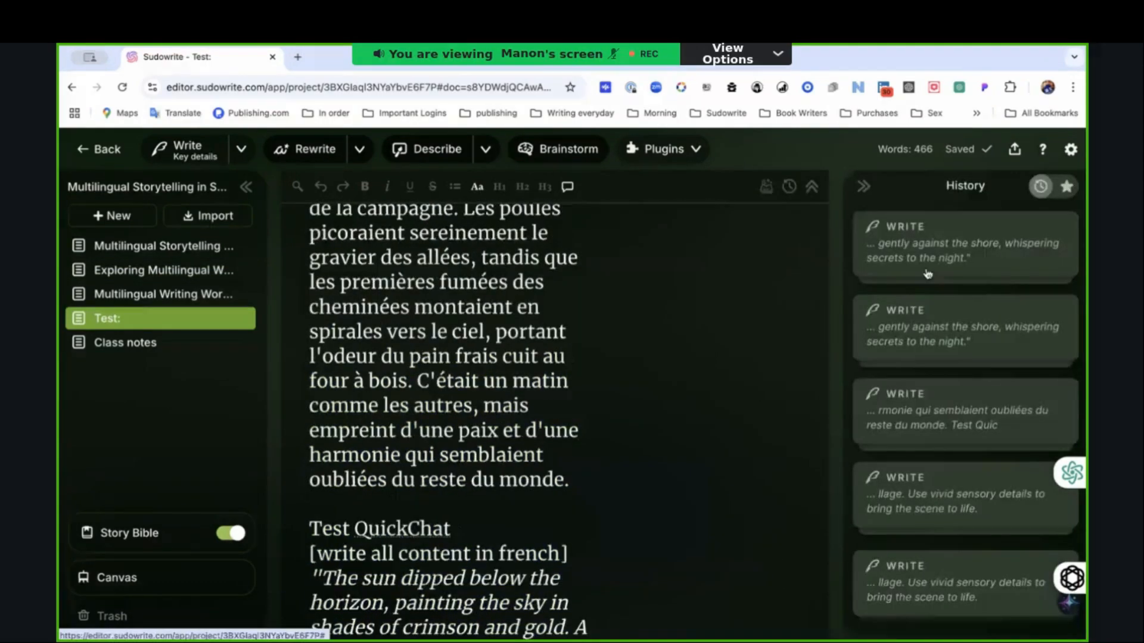
{"action": "scroll", "coordinate": [672, 351], "scroll_direction": "down", "scroll_amount": 15}
{"action": "scroll", "coordinate": [676, 353], "scroll_direction": "up", "scroll_amount": 9}
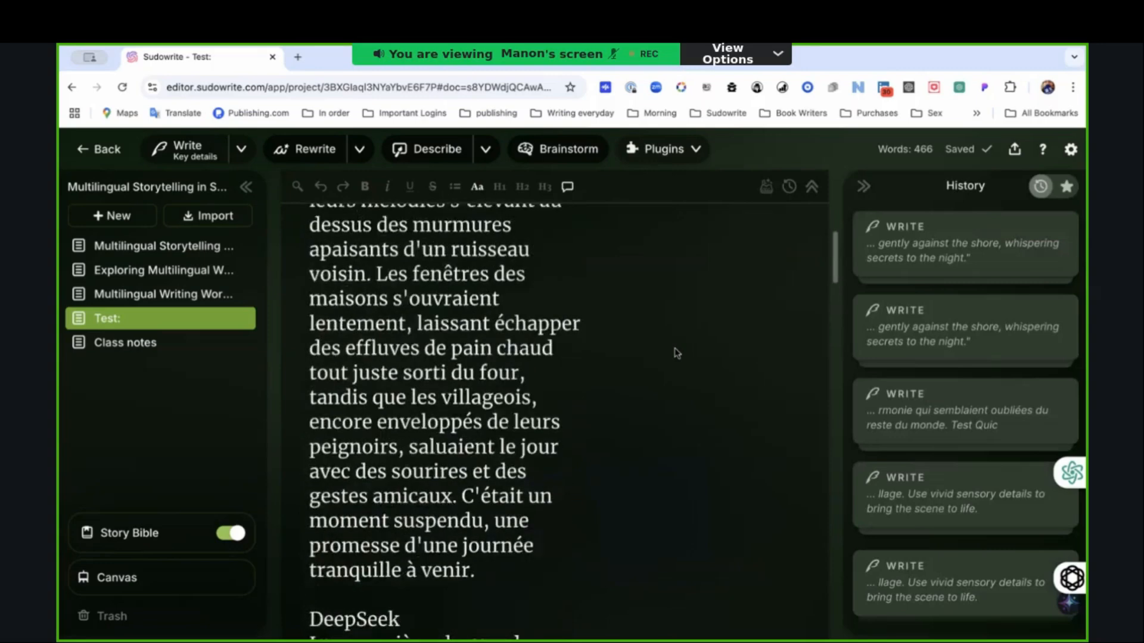
{"action": "scroll", "coordinate": [676, 353], "scroll_direction": "down", "scroll_amount": 13}
{"action": "scroll", "coordinate": [677, 353], "scroll_direction": "down", "scroll_amount": 10}
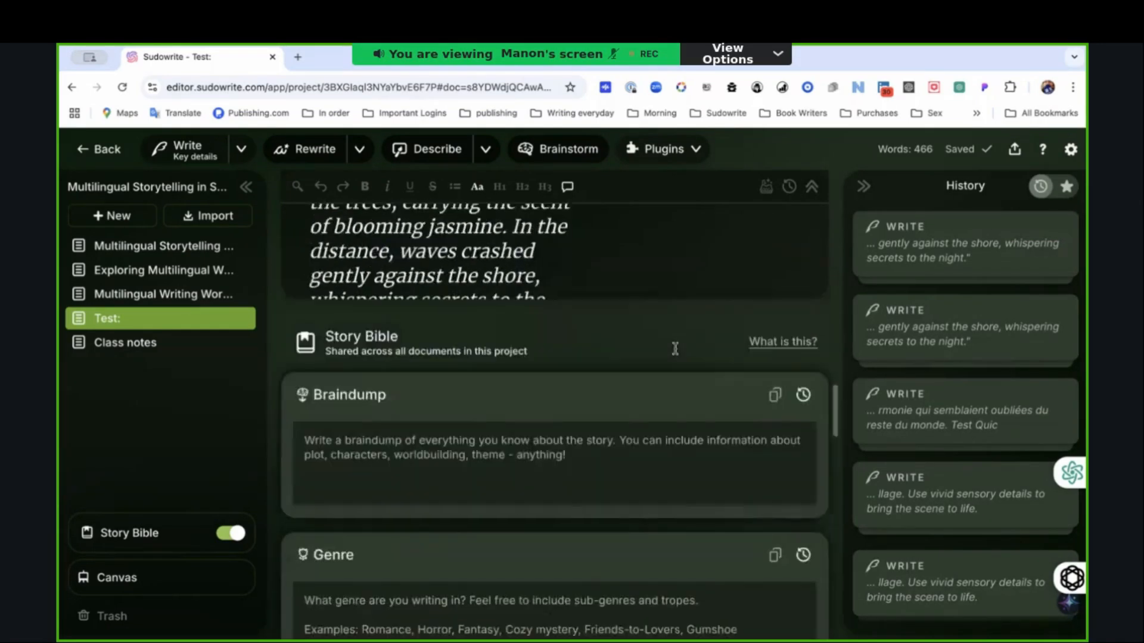
{"action": "scroll", "coordinate": [676, 352], "scroll_direction": "up", "scroll_amount": 10}
{"action": "scroll", "coordinate": [676, 353], "scroll_direction": "down", "scroll_amount": 4}
{"action": "scroll", "coordinate": [676, 353], "scroll_direction": "up", "scroll_amount": 8}
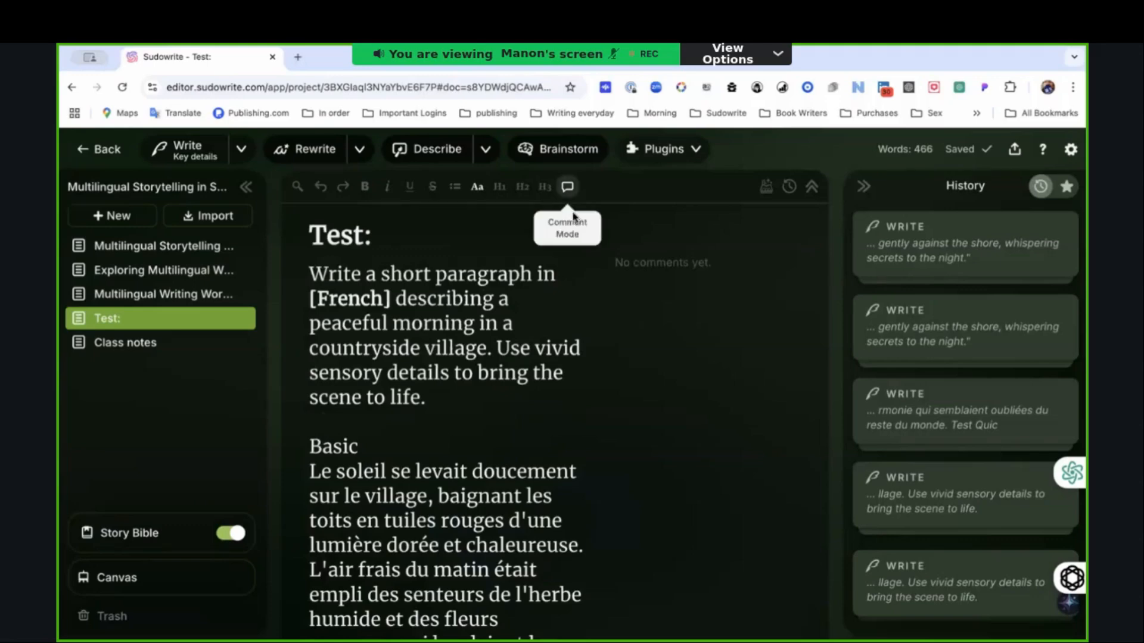
{"action": "left_click", "coordinate": [568, 187]}
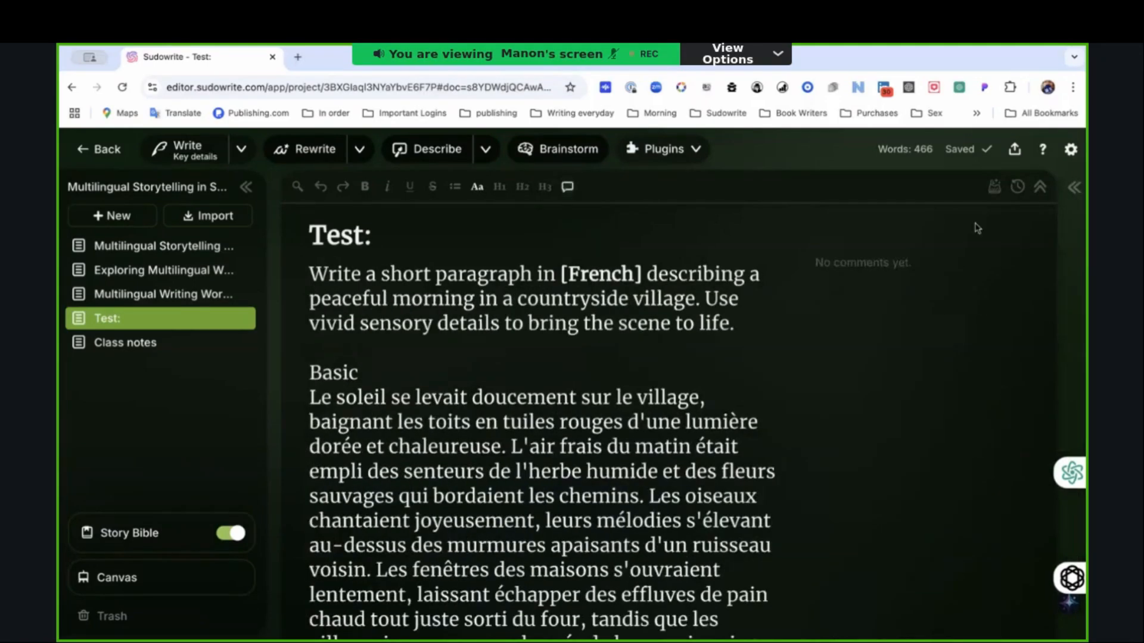
{"action": "left_click", "coordinate": [1073, 189]}
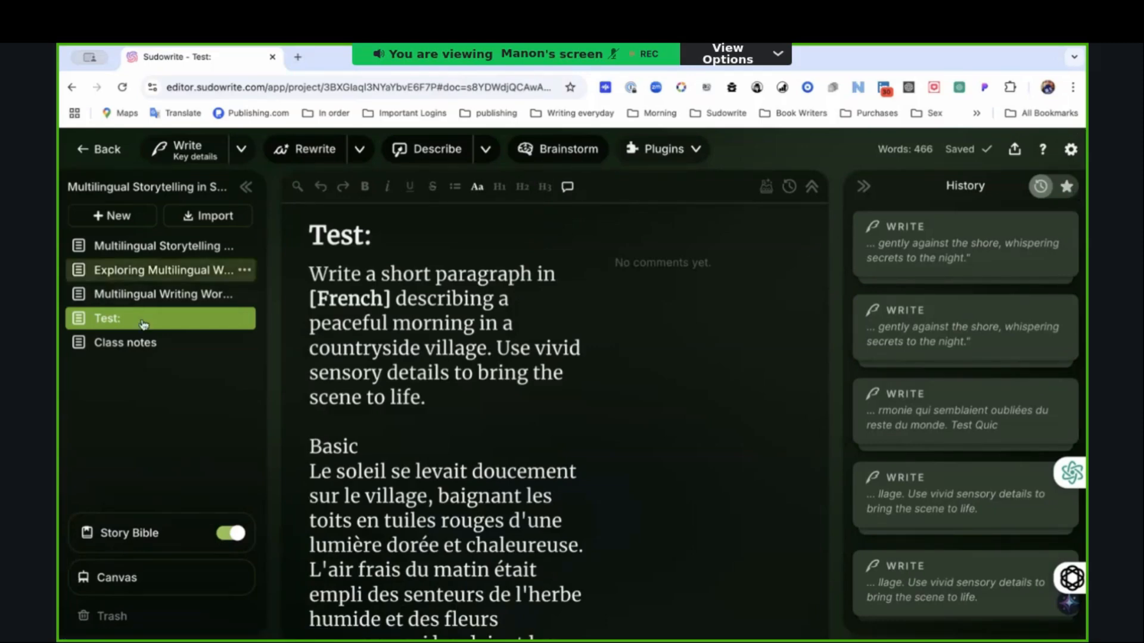
Step: Open the "Multilingual Storytelling in Sudowrite" document and read the "How to use this" suggestions for the descriptive writing sample
{"action": "left_click", "coordinate": [178, 257]}
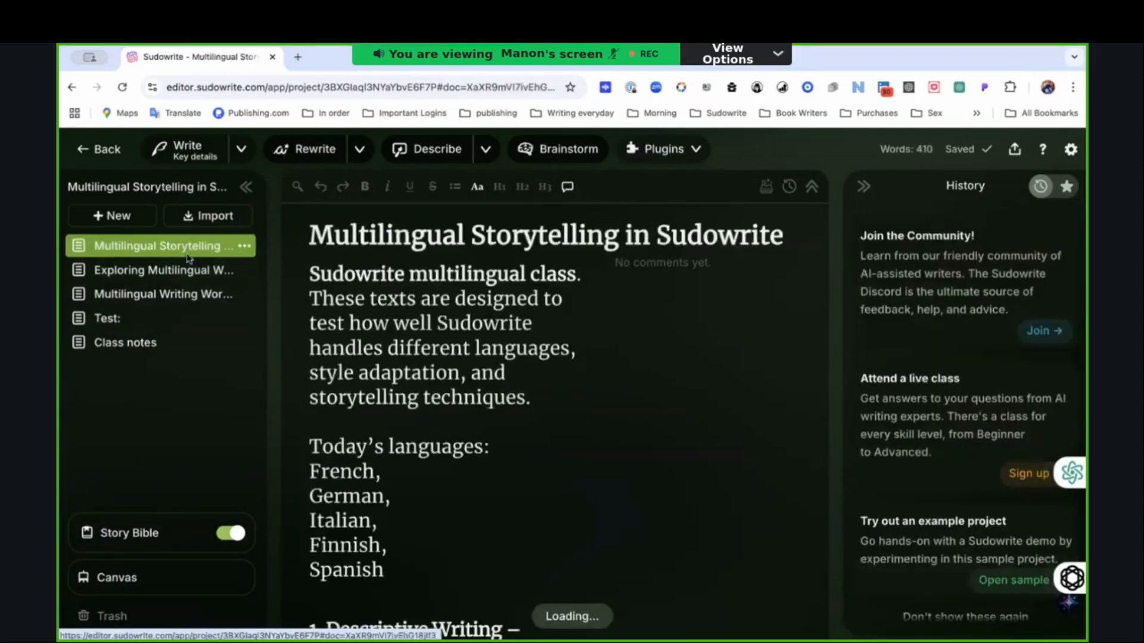
{"action": "scroll", "coordinate": [333, 312], "scroll_direction": "down", "scroll_amount": 5}
{"action": "scroll", "coordinate": [333, 312], "scroll_direction": "down", "scroll_amount": 5}
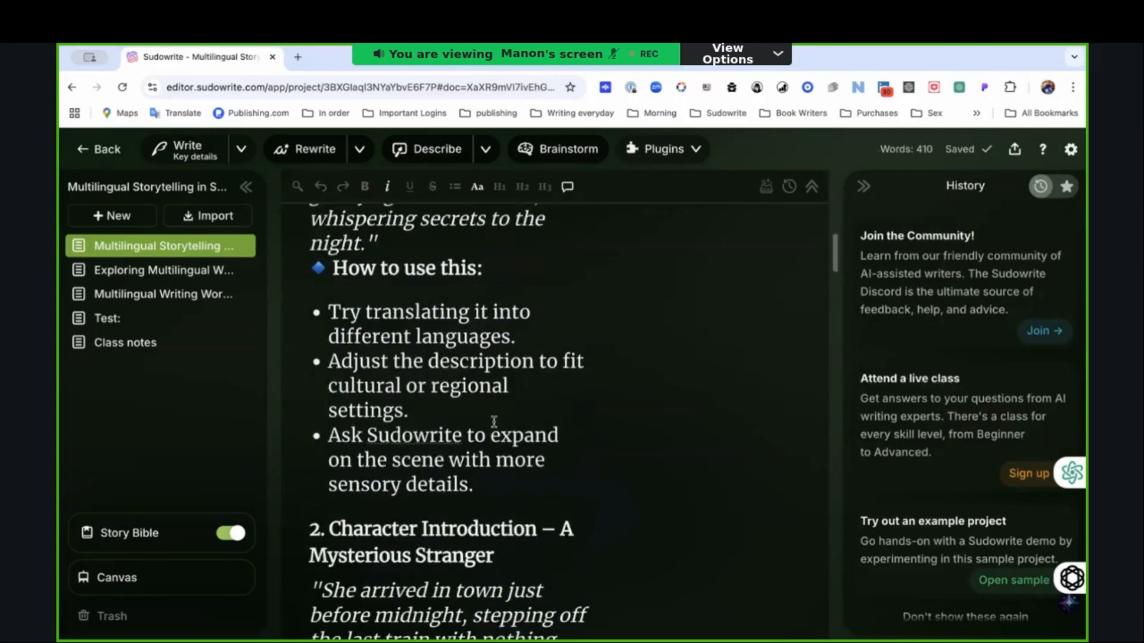
{"action": "scroll", "coordinate": [494, 422], "scroll_direction": "up", "scroll_amount": 4}
{"action": "scroll", "coordinate": [544, 288], "scroll_direction": "down", "scroll_amount": 4}
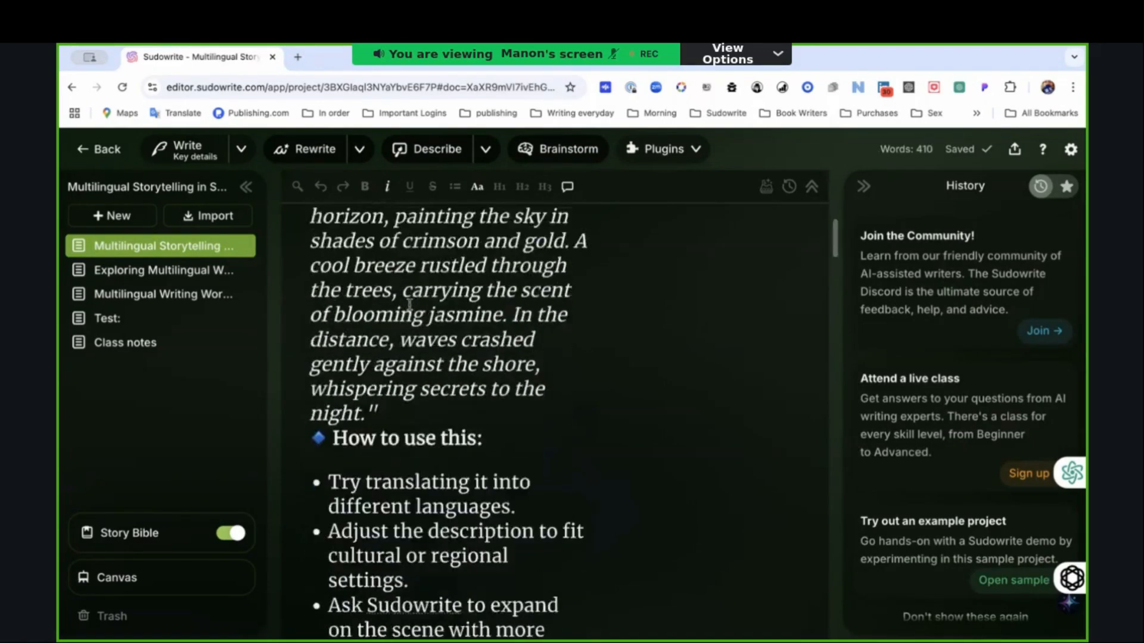
{"action": "scroll", "coordinate": [546, 325], "scroll_direction": "down", "scroll_amount": 1}
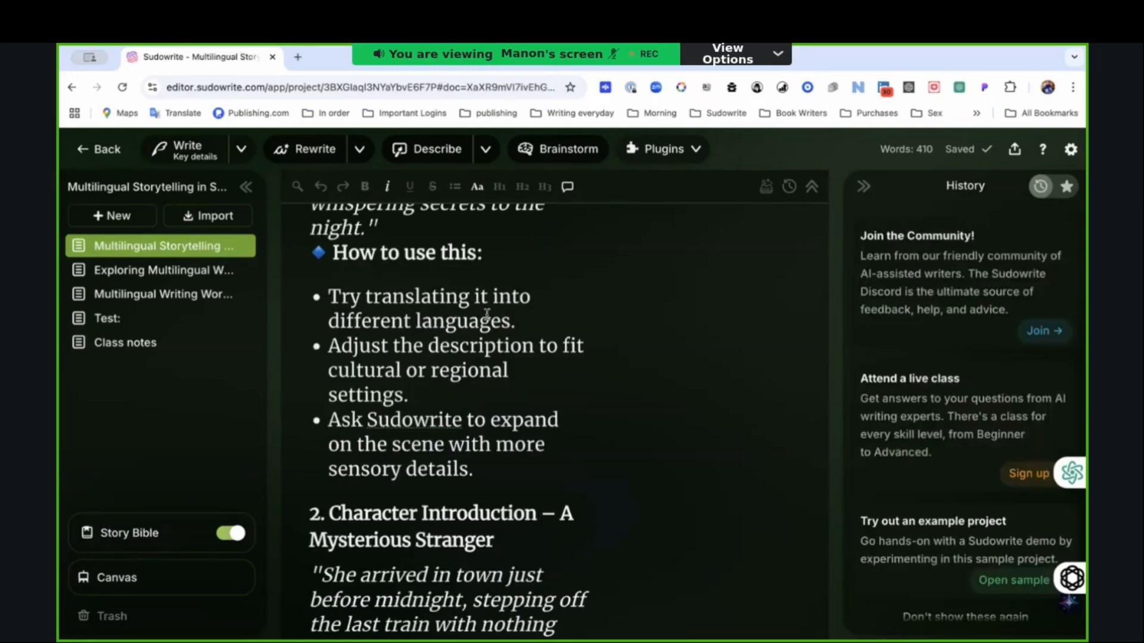
{"action": "scroll", "coordinate": [467, 322], "scroll_direction": "down", "scroll_amount": 1}
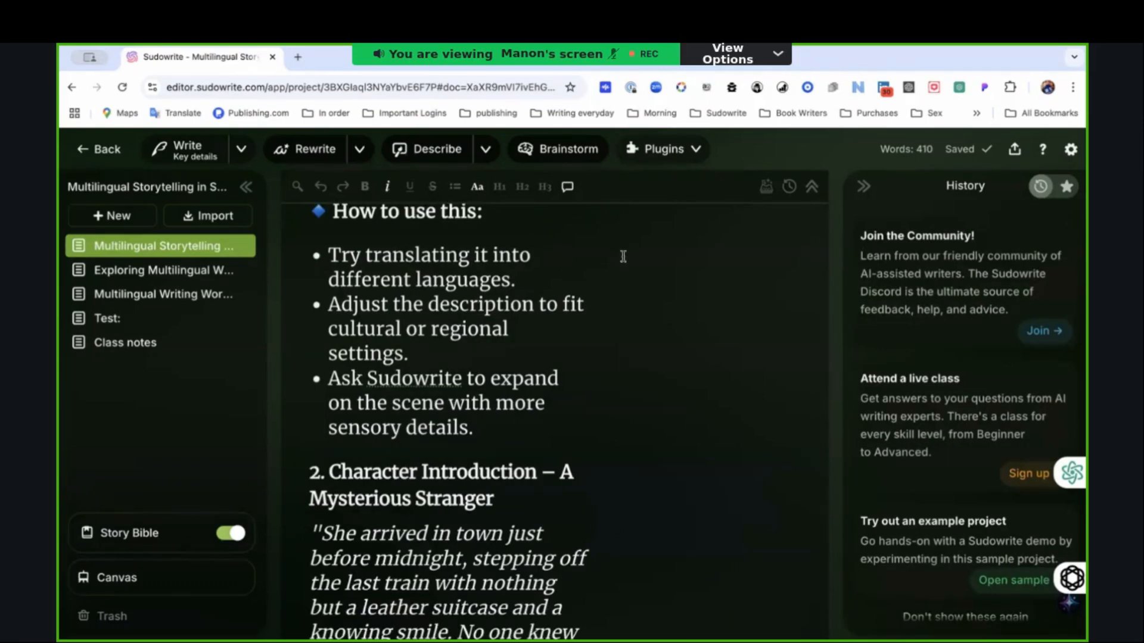
{"action": "scroll", "coordinate": [595, 256], "scroll_direction": "down", "scroll_amount": 1}
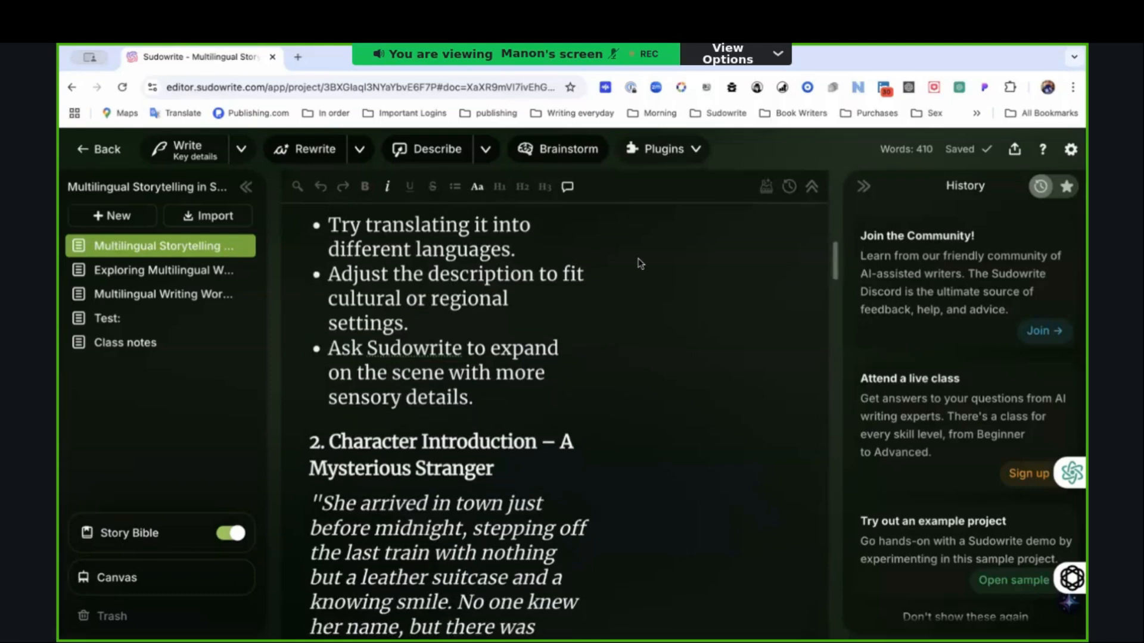
Step: Change the prose mode in the Write settings to the advanced model DeepSeek Instant and return to the document at the character introduction sample
{"action": "scroll", "coordinate": [639, 263], "scroll_direction": "up", "scroll_amount": 1}
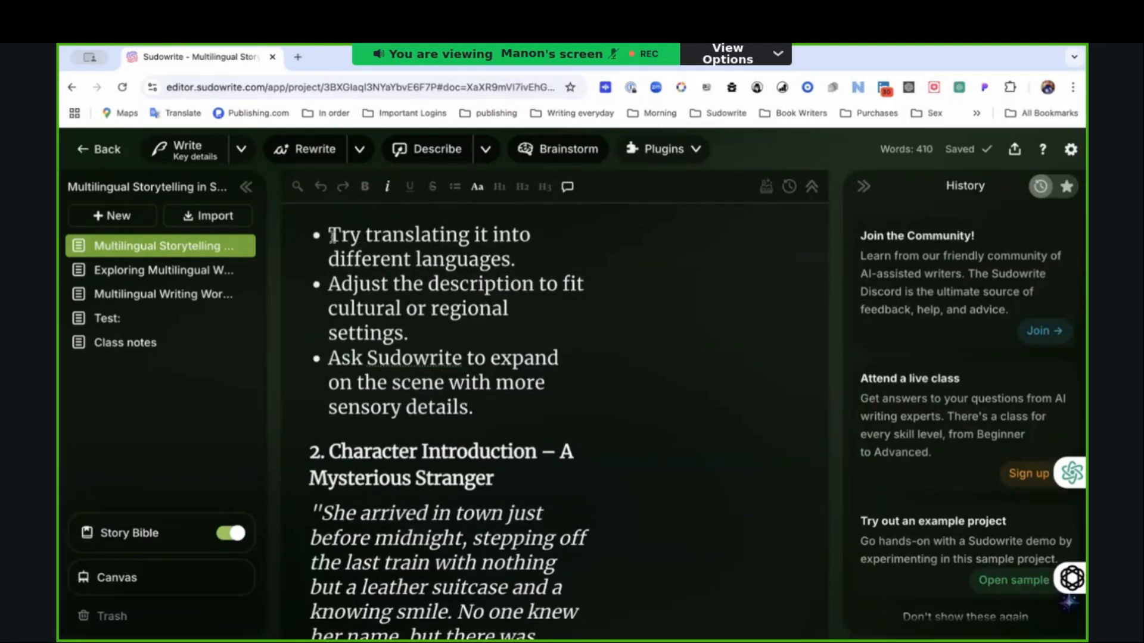
{"action": "scroll", "coordinate": [332, 237], "scroll_direction": "down", "scroll_amount": 2}
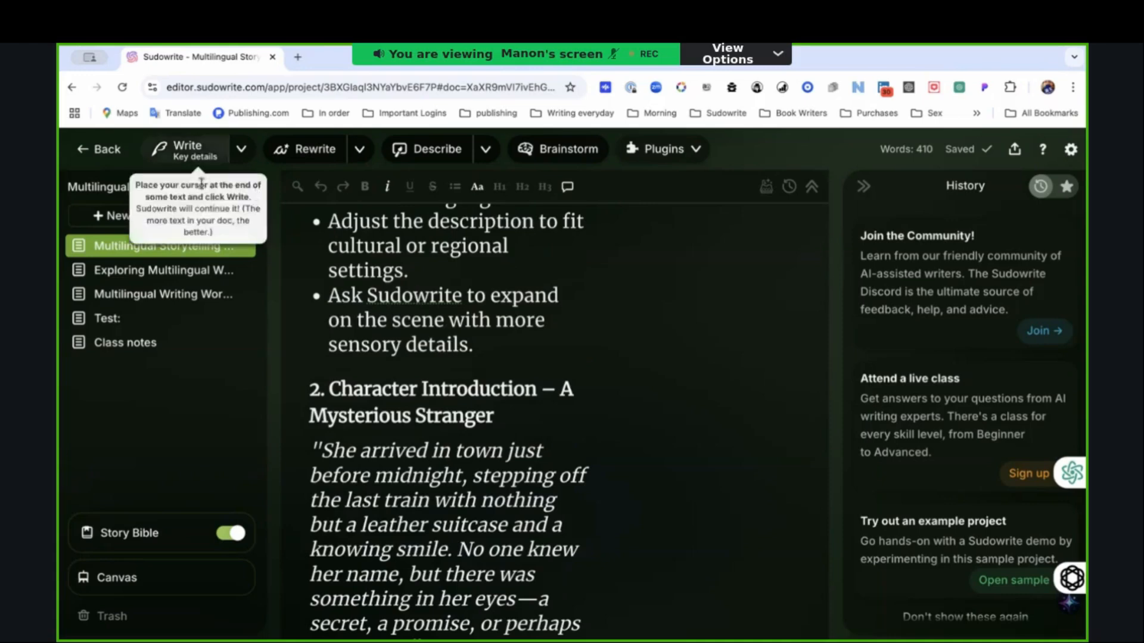
{"action": "left_click", "coordinate": [240, 154]}
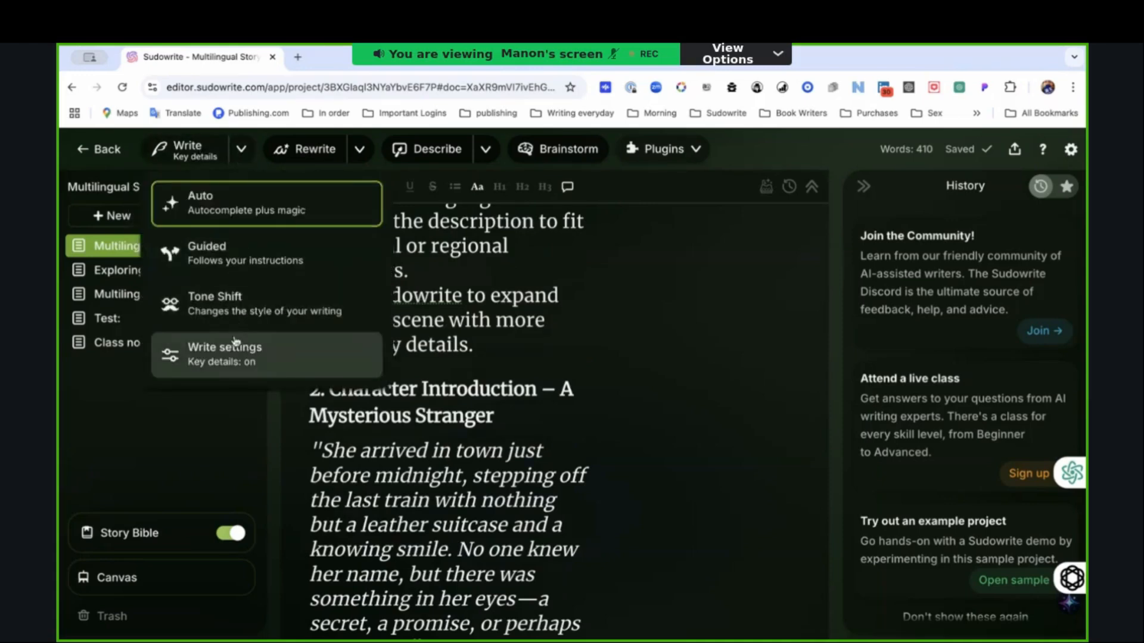
{"action": "left_click", "coordinate": [236, 357]}
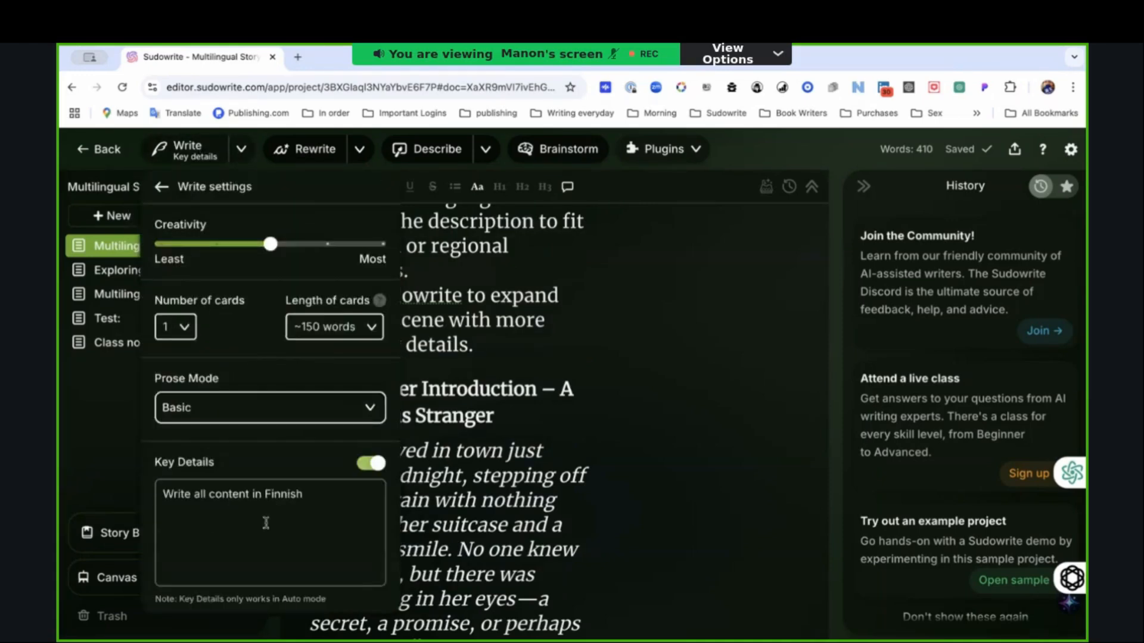
{"action": "left_click", "coordinate": [368, 417]}
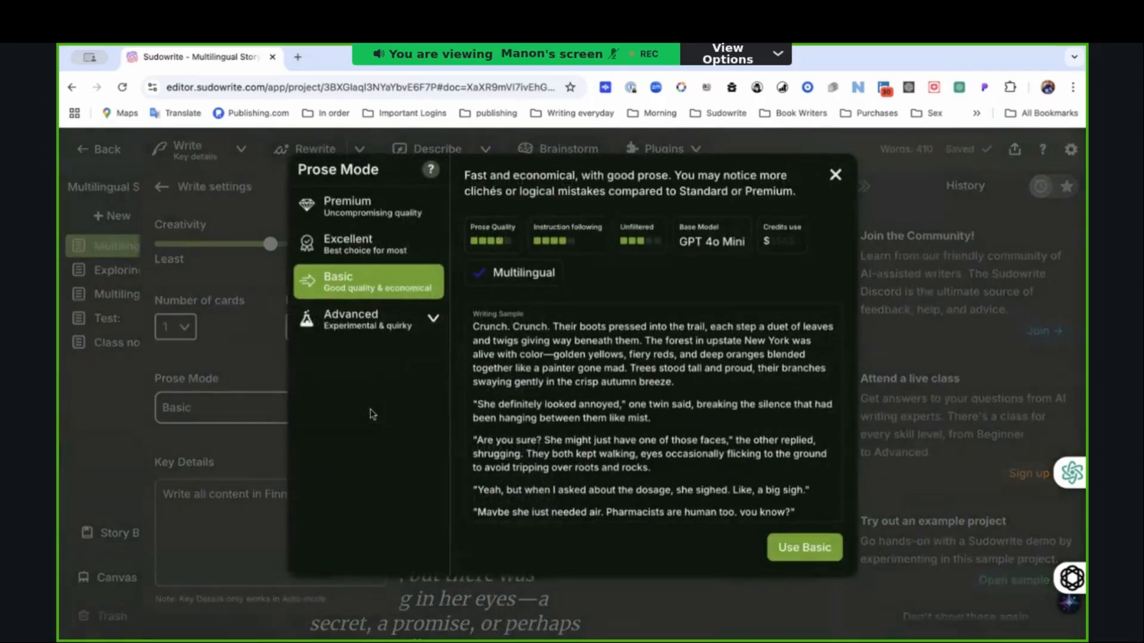
{"action": "scroll", "coordinate": [379, 445], "scroll_direction": "down", "scroll_amount": 5}
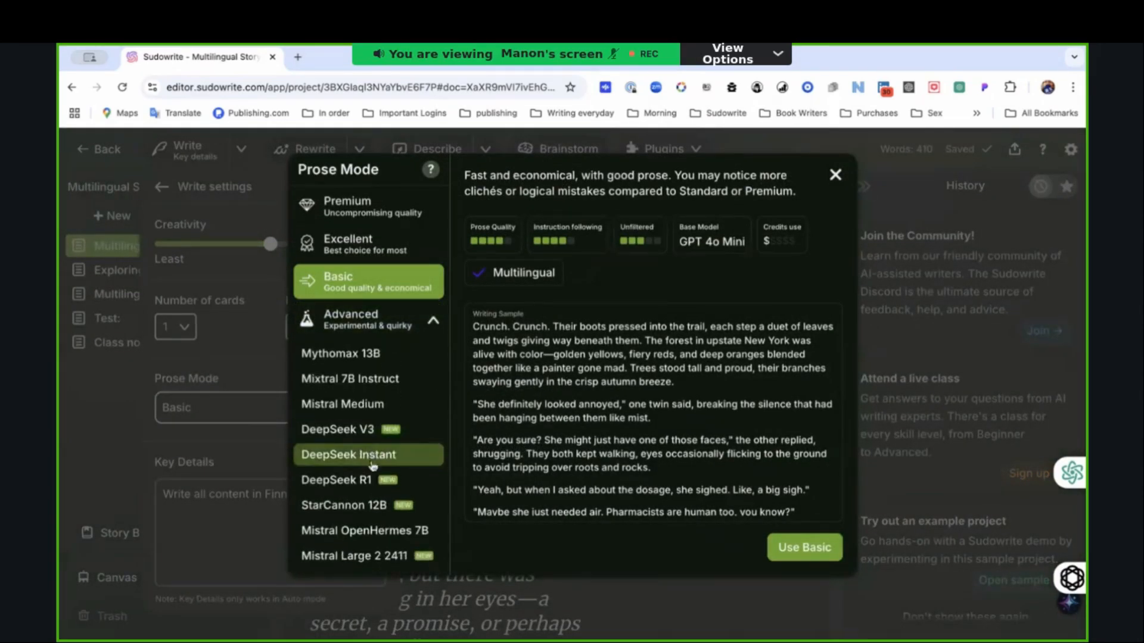
{"action": "left_click", "coordinate": [384, 460]}
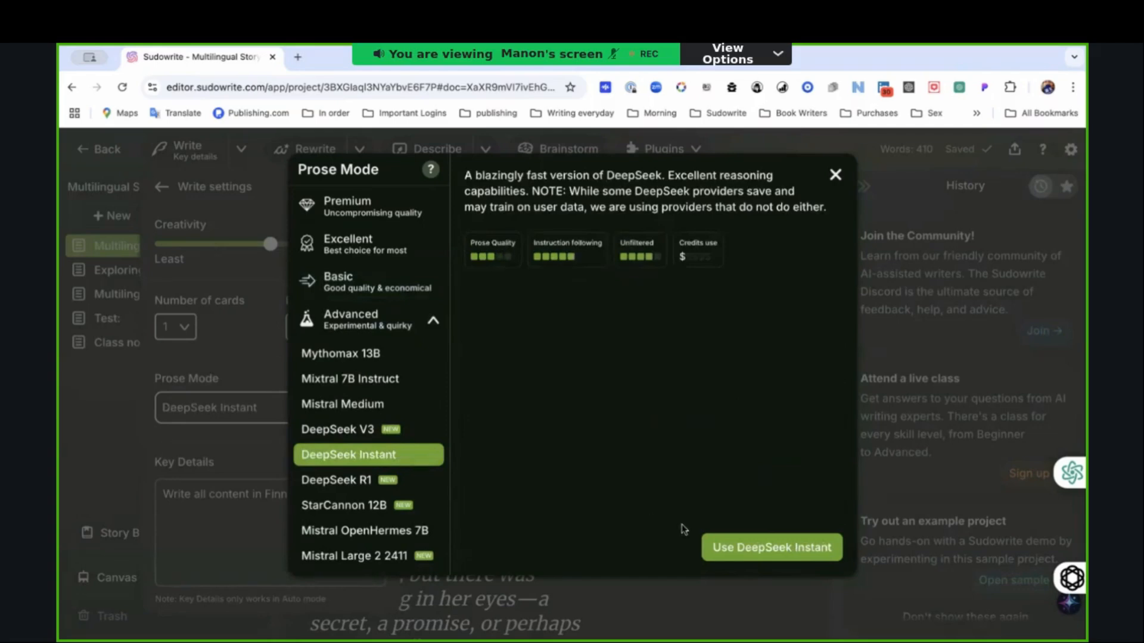
{"action": "left_click", "coordinate": [739, 553]}
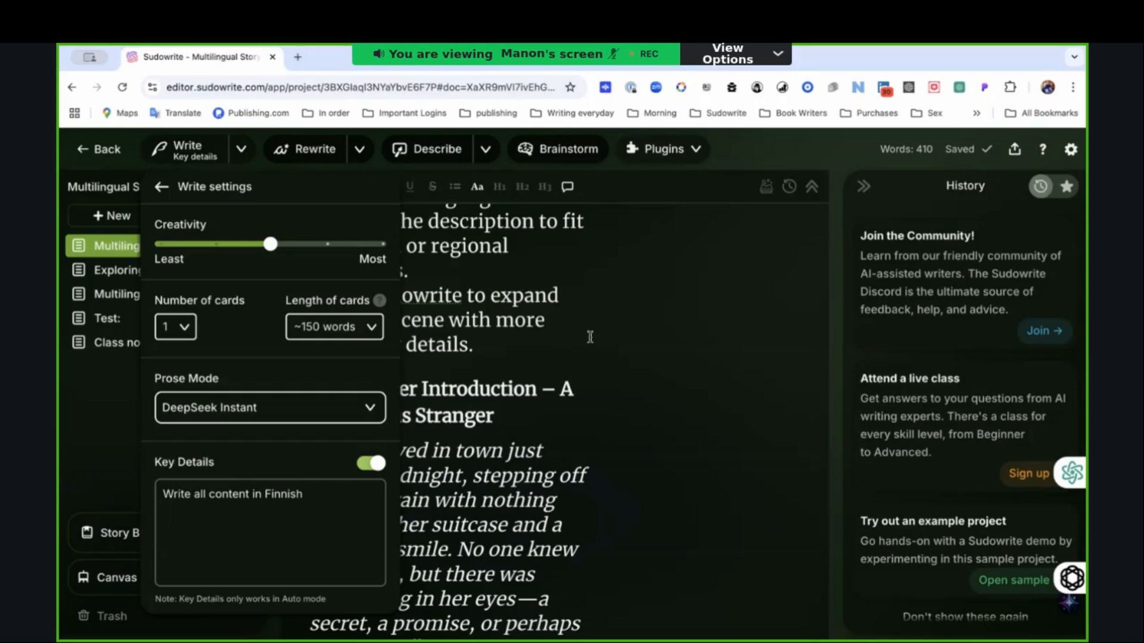
{"action": "left_click", "coordinate": [609, 338]}
{"action": "scroll", "coordinate": [565, 309], "scroll_direction": "down", "scroll_amount": 2}
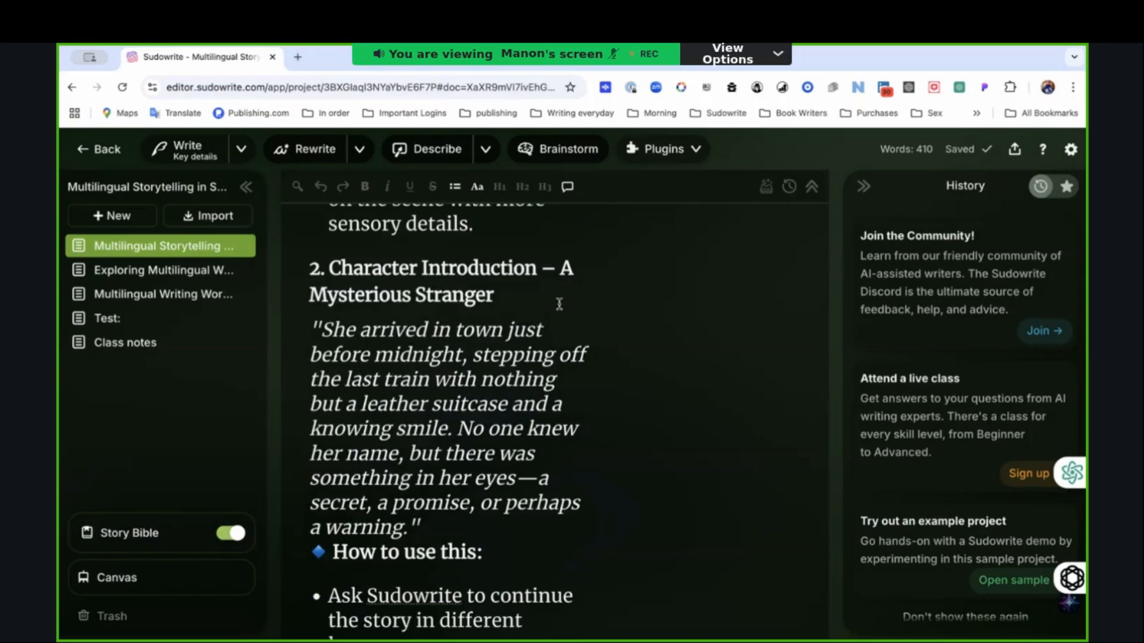
Step: Copy the full italic "She arrived in town just before midnight" passage under the heading "Character Introduction – A Mysterious Stranger"
{"action": "scroll", "coordinate": [546, 302], "scroll_direction": "down", "scroll_amount": 2}
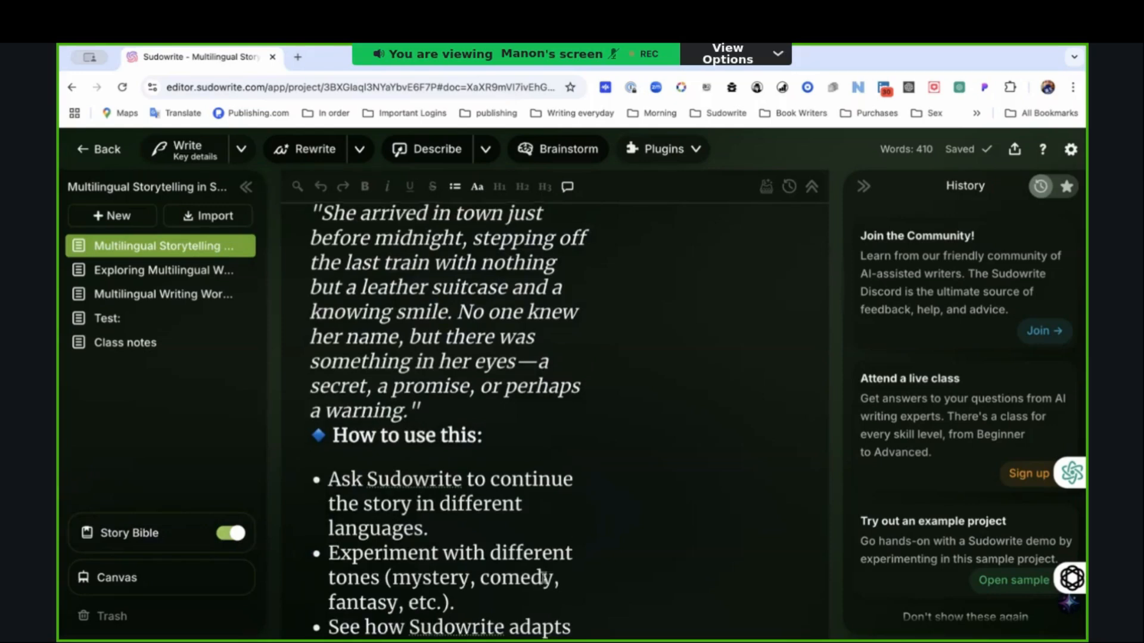
{"action": "scroll", "coordinate": [536, 514], "scroll_direction": "down", "scroll_amount": 1}
{"action": "scroll", "coordinate": [494, 515], "scroll_direction": "up", "scroll_amount": 2}
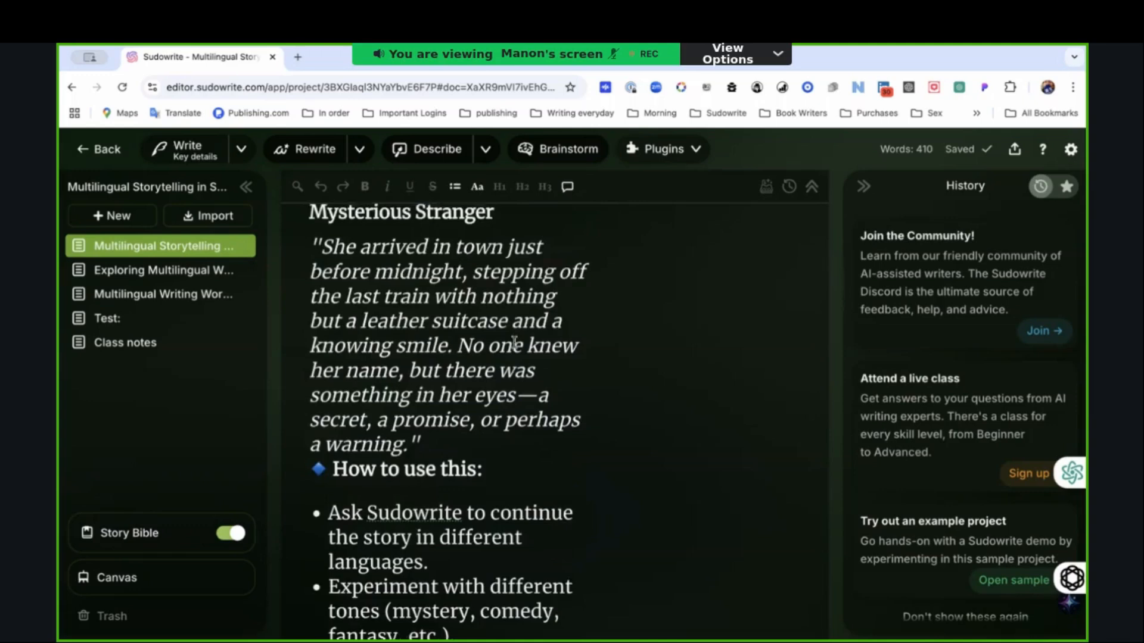
{"action": "scroll", "coordinate": [460, 249], "scroll_direction": "up", "scroll_amount": 1}
{"action": "left_click_drag", "start_coordinate": [311, 275], "coordinate": [499, 410]}
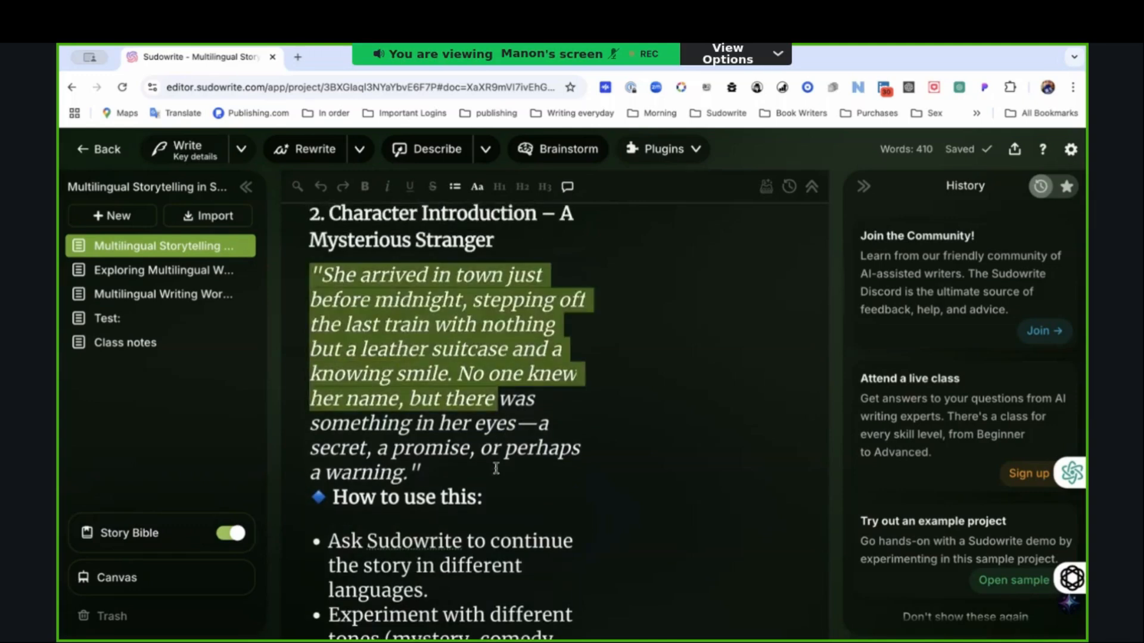
{"action": "left_click_drag", "start_coordinate": [496, 468], "coordinate": [496, 468]}
{"action": "key", "text": "ctrl+c"}
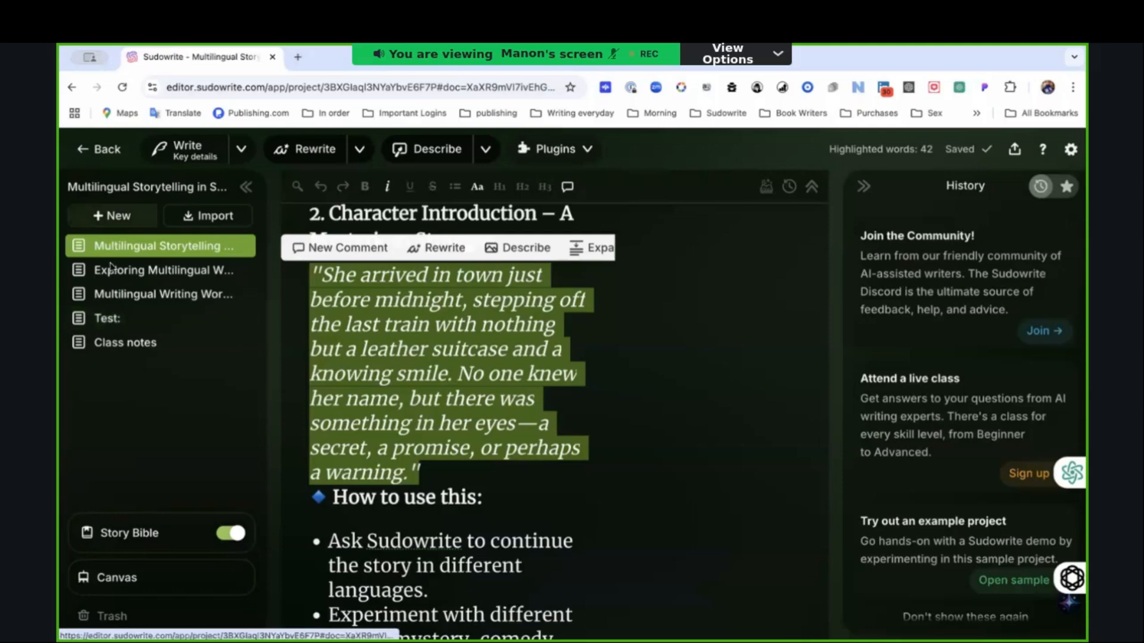
Step: Create a new blank document in the project and paste the copied passage into its body
{"action": "left_click", "coordinate": [116, 220]}
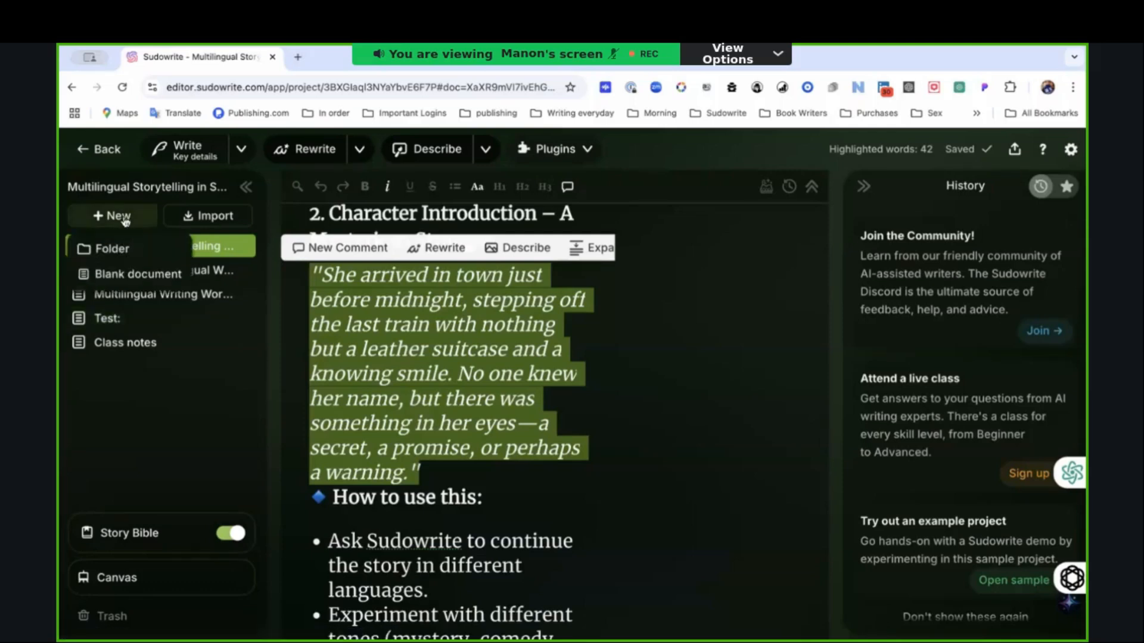
{"action": "left_click", "coordinate": [124, 280]}
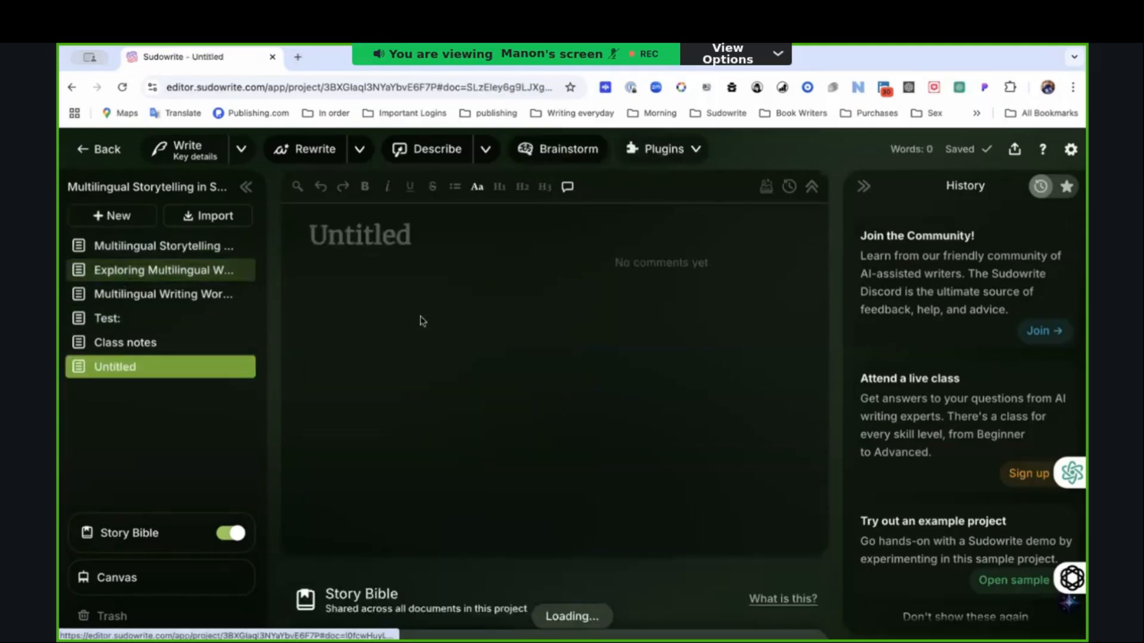
{"action": "key", "text": "ctrl+v"}
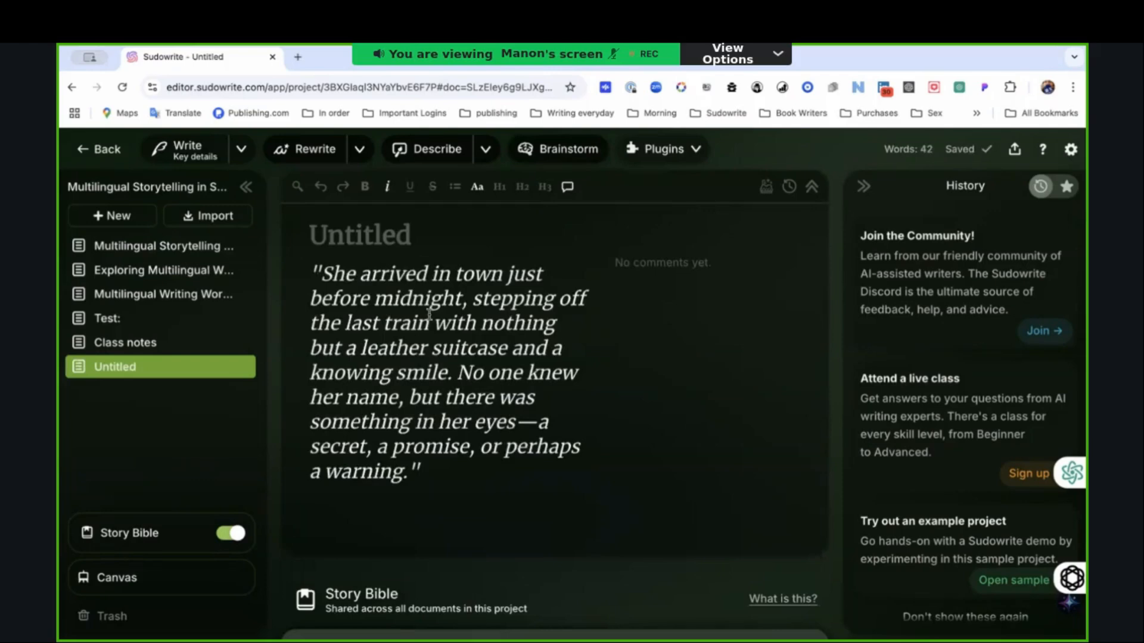
Step: Review the "How to use this" instructions for the Mysterious Stranger prompt in the Multilingual Storytelling document, and look over the available Write modes
{"action": "left_click", "coordinate": [187, 255]}
{"action": "scroll", "coordinate": [524, 377], "scroll_direction": "down", "scroll_amount": 6}
{"action": "scroll", "coordinate": [524, 377], "scroll_direction": "up", "scroll_amount": 6}
{"action": "scroll", "coordinate": [524, 377], "scroll_direction": "down", "scroll_amount": 4}
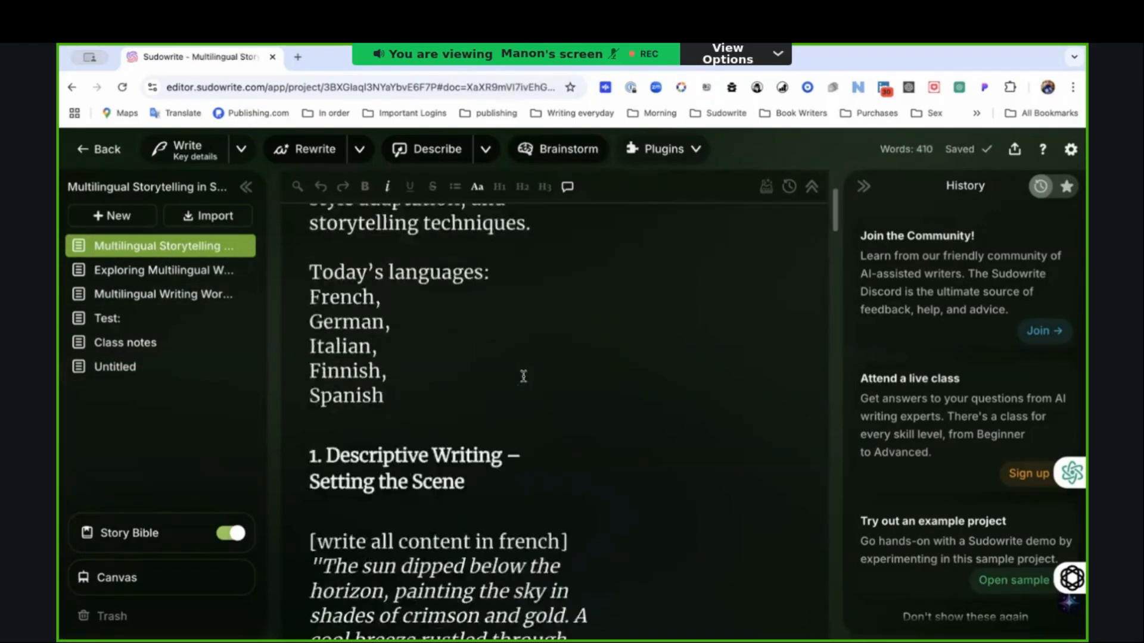
{"action": "scroll", "coordinate": [524, 376], "scroll_direction": "down", "scroll_amount": 10}
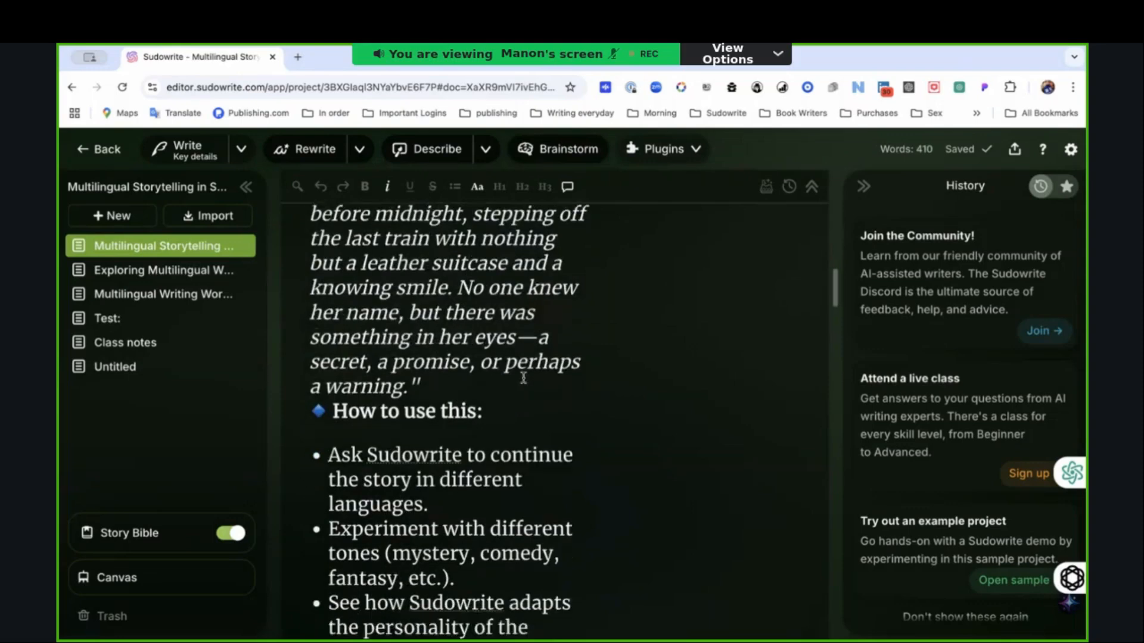
{"action": "scroll", "coordinate": [524, 378], "scroll_direction": "down", "scroll_amount": 3}
{"action": "scroll", "coordinate": [524, 378], "scroll_direction": "up", "scroll_amount": 5}
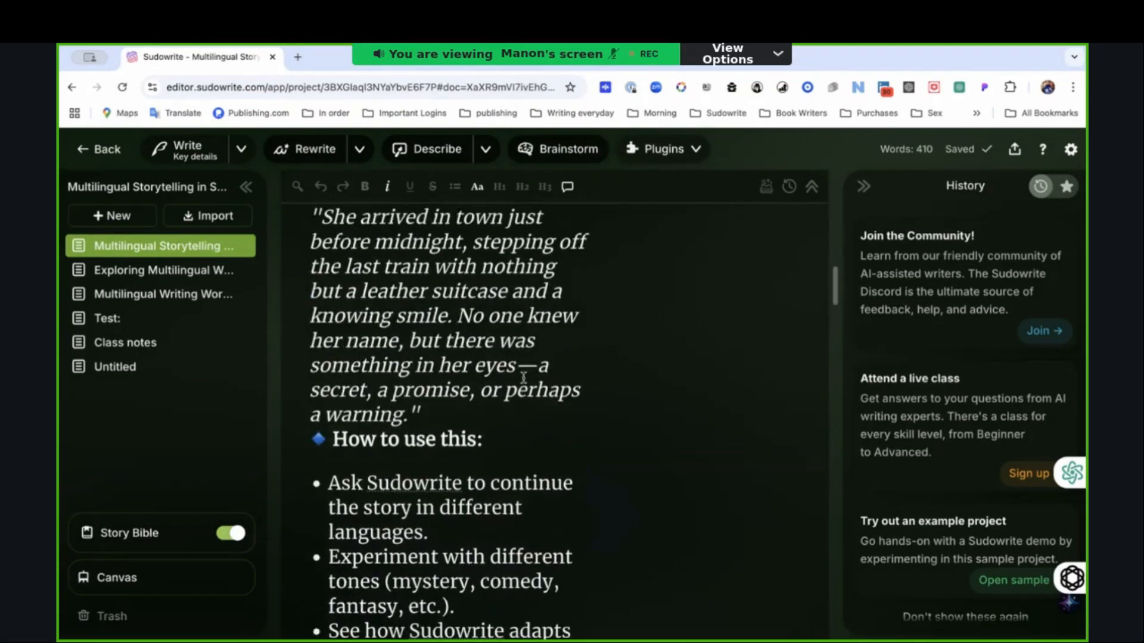
{"action": "scroll", "coordinate": [524, 377], "scroll_direction": "up", "scroll_amount": 1}
{"action": "scroll", "coordinate": [524, 377], "scroll_direction": "down", "scroll_amount": 1}
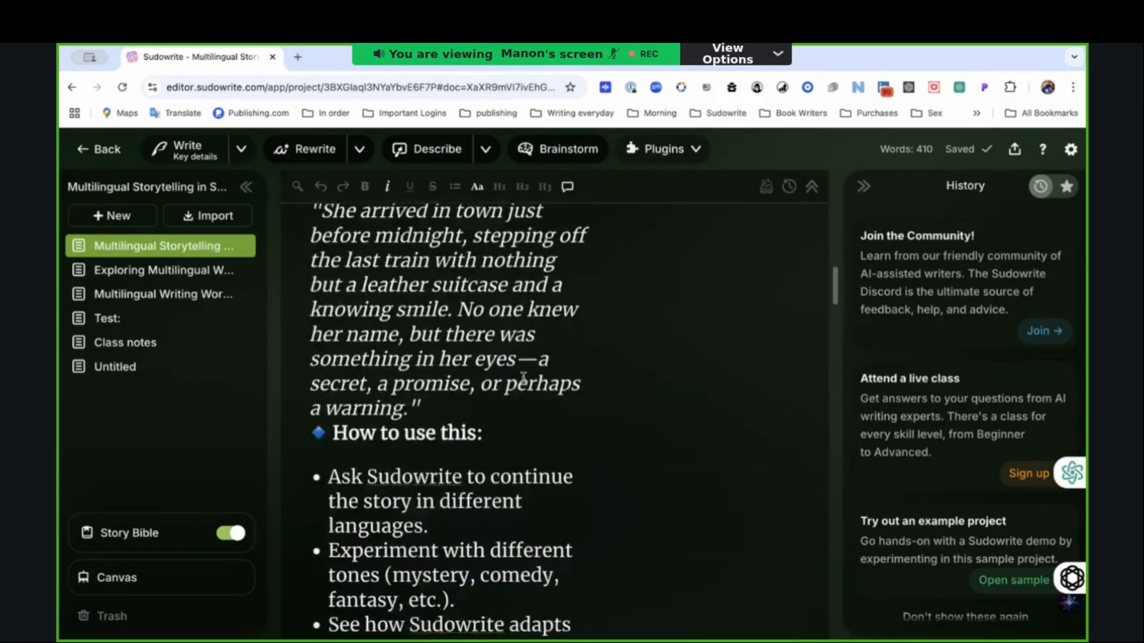
{"action": "scroll", "coordinate": [523, 377], "scroll_direction": "down", "scroll_amount": 2}
{"action": "scroll", "coordinate": [523, 377], "scroll_direction": "up", "scroll_amount": 1}
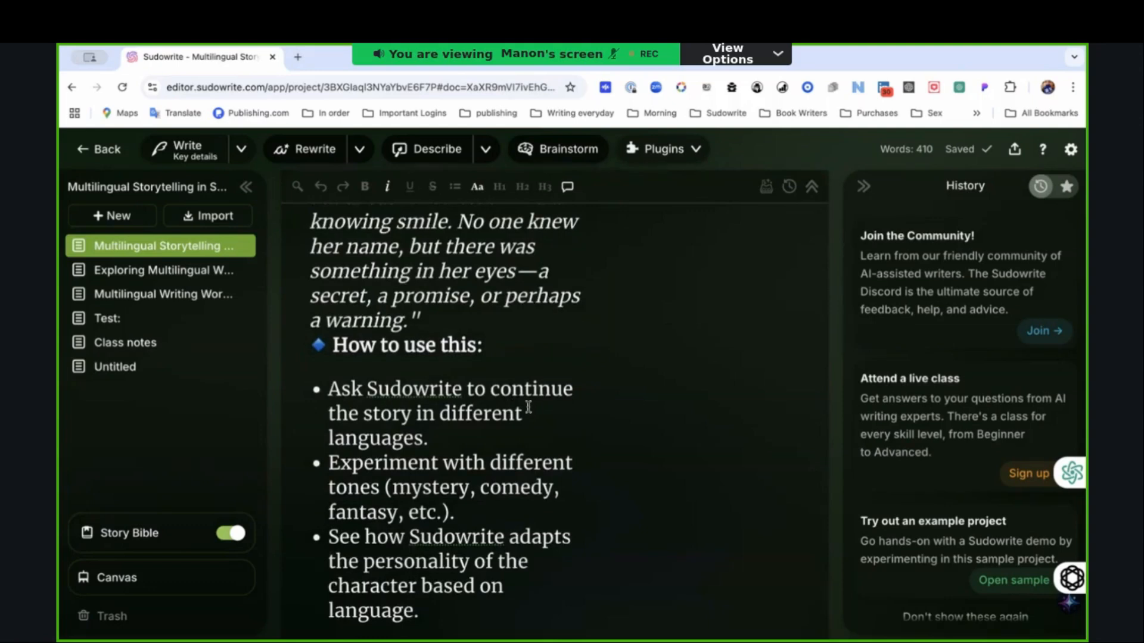
{"action": "scroll", "coordinate": [503, 394], "scroll_direction": "down", "scroll_amount": 2}
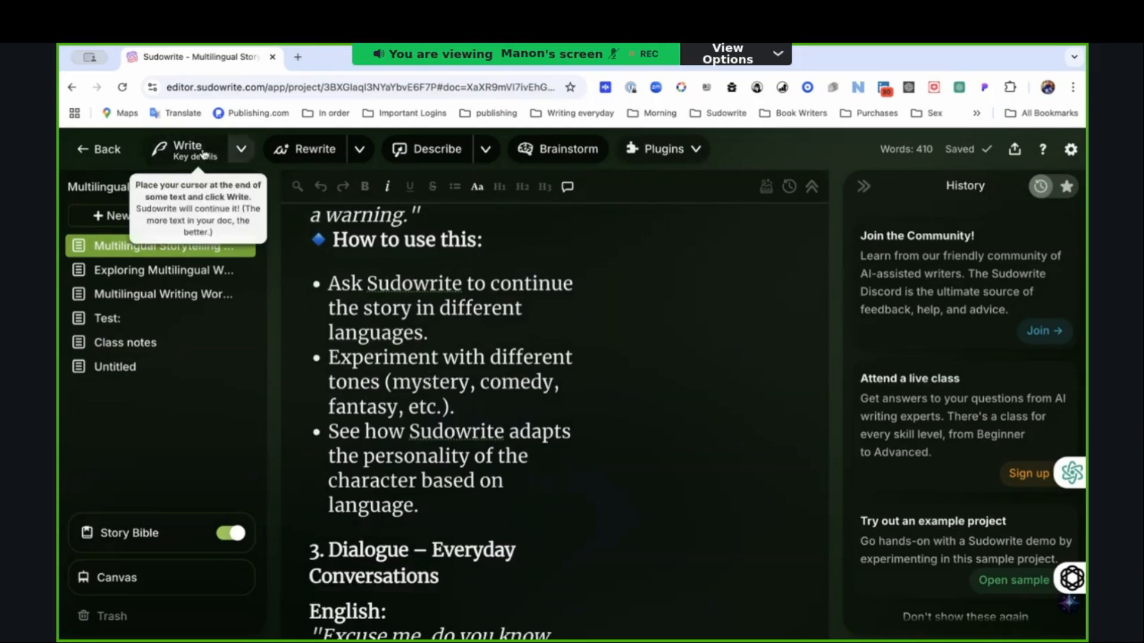
{"action": "left_click", "coordinate": [242, 156]}
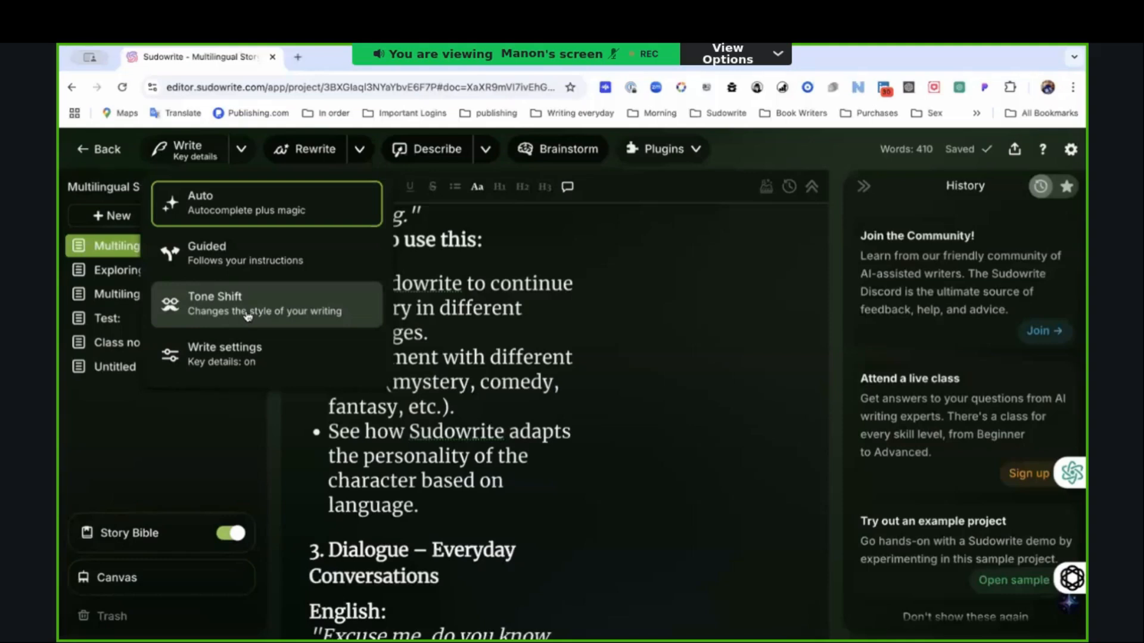
{"action": "left_click", "coordinate": [454, 407]}
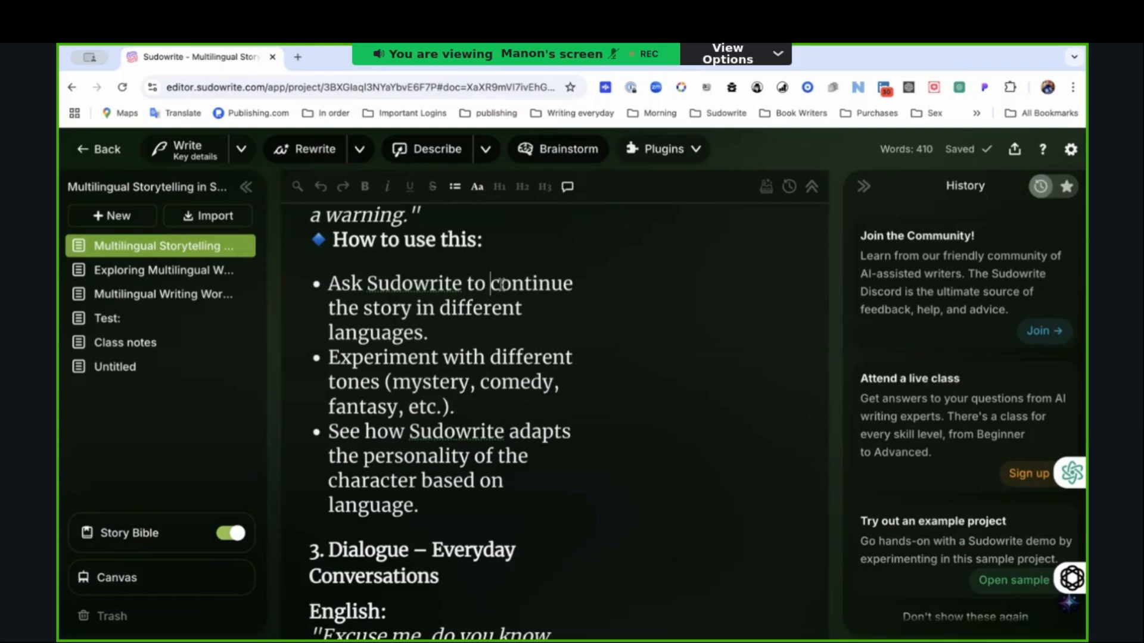
Step: Copy the phrase "continue the story in" and replace the untitled passage's closing quotation mark with the instruction "[continue the story in French]"
{"action": "left_click_drag", "start_coordinate": [489, 286], "coordinate": [432, 312]}
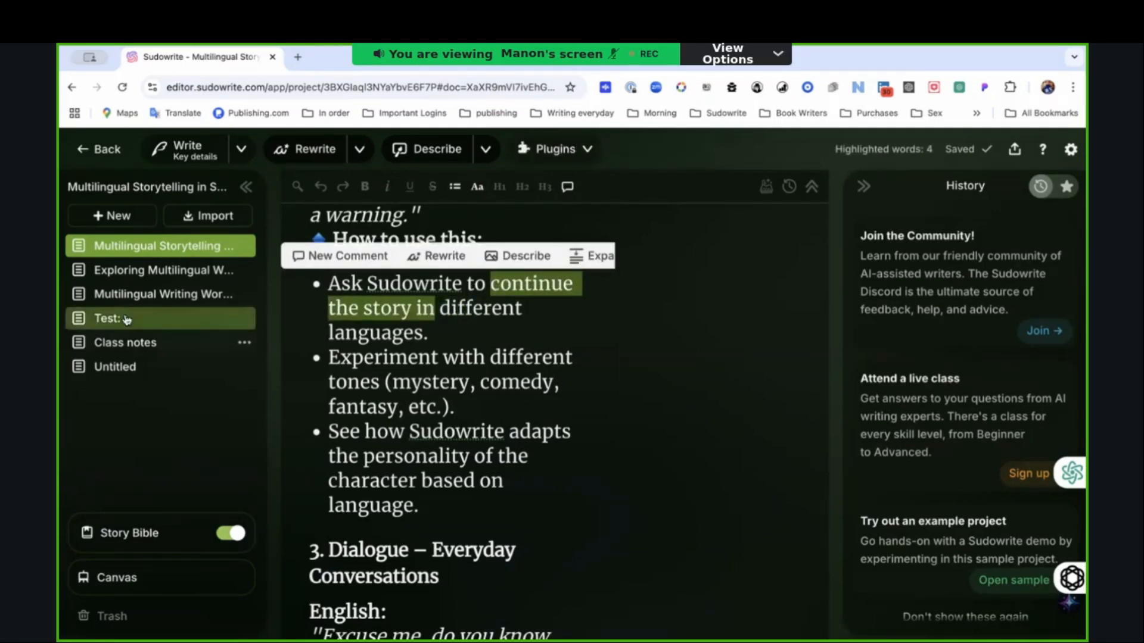
{"action": "left_click", "coordinate": [115, 366]}
{"action": "scroll", "coordinate": [577, 362], "scroll_direction": "down", "scroll_amount": 1}
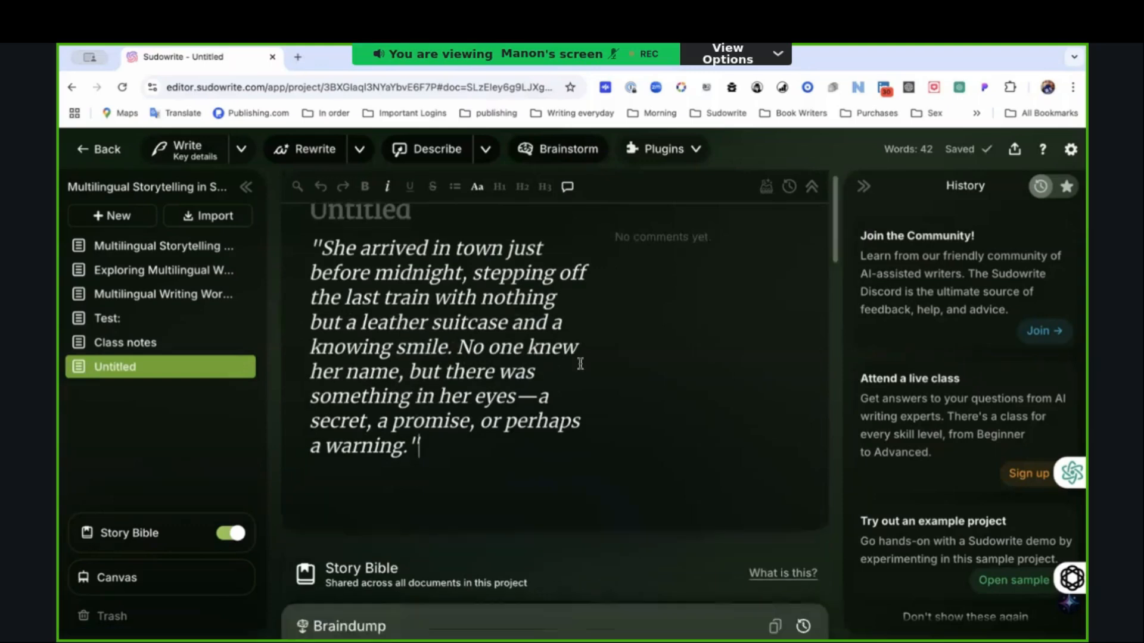
{"action": "key", "text": "BackSpace"}
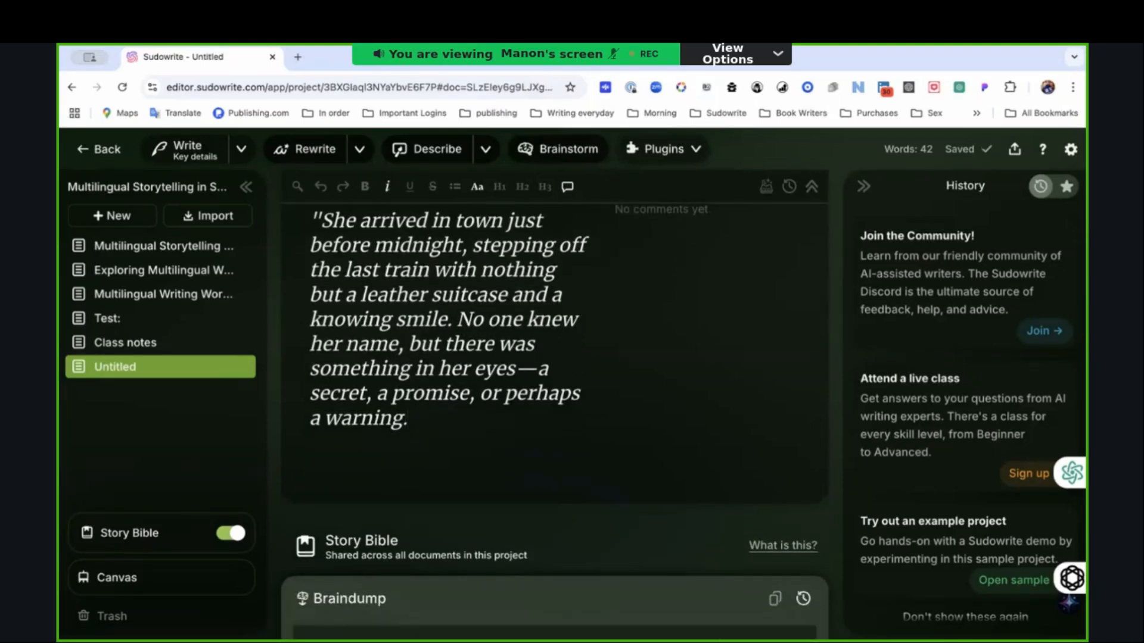
{"action": "type", "text": "Icontinue the story in"}
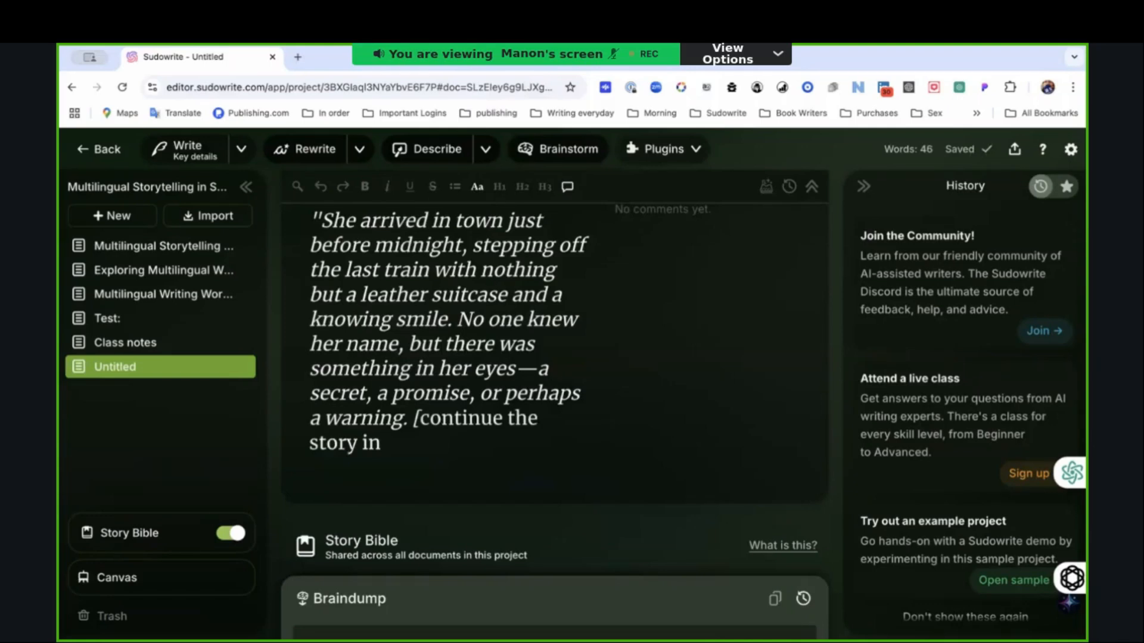
{"action": "type", "text": " French"}
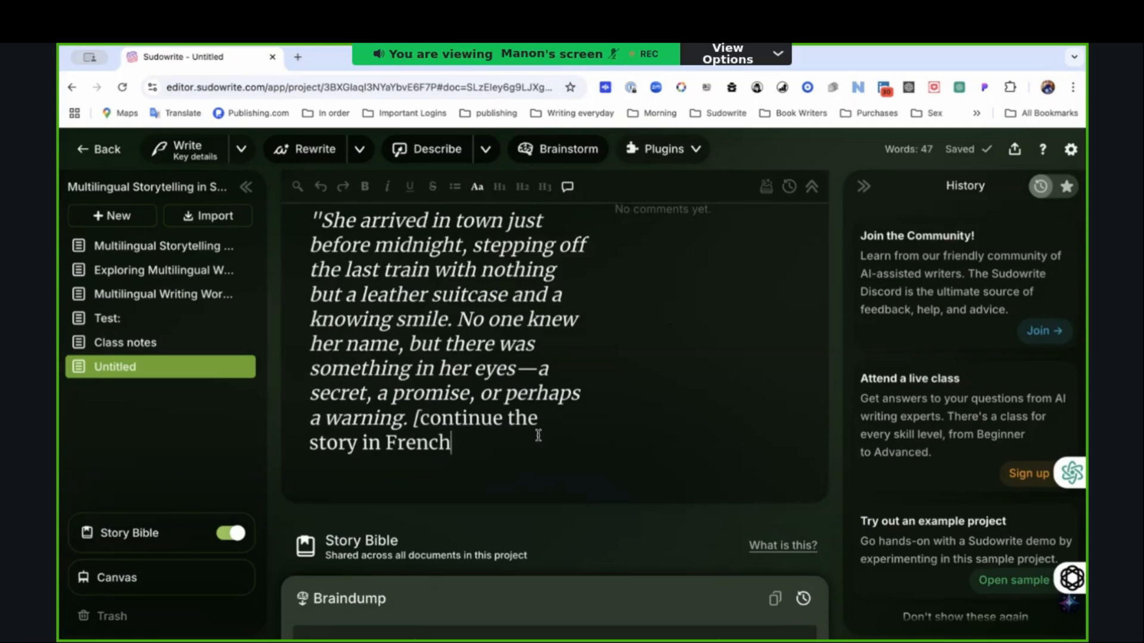
{"action": "type", "text": "}"}
{"action": "key", "text": "BackSpace"}
{"action": "type", "text": "]"}
Step: Generate a continuation of the passage with Write in Auto mode
{"action": "left_click", "coordinate": [241, 153]}
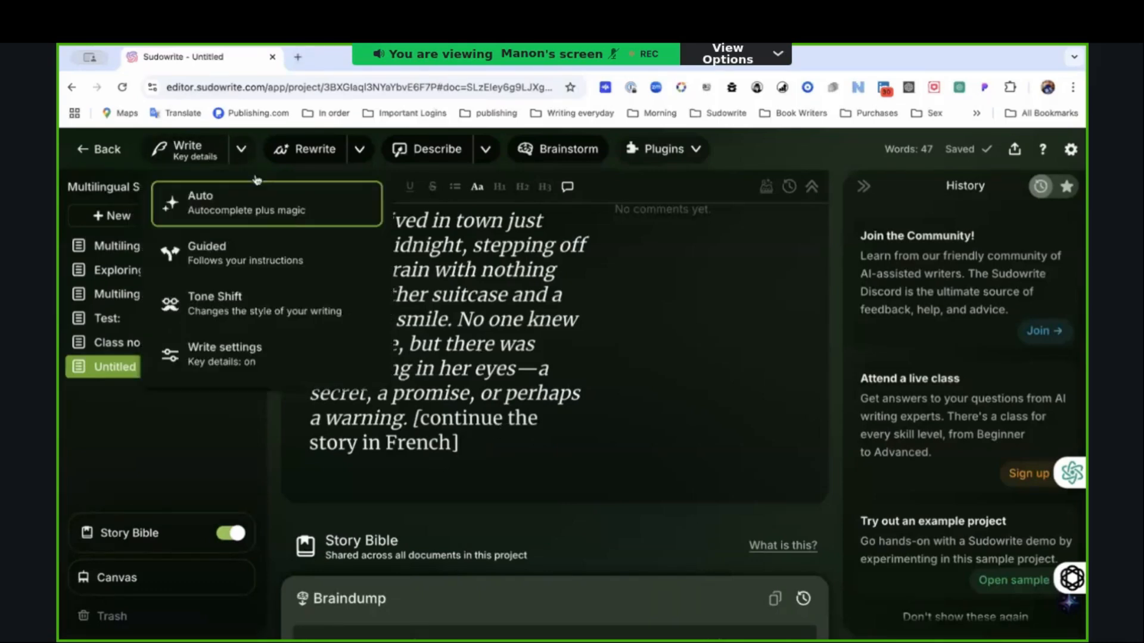
{"action": "left_click", "coordinate": [262, 215]}
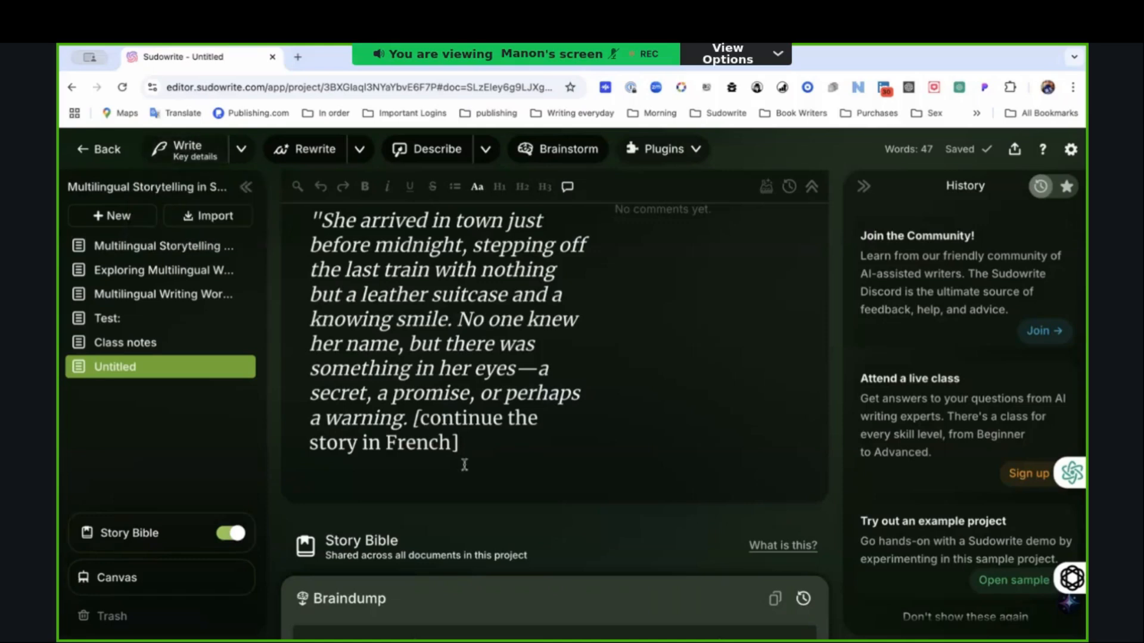
{"action": "left_click", "coordinate": [188, 156]}
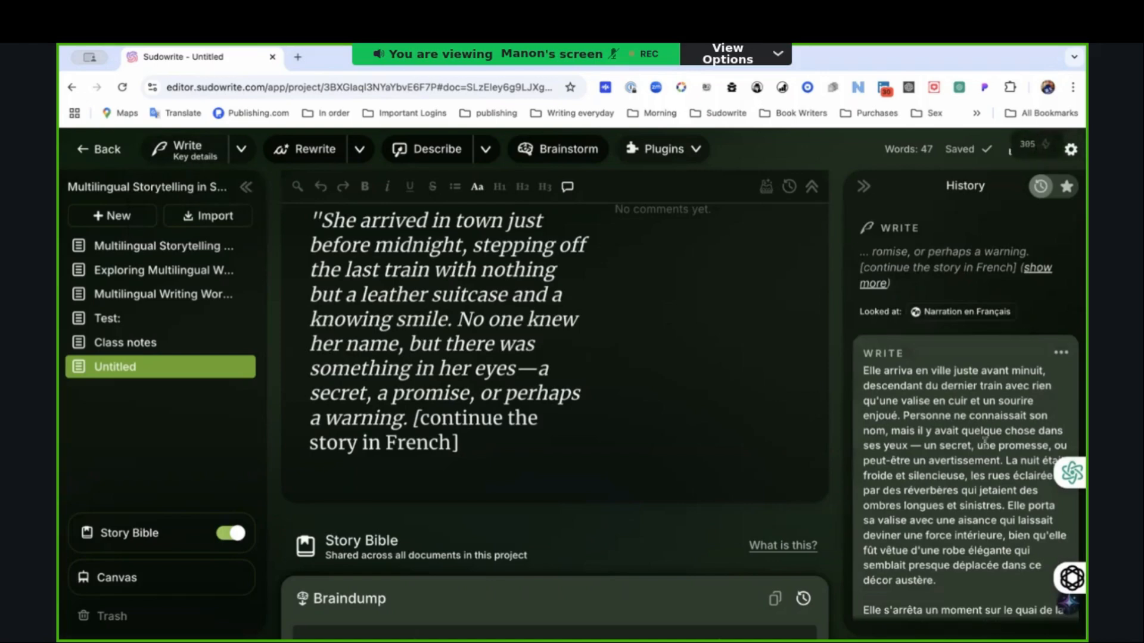
Step: Read through the generated French continuation and insert it into the document after the bracketed instruction
{"action": "scroll", "coordinate": [947, 486], "scroll_direction": "down", "scroll_amount": 4}
{"action": "scroll", "coordinate": [947, 485], "scroll_direction": "down", "scroll_amount": 3}
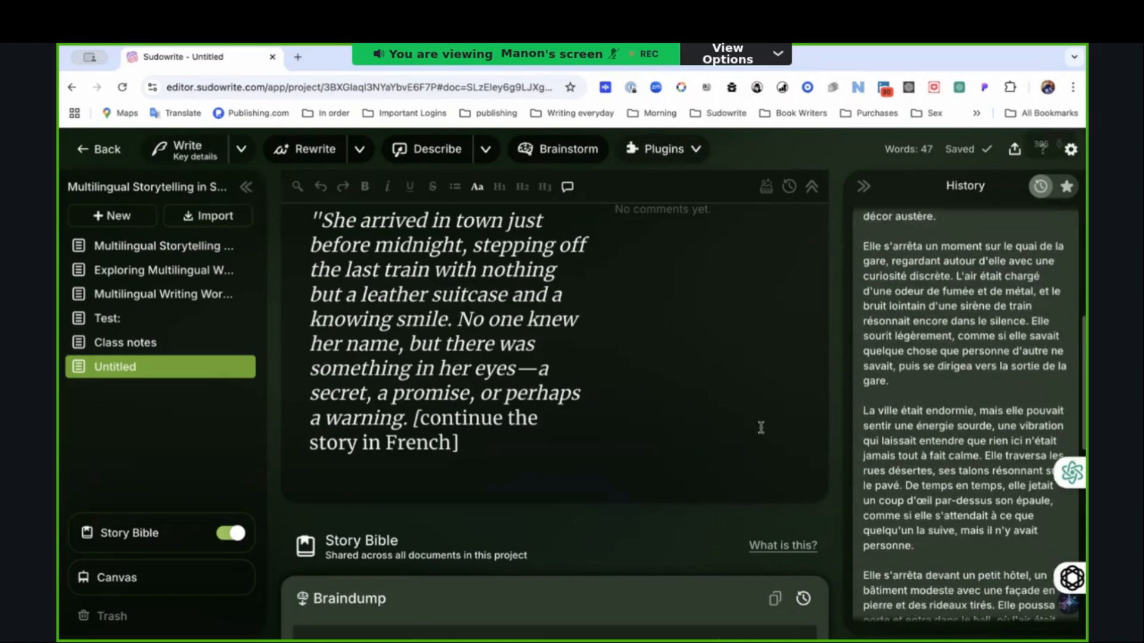
{"action": "scroll", "coordinate": [983, 506], "scroll_direction": "down", "scroll_amount": 12}
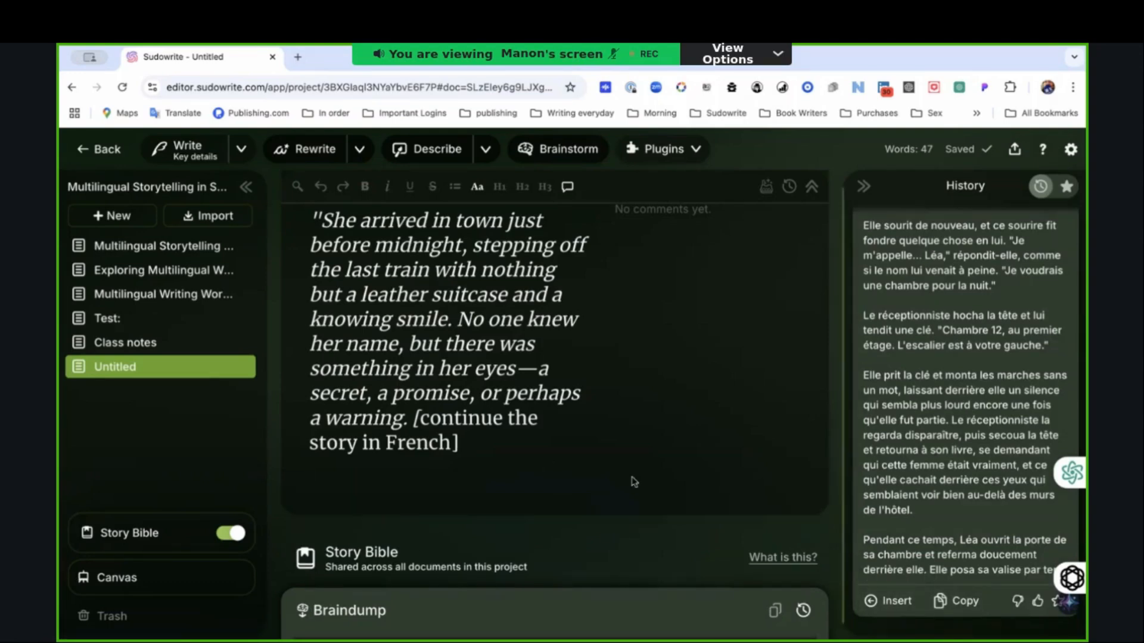
{"action": "left_click", "coordinate": [894, 606]}
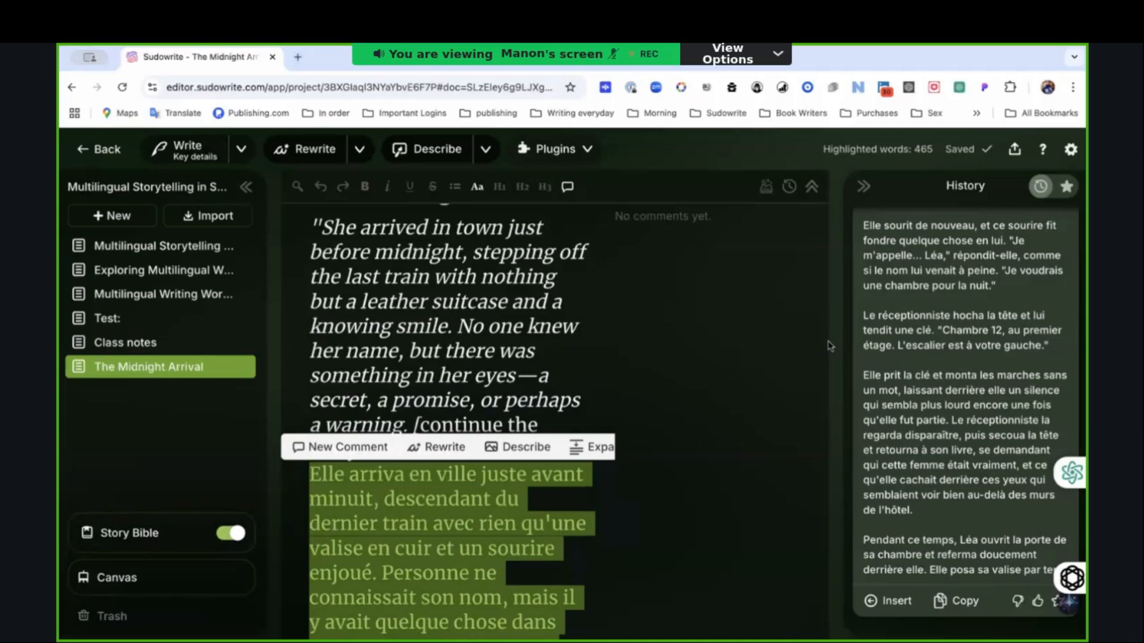
{"action": "scroll", "coordinate": [763, 367], "scroll_direction": "down", "scroll_amount": 1}
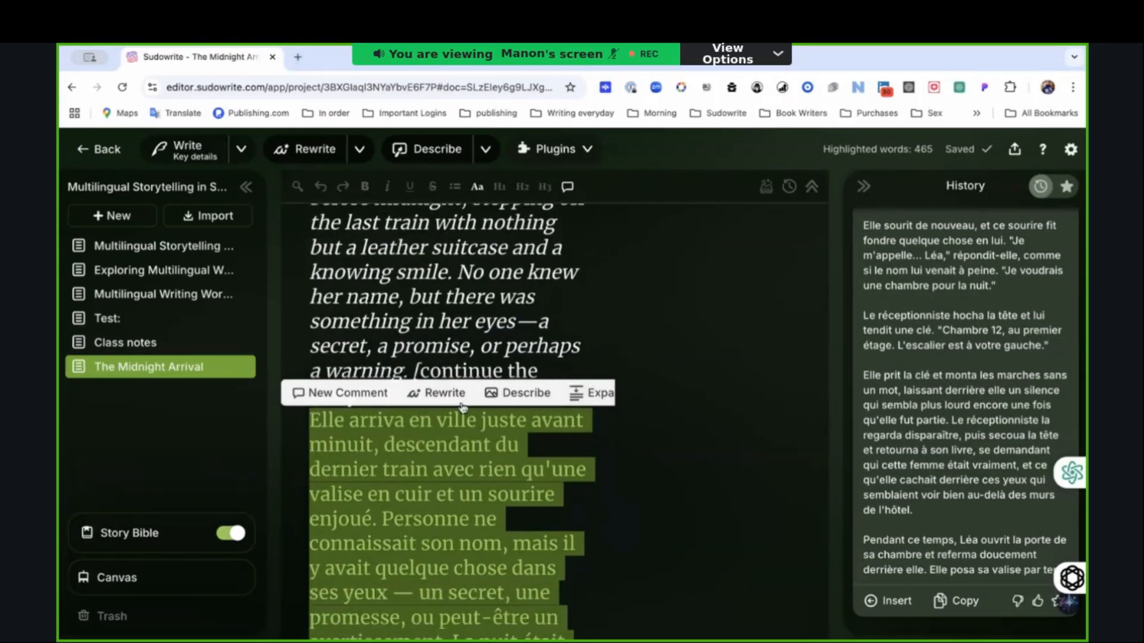
{"action": "left_click", "coordinate": [495, 321]}
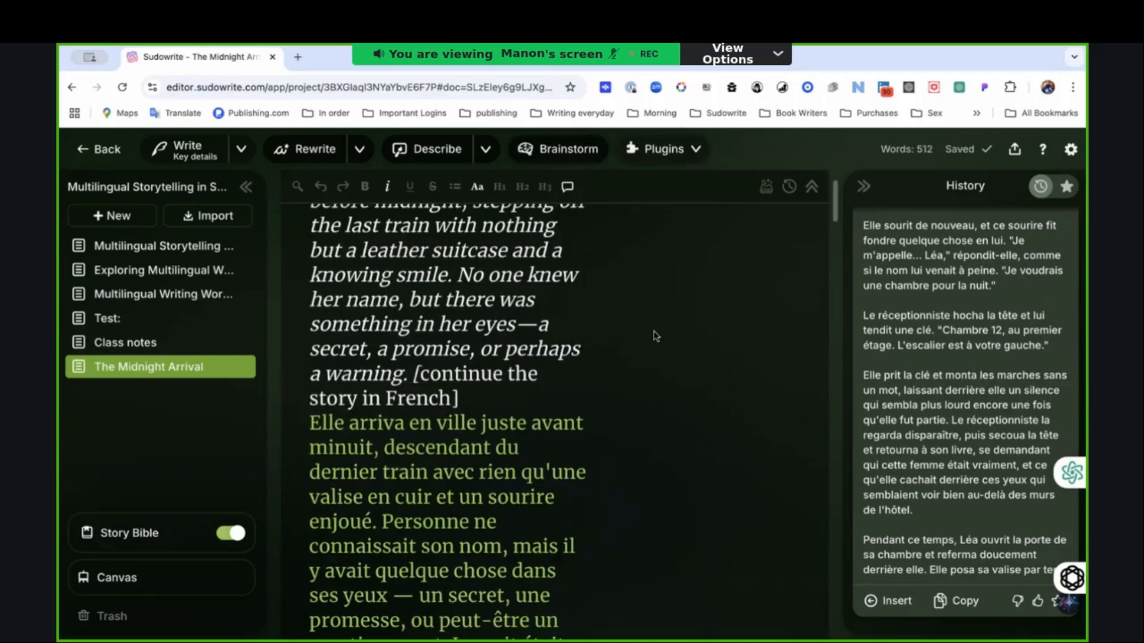
Step: Compare the inserted French text with the original English passage and the bracketed instruction above it
{"action": "scroll", "coordinate": [653, 330], "scroll_direction": "up", "scroll_amount": 1}
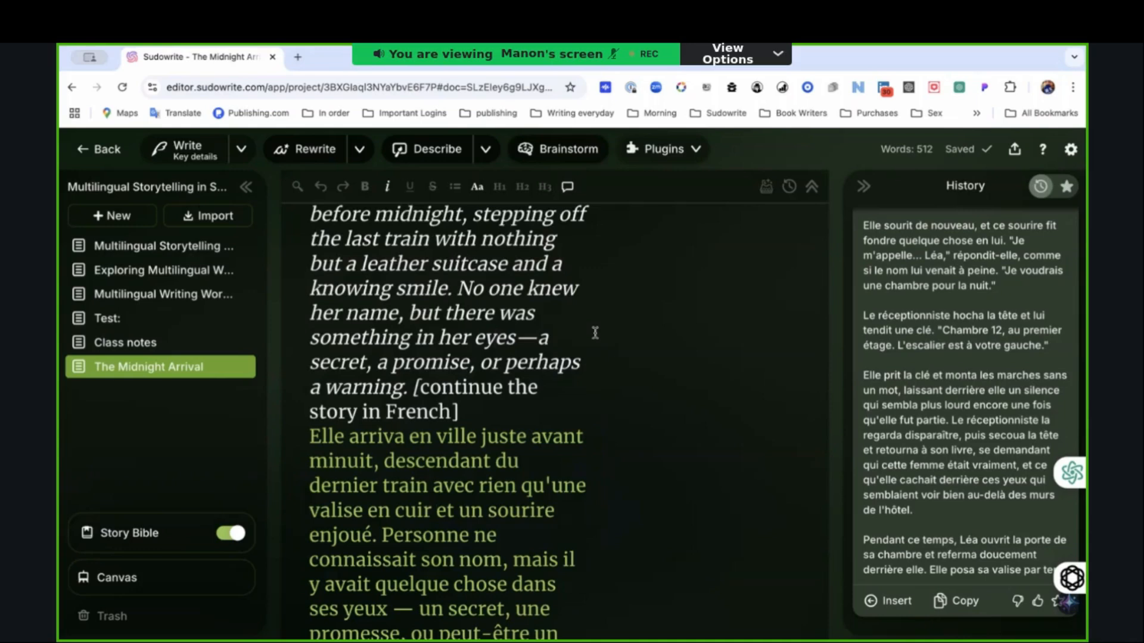
{"action": "scroll", "coordinate": [669, 388], "scroll_direction": "down", "scroll_amount": 2}
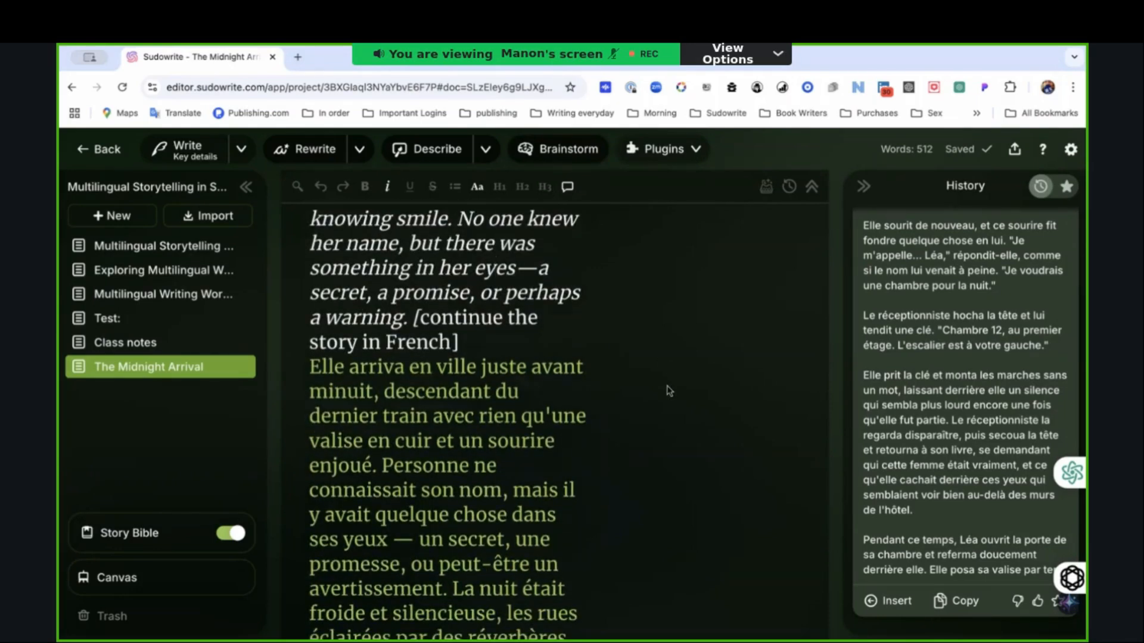
{"action": "scroll", "coordinate": [669, 390], "scroll_direction": "up", "scroll_amount": 4}
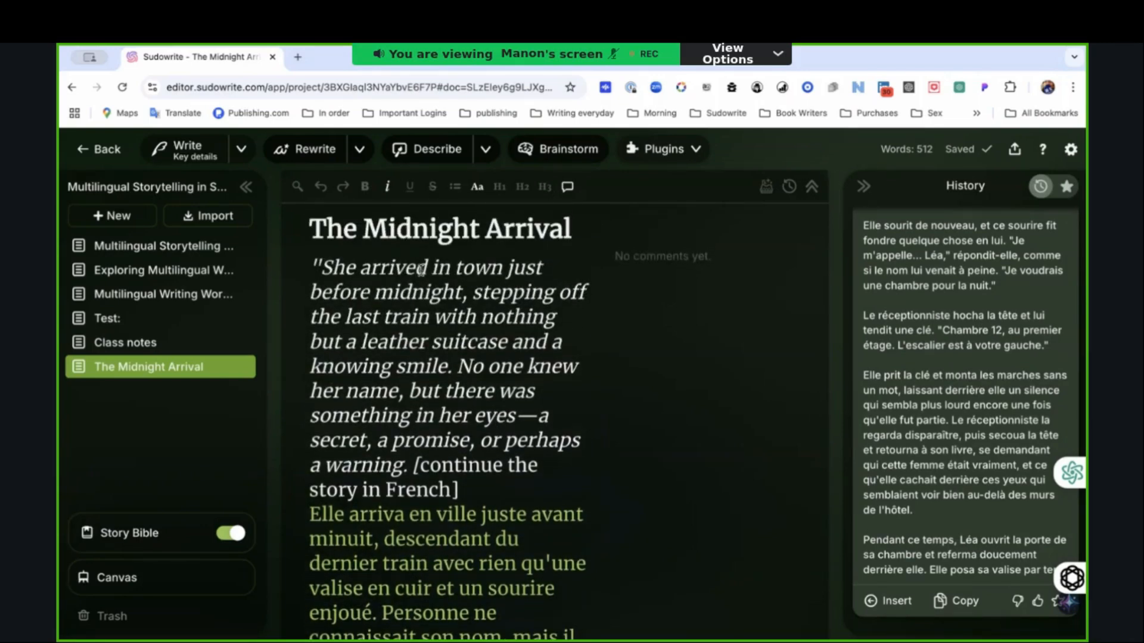
{"action": "scroll", "coordinate": [450, 268], "scroll_direction": "down", "scroll_amount": 3}
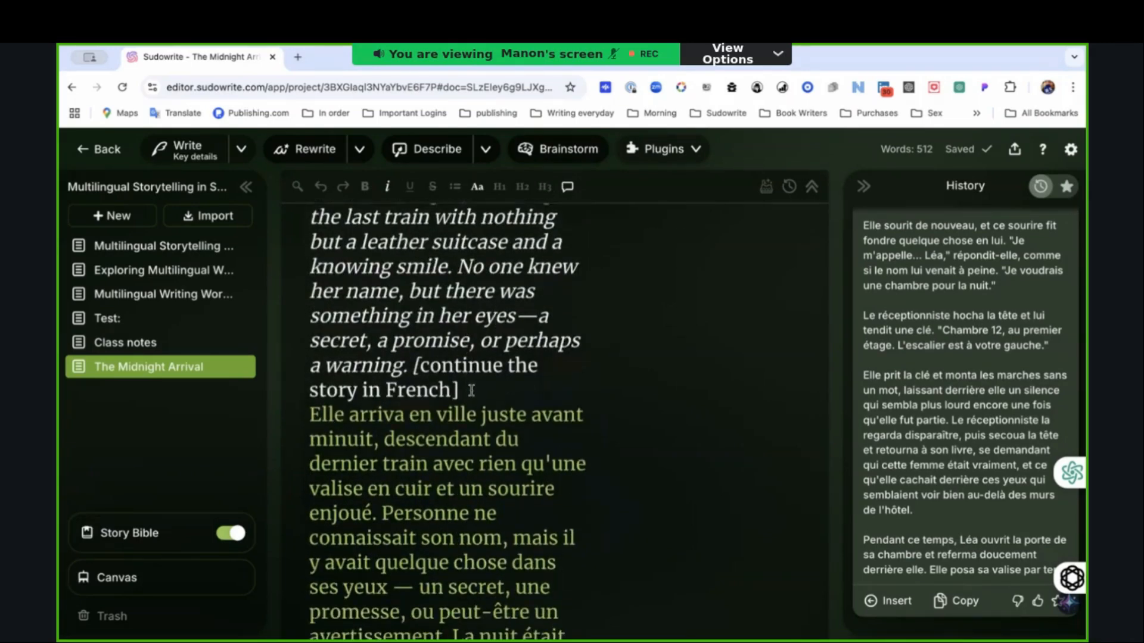
{"action": "scroll", "coordinate": [477, 396], "scroll_direction": "up", "scroll_amount": 3}
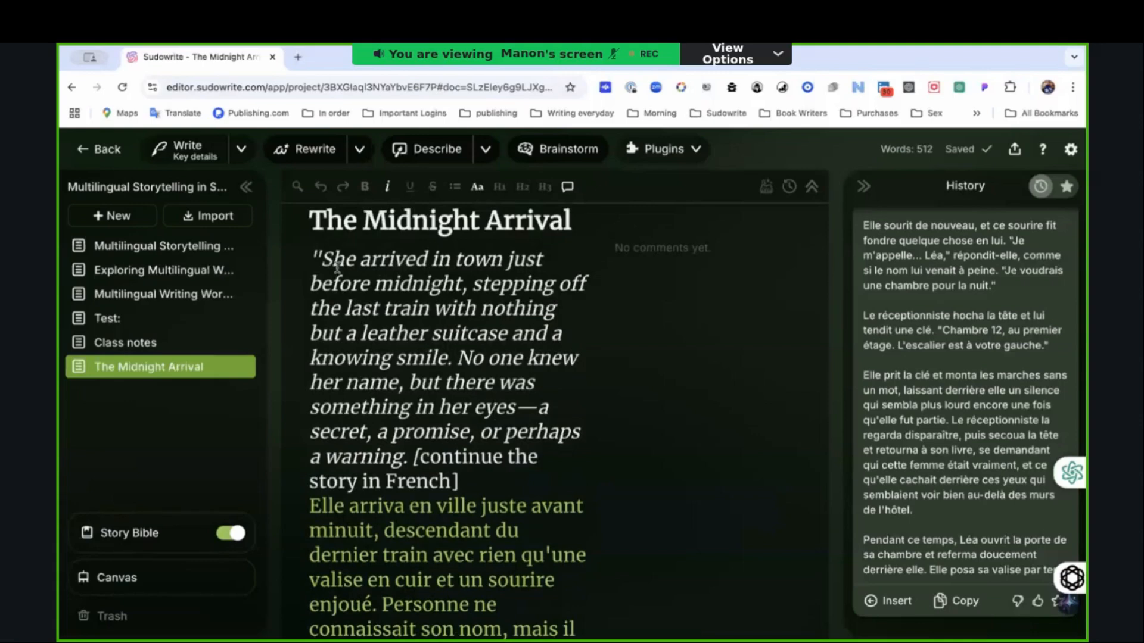
{"action": "scroll", "coordinate": [307, 251], "scroll_direction": "down", "scroll_amount": 5}
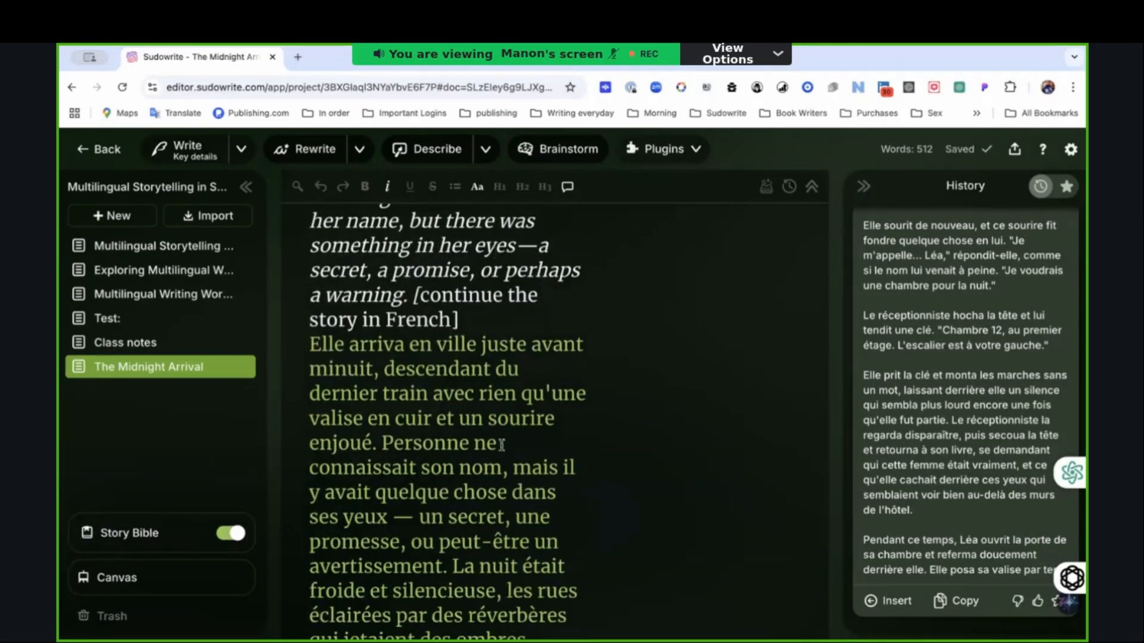
{"action": "scroll", "coordinate": [503, 446], "scroll_direction": "down", "scroll_amount": 2}
{"action": "scroll", "coordinate": [539, 453], "scroll_direction": "up", "scroll_amount": 5}
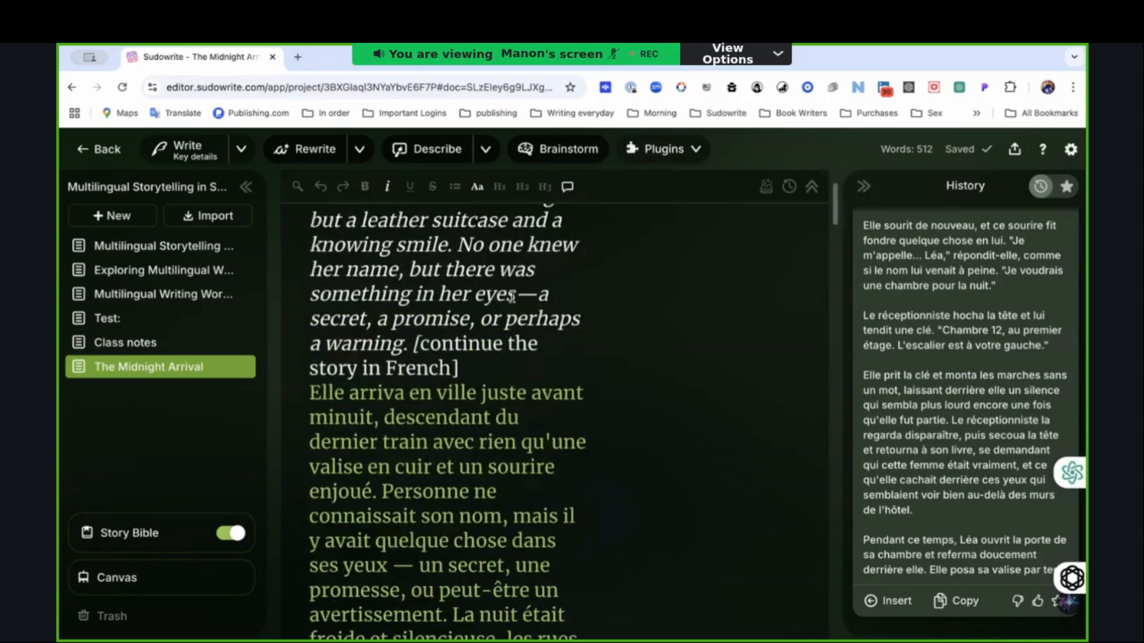
Step: Read the inserted French text from the bracketed instruction down to the receptionist handing over the room key
{"action": "scroll", "coordinate": [450, 261], "scroll_direction": "down", "scroll_amount": 3}
{"action": "scroll", "coordinate": [450, 260], "scroll_direction": "down", "scroll_amount": 3}
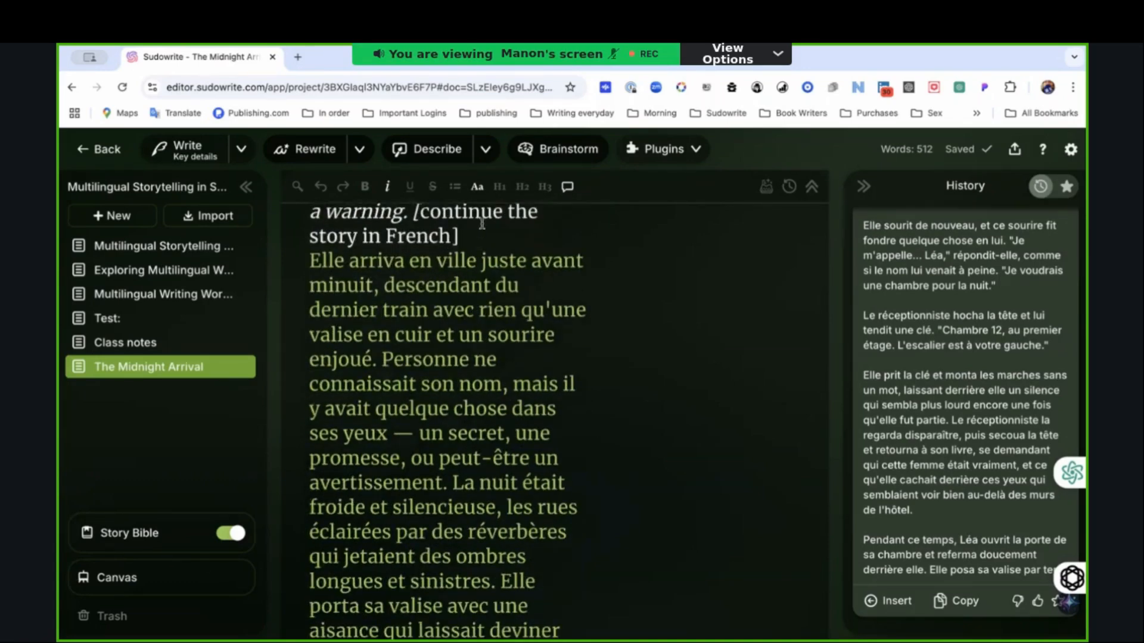
{"action": "scroll", "coordinate": [474, 244], "scroll_direction": "up", "scroll_amount": 5}
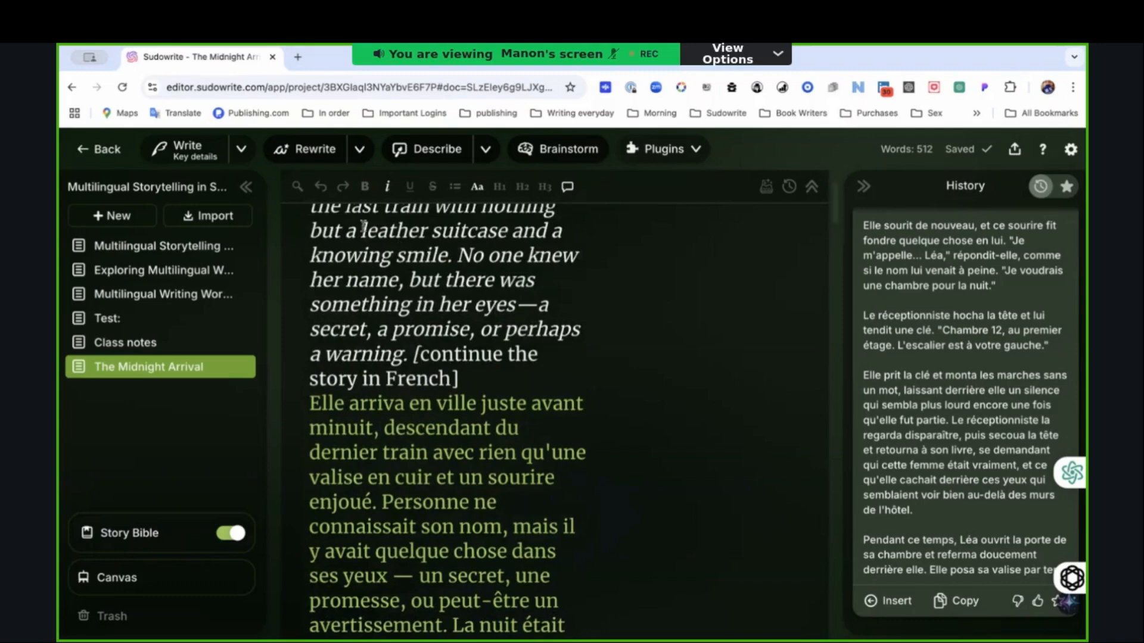
{"action": "scroll", "coordinate": [391, 266], "scroll_direction": "down", "scroll_amount": 15}
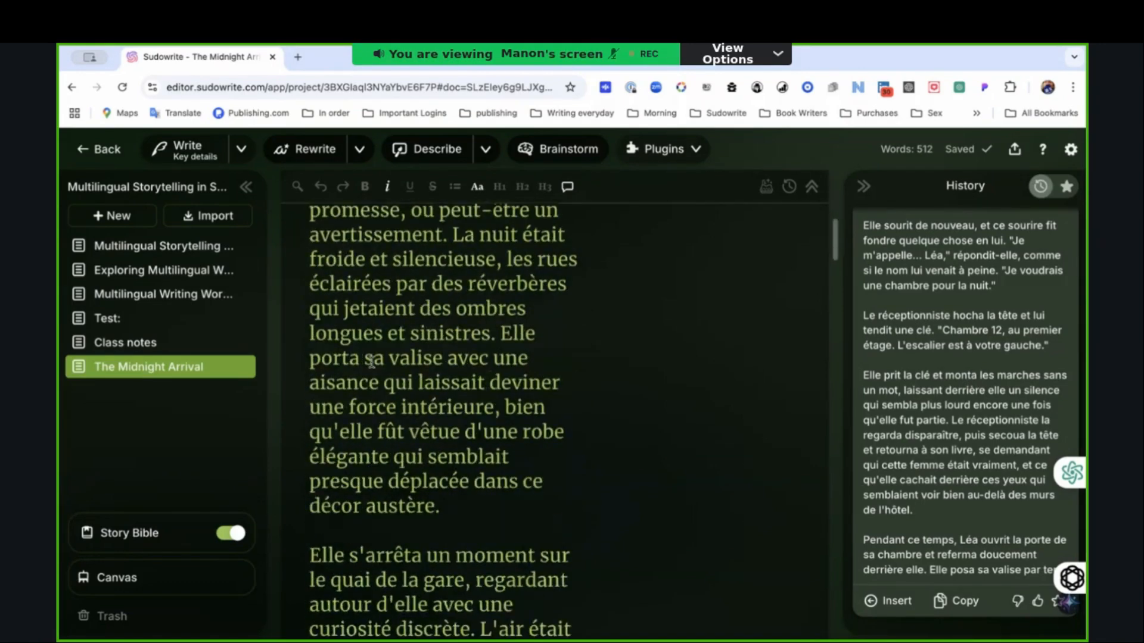
{"action": "scroll", "coordinate": [412, 419], "scroll_direction": "down", "scroll_amount": 17}
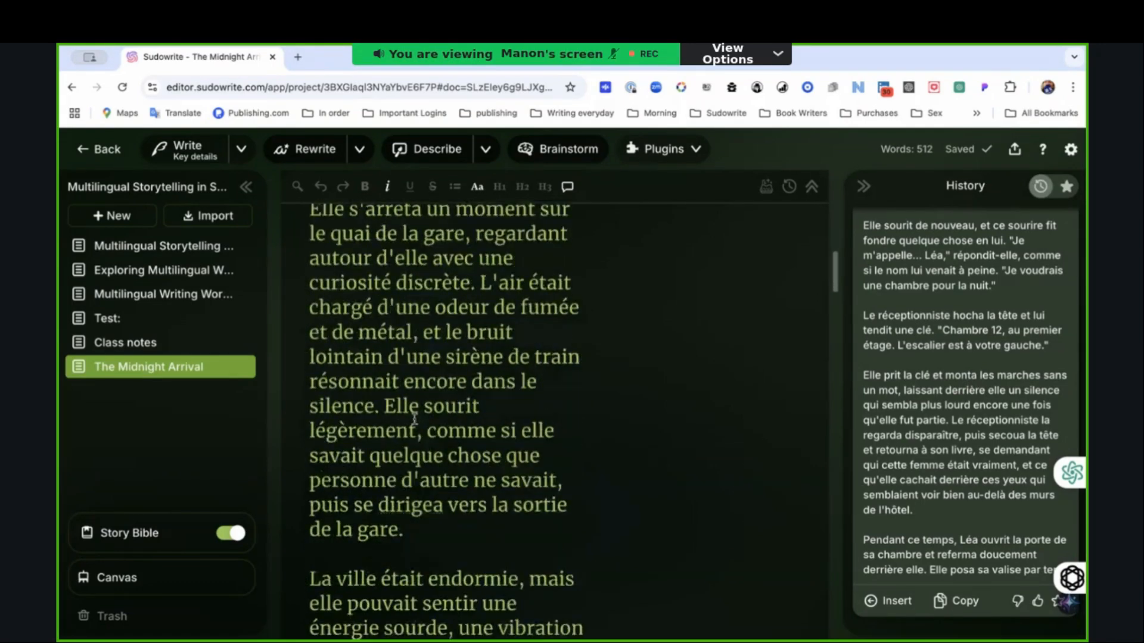
{"action": "scroll", "coordinate": [415, 419], "scroll_direction": "down", "scroll_amount": 15}
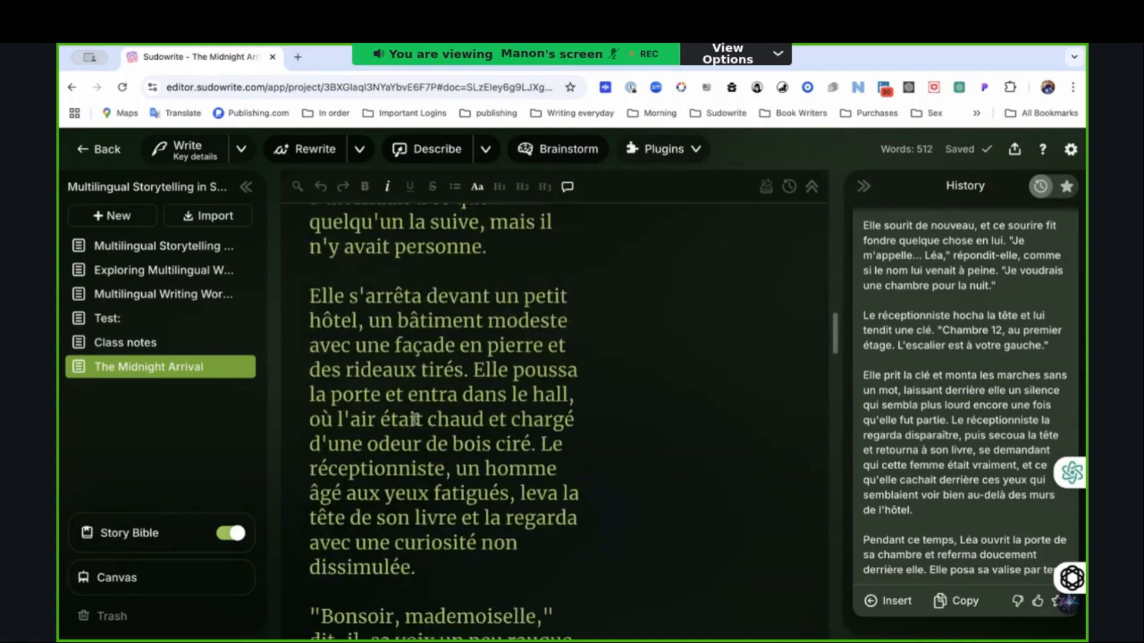
{"action": "scroll", "coordinate": [414, 419], "scroll_direction": "down", "scroll_amount": 8}
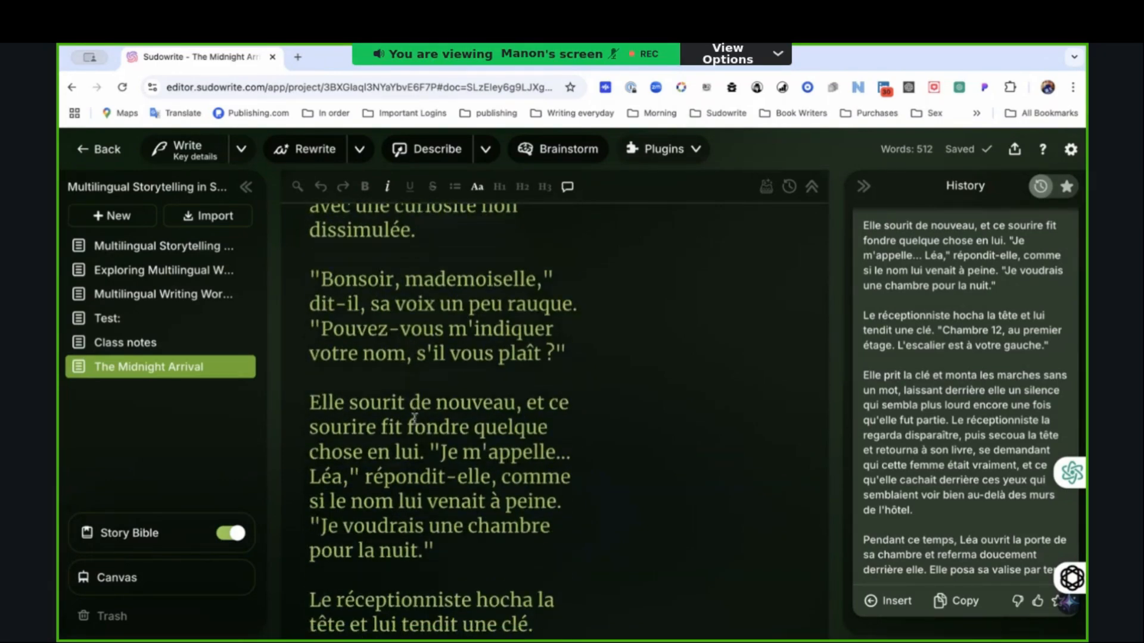
{"action": "scroll", "coordinate": [415, 419], "scroll_direction": "down", "scroll_amount": 8}
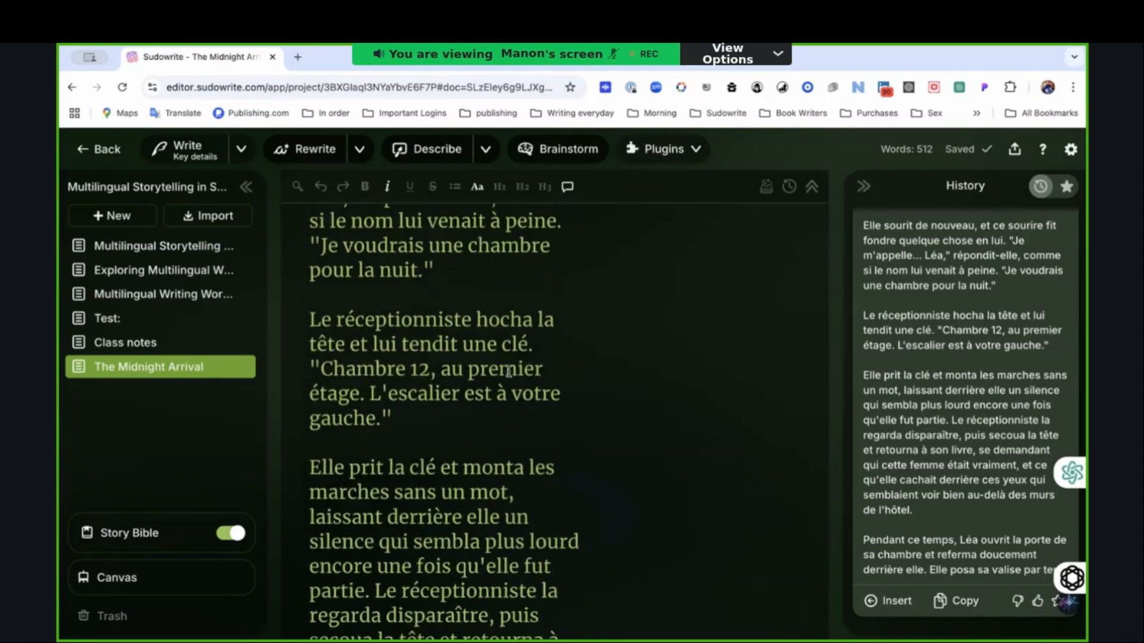
Step: Check which prose mode and key details are set in the Write settings
{"action": "left_click", "coordinate": [240, 149]}
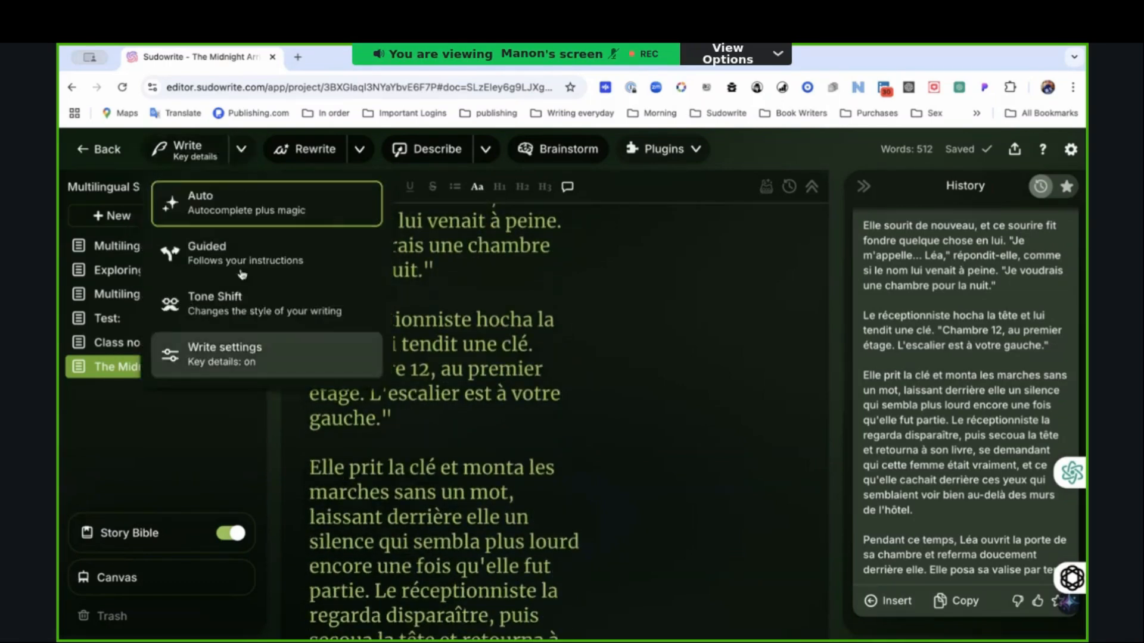
{"action": "left_click", "coordinate": [237, 360]}
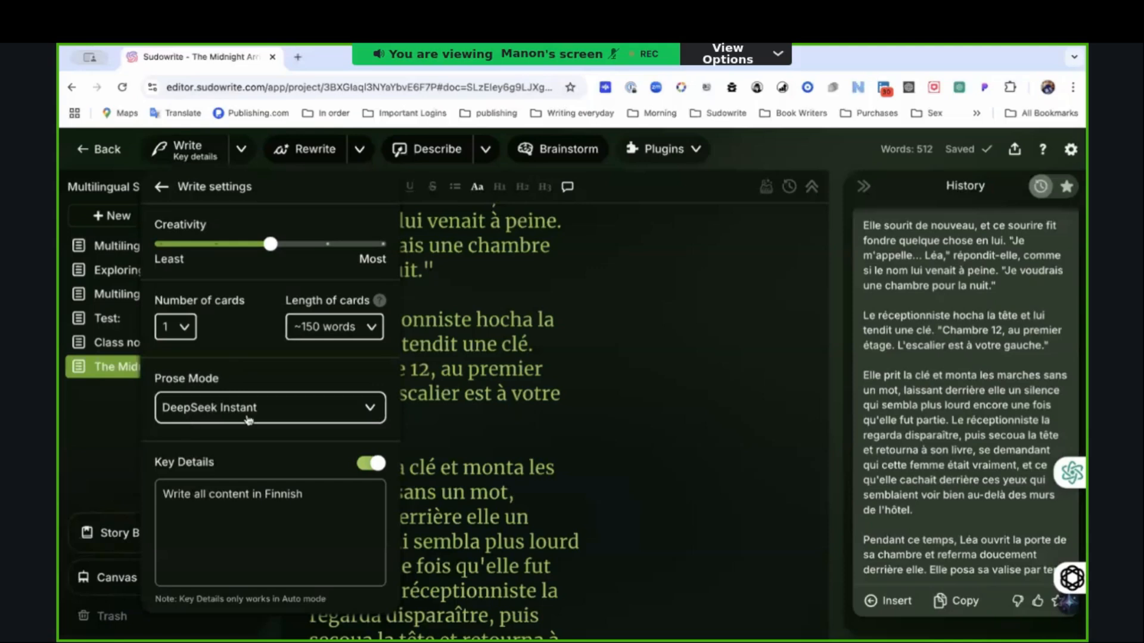
{"action": "left_click", "coordinate": [477, 424]}
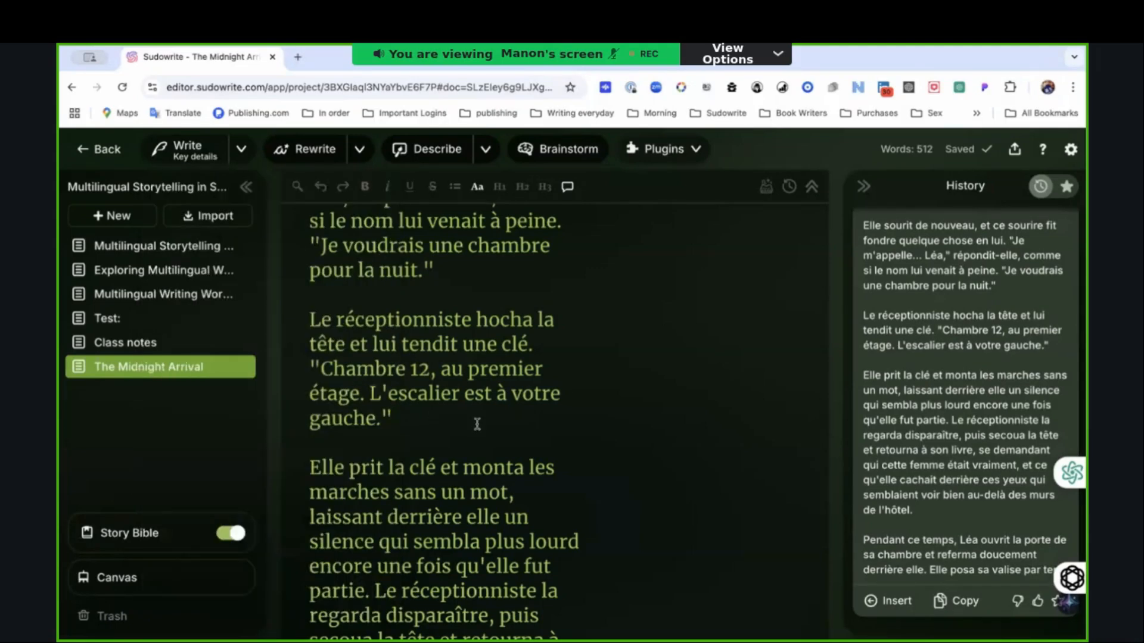
Step: Review the French continuation back up to the bracketed instruction and down again to the receptionist's "Bonsoir, mademoiselle" dialogue
{"action": "scroll", "coordinate": [477, 424], "scroll_direction": "up", "scroll_amount": 2}
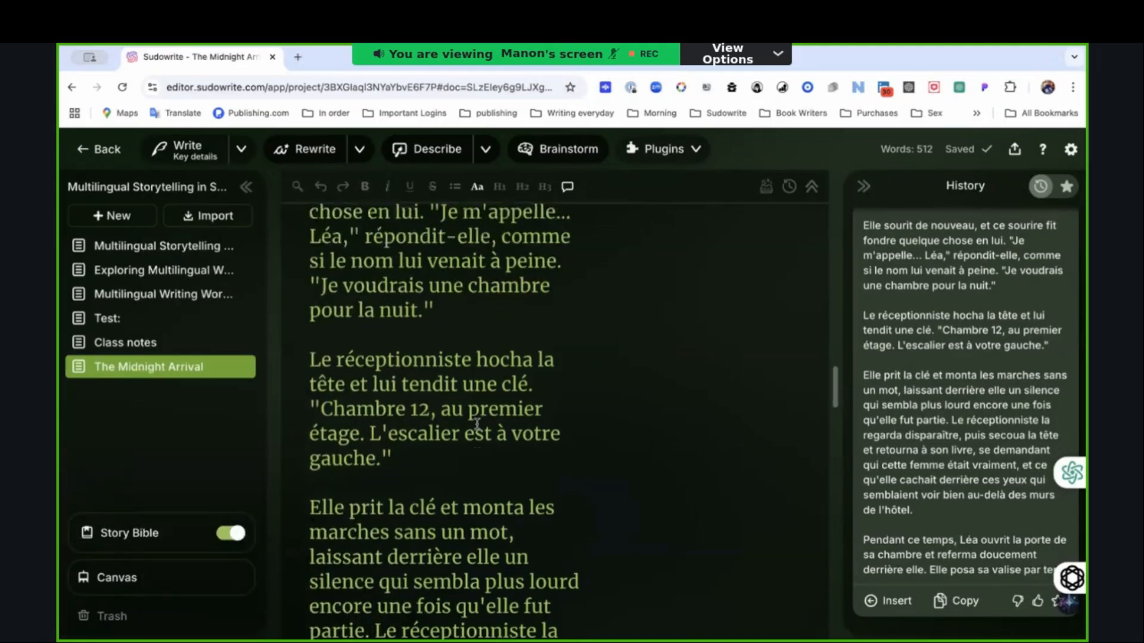
{"action": "scroll", "coordinate": [477, 424], "scroll_direction": "up", "scroll_amount": 1}
{"action": "scroll", "coordinate": [477, 424], "scroll_direction": "up", "scroll_amount": 4}
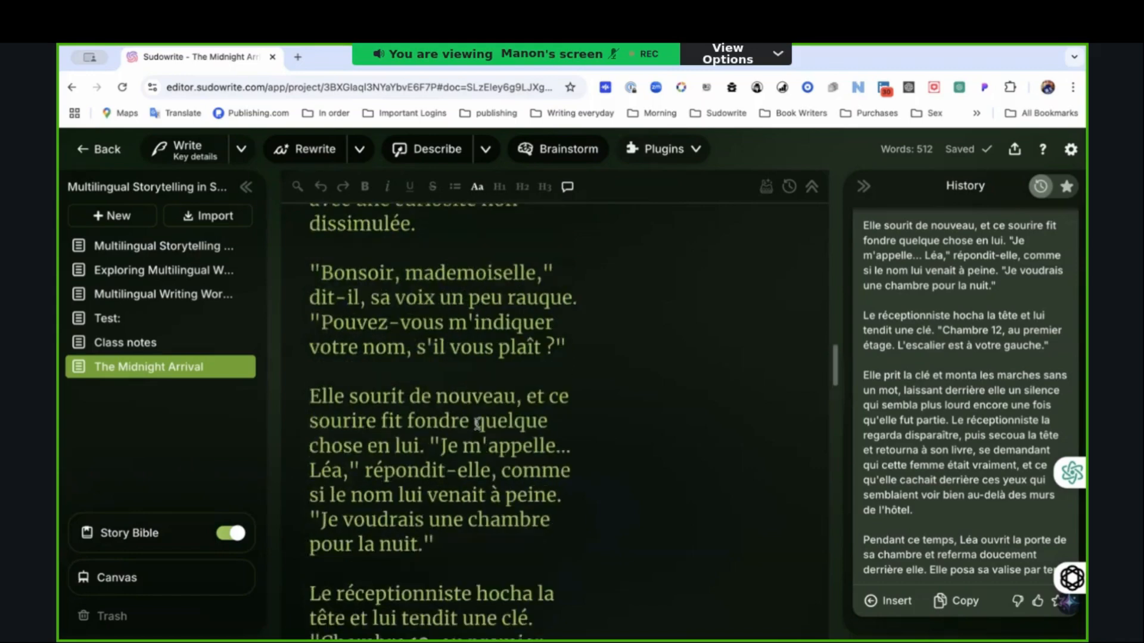
{"action": "scroll", "coordinate": [477, 424], "scroll_direction": "up", "scroll_amount": 8}
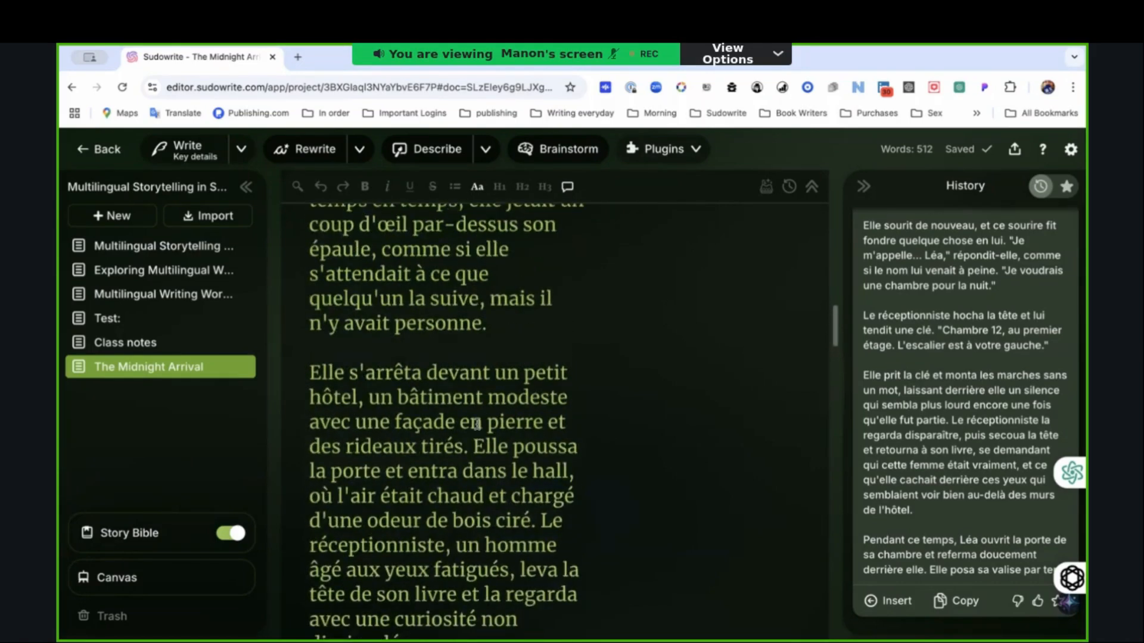
{"action": "scroll", "coordinate": [477, 424], "scroll_direction": "up", "scroll_amount": 3}
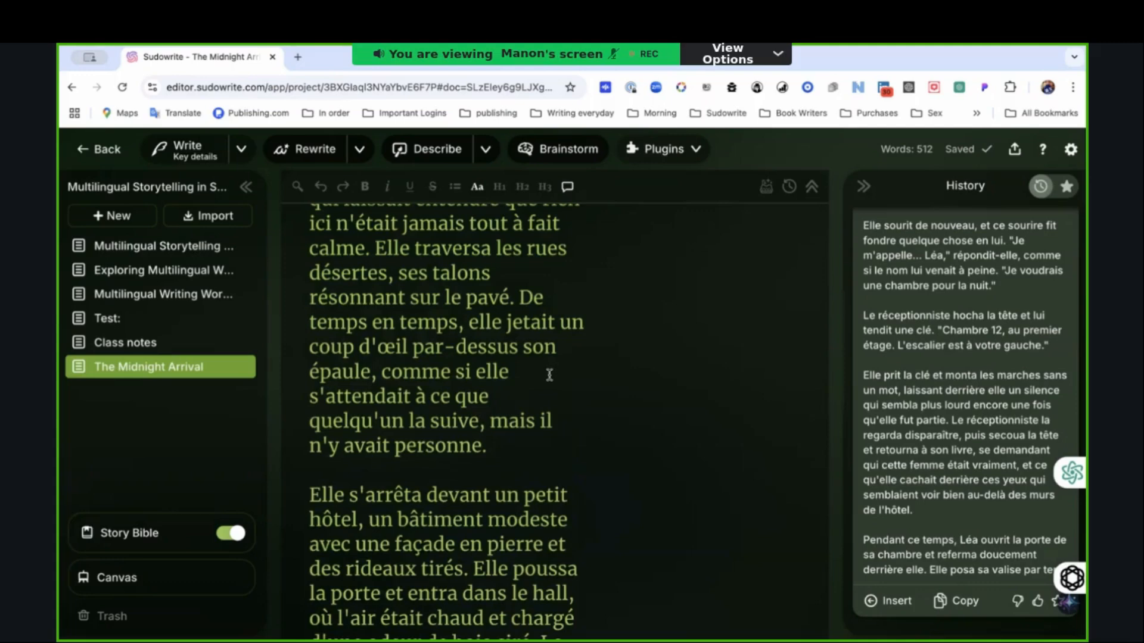
{"action": "scroll", "coordinate": [549, 374], "scroll_direction": "up", "scroll_amount": 10}
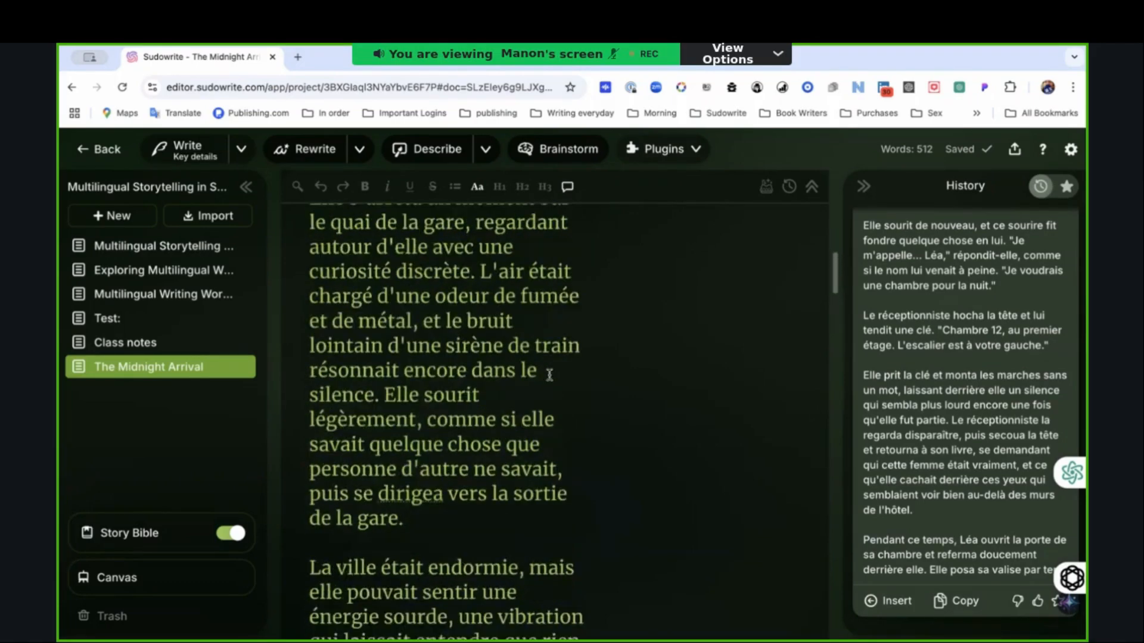
{"action": "scroll", "coordinate": [549, 375], "scroll_direction": "up", "scroll_amount": 10}
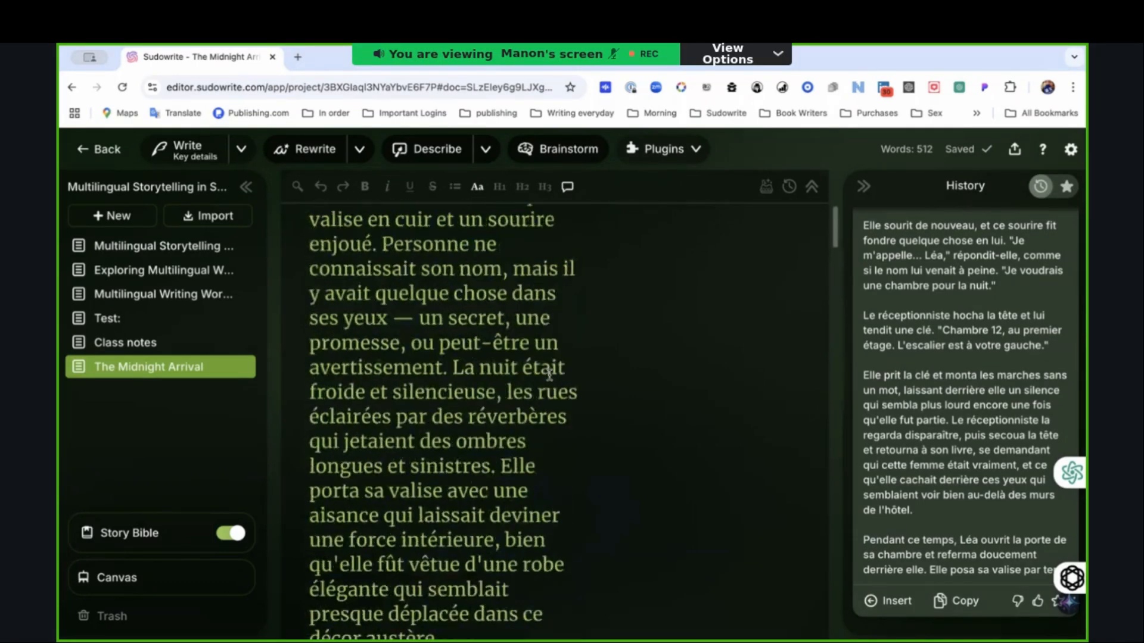
{"action": "scroll", "coordinate": [549, 375], "scroll_direction": "up", "scroll_amount": 5}
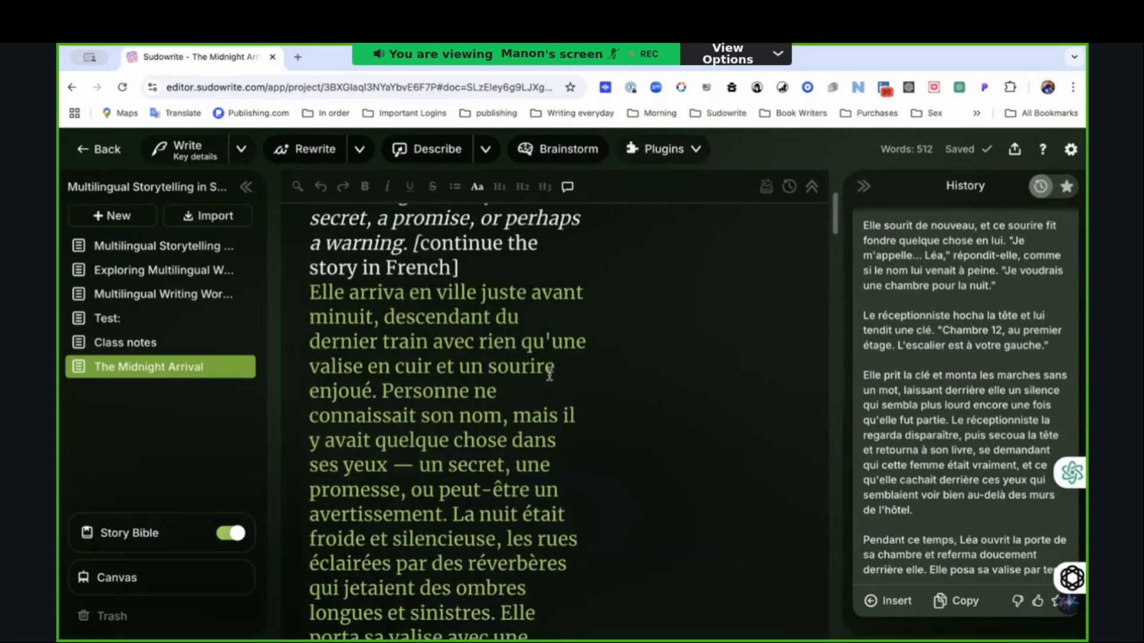
{"action": "scroll", "coordinate": [549, 375], "scroll_direction": "down", "scroll_amount": 10}
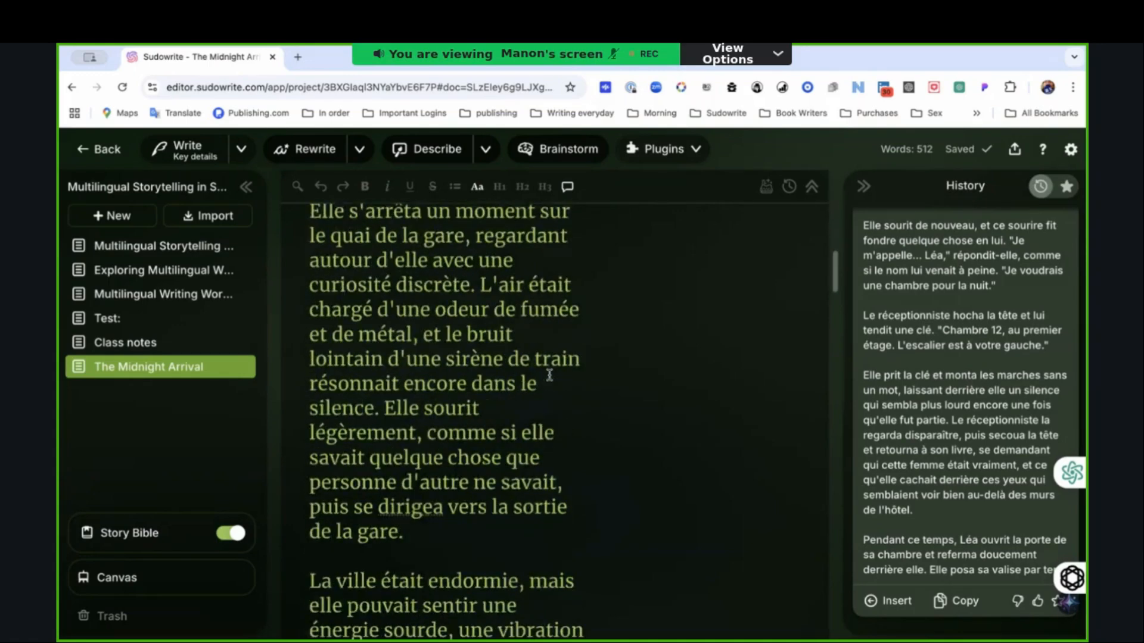
{"action": "scroll", "coordinate": [549, 375], "scroll_direction": "down", "scroll_amount": 7}
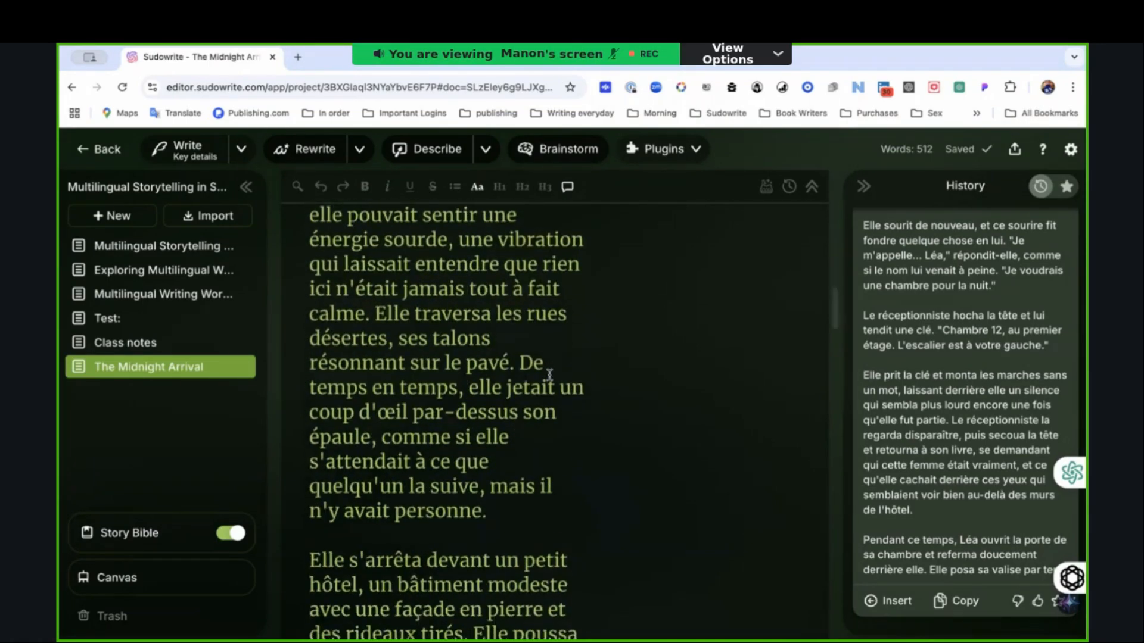
{"action": "scroll", "coordinate": [549, 374], "scroll_direction": "down", "scroll_amount": 5}
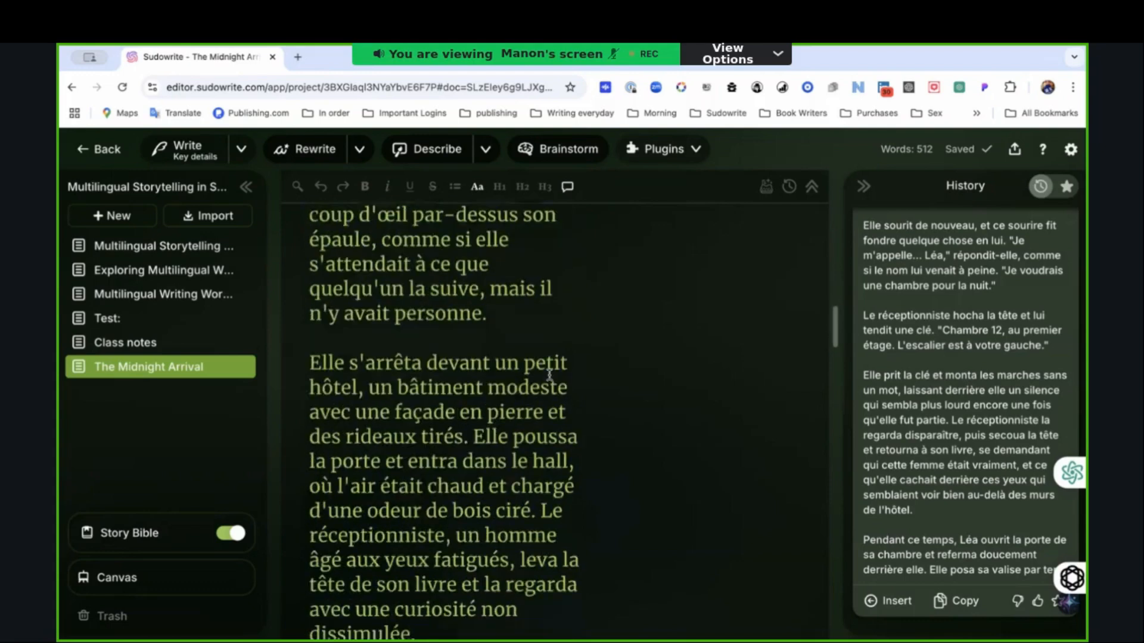
{"action": "scroll", "coordinate": [549, 374], "scroll_direction": "down", "scroll_amount": 3}
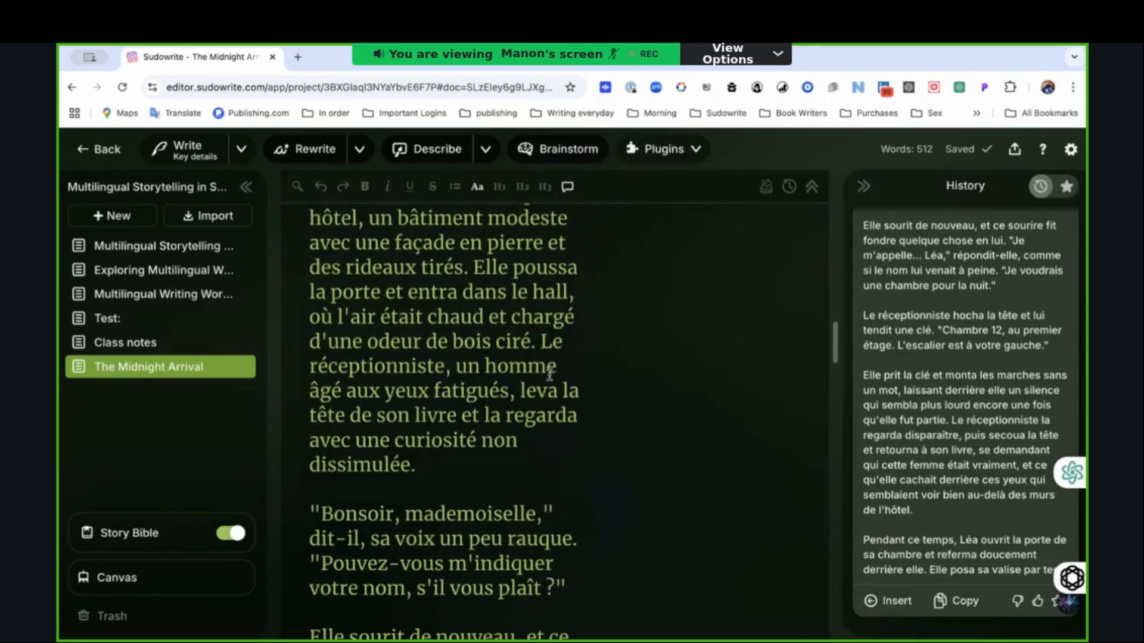
{"action": "scroll", "coordinate": [549, 375], "scroll_direction": "down", "scroll_amount": 4}
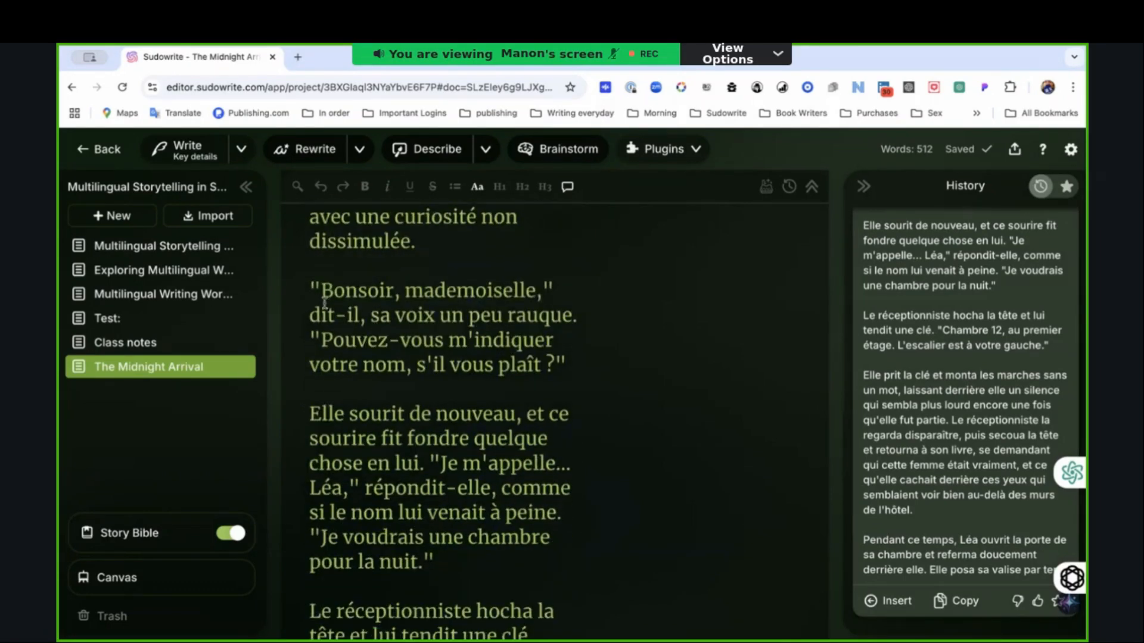
Step: Highlight the dialogue tag "dit-il, sa voix un peu rauque" to examine its wording, and clear the selection
{"action": "left_click_drag", "start_coordinate": [310, 314], "coordinate": [635, 344]}
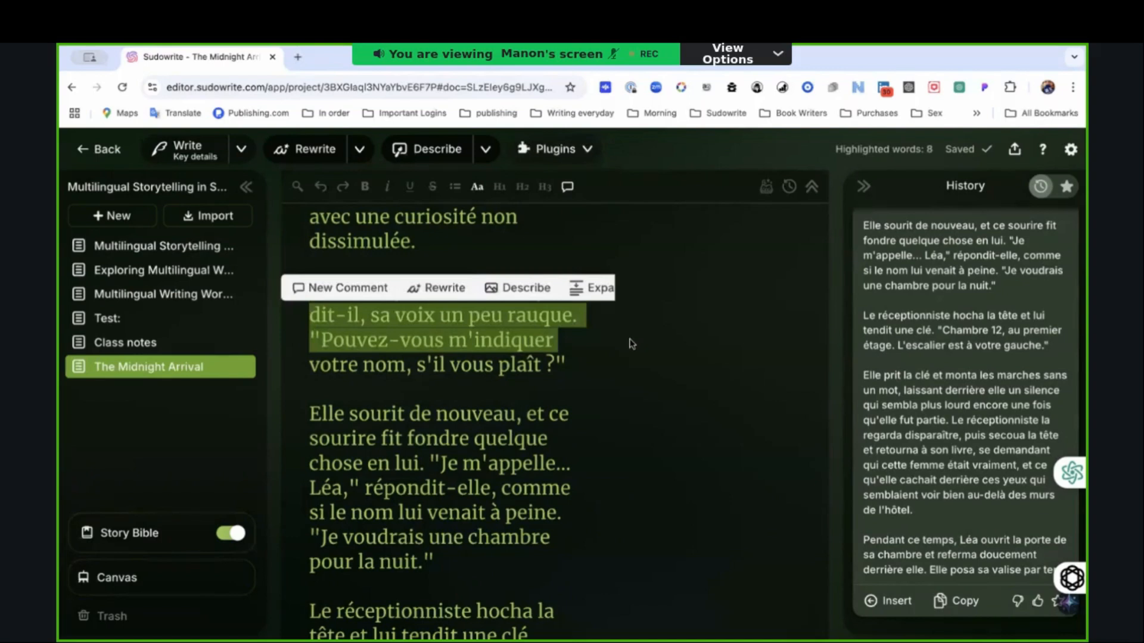
{"action": "left_click", "coordinate": [674, 266]}
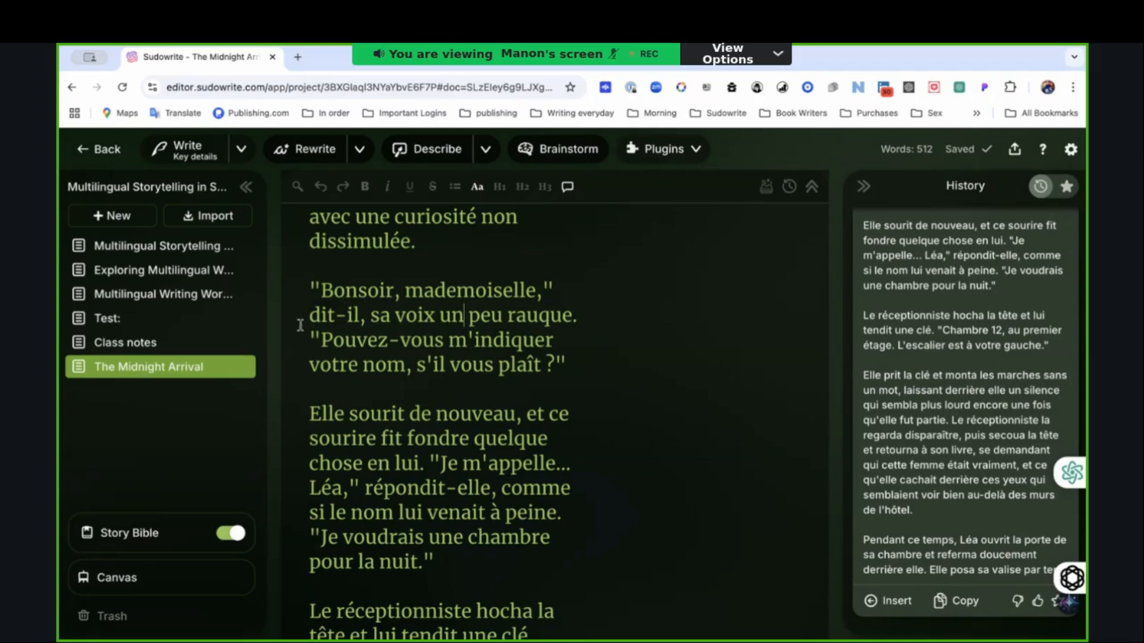
{"action": "left_click_drag", "start_coordinate": [298, 316], "coordinate": [531, 323]}
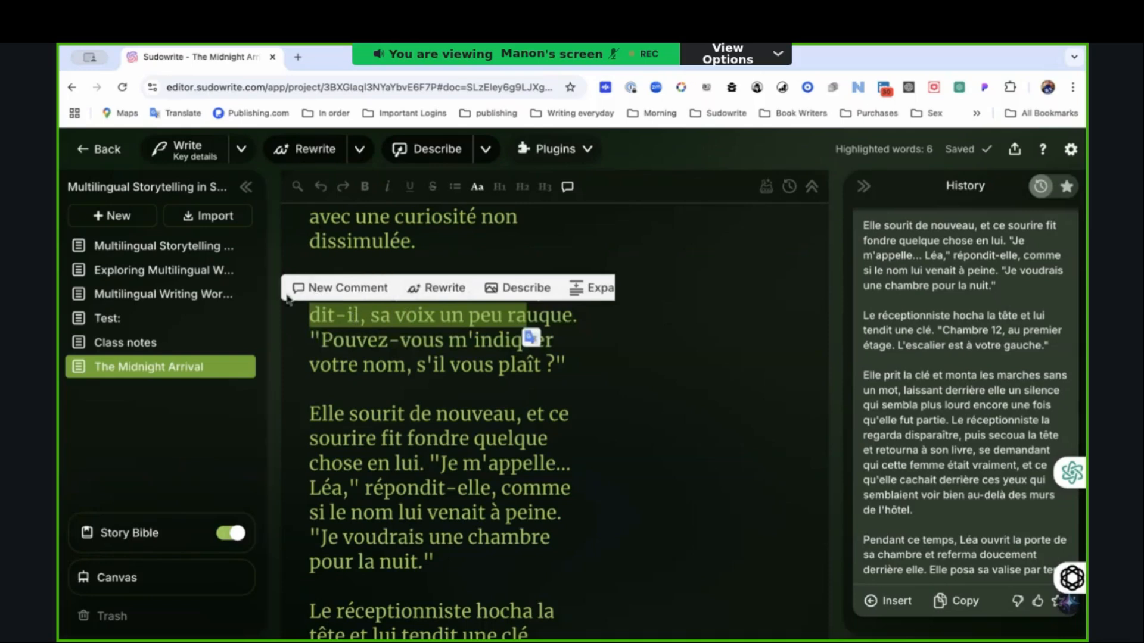
{"action": "left_click", "coordinate": [346, 314]}
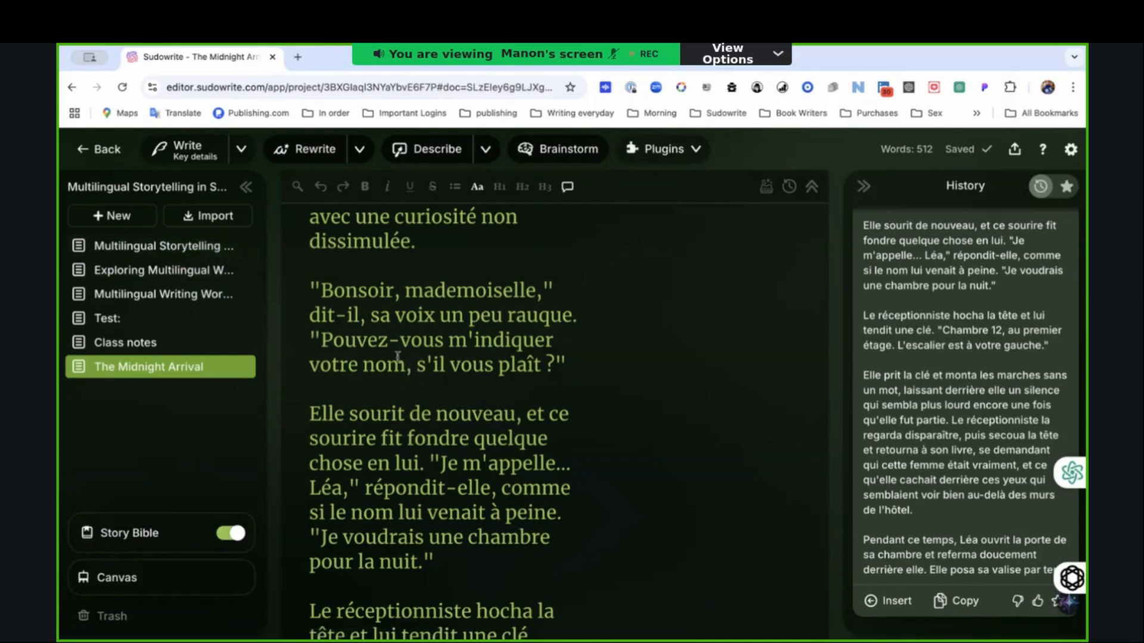
Step: Browse the Advanced prose modes available in the Write settings, from Sudowrite Muse (Beta) to the retired models
{"action": "left_click", "coordinate": [241, 149]}
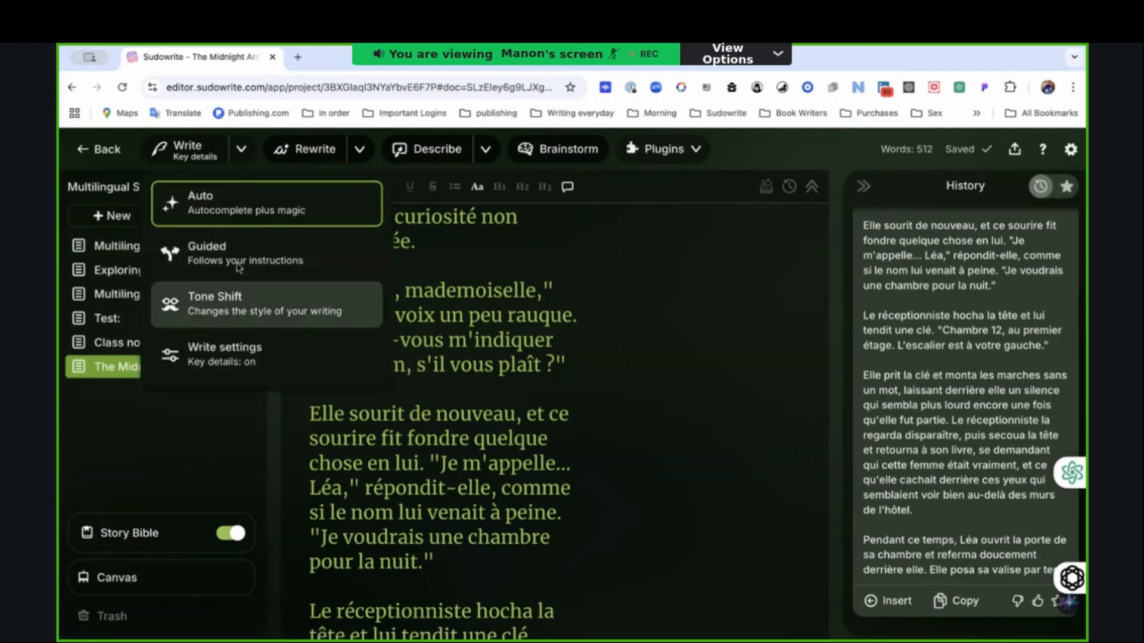
{"action": "left_click", "coordinate": [236, 354]}
{"action": "left_click", "coordinate": [305, 419]}
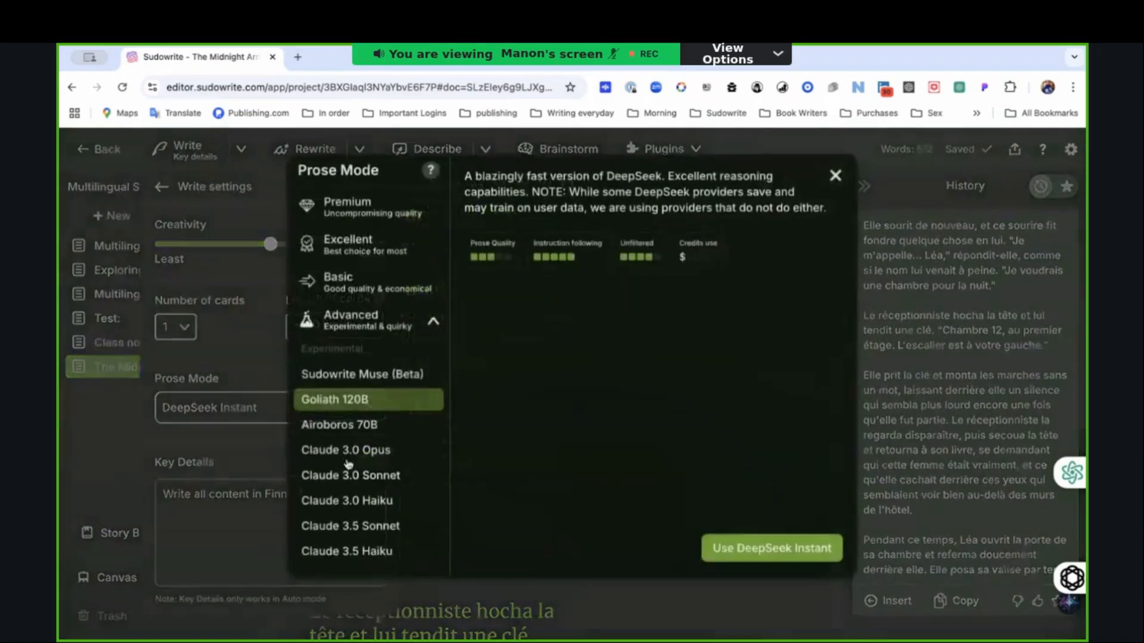
{"action": "scroll", "coordinate": [327, 494], "scroll_direction": "down", "scroll_amount": 5}
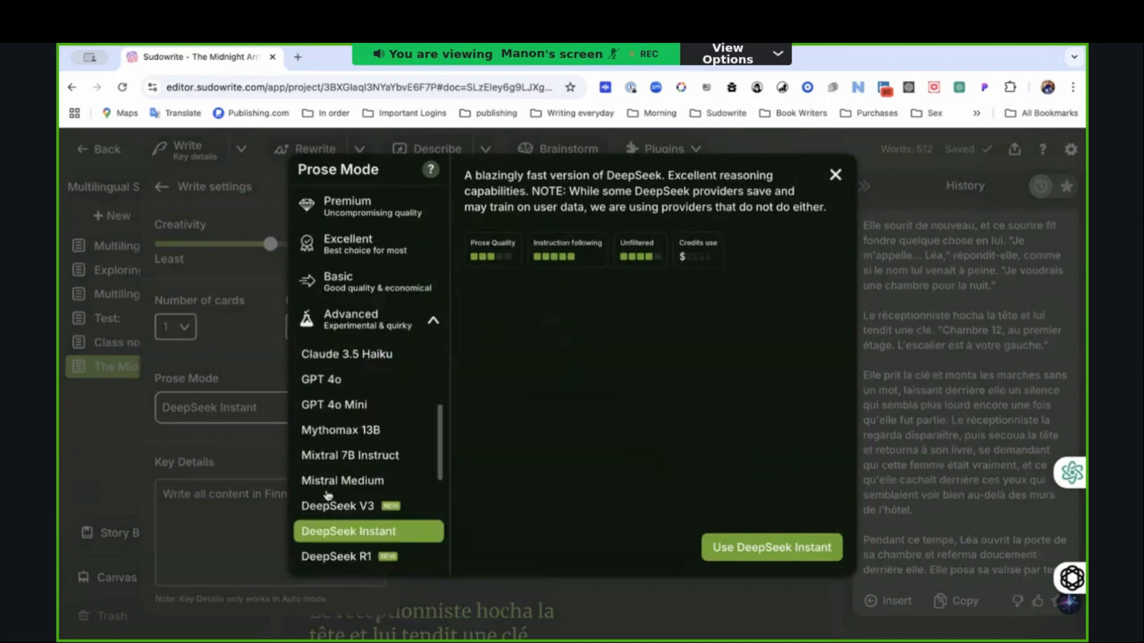
{"action": "scroll", "coordinate": [327, 495], "scroll_direction": "down", "scroll_amount": 5}
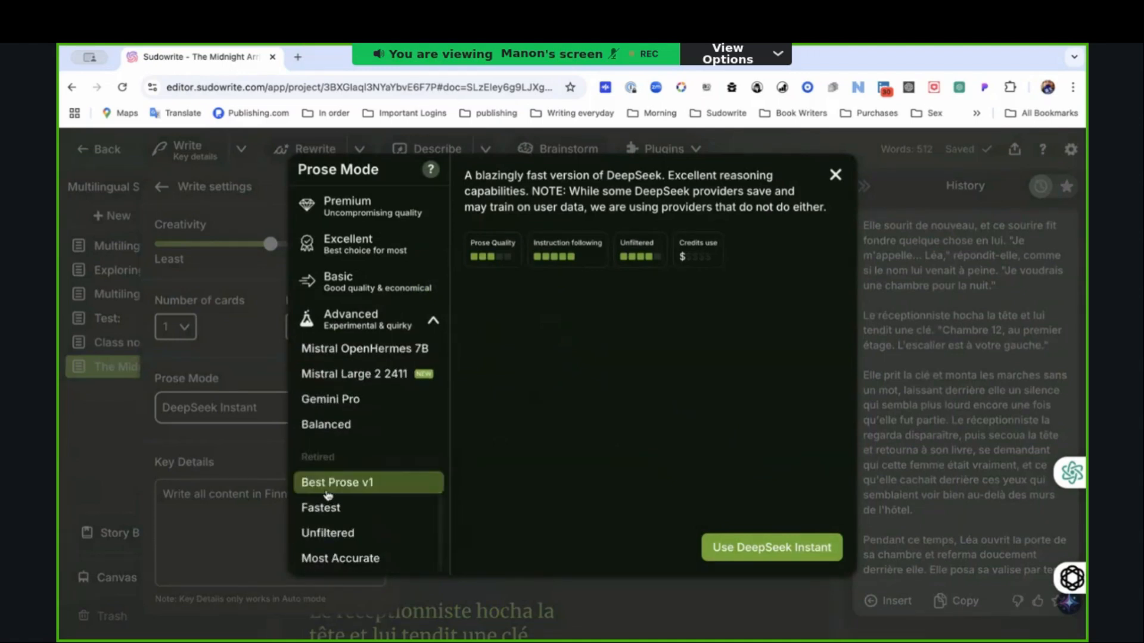
{"action": "scroll", "coordinate": [327, 495], "scroll_direction": "up", "scroll_amount": 5}
{"action": "scroll", "coordinate": [327, 495], "scroll_direction": "up", "scroll_amount": 5}
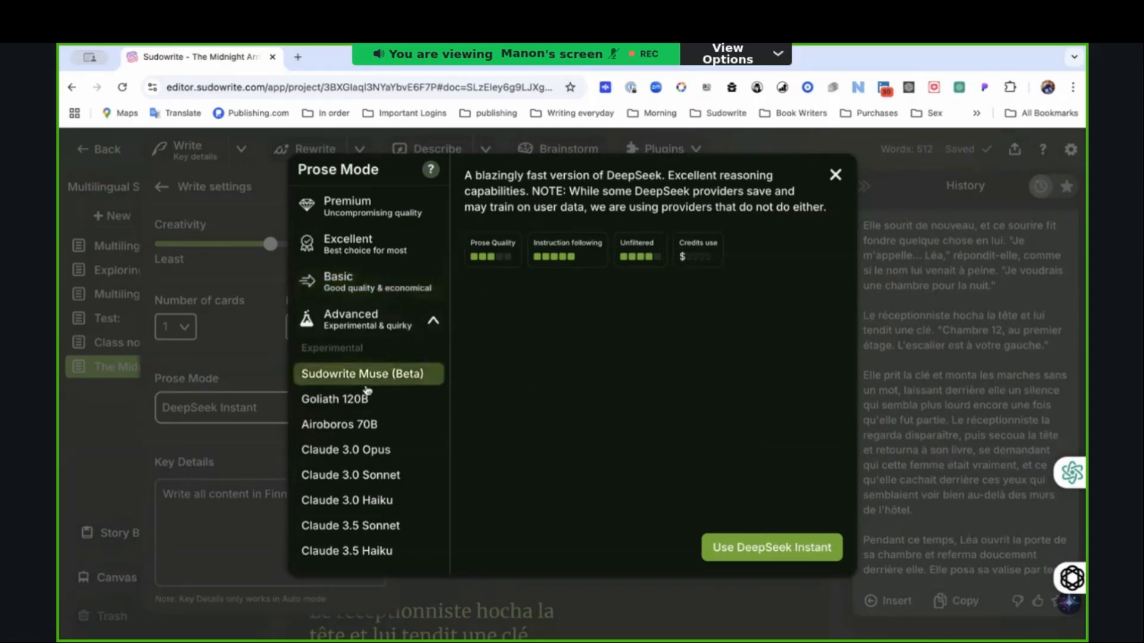
{"action": "scroll", "coordinate": [367, 381], "scroll_direction": "down", "scroll_amount": 3}
{"action": "scroll", "coordinate": [366, 391], "scroll_direction": "down", "scroll_amount": 5}
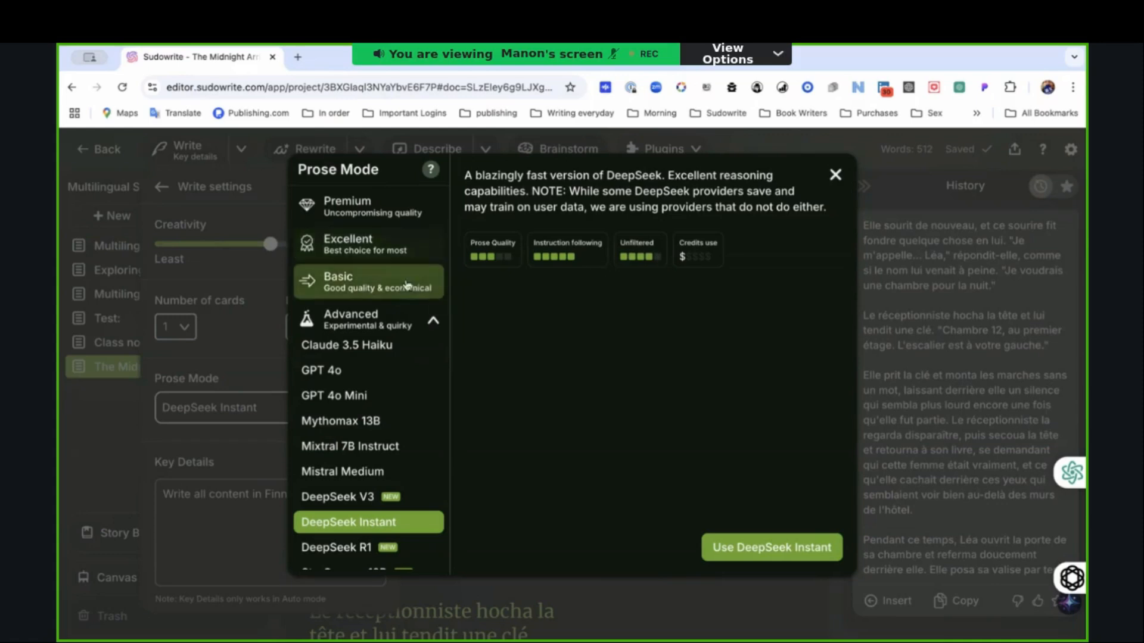
Step: Compare the Basic prose mode's description and ratings with DeepSeek Instant's, and keep DeepSeek Instant as the prose mode
{"action": "left_click", "coordinate": [381, 286]}
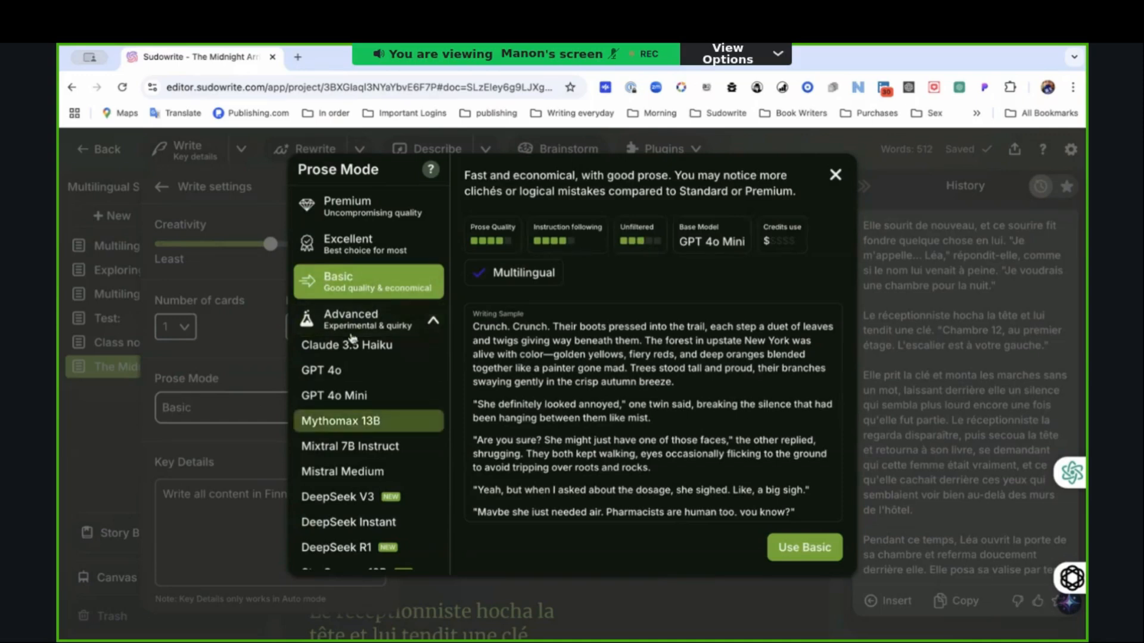
{"action": "scroll", "coordinate": [339, 421], "scroll_direction": "down", "scroll_amount": 1}
{"action": "left_click", "coordinate": [363, 456]}
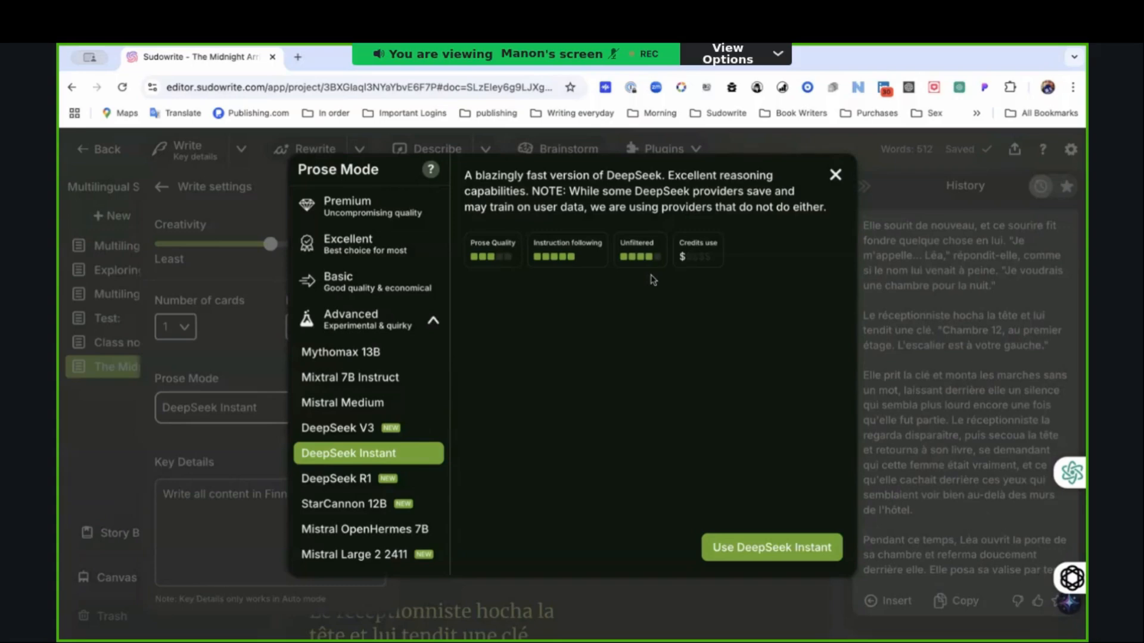
{"action": "left_click", "coordinate": [835, 174]}
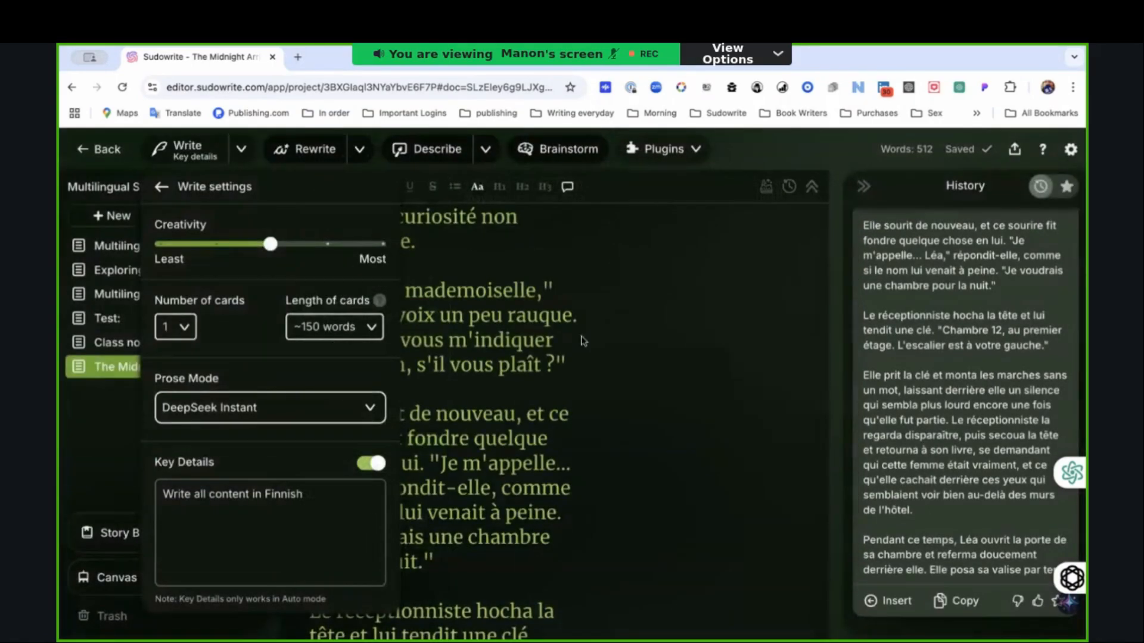
Step: Close the Write settings and reread the story from its English opening to the end of the French continuation
{"action": "left_click", "coordinate": [660, 349]}
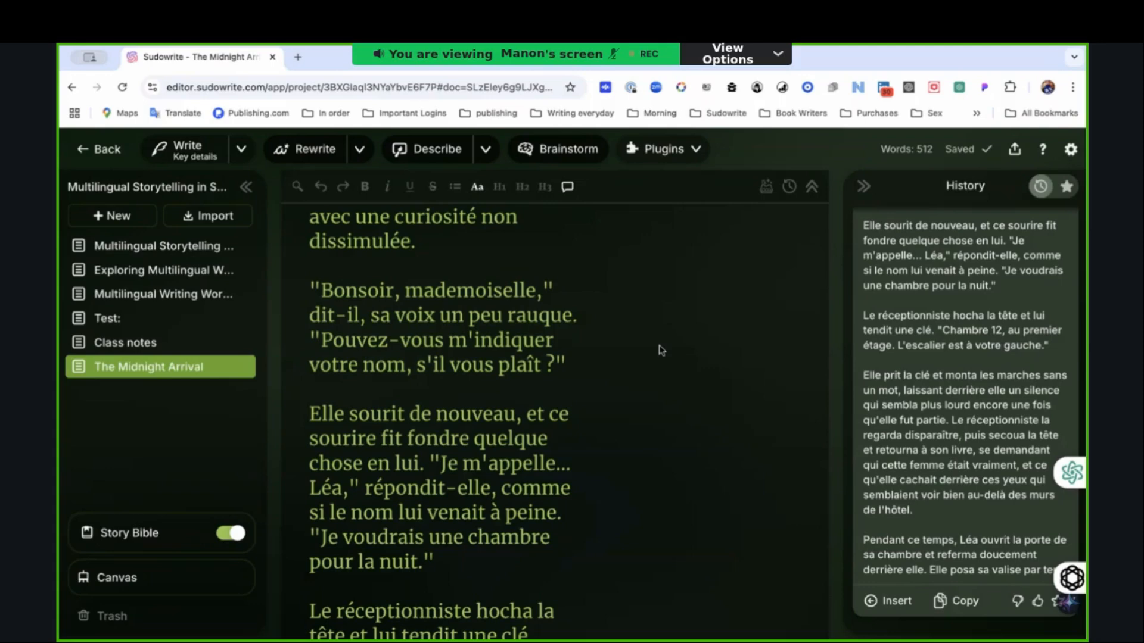
{"action": "scroll", "coordinate": [659, 345], "scroll_direction": "up", "scroll_amount": 15}
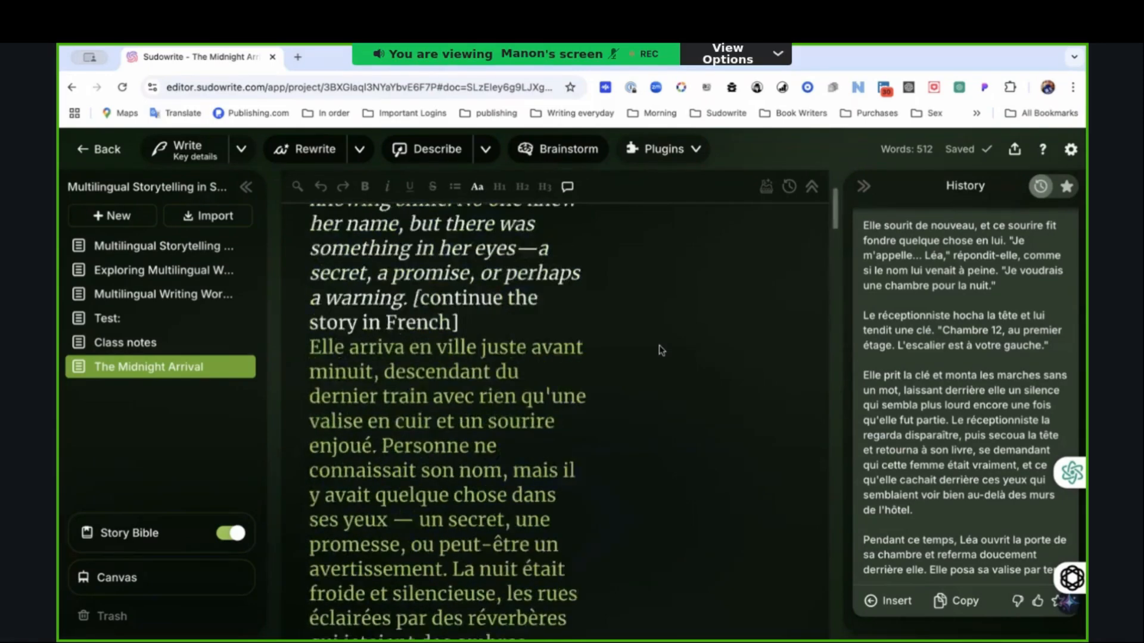
{"action": "scroll", "coordinate": [659, 345], "scroll_direction": "up", "scroll_amount": 3}
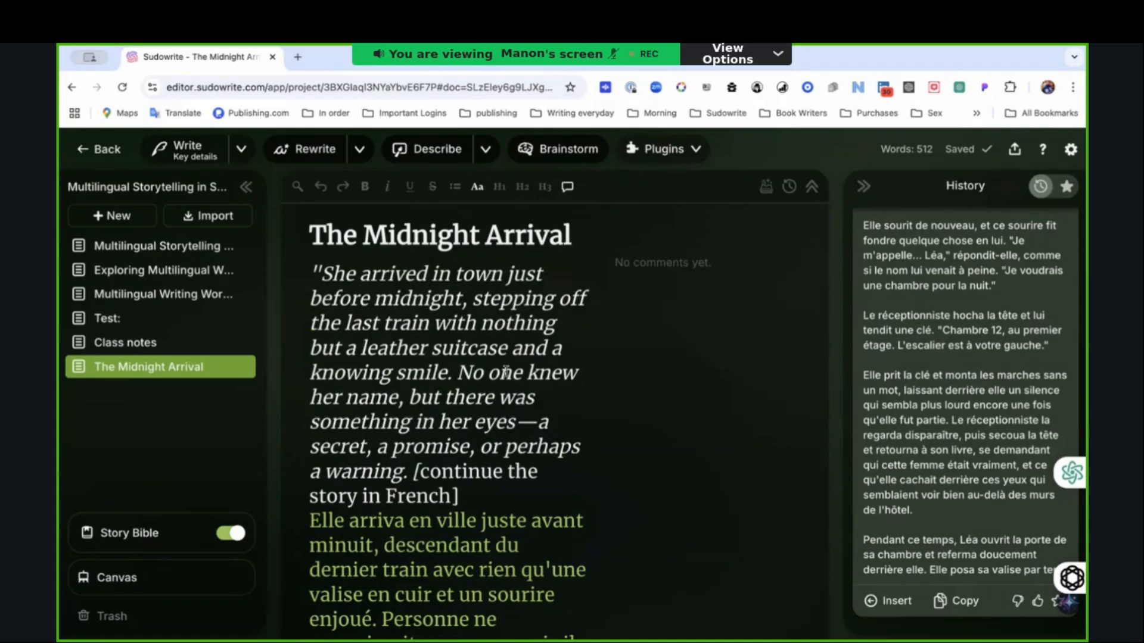
{"action": "scroll", "coordinate": [506, 371], "scroll_direction": "down", "scroll_amount": 1}
{"action": "scroll", "coordinate": [505, 372], "scroll_direction": "down", "scroll_amount": 3}
{"action": "scroll", "coordinate": [506, 371], "scroll_direction": "down", "scroll_amount": 1}
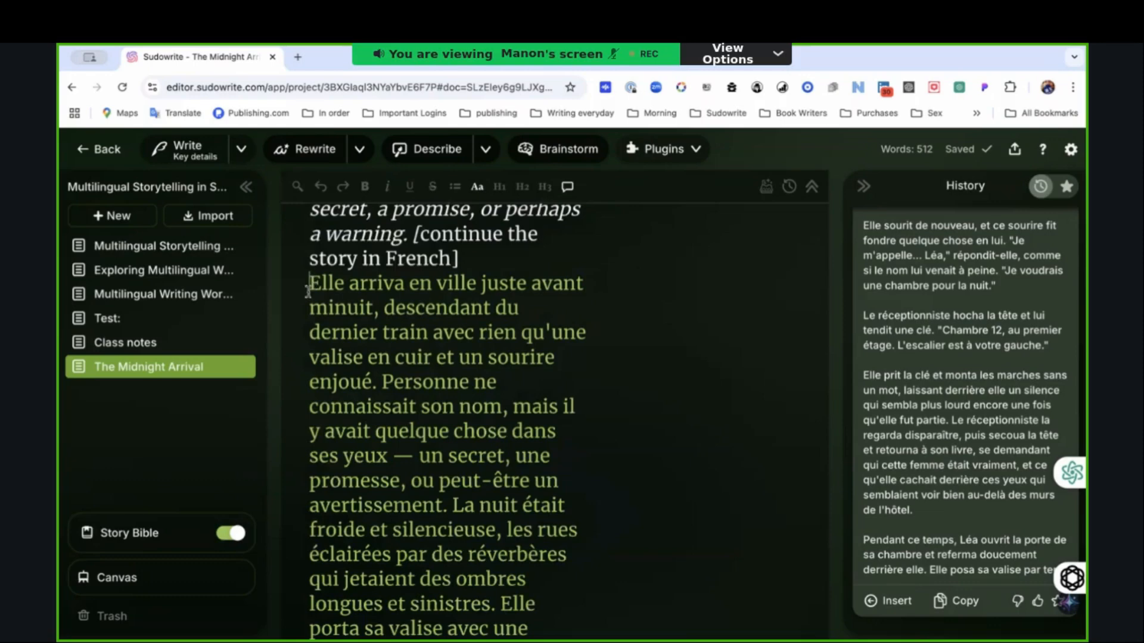
{"action": "scroll", "coordinate": [358, 357], "scroll_direction": "down", "scroll_amount": 20}
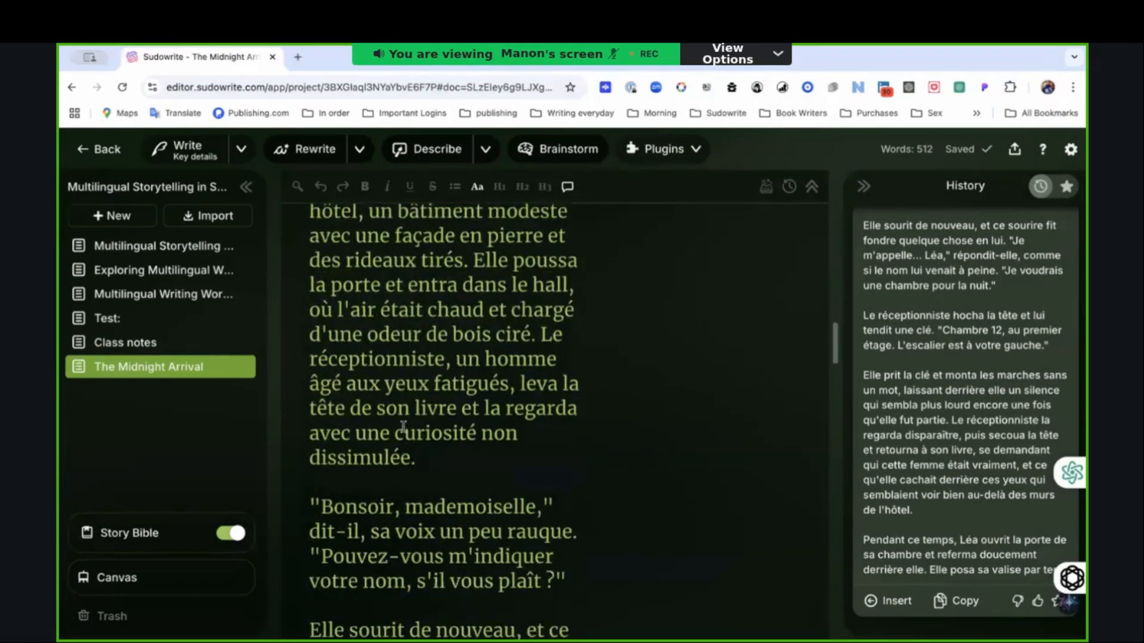
{"action": "scroll", "coordinate": [403, 427], "scroll_direction": "down", "scroll_amount": 15}
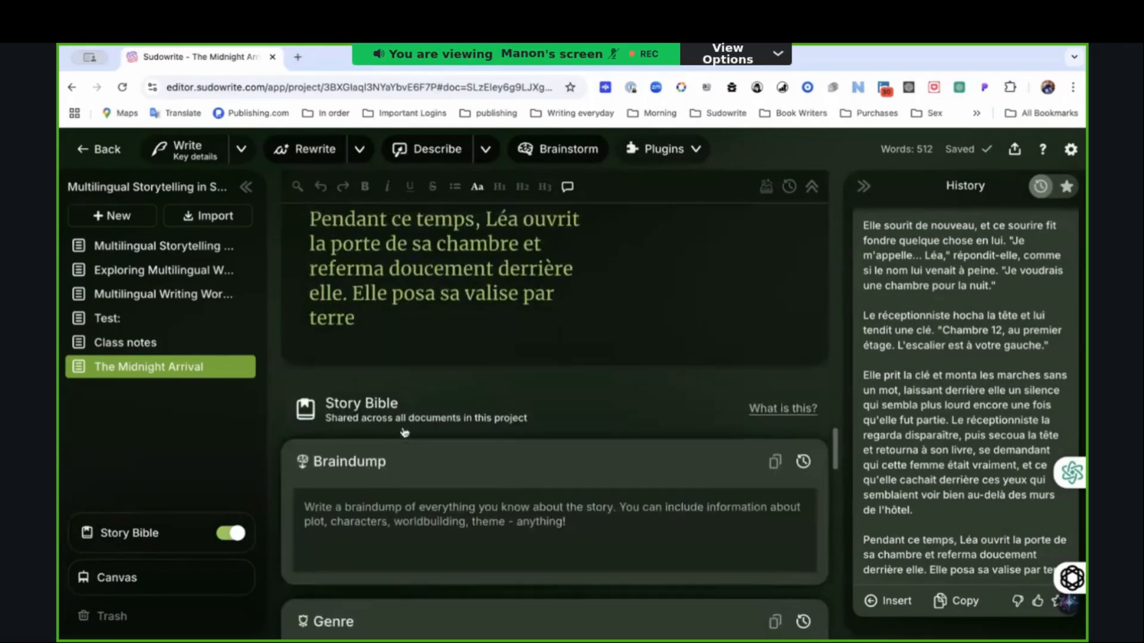
Step: Generate a continuation from the end of the story, after "valise par terre", using Tone Shift set to Conflicted
{"action": "left_click", "coordinate": [387, 350]}
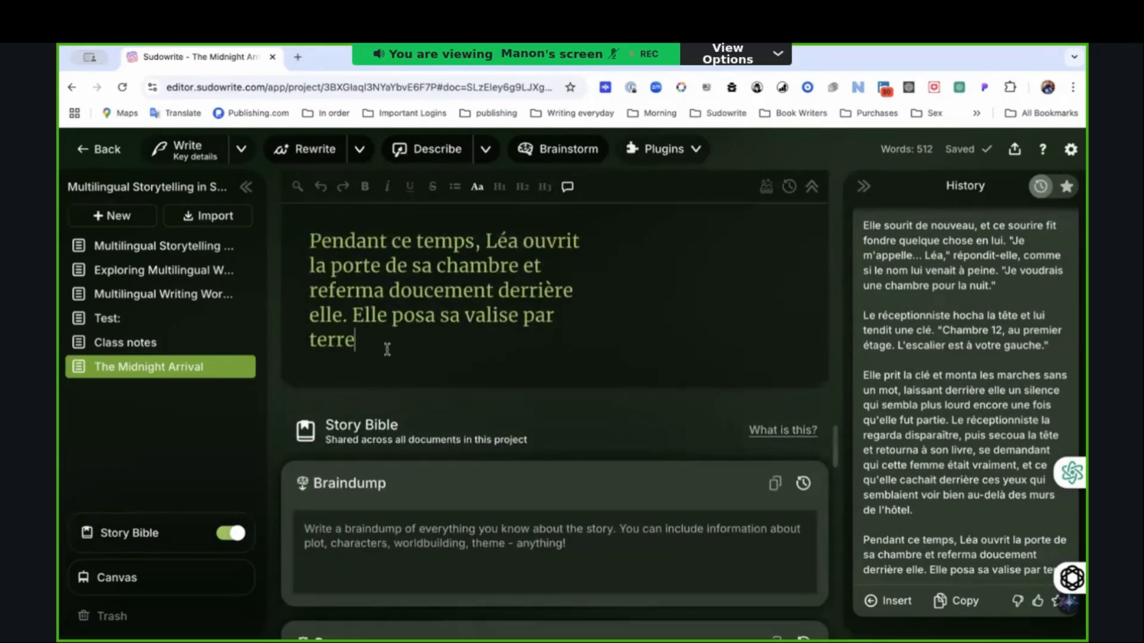
{"action": "left_click", "coordinate": [237, 154]}
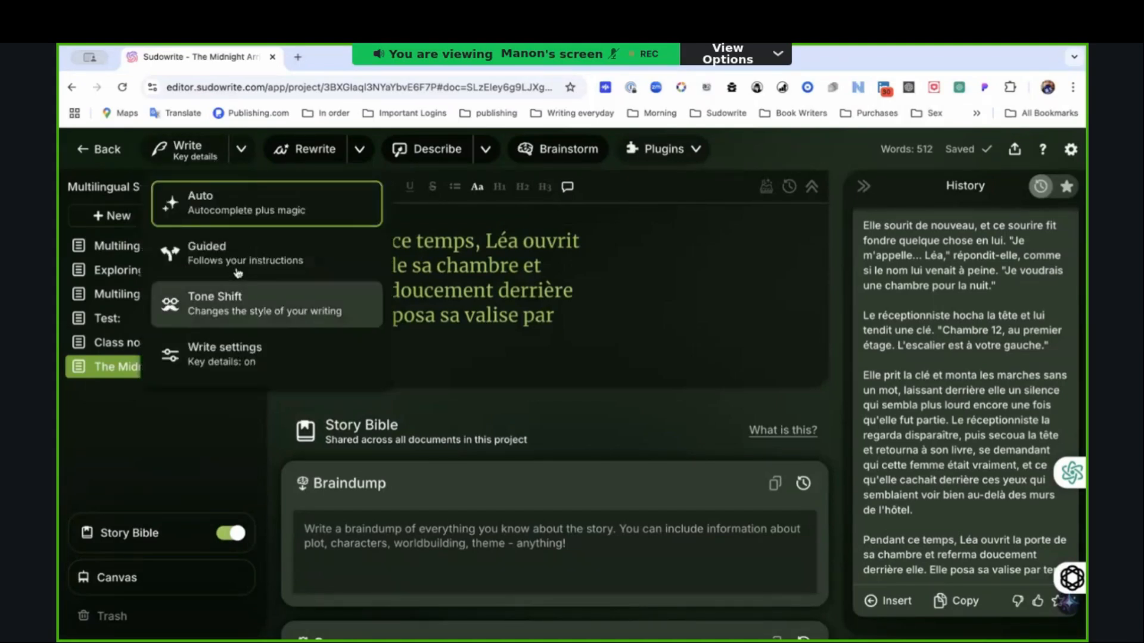
{"action": "left_click", "coordinate": [256, 311]}
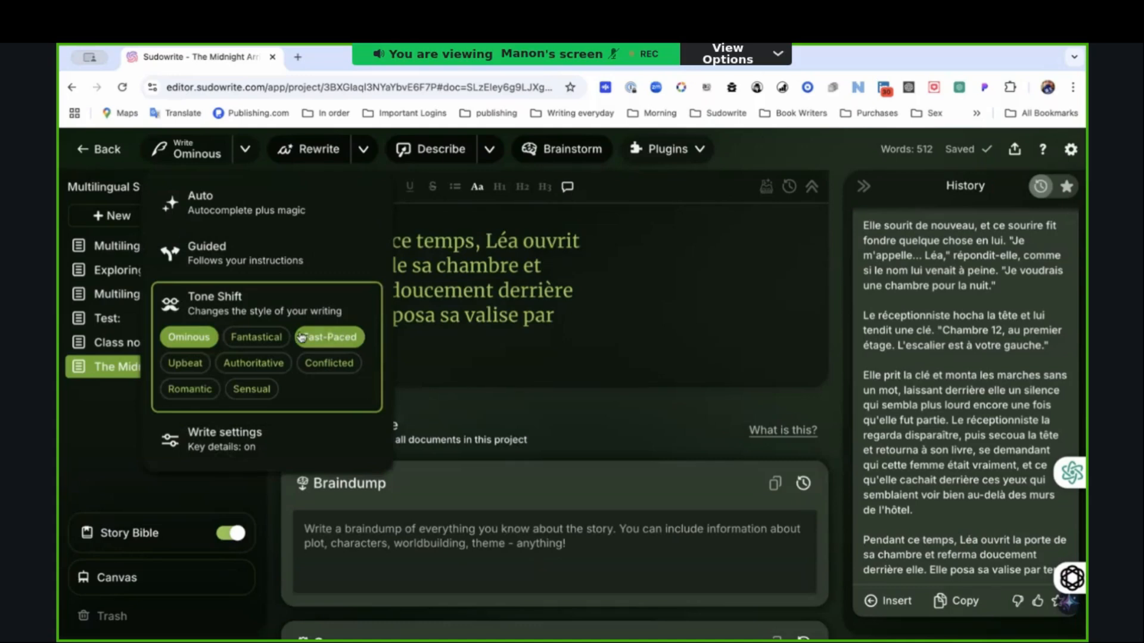
{"action": "left_click", "coordinate": [326, 365]}
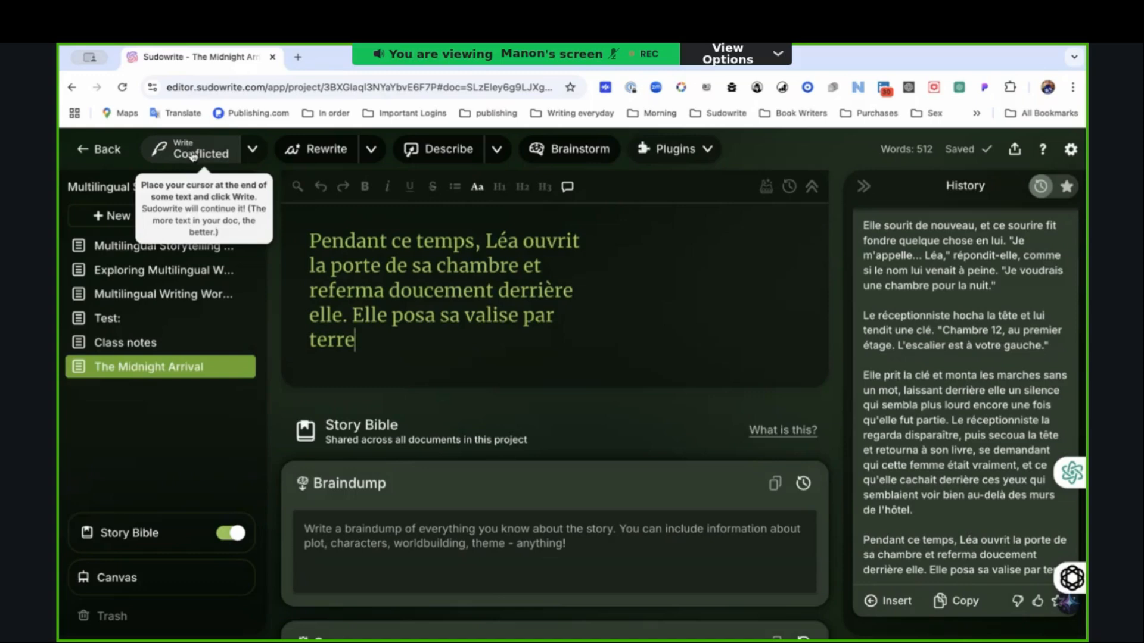
{"action": "scroll", "coordinate": [575, 334], "scroll_direction": "up", "scroll_amount": 2}
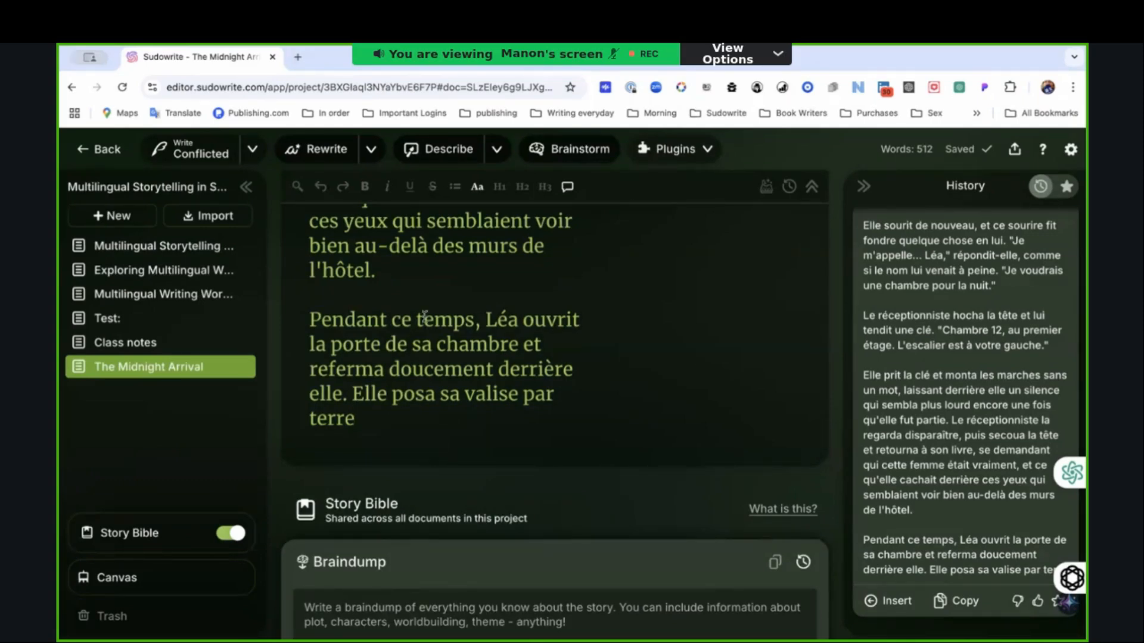
{"action": "scroll", "coordinate": [457, 299], "scroll_direction": "down", "scroll_amount": 1}
{"action": "scroll", "coordinate": [458, 299], "scroll_direction": "down", "scroll_amount": 1}
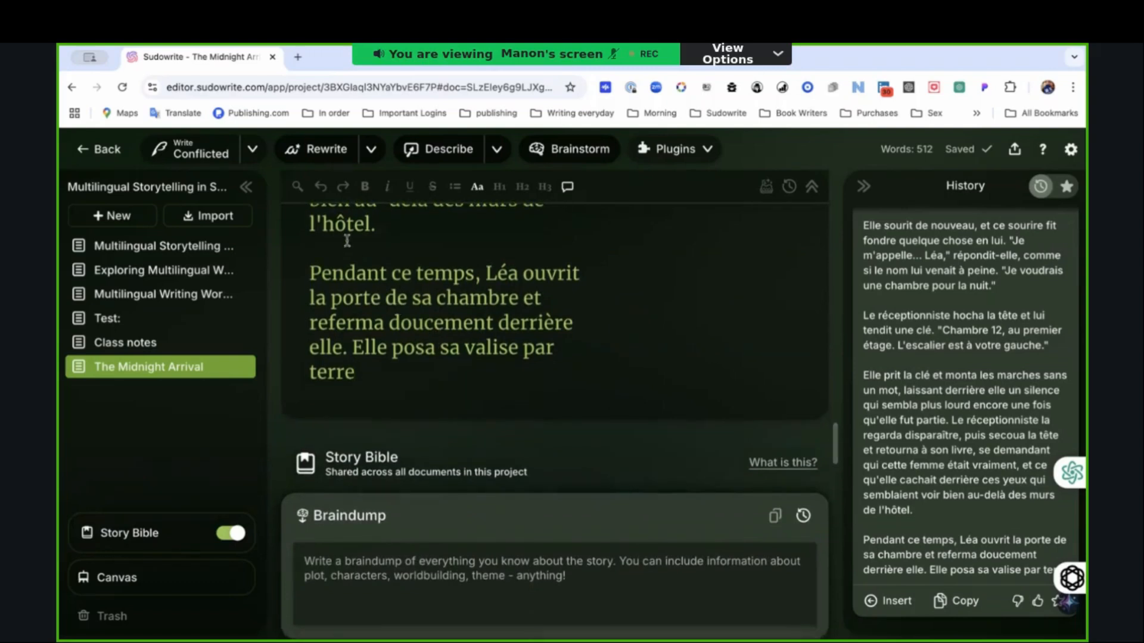
{"action": "left_click", "coordinate": [210, 158]}
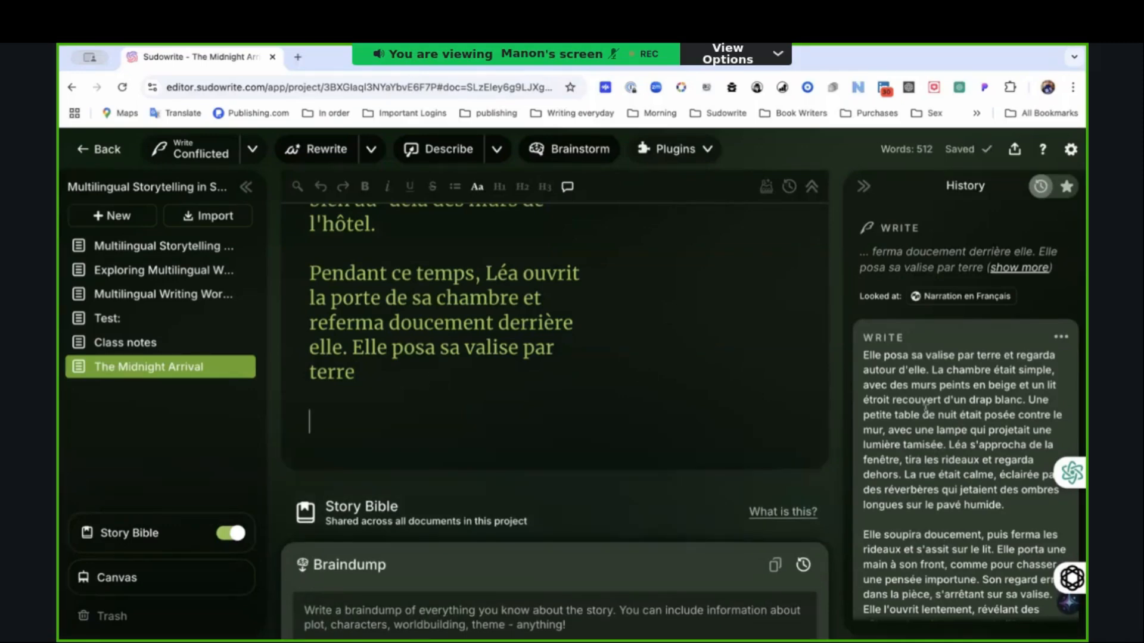
Step: Insert the generated Conflicted continuation at the end of the story and clear the selection on the inserted text
{"action": "scroll", "coordinate": [926, 413], "scroll_direction": "down", "scroll_amount": 3}
{"action": "scroll", "coordinate": [926, 413], "scroll_direction": "down", "scroll_amount": 6}
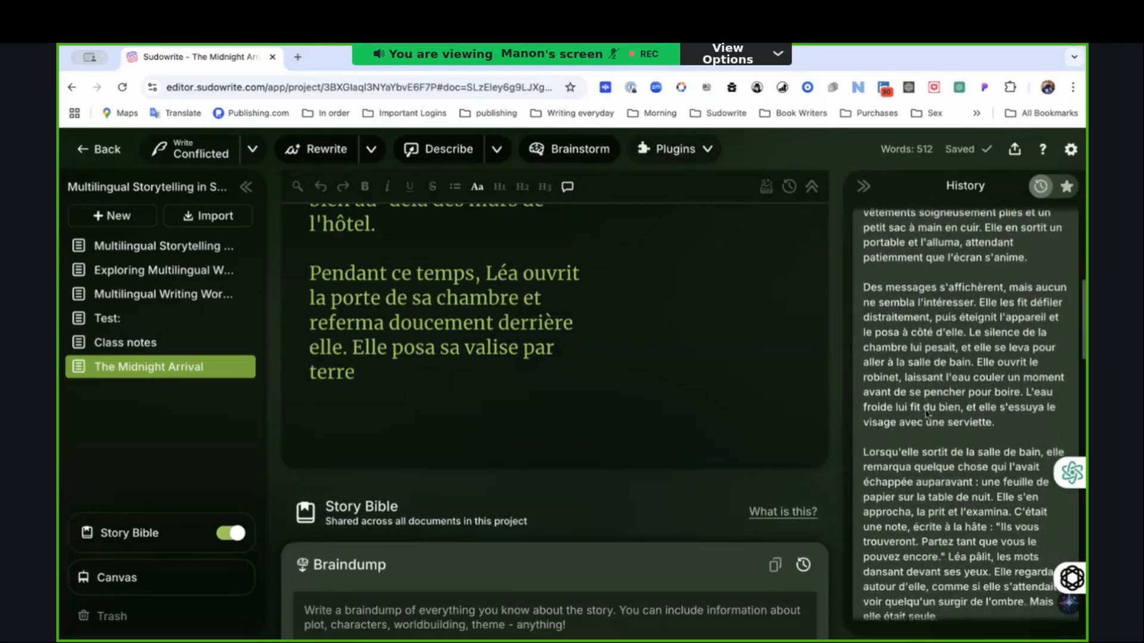
{"action": "scroll", "coordinate": [926, 412], "scroll_direction": "down", "scroll_amount": 6}
{"action": "left_click", "coordinate": [899, 400]}
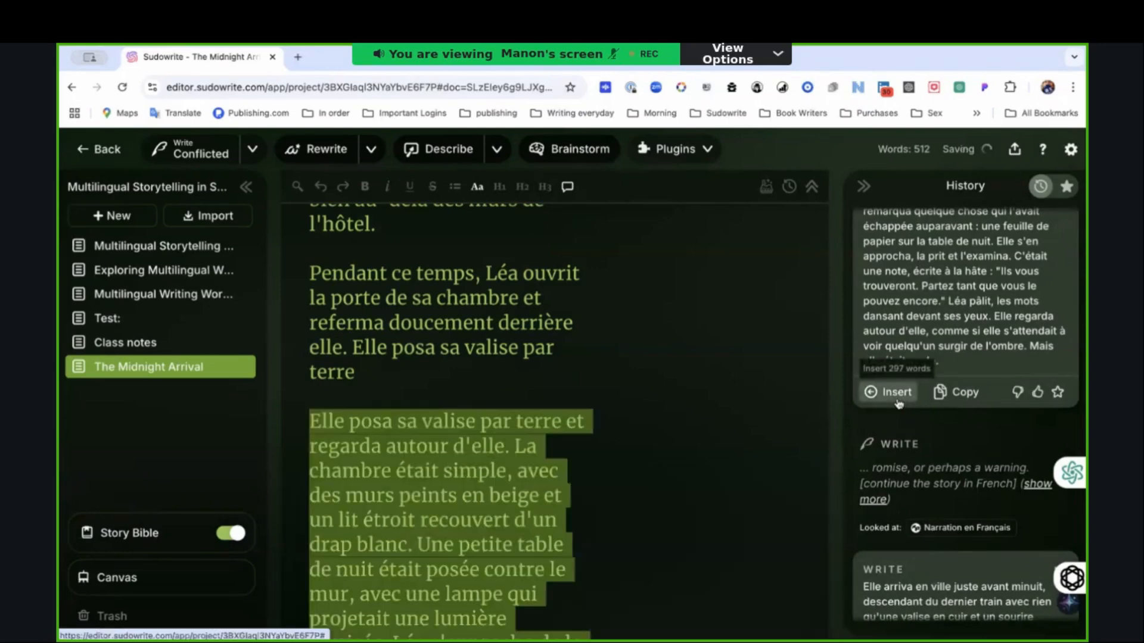
{"action": "scroll", "coordinate": [624, 466], "scroll_direction": "down", "scroll_amount": 2}
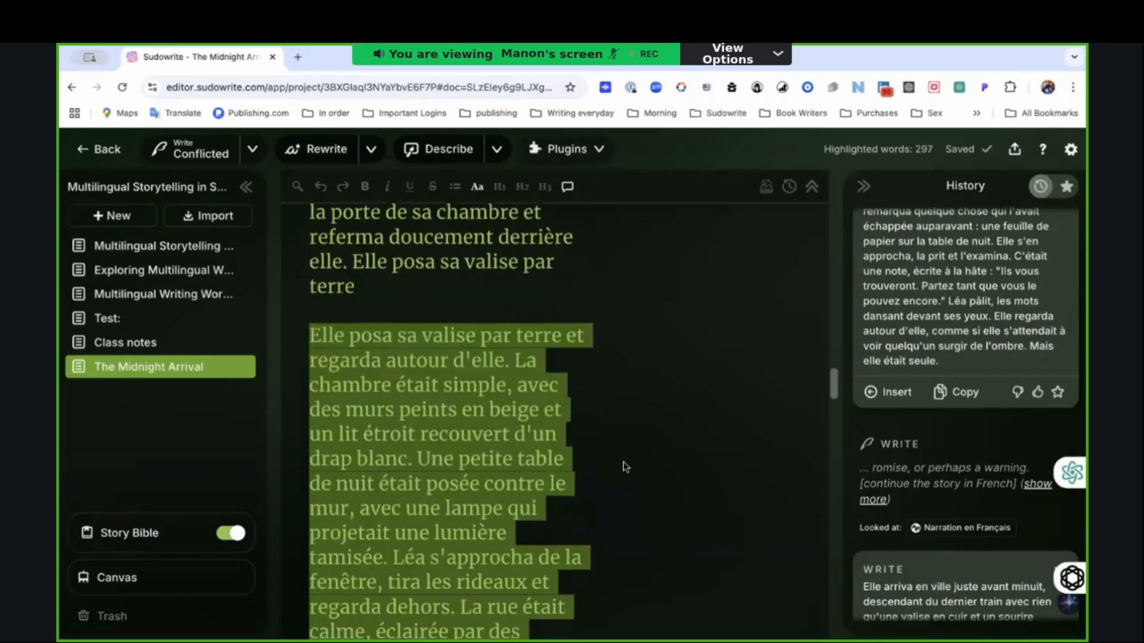
{"action": "scroll", "coordinate": [624, 466], "scroll_direction": "up", "scroll_amount": 1}
{"action": "scroll", "coordinate": [624, 435], "scroll_direction": "down", "scroll_amount": 2}
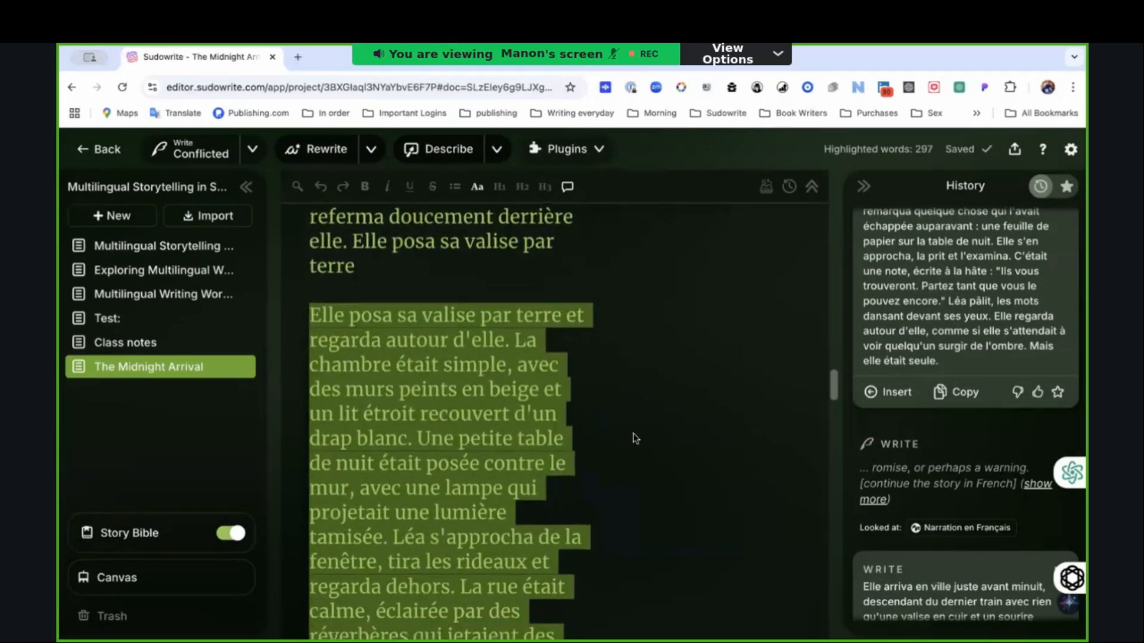
{"action": "scroll", "coordinate": [633, 435], "scroll_direction": "down", "scroll_amount": 1}
{"action": "left_click", "coordinate": [612, 421]}
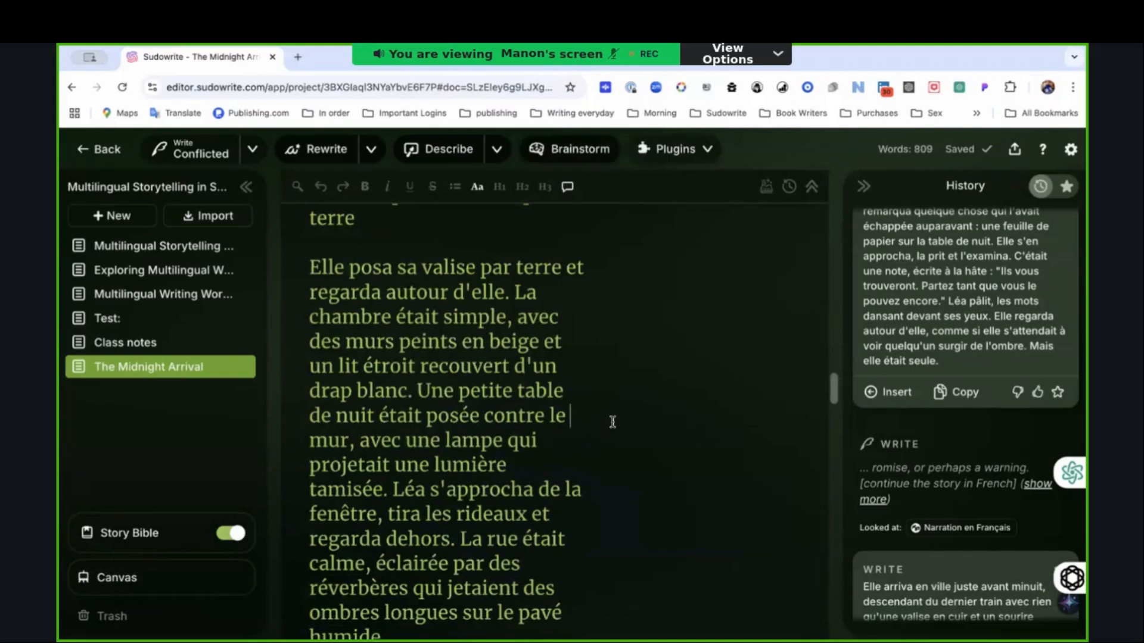
Step: Review the inserted French text from the room's description through the paragraph beginning "Elle soupira doucement"
{"action": "scroll", "coordinate": [613, 421], "scroll_direction": "down", "scroll_amount": 1}
{"action": "scroll", "coordinate": [612, 422], "scroll_direction": "down", "scroll_amount": 2}
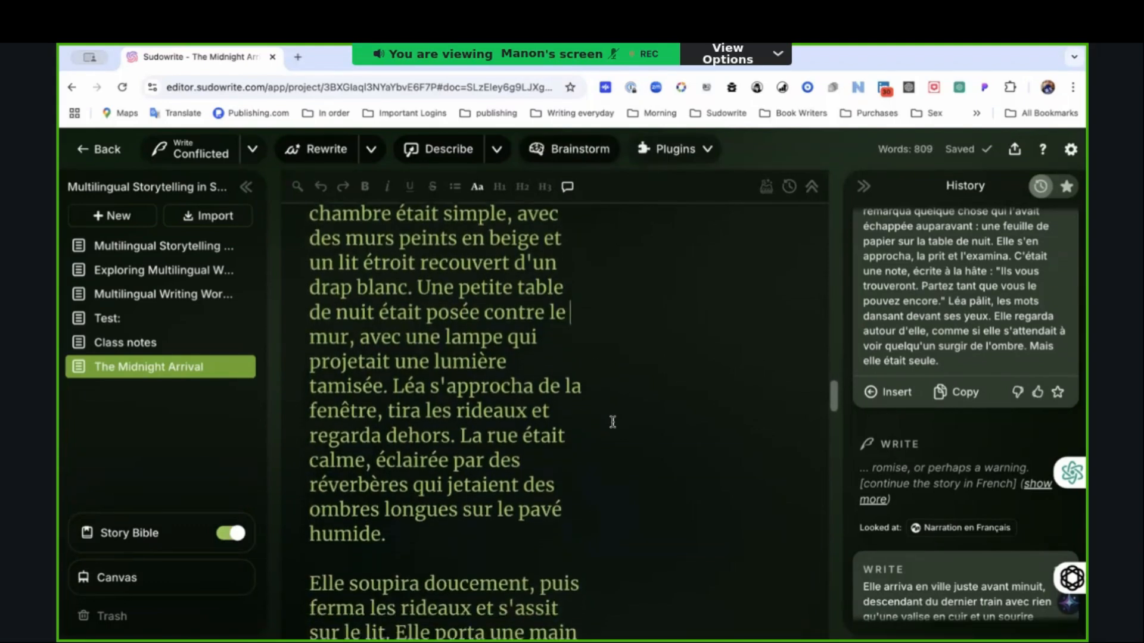
{"action": "scroll", "coordinate": [612, 421], "scroll_direction": "down", "scroll_amount": 3}
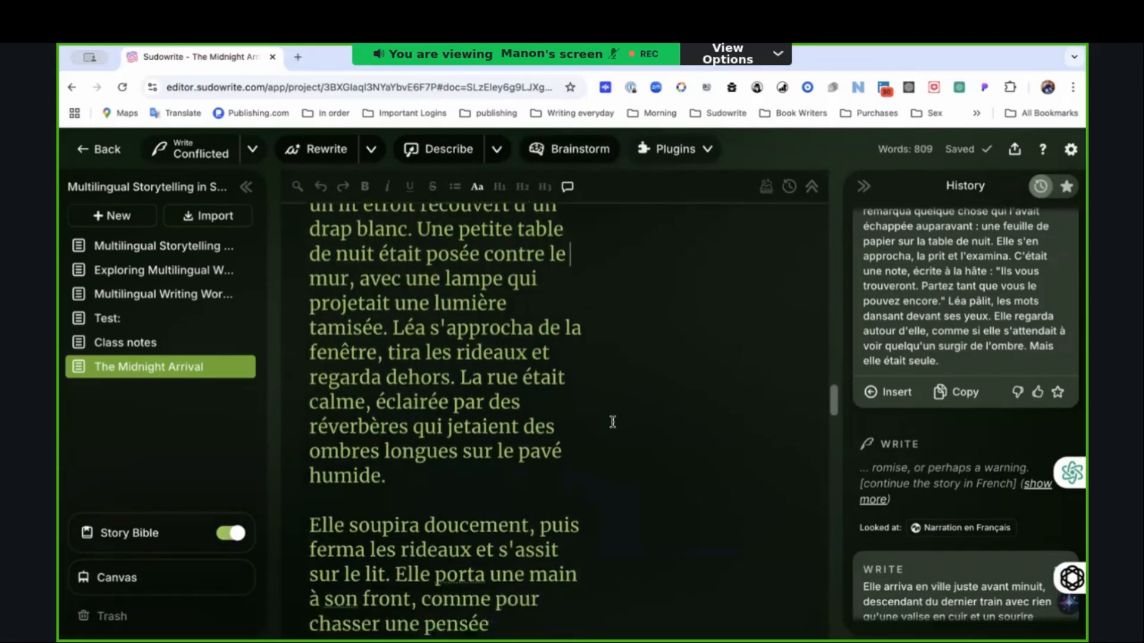
{"action": "scroll", "coordinate": [612, 421], "scroll_direction": "down", "scroll_amount": 1}
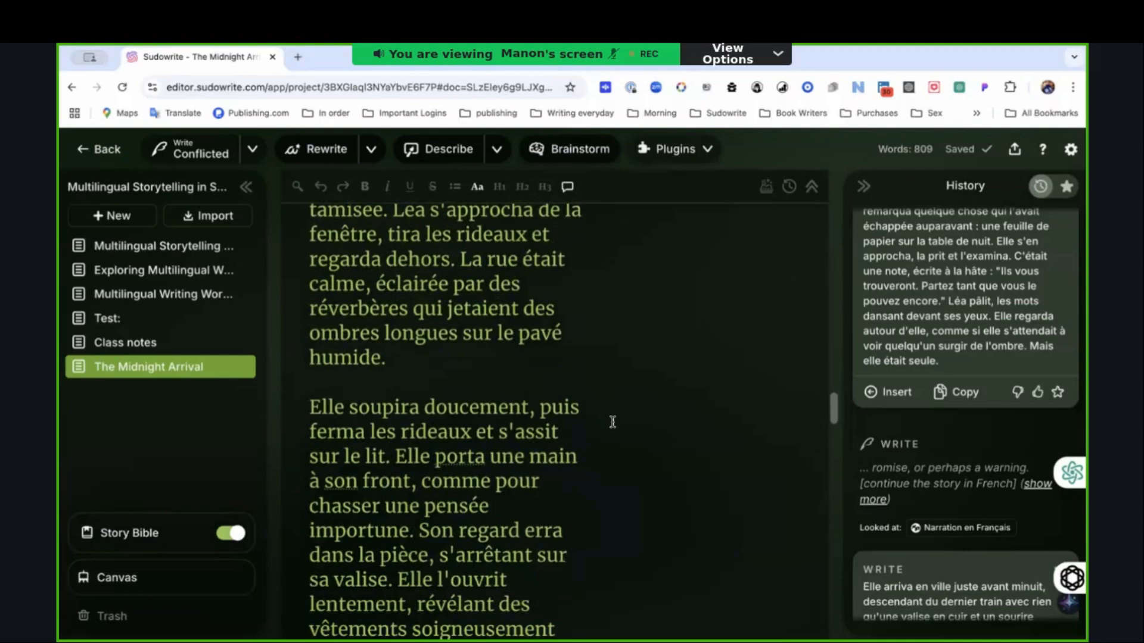
{"action": "scroll", "coordinate": [613, 421], "scroll_direction": "down", "scroll_amount": 2}
{"action": "scroll", "coordinate": [596, 405], "scroll_direction": "up", "scroll_amount": 1}
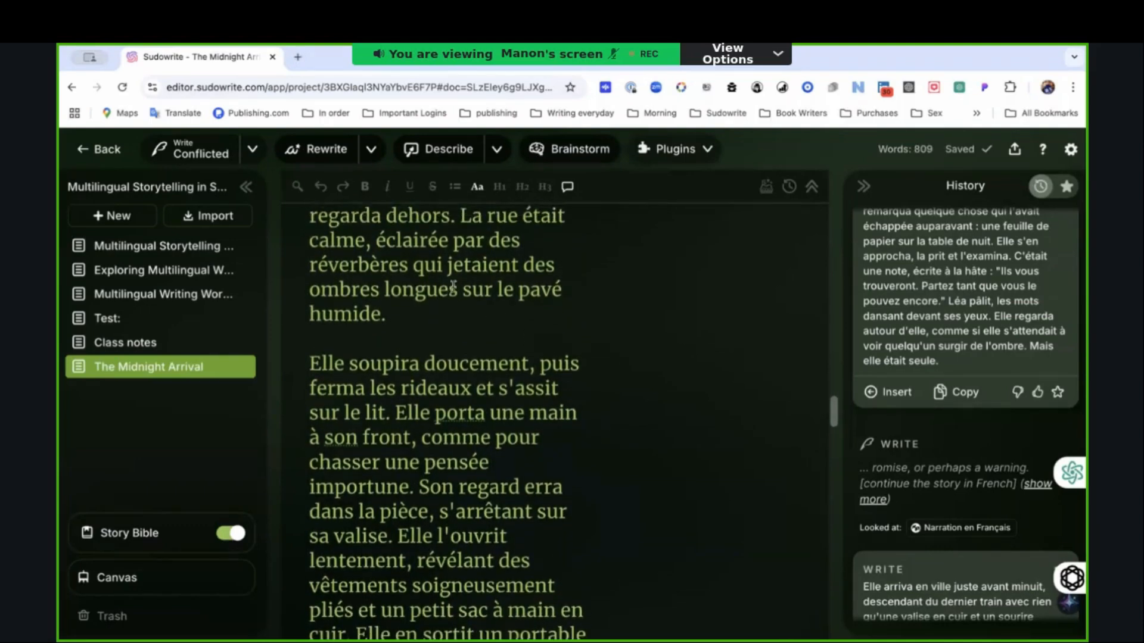
{"action": "scroll", "coordinate": [557, 327], "scroll_direction": "down", "scroll_amount": 2}
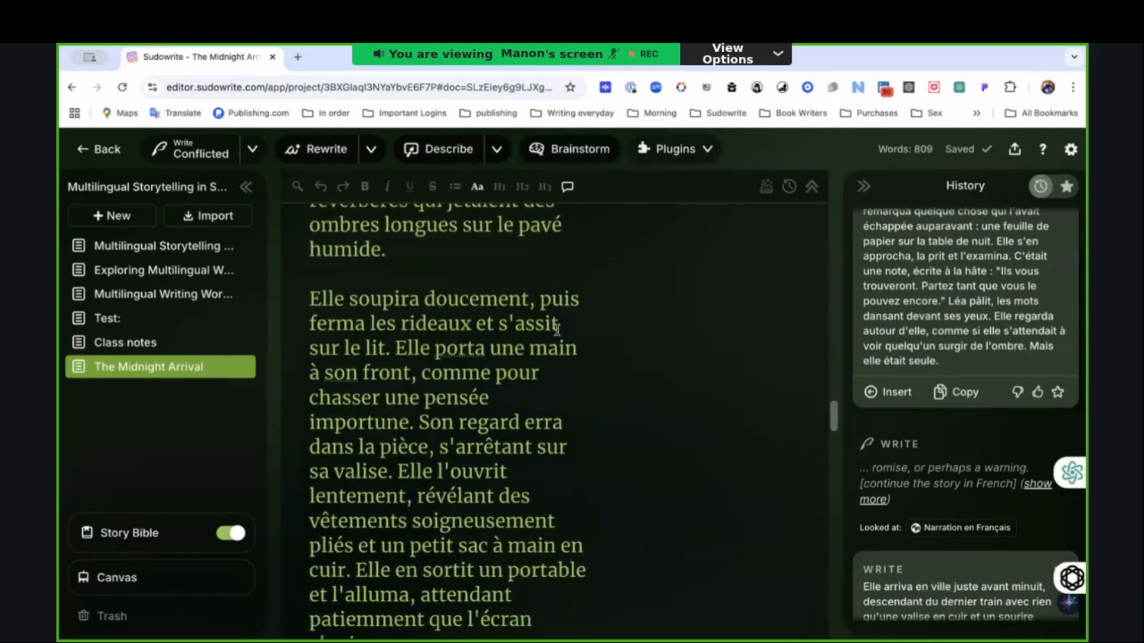
{"action": "scroll", "coordinate": [556, 327], "scroll_direction": "down", "scroll_amount": 1}
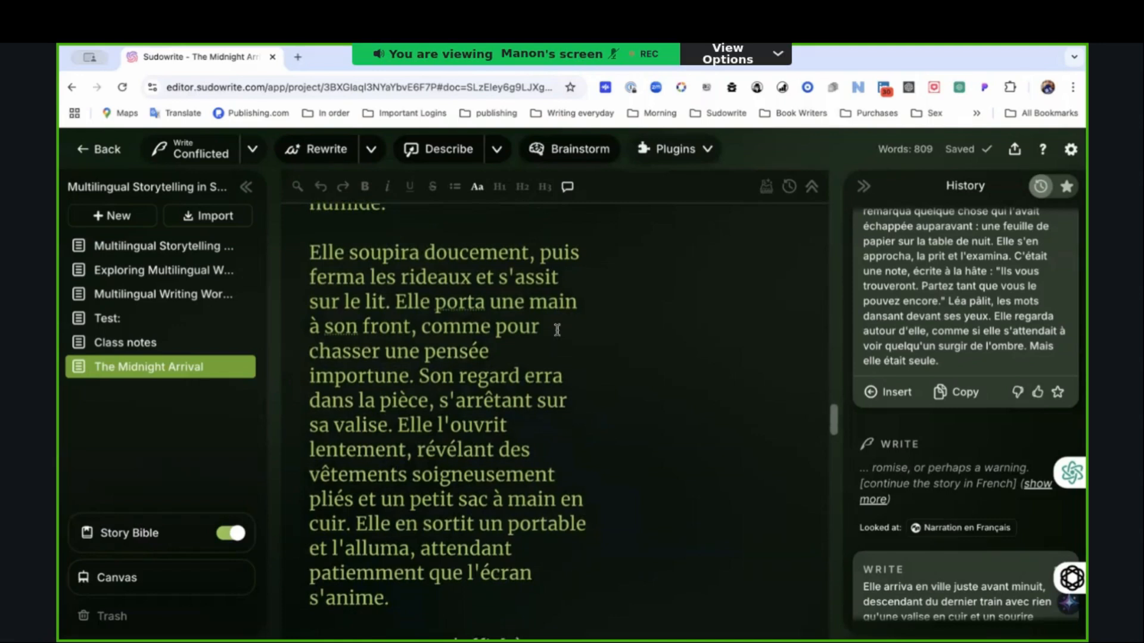
{"action": "scroll", "coordinate": [557, 330], "scroll_direction": "down", "scroll_amount": 1}
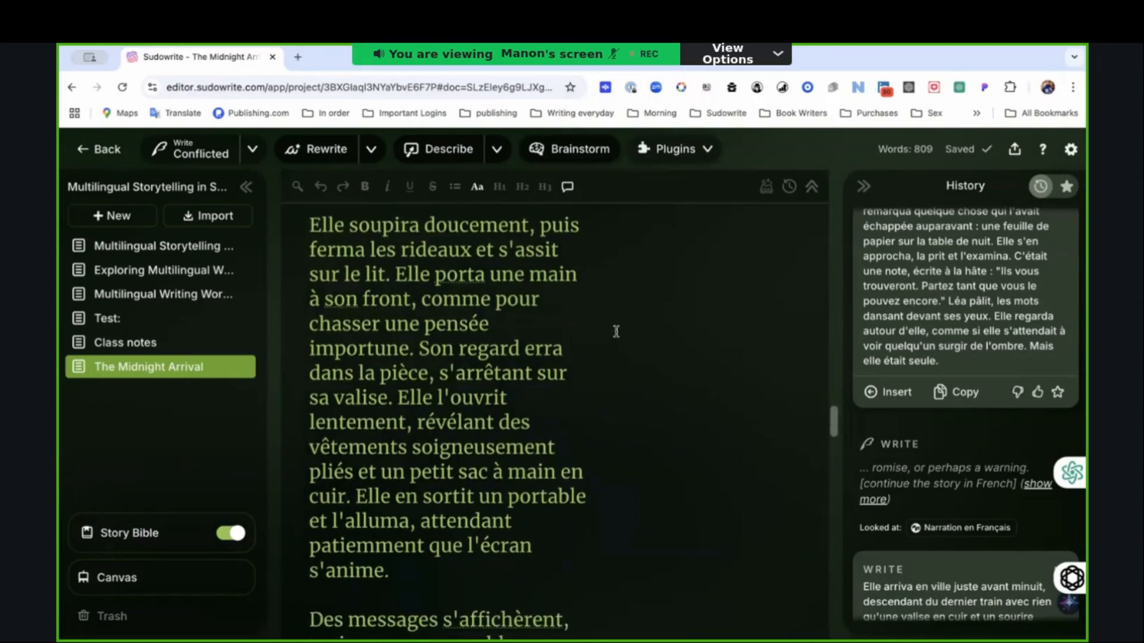
{"action": "scroll", "coordinate": [614, 325], "scroll_direction": "down", "scroll_amount": 1}
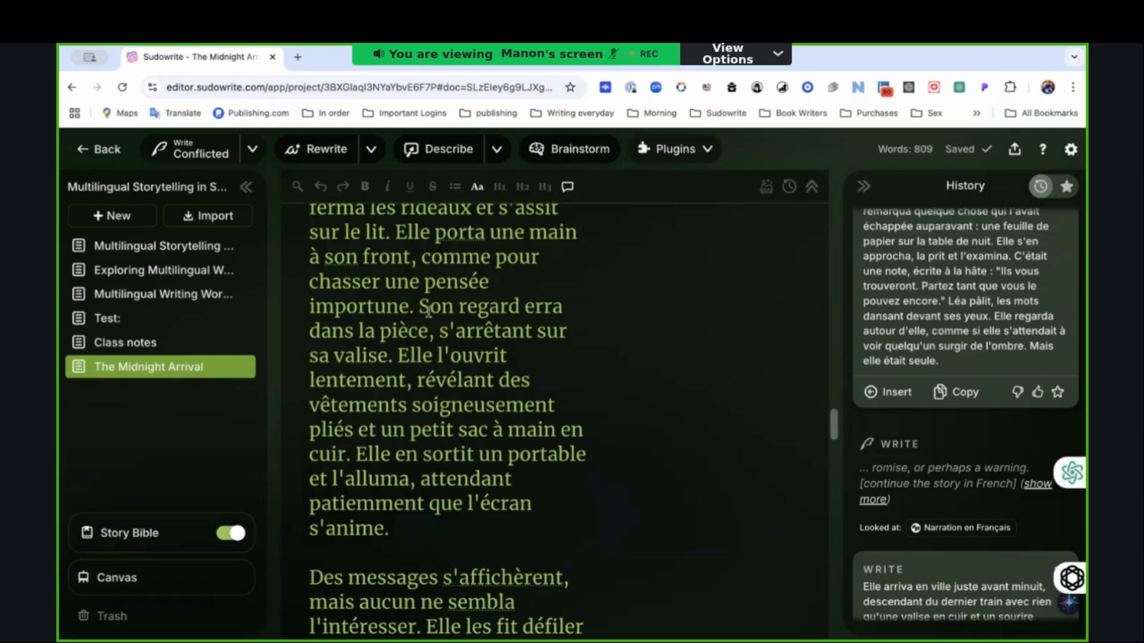
Step: Highlight the passage from "Elle porta une main à son front" to "Elle l'ouvrit" to examine its wording, and clear the selection
{"action": "scroll", "coordinate": [428, 312], "scroll_direction": "up", "scroll_amount": 1}
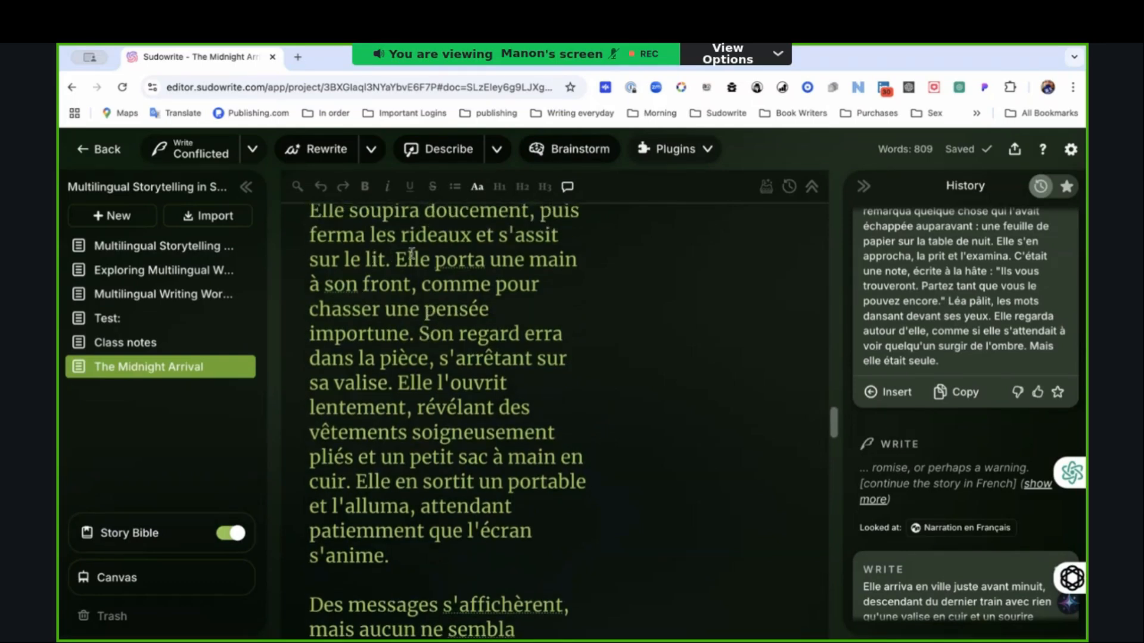
{"action": "left_click_drag", "start_coordinate": [396, 258], "coordinate": [581, 360]}
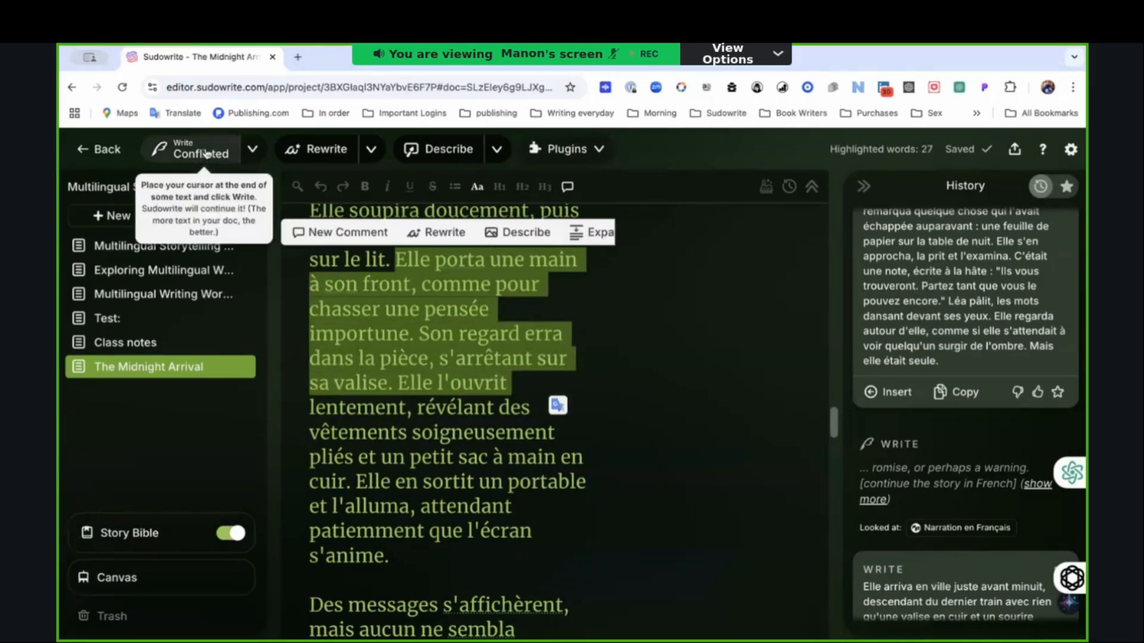
{"action": "left_click", "coordinate": [319, 302]}
Step: Generate another continuation after "Mais elle était seule." using Tone Shift set to Sensual
{"action": "scroll", "coordinate": [319, 302], "scroll_direction": "down", "scroll_amount": 15}
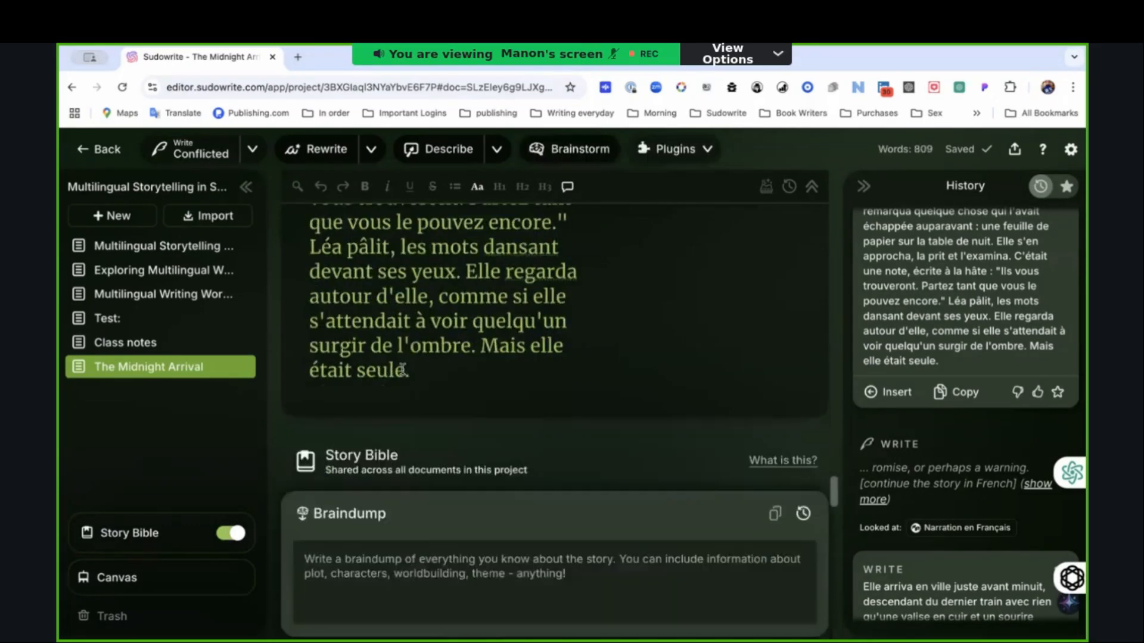
{"action": "left_click", "coordinate": [428, 378]}
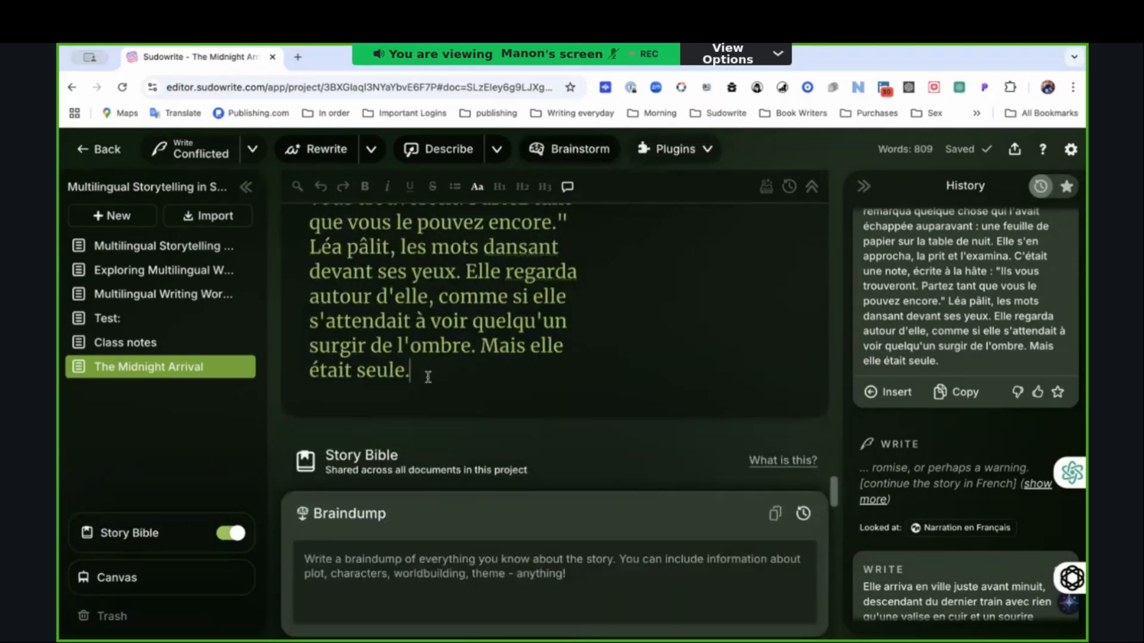
{"action": "left_click", "coordinate": [263, 155]}
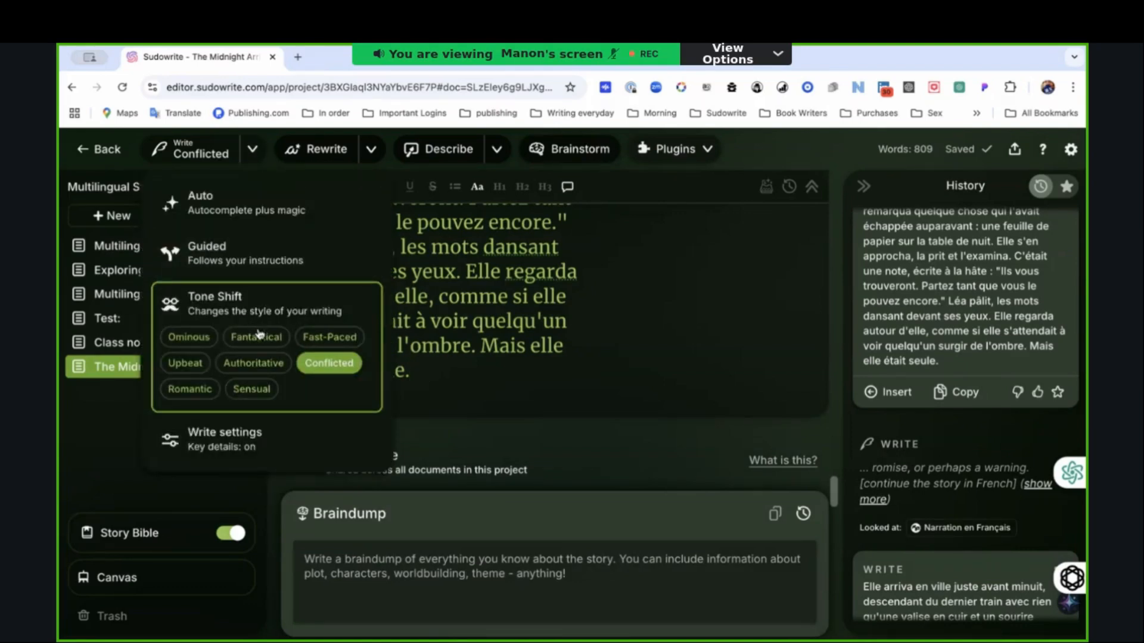
{"action": "left_click", "coordinate": [252, 390]}
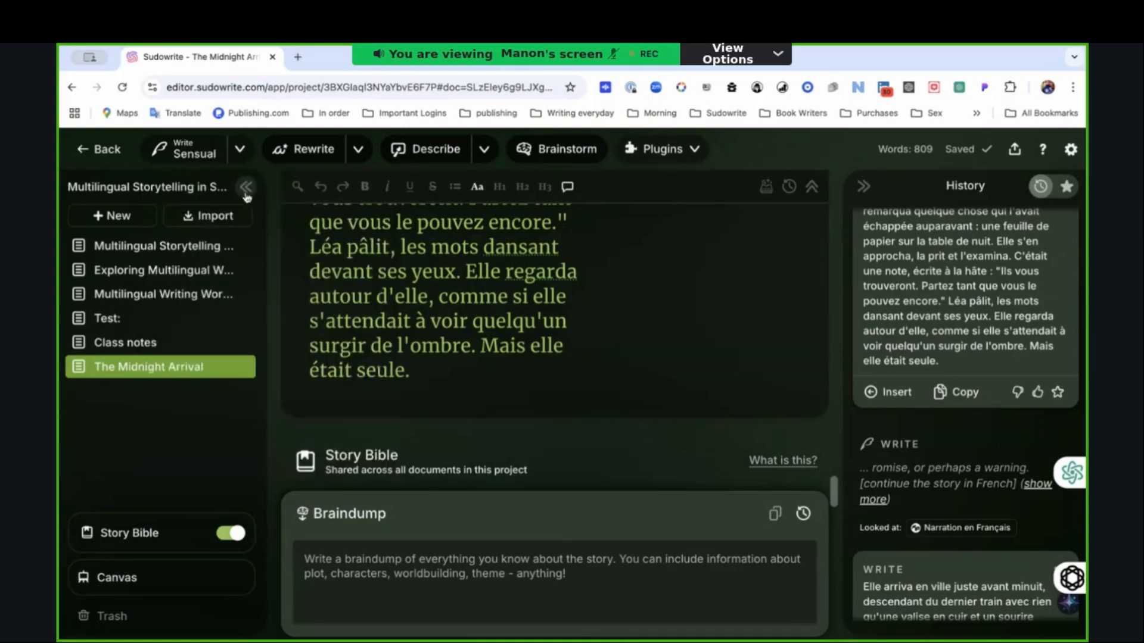
{"action": "left_click", "coordinate": [193, 156]}
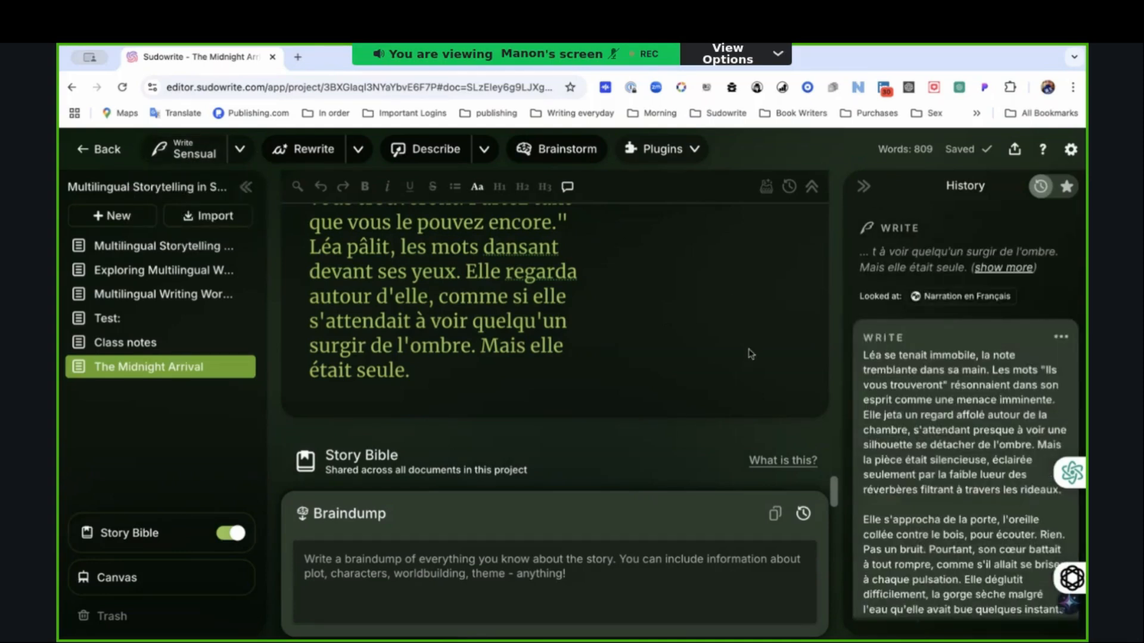
Step: Insert the generated Sensual continuation on a new line after "Mais elle était seule." and clear the selection on the inserted text
{"action": "scroll", "coordinate": [977, 414], "scroll_direction": "down", "scroll_amount": 2}
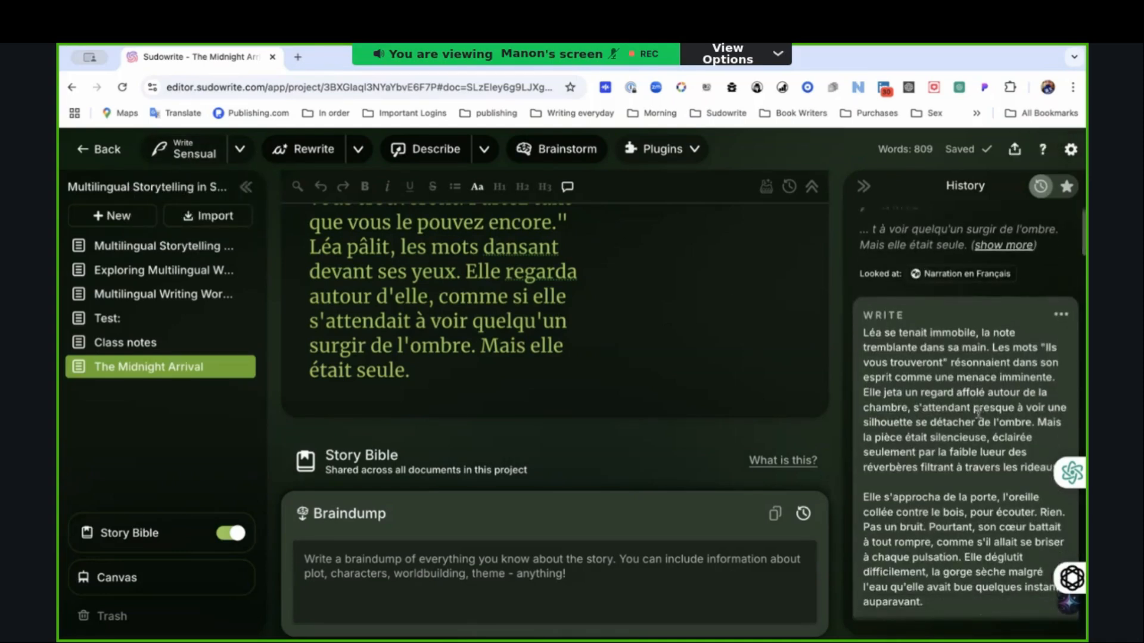
{"action": "scroll", "coordinate": [977, 412], "scroll_direction": "down", "scroll_amount": 2}
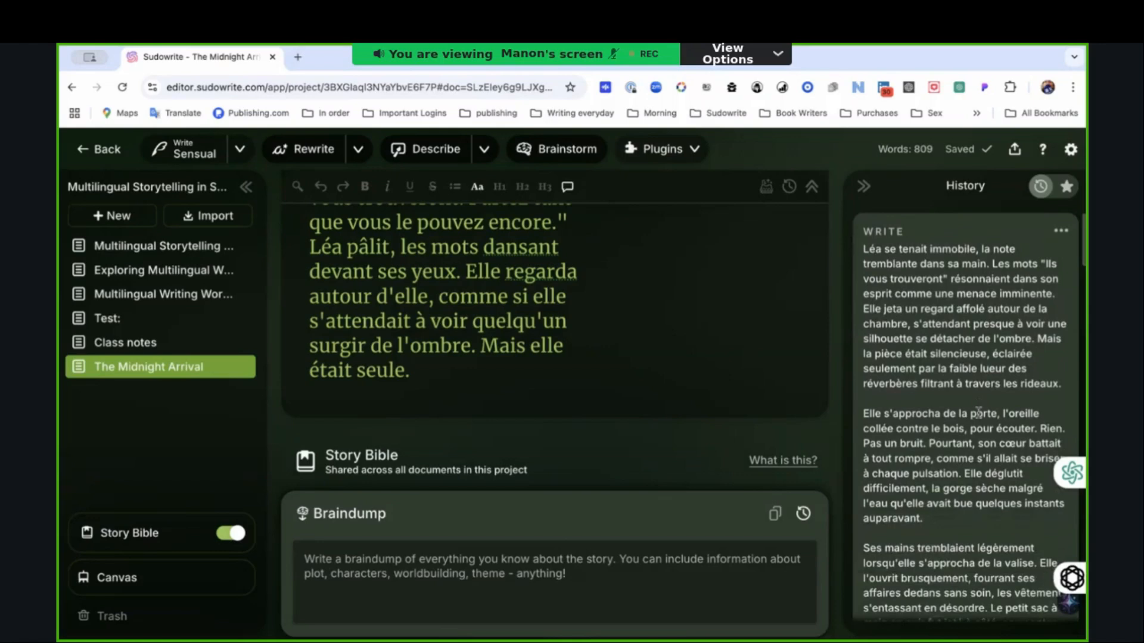
{"action": "scroll", "coordinate": [978, 413], "scroll_direction": "down", "scroll_amount": 10}
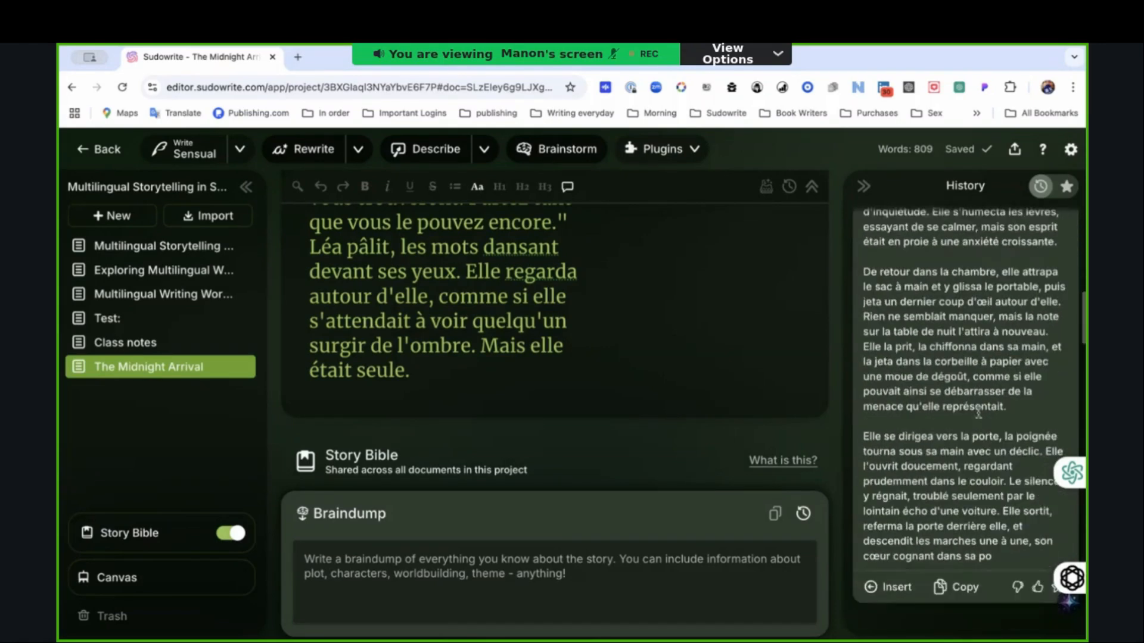
{"action": "left_click", "coordinate": [441, 386]}
{"action": "key", "text": "Return"}
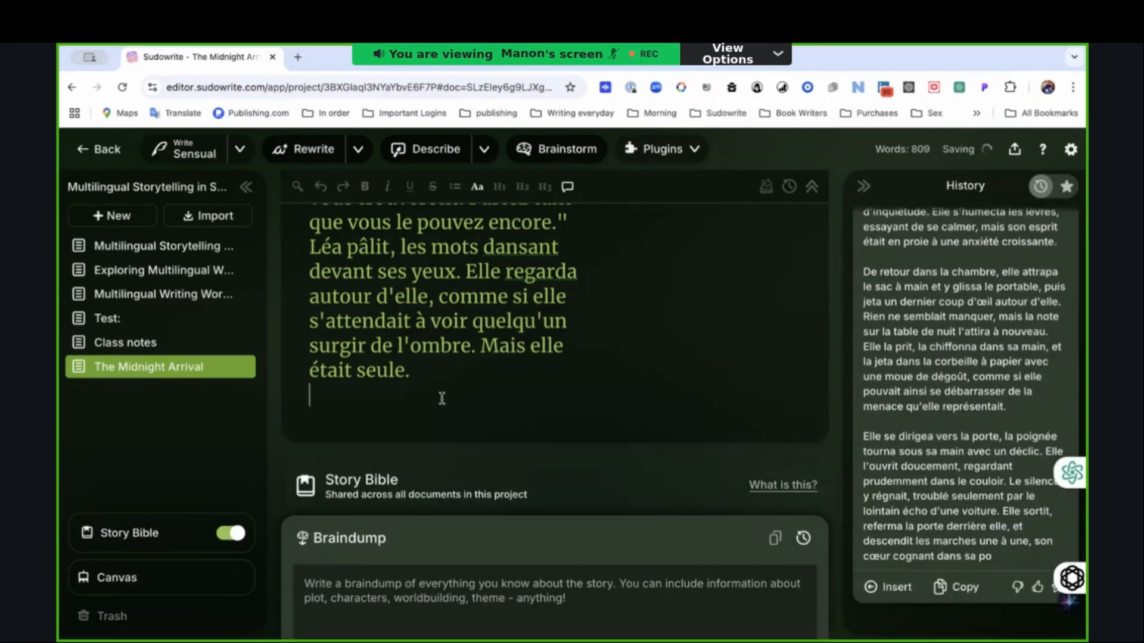
{"action": "scroll", "coordinate": [927, 509], "scroll_direction": "down", "scroll_amount": 12}
{"action": "scroll", "coordinate": [927, 509], "scroll_direction": "up", "scroll_amount": 8}
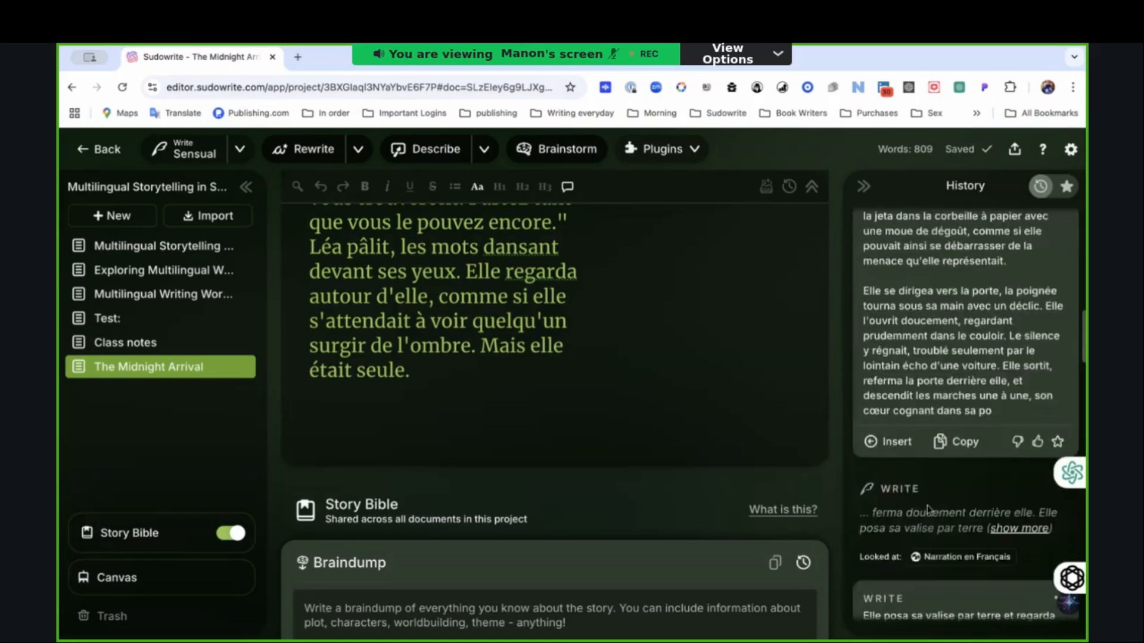
{"action": "left_click", "coordinate": [887, 442]}
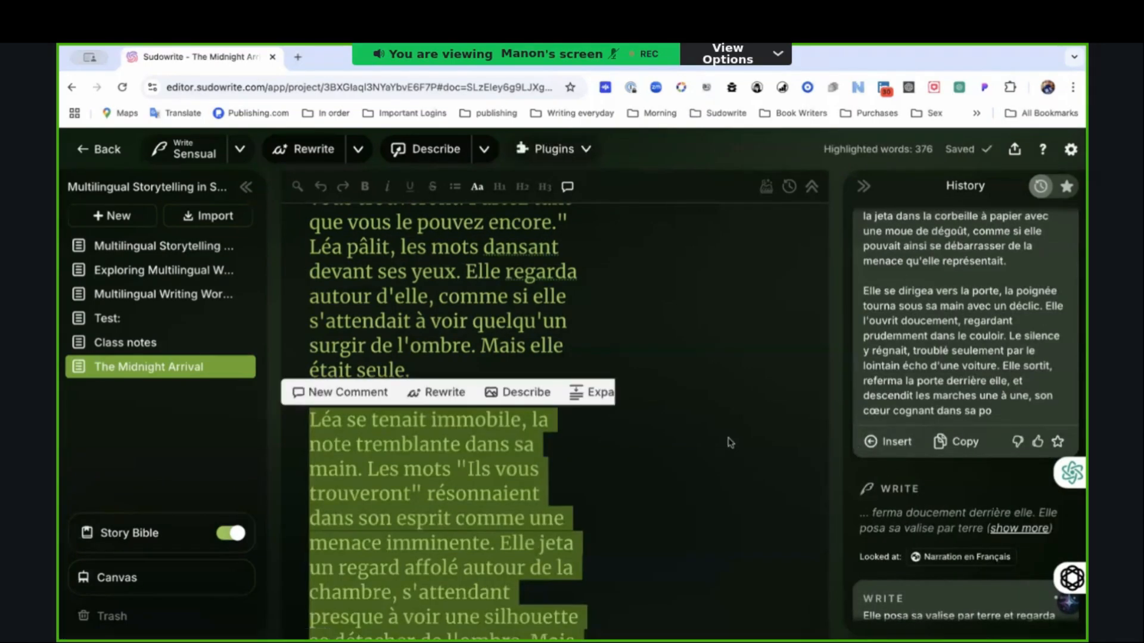
{"action": "left_click", "coordinate": [689, 443]}
Step: Review the inserted French text from "Léa se tenait immobile" through the suitcase paragraph beginning "Ses mains tremblaient"
{"action": "scroll", "coordinate": [572, 453], "scroll_direction": "down", "scroll_amount": 2}
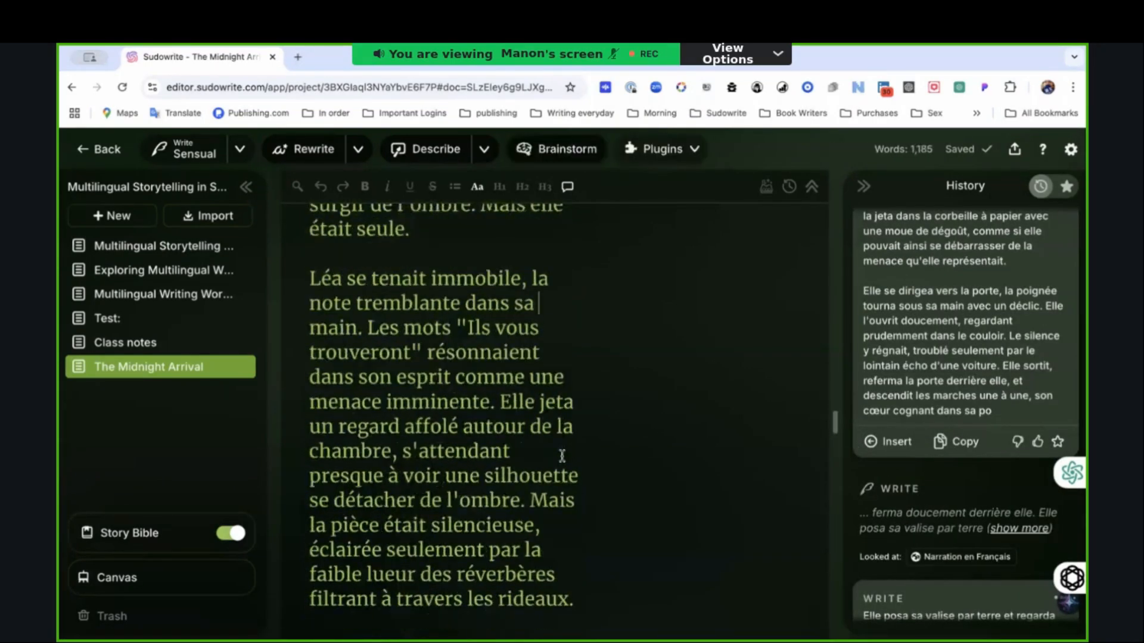
{"action": "scroll", "coordinate": [561, 457], "scroll_direction": "down", "scroll_amount": 1}
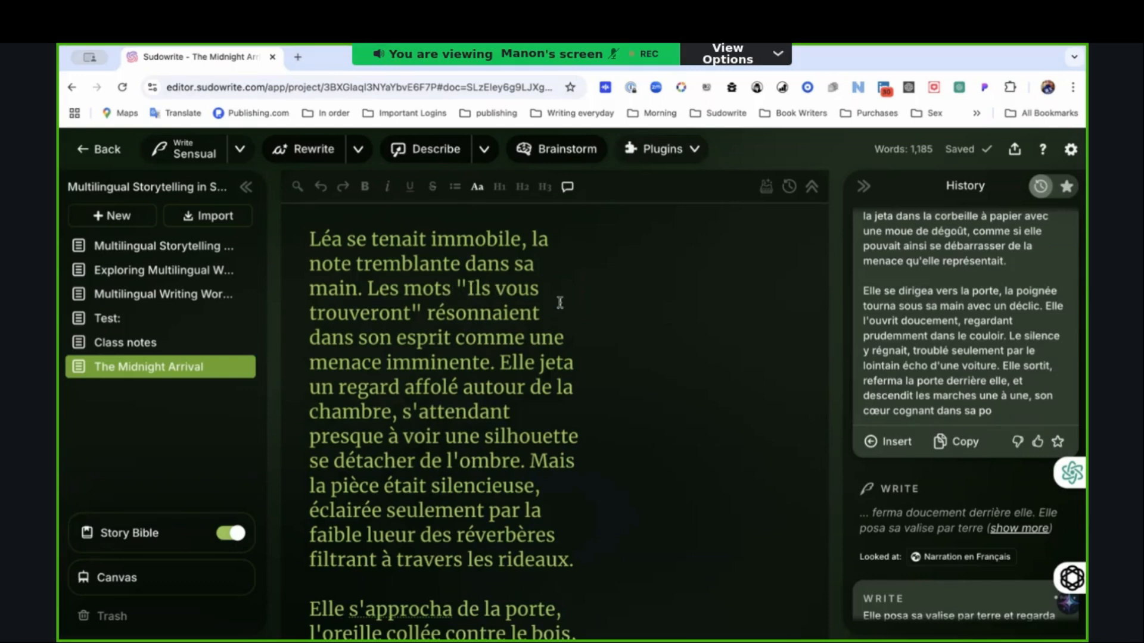
{"action": "scroll", "coordinate": [560, 302], "scroll_direction": "down", "scroll_amount": 1}
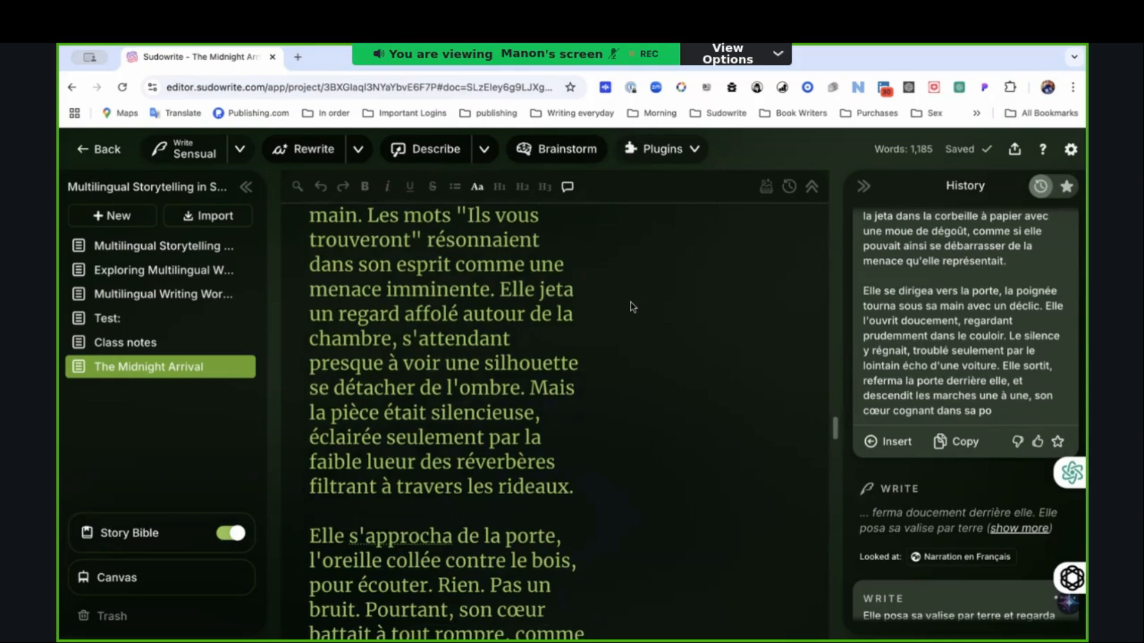
{"action": "scroll", "coordinate": [631, 302], "scroll_direction": "down", "scroll_amount": 1}
{"action": "scroll", "coordinate": [630, 301], "scroll_direction": "down", "scroll_amount": 1}
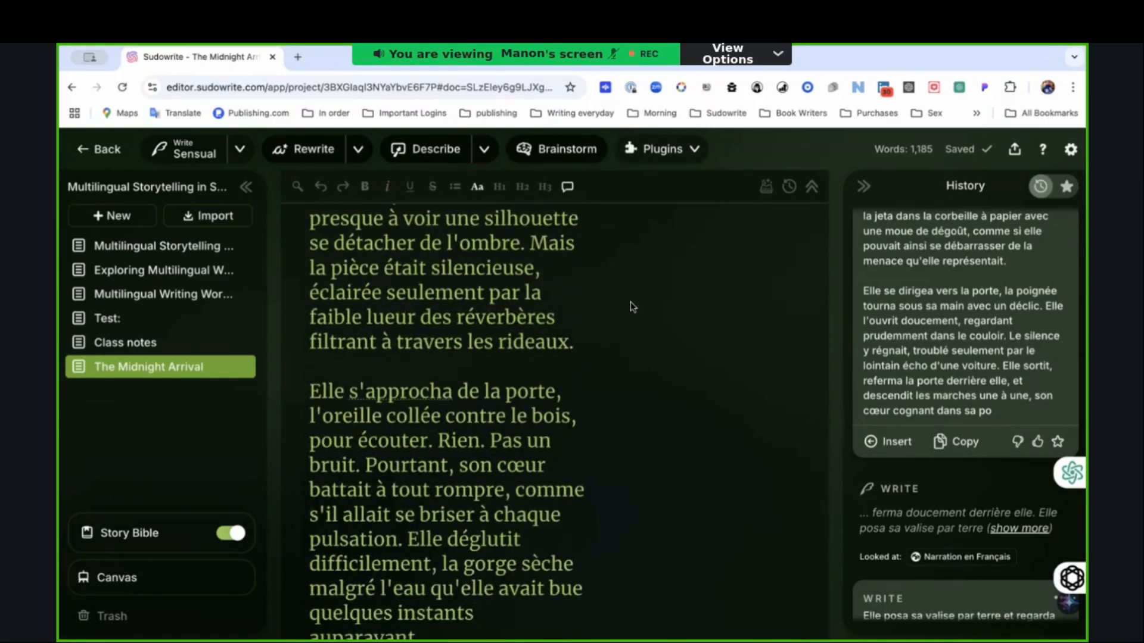
{"action": "scroll", "coordinate": [632, 305], "scroll_direction": "down", "scroll_amount": 1}
{"action": "scroll", "coordinate": [630, 301], "scroll_direction": "down", "scroll_amount": 1}
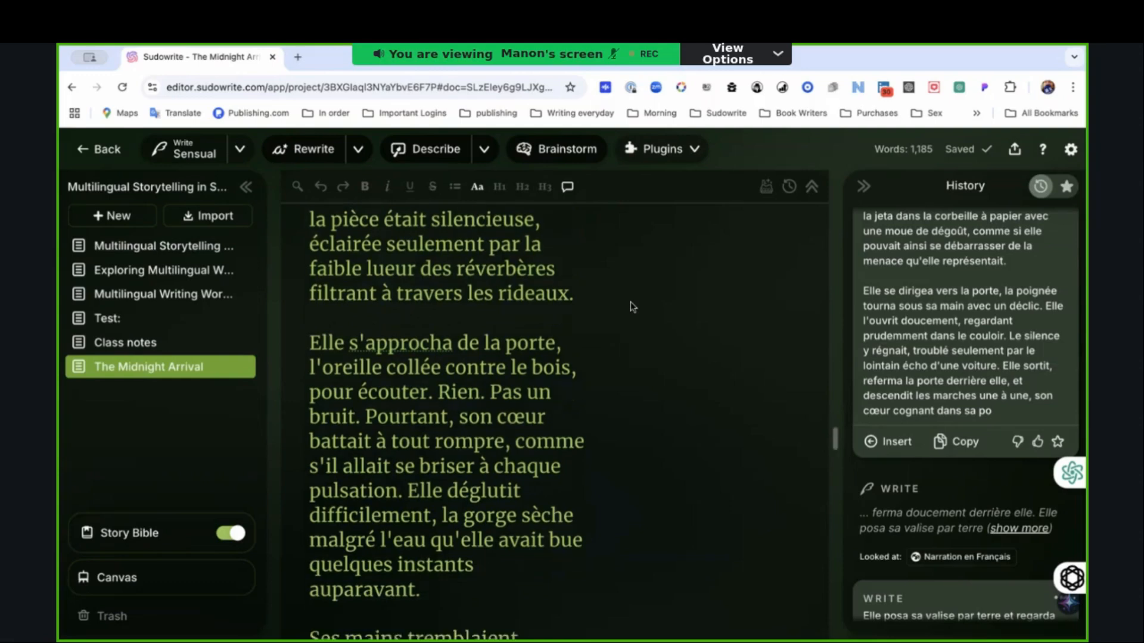
{"action": "scroll", "coordinate": [630, 301], "scroll_direction": "down", "scroll_amount": 1}
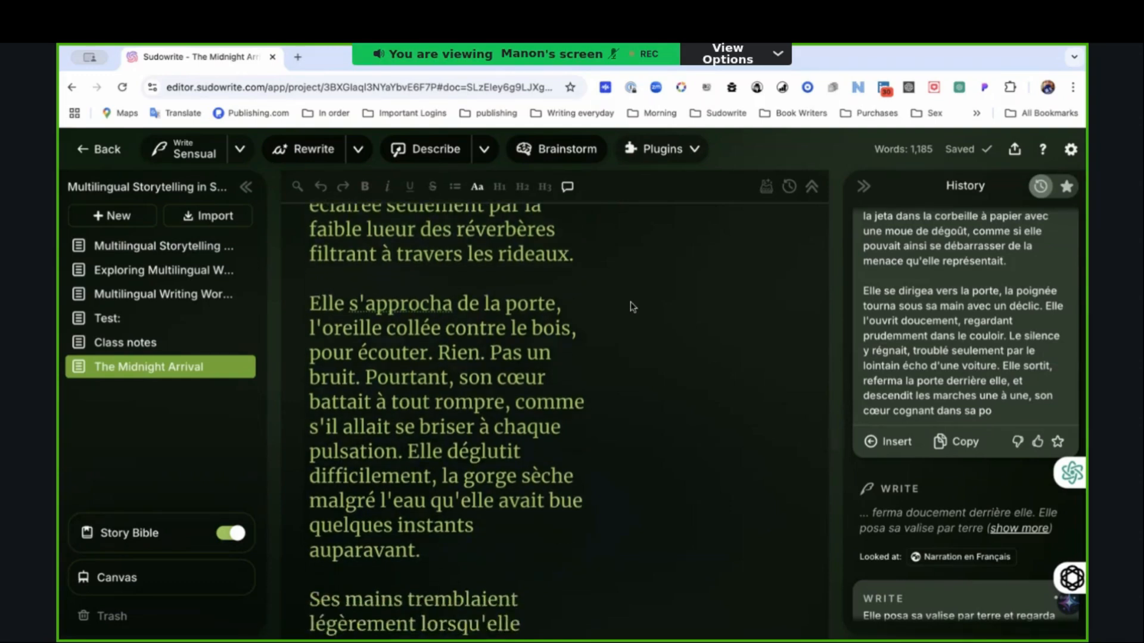
{"action": "scroll", "coordinate": [630, 301], "scroll_direction": "down", "scroll_amount": 2}
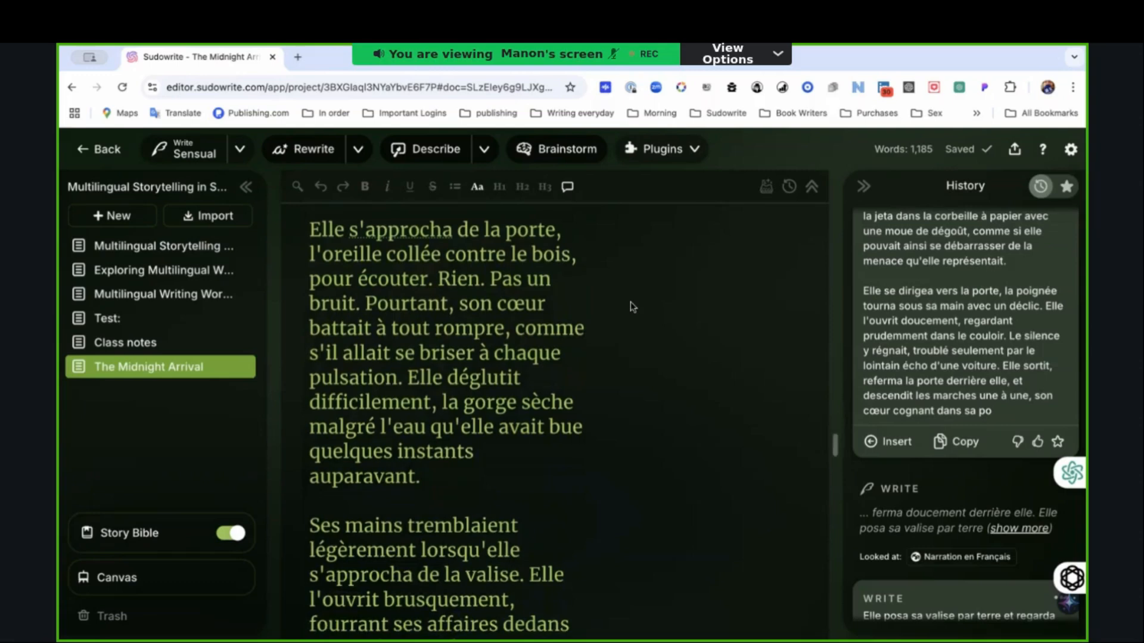
{"action": "scroll", "coordinate": [630, 301], "scroll_direction": "down", "scroll_amount": 2}
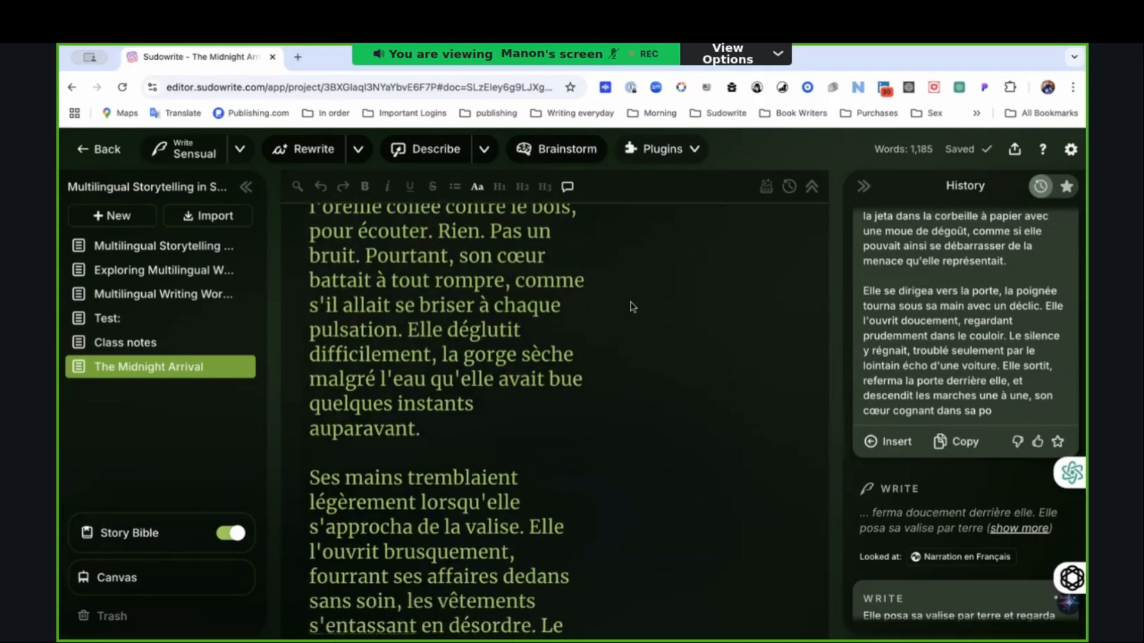
{"action": "scroll", "coordinate": [631, 301], "scroll_direction": "down", "scroll_amount": 1}
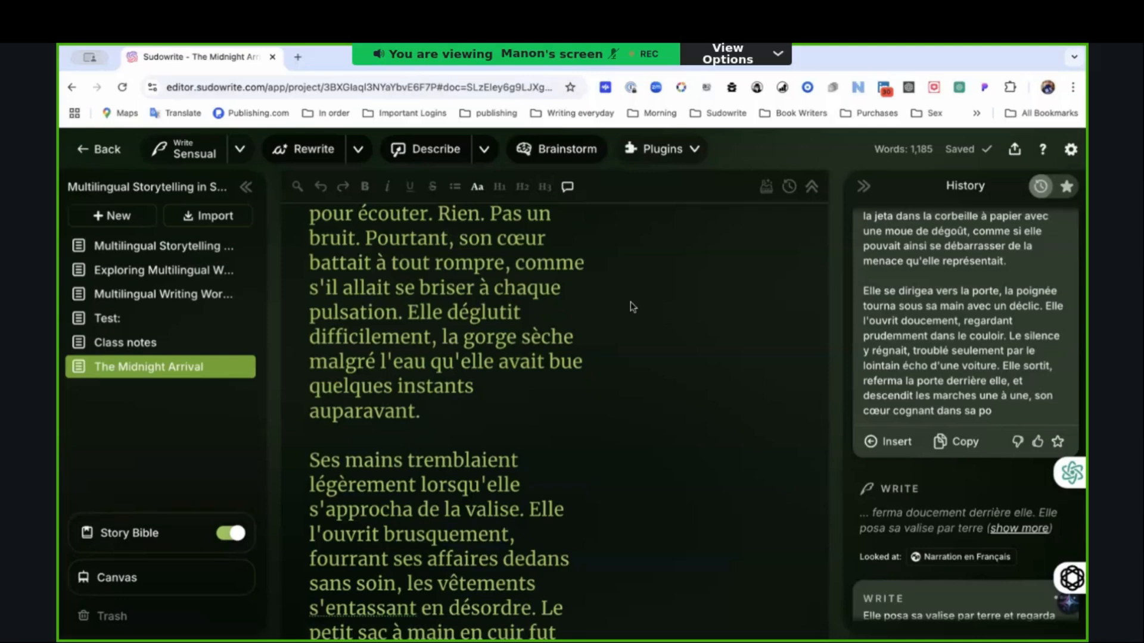
{"action": "scroll", "coordinate": [630, 301], "scroll_direction": "down", "scroll_amount": 2}
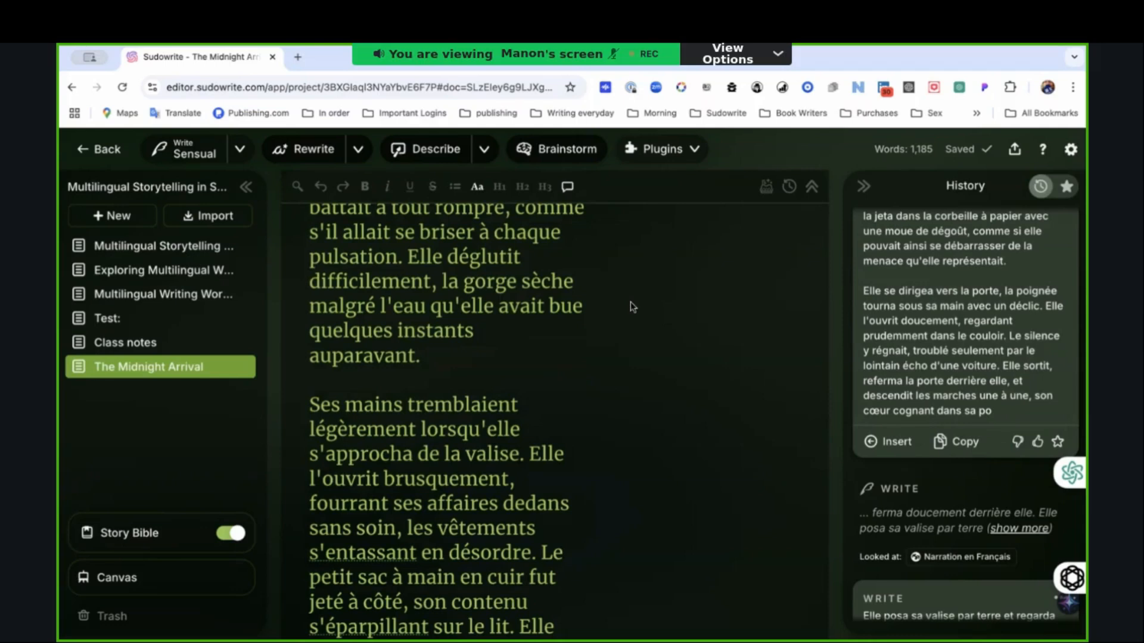
{"action": "scroll", "coordinate": [630, 302], "scroll_direction": "down", "scroll_amount": 2}
{"action": "scroll", "coordinate": [630, 302], "scroll_direction": "down", "scroll_amount": 5}
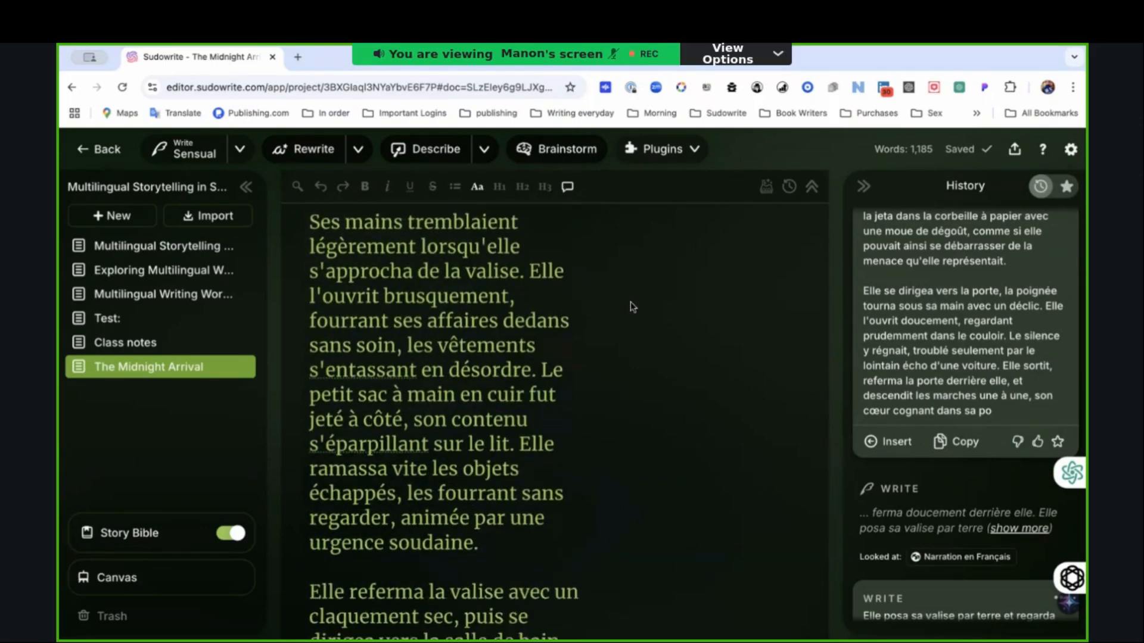
Step: Highlight the word "fourrant" in the suitcase paragraph to examine its wording, and clear the selection
{"action": "scroll", "coordinate": [632, 306], "scroll_direction": "down", "scroll_amount": 2}
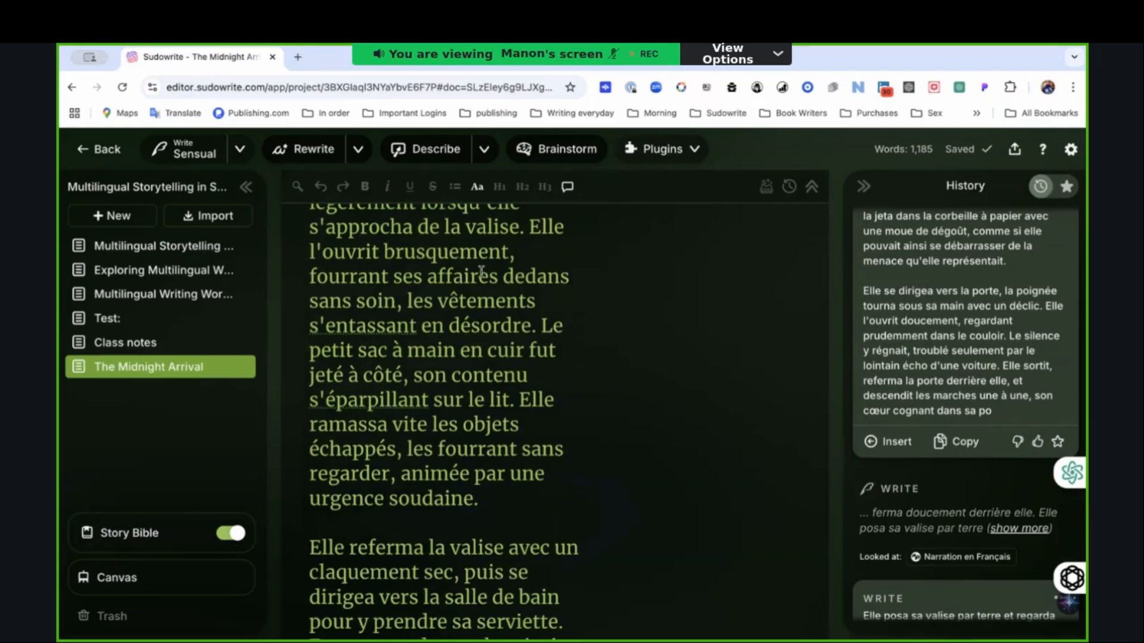
{"action": "left_click_drag", "start_coordinate": [310, 277], "coordinate": [386, 288]}
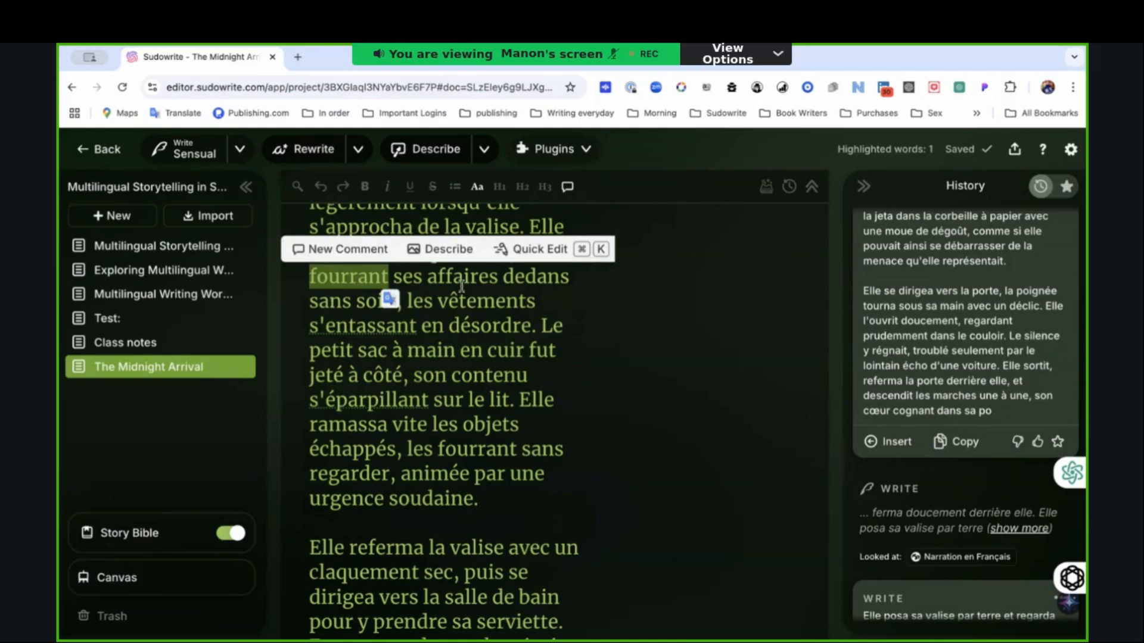
{"action": "left_click", "coordinate": [565, 289]}
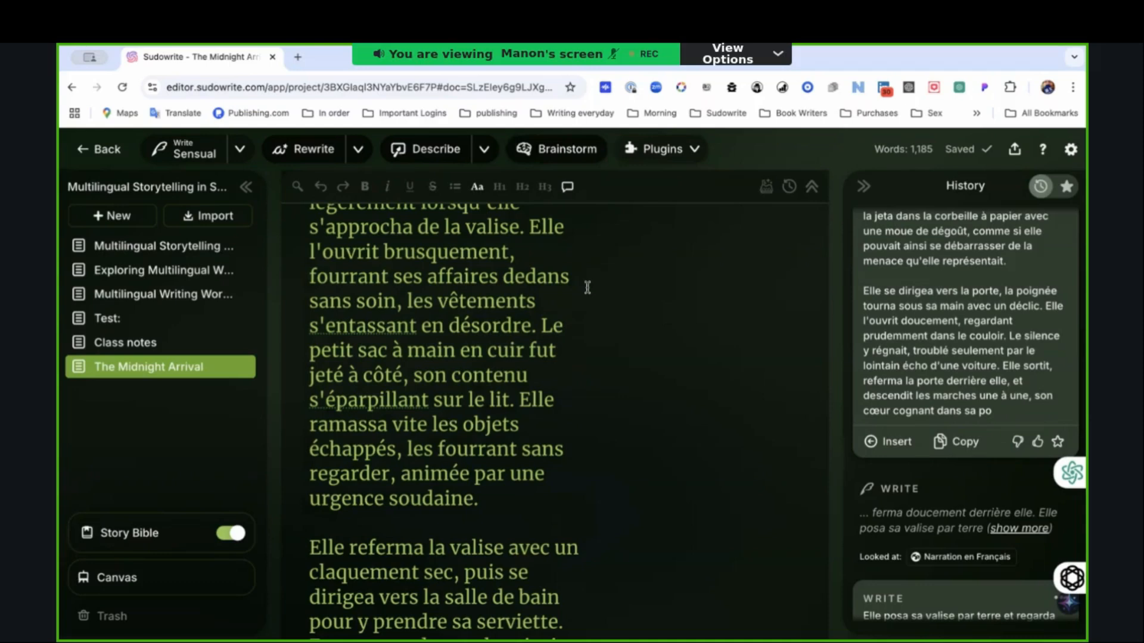
Step: Review the rest of the inserted text, from the suitcase paragraph to the closing paragraph beginning "Elle se dirigea vers la porte"
{"action": "scroll", "coordinate": [586, 288], "scroll_direction": "down", "scroll_amount": 1}
{"action": "scroll", "coordinate": [586, 287], "scroll_direction": "down", "scroll_amount": 1}
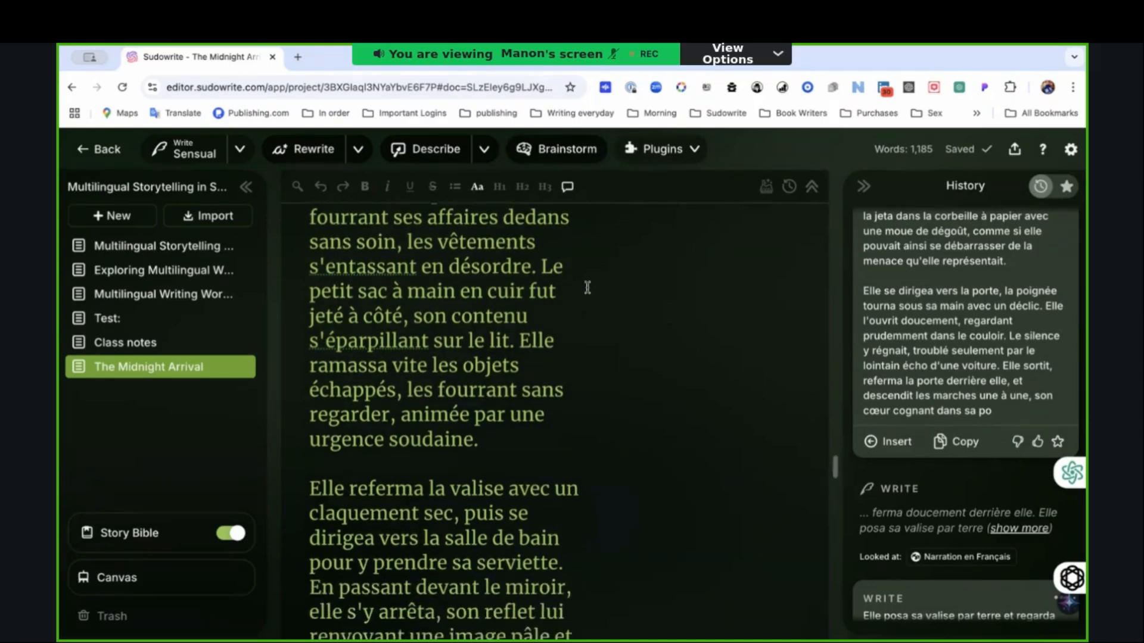
{"action": "scroll", "coordinate": [587, 288], "scroll_direction": "down", "scroll_amount": 1}
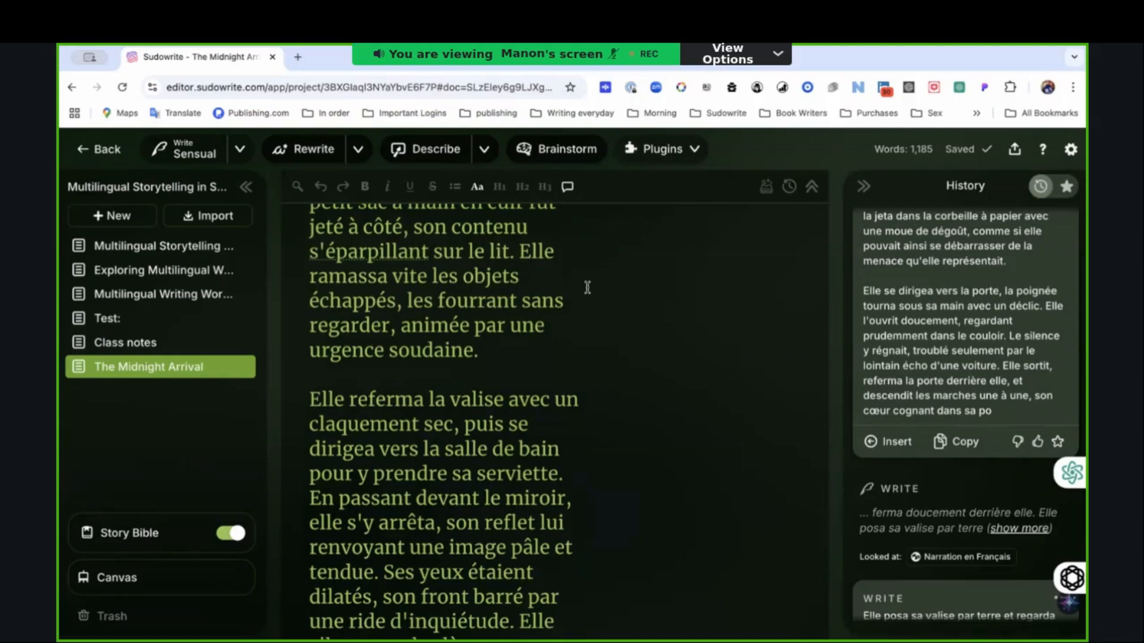
{"action": "scroll", "coordinate": [587, 288], "scroll_direction": "down", "scroll_amount": 1}
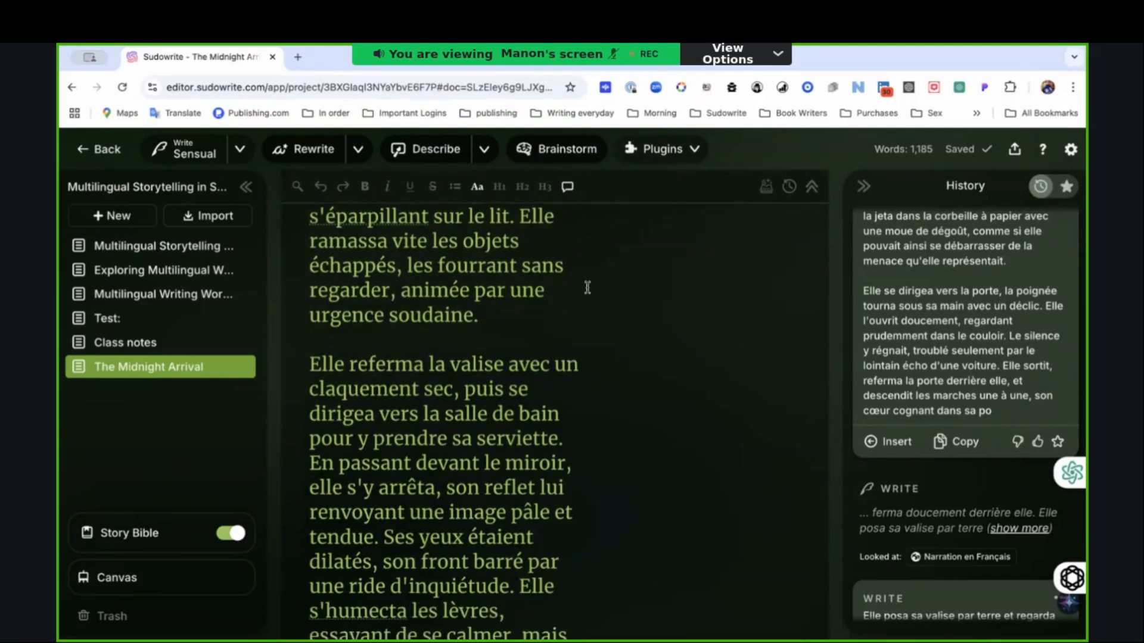
{"action": "scroll", "coordinate": [586, 288], "scroll_direction": "down", "scroll_amount": 3}
{"action": "scroll", "coordinate": [587, 288], "scroll_direction": "down", "scroll_amount": 1}
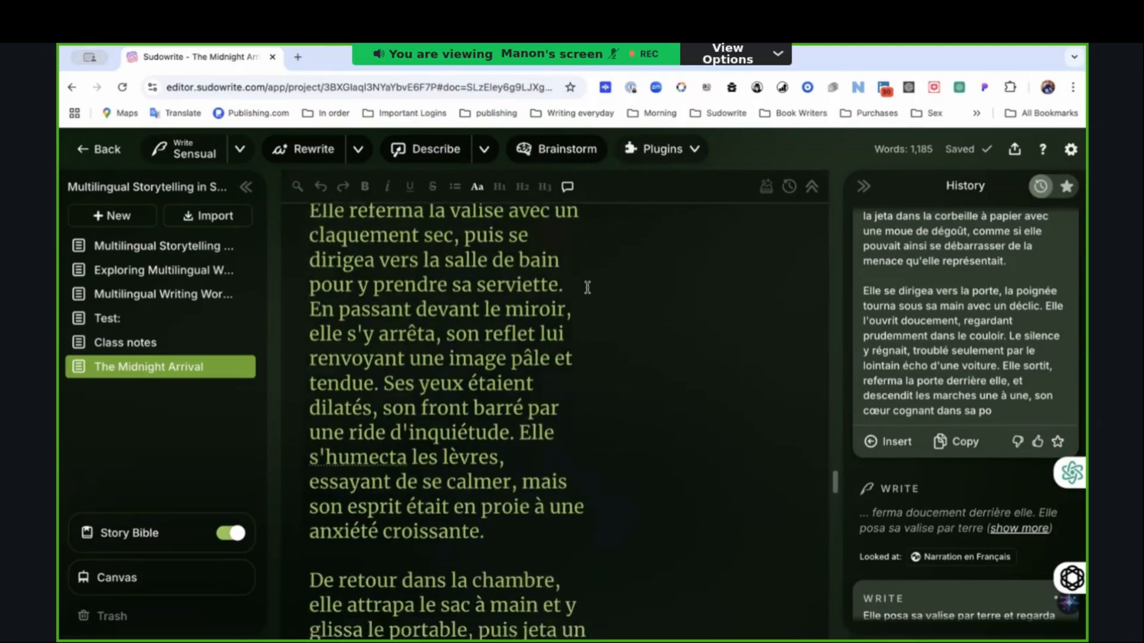
{"action": "scroll", "coordinate": [586, 287], "scroll_direction": "down", "scroll_amount": 2}
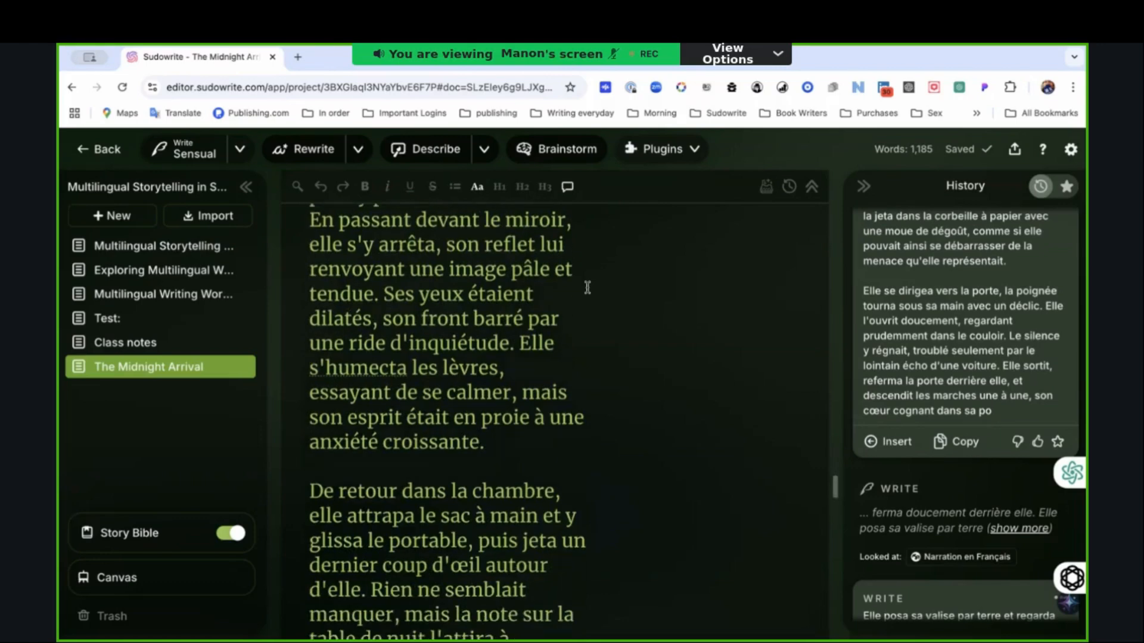
{"action": "scroll", "coordinate": [587, 287], "scroll_direction": "down", "scroll_amount": 3}
{"action": "scroll", "coordinate": [586, 287], "scroll_direction": "down", "scroll_amount": 8}
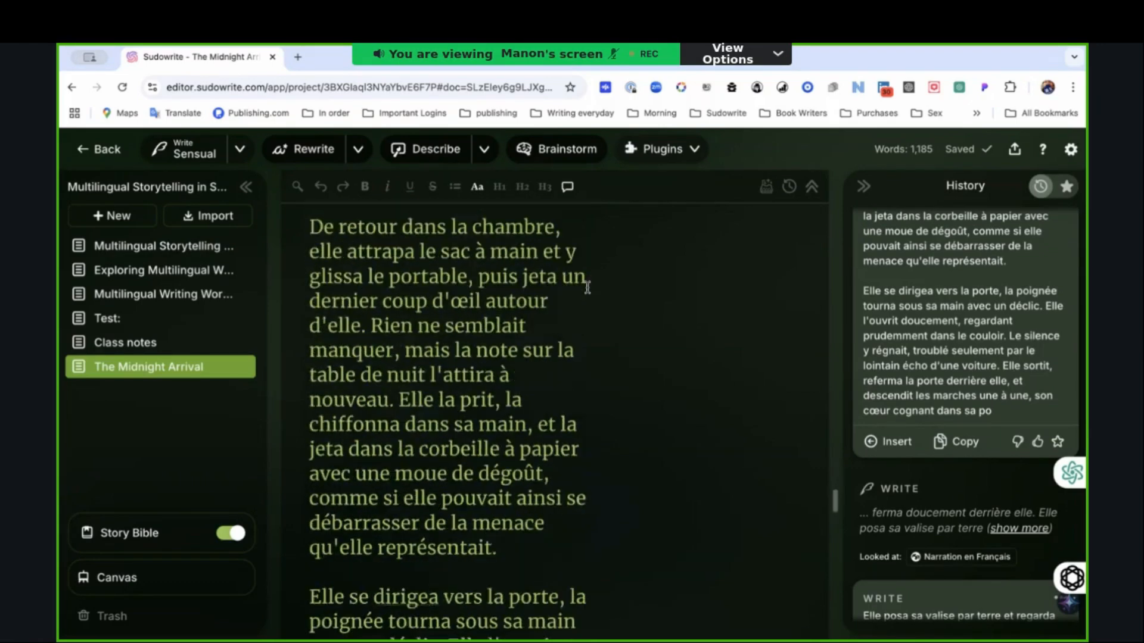
{"action": "scroll", "coordinate": [587, 288], "scroll_direction": "down", "scroll_amount": 6}
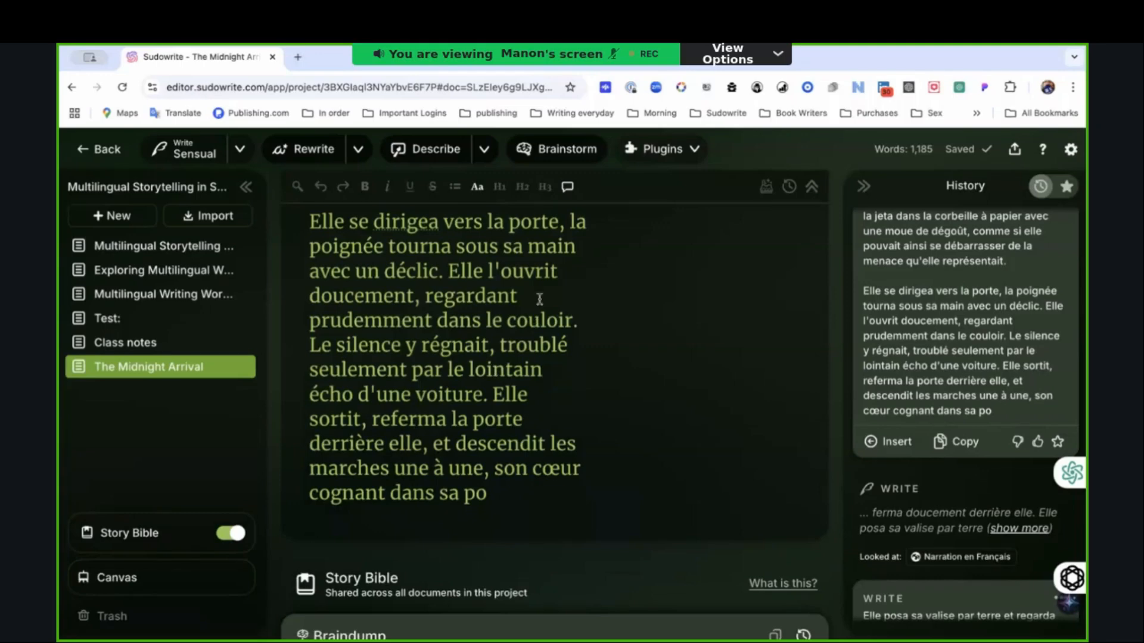
Step: Highlight the start of "Le silence y régnait" and the phrase about "s'humecta les lèvres" to examine their wording, and clear the selection
{"action": "left_click_drag", "start_coordinate": [309, 344], "coordinate": [464, 370]}
{"action": "scroll", "coordinate": [462, 369], "scroll_direction": "up", "scroll_amount": 10}
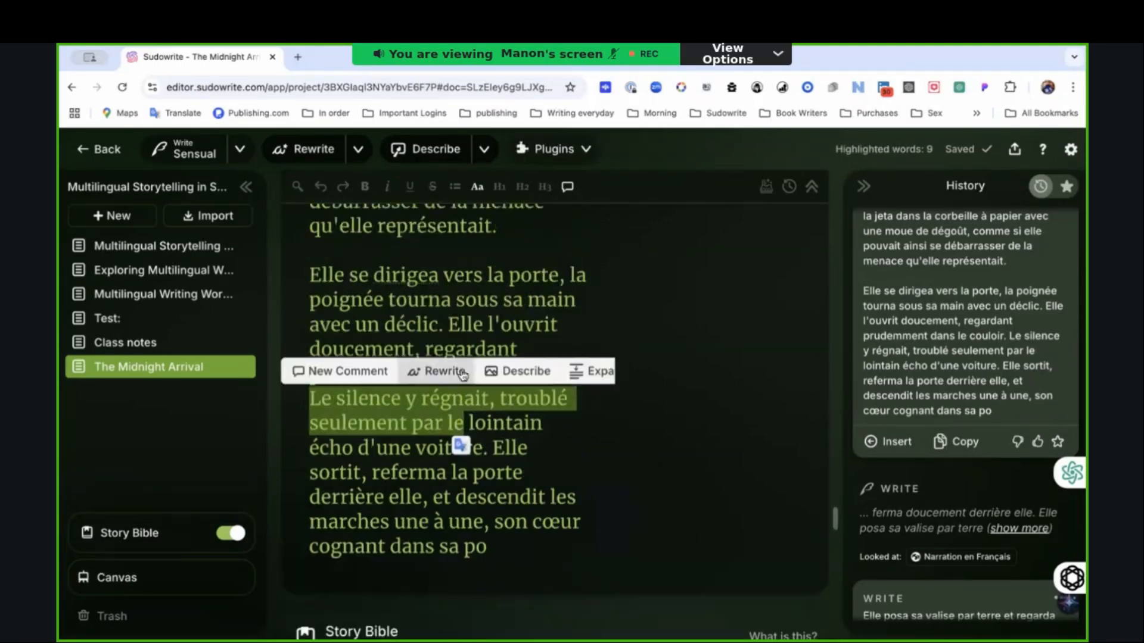
{"action": "scroll", "coordinate": [461, 369], "scroll_direction": "up", "scroll_amount": 3}
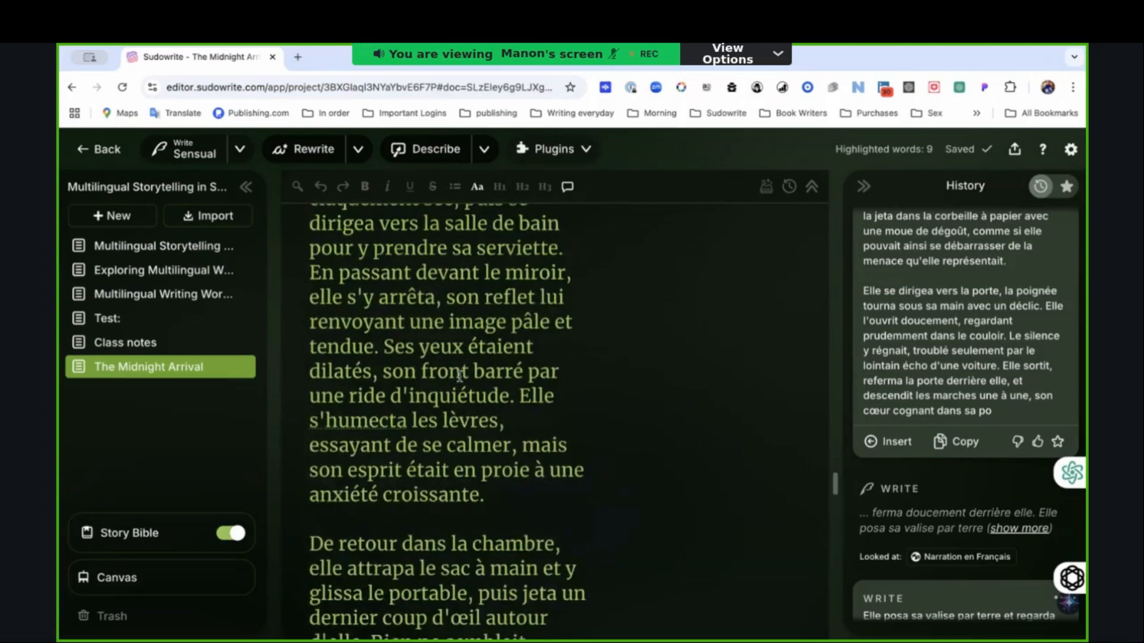
{"action": "mouse_move", "coordinate": [324, 448]}
{"action": "left_mouse_down"}
{"action": "mouse_move", "coordinate": [491, 453]}
{"action": "mouse_move", "coordinate": [319, 448]}
{"action": "left_mouse_up"}
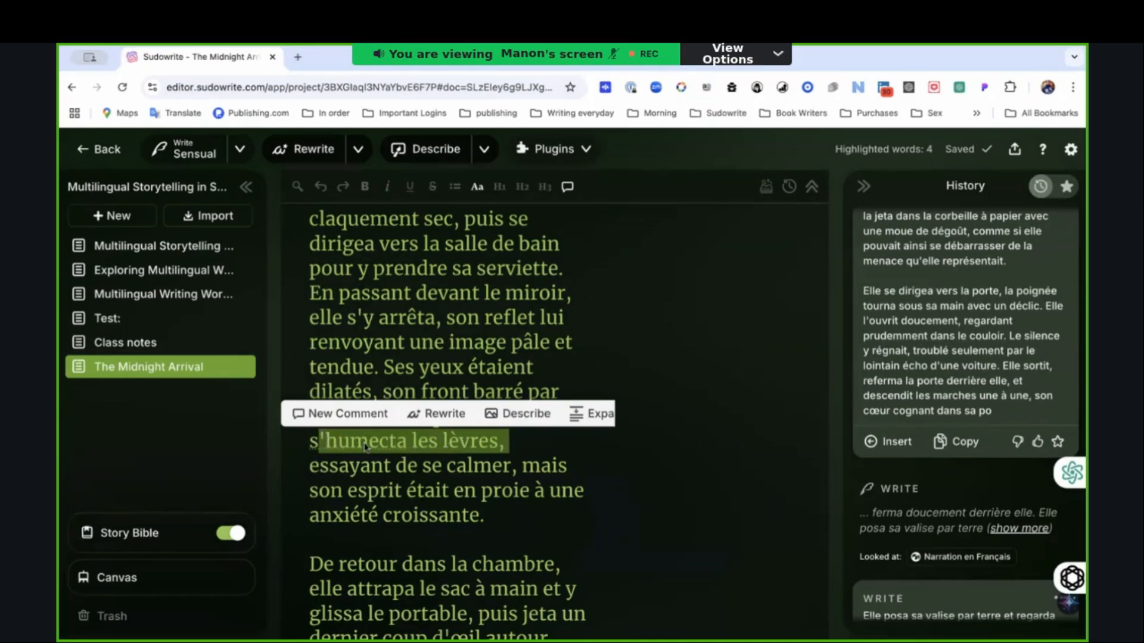
{"action": "left_click", "coordinate": [481, 442]}
Step: Switch the Write mode from Tone Shift to Guided, opening the prompt for what should come next
{"action": "scroll", "coordinate": [433, 384], "scroll_direction": "up", "scroll_amount": 4}
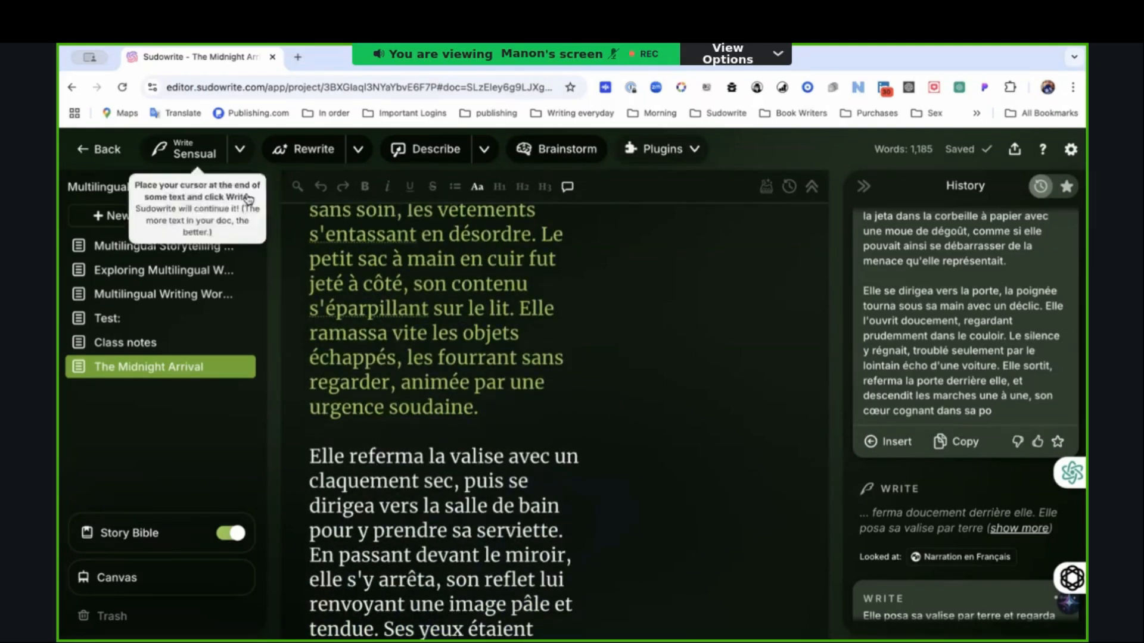
{"action": "scroll", "coordinate": [357, 274], "scroll_direction": "down", "scroll_amount": 6}
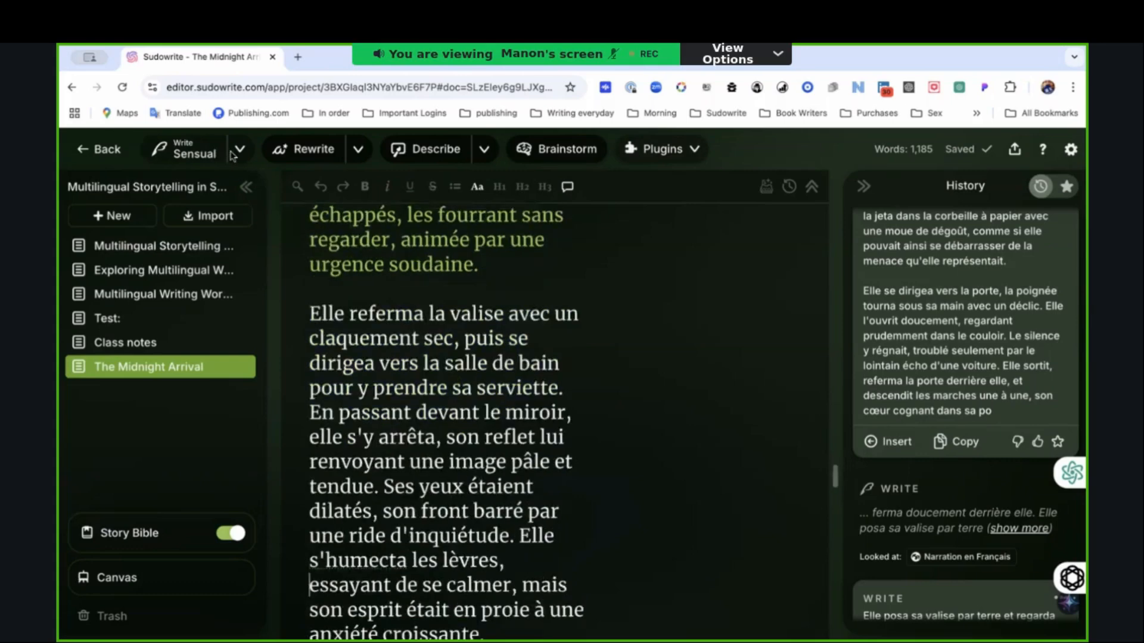
{"action": "scroll", "coordinate": [368, 280], "scroll_direction": "up", "scroll_amount": 11}
{"action": "scroll", "coordinate": [368, 280], "scroll_direction": "up", "scroll_amount": 9}
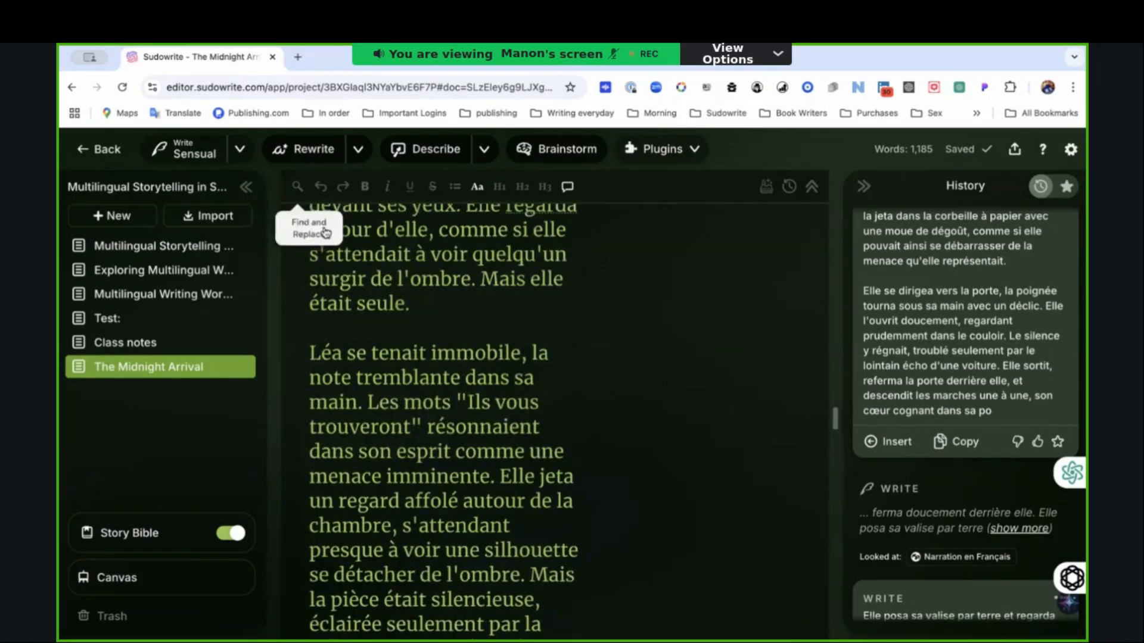
{"action": "left_click", "coordinate": [238, 150]}
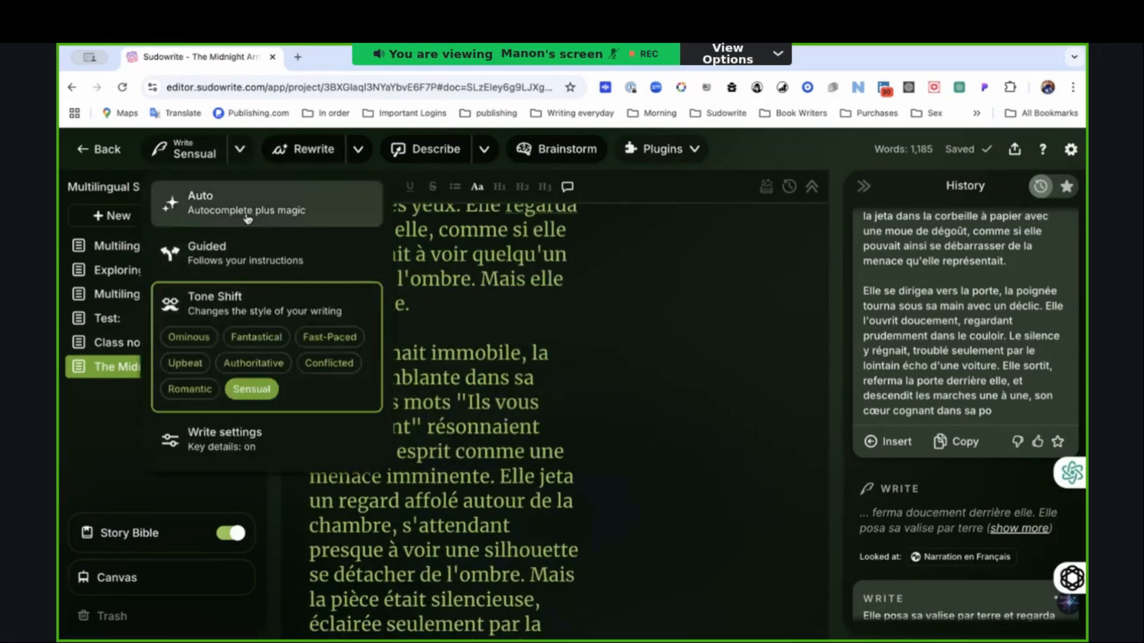
{"action": "left_click", "coordinate": [239, 262]}
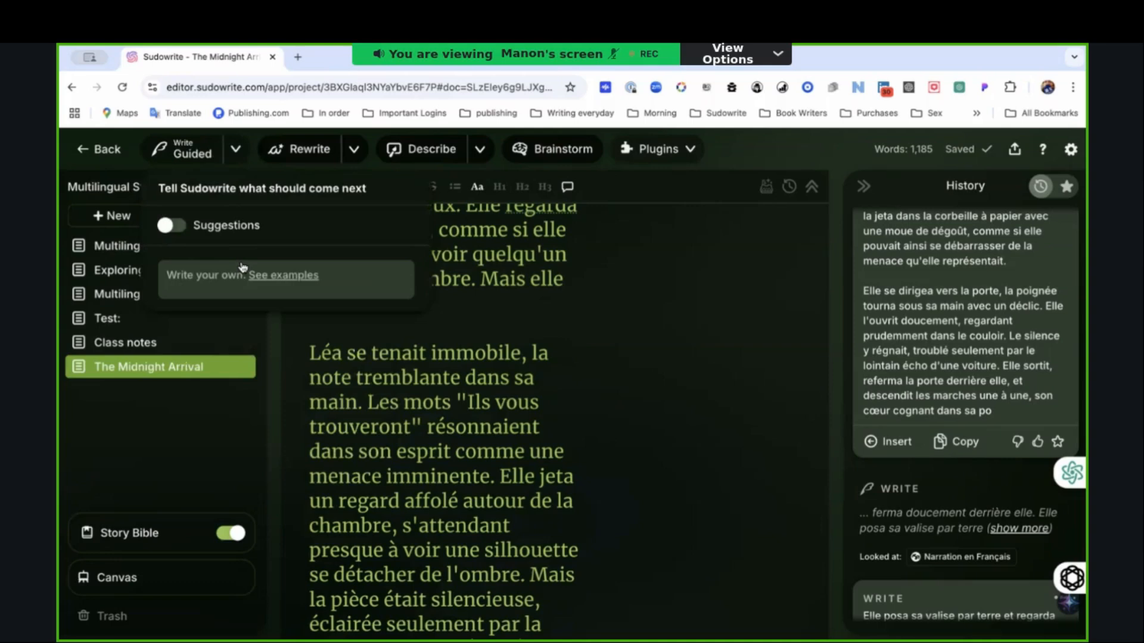
Step: Enter the Guided prompt "Continue writing in German with humour in the style Otto."
{"action": "left_click", "coordinate": [186, 289]}
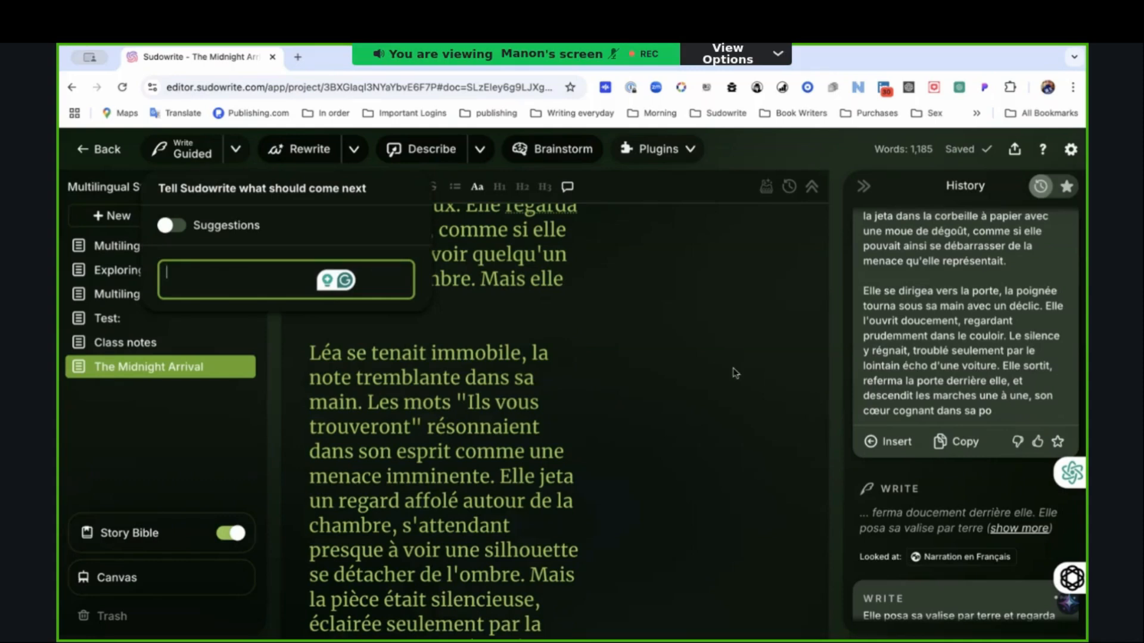
{"action": "type", "text": "conti"}
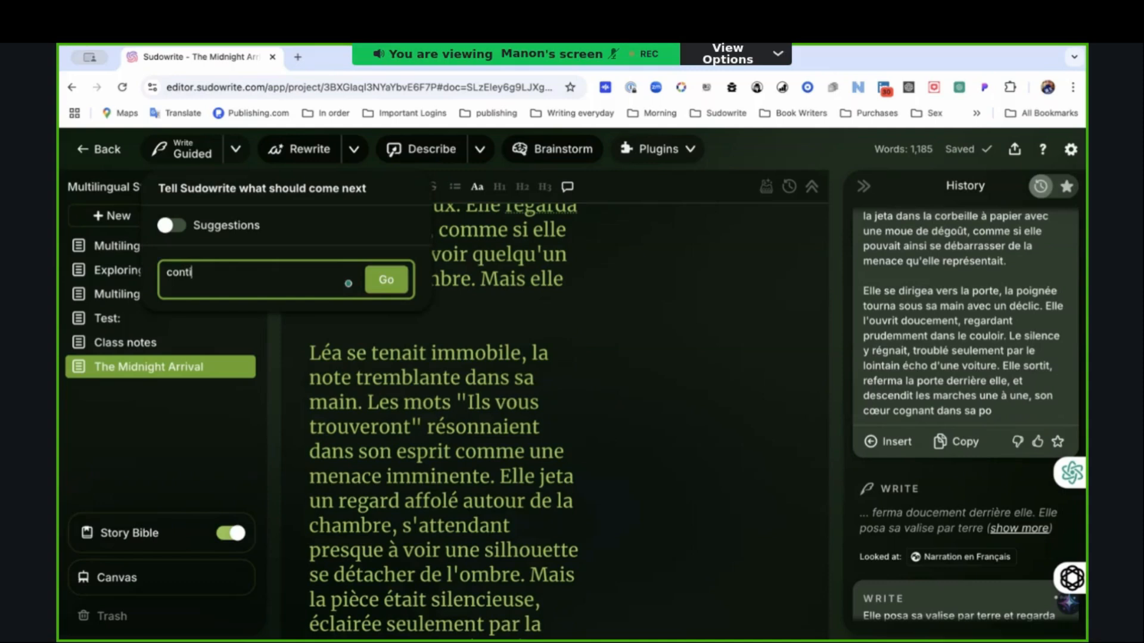
{"action": "type", "text": "nue writing"}
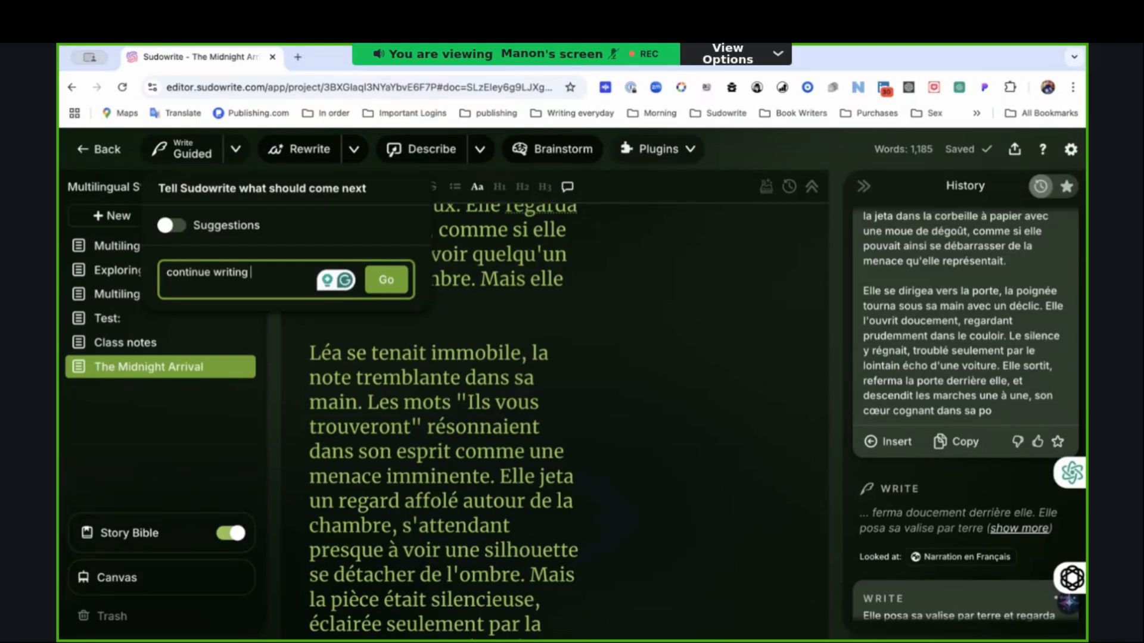
{"action": "type", "text": "in German "}
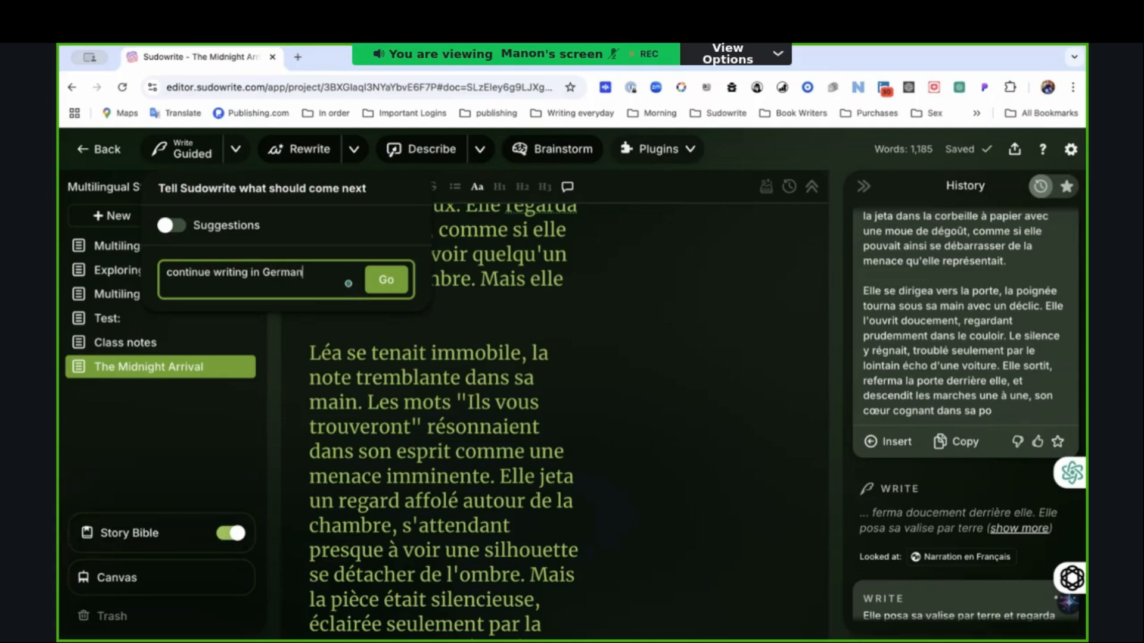
{"action": "type", "text": "with humour in the style"}
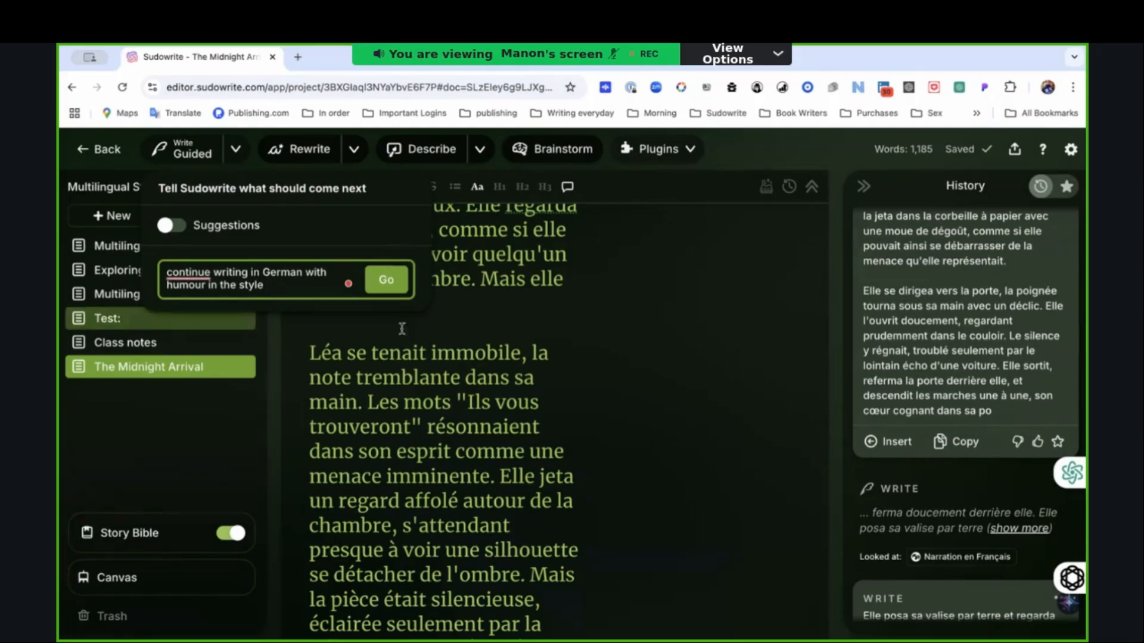
{"action": "left_click", "coordinate": [188, 275]}
{"action": "left_click", "coordinate": [193, 319]}
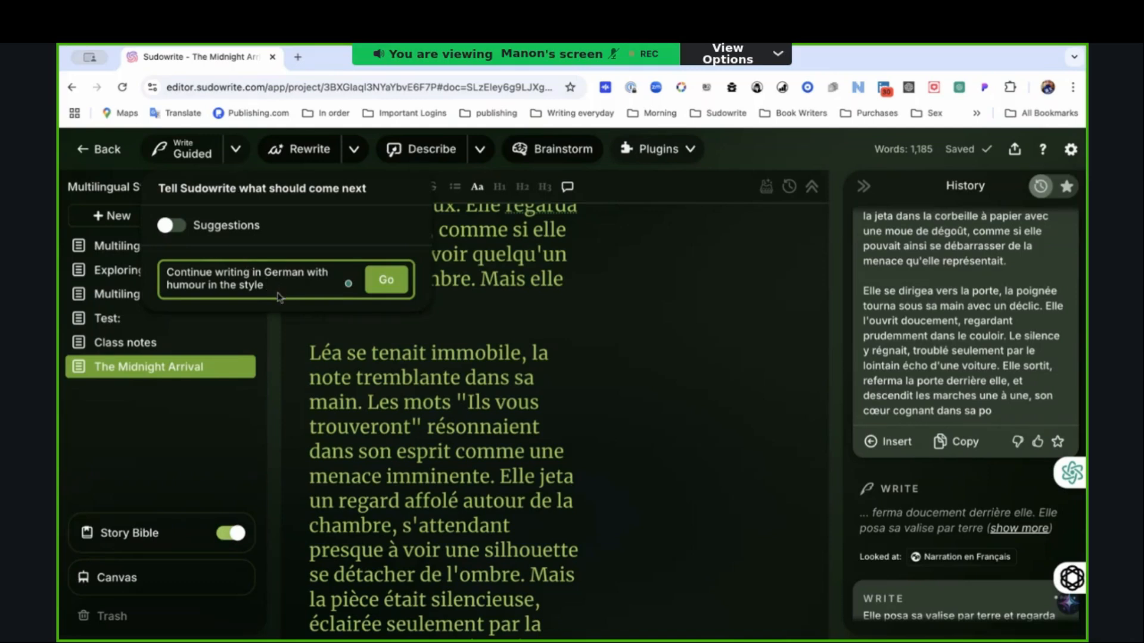
{"action": "type", "text": "Otto."}
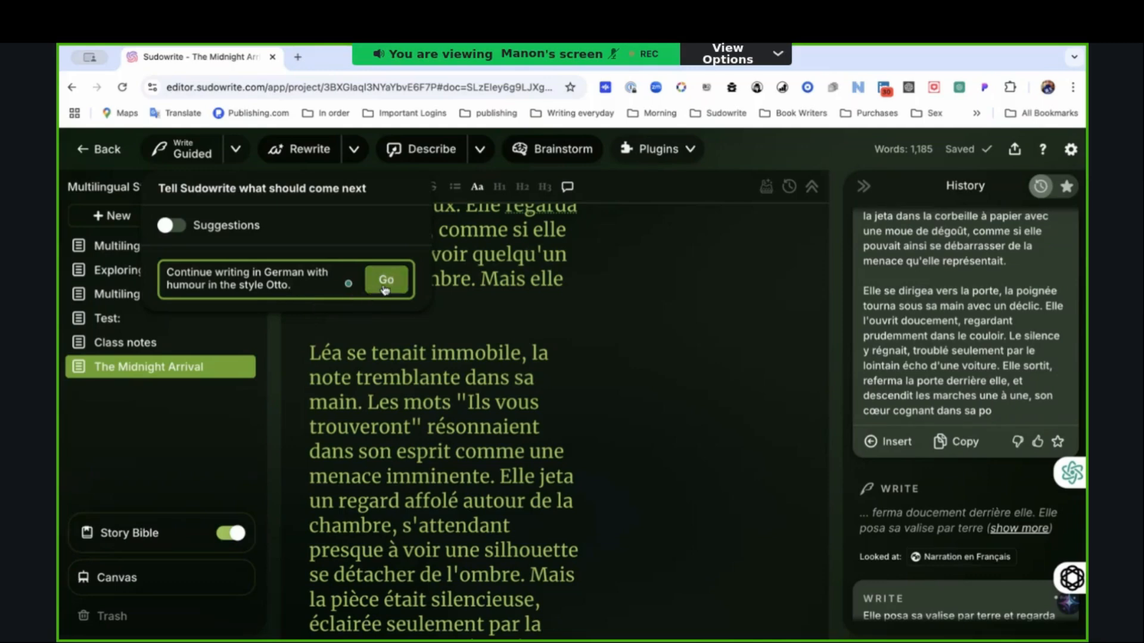
Step: Place the cursor at the end of the story after "cognant dans sa po" and generate the Guided continuation
{"action": "scroll", "coordinate": [405, 426], "scroll_direction": "down", "scroll_amount": 15}
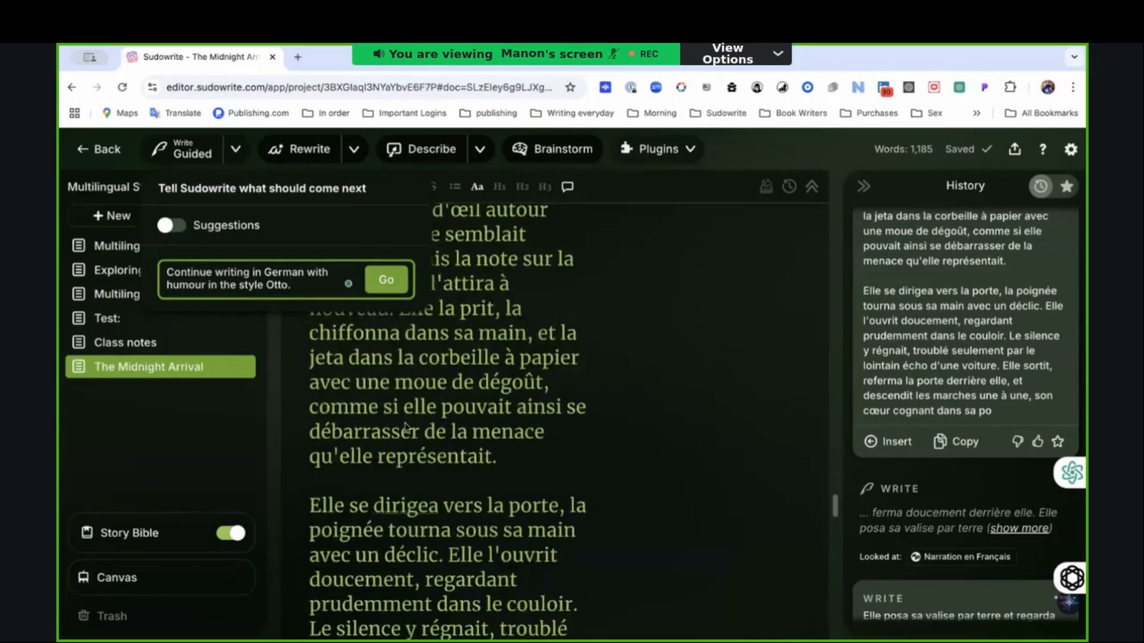
{"action": "scroll", "coordinate": [405, 427], "scroll_direction": "down", "scroll_amount": 10}
{"action": "scroll", "coordinate": [453, 477], "scroll_direction": "up", "scroll_amount": 6}
{"action": "left_click", "coordinate": [501, 508]}
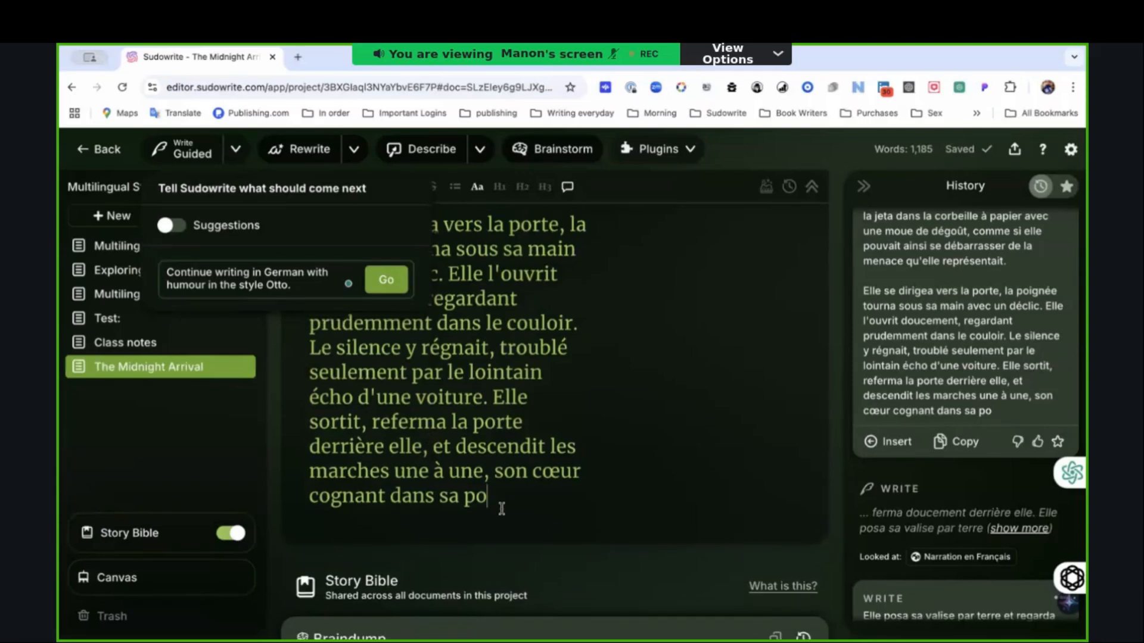
{"action": "left_click", "coordinate": [192, 153]}
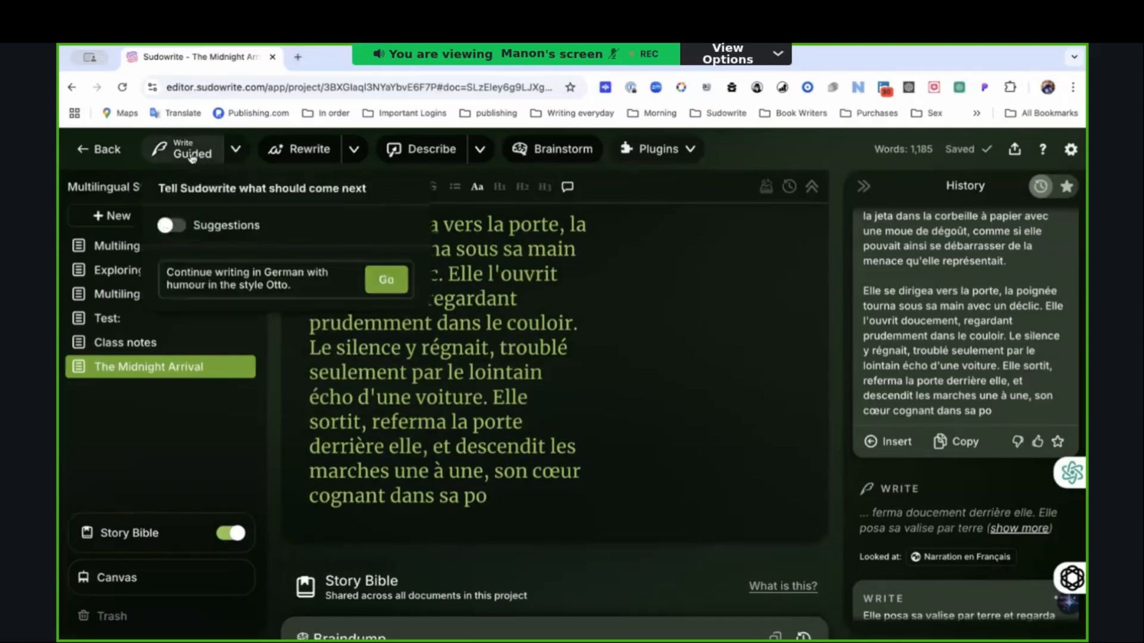
{"action": "left_click", "coordinate": [386, 280]}
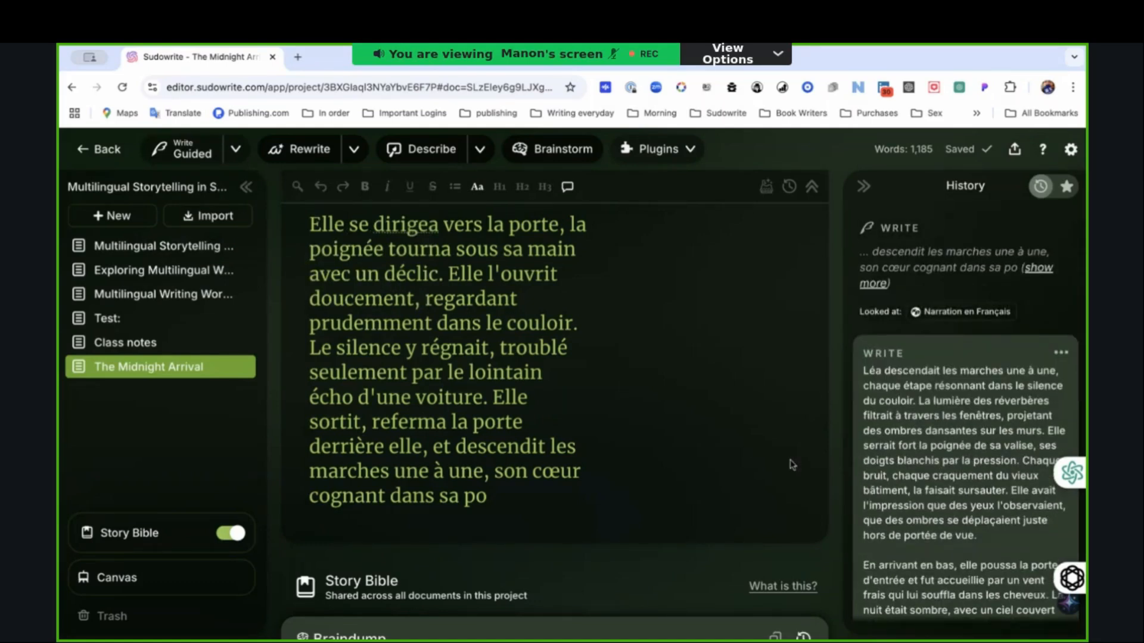
Step: Revise the Guided prompt to "Continue writing all content in German with humour in the style Otto." and generate another continuation
{"action": "scroll", "coordinate": [920, 455], "scroll_direction": "down", "scroll_amount": 5}
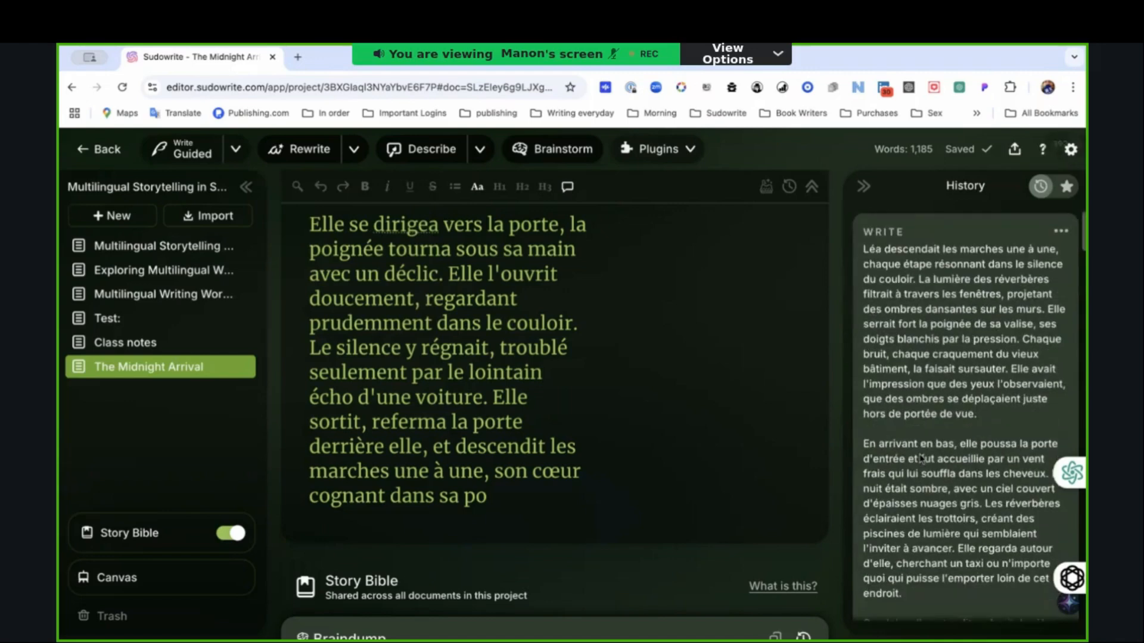
{"action": "scroll", "coordinate": [921, 455], "scroll_direction": "down", "scroll_amount": 3}
{"action": "scroll", "coordinate": [953, 417], "scroll_direction": "up", "scroll_amount": 10}
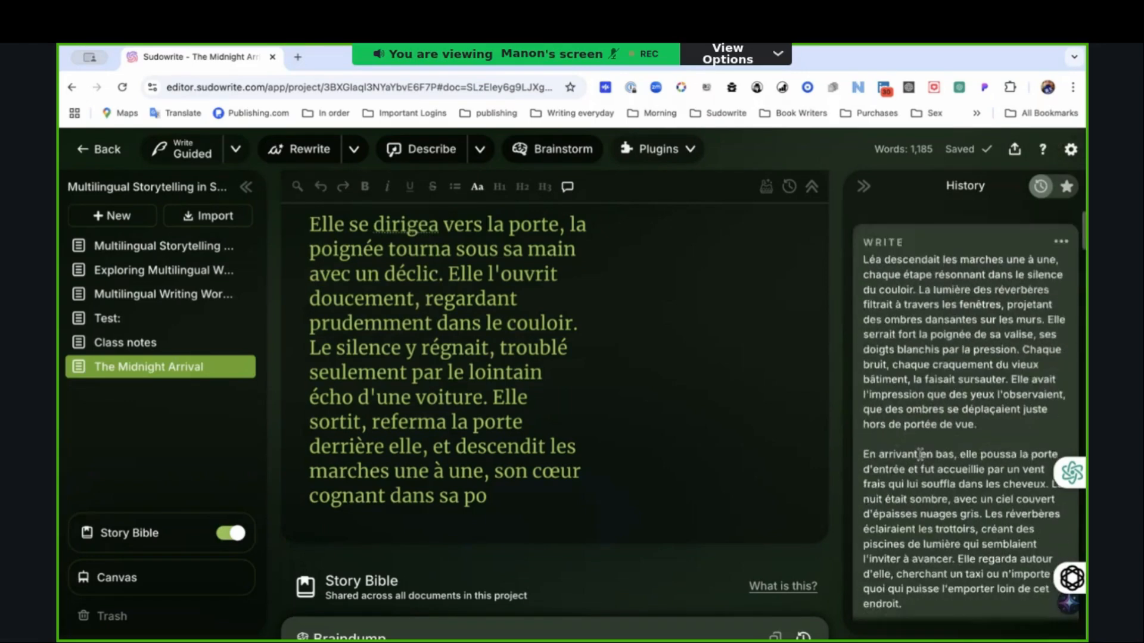
{"action": "left_click", "coordinate": [236, 149]}
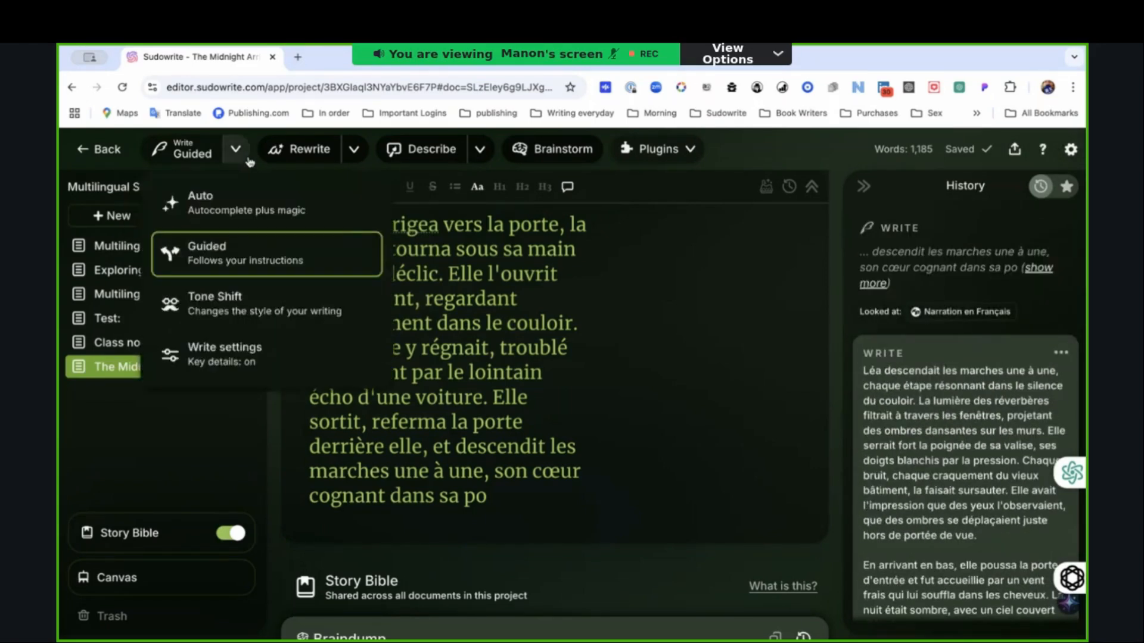
{"action": "left_click", "coordinate": [241, 249]}
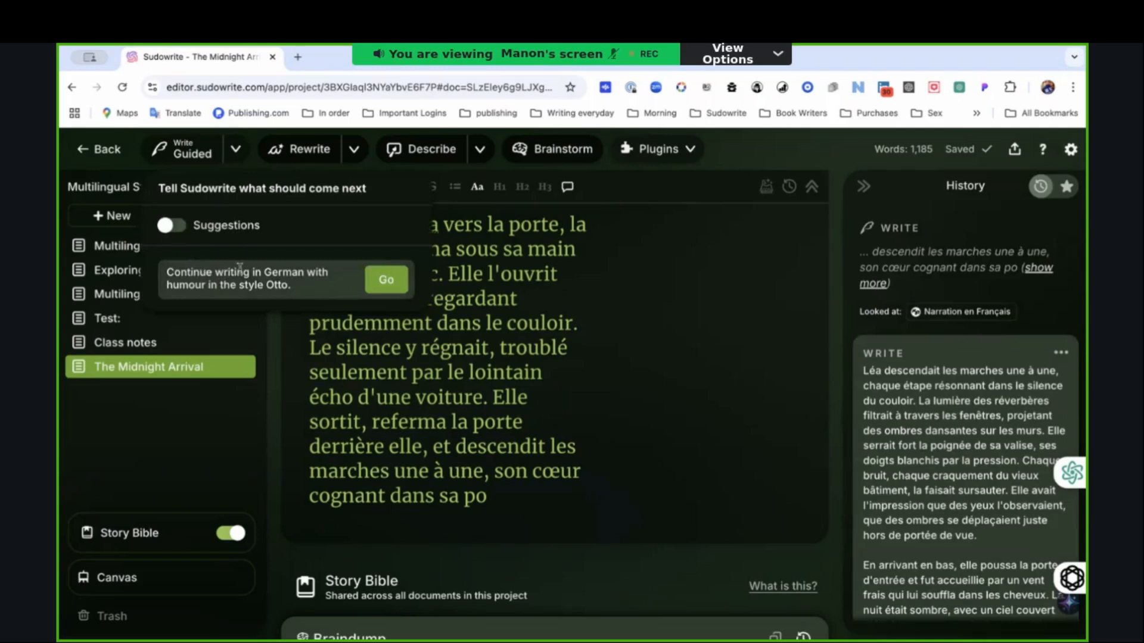
{"action": "left_click", "coordinate": [262, 274]}
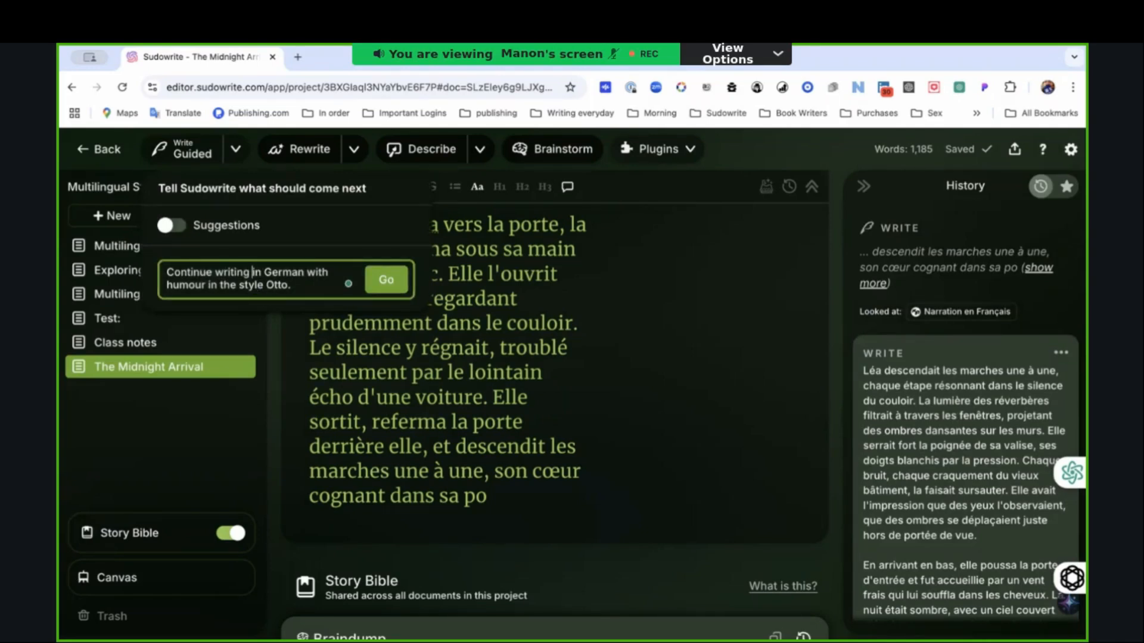
{"action": "type", "text": "all content"}
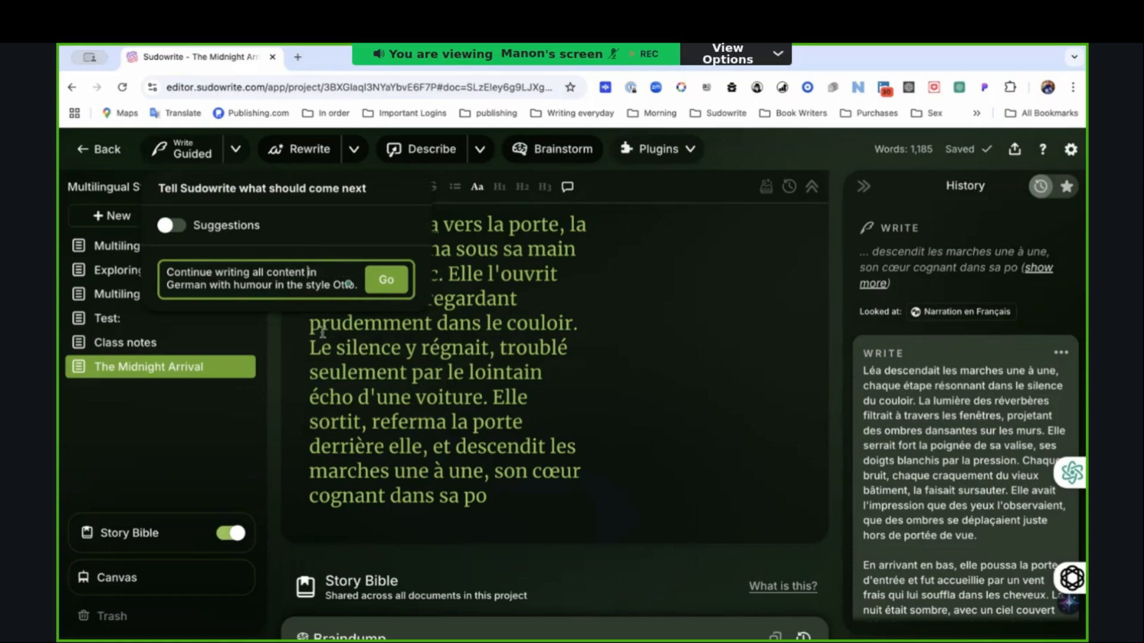
{"action": "left_click", "coordinate": [384, 285]}
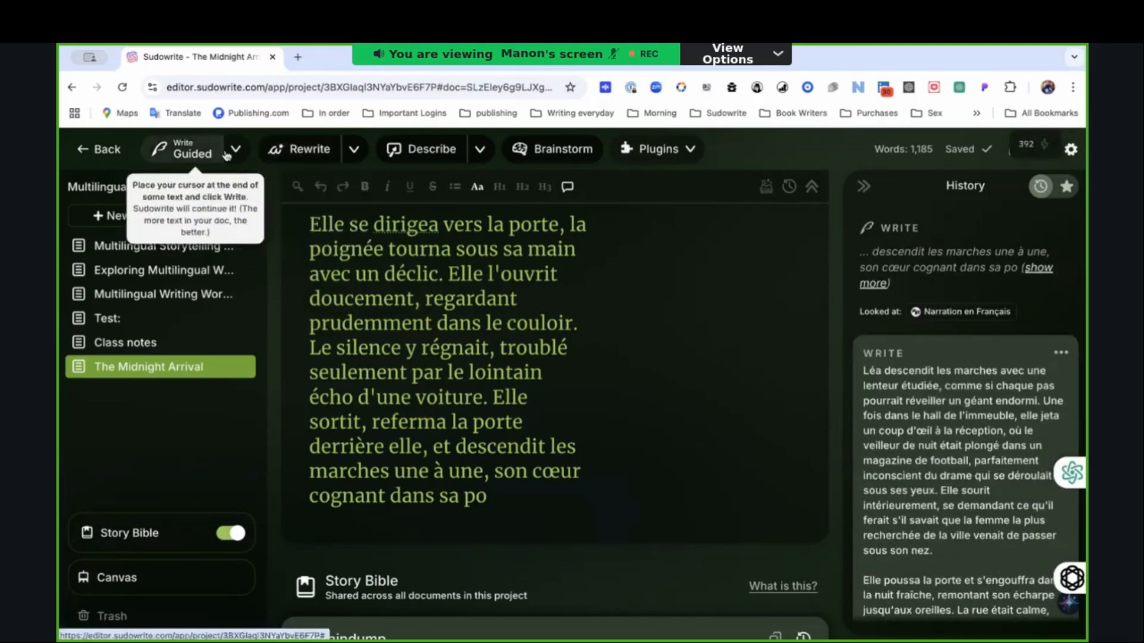
Step: Change the Key Details instruction in the Write settings to "Write all content in German"
{"action": "left_click", "coordinate": [194, 154]}
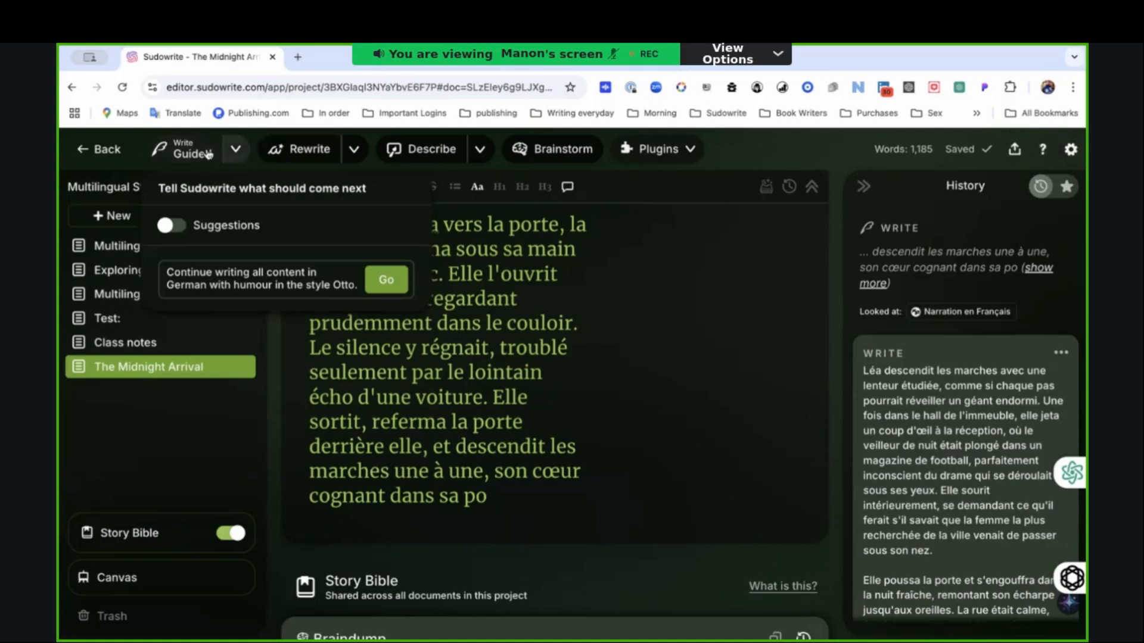
{"action": "left_click", "coordinate": [236, 149]}
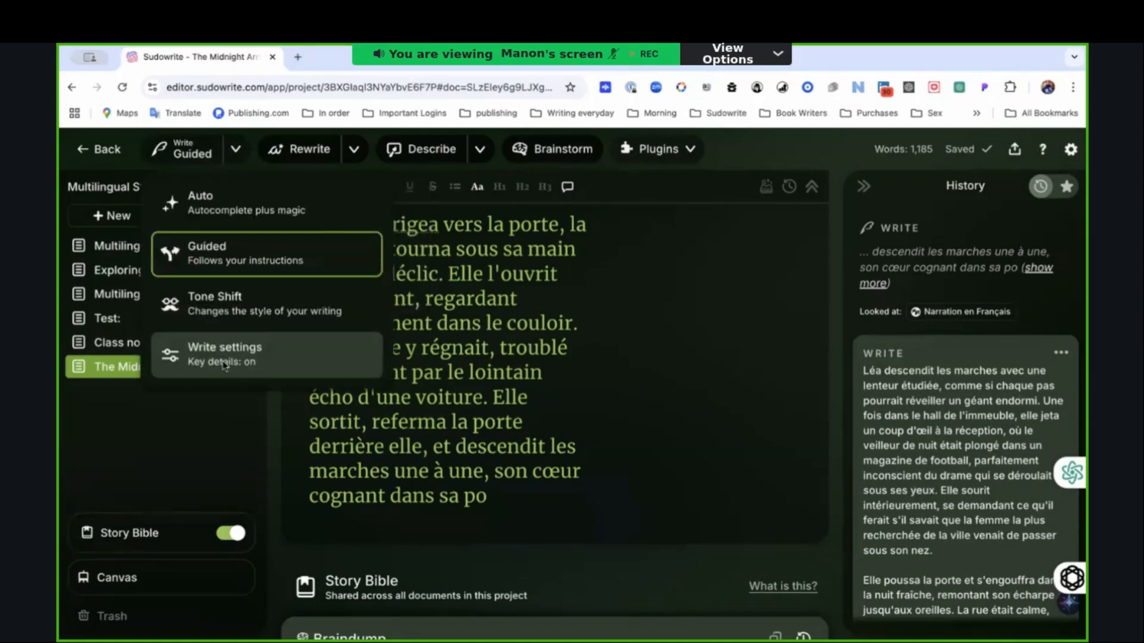
{"action": "left_click", "coordinate": [225, 365]}
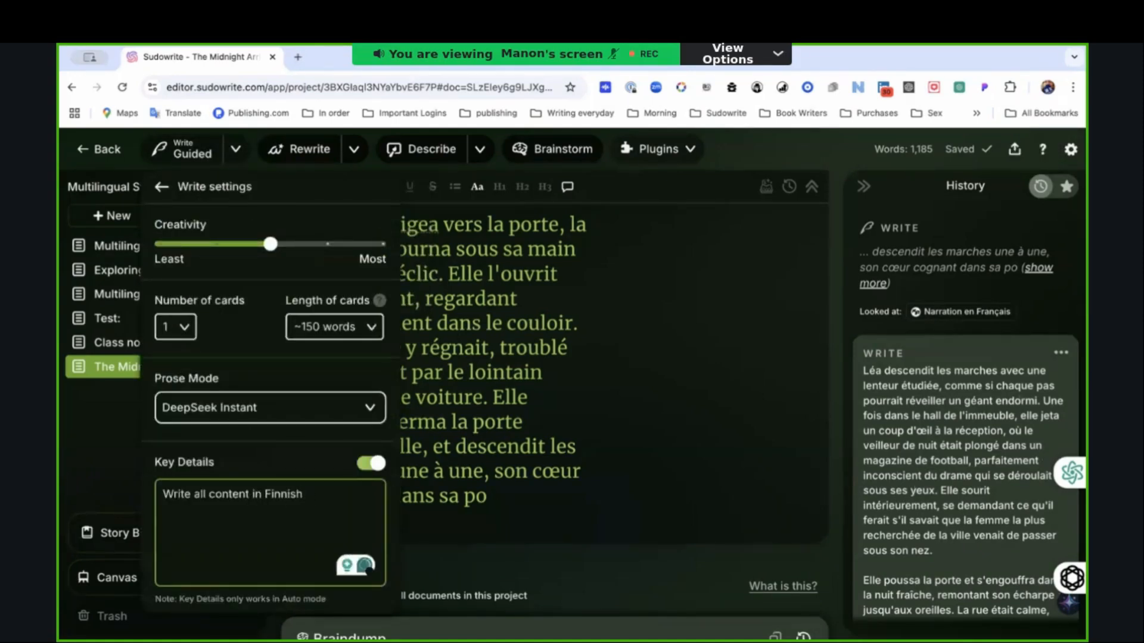
{"action": "key", "text": "BackSpace"}
{"action": "key", "text": "BackSpace"}
{"action": "key", "text": "BackSpace"}
{"action": "key", "text": "BackSpace"}
{"action": "key", "text": "BackSpace"}
{"action": "key", "text": "BackSpace"}
{"action": "key", "text": "BackSpace"}
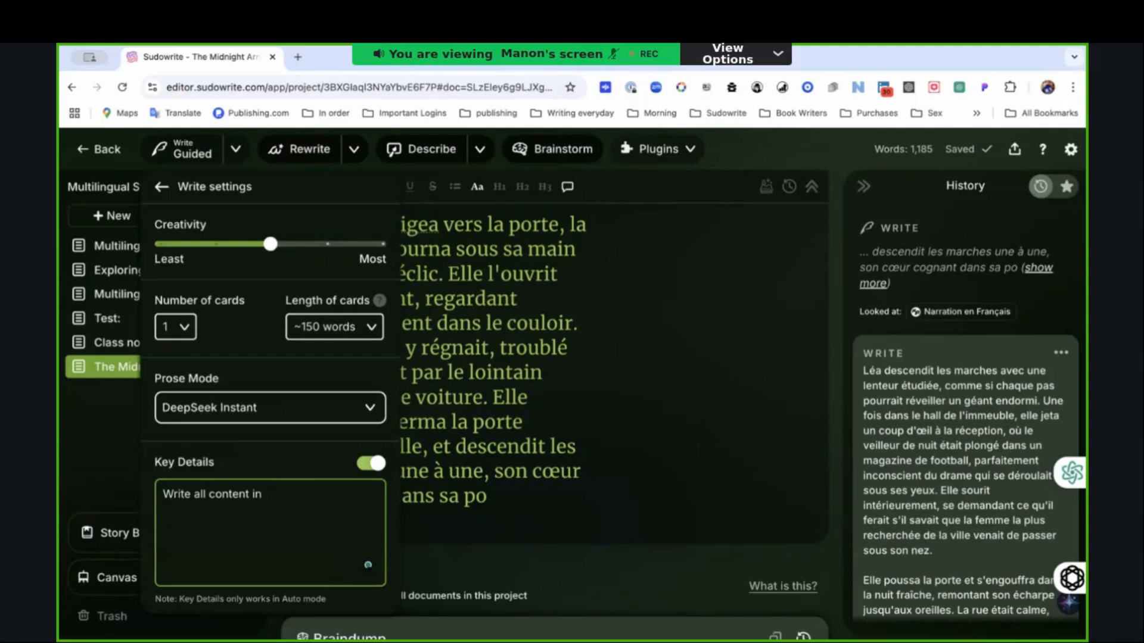
{"action": "type", "text": "German"}
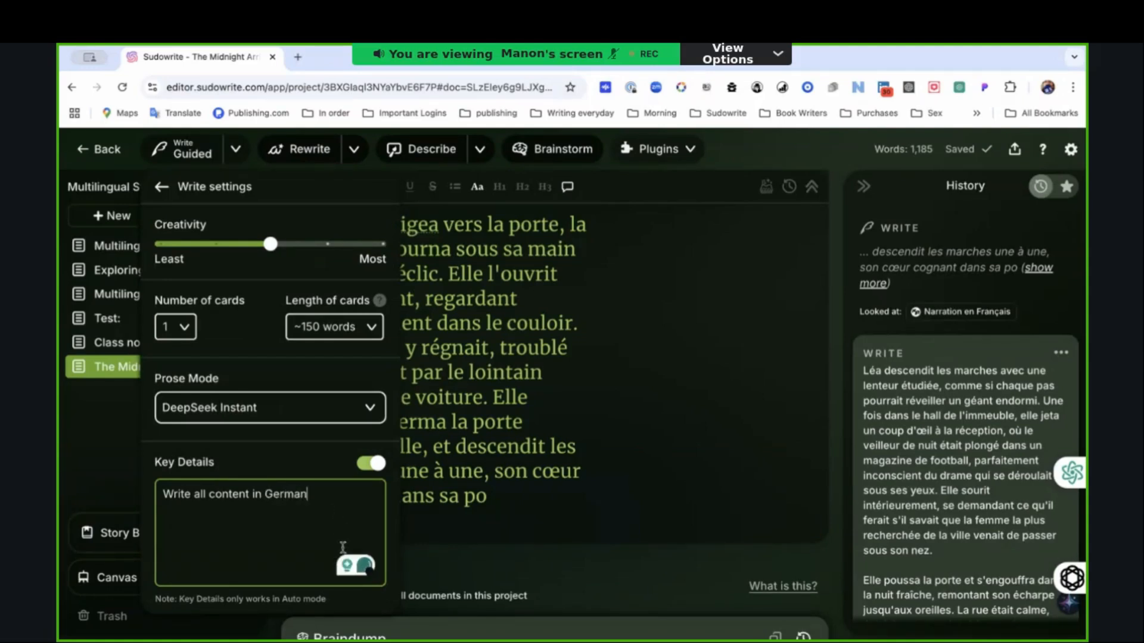
Step: Enclose "writing all content in German" in square brackets in the Guided prompt and generate a new continuation
{"action": "left_click", "coordinate": [233, 157]}
{"action": "left_click", "coordinate": [232, 157]}
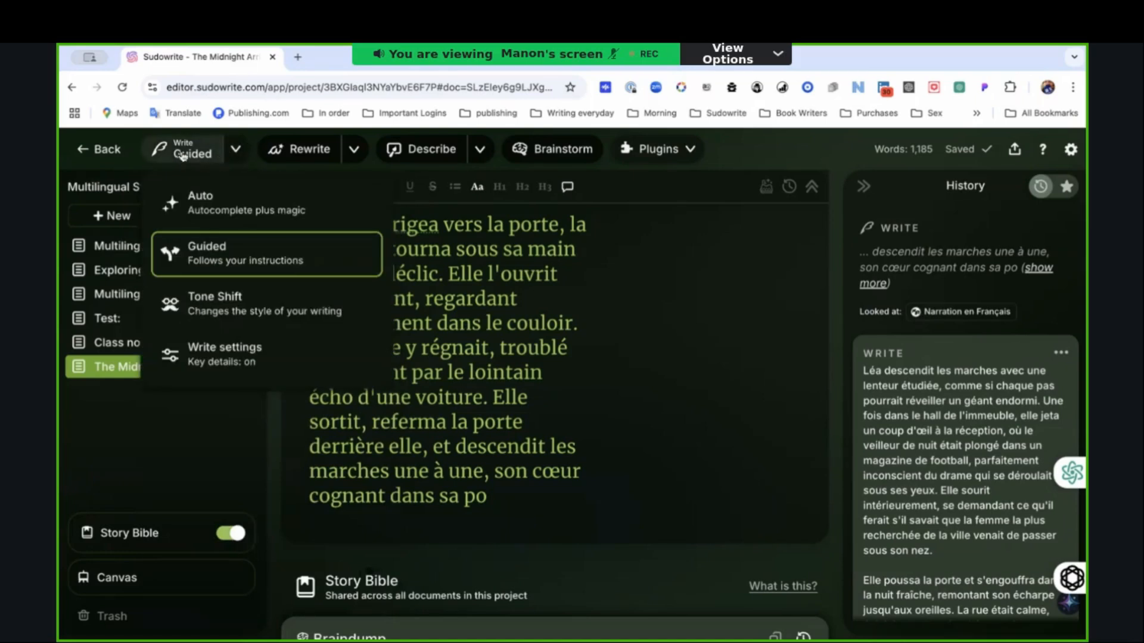
{"action": "left_click", "coordinate": [229, 264]}
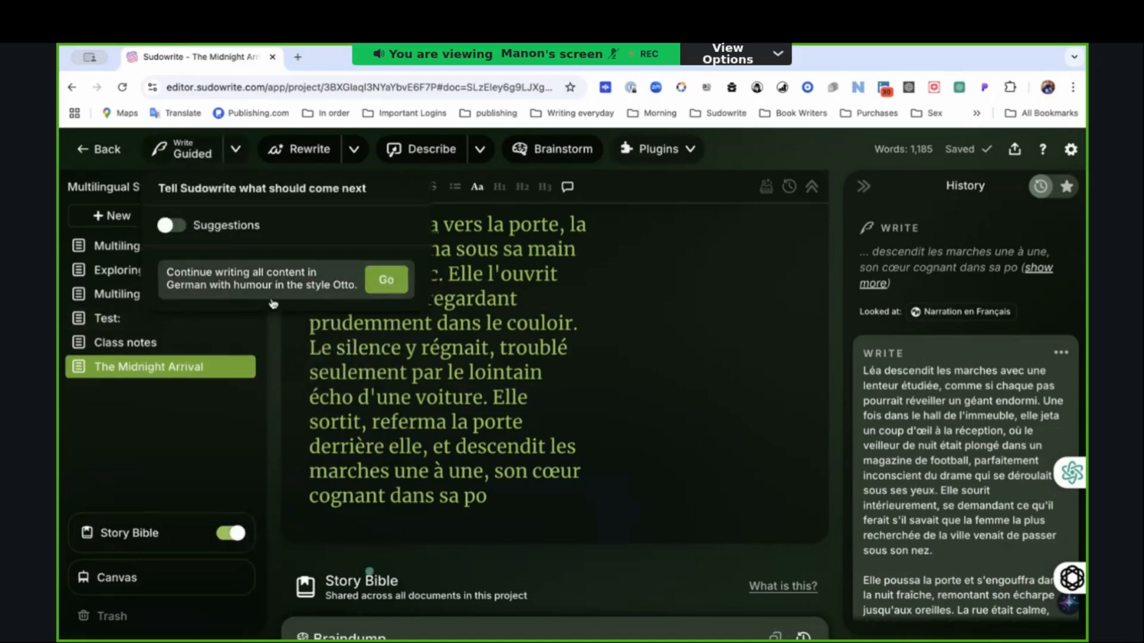
{"action": "left_click", "coordinate": [216, 273]}
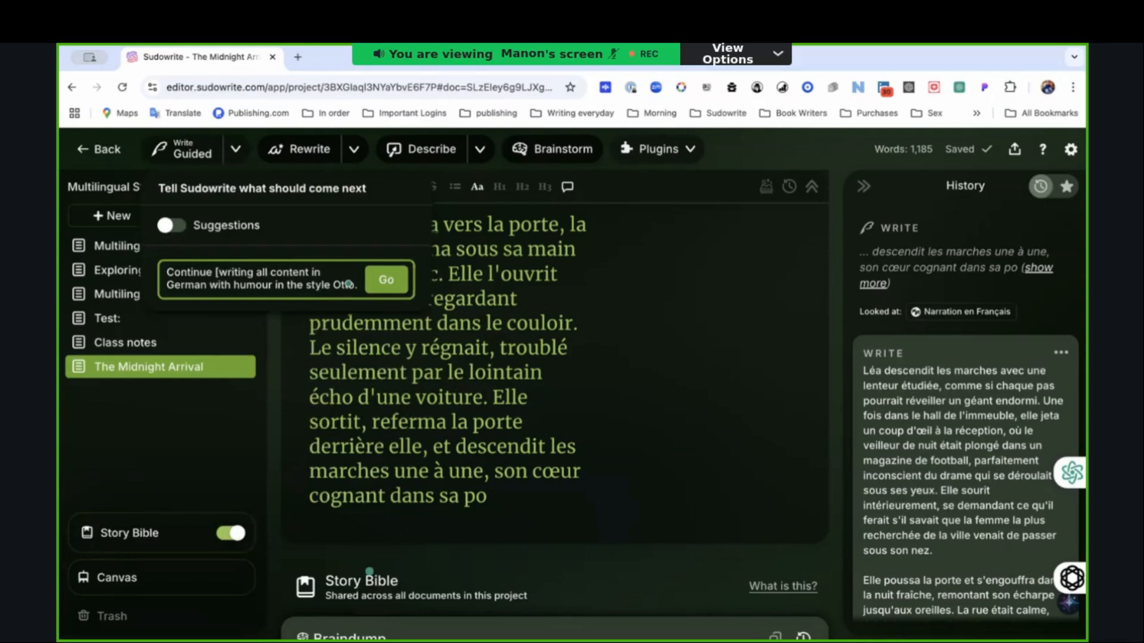
{"action": "left_click", "coordinate": [208, 287]}
{"action": "type", "text": "]"}
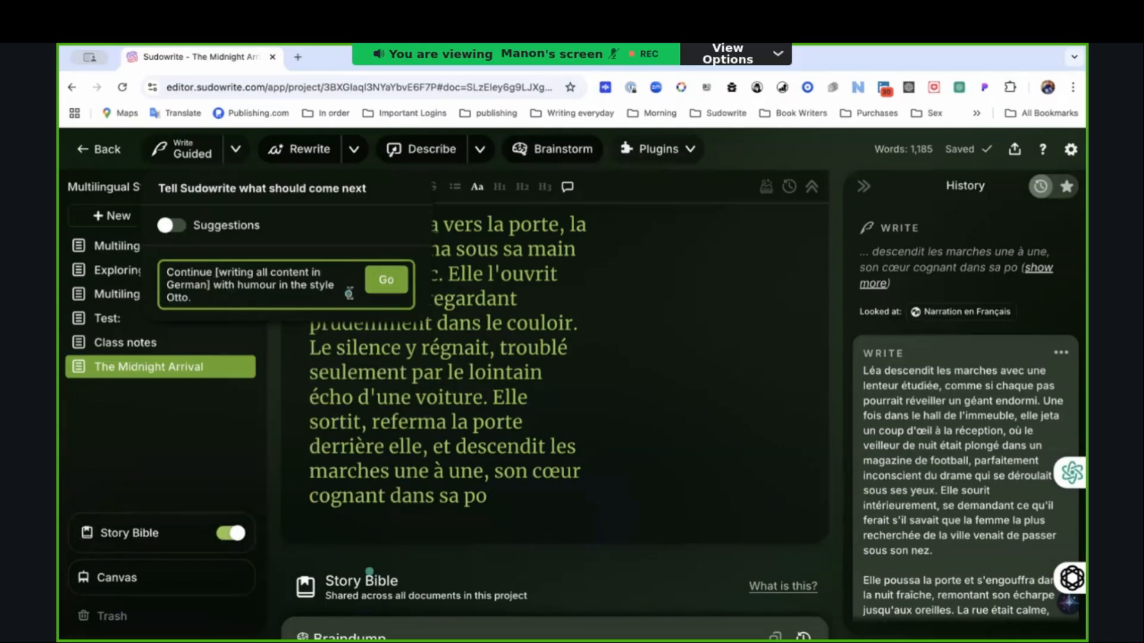
{"action": "left_click", "coordinate": [385, 286]}
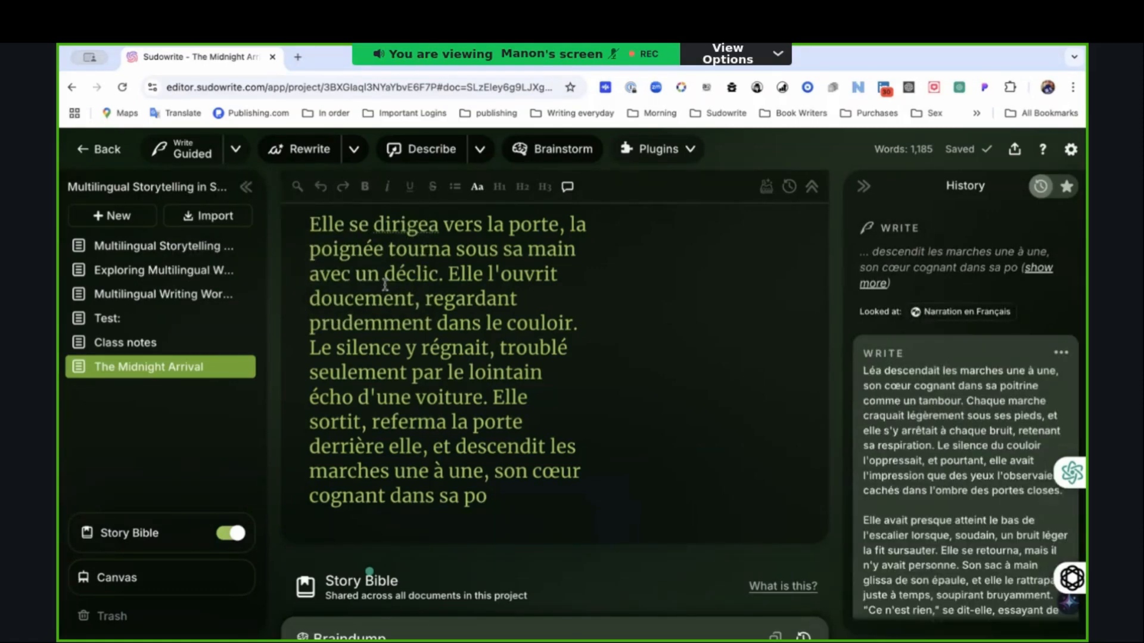
Step: Check the newly generated card, and copy the full text of the Guided prompt
{"action": "scroll", "coordinate": [905, 409], "scroll_direction": "down", "scroll_amount": 10}
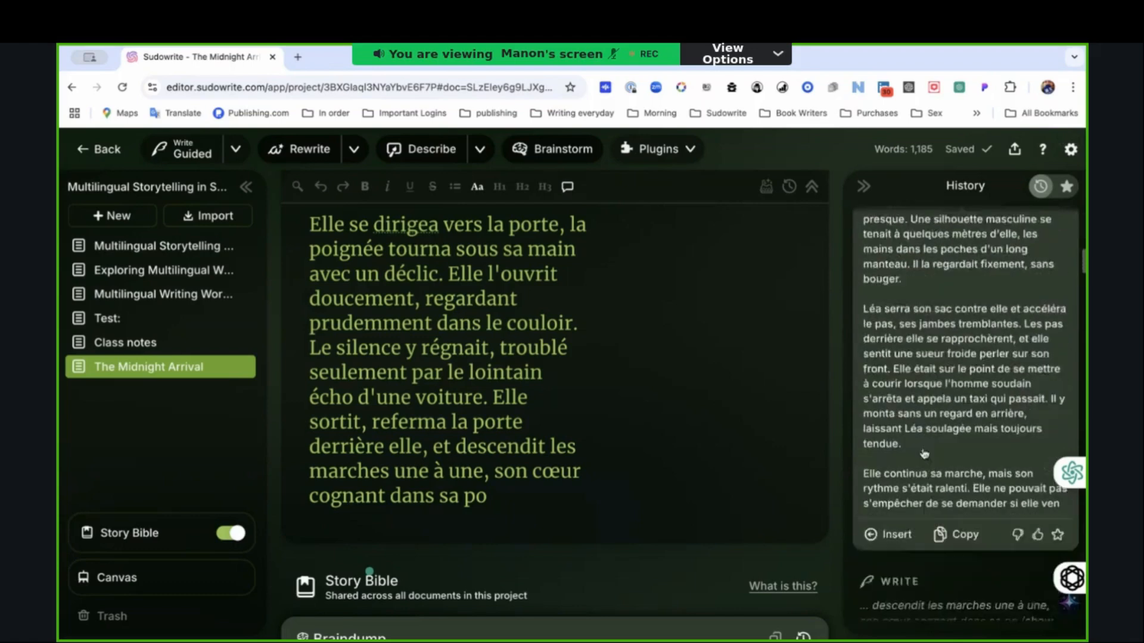
{"action": "scroll", "coordinate": [905, 444], "scroll_direction": "up", "scroll_amount": 3}
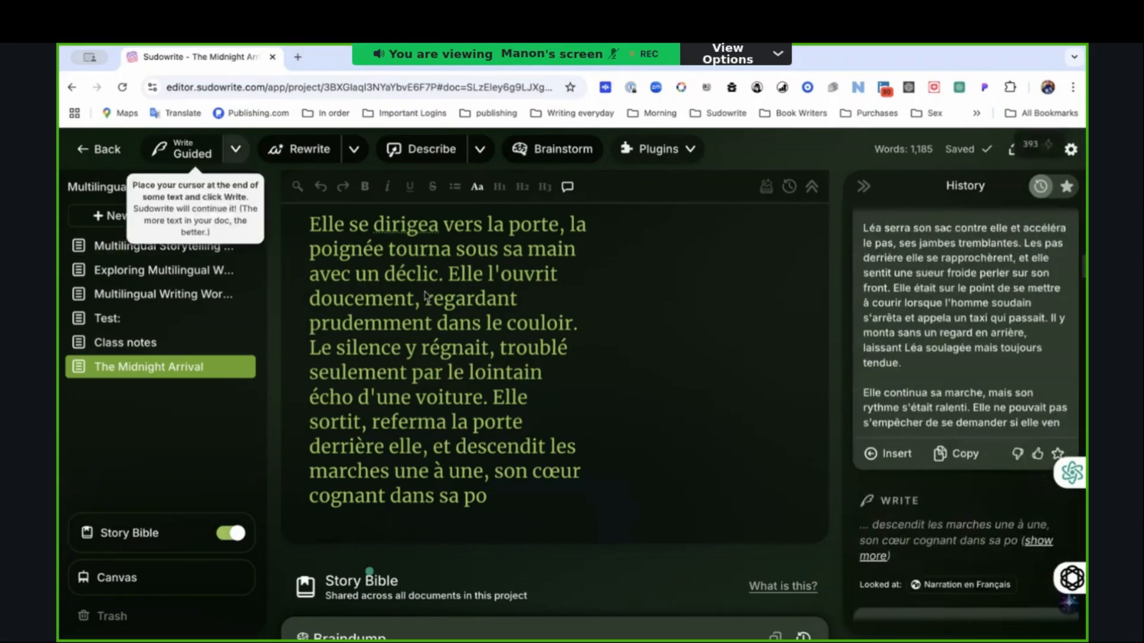
{"action": "left_click", "coordinate": [234, 155]}
{"action": "left_click", "coordinate": [238, 253]}
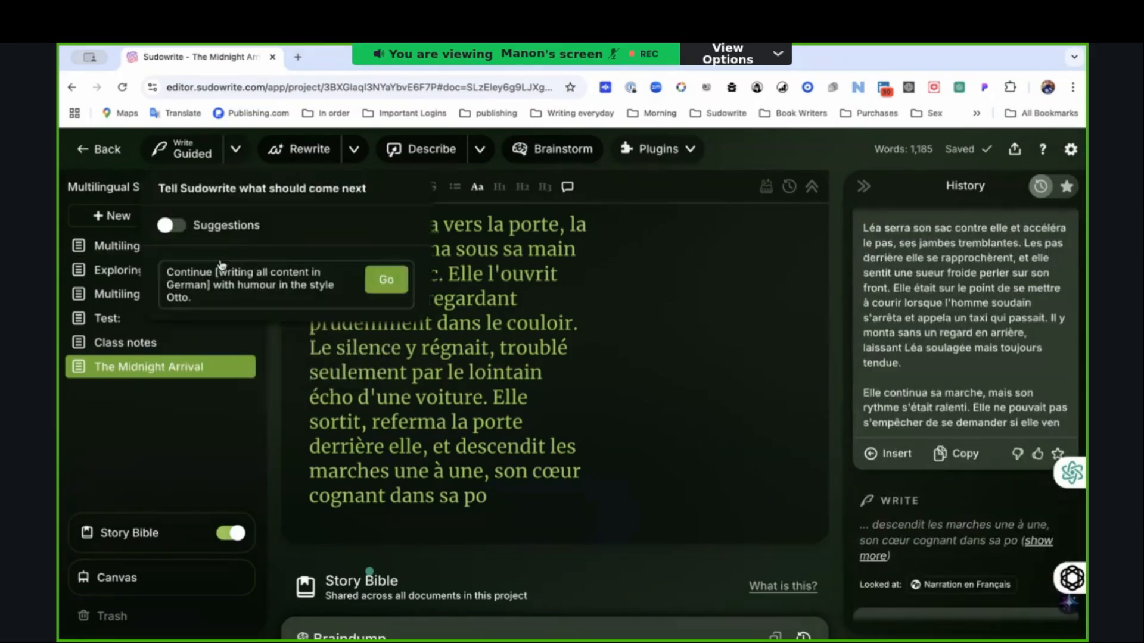
{"action": "left_click_drag", "start_coordinate": [192, 298], "coordinate": [166, 282]}
{"action": "key", "text": "ctrl+c"}
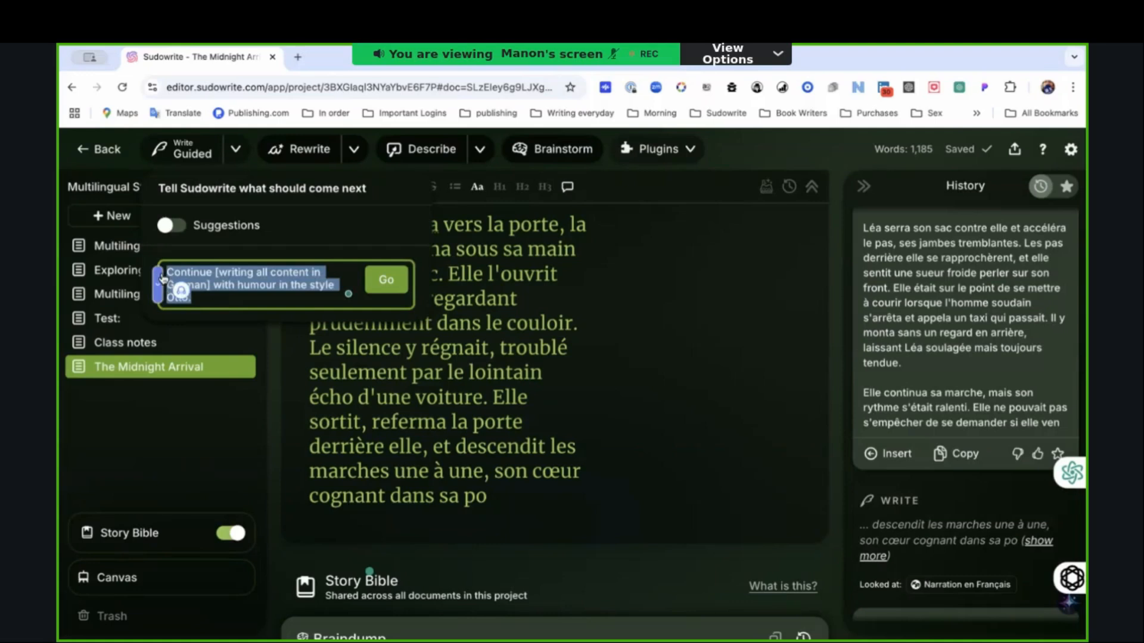
Step: Replace the Key Details in the Write settings with the copied prompt "Continue [writing all content in German] with humour in the style Otto."
{"action": "left_click", "coordinate": [235, 155]}
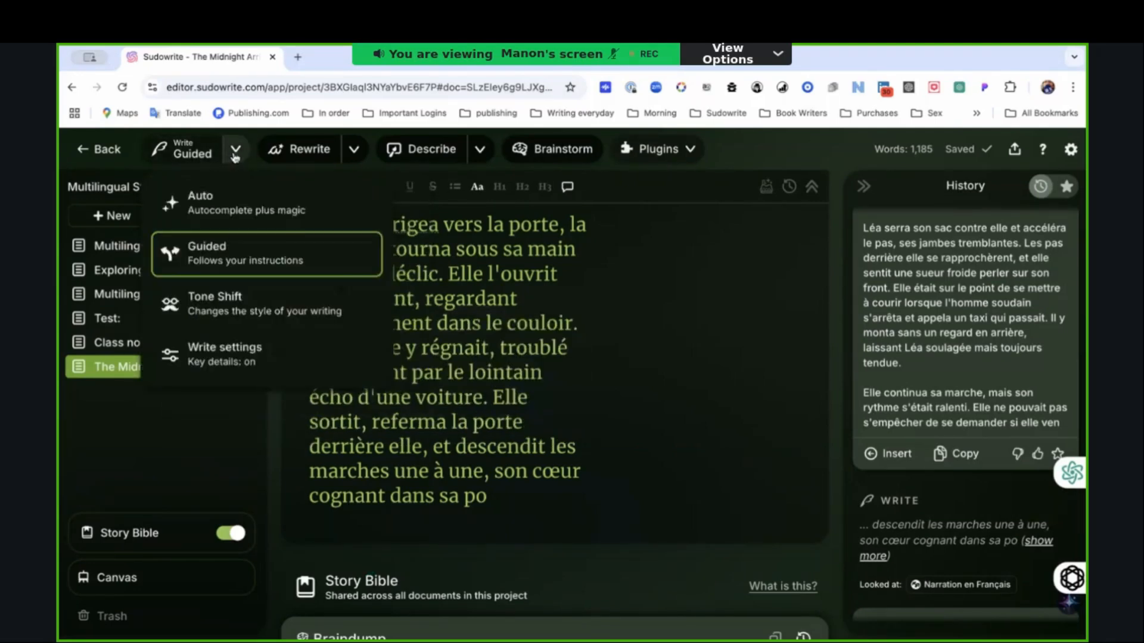
{"action": "left_click", "coordinate": [225, 351]}
{"action": "left_click", "coordinate": [235, 493]}
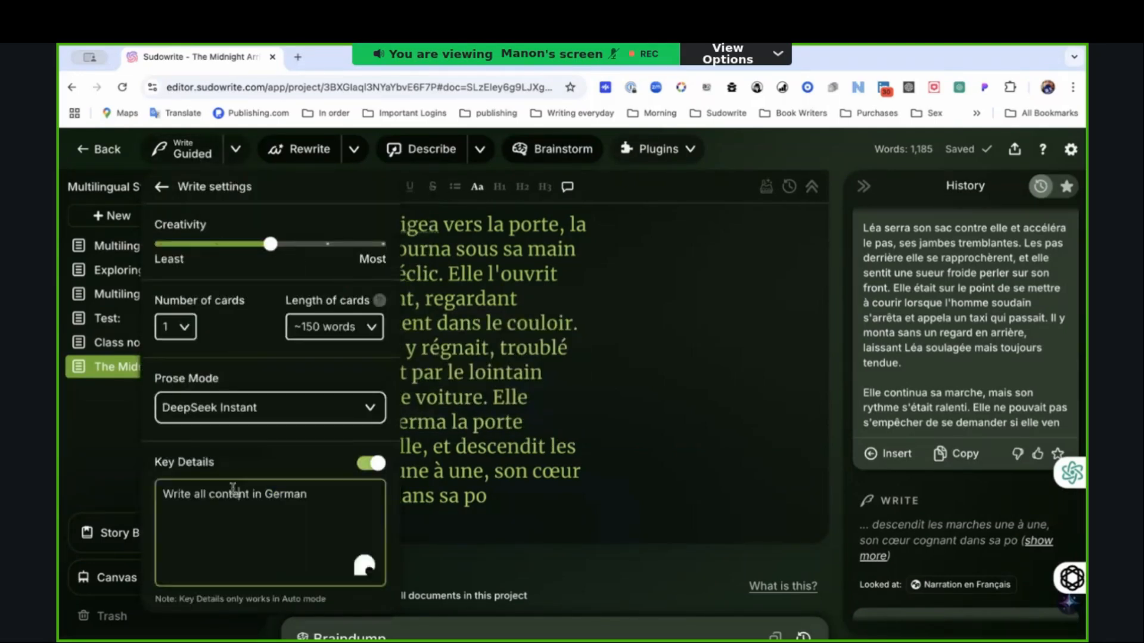
{"action": "key", "text": "ctrl+a"}
{"action": "key", "text": "ctrl+v"}
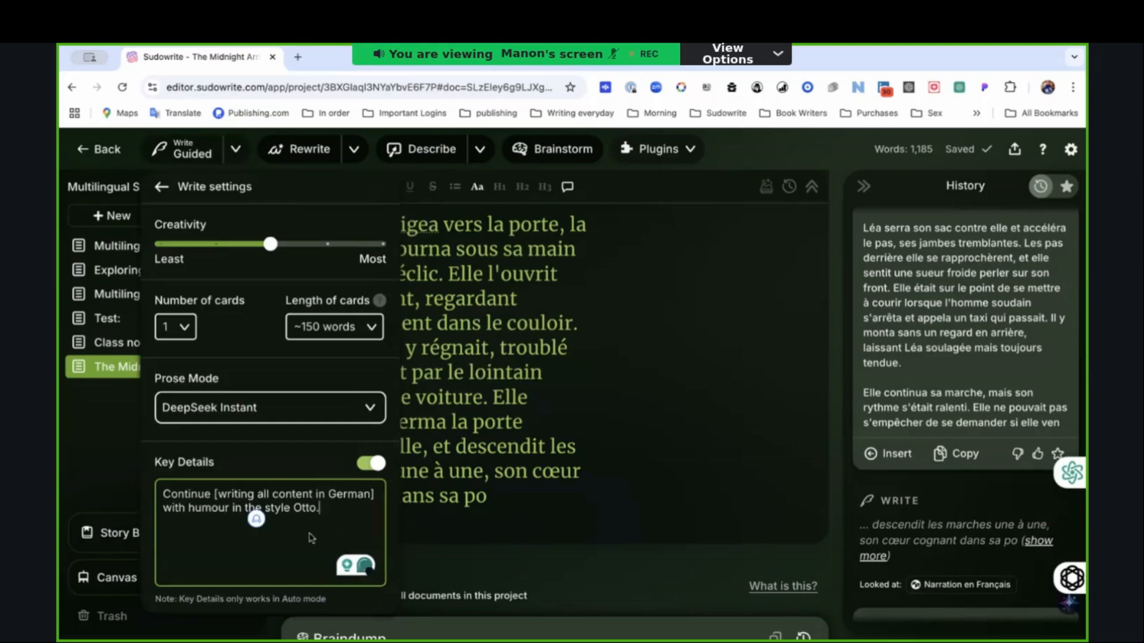
Step: Remove the word "Continue" from the start of the Key Details and close the Write settings
{"action": "left_click", "coordinate": [214, 495]}
{"action": "key", "text": "BackSpace"}
{"action": "key", "text": "BackSpace"}
{"action": "key", "text": "BackSpace"}
{"action": "key", "text": "BackSpace"}
{"action": "key", "text": "BackSpace"}
{"action": "key", "text": "BackSpace"}
{"action": "key", "text": "BackSpace"}
{"action": "key", "text": "BackSpace"}
{"action": "key", "text": "BackSpace"}
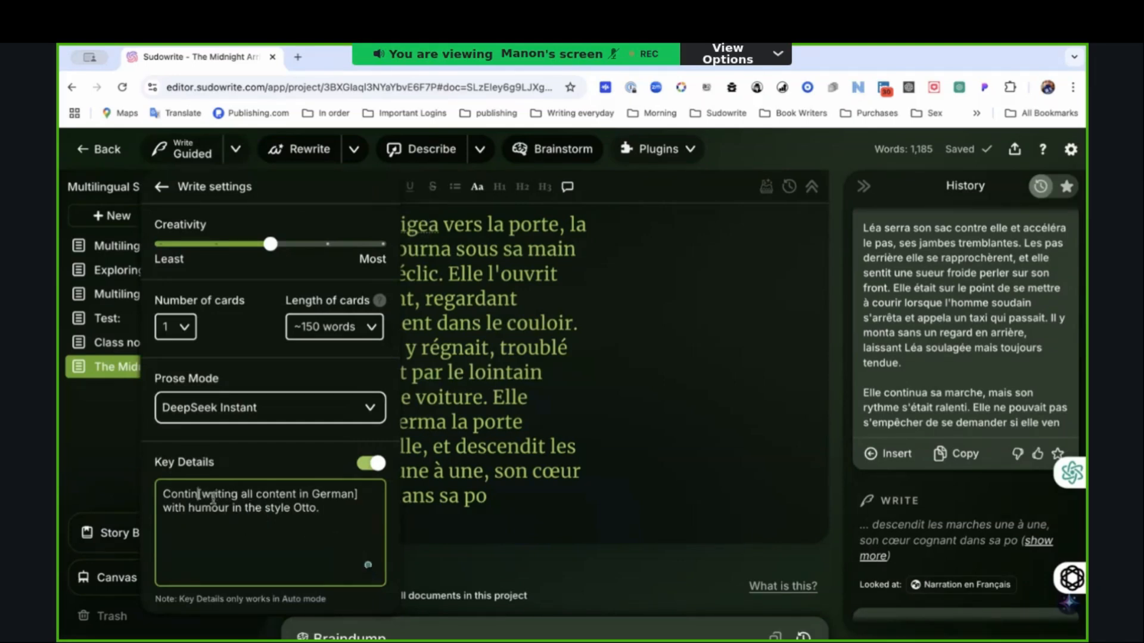
{"action": "left_click", "coordinate": [321, 517]}
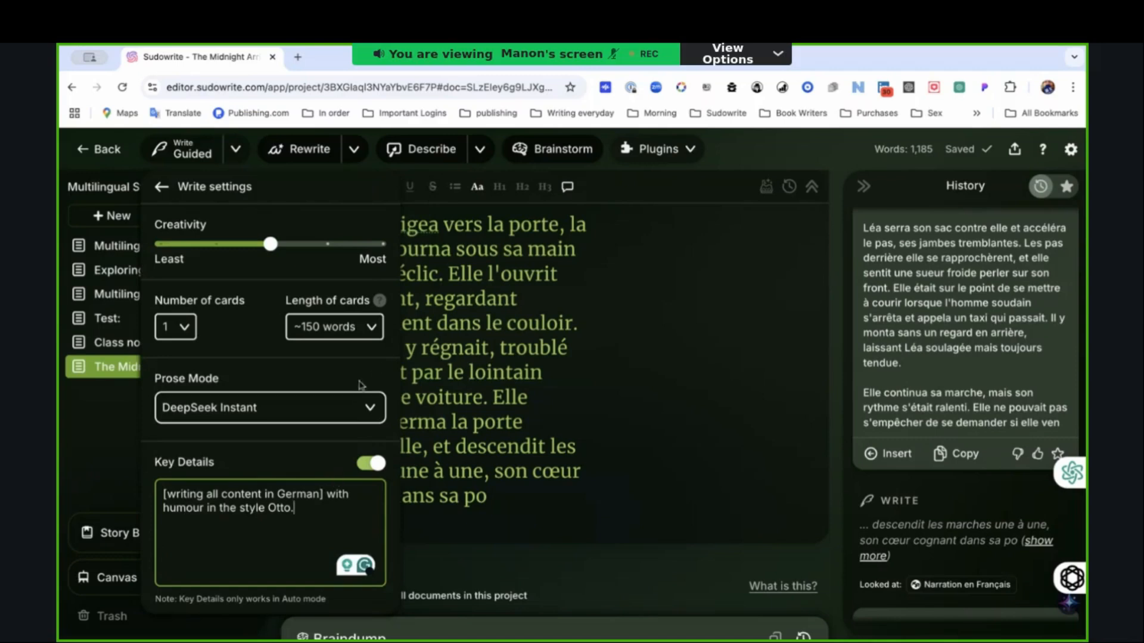
{"action": "left_click", "coordinate": [475, 458]}
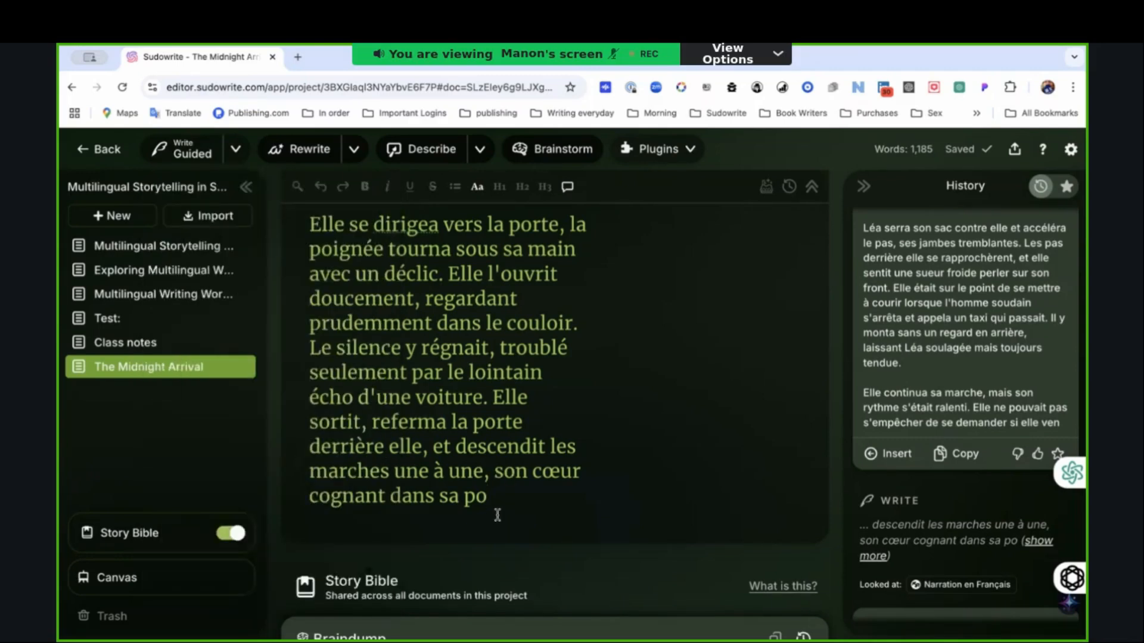
Step: Switch Write to Auto mode and generate a continuation of the French text in The Midnight Arrival
{"action": "left_click", "coordinate": [235, 149]}
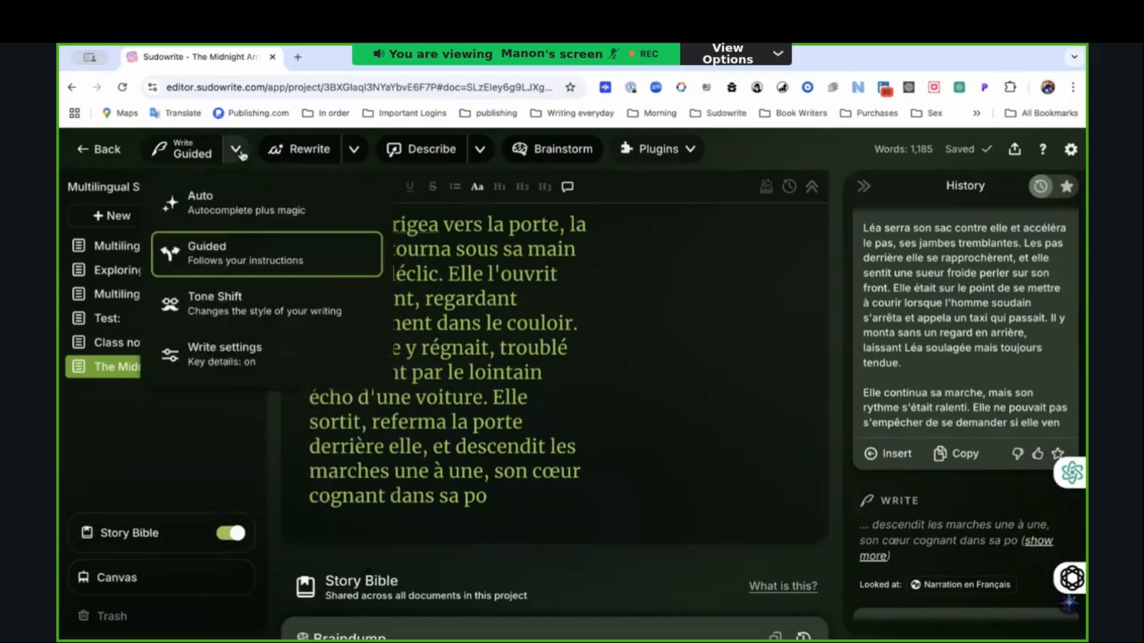
{"action": "left_click", "coordinate": [225, 211]}
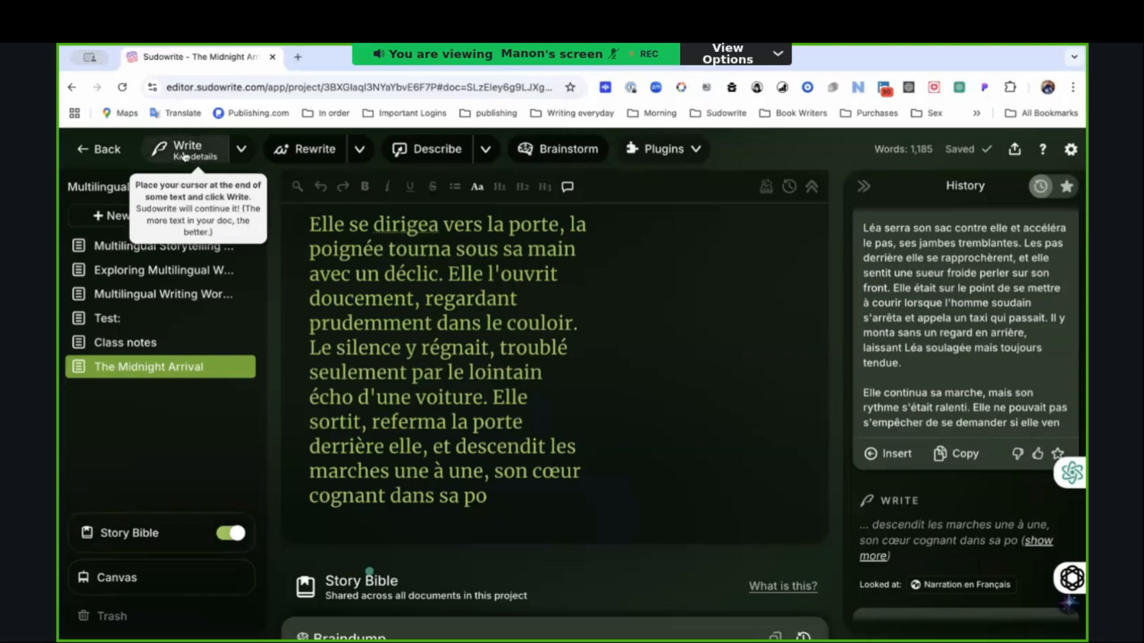
{"action": "left_click", "coordinate": [186, 152]}
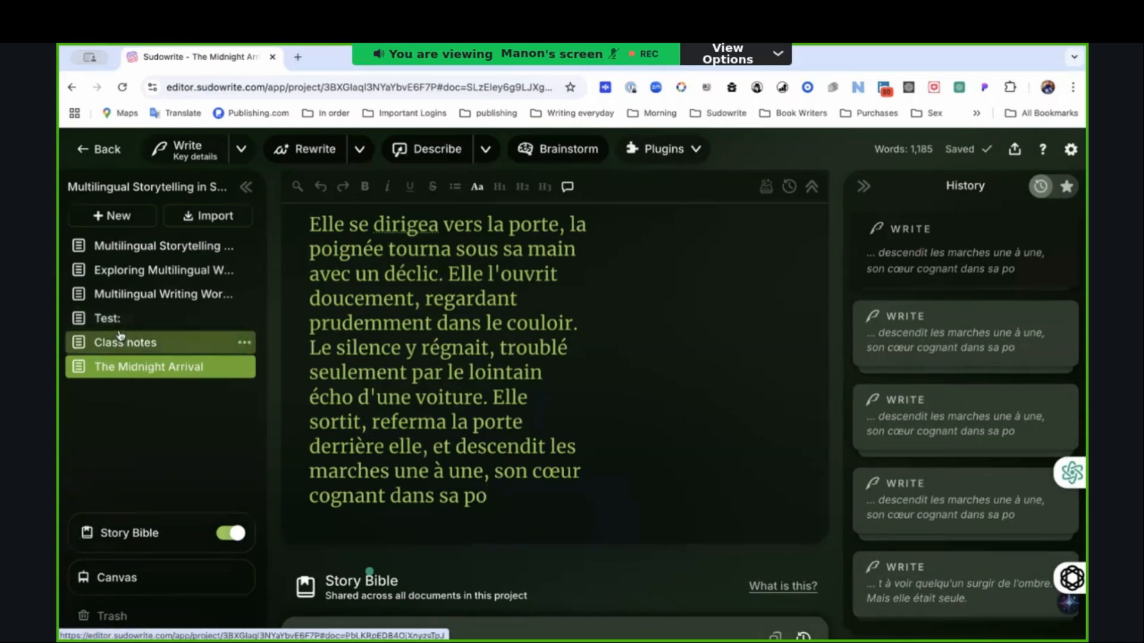
Step: Find the English passage "She arrived in town just before midnight..." in the Multilingual Storytelling document's Character Introduction section and copy it
{"action": "left_click", "coordinate": [125, 349]}
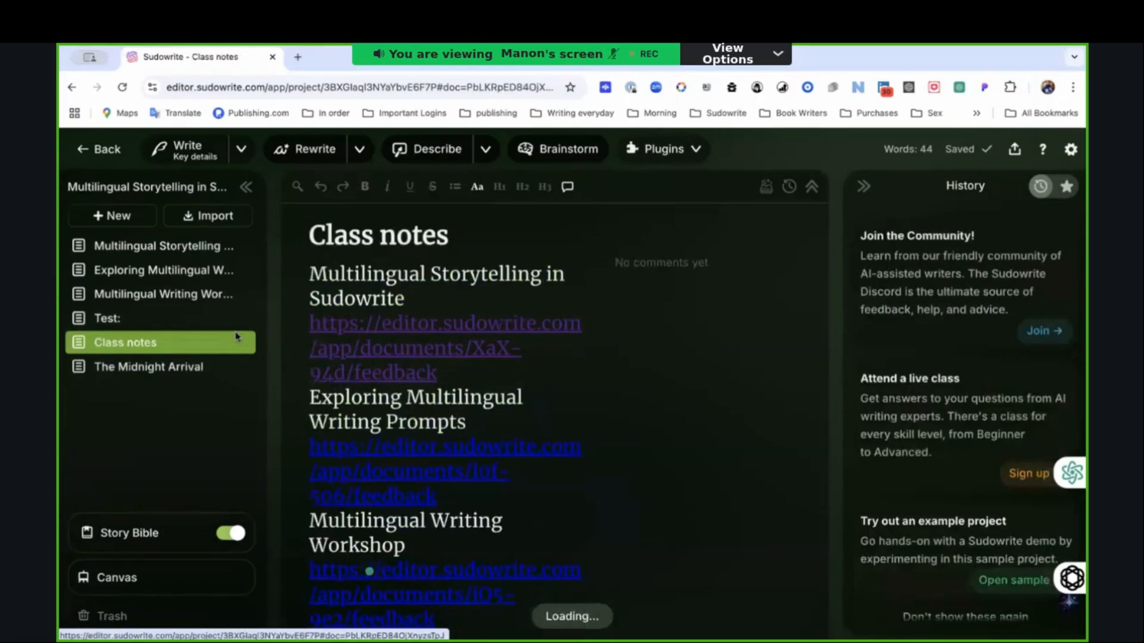
{"action": "left_click", "coordinate": [106, 322]}
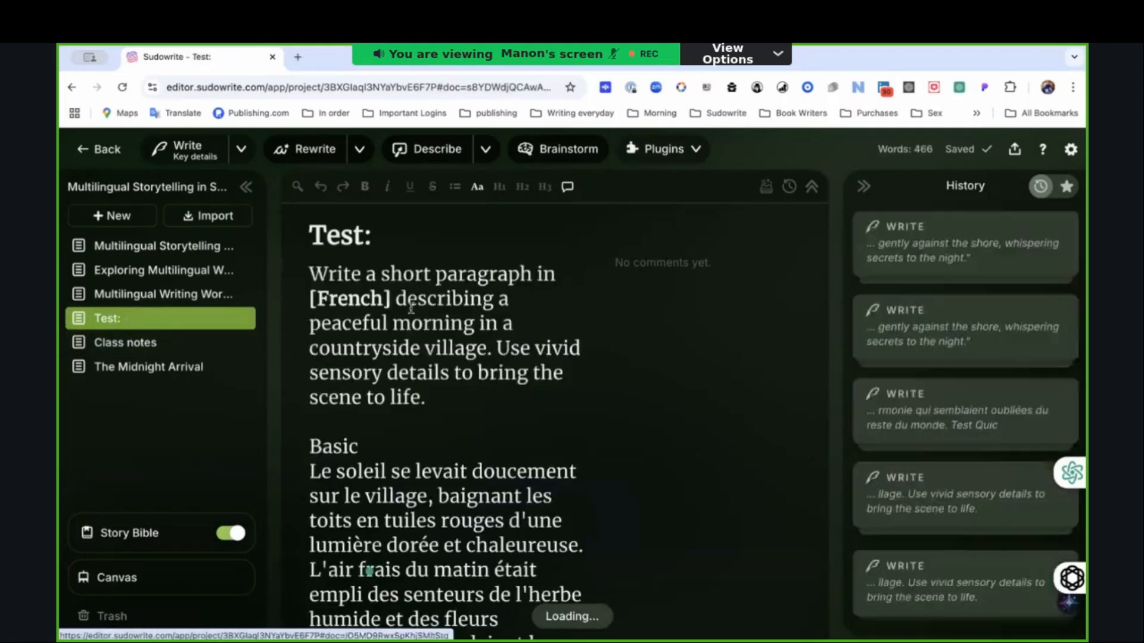
{"action": "scroll", "coordinate": [412, 309], "scroll_direction": "down", "scroll_amount": 8}
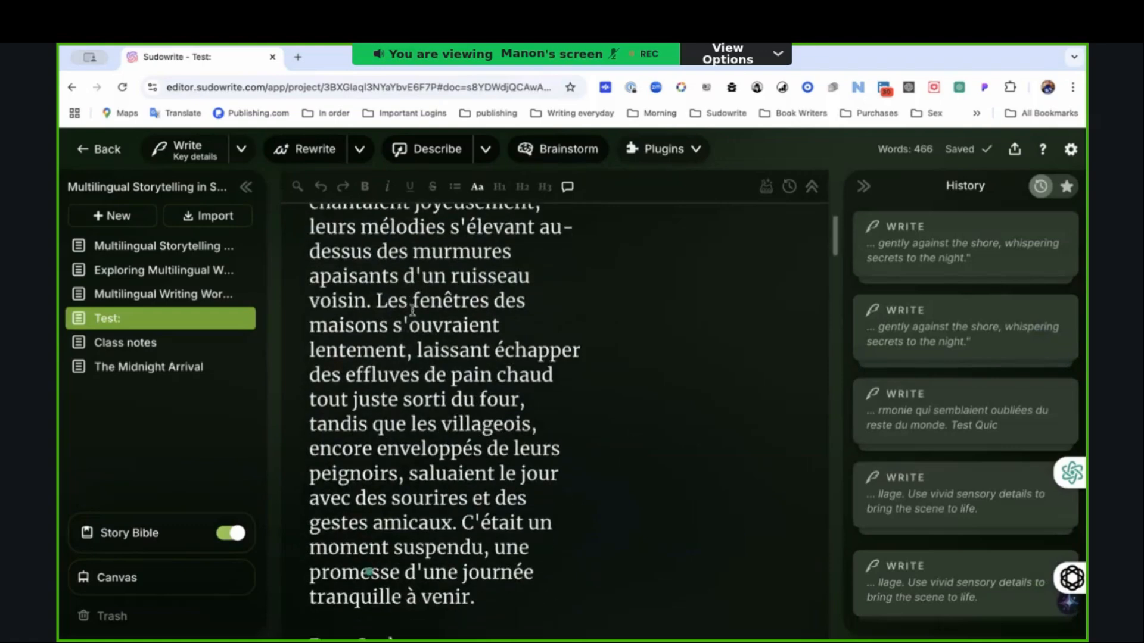
{"action": "scroll", "coordinate": [412, 310], "scroll_direction": "down", "scroll_amount": 4}
{"action": "scroll", "coordinate": [338, 271], "scroll_direction": "up", "scroll_amount": 8}
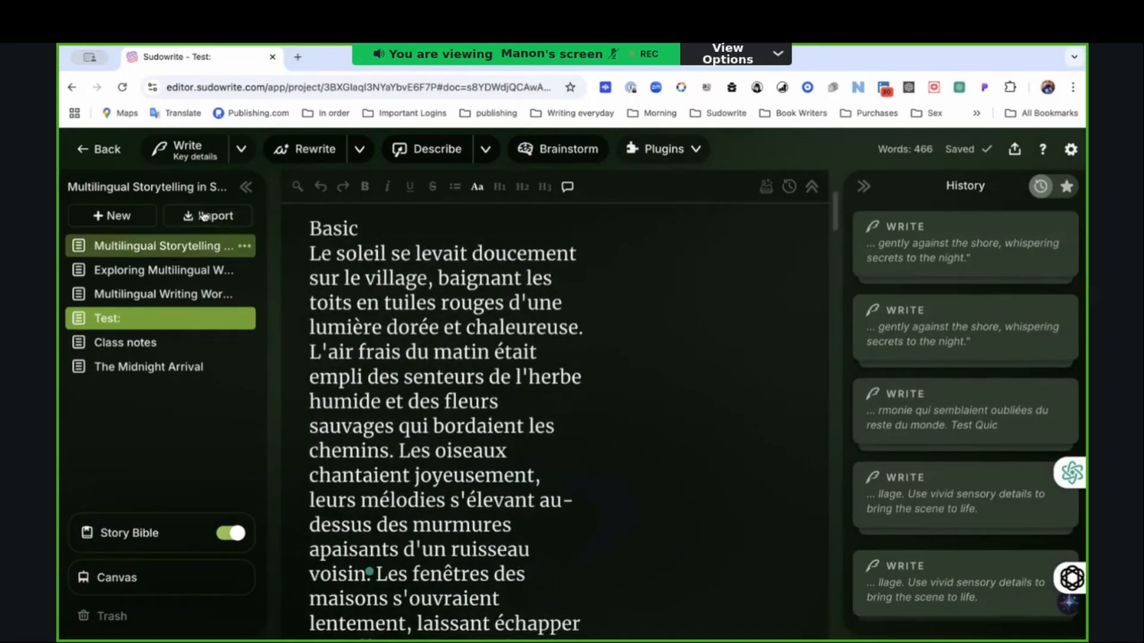
{"action": "left_click", "coordinate": [177, 252]}
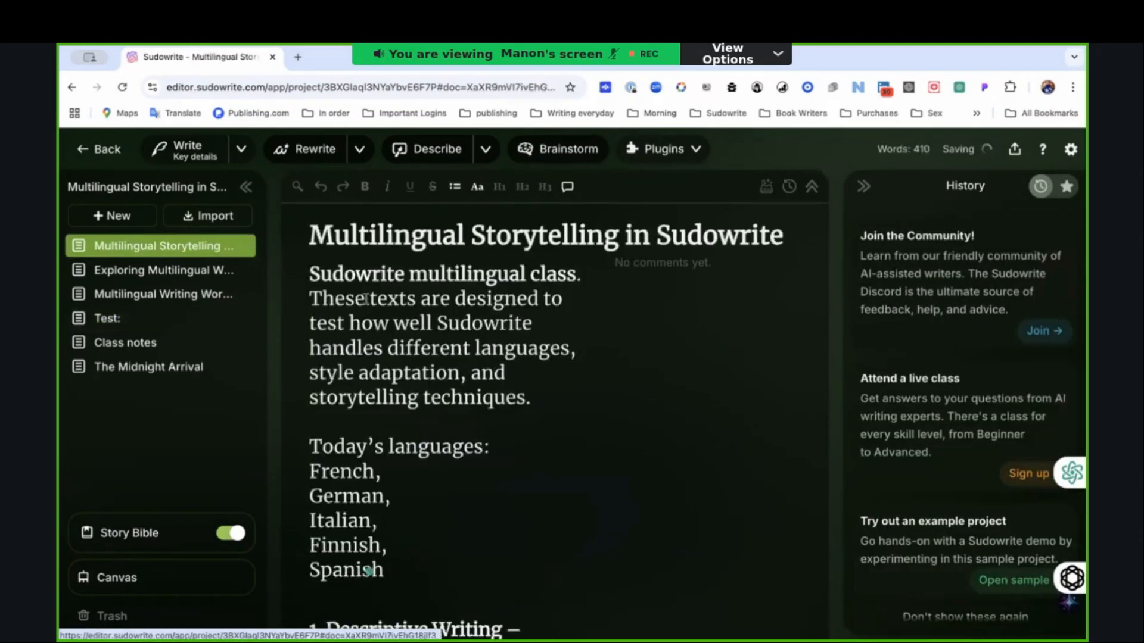
{"action": "scroll", "coordinate": [368, 301], "scroll_direction": "down", "scroll_amount": 2}
{"action": "scroll", "coordinate": [368, 301], "scroll_direction": "down", "scroll_amount": 20}
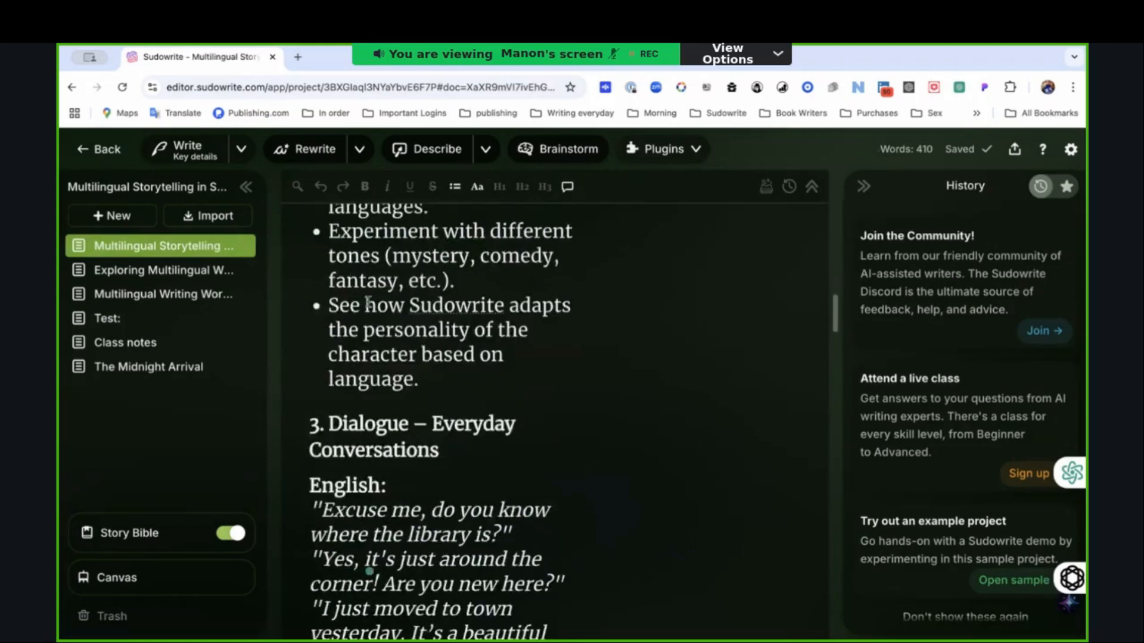
{"action": "scroll", "coordinate": [368, 301], "scroll_direction": "up", "scroll_amount": 10}
{"action": "scroll", "coordinate": [368, 303], "scroll_direction": "down", "scroll_amount": 1}
{"action": "left_click_drag", "start_coordinate": [311, 387], "coordinate": [490, 583]}
{"action": "key", "text": "ctrl+c"}
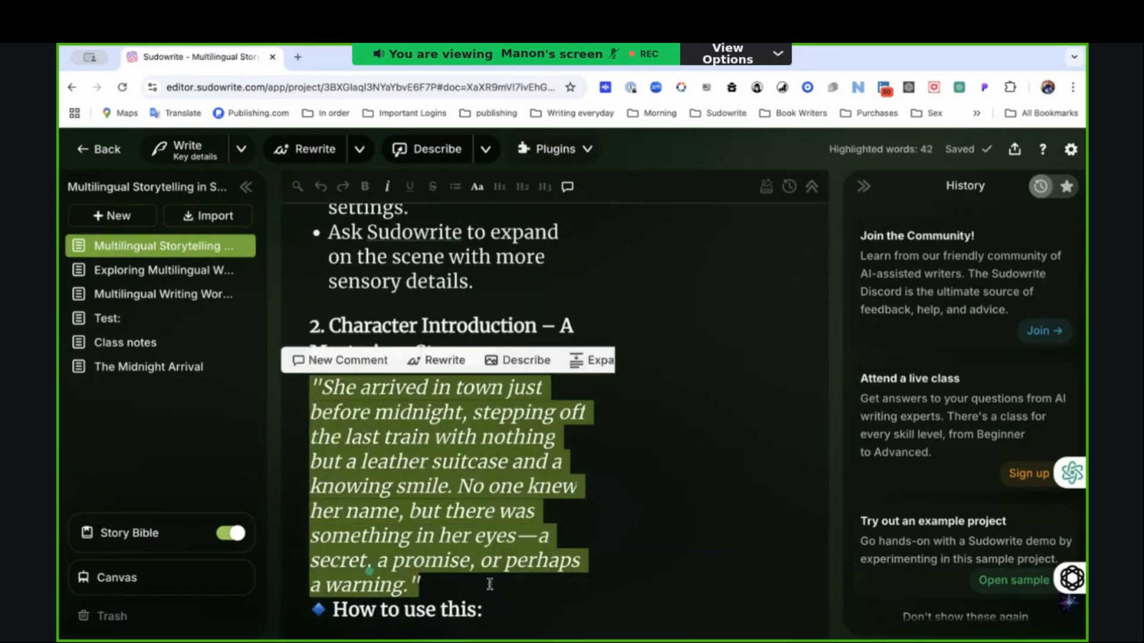
Step: Create a blank document and paste the copied English passage into it
{"action": "left_click", "coordinate": [122, 219]}
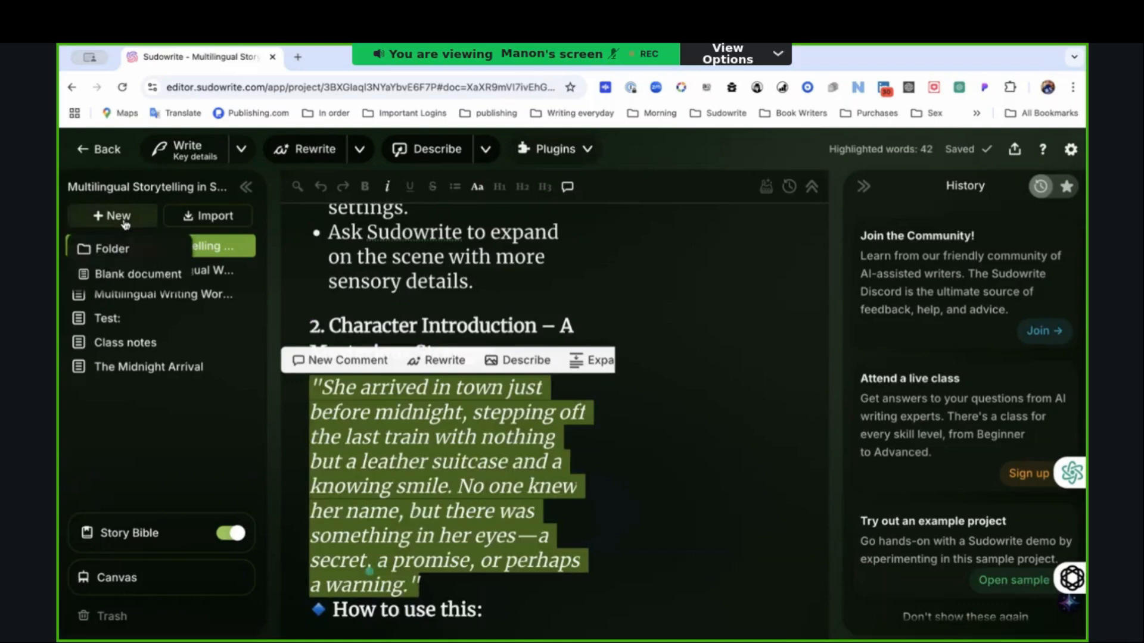
{"action": "left_click", "coordinate": [131, 279]}
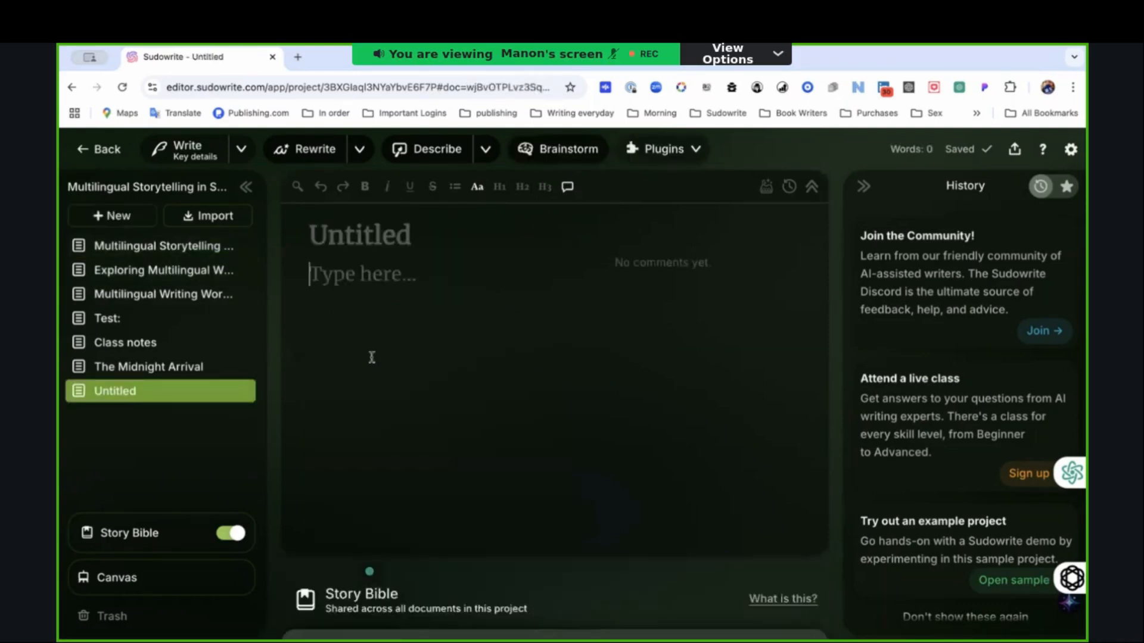
{"action": "key", "text": "ctrl+v"}
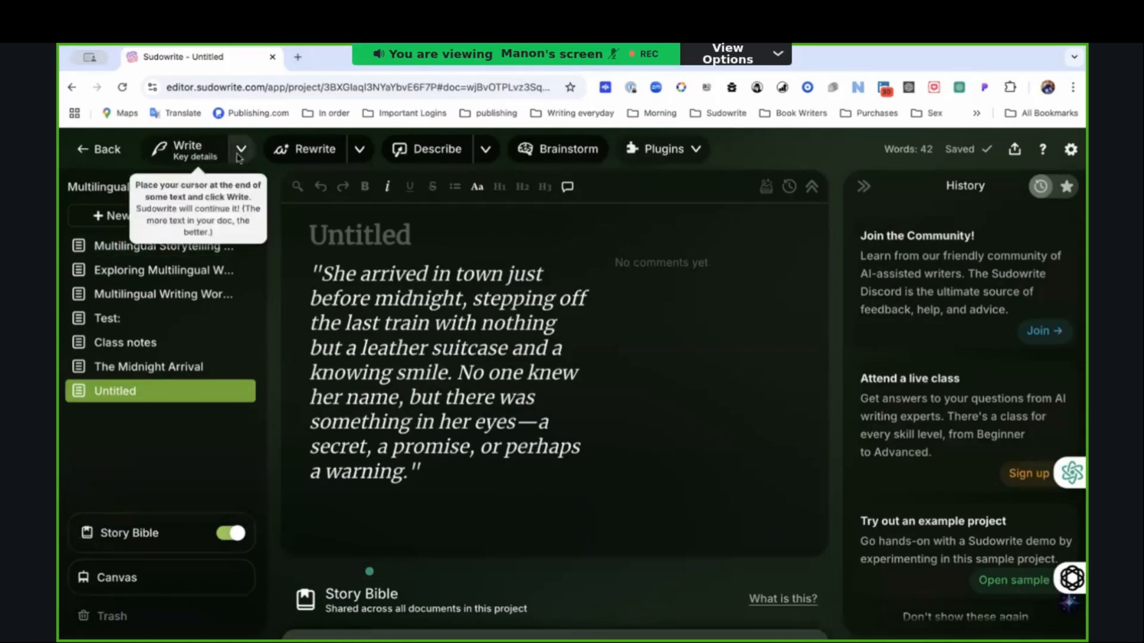
Step: Copy the Key Details instruction from the Write settings and paste it above the English passage in the new document
{"action": "left_click", "coordinate": [226, 362]}
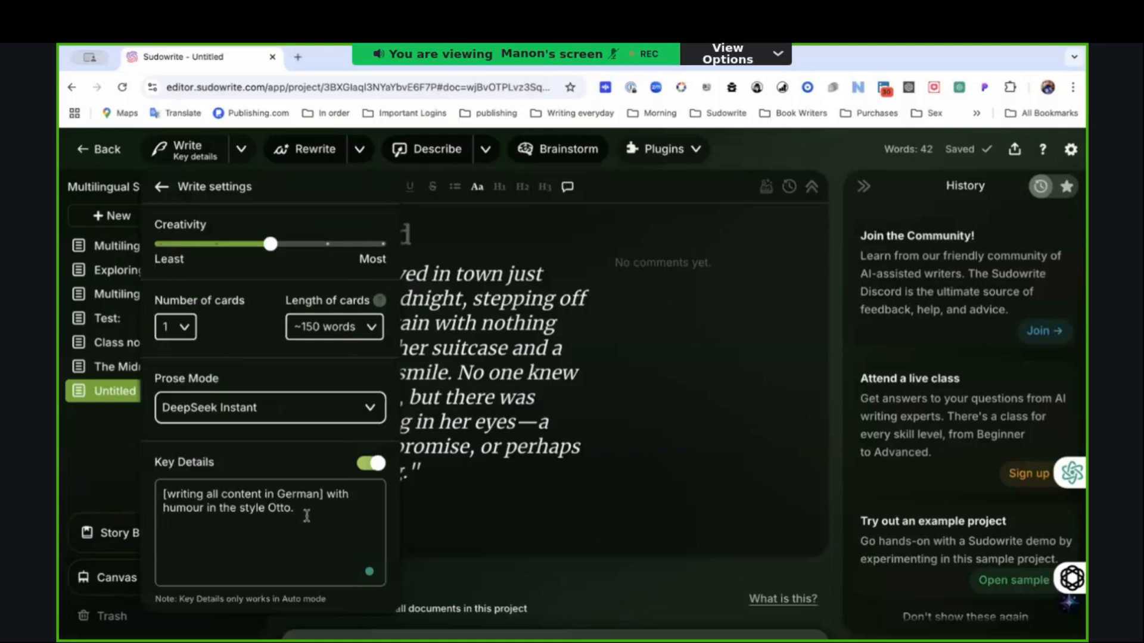
{"action": "left_click_drag", "start_coordinate": [299, 515], "coordinate": [161, 494]}
{"action": "key", "text": "ctrl+c"}
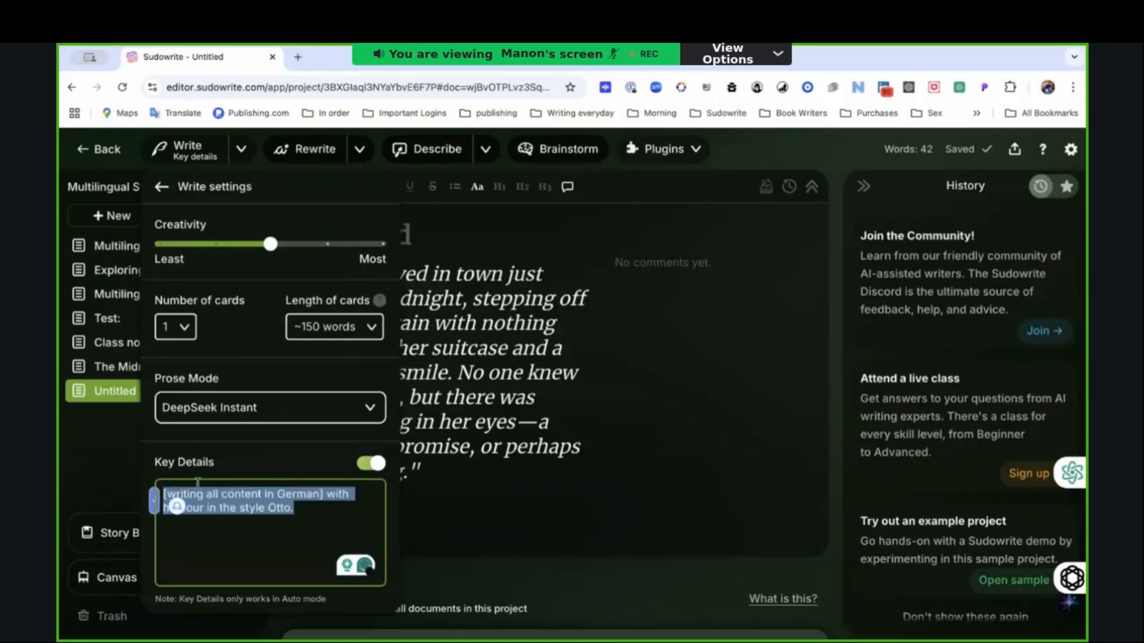
{"action": "left_click", "coordinate": [497, 420]}
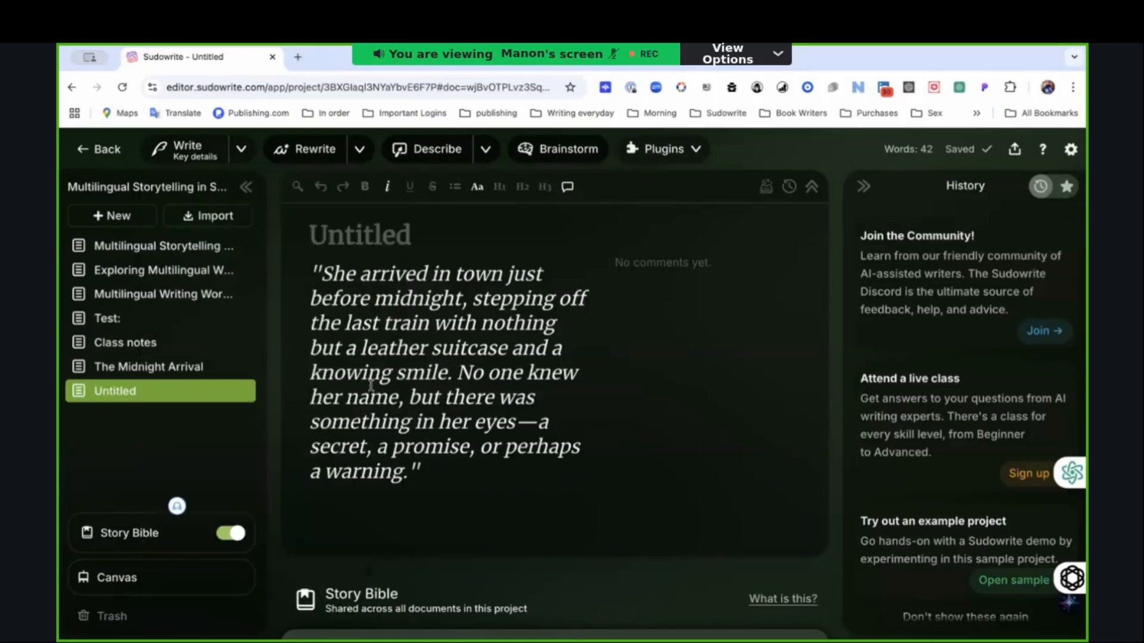
{"action": "left_click", "coordinate": [315, 283]}
{"action": "key", "text": "ctrl+v"}
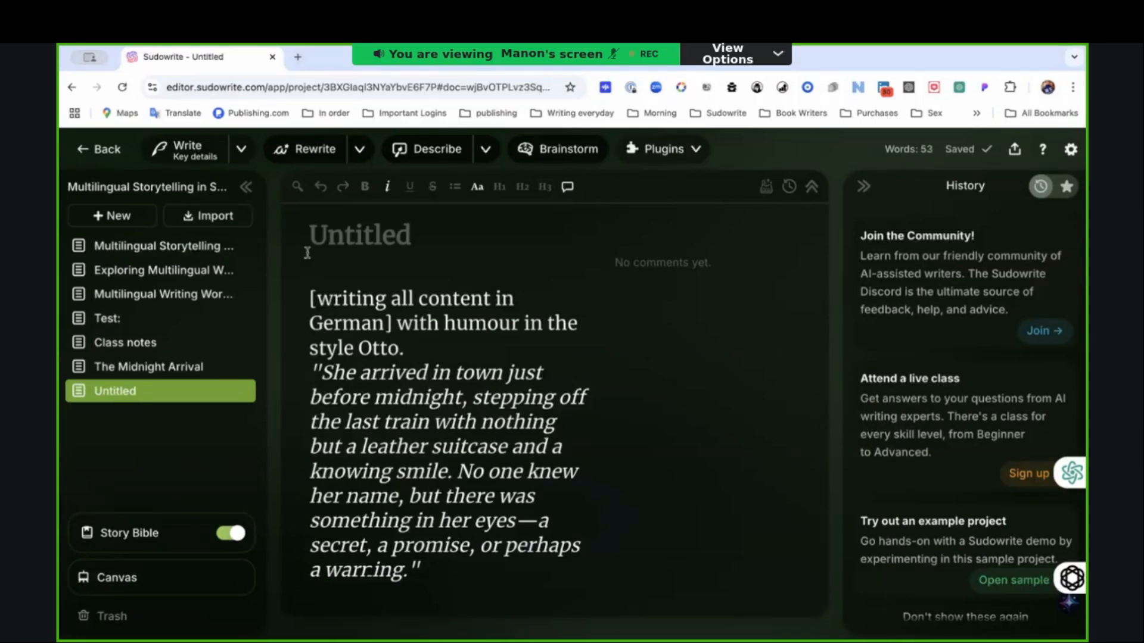
Step: Select the instruction together with the English passage, generate a continuation with Write, and check the resulting card
{"action": "left_click_drag", "start_coordinate": [309, 287], "coordinate": [439, 582]}
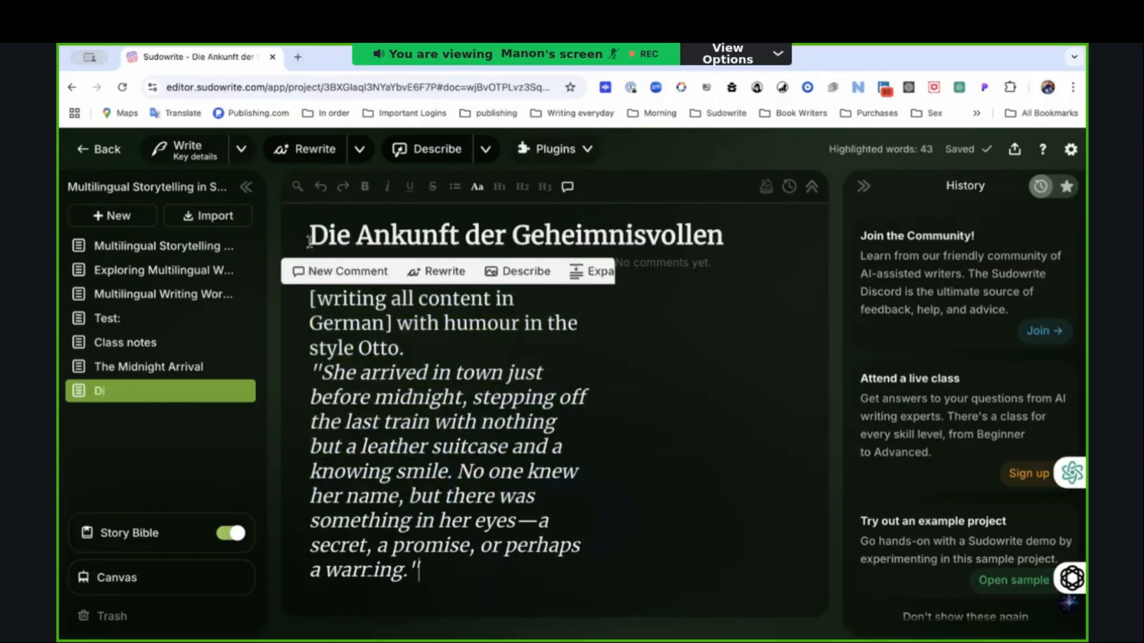
{"action": "left_click", "coordinate": [213, 157]}
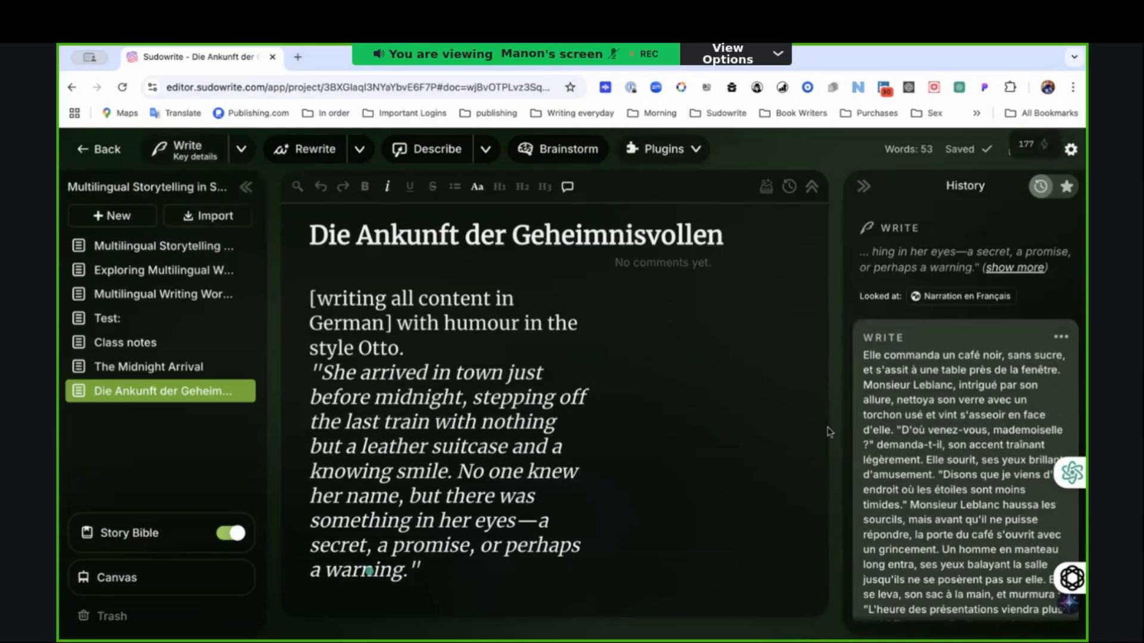
{"action": "scroll", "coordinate": [907, 431], "scroll_direction": "down", "scroll_amount": 2}
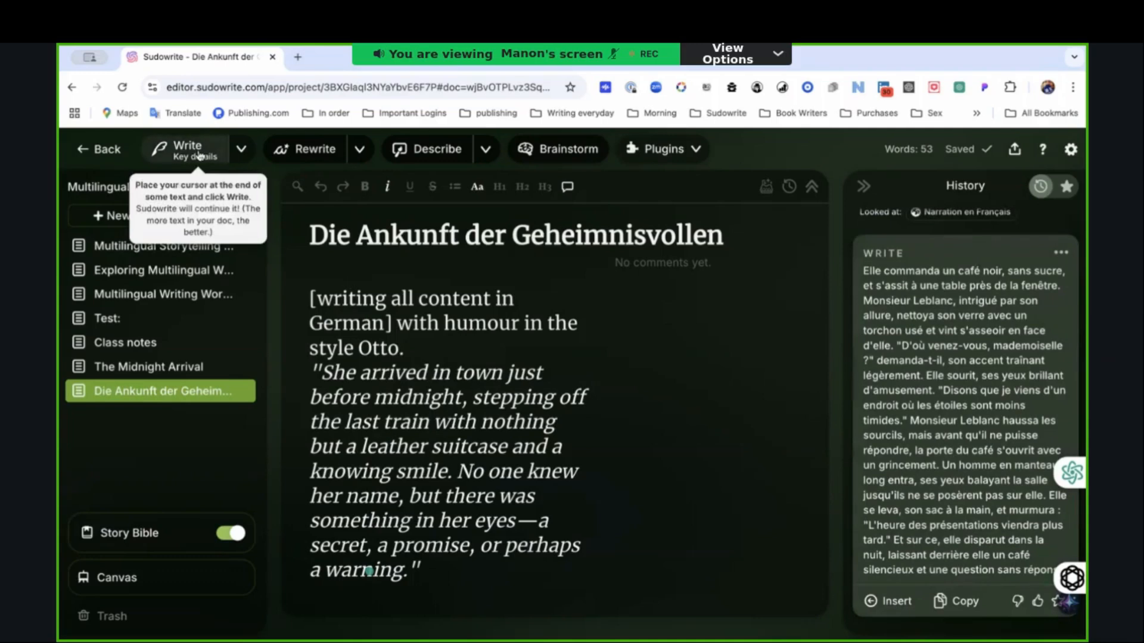
Step: Shorten the Key Details in the Write settings to "[writing all content in German] with humour."
{"action": "left_click", "coordinate": [238, 154]}
{"action": "left_click", "coordinate": [228, 356]}
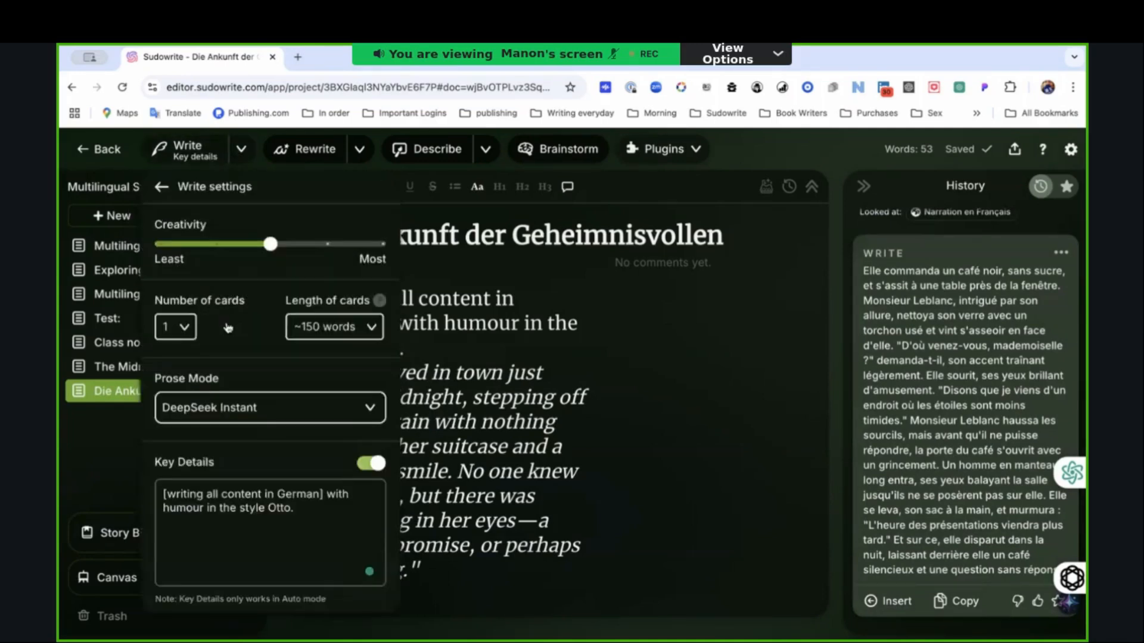
{"action": "left_click", "coordinate": [290, 515]}
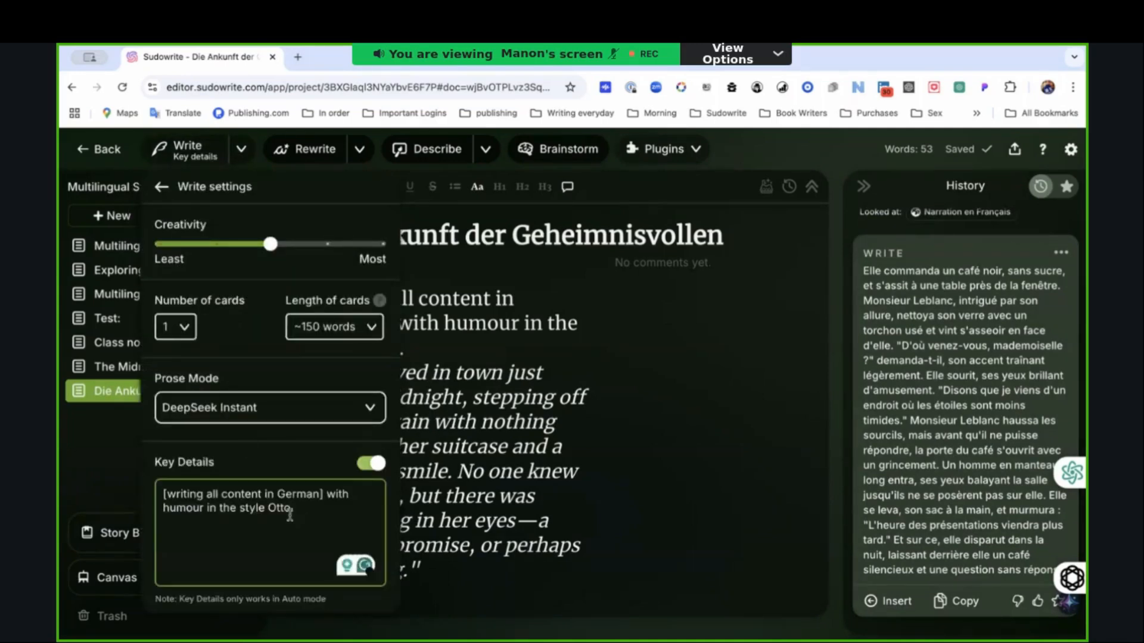
{"action": "key", "text": "BackSpace"}
{"action": "key", "text": "BackSpace"}
{"action": "key", "text": "BackSpace"}
{"action": "key", "text": "BackSpace"}
{"action": "key", "text": "BackSpace"}
{"action": "key", "text": "BackSpace"}
{"action": "key", "text": "BackSpace"}
{"action": "key", "text": "BackSpace"}
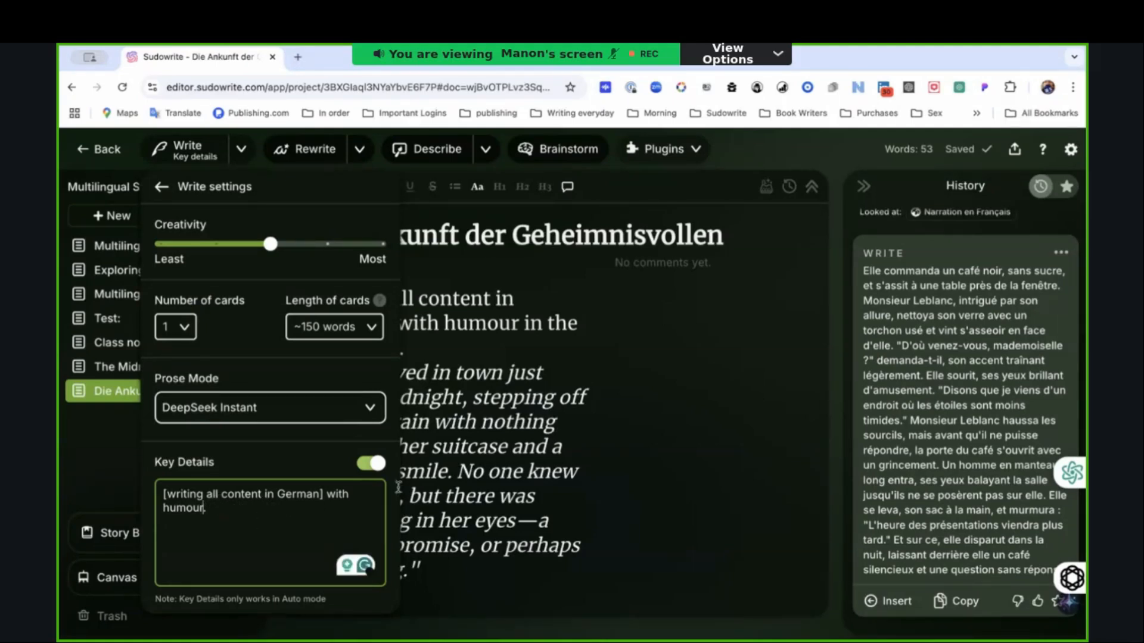
{"action": "left_click", "coordinate": [475, 424]}
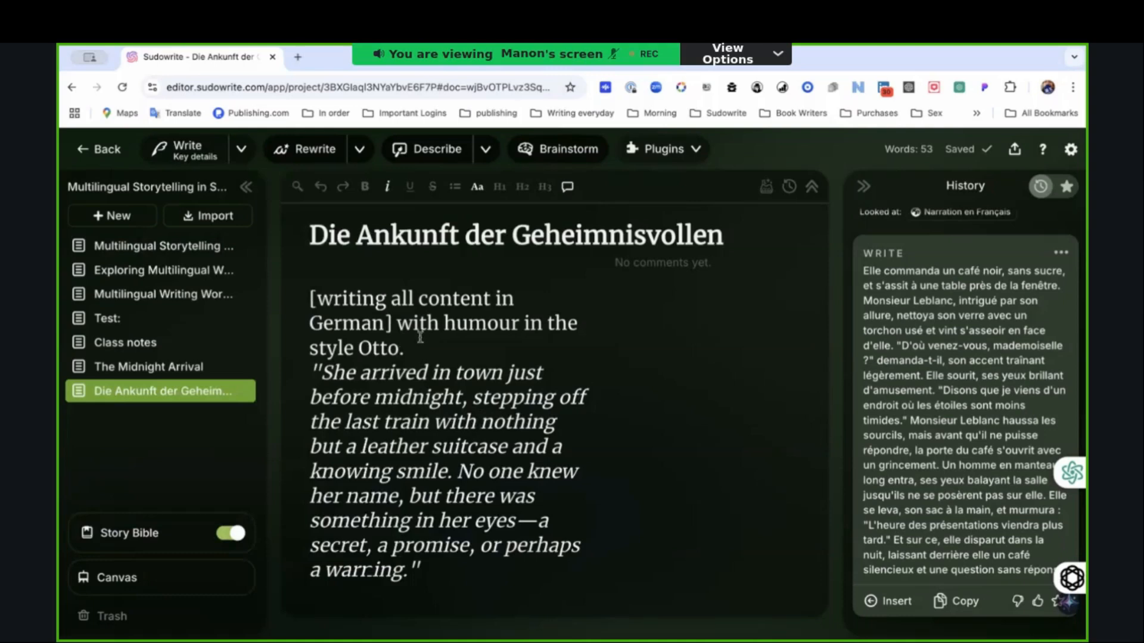
Step: Delete "in the style Otto" from the document's instruction line and generate a new continuation from the whole selected text
{"action": "left_click_drag", "start_coordinate": [520, 324], "coordinate": [388, 351]}
{"action": "key", "text": "BackSpace"}
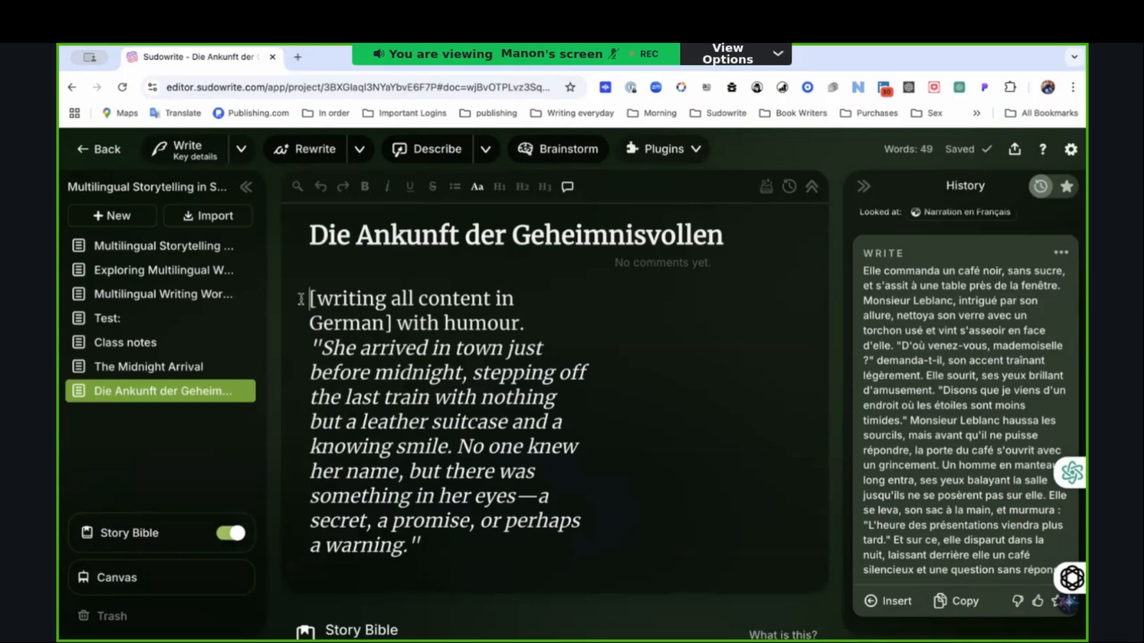
{"action": "left_click_drag", "start_coordinate": [393, 521], "coordinate": [308, 291]}
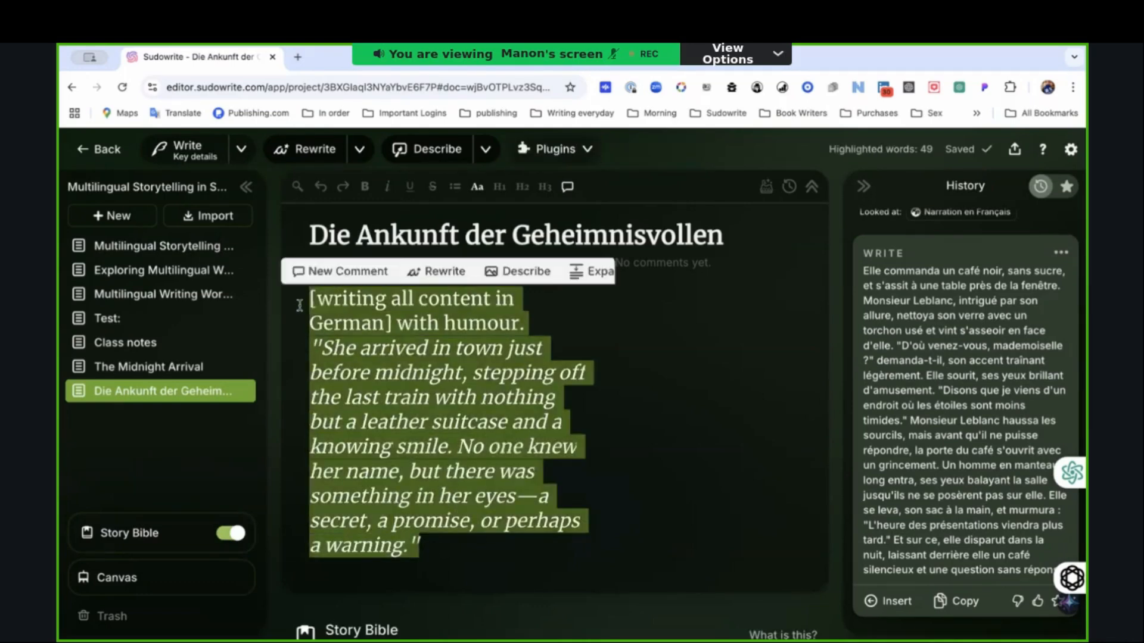
{"action": "left_click", "coordinate": [195, 157]}
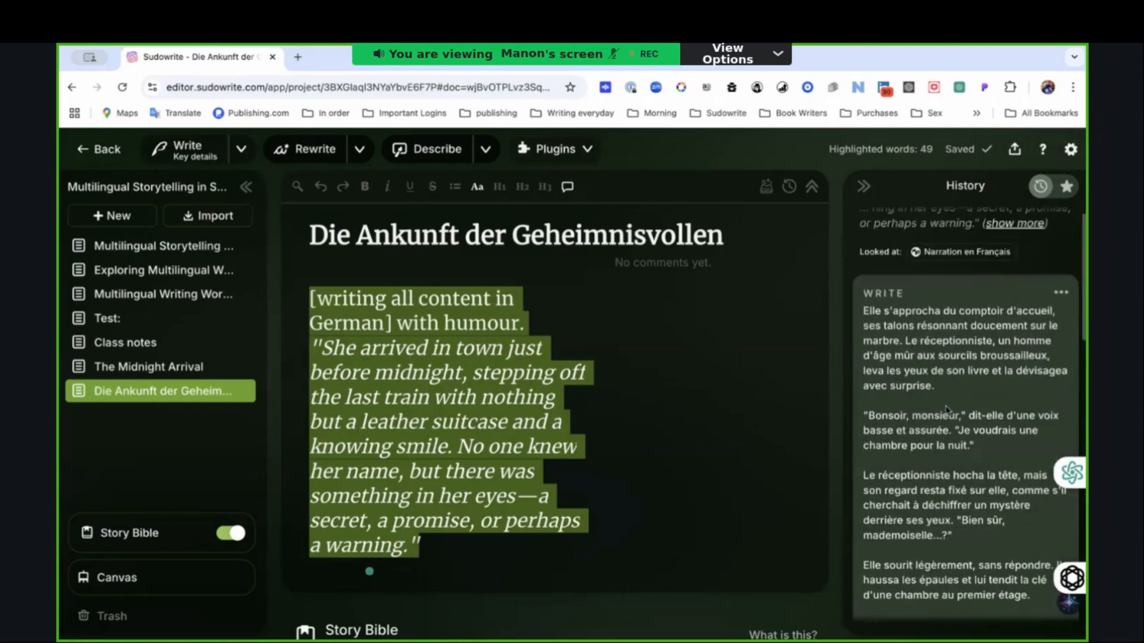
Step: Enclose the document's whole instruction in an outer pair of square brackets, giving "[[writing all content in German] with humour.]"
{"action": "left_click", "coordinate": [583, 352]}
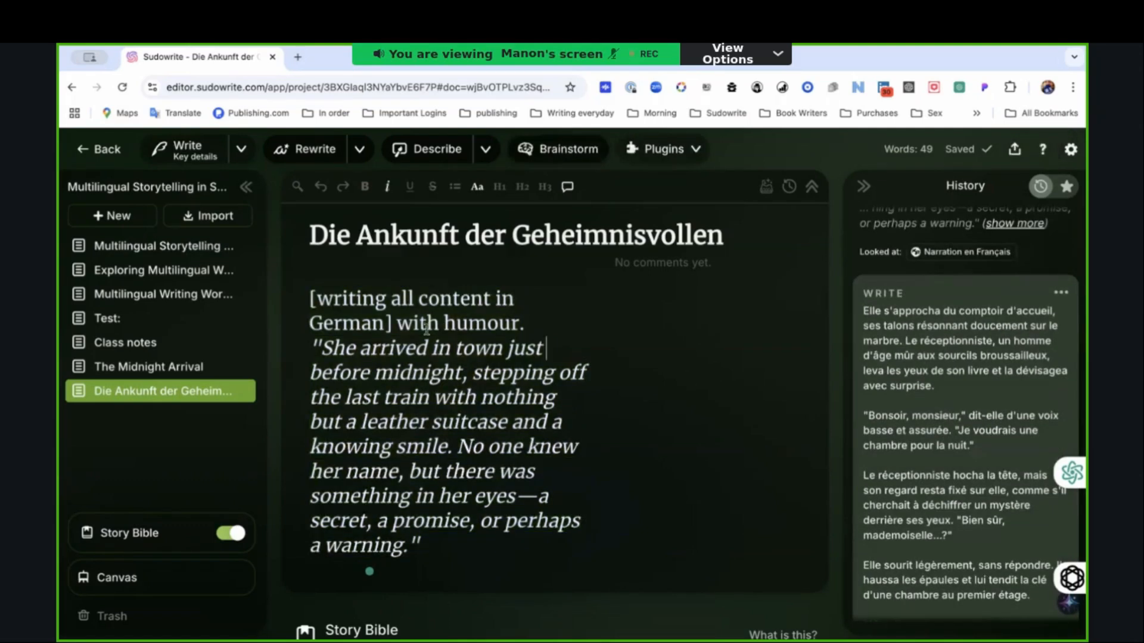
{"action": "left_click", "coordinate": [523, 330]}
{"action": "type", "text": "]]"}
{"action": "left_click", "coordinate": [307, 298]}
{"action": "type", "text": "["}
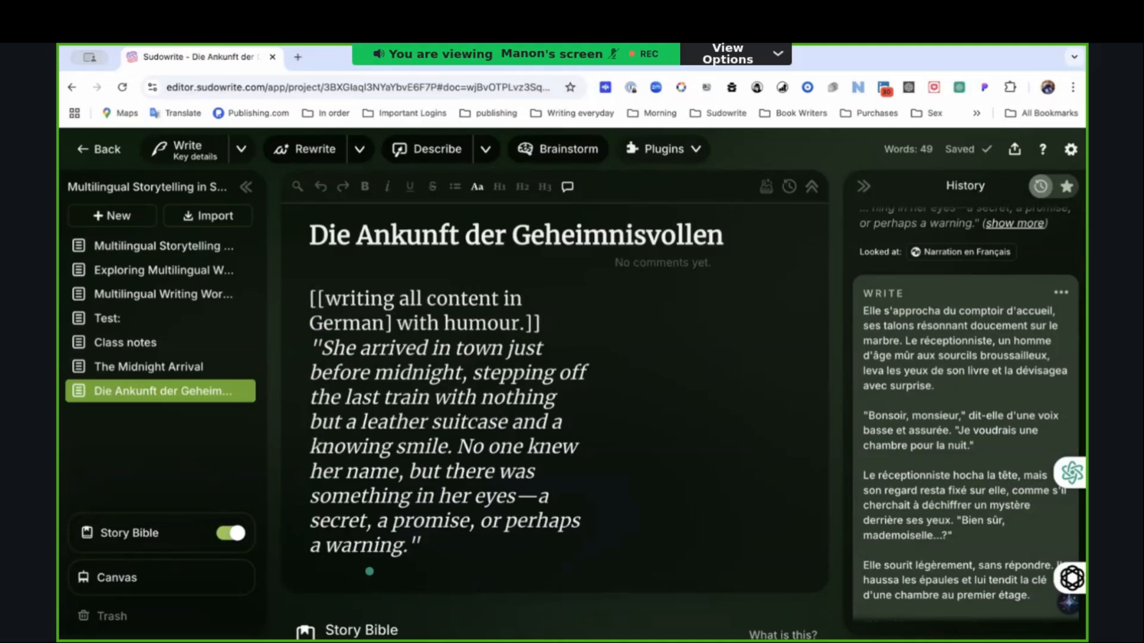
{"action": "key", "text": "BackSpace"}
Step: Switch the Write prose mode to Basic and generate a new continuation of the German document
{"action": "left_click", "coordinate": [241, 152]}
{"action": "left_click", "coordinate": [231, 364]}
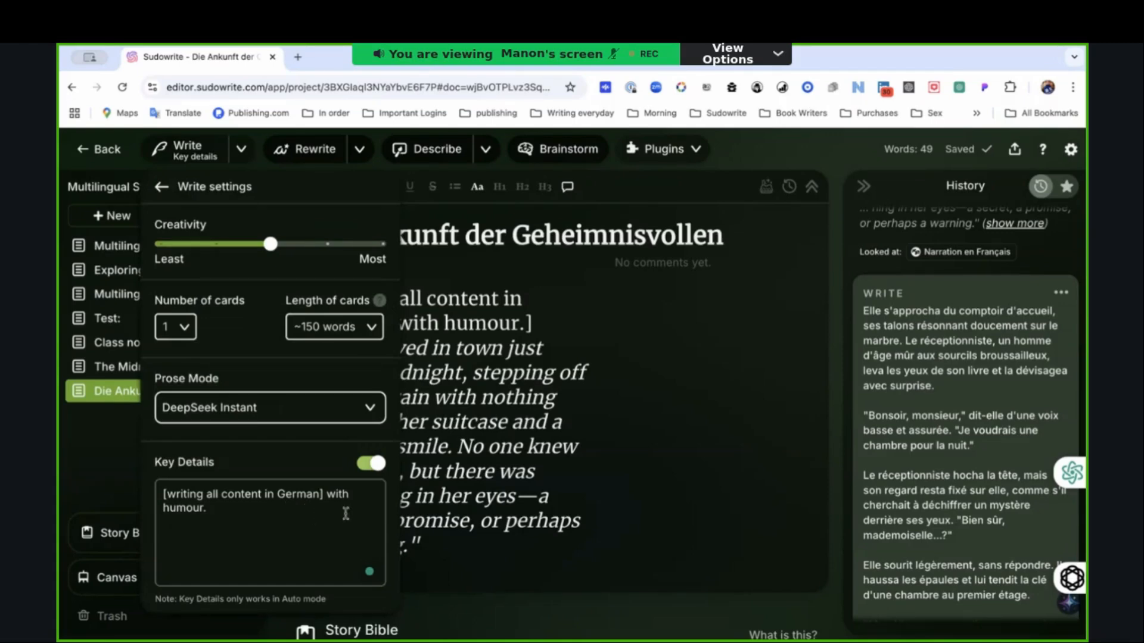
{"action": "left_click", "coordinate": [322, 407]}
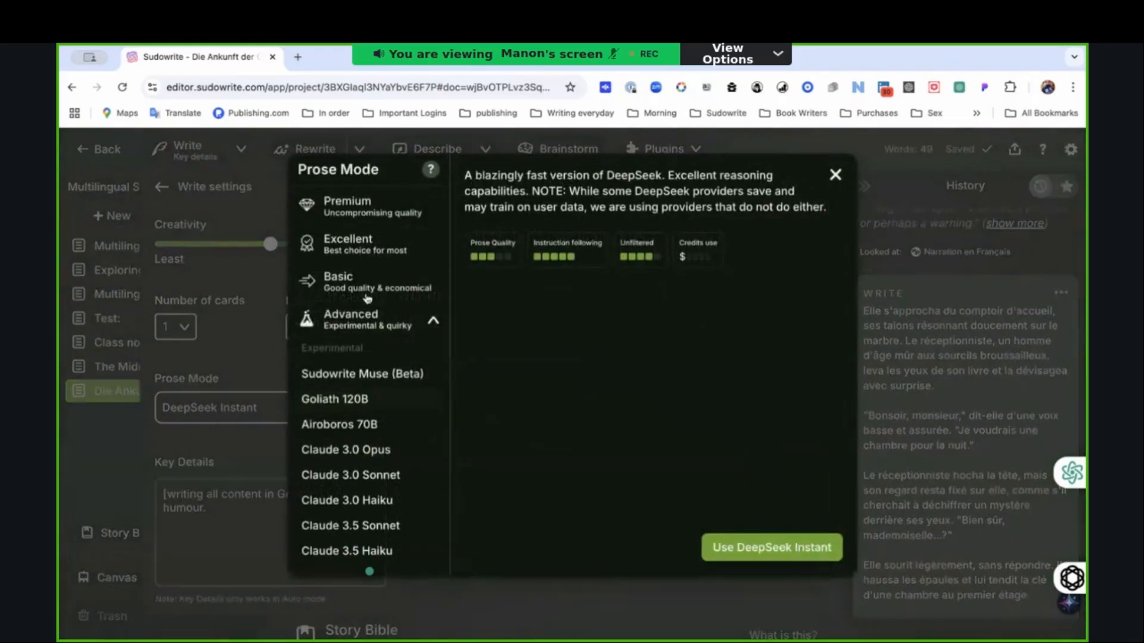
{"action": "left_click", "coordinate": [365, 290]}
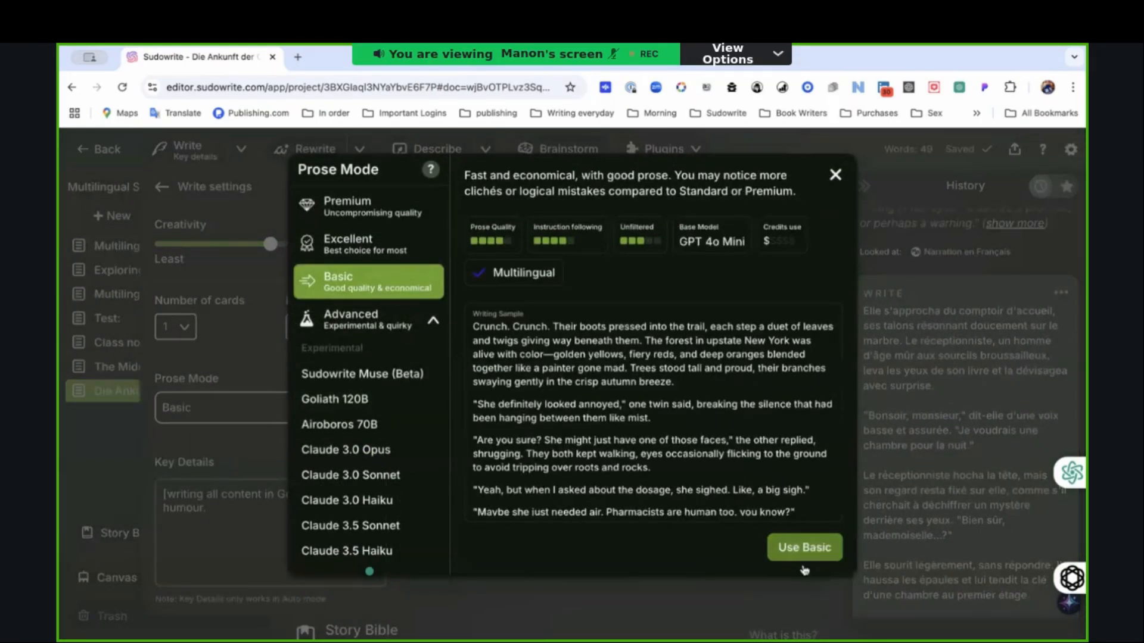
{"action": "left_click", "coordinate": [801, 545]}
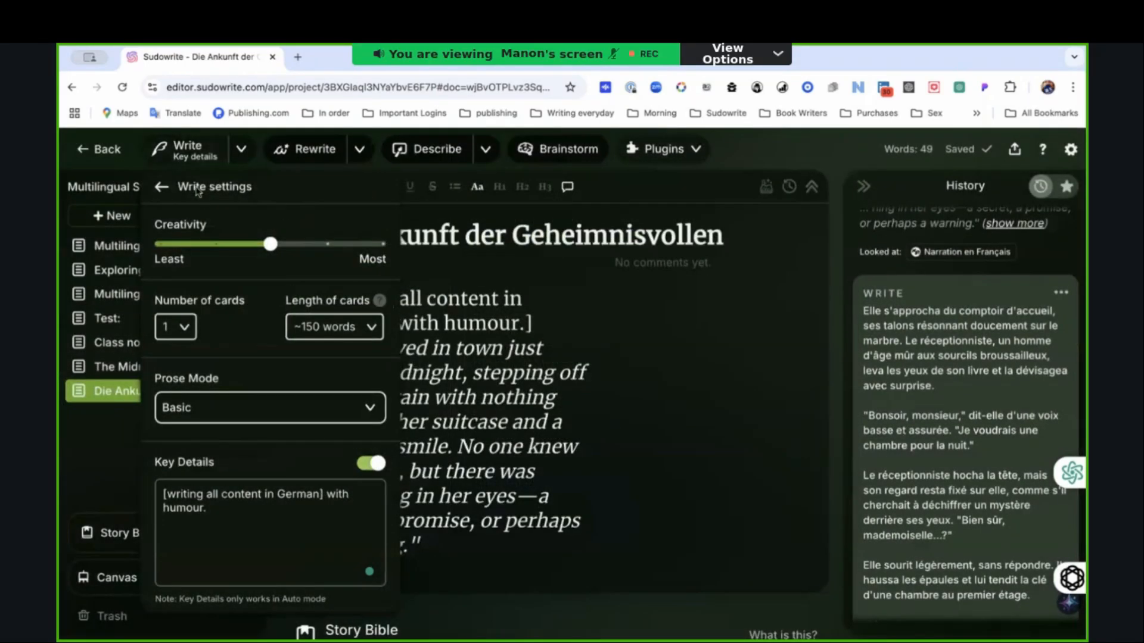
{"action": "left_click", "coordinate": [192, 158]}
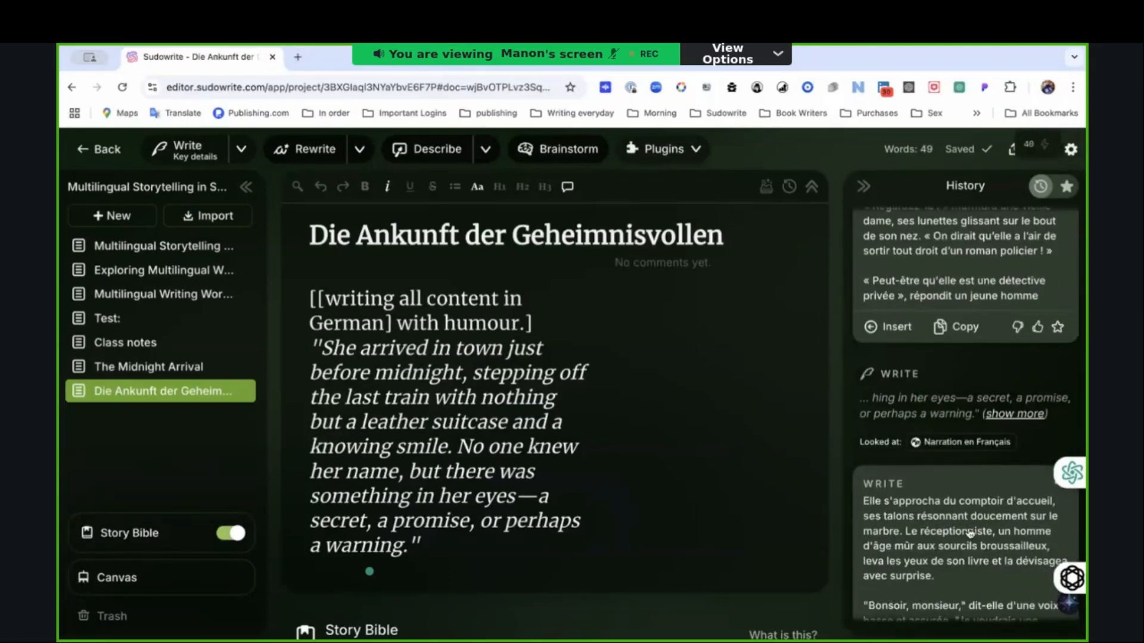
Step: Go through the Story Bible sections to Worldbuilding and collapse the "Narration en Français" entry
{"action": "mouse_move", "coordinate": [156, 535]}
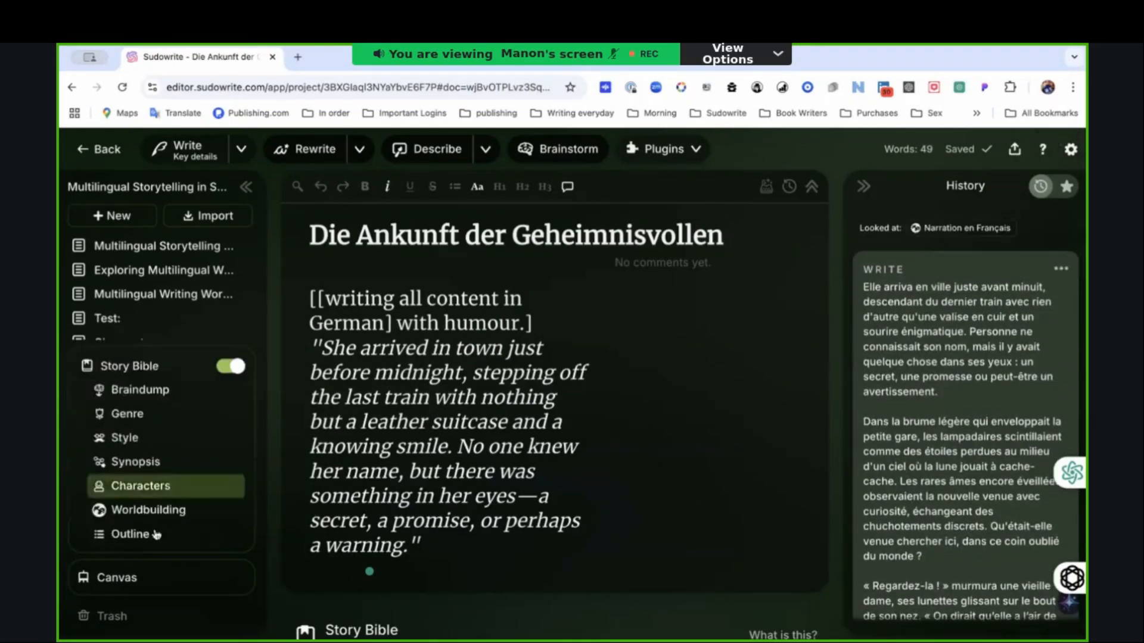
{"action": "left_click", "coordinate": [147, 420]}
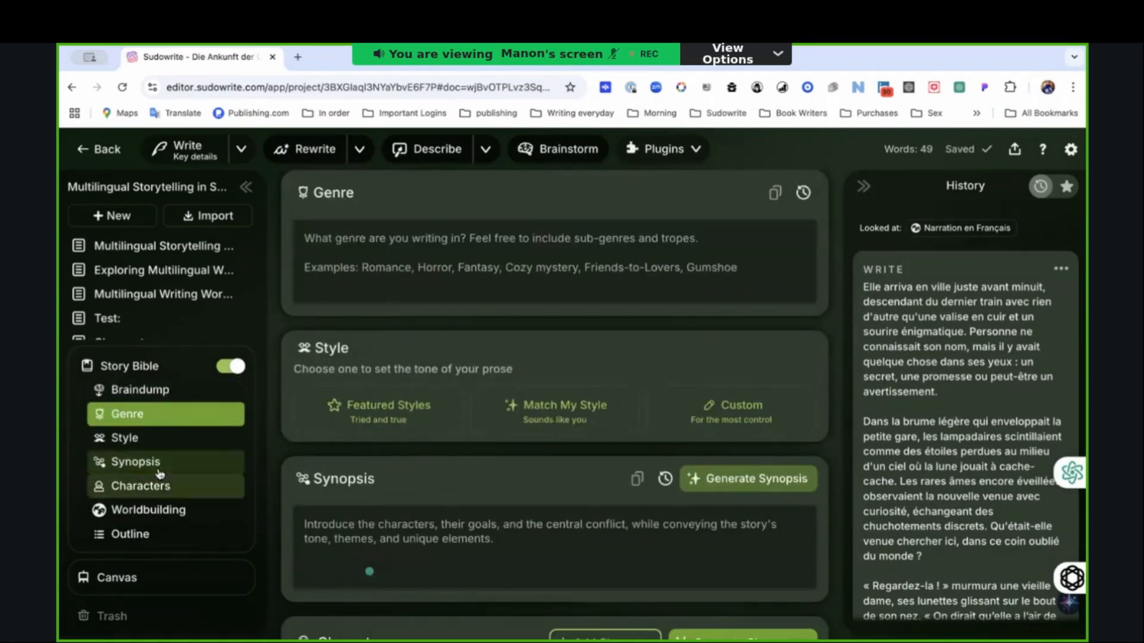
{"action": "left_click", "coordinate": [155, 464]}
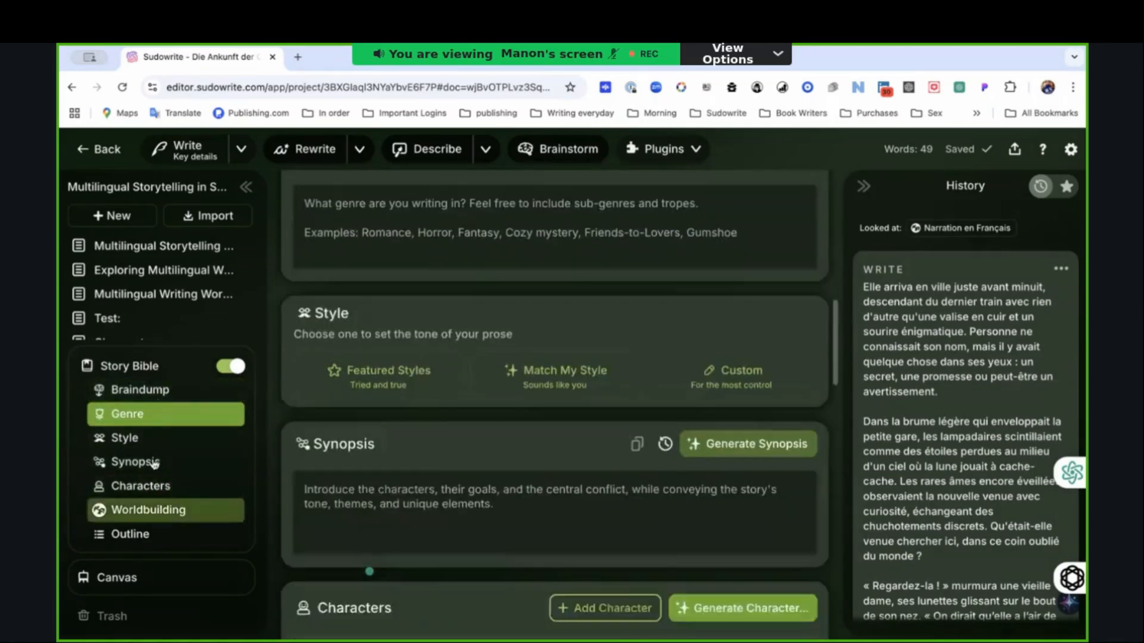
{"action": "left_click", "coordinate": [172, 510]}
{"action": "scroll", "coordinate": [456, 482], "scroll_direction": "down", "scroll_amount": 2}
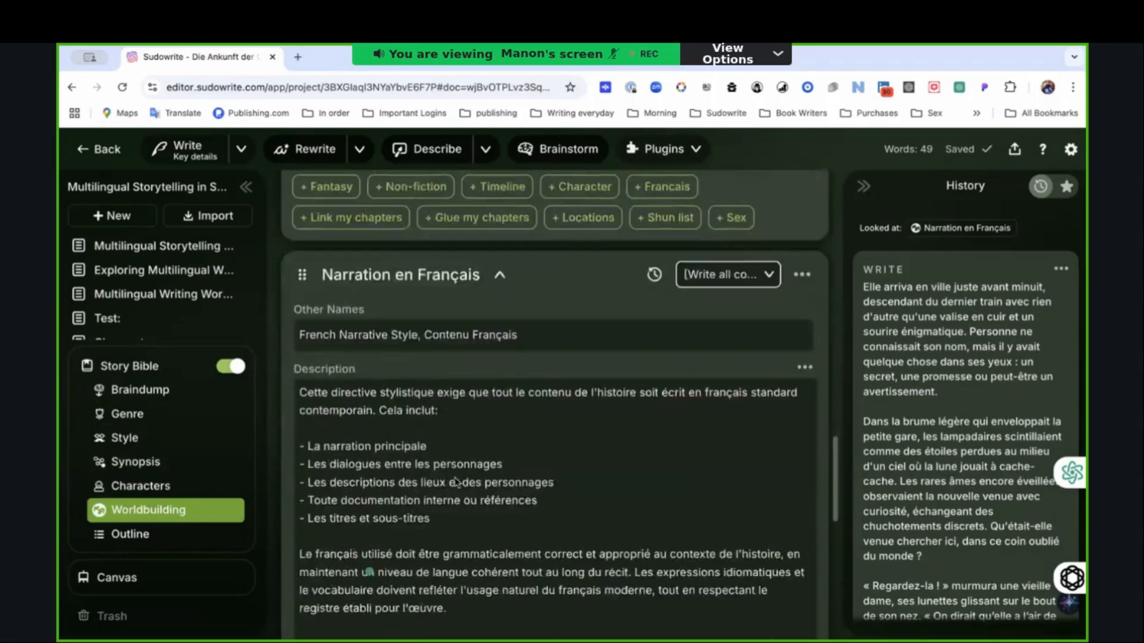
{"action": "scroll", "coordinate": [456, 482], "scroll_direction": "down", "scroll_amount": 1}
{"action": "left_click", "coordinate": [499, 224]}
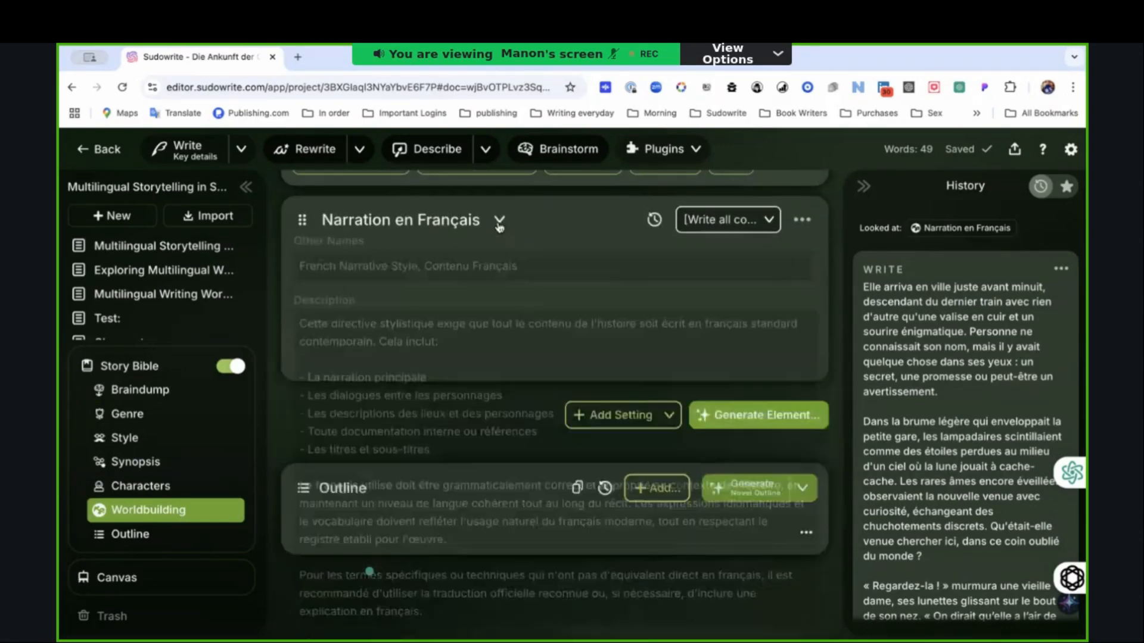
{"action": "scroll", "coordinate": [499, 227], "scroll_direction": "up", "scroll_amount": 6}
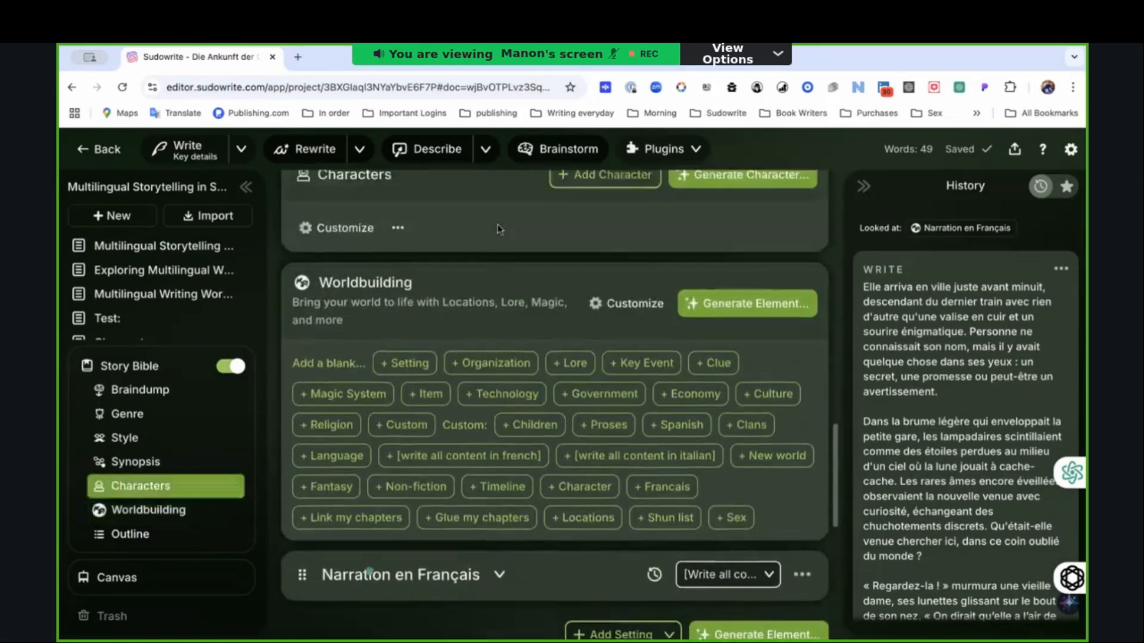
{"action": "scroll", "coordinate": [499, 228], "scroll_direction": "up", "scroll_amount": 1}
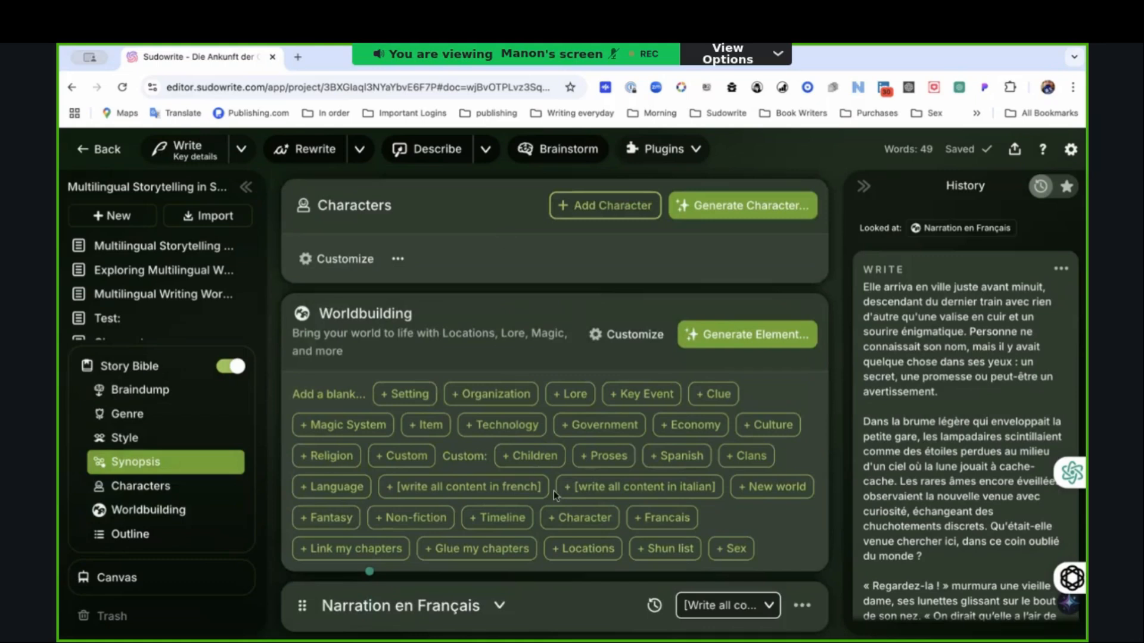
{"action": "left_click", "coordinate": [728, 337]}
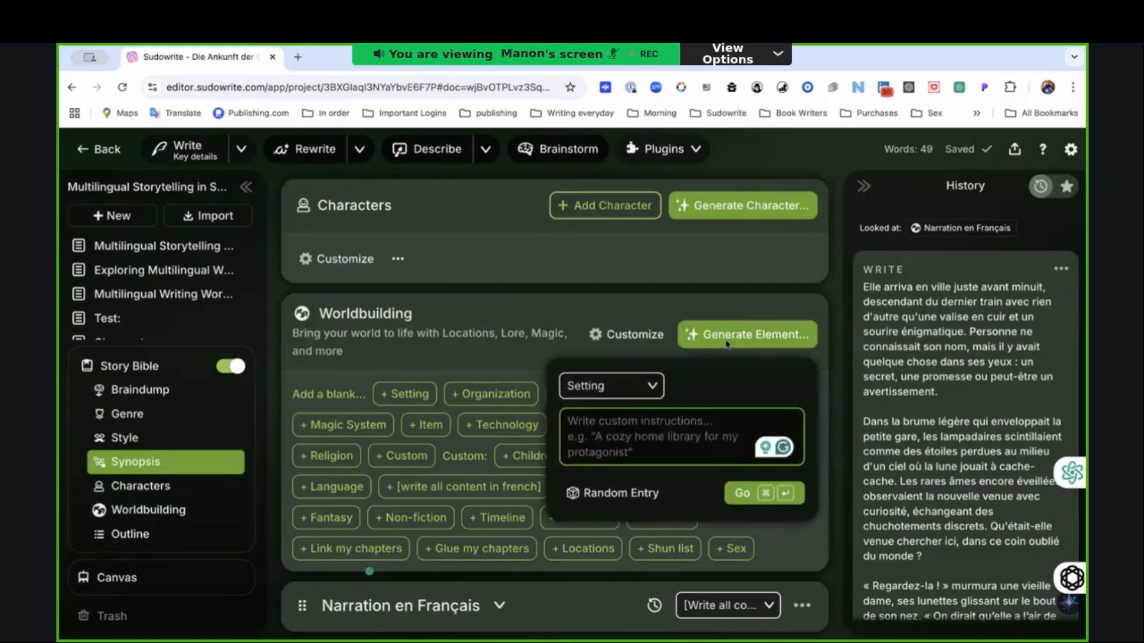
{"action": "left_click", "coordinate": [651, 387]}
{"action": "left_click", "coordinate": [684, 389]}
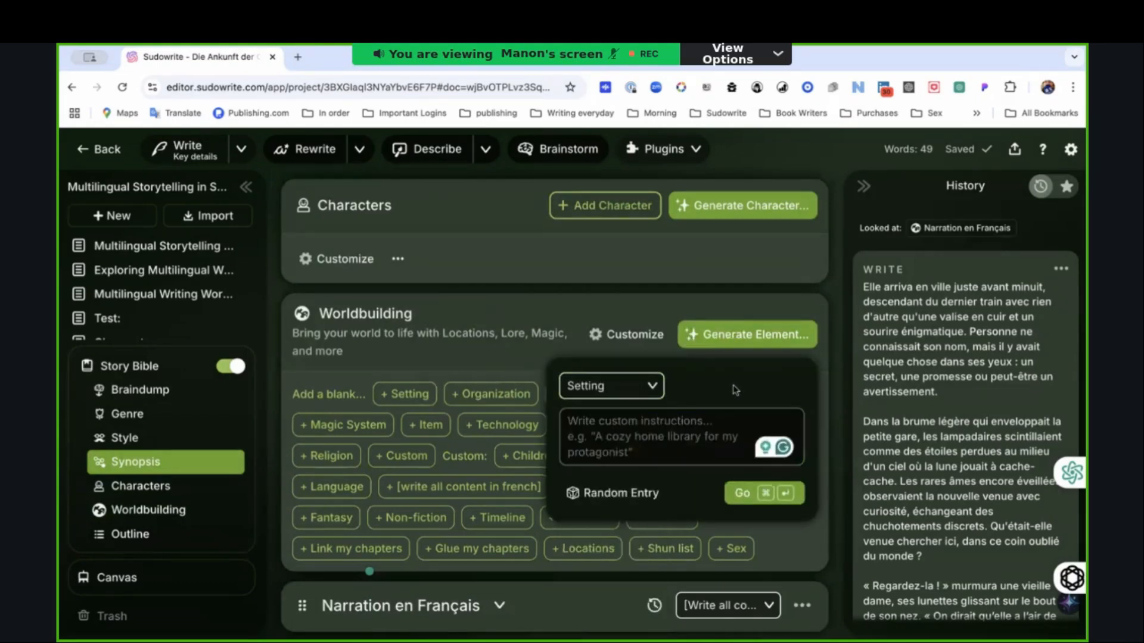
{"action": "left_click", "coordinate": [484, 337]}
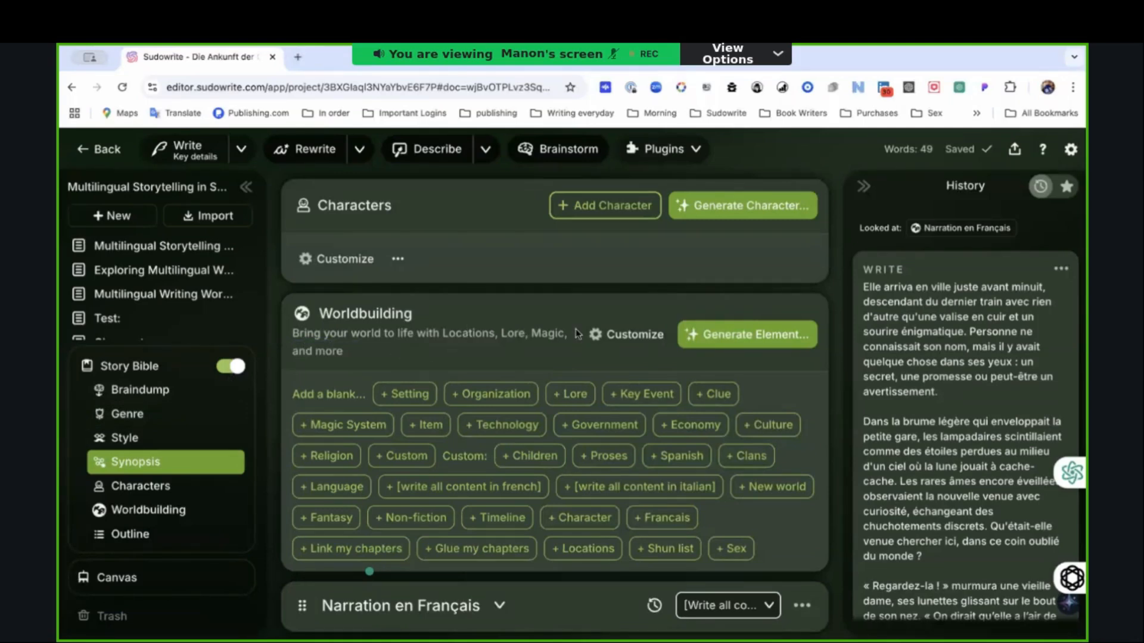
Step: Open the Worldbuilding customization and view the default traits for "[Write all content in Italian]"
{"action": "left_click", "coordinate": [629, 338]}
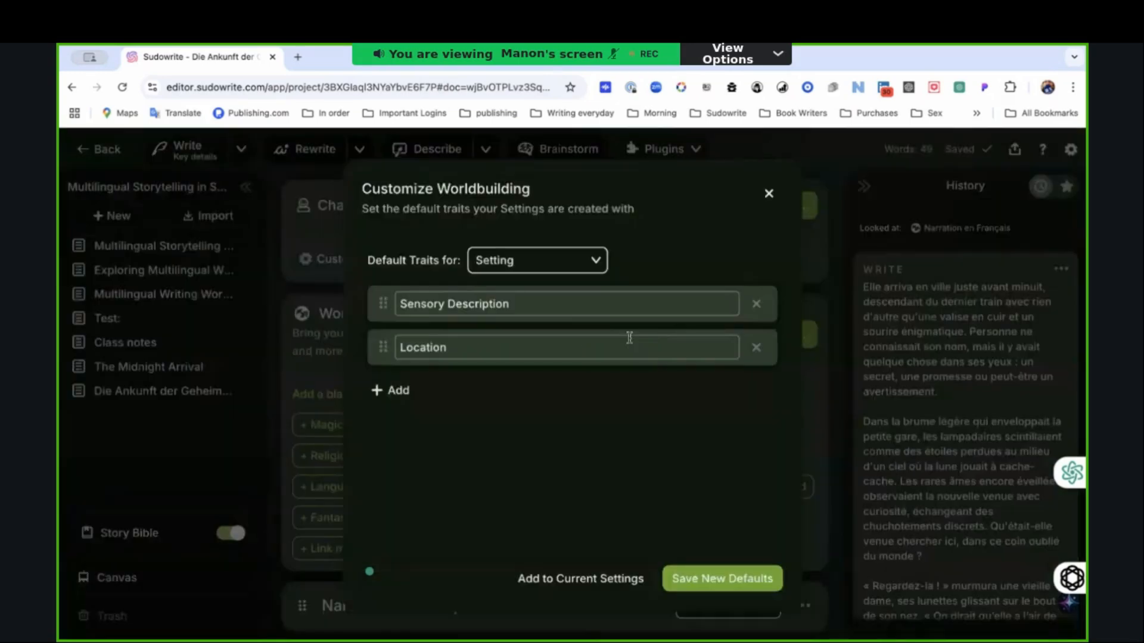
{"action": "left_click", "coordinate": [554, 262]}
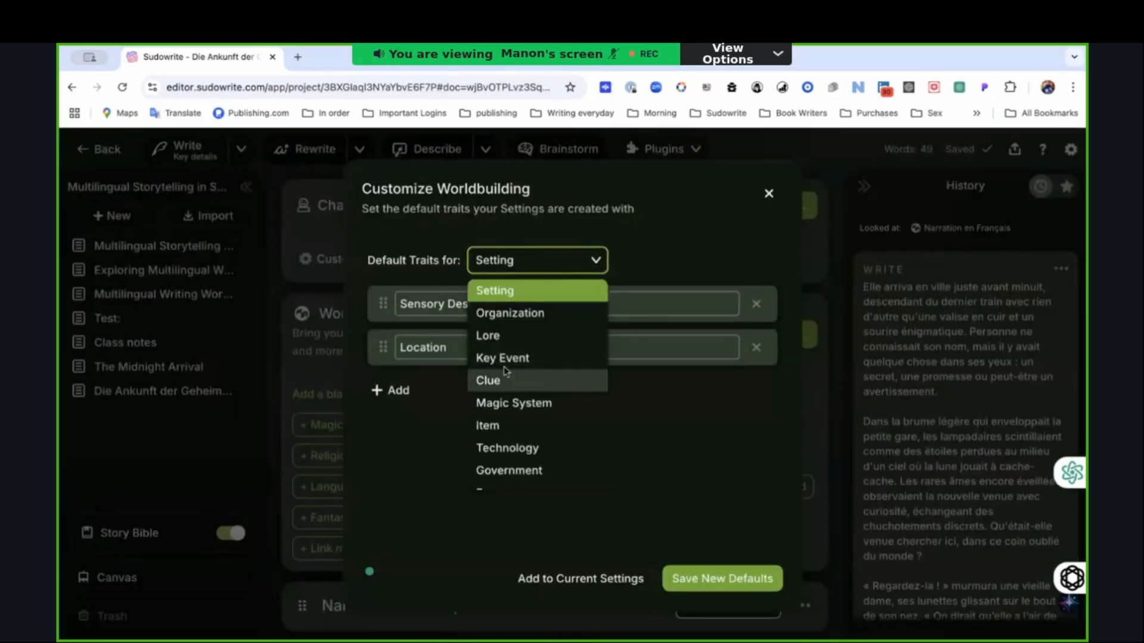
{"action": "scroll", "coordinate": [536, 389], "scroll_direction": "down", "scroll_amount": 1}
{"action": "scroll", "coordinate": [534, 388], "scroll_direction": "down", "scroll_amount": 3}
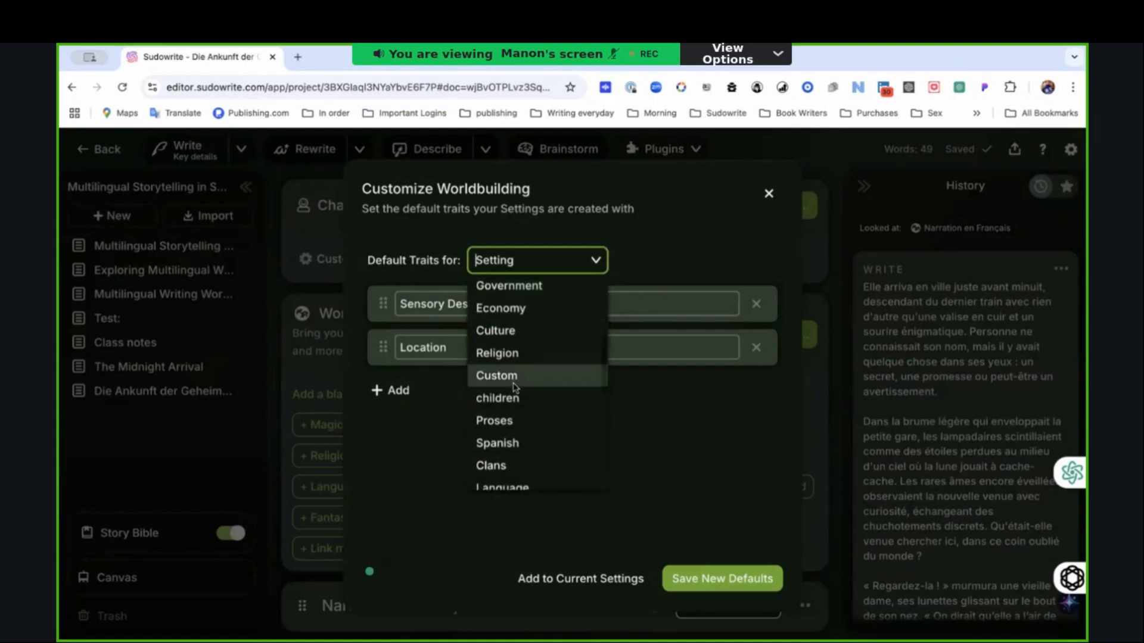
{"action": "scroll", "coordinate": [514, 381], "scroll_direction": "down", "scroll_amount": 3}
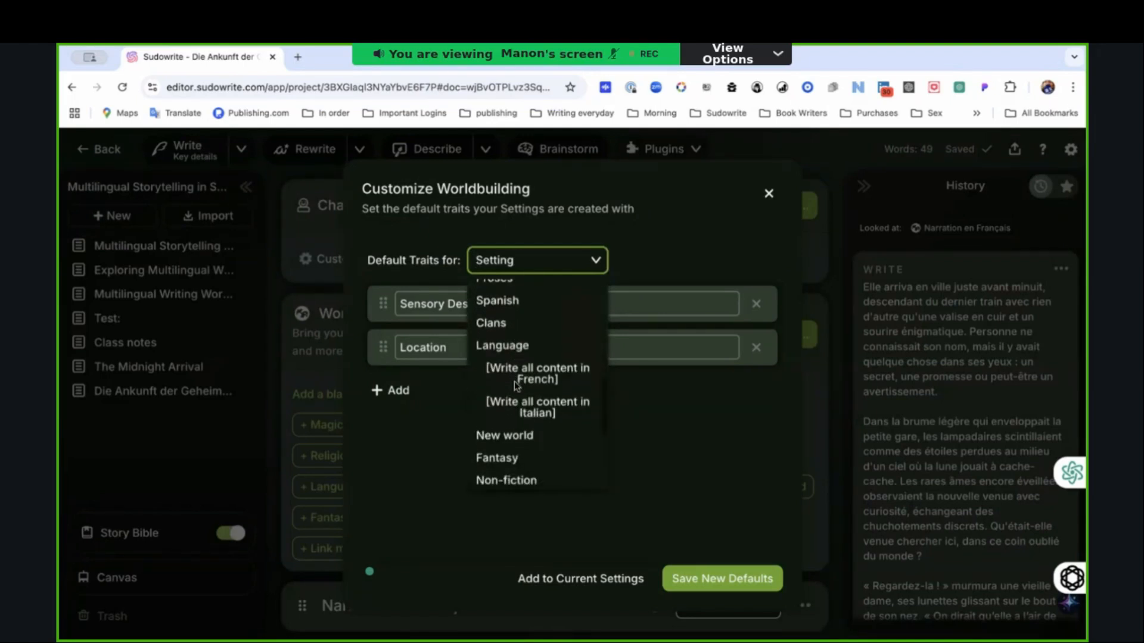
{"action": "left_click", "coordinate": [551, 416]}
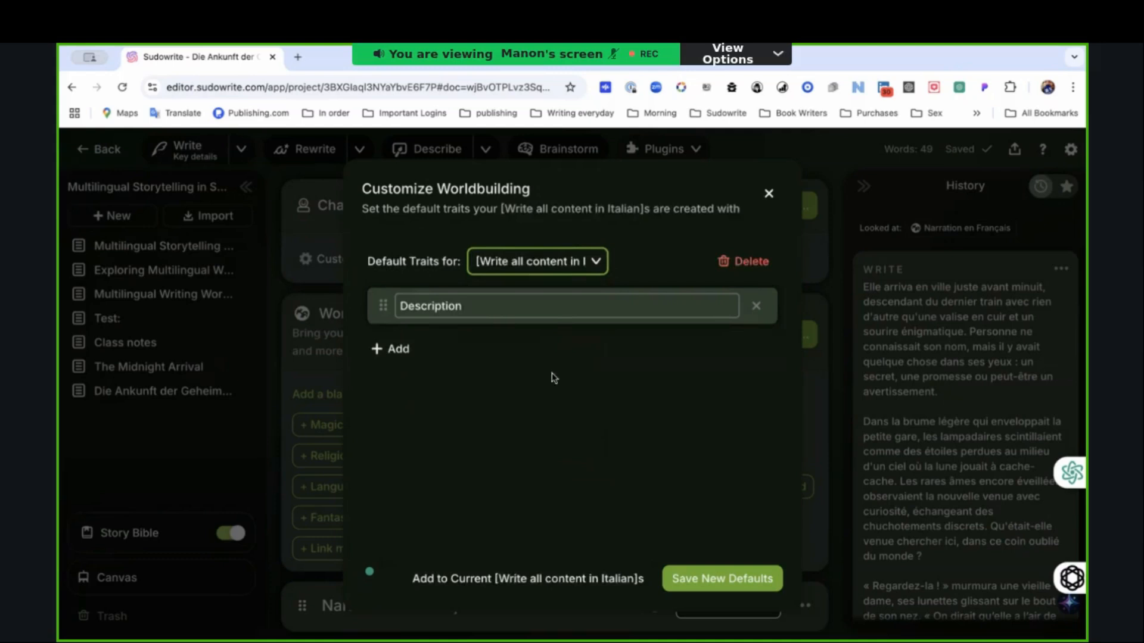
{"action": "left_click", "coordinate": [576, 265]}
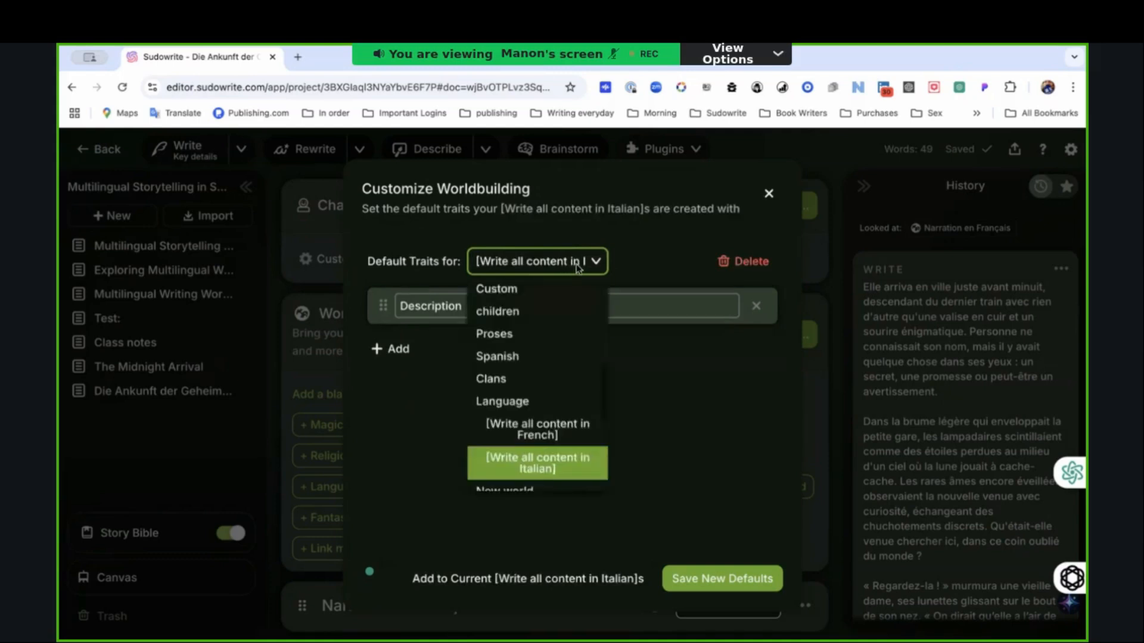
{"action": "left_click", "coordinate": [546, 459]}
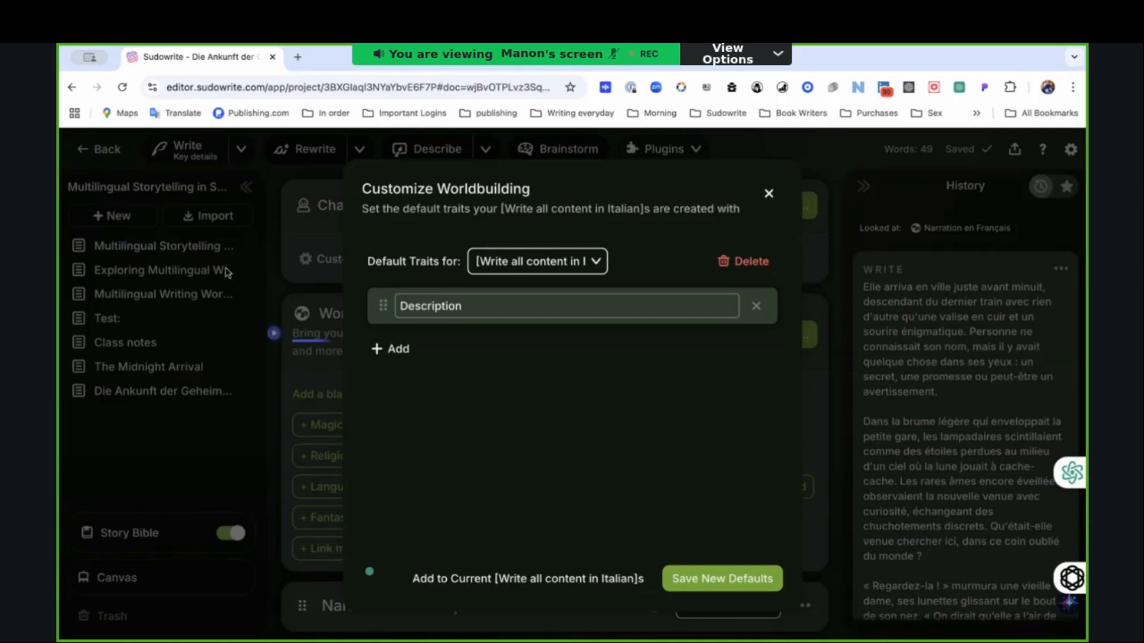
Step: Look through the list of worldbuilding element types for an existing German-language type
{"action": "left_click", "coordinate": [595, 263]}
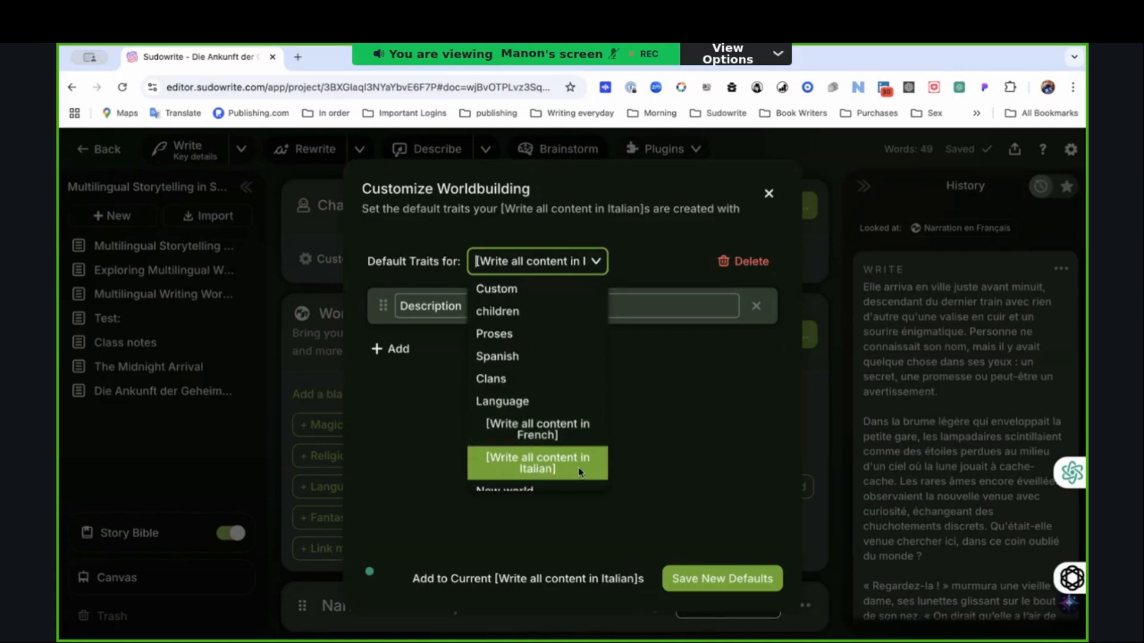
{"action": "scroll", "coordinate": [589, 473], "scroll_direction": "down", "scroll_amount": 1}
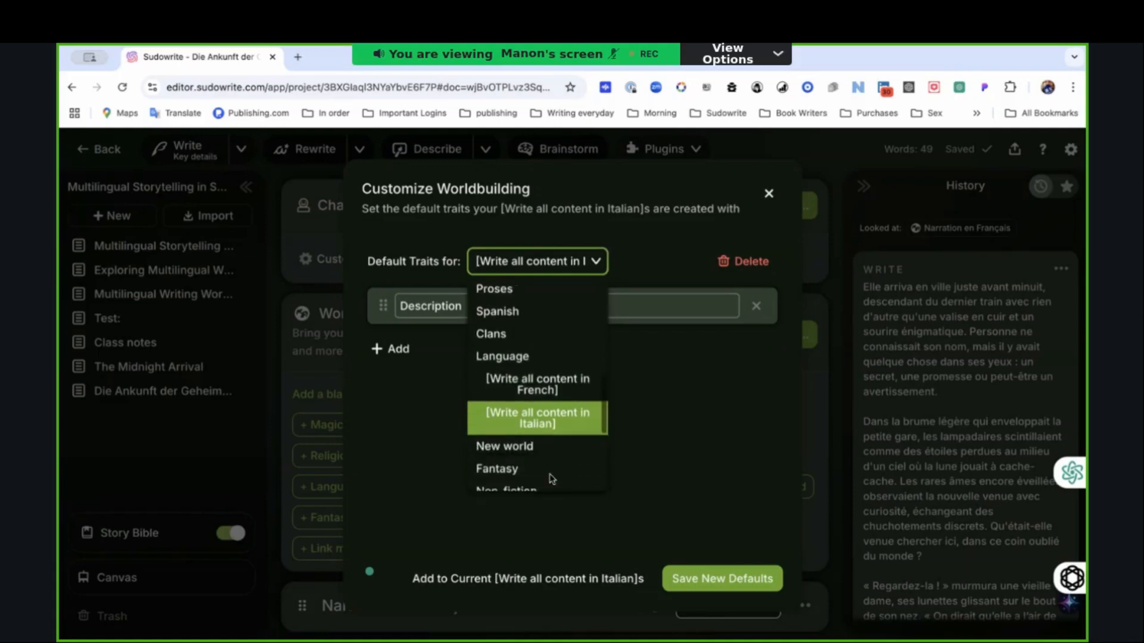
{"action": "left_click", "coordinate": [660, 439]}
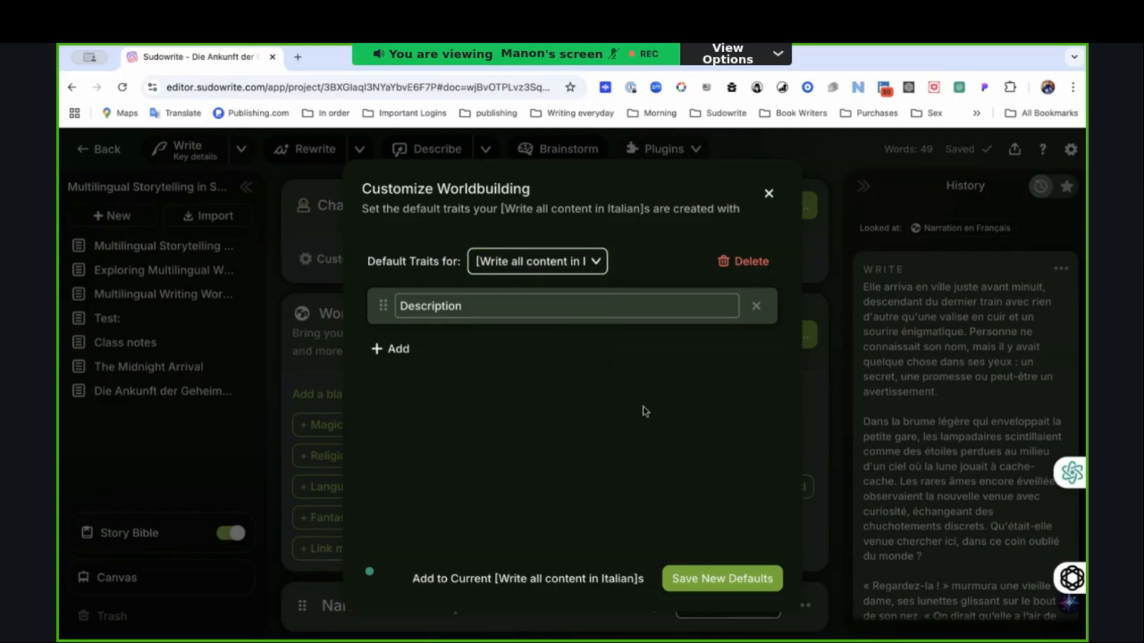
{"action": "left_click", "coordinate": [597, 268]}
{"action": "scroll", "coordinate": [573, 340], "scroll_direction": "up", "scroll_amount": 3}
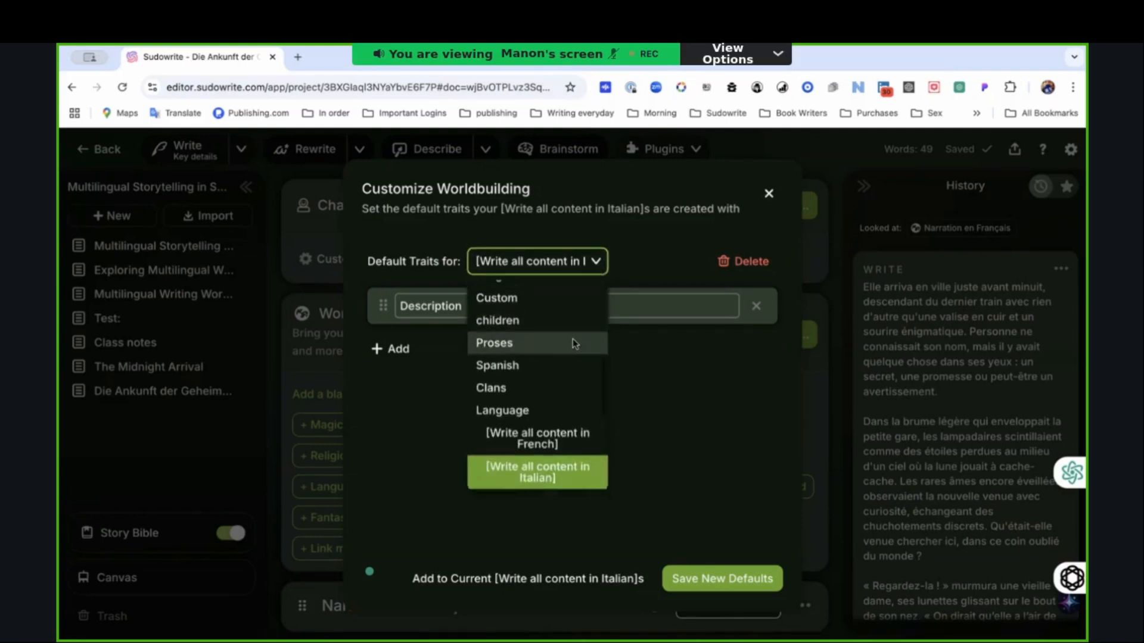
{"action": "scroll", "coordinate": [574, 344], "scroll_direction": "up", "scroll_amount": 2}
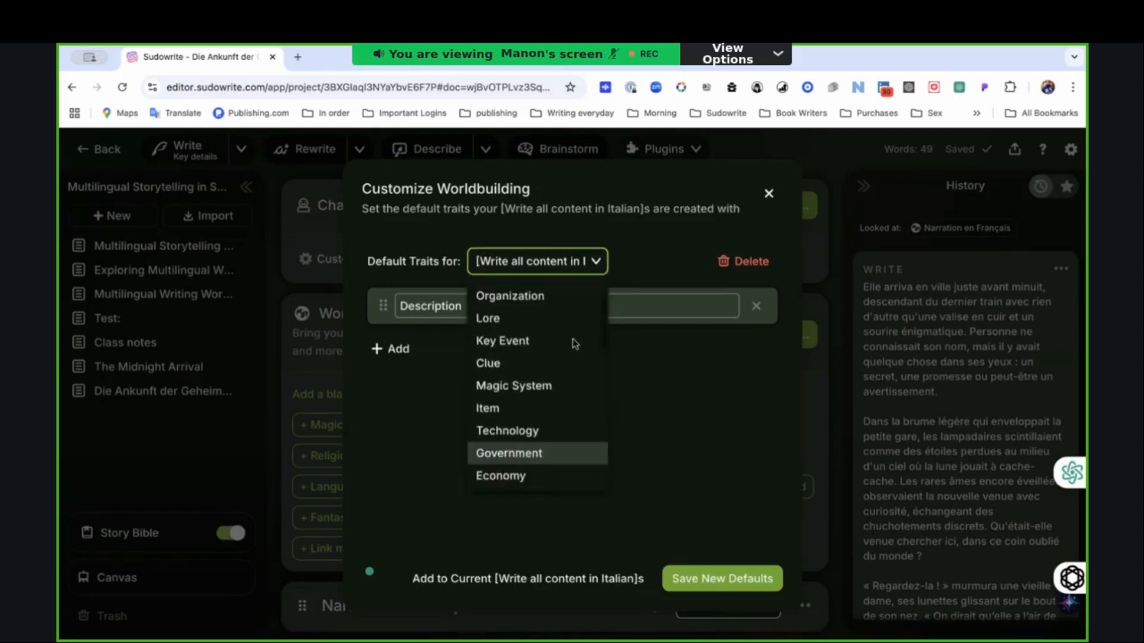
{"action": "scroll", "coordinate": [575, 344], "scroll_direction": "down", "scroll_amount": 3}
{"action": "scroll", "coordinate": [575, 342], "scroll_direction": "down", "scroll_amount": 4}
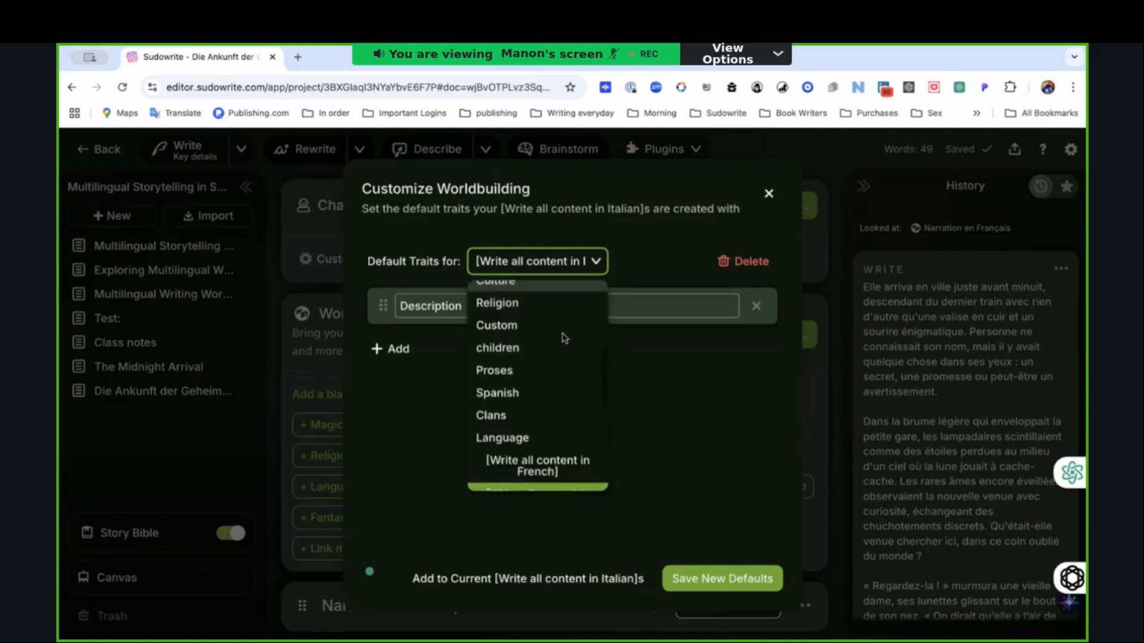
Step: Create a new worldbuilding element type named "[write all content in German]" in the default traits selector
{"action": "left_click", "coordinate": [512, 269]}
{"action": "type", "text": "["}
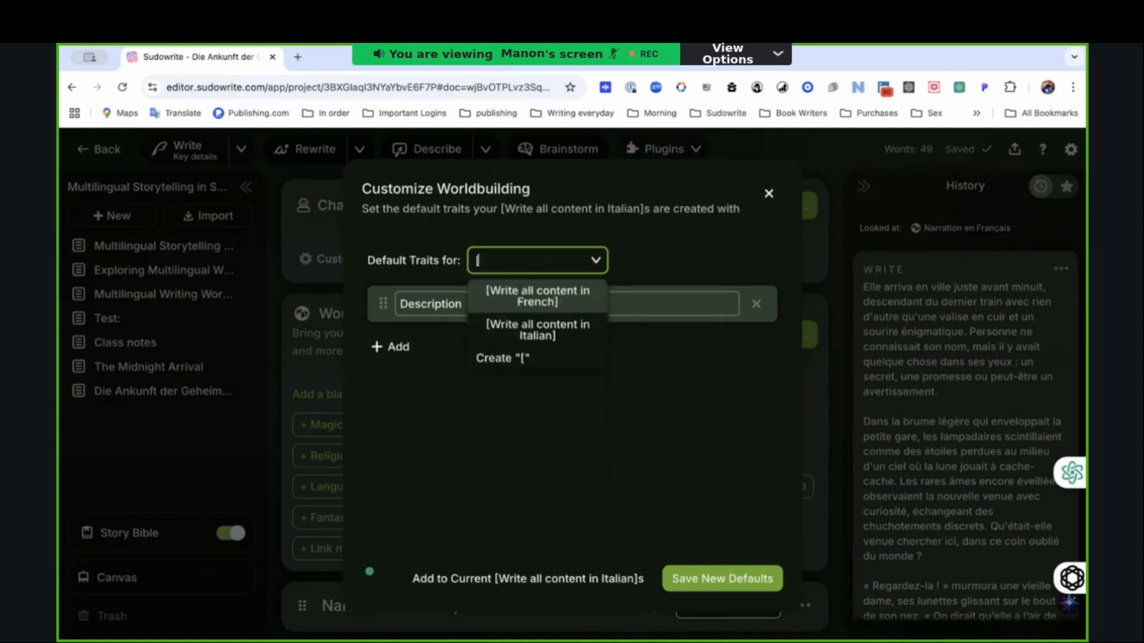
{"action": "type", "text": "write all contenet"}
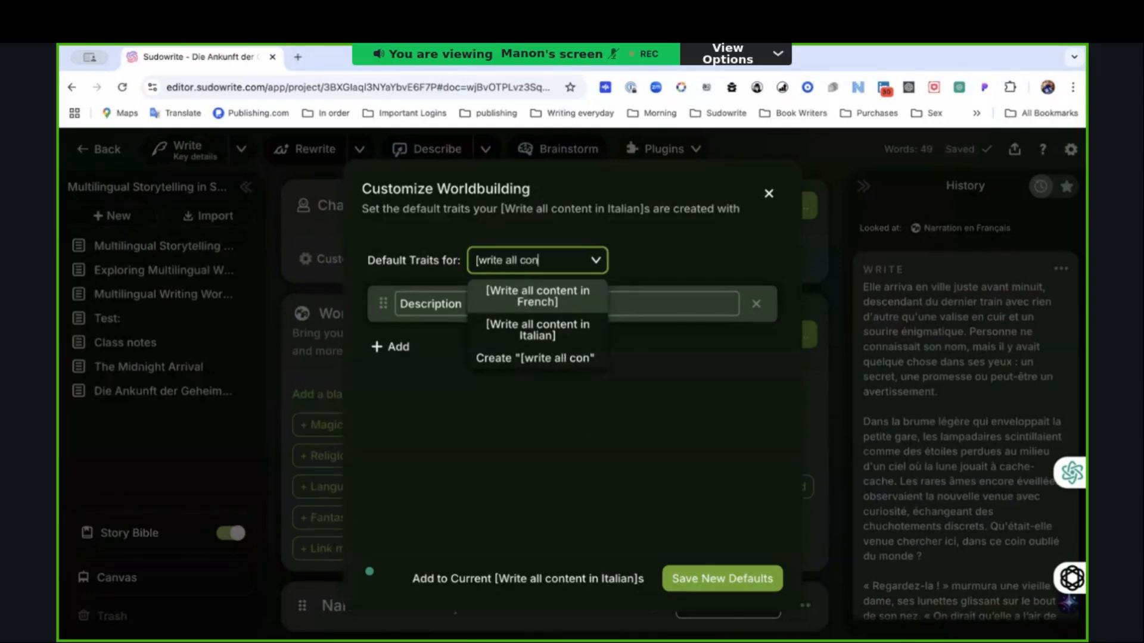
{"action": "key", "text": "BackSpace"}
{"action": "key", "text": "BackSpace"}
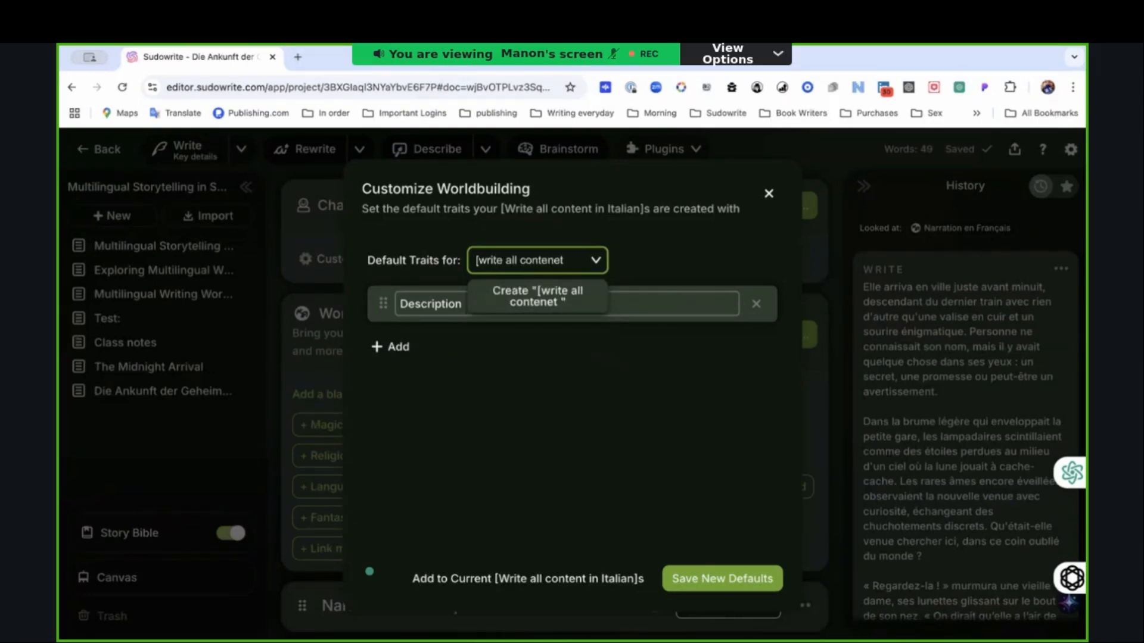
{"action": "type", "text": "t in "}
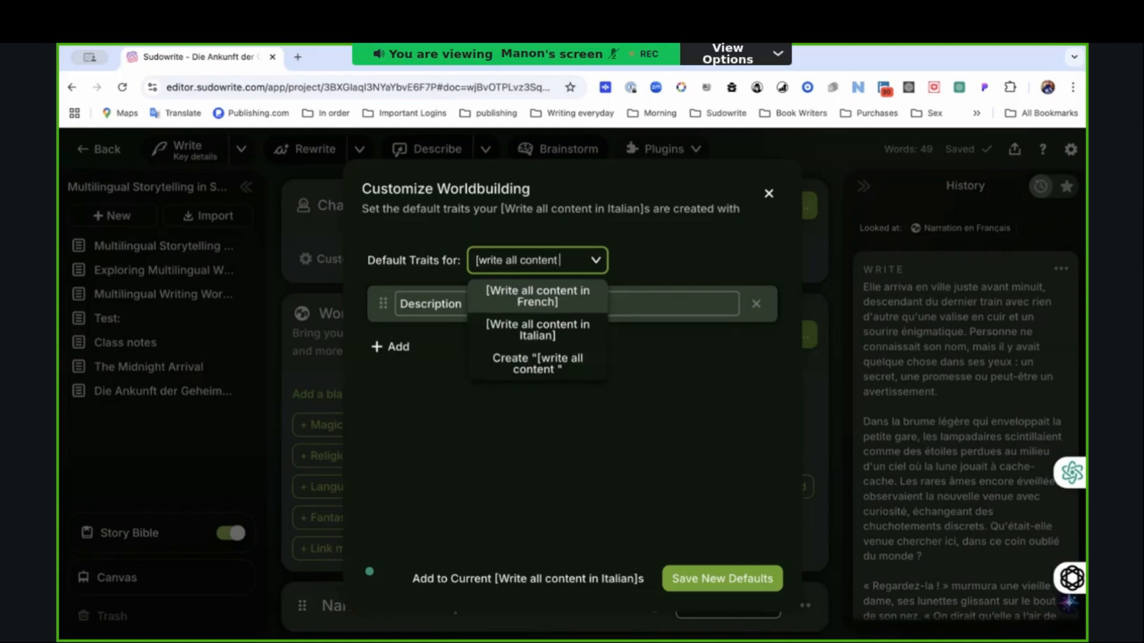
{"action": "type", "text": "German"}
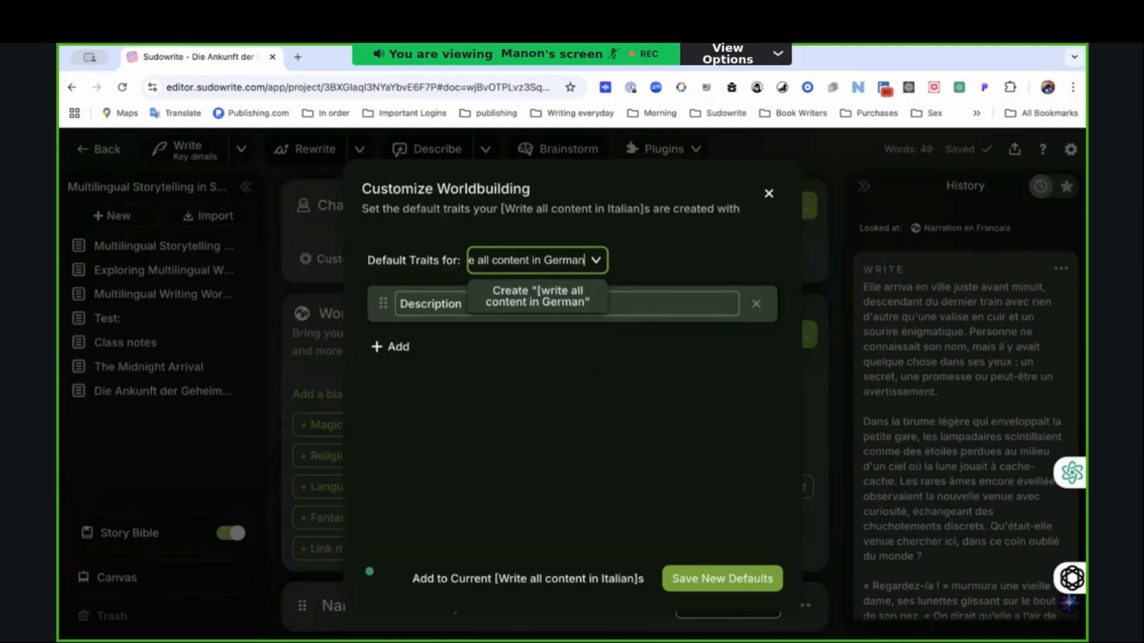
{"action": "type", "text": "]"}
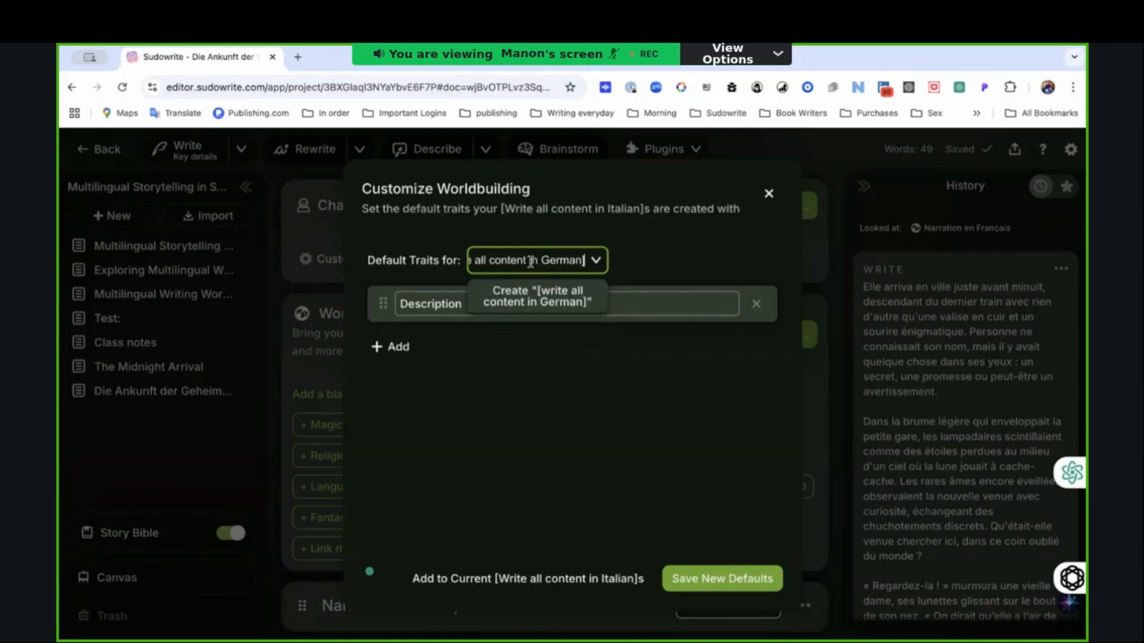
{"action": "left_click", "coordinate": [522, 306]}
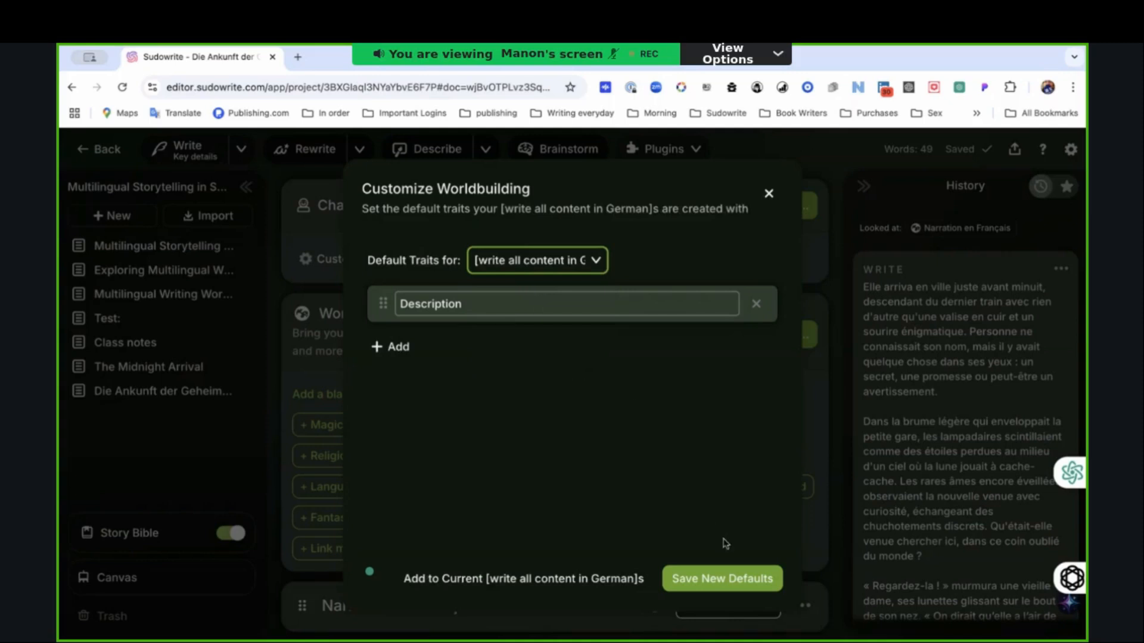
Step: Save the German type's default traits and generate a worldbuilding element of type "[write all content in German]" without custom instructions
{"action": "left_click", "coordinate": [718, 580]}
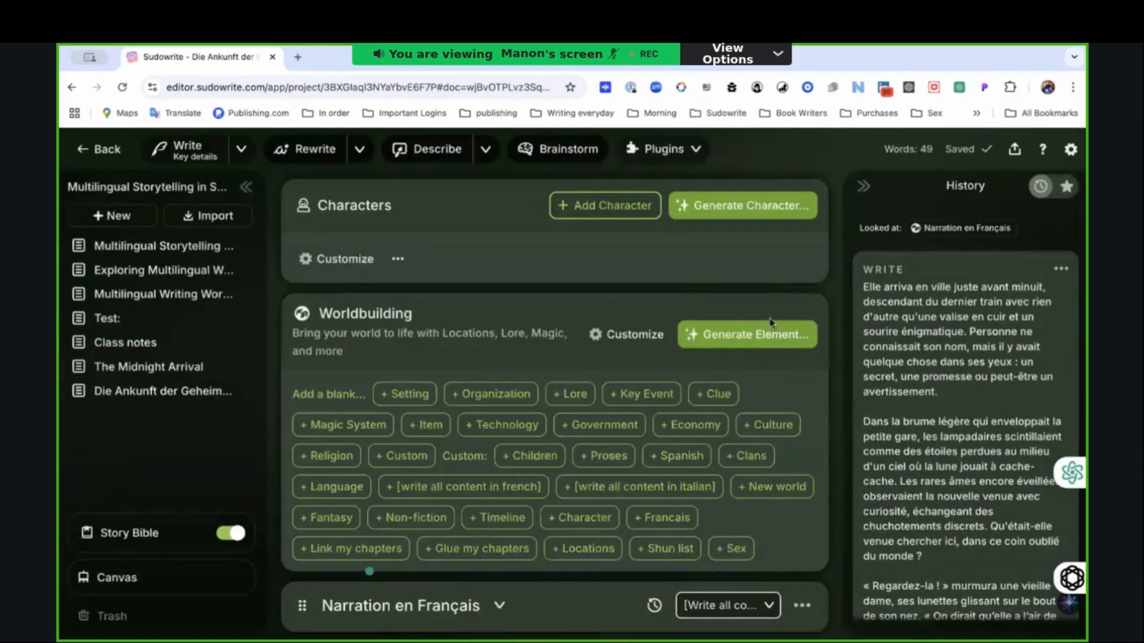
{"action": "left_click", "coordinate": [744, 341]}
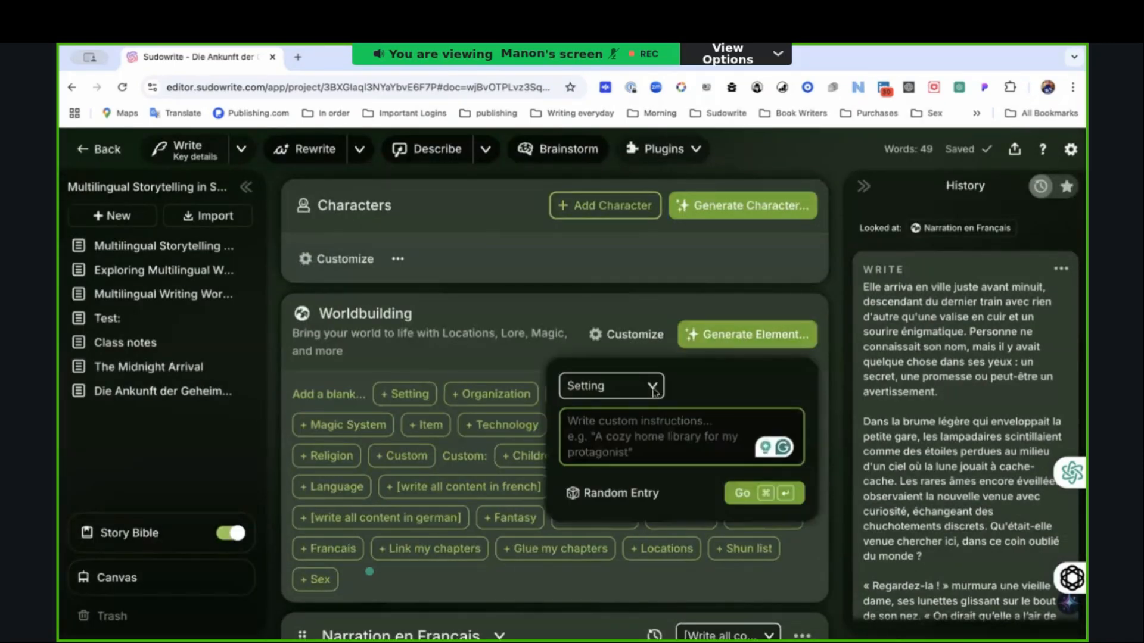
{"action": "left_click", "coordinate": [614, 386]}
{"action": "scroll", "coordinate": [631, 459], "scroll_direction": "down", "scroll_amount": 3}
{"action": "scroll", "coordinate": [631, 458], "scroll_direction": "down", "scroll_amount": 3}
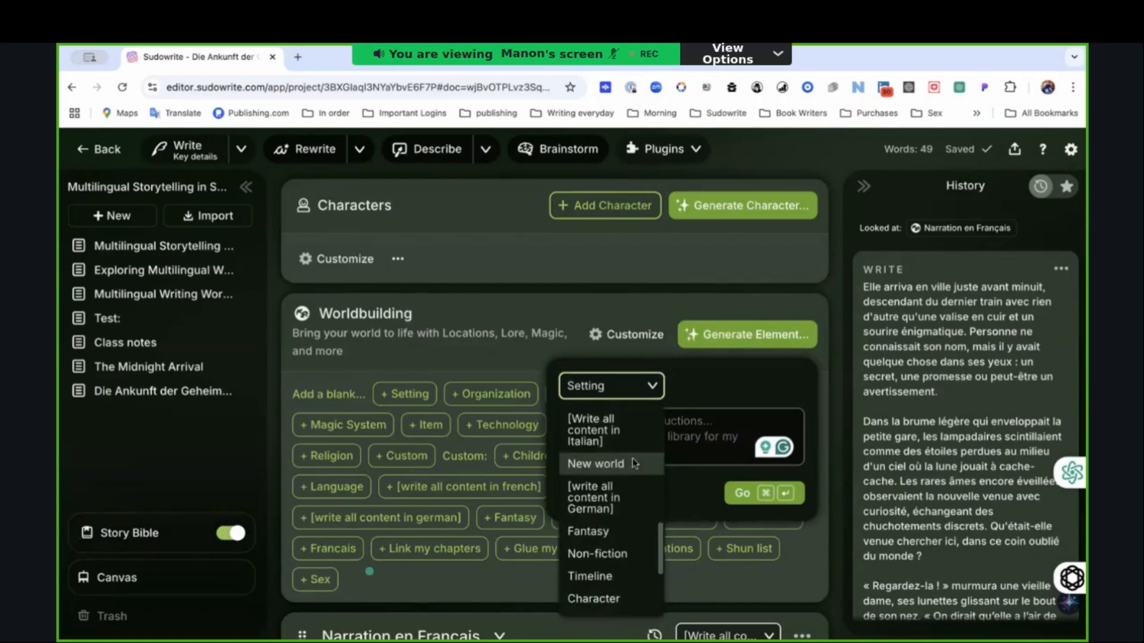
{"action": "left_click", "coordinate": [600, 503]}
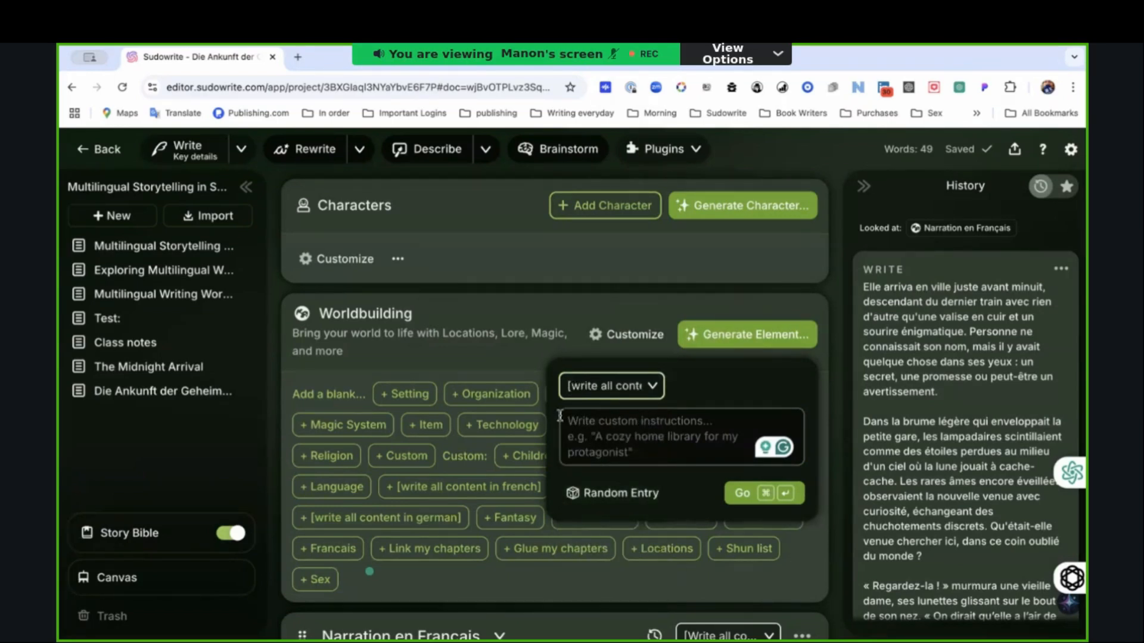
{"action": "scroll", "coordinate": [138, 511], "scroll_direction": "down", "scroll_amount": 1}
{"action": "left_click", "coordinate": [139, 507]}
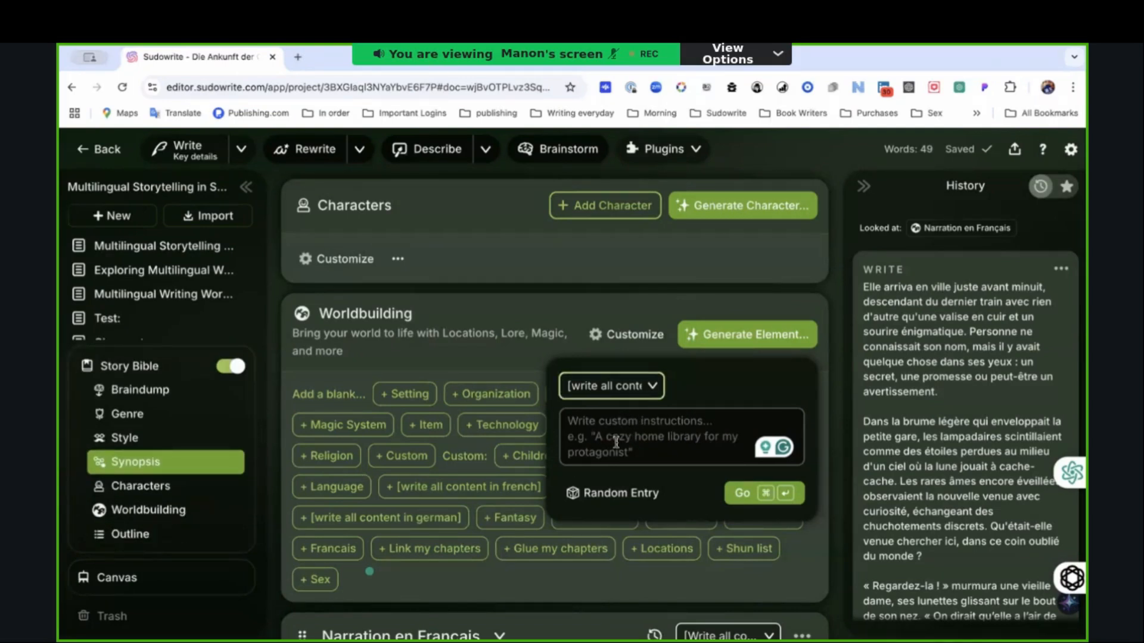
{"action": "left_click", "coordinate": [741, 495]}
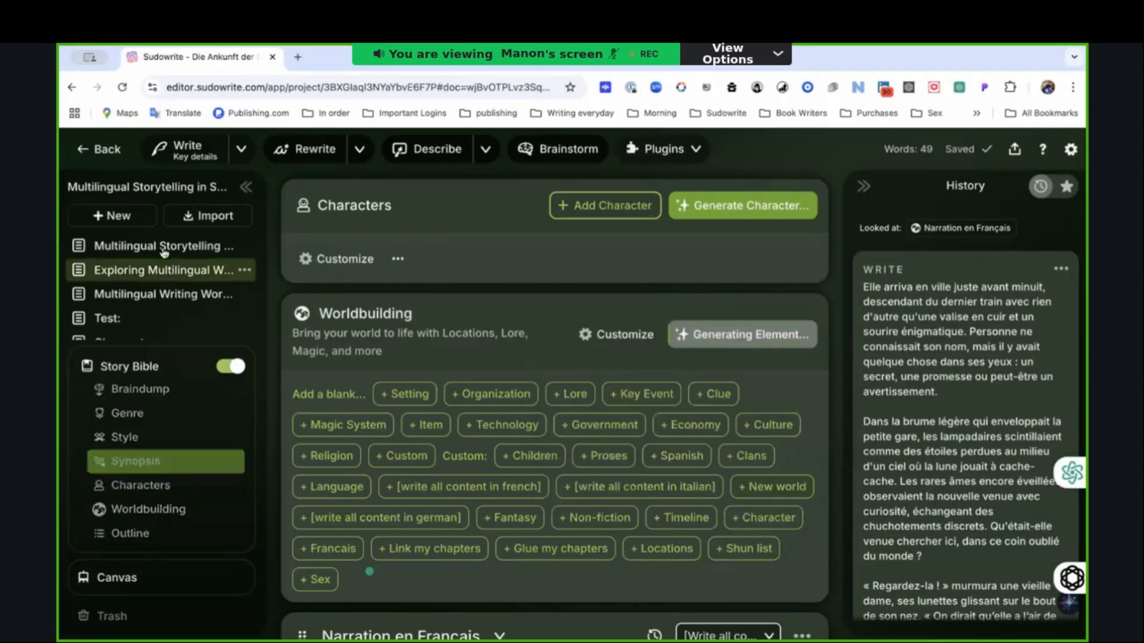
Step: Expand "Narration en Français" for comparison, read through the generated German narration entry below it, and collapse the German entry
{"action": "mouse_move", "coordinate": [171, 287]}
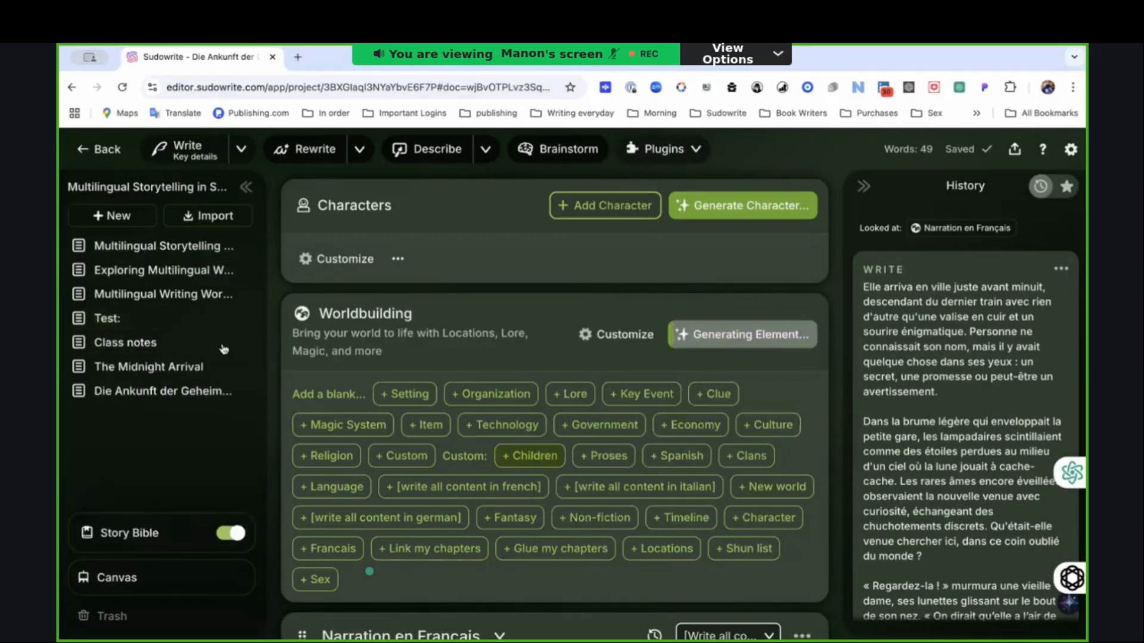
{"action": "scroll", "coordinate": [563, 470], "scroll_direction": "down", "scroll_amount": 5}
{"action": "scroll", "coordinate": [563, 471], "scroll_direction": "down", "scroll_amount": 1}
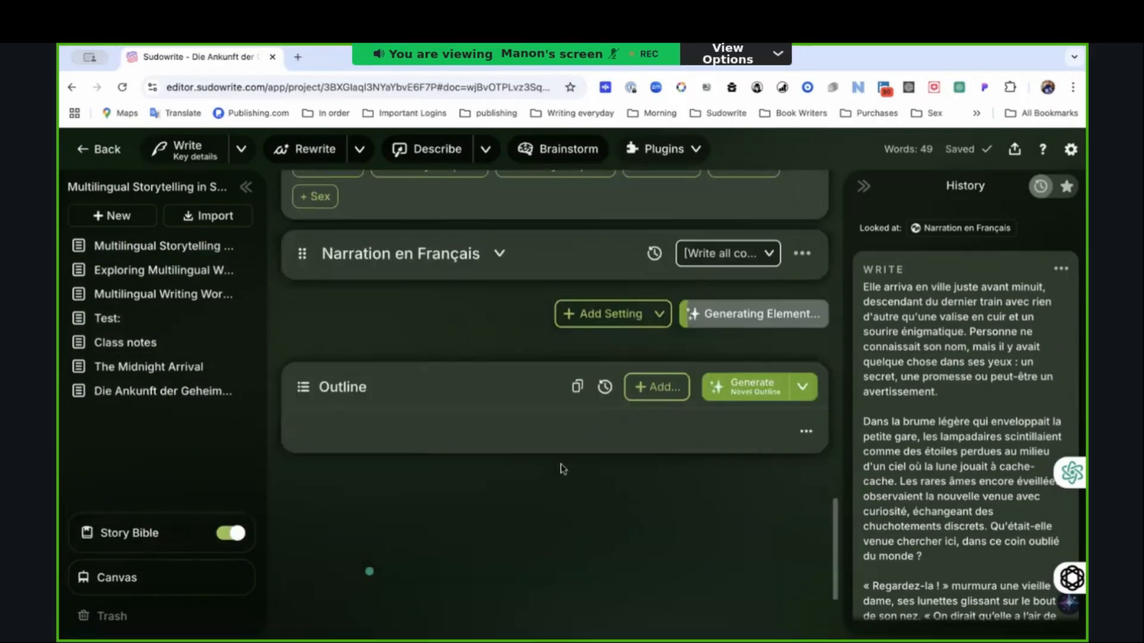
{"action": "left_click", "coordinate": [501, 256]}
{"action": "scroll", "coordinate": [566, 304], "scroll_direction": "down", "scroll_amount": 1}
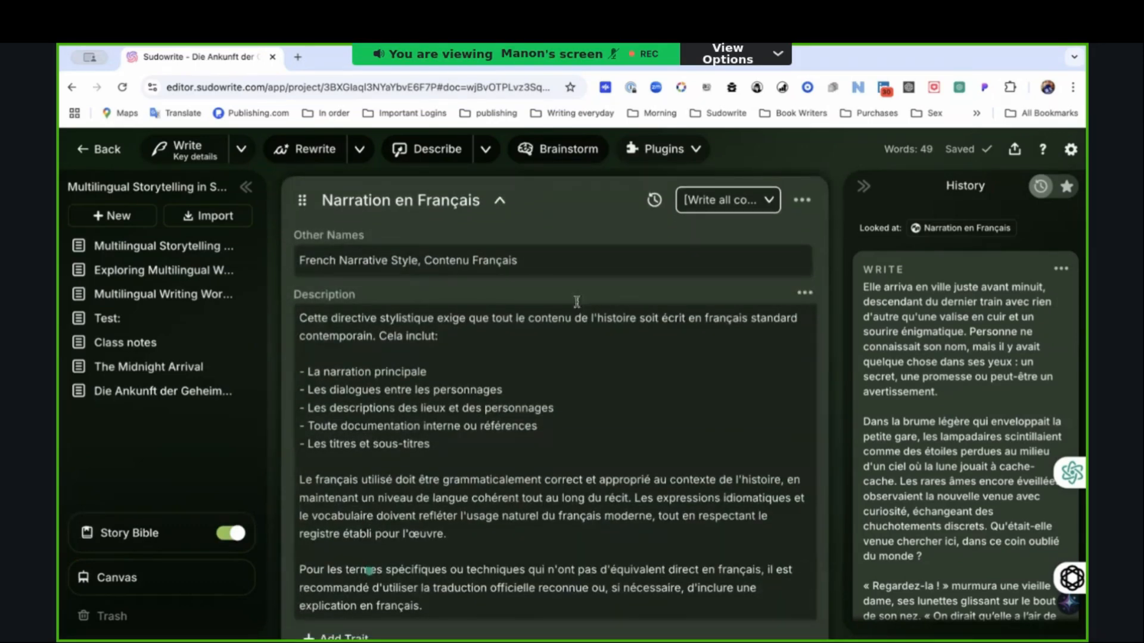
{"action": "scroll", "coordinate": [364, 343], "scroll_direction": "down", "scroll_amount": 10}
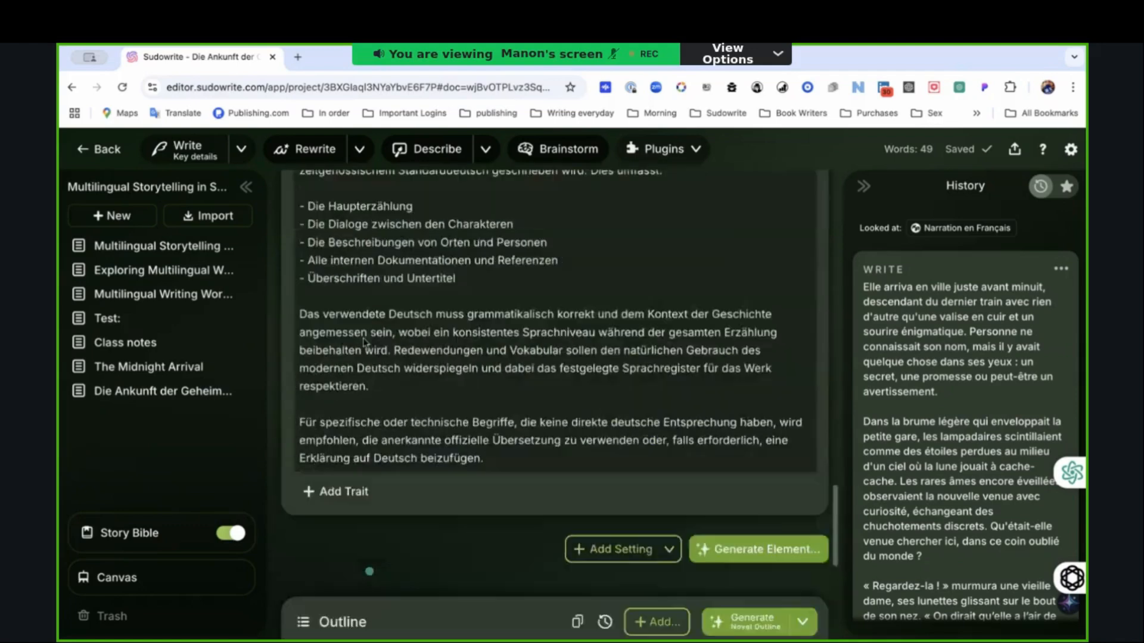
{"action": "scroll", "coordinate": [364, 342], "scroll_direction": "down", "scroll_amount": 4}
{"action": "scroll", "coordinate": [370, 340], "scroll_direction": "up", "scroll_amount": 7}
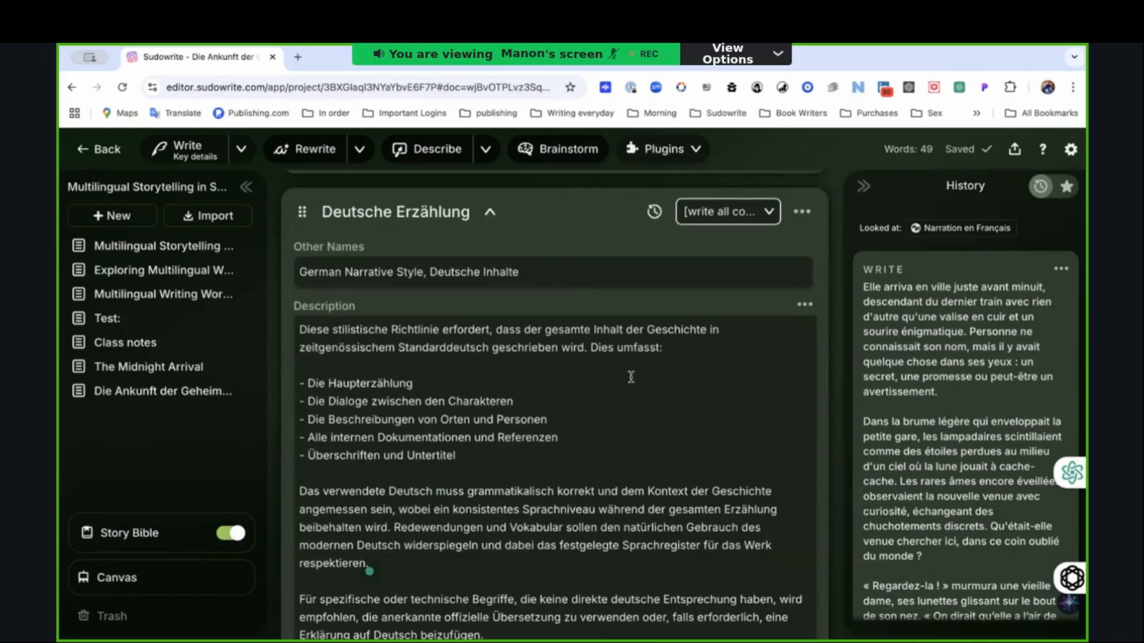
{"action": "scroll", "coordinate": [630, 376], "scroll_direction": "down", "scroll_amount": 3}
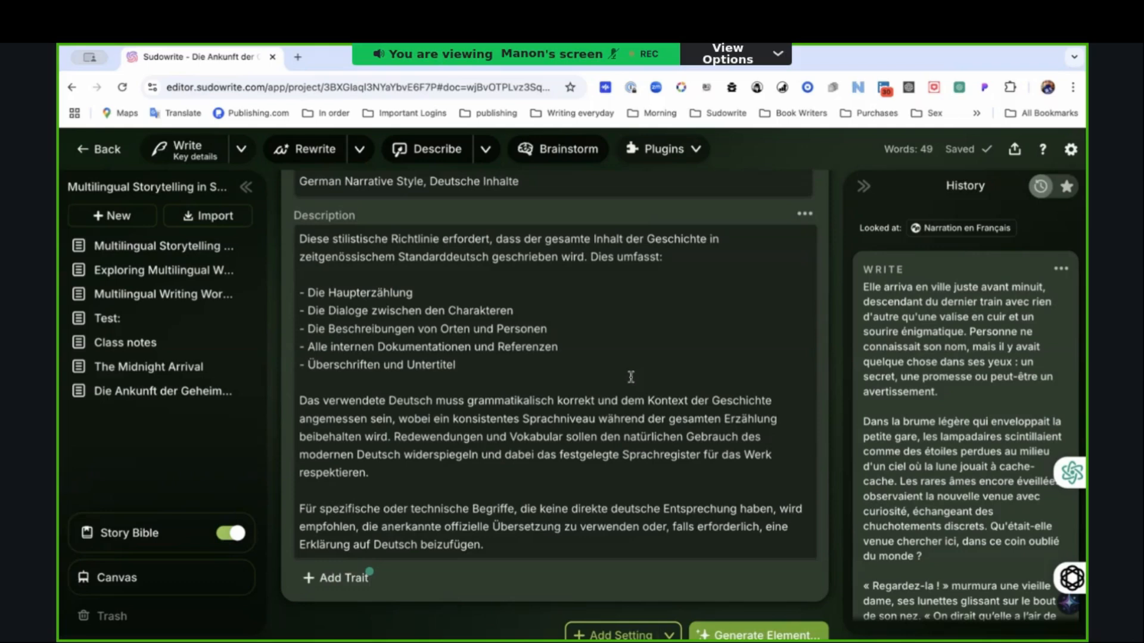
{"action": "scroll", "coordinate": [578, 397], "scroll_direction": "up", "scroll_amount": 1}
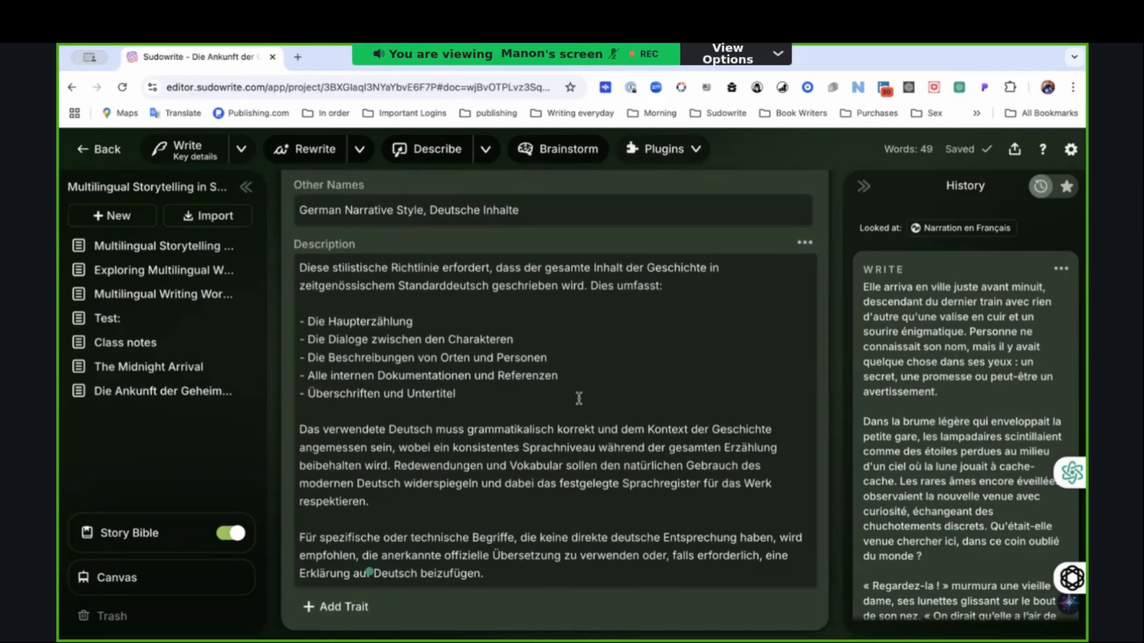
{"action": "scroll", "coordinate": [579, 397], "scroll_direction": "up", "scroll_amount": 5}
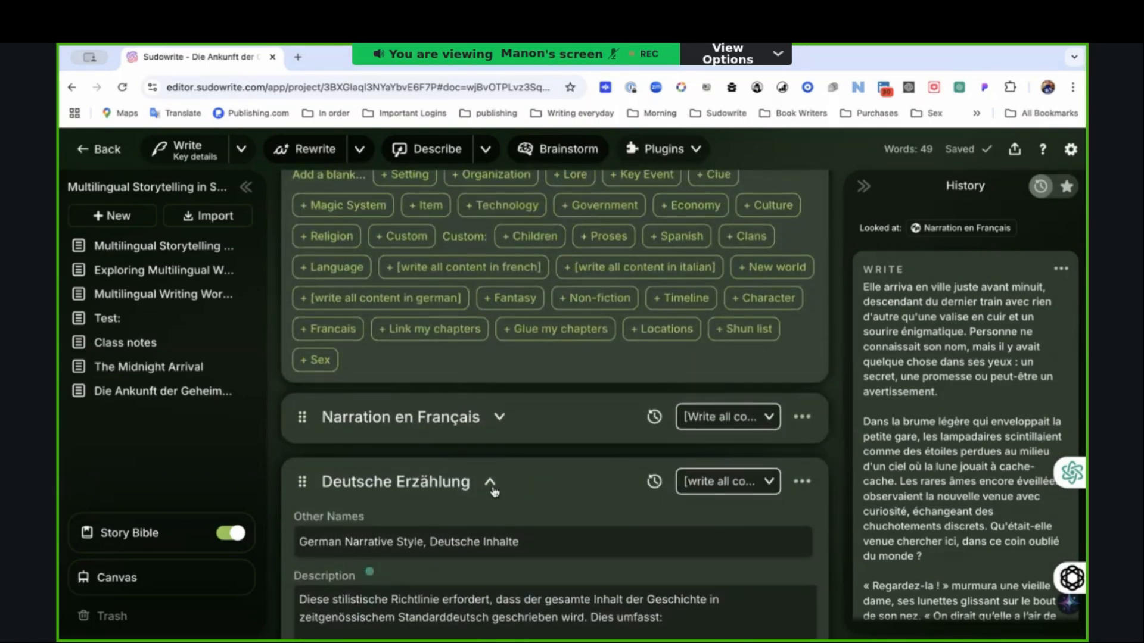
{"action": "left_click", "coordinate": [489, 483]}
Step: Generate a worldbuilding element of type "[Write all content in Italian]" without custom instructions
{"action": "scroll", "coordinate": [492, 491], "scroll_direction": "up", "scroll_amount": 4}
{"action": "left_click", "coordinate": [747, 434]}
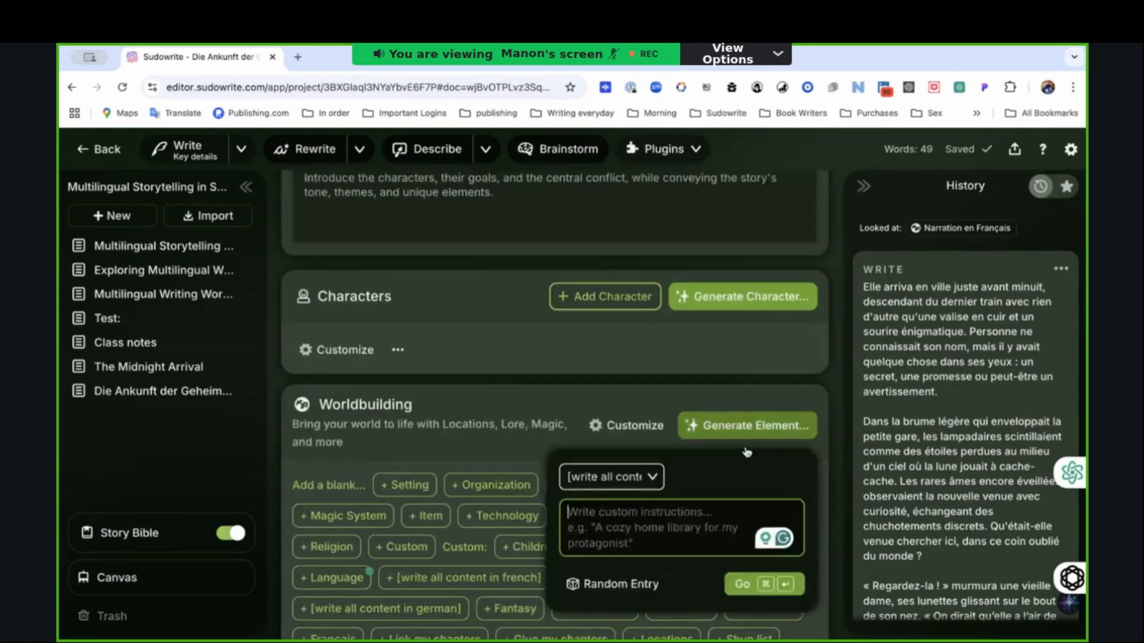
{"action": "left_click", "coordinate": [653, 481]}
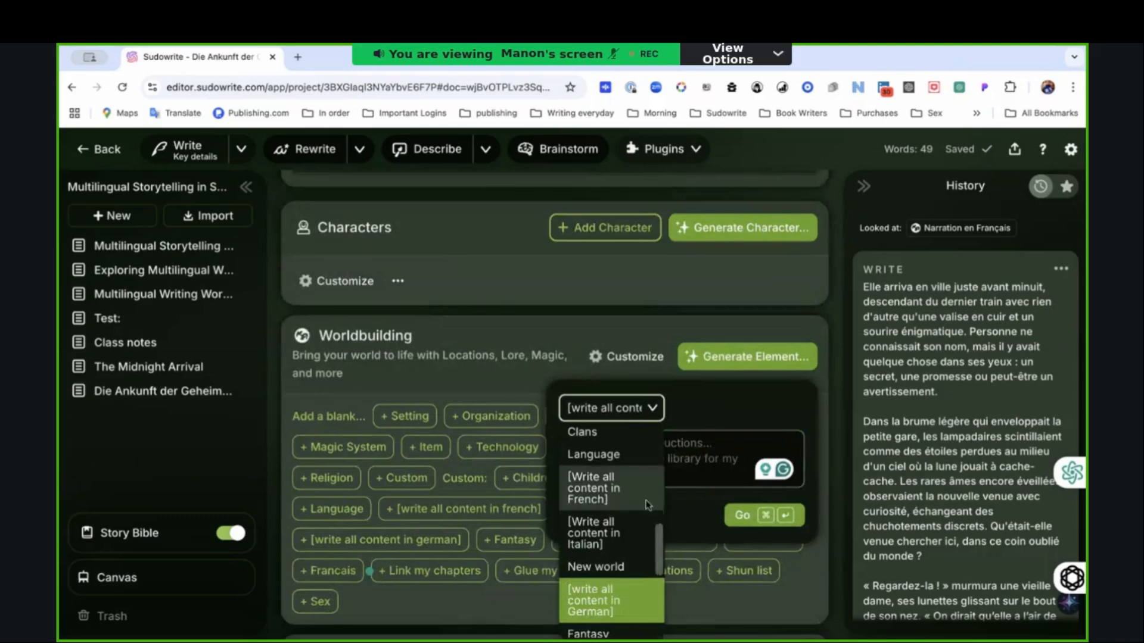
{"action": "left_click", "coordinate": [636, 530]}
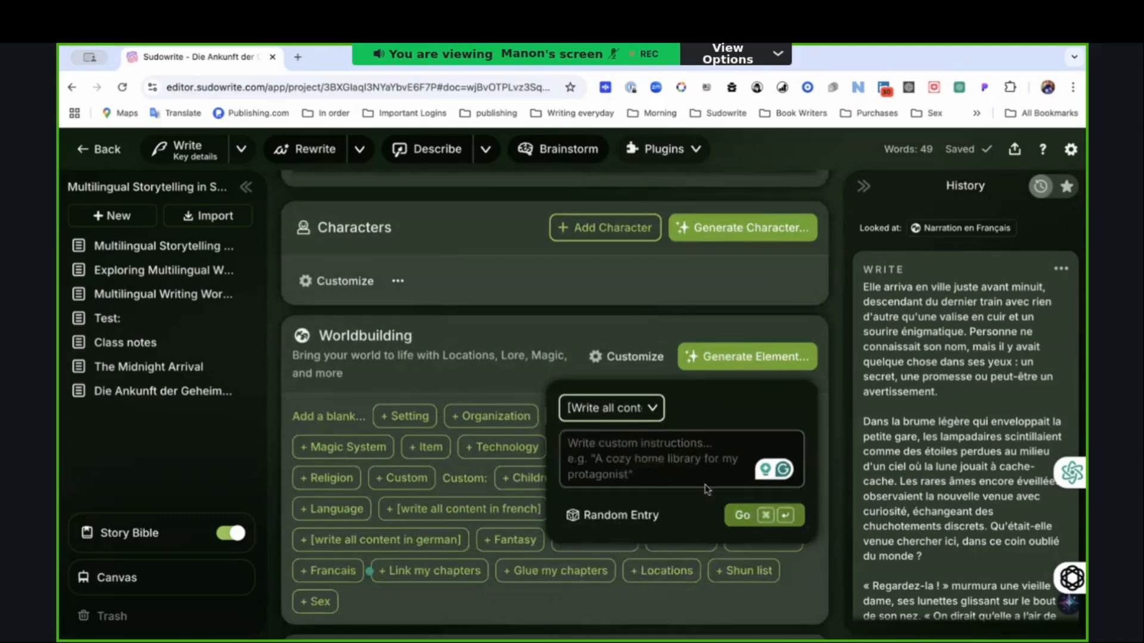
{"action": "left_click", "coordinate": [739, 516]}
{"action": "scroll", "coordinate": [739, 527], "scroll_direction": "down", "scroll_amount": 10}
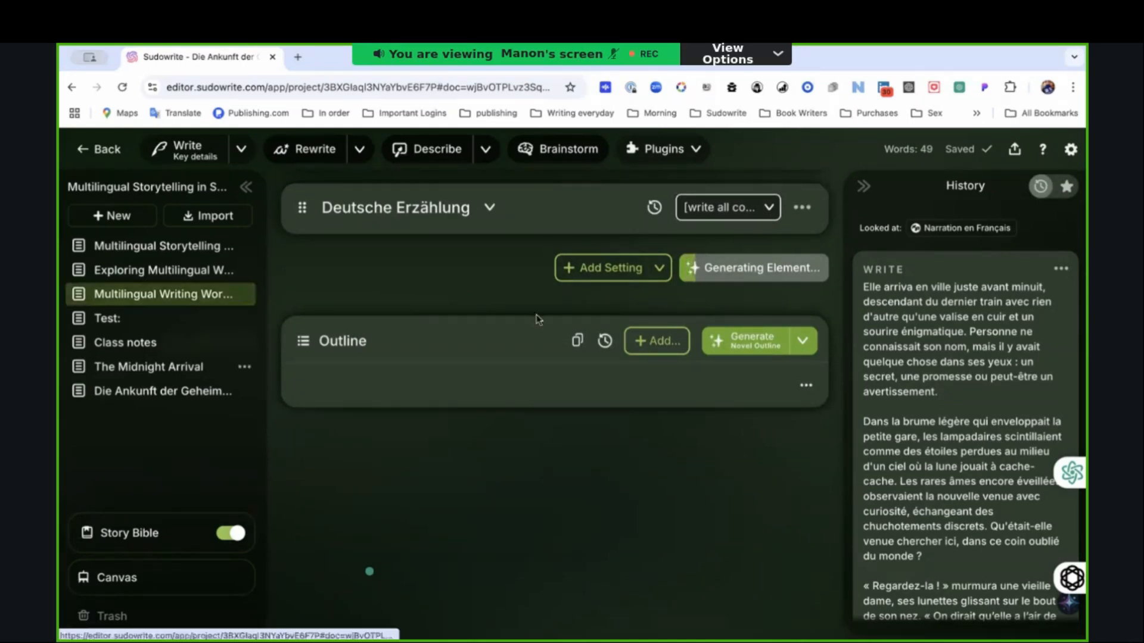
Step: Read through the generated Italian narration entry and return to the Worldbuilding section's element types
{"action": "mouse_move", "coordinate": [149, 519]}
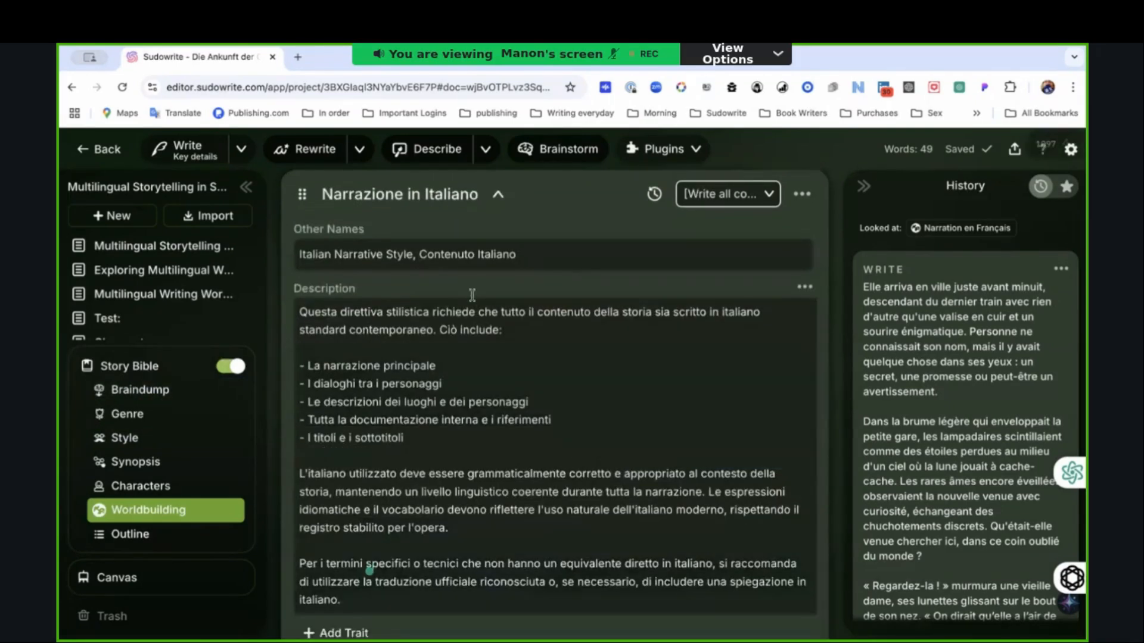
{"action": "scroll", "coordinate": [482, 395], "scroll_direction": "down", "scroll_amount": 2}
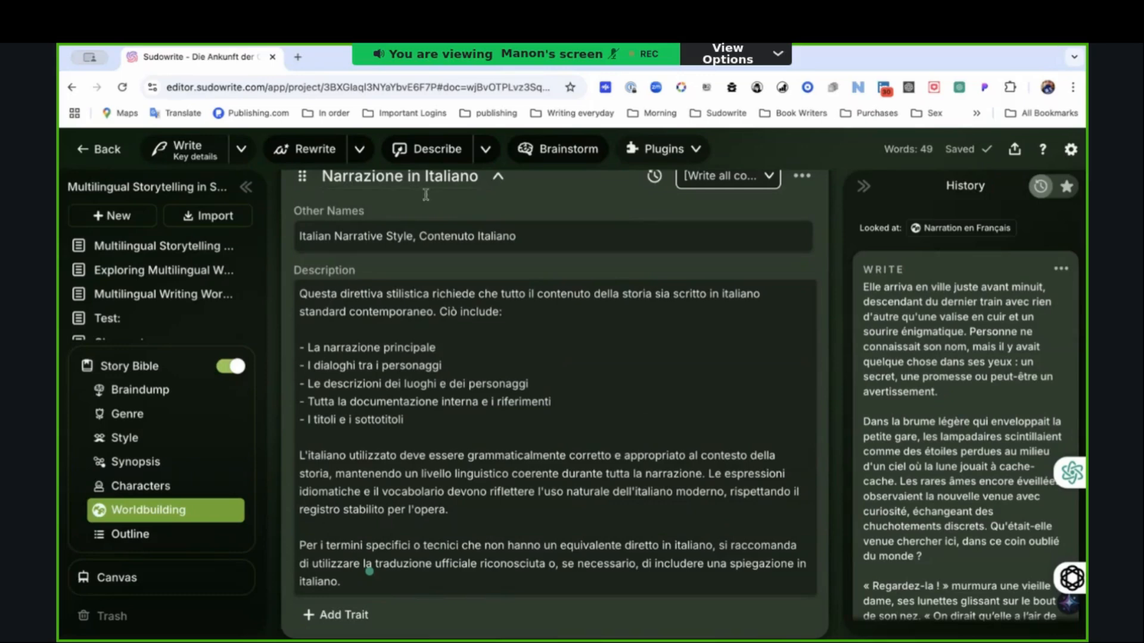
{"action": "scroll", "coordinate": [365, 277], "scroll_direction": "down", "scroll_amount": 2}
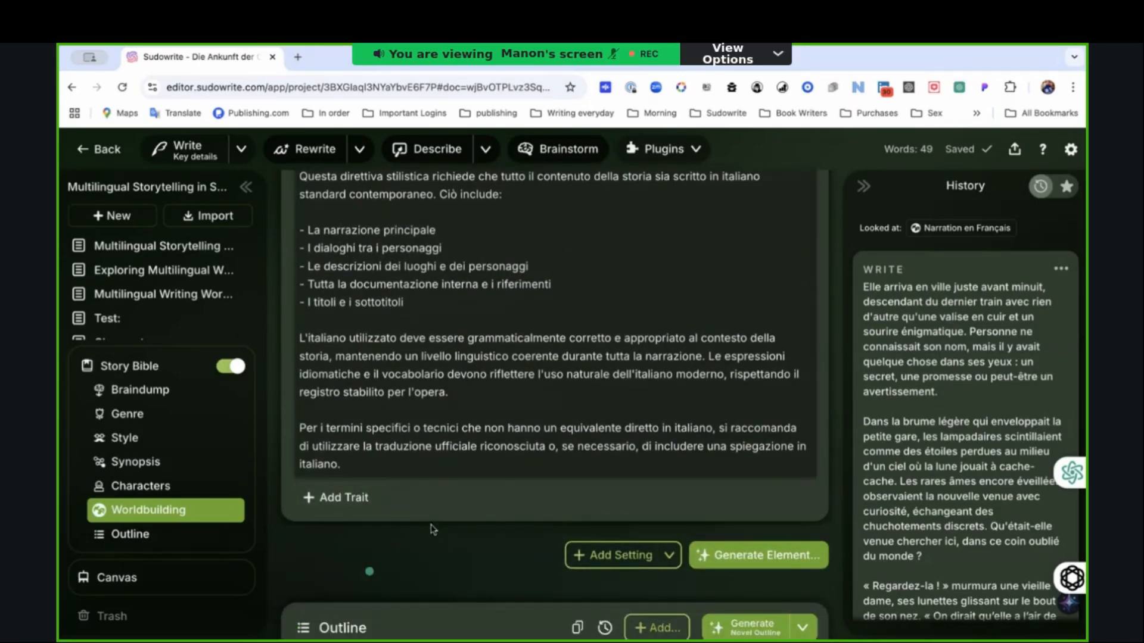
{"action": "scroll", "coordinate": [465, 452], "scroll_direction": "up", "scroll_amount": 4}
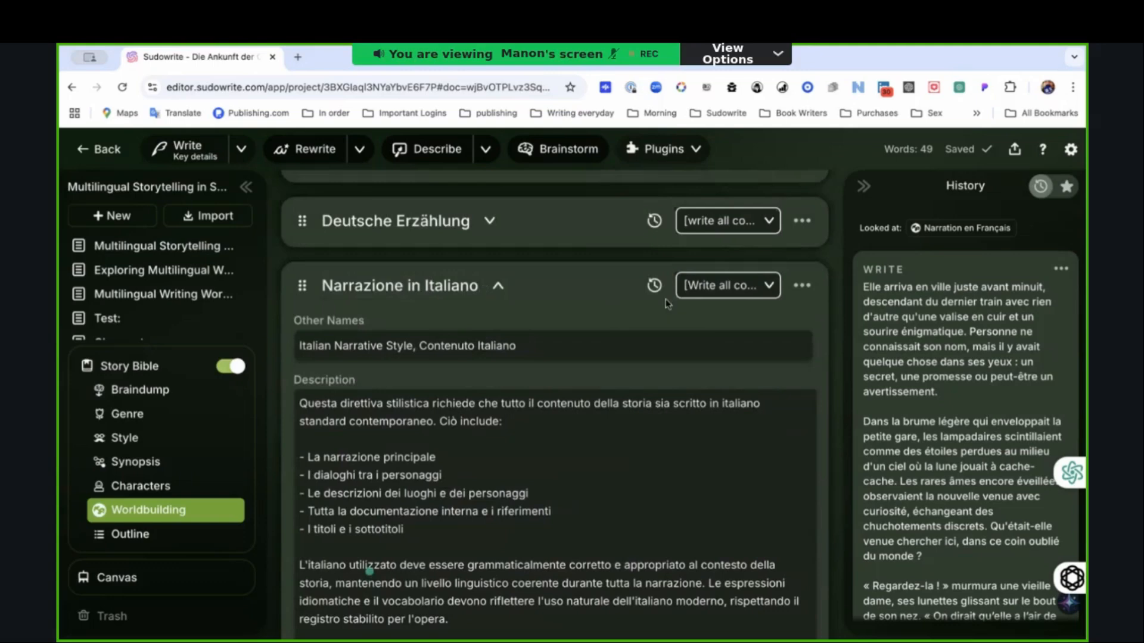
{"action": "scroll", "coordinate": [738, 294], "scroll_direction": "up", "scroll_amount": 5}
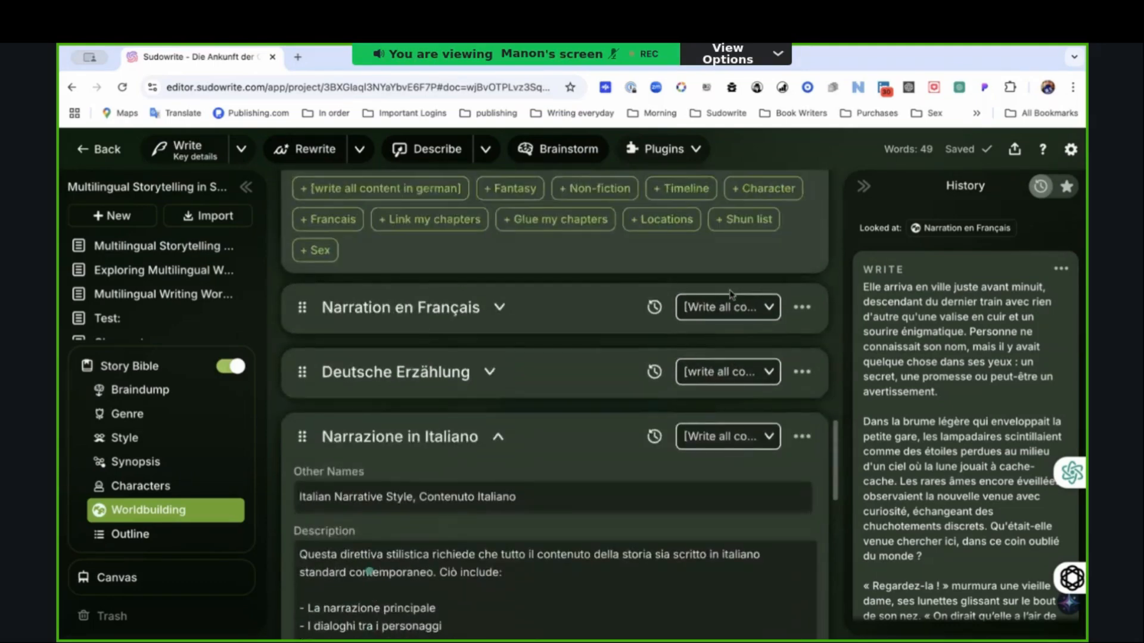
{"action": "scroll", "coordinate": [732, 296], "scroll_direction": "up", "scroll_amount": 3}
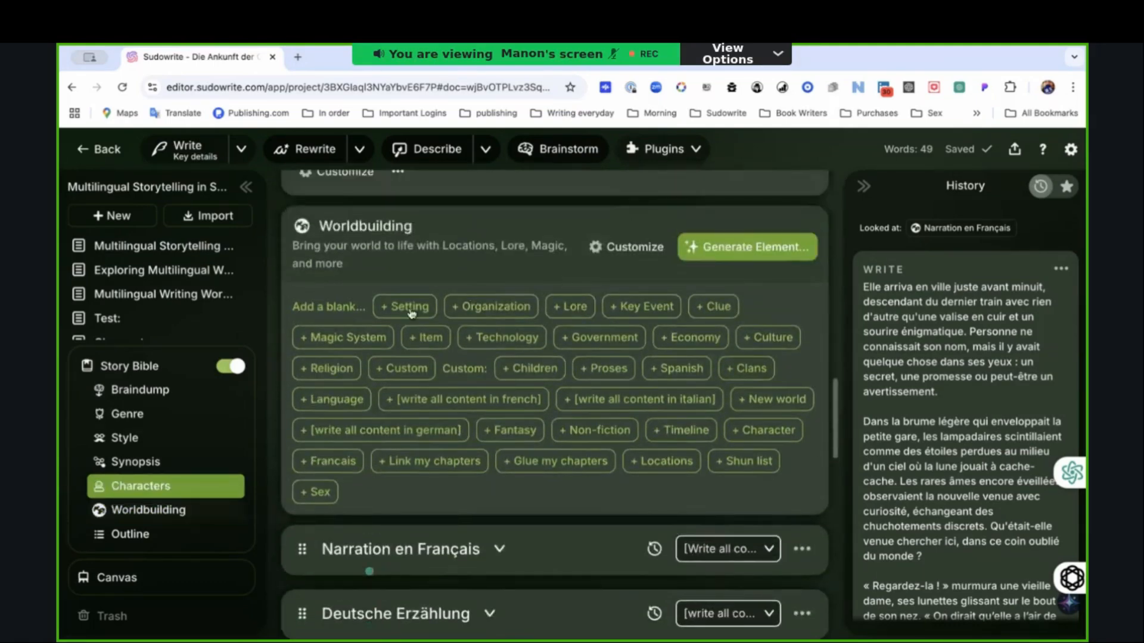
Step: Customize the default traits of the "[Write all content in French]" worldbuilding type by adding a trait named "Characters names"
{"action": "left_click", "coordinate": [609, 256]}
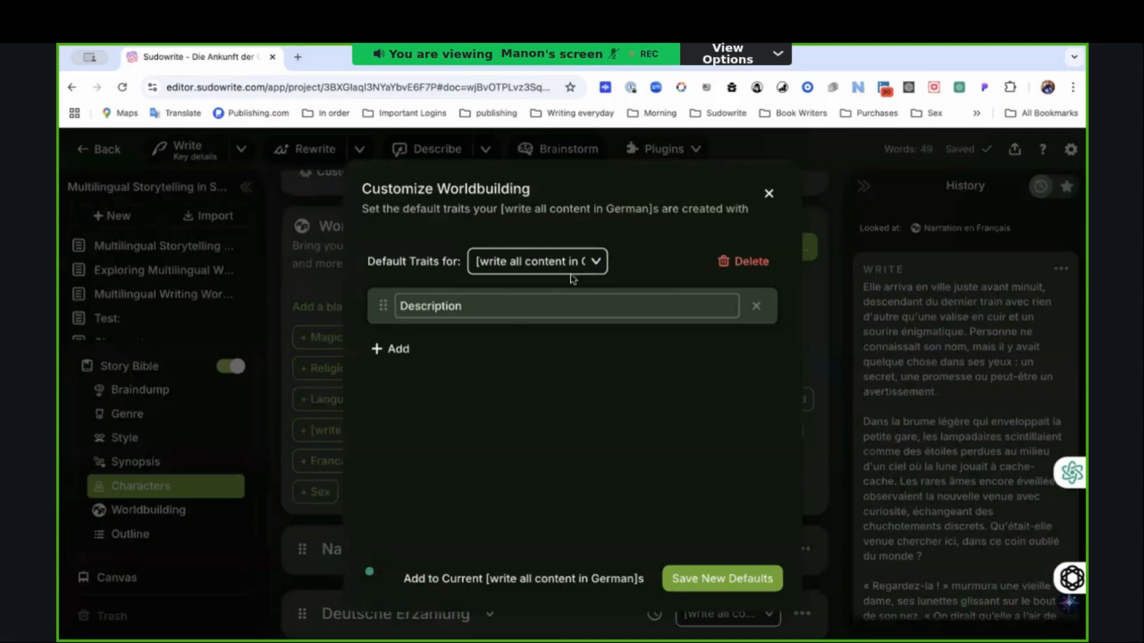
{"action": "left_click", "coordinate": [590, 265]}
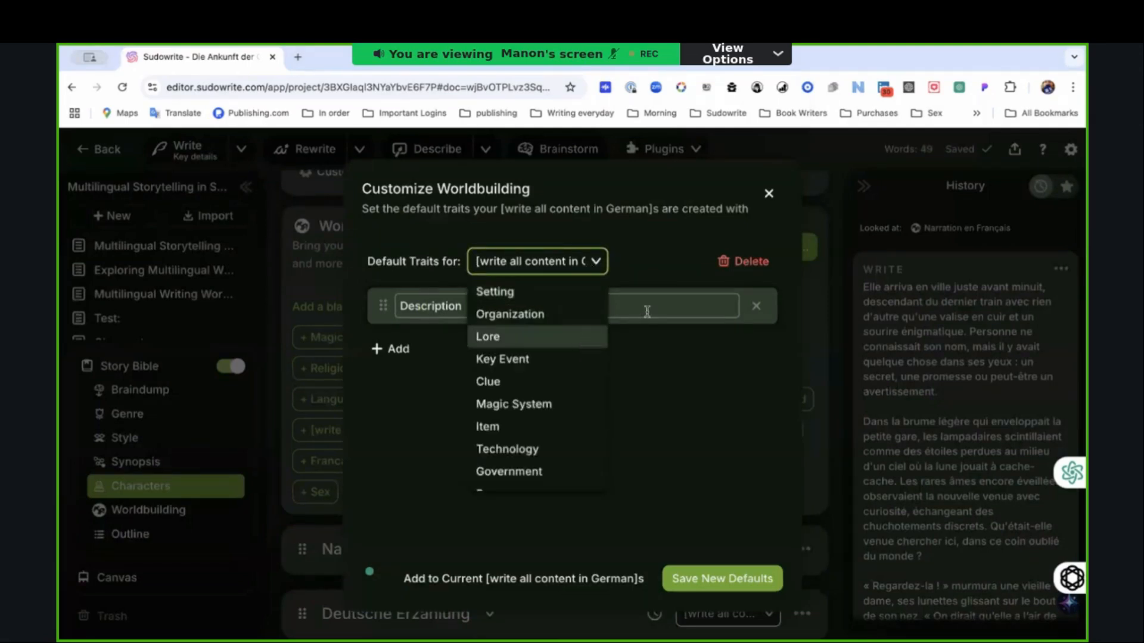
{"action": "scroll", "coordinate": [551, 357], "scroll_direction": "down", "scroll_amount": 5}
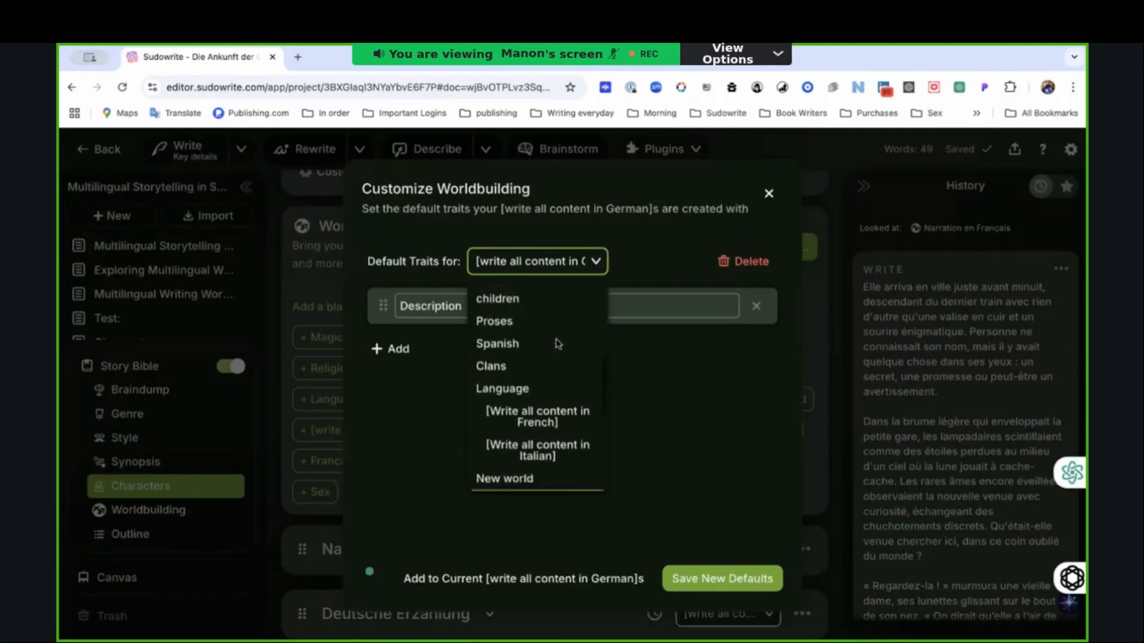
{"action": "left_click", "coordinate": [547, 387]}
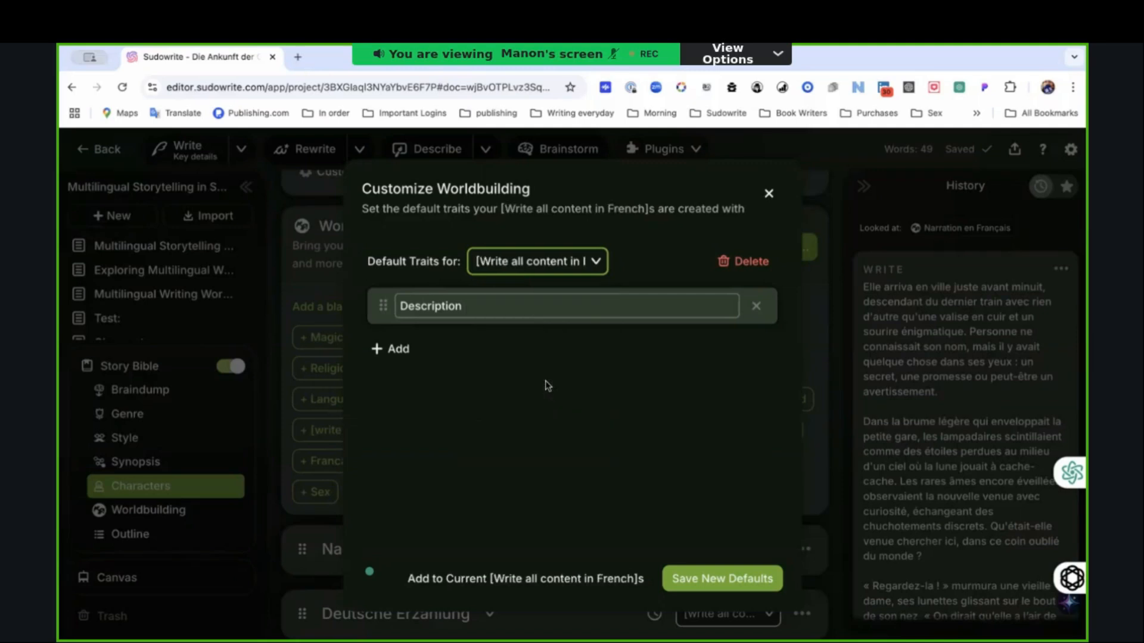
{"action": "left_click", "coordinate": [378, 344]}
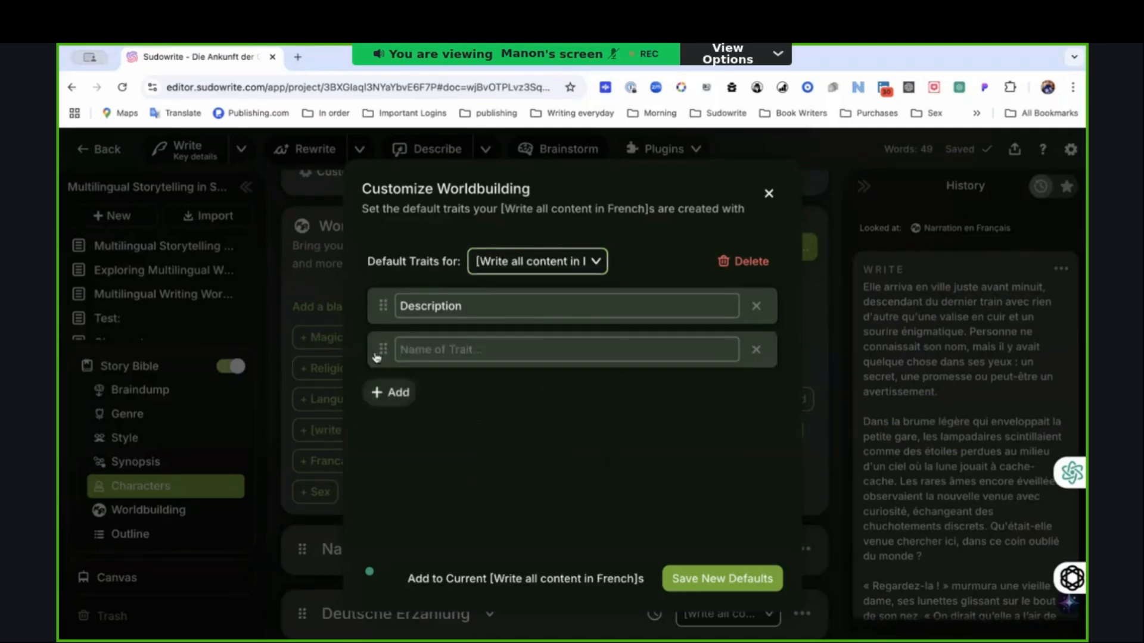
{"action": "left_click", "coordinate": [423, 353]}
{"action": "type", "text": "Character"}
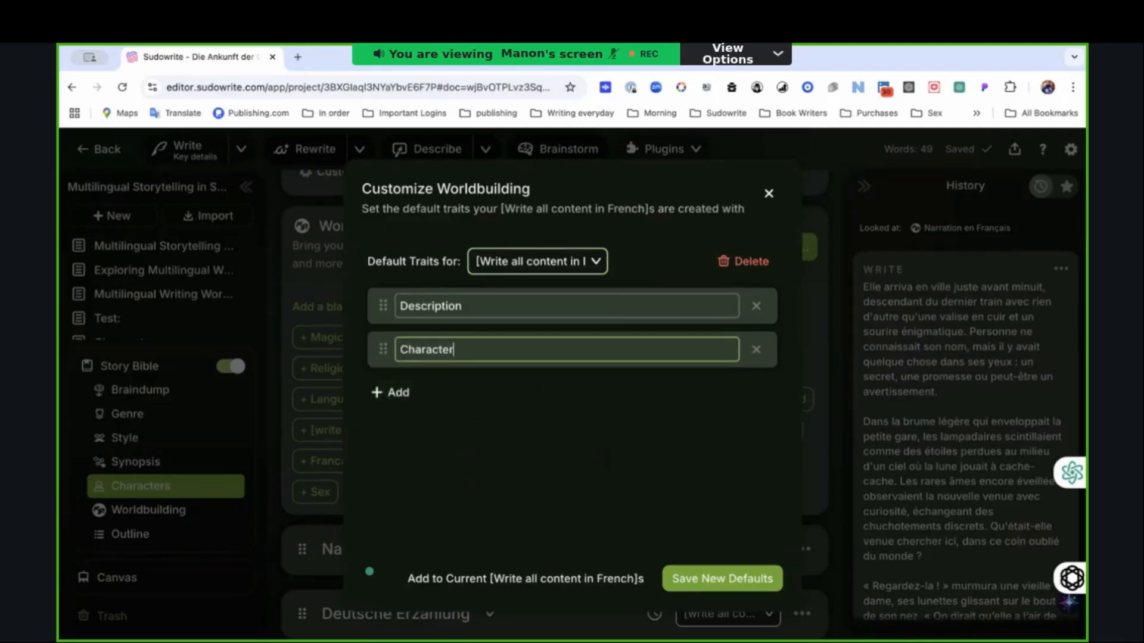
{"action": "type", "text": "s names"}
Step: Add a "Cities names" trait to the French worldbuilding type and save the new defaults
{"action": "left_click", "coordinate": [399, 407]}
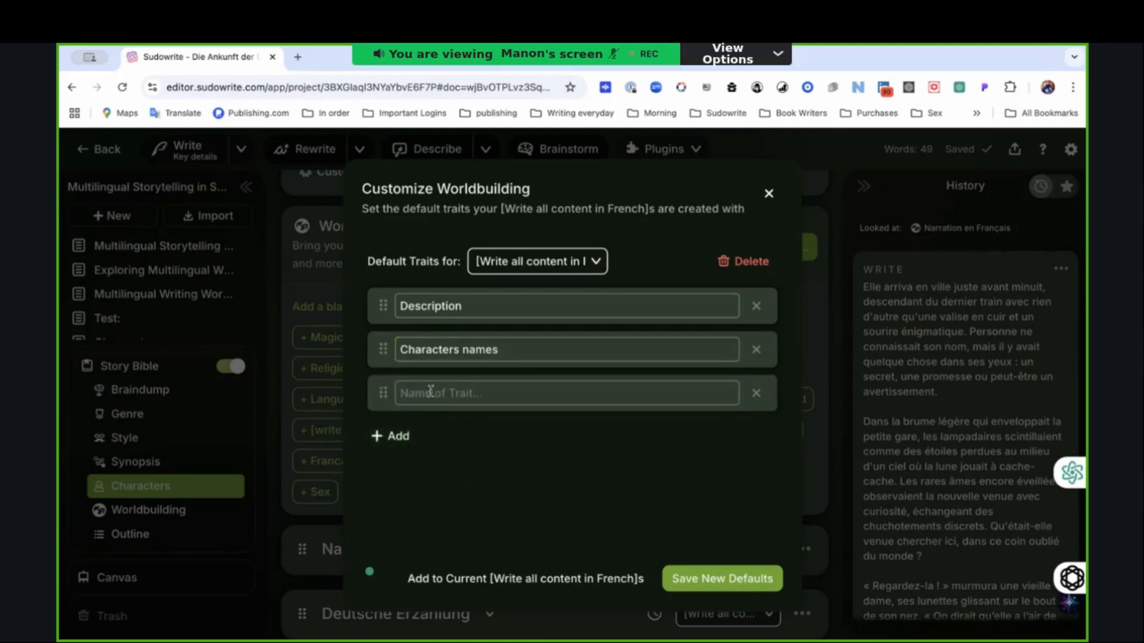
{"action": "left_click", "coordinate": [427, 398]}
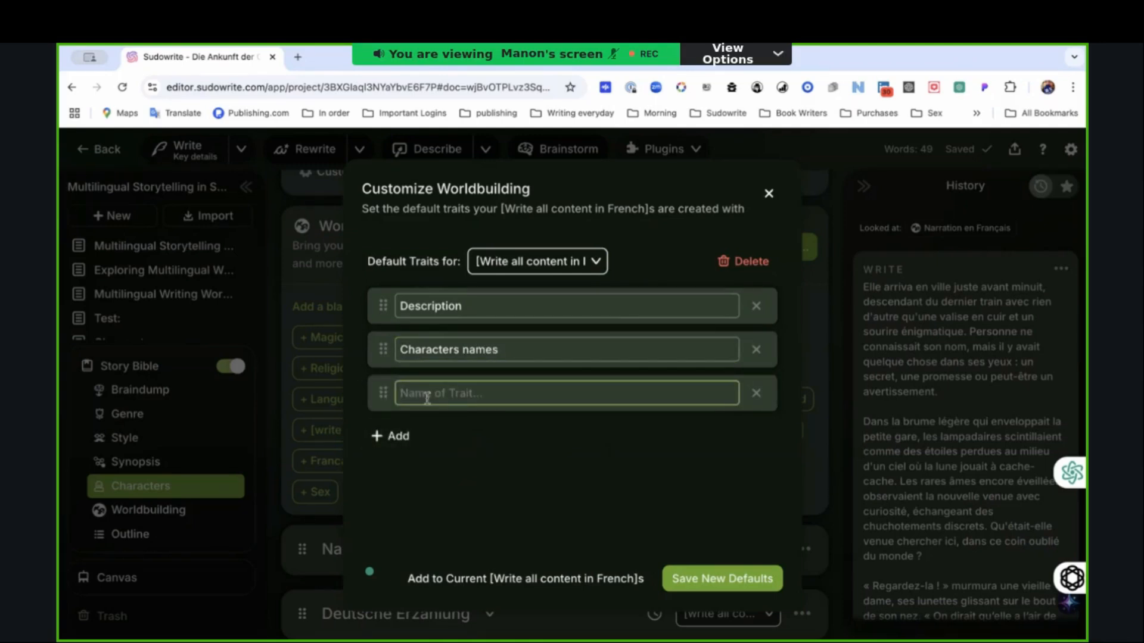
{"action": "type", "text": "Cities nmas"}
{"action": "key", "text": "BackSpace"}
{"action": "key", "text": "BackSpace"}
{"action": "key", "text": "BackSpace"}
{"action": "type", "text": "ames"}
{"action": "left_click", "coordinate": [696, 565]}
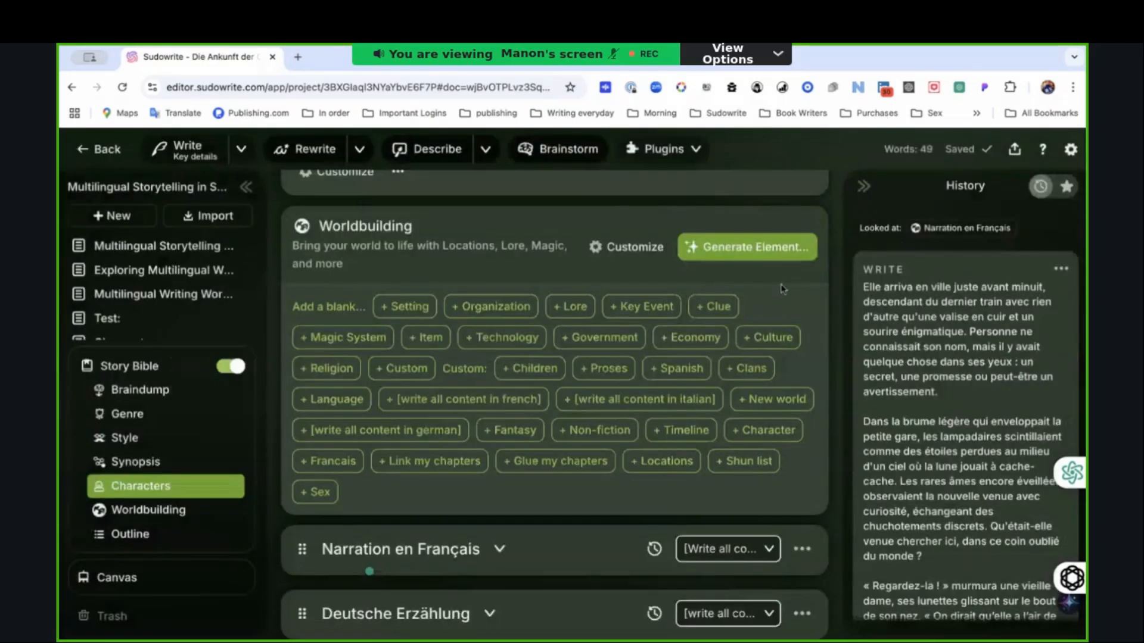
Step: Generate a worldbuilding element of type "[Write all content in French]" without custom instructions
{"action": "left_click", "coordinate": [736, 244]}
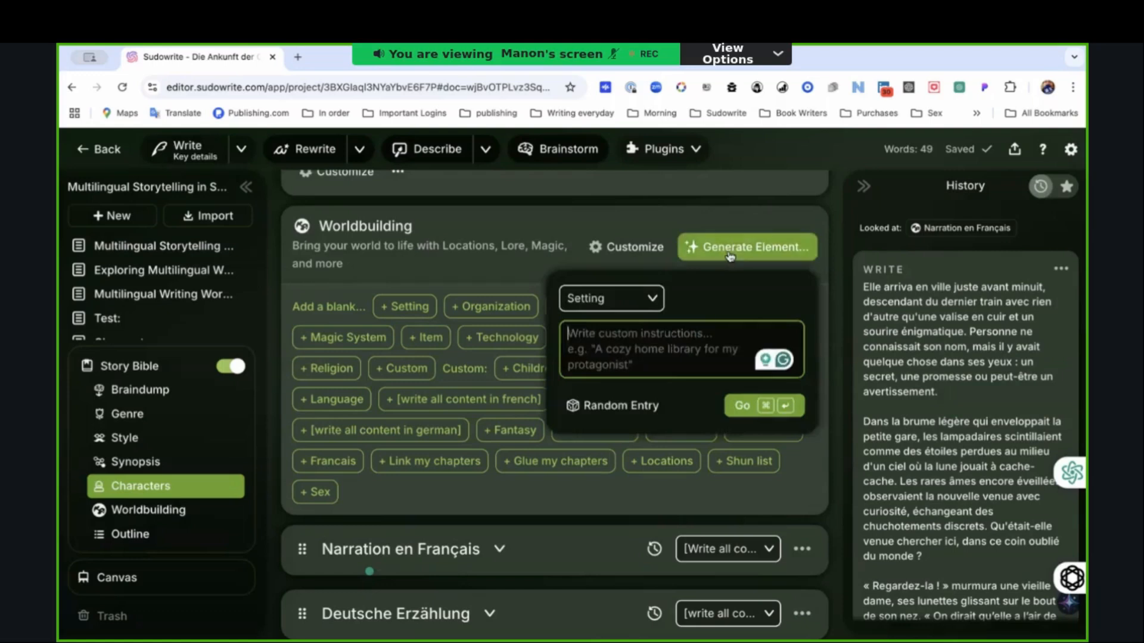
{"action": "left_click", "coordinate": [649, 299]}
{"action": "scroll", "coordinate": [626, 417], "scroll_direction": "down", "scroll_amount": 5}
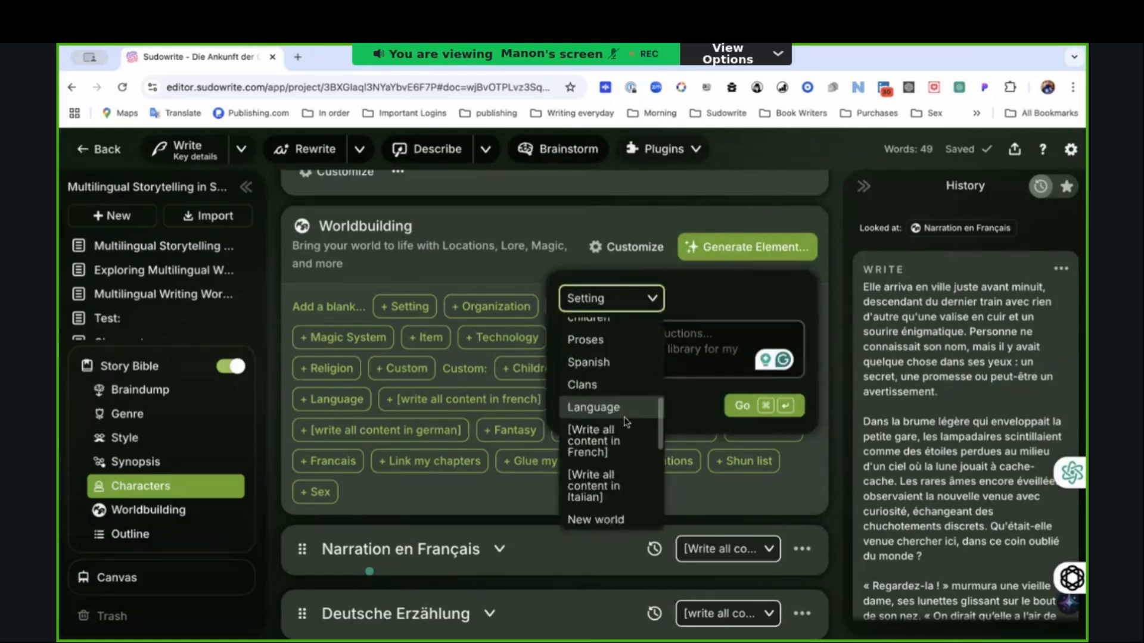
{"action": "scroll", "coordinate": [626, 421], "scroll_direction": "down", "scroll_amount": 2}
{"action": "scroll", "coordinate": [626, 420], "scroll_direction": "down", "scroll_amount": 2}
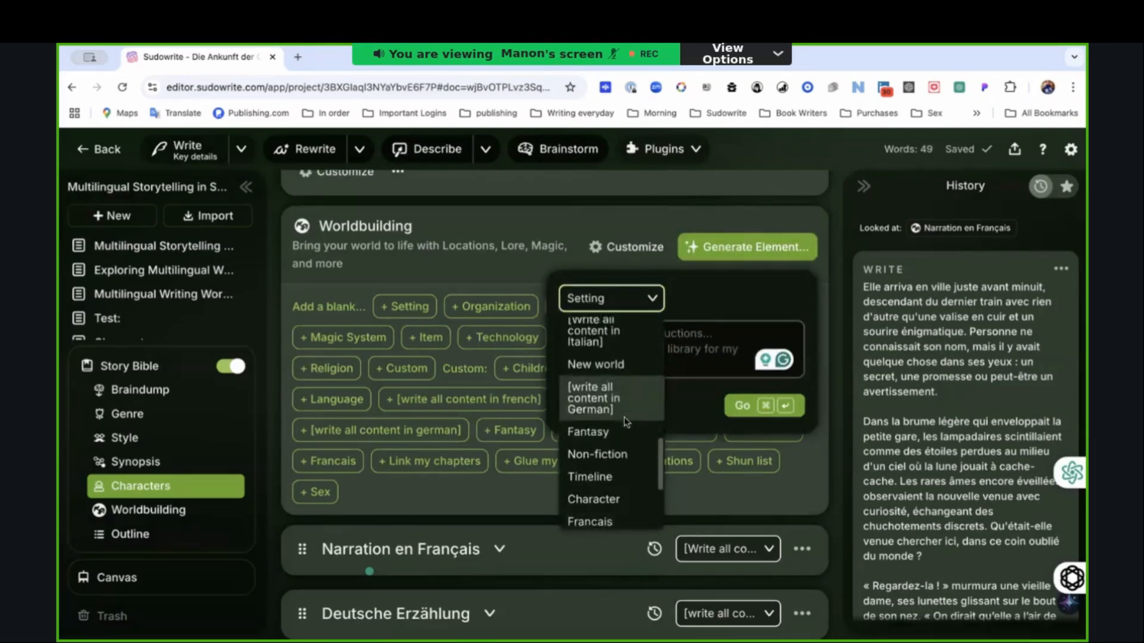
{"action": "scroll", "coordinate": [619, 411], "scroll_direction": "up", "scroll_amount": 3}
{"action": "left_click", "coordinate": [600, 384]}
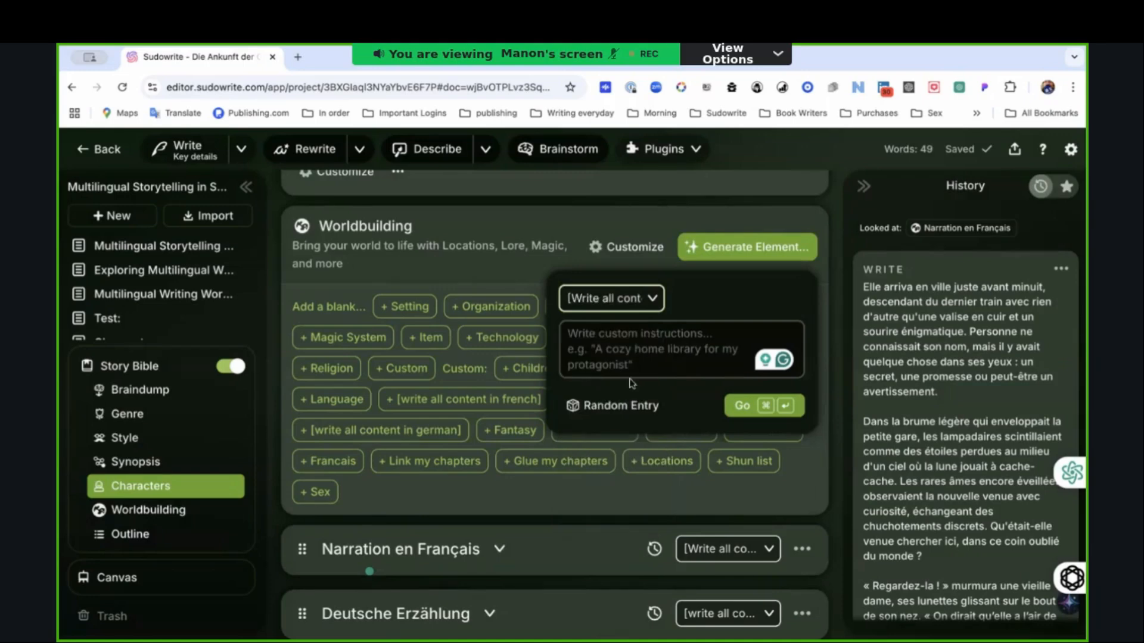
{"action": "left_click", "coordinate": [755, 408]}
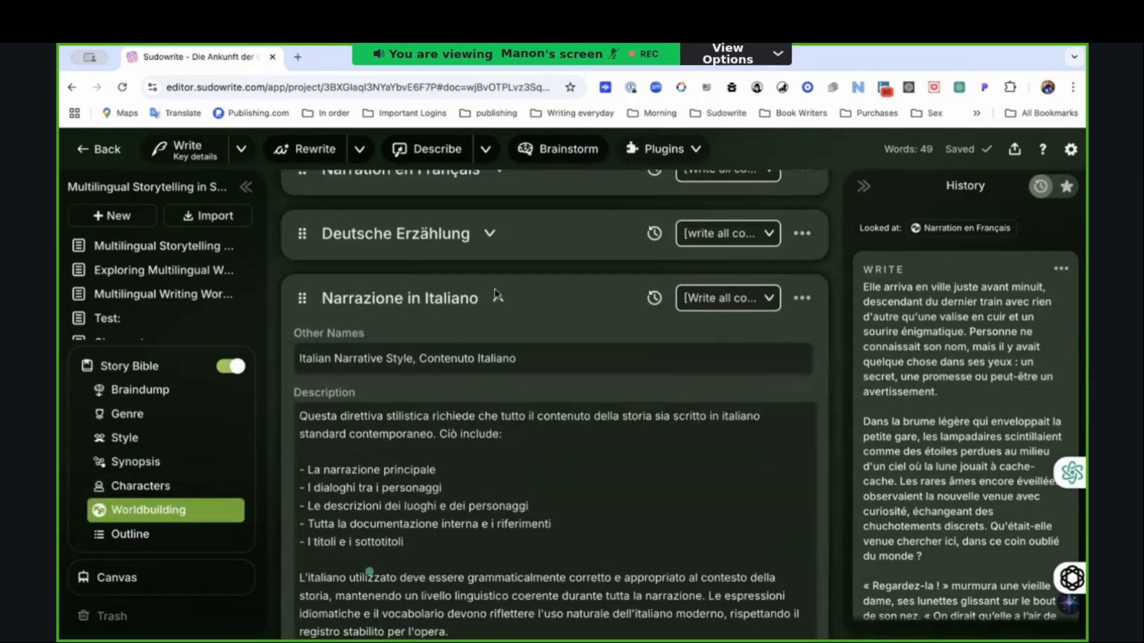
Step: Read through the newly generated French worldbuilding entry, including its description, "Characters names" and "Cities names" traits
{"action": "left_click", "coordinate": [497, 296]}
{"action": "scroll", "coordinate": [619, 308], "scroll_direction": "down", "scroll_amount": 1}
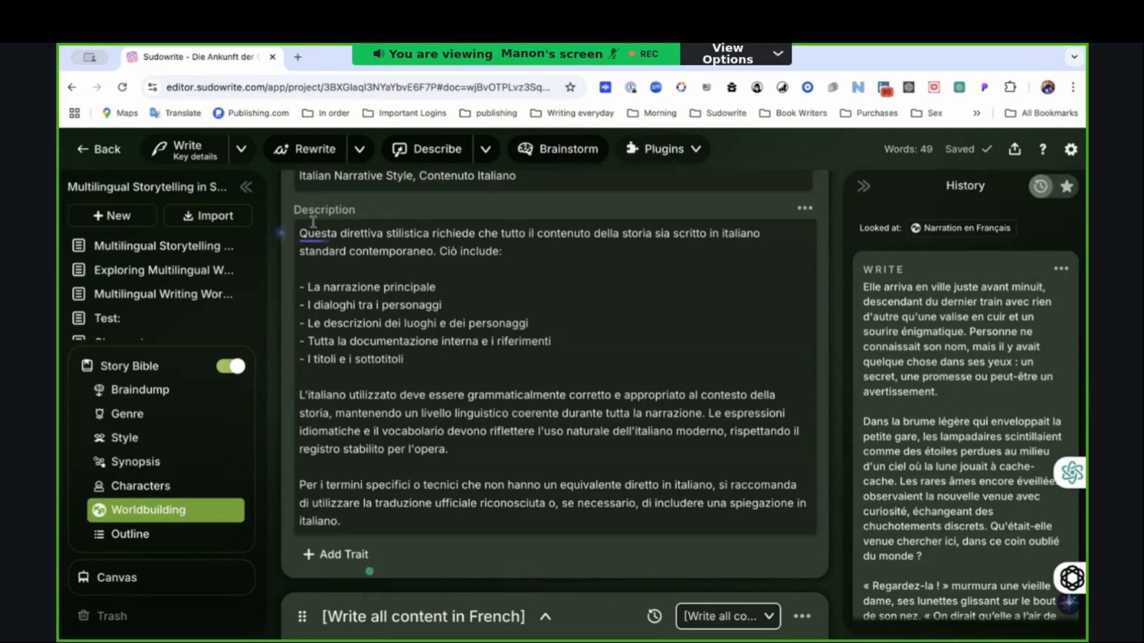
{"action": "scroll", "coordinate": [418, 337], "scroll_direction": "down", "scroll_amount": 8}
{"action": "scroll", "coordinate": [418, 338], "scroll_direction": "down", "scroll_amount": 2}
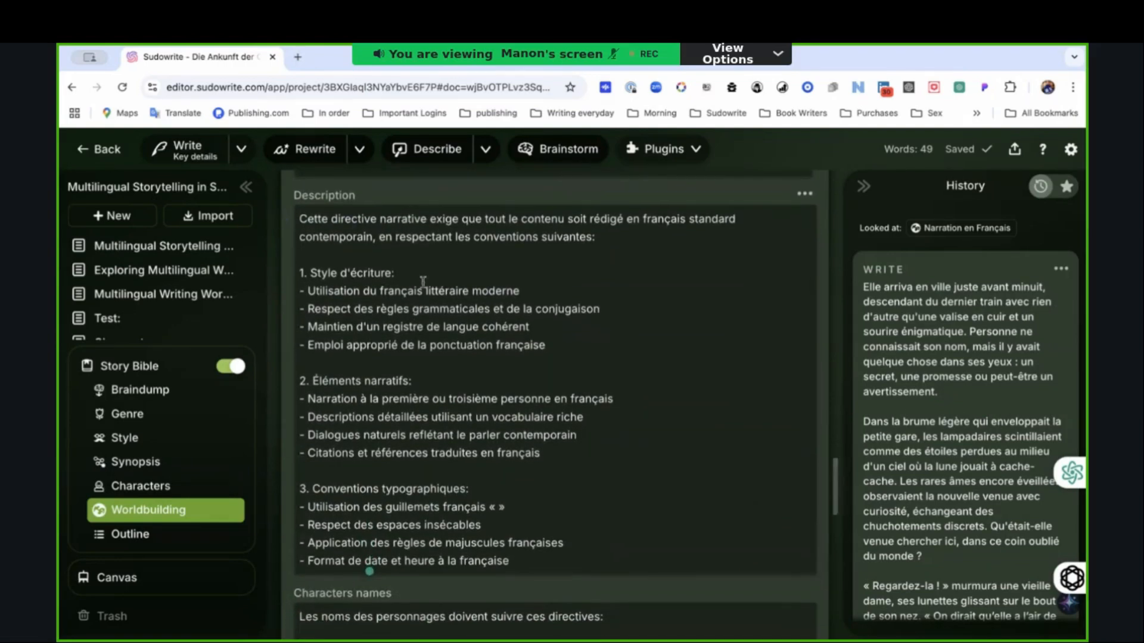
{"action": "scroll", "coordinate": [413, 413], "scroll_direction": "down", "scroll_amount": 4}
{"action": "scroll", "coordinate": [413, 414], "scroll_direction": "down", "scroll_amount": 1}
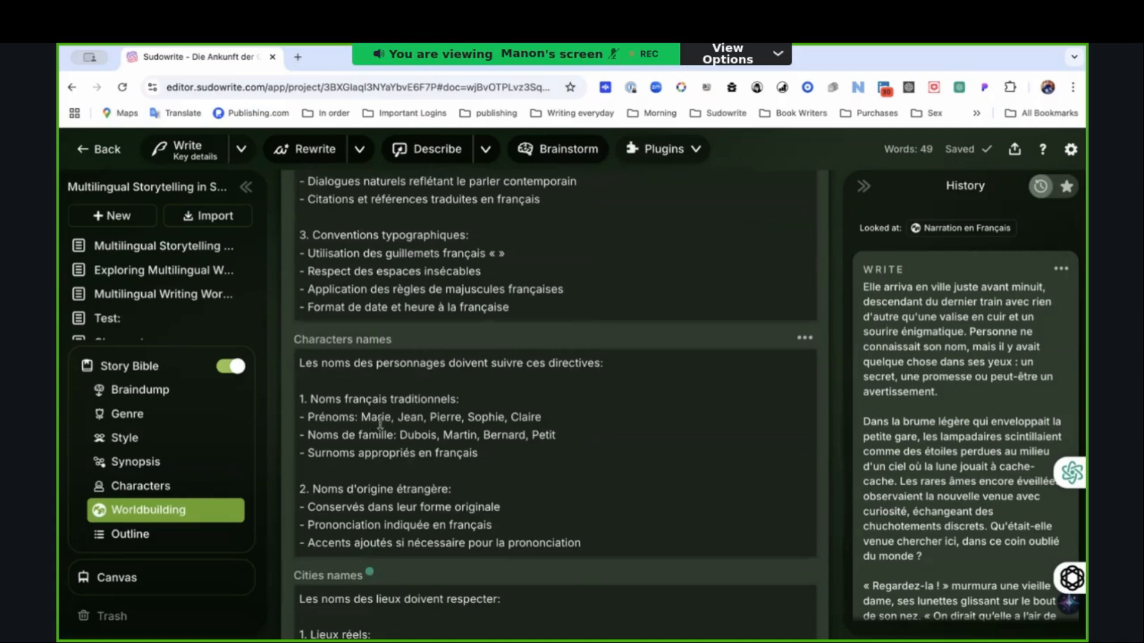
{"action": "scroll", "coordinate": [375, 424], "scroll_direction": "down", "scroll_amount": 2}
{"action": "scroll", "coordinate": [465, 449], "scroll_direction": "down", "scroll_amount": 3}
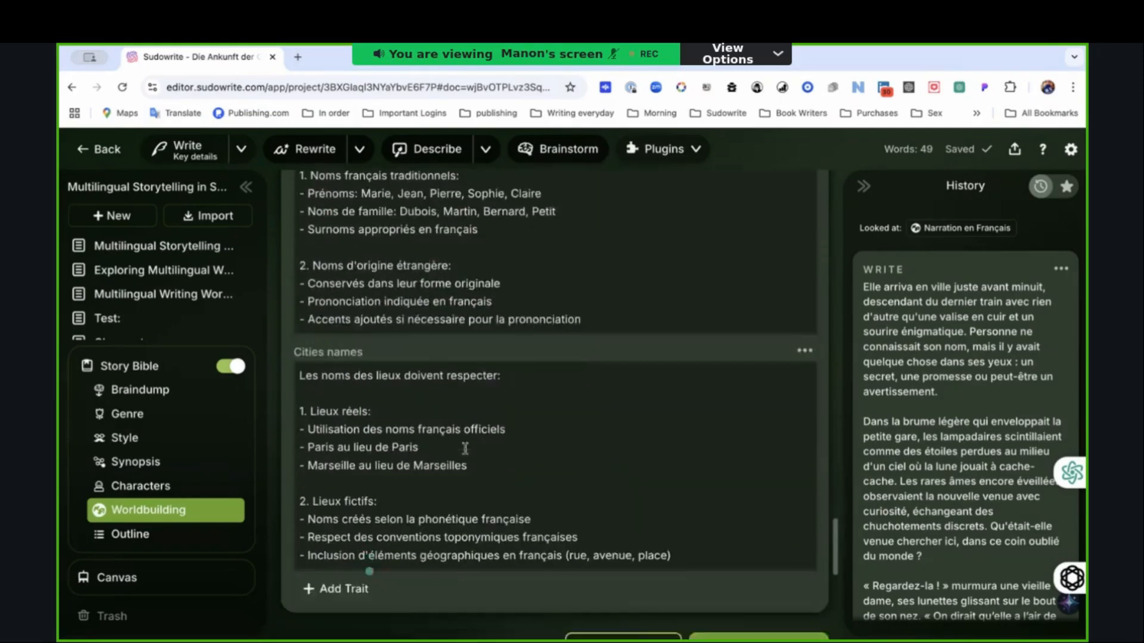
{"action": "scroll", "coordinate": [488, 484], "scroll_direction": "down", "scroll_amount": 1}
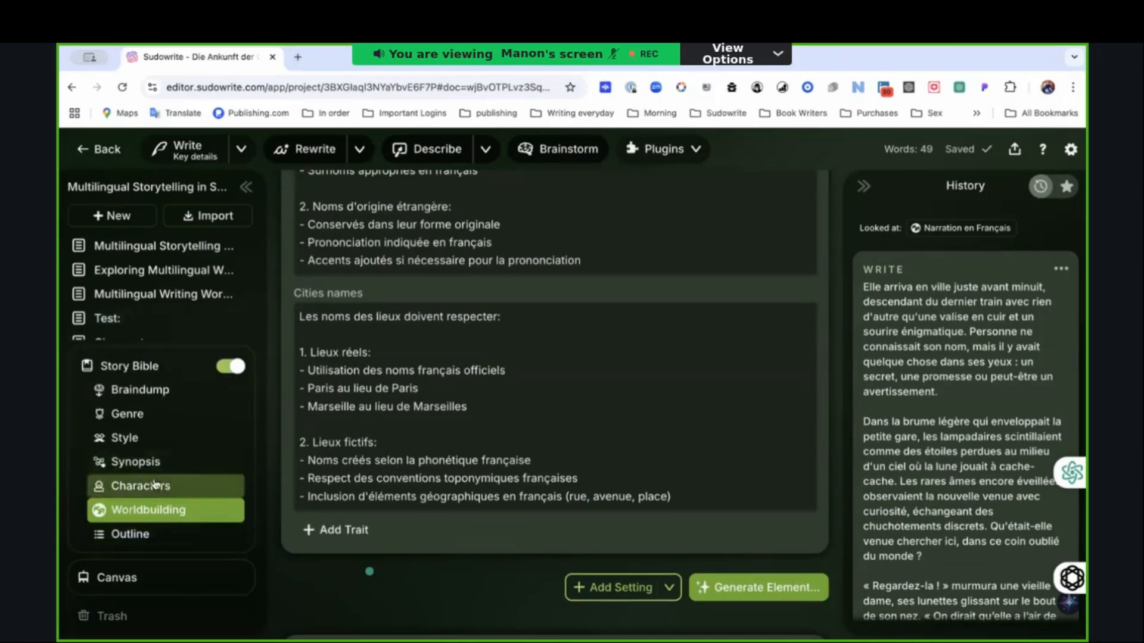
Step: Return to the Story Bible's Characters section and open the customization of its default traits
{"action": "left_click", "coordinate": [158, 496]}
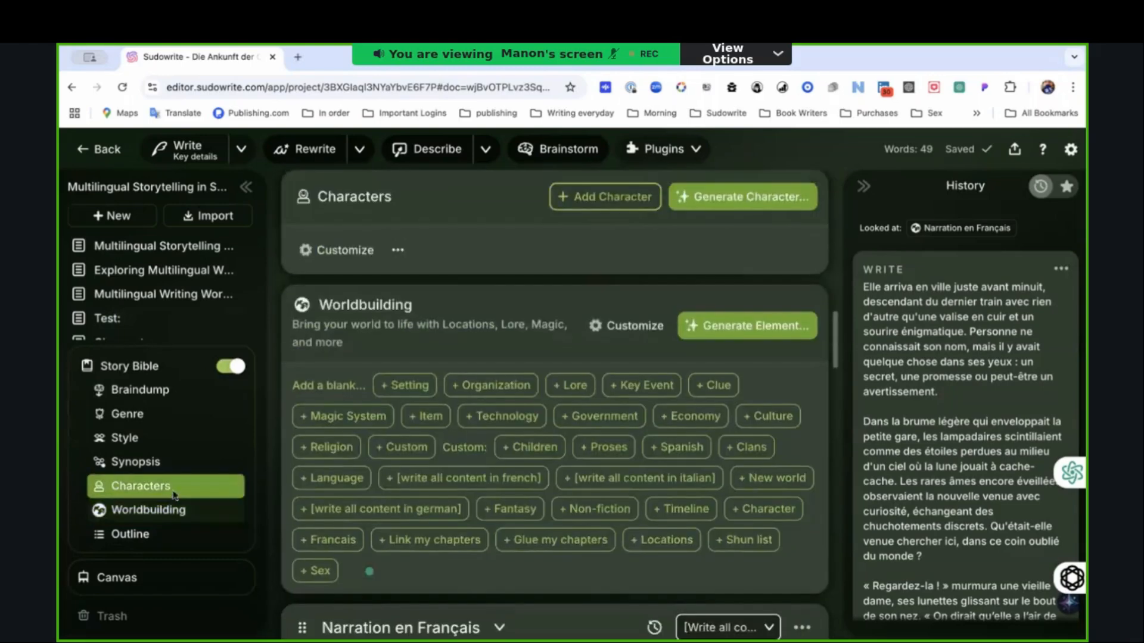
{"action": "scroll", "coordinate": [450, 457], "scroll_direction": "down", "scroll_amount": 2}
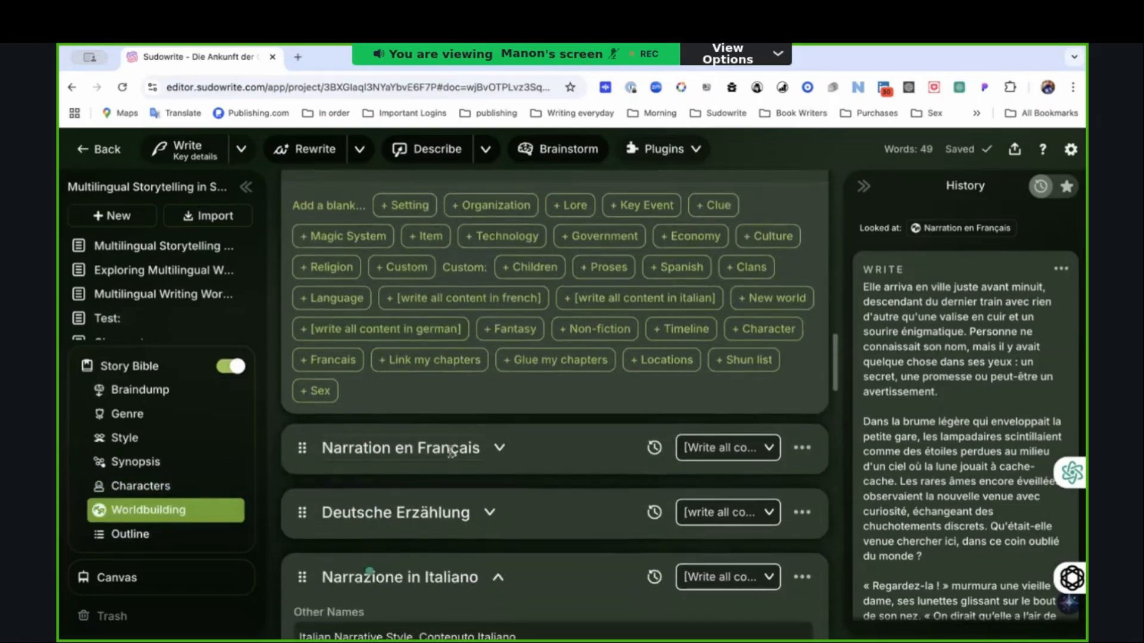
{"action": "scroll", "coordinate": [451, 457], "scroll_direction": "up", "scroll_amount": 4}
{"action": "scroll", "coordinate": [450, 457], "scroll_direction": "up", "scroll_amount": 2}
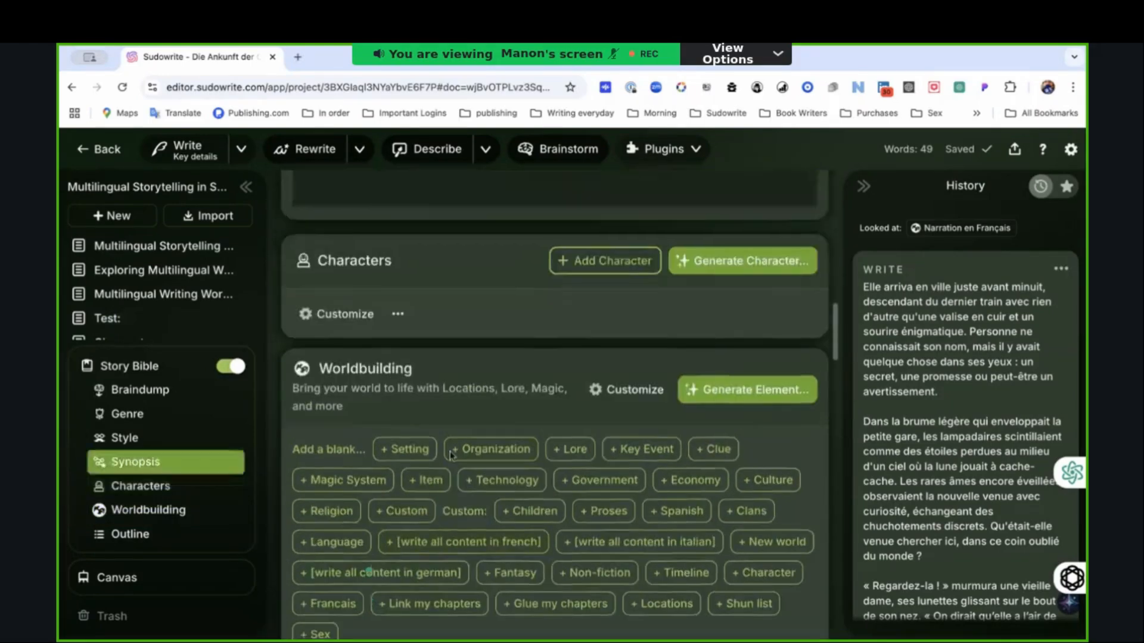
{"action": "scroll", "coordinate": [492, 312], "scroll_direction": "up", "scroll_amount": 1}
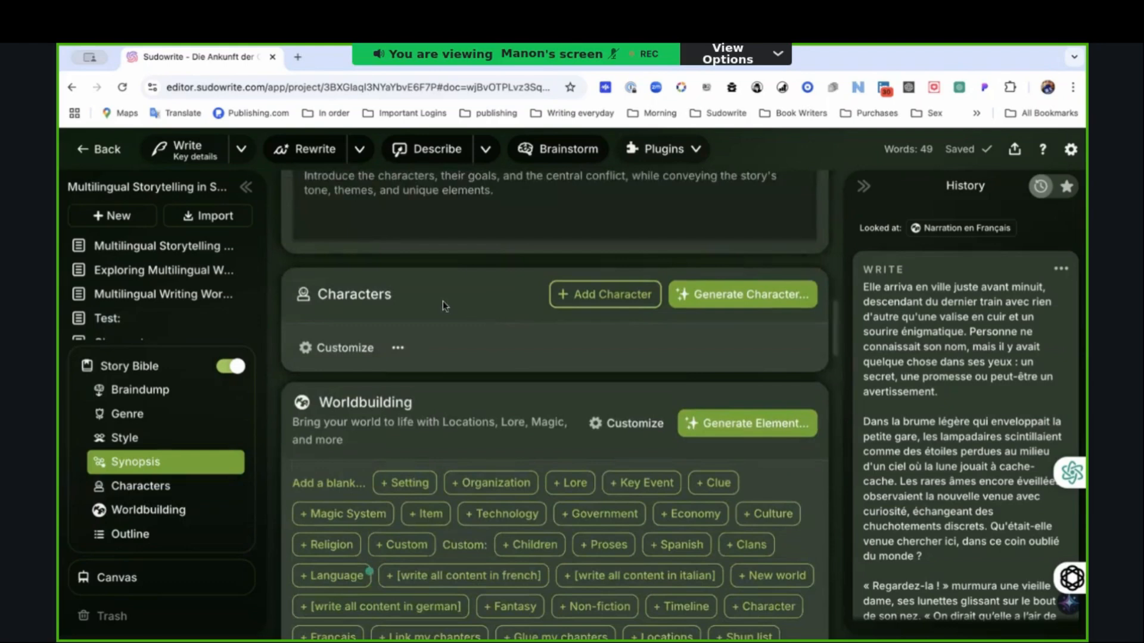
{"action": "left_click", "coordinate": [341, 351]}
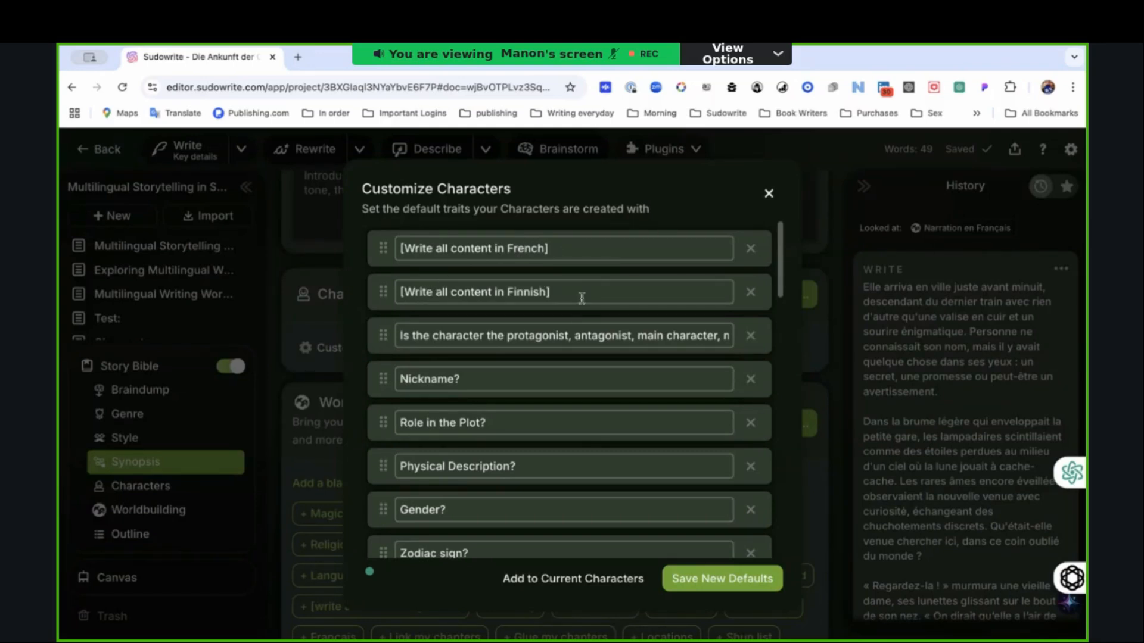
Step: Add a default character trait named "Speak in old Canadian French" at the end of the list and save the new defaults
{"action": "scroll", "coordinate": [518, 328], "scroll_direction": "down", "scroll_amount": 4}
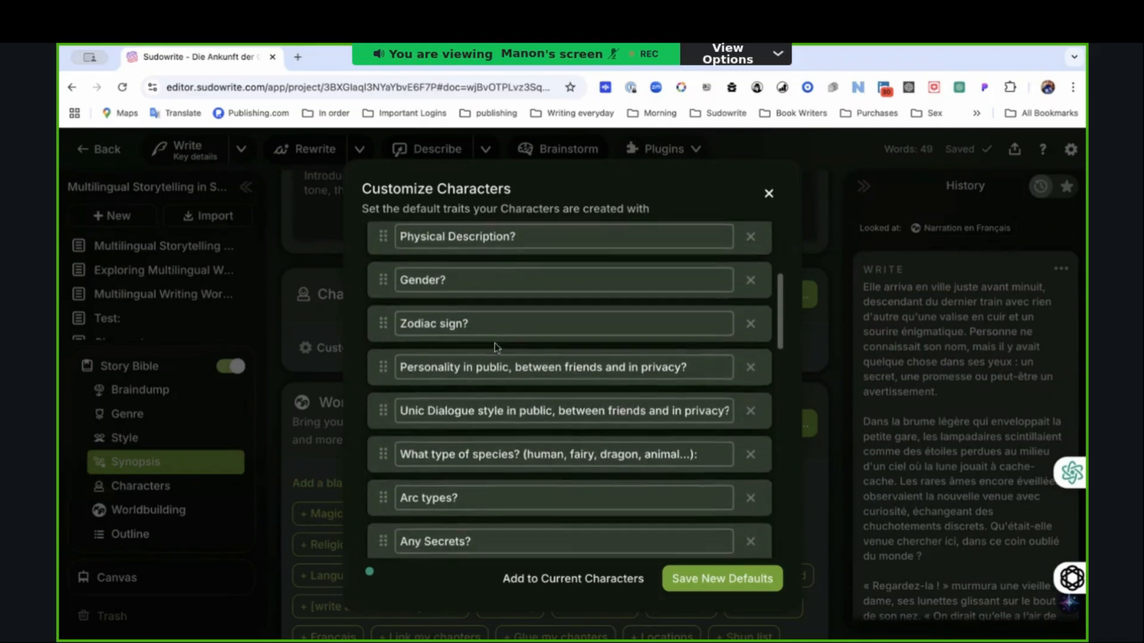
{"action": "scroll", "coordinate": [496, 347], "scroll_direction": "down", "scroll_amount": 4}
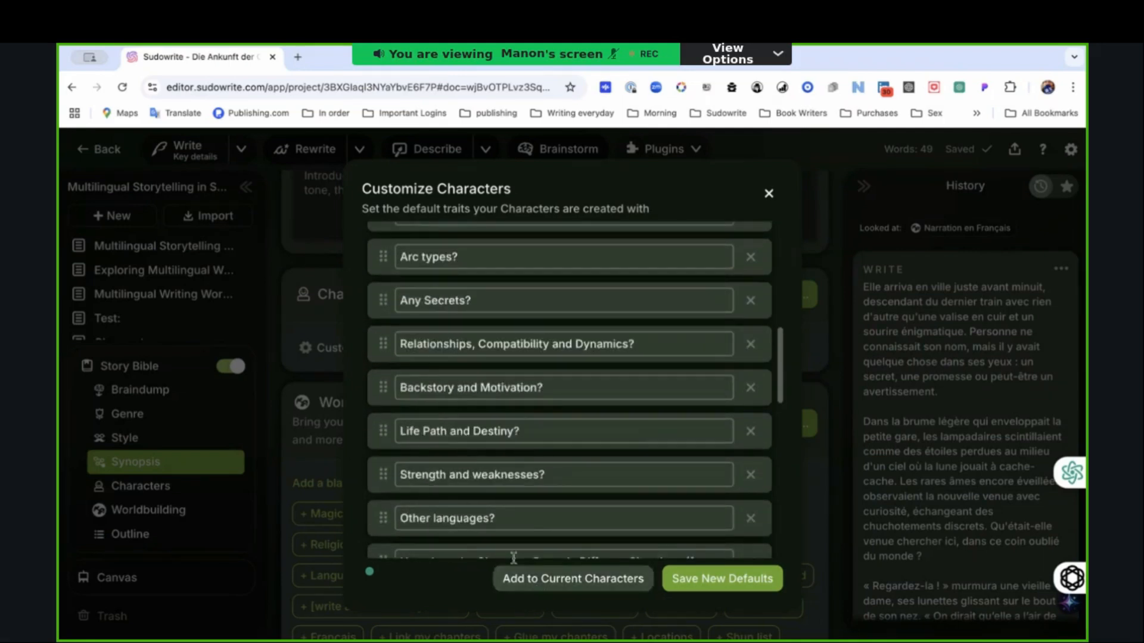
{"action": "scroll", "coordinate": [530, 516], "scroll_direction": "down", "scroll_amount": 8}
{"action": "scroll", "coordinate": [530, 516], "scroll_direction": "up", "scroll_amount": 5}
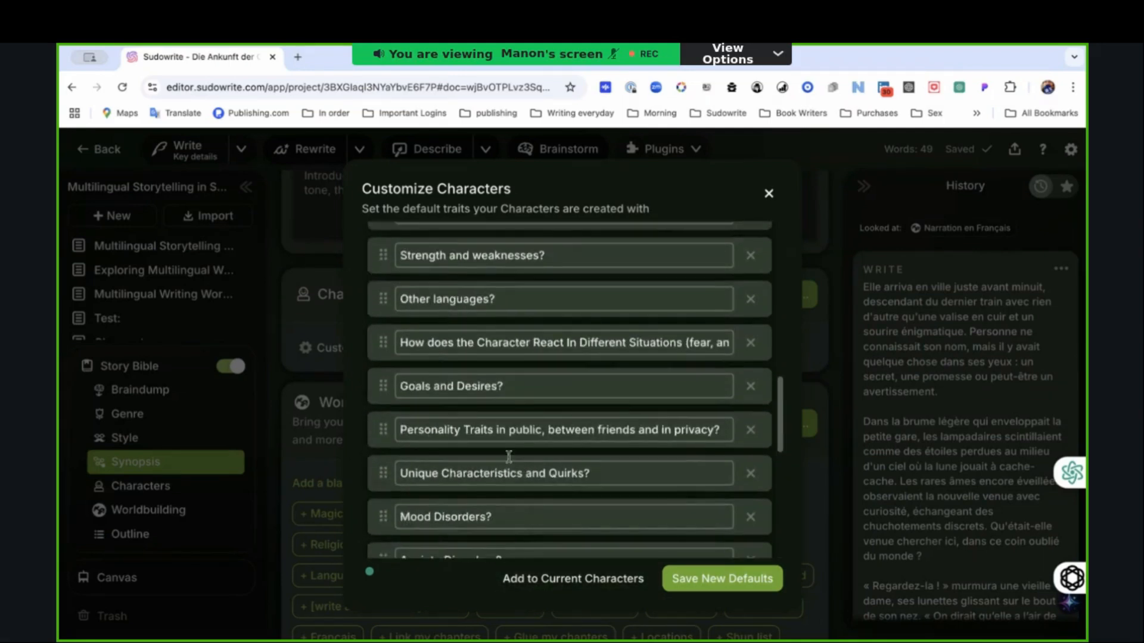
{"action": "scroll", "coordinate": [509, 457], "scroll_direction": "up", "scroll_amount": 2}
{"action": "left_click", "coordinate": [499, 385]}
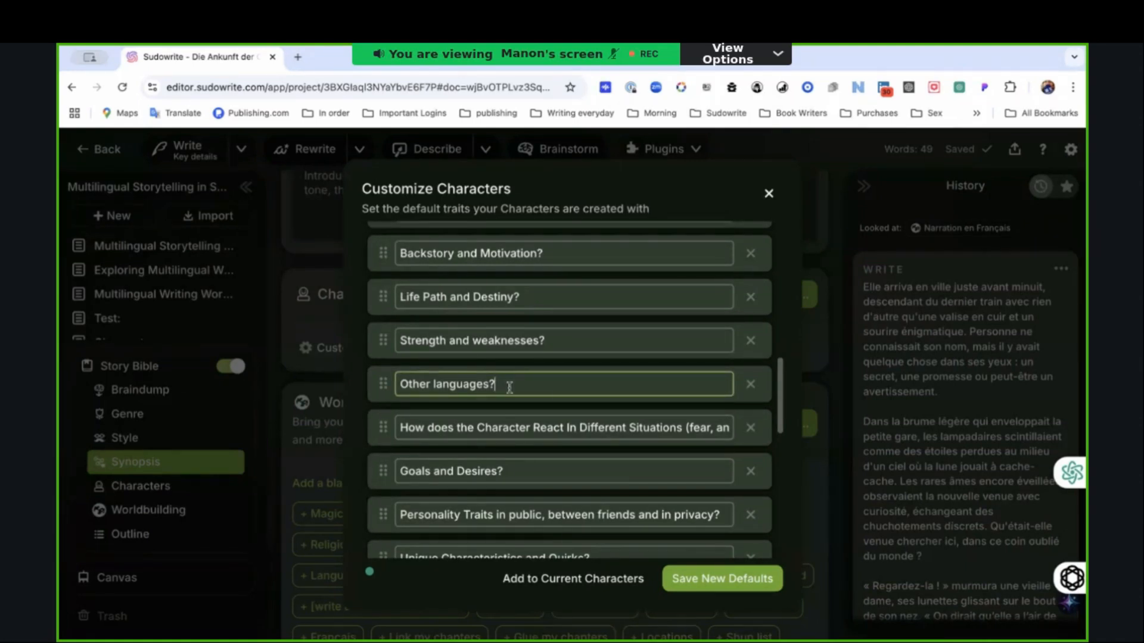
{"action": "scroll", "coordinate": [509, 387], "scroll_direction": "down", "scroll_amount": 5}
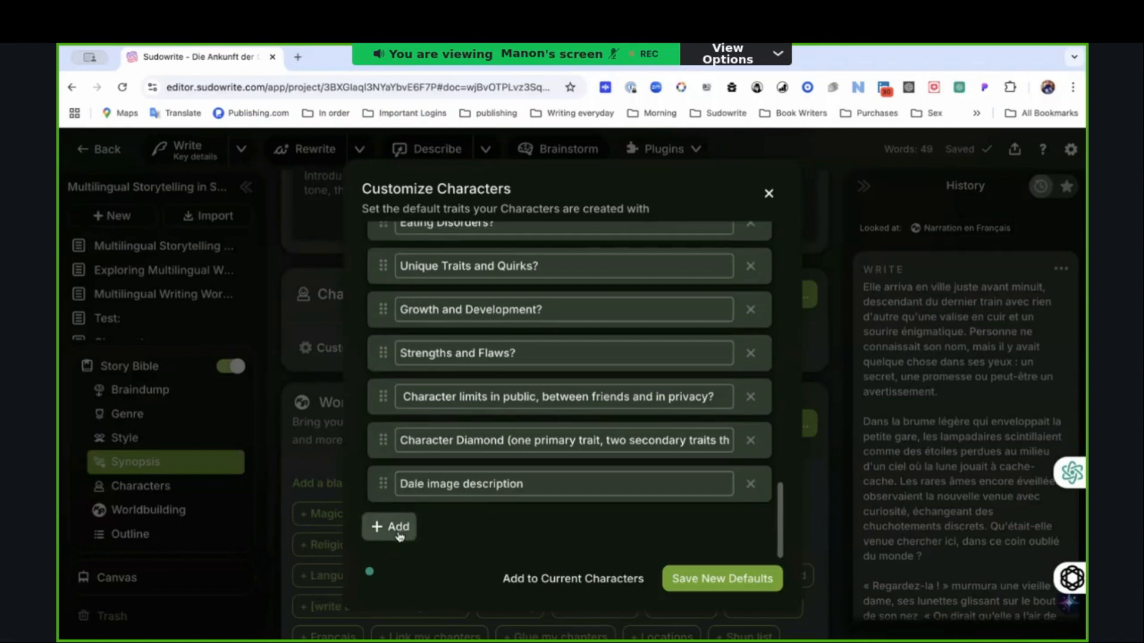
{"action": "left_click", "coordinate": [399, 536]}
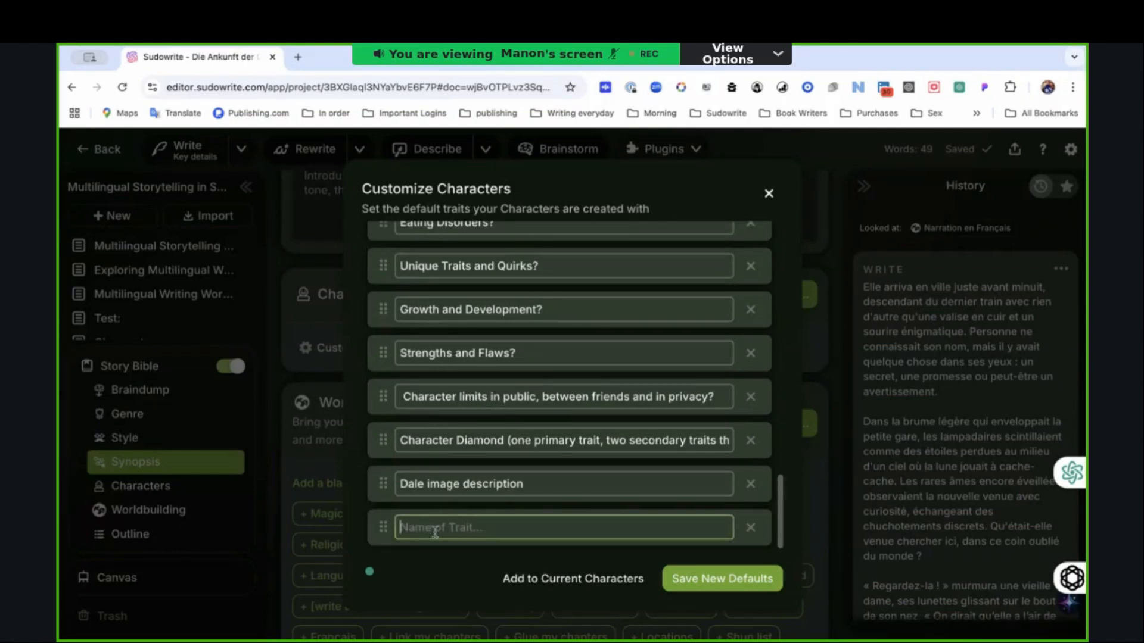
{"action": "type", "text": "Speak in old Canadian French"}
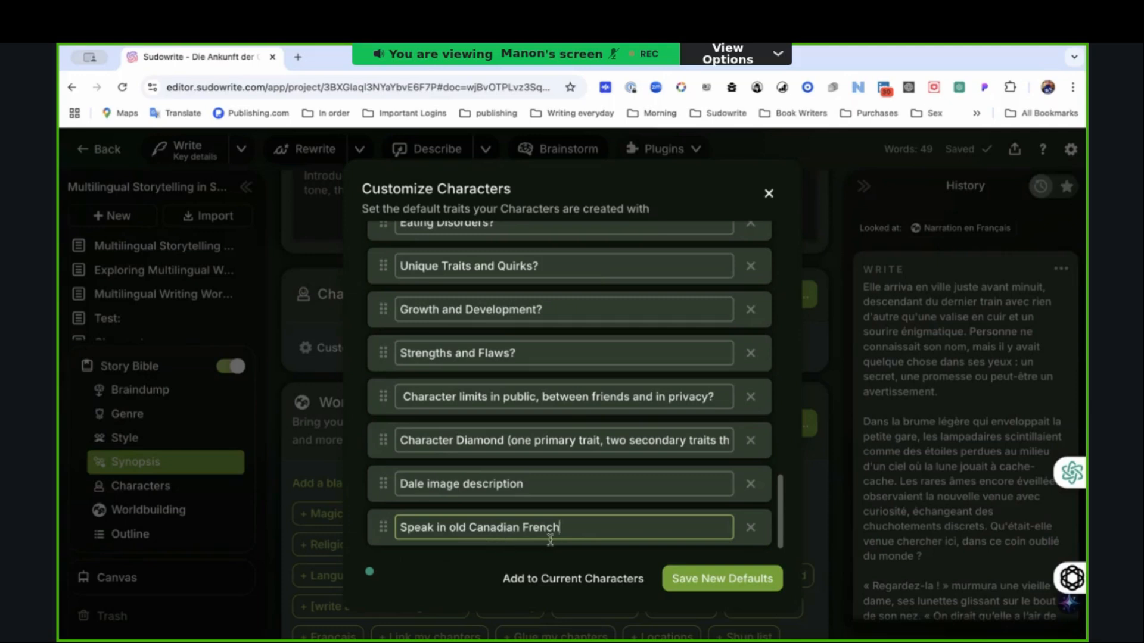
{"action": "scroll", "coordinate": [476, 536], "scroll_direction": "down", "scroll_amount": 1}
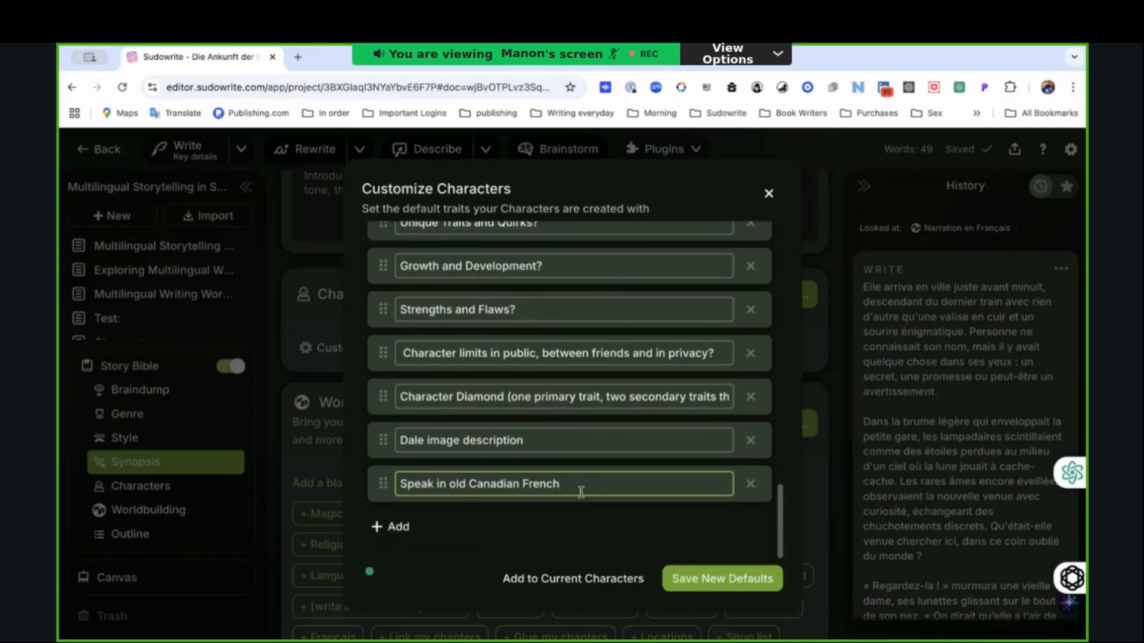
{"action": "left_click", "coordinate": [695, 584]}
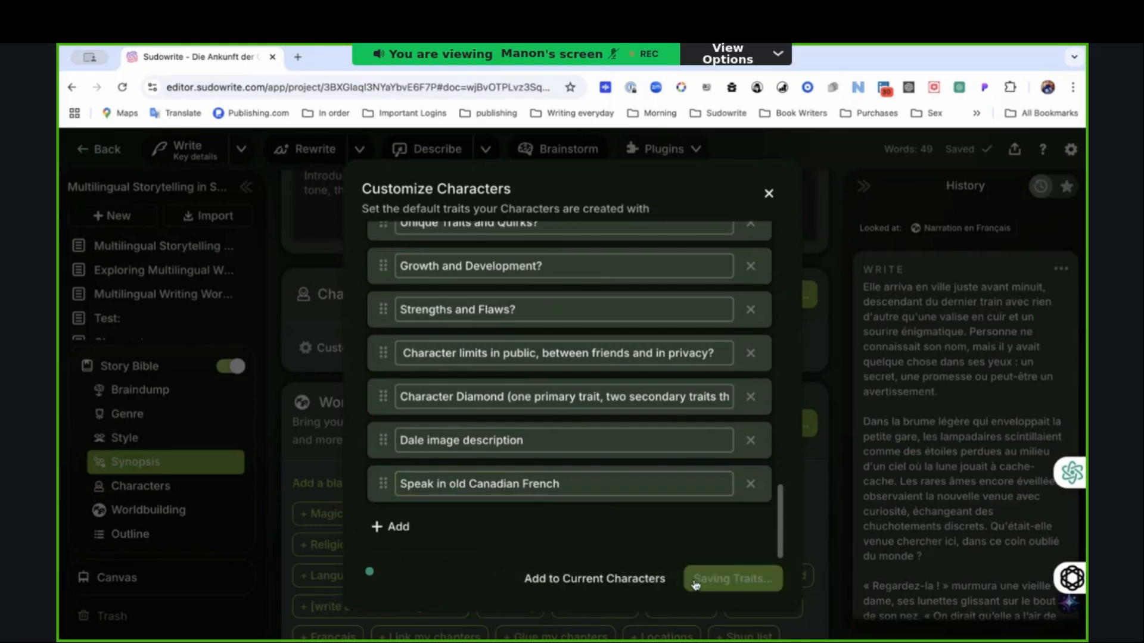
Step: Generate a new character in the Characters section, giving only the character's first name as the instruction
{"action": "scroll", "coordinate": [673, 453], "scroll_direction": "up", "scroll_amount": 3}
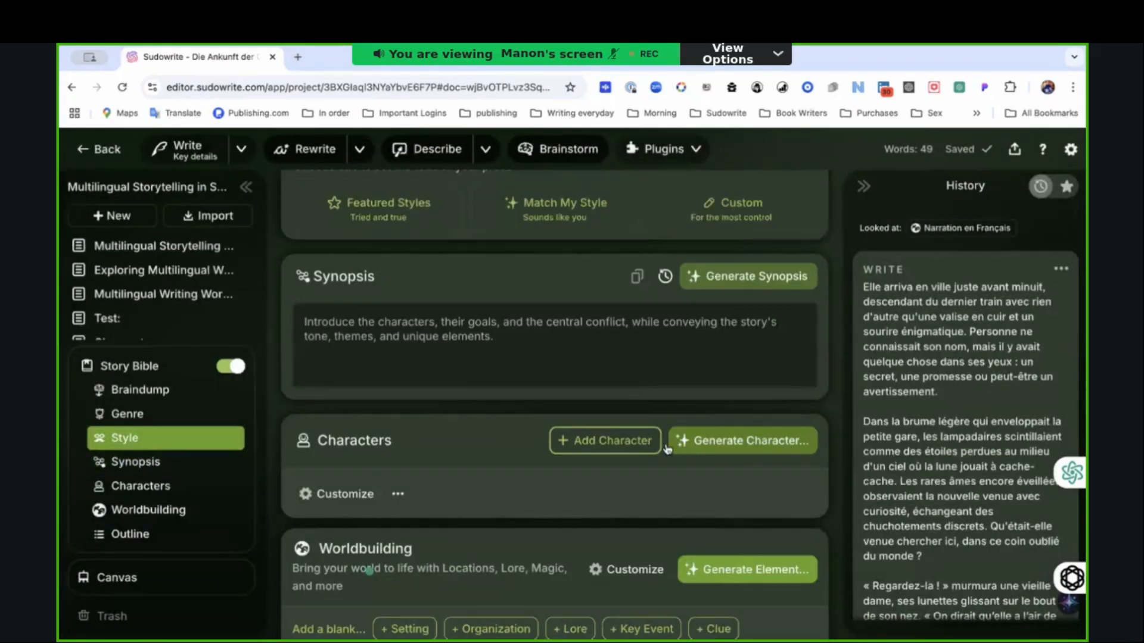
{"action": "left_click", "coordinate": [723, 444]}
{"action": "type", "text": "Ma"}
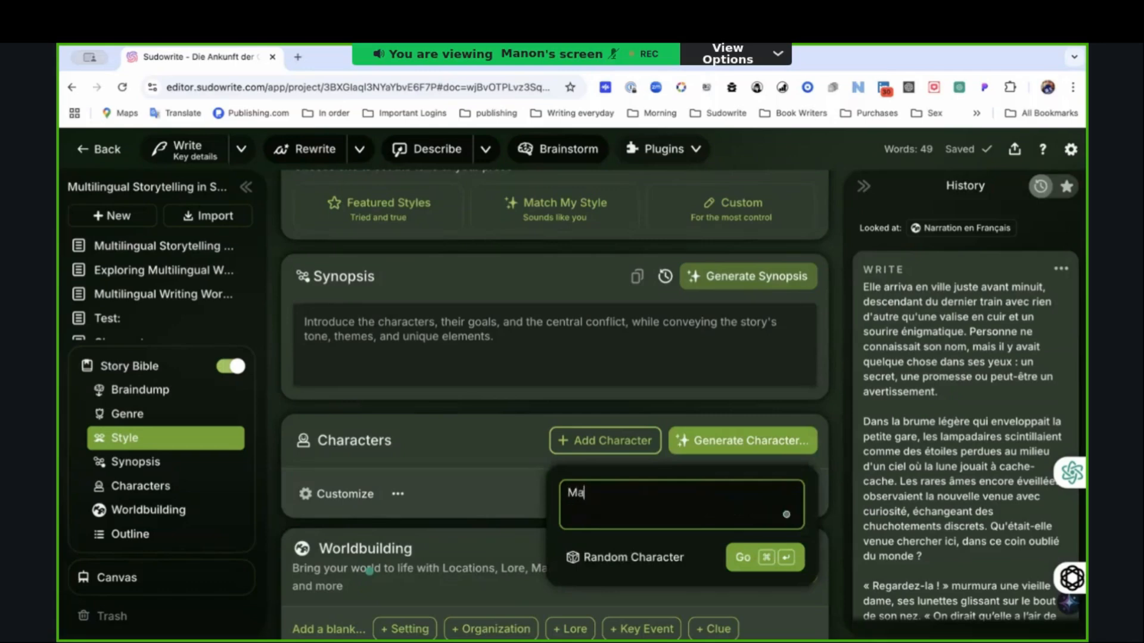
{"action": "type", "text": "non"}
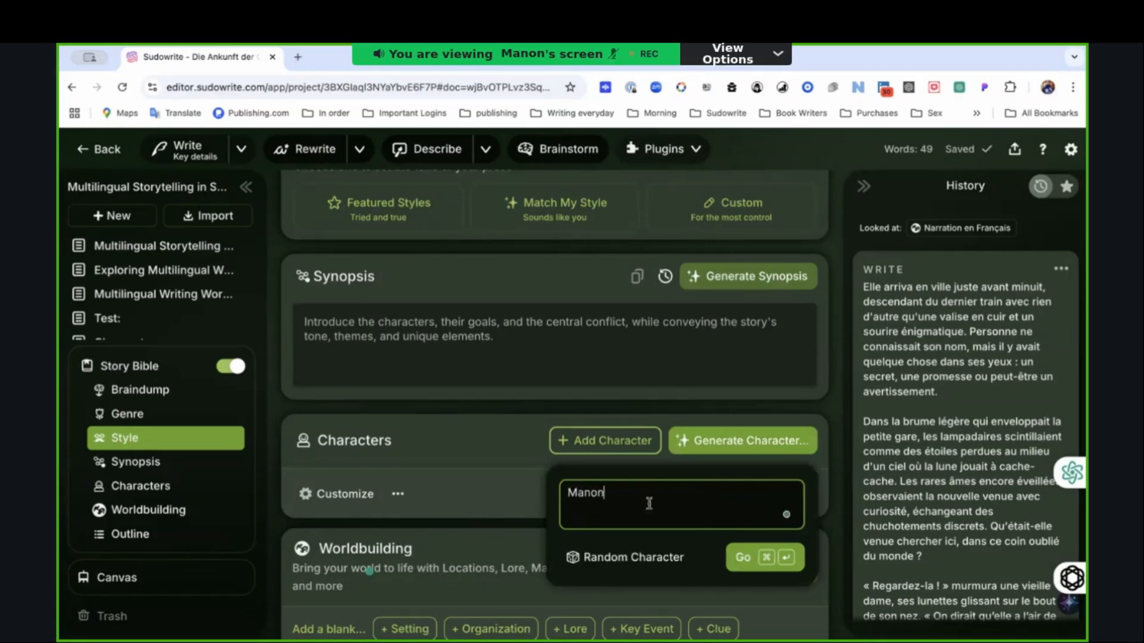
{"action": "left_click", "coordinate": [743, 570]}
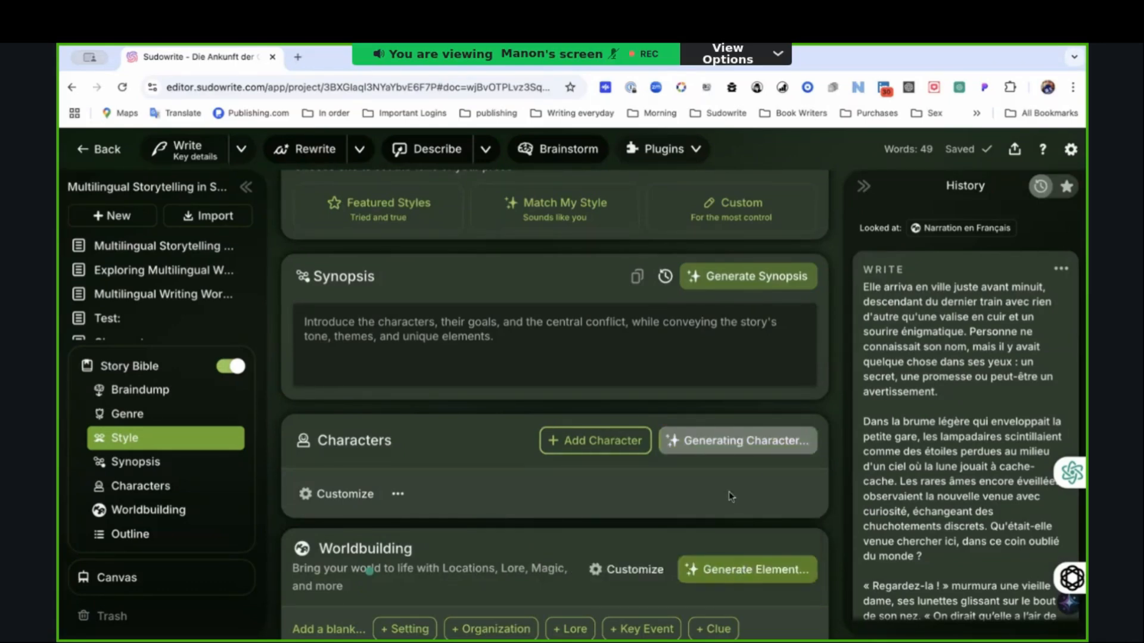
{"action": "scroll", "coordinate": [743, 480], "scroll_direction": "down", "scroll_amount": 3}
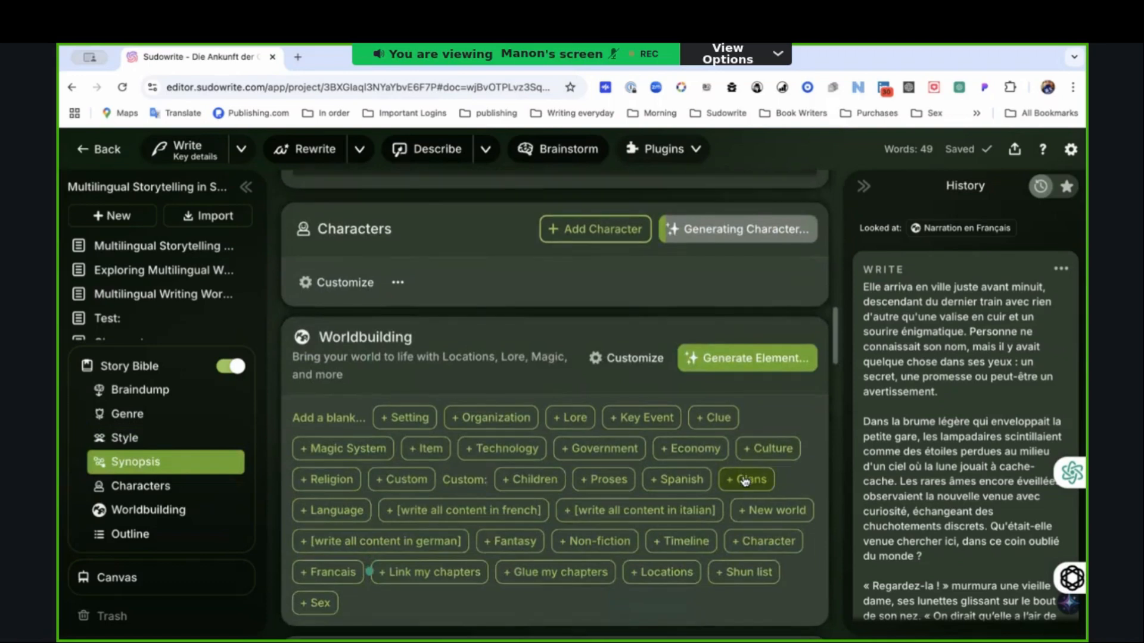
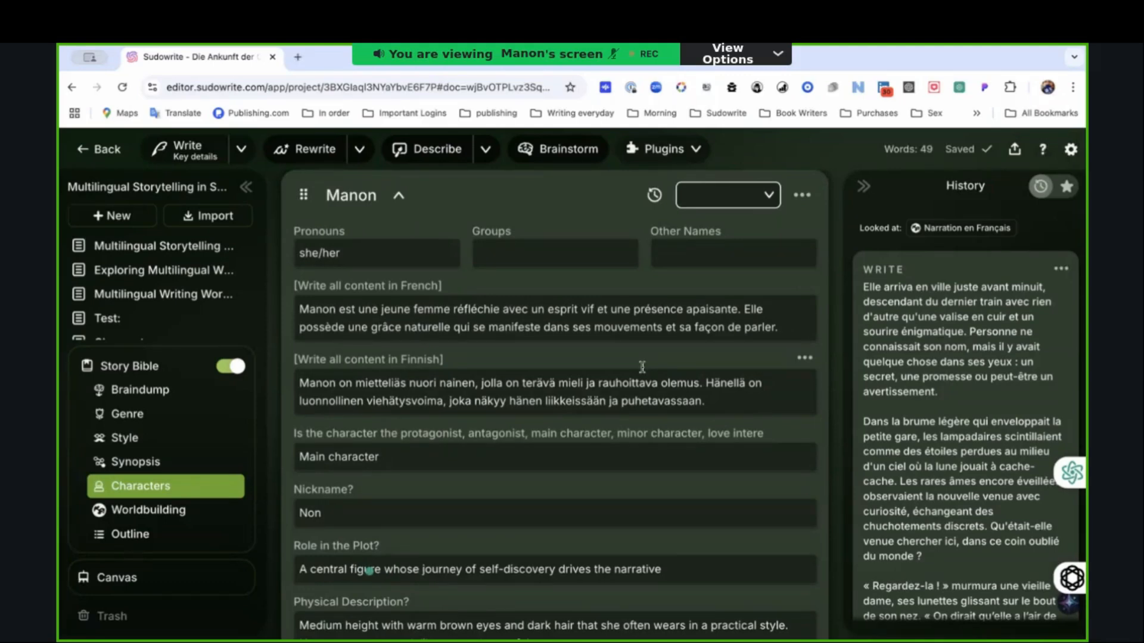
Step: Look through the generated character's traits, including the French and Finnish content, nickname, plot role and physical description
{"action": "scroll", "coordinate": [642, 367], "scroll_direction": "down", "scroll_amount": 1}
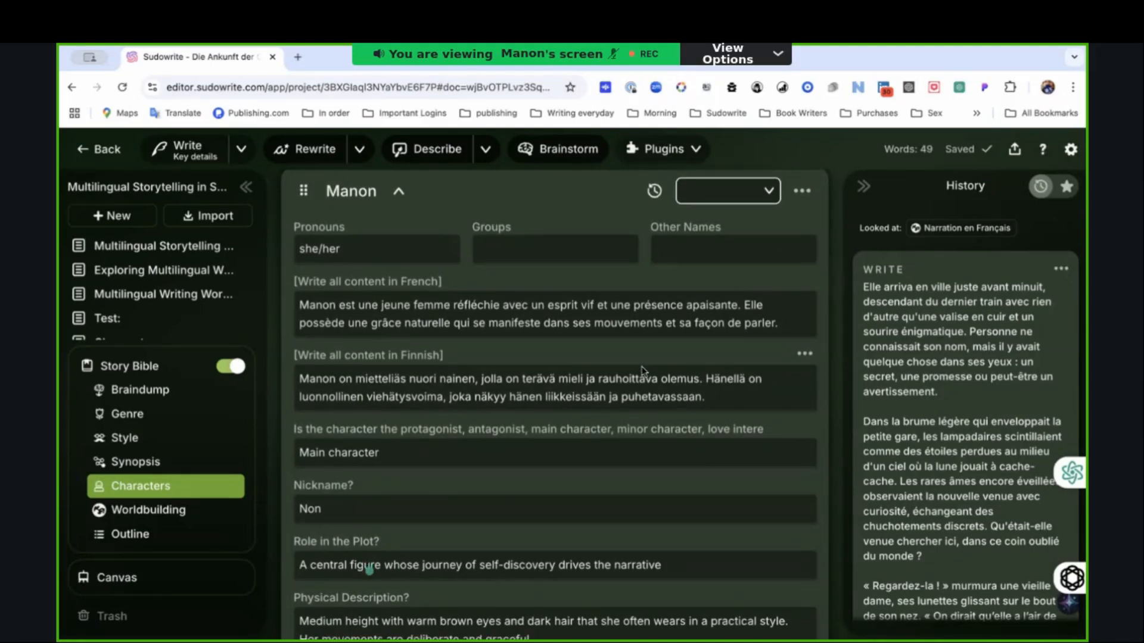
{"action": "scroll", "coordinate": [642, 370], "scroll_direction": "down", "scroll_amount": 2}
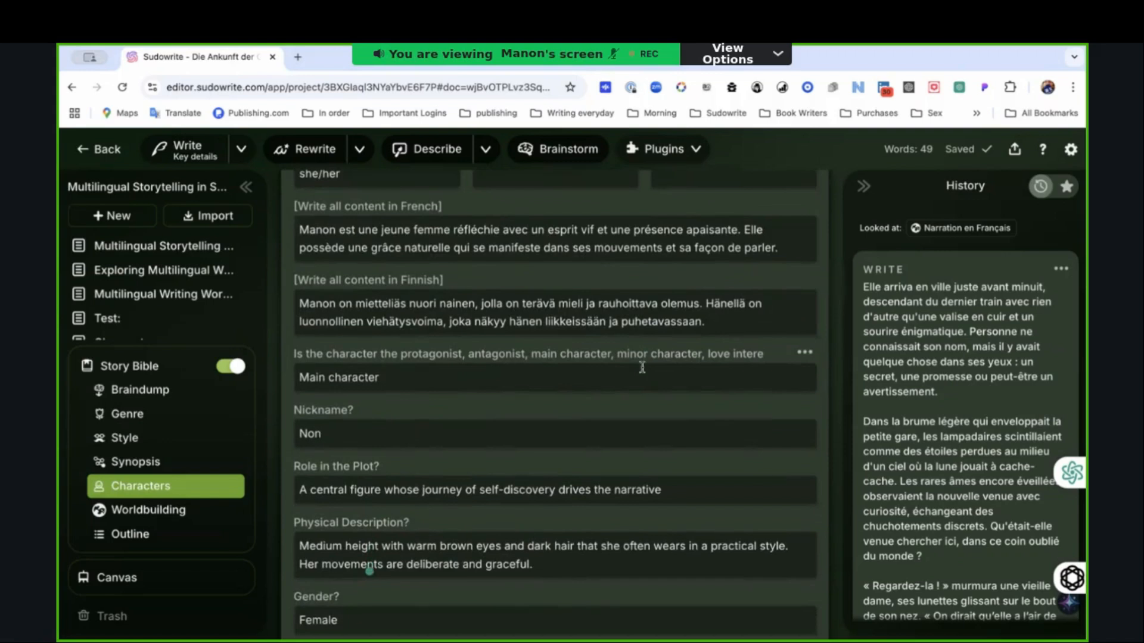
{"action": "scroll", "coordinate": [642, 370], "scroll_direction": "down", "scroll_amount": 2}
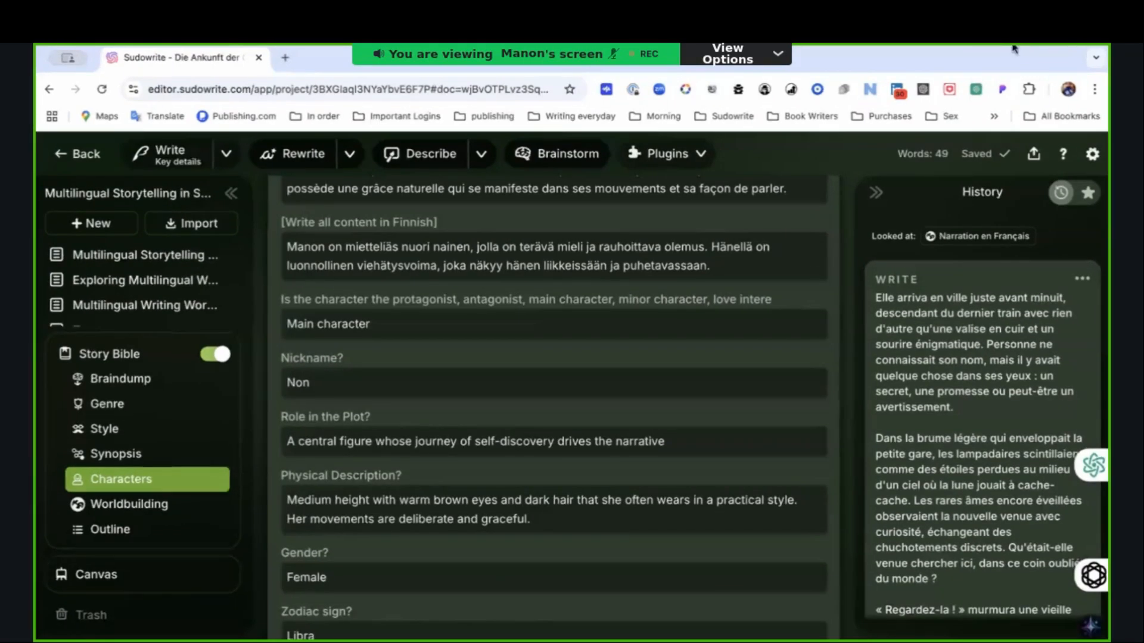
{"action": "scroll", "coordinate": [742, 292], "scroll_direction": "down", "scroll_amount": 2}
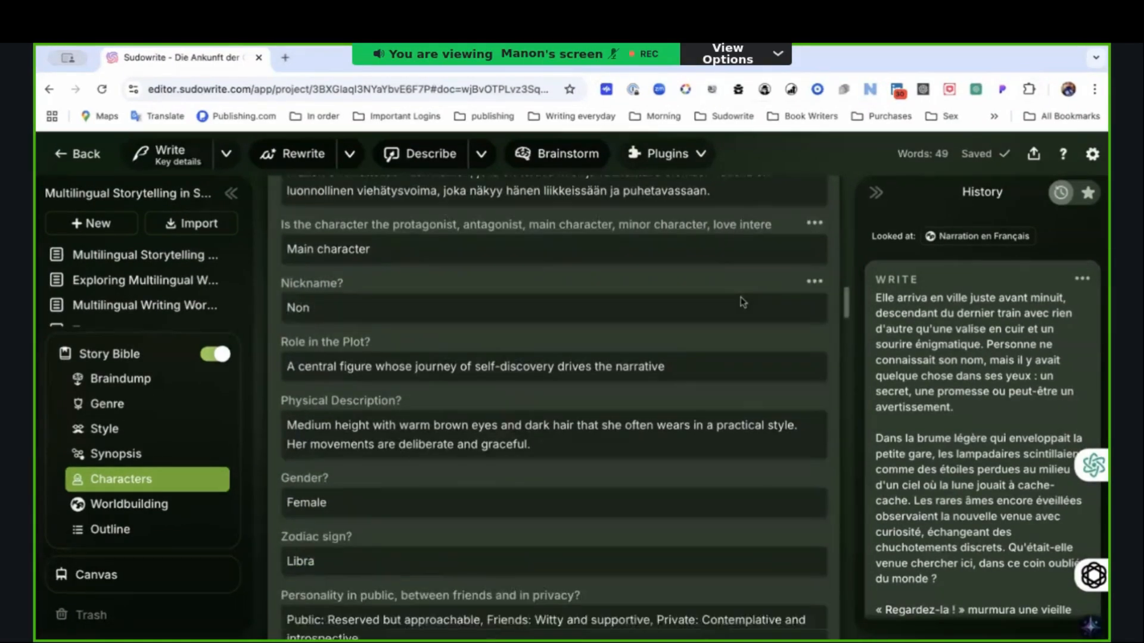
{"action": "scroll", "coordinate": [741, 295], "scroll_direction": "up", "scroll_amount": 3}
{"action": "scroll", "coordinate": [740, 296], "scroll_direction": "up", "scroll_amount": 1}
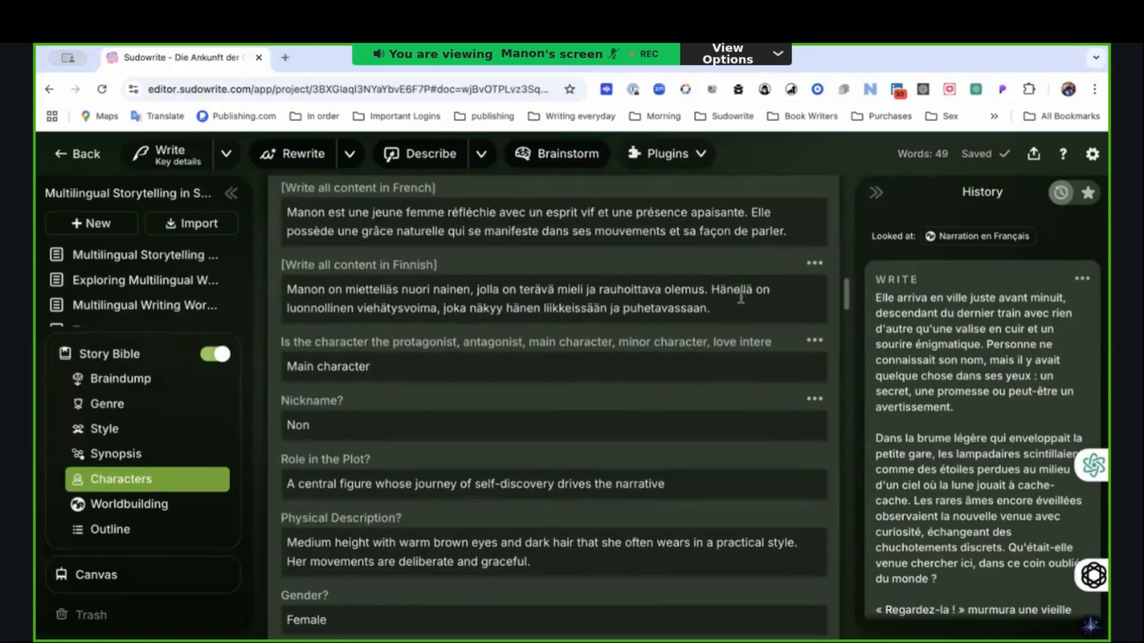
Step: Read through the generated character's remaining traits down to the "Speak in old Canadian French" entry at the end
{"action": "scroll", "coordinate": [427, 328], "scroll_direction": "down", "scroll_amount": 15}
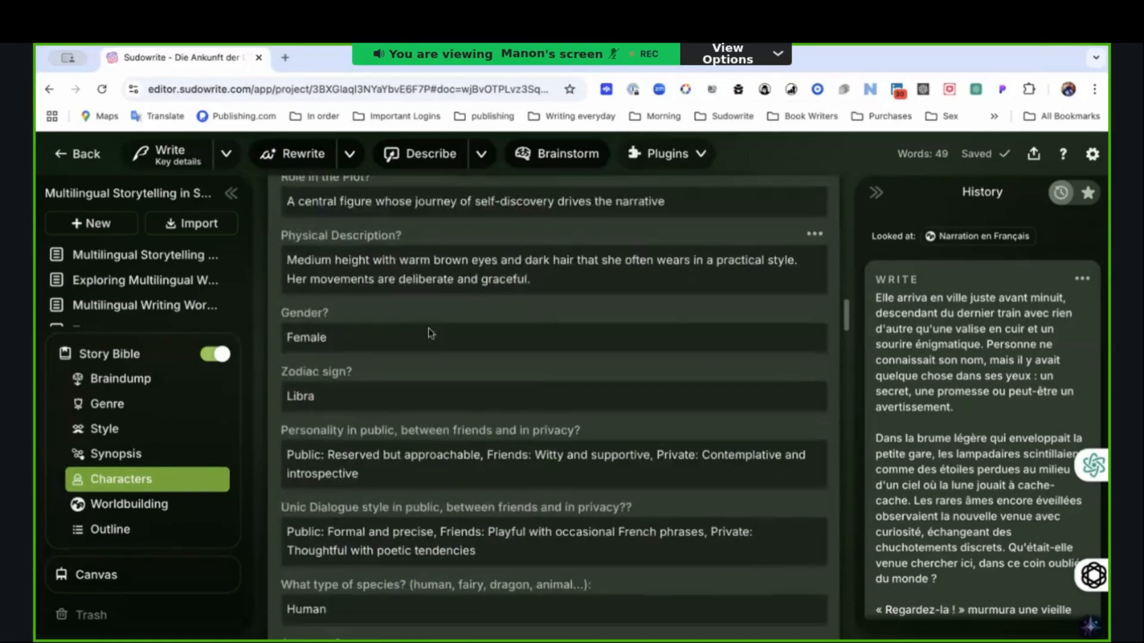
{"action": "scroll", "coordinate": [434, 337], "scroll_direction": "down", "scroll_amount": 10}
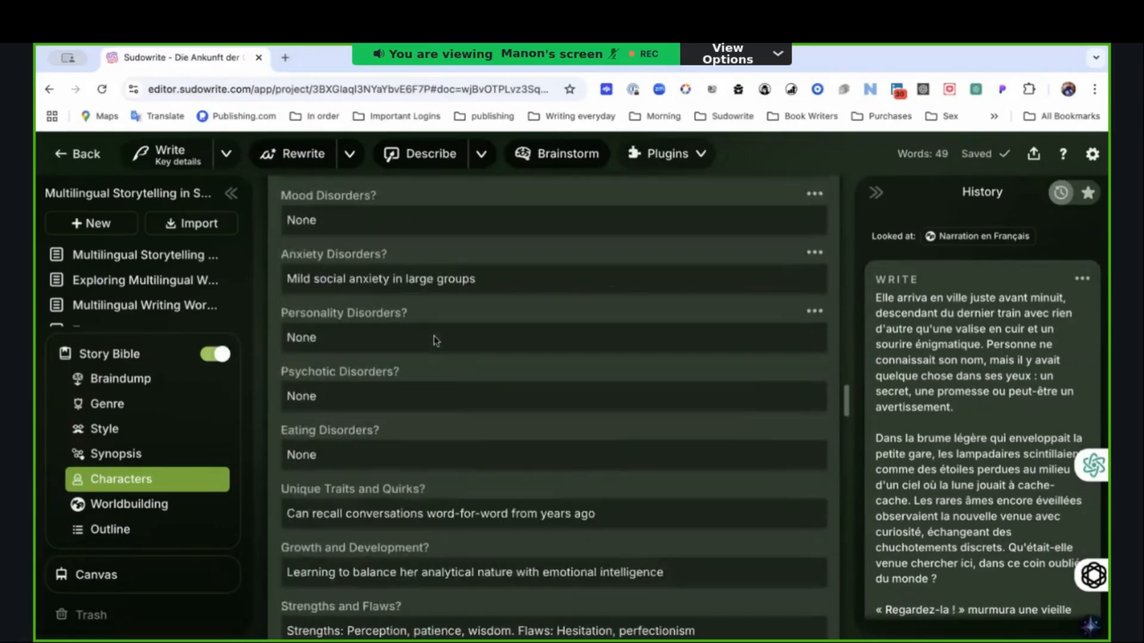
{"action": "scroll", "coordinate": [435, 336], "scroll_direction": "down", "scroll_amount": 7}
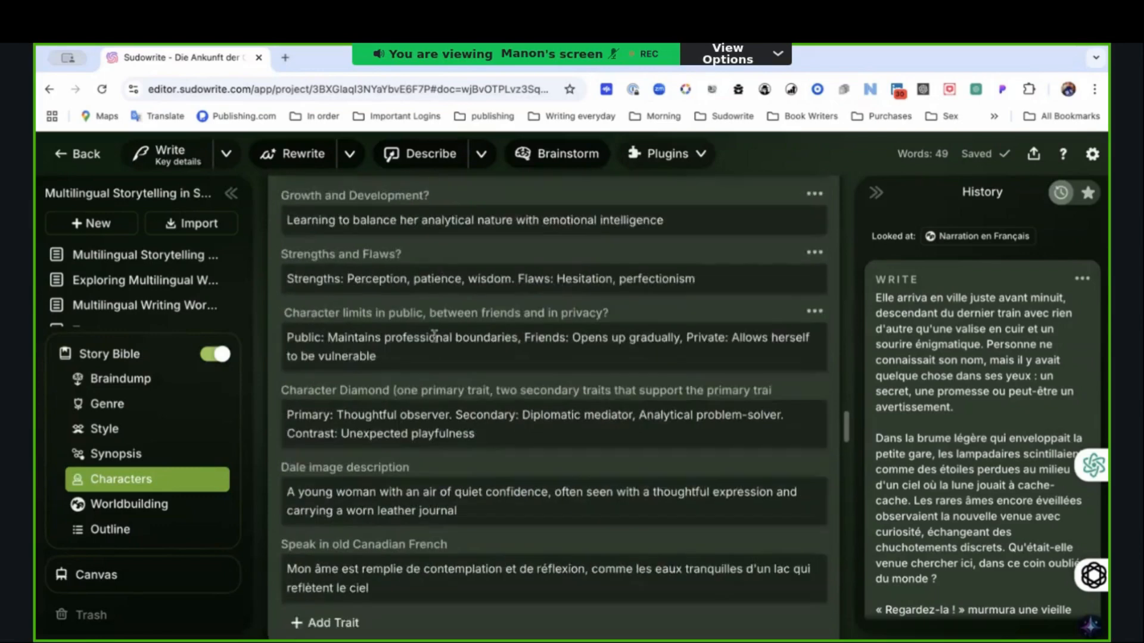
{"action": "scroll", "coordinate": [390, 362], "scroll_direction": "up", "scroll_amount": 1}
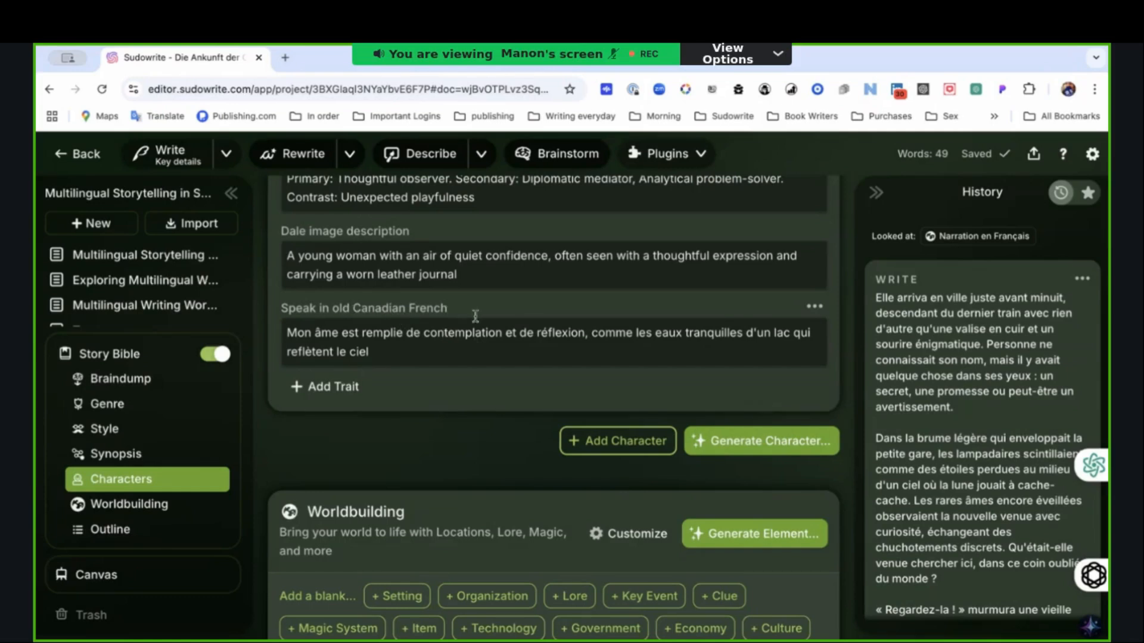
{"action": "triple_click", "coordinate": [511, 307]}
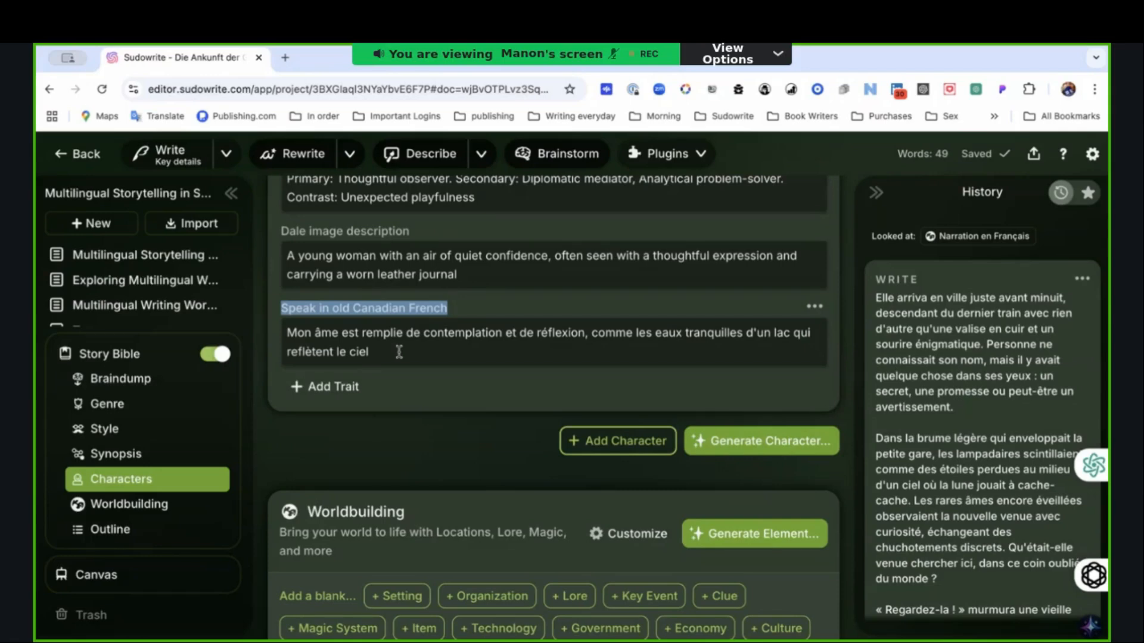
{"action": "scroll", "coordinate": [399, 351], "scroll_direction": "up", "scroll_amount": 20}
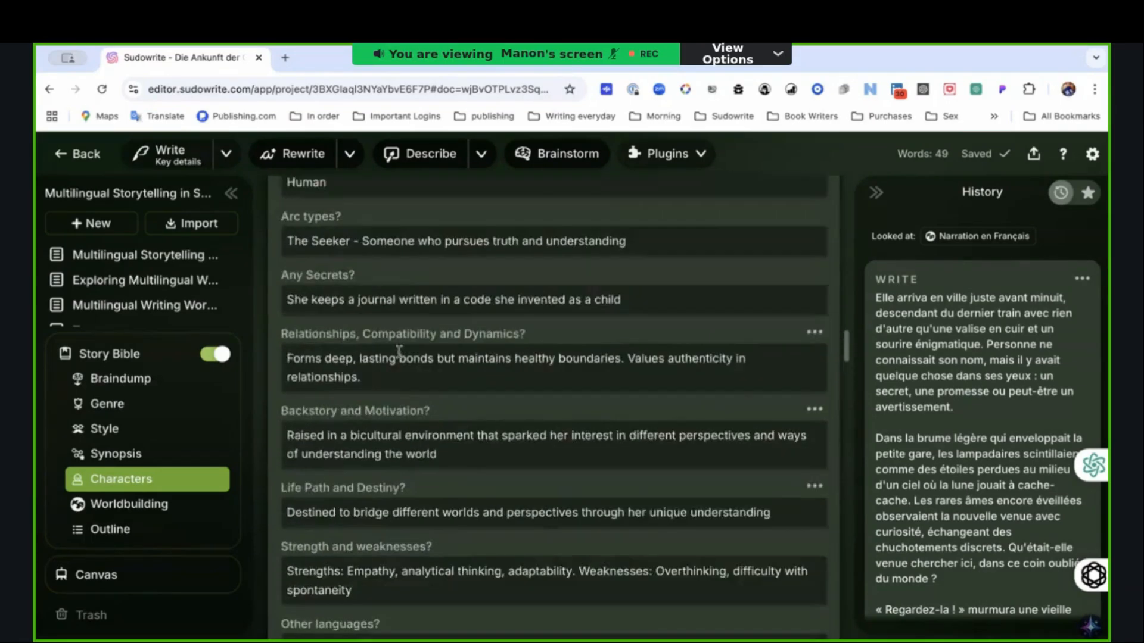
{"action": "scroll", "coordinate": [399, 351], "scroll_direction": "up", "scroll_amount": 12}
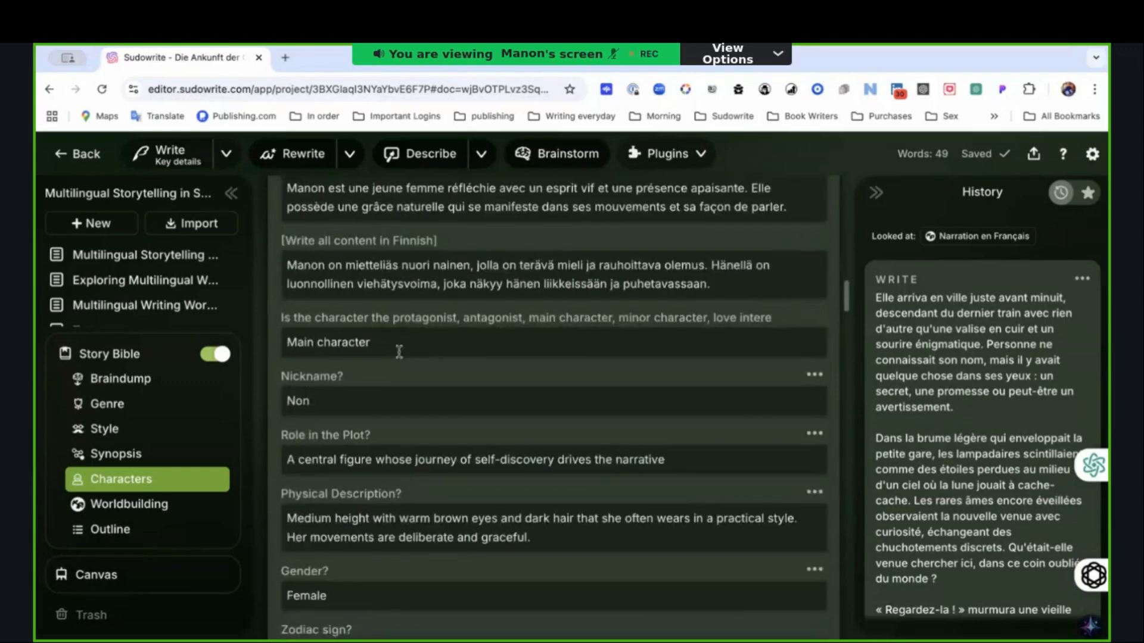
{"action": "scroll", "coordinate": [400, 351], "scroll_direction": "up", "scroll_amount": 8}
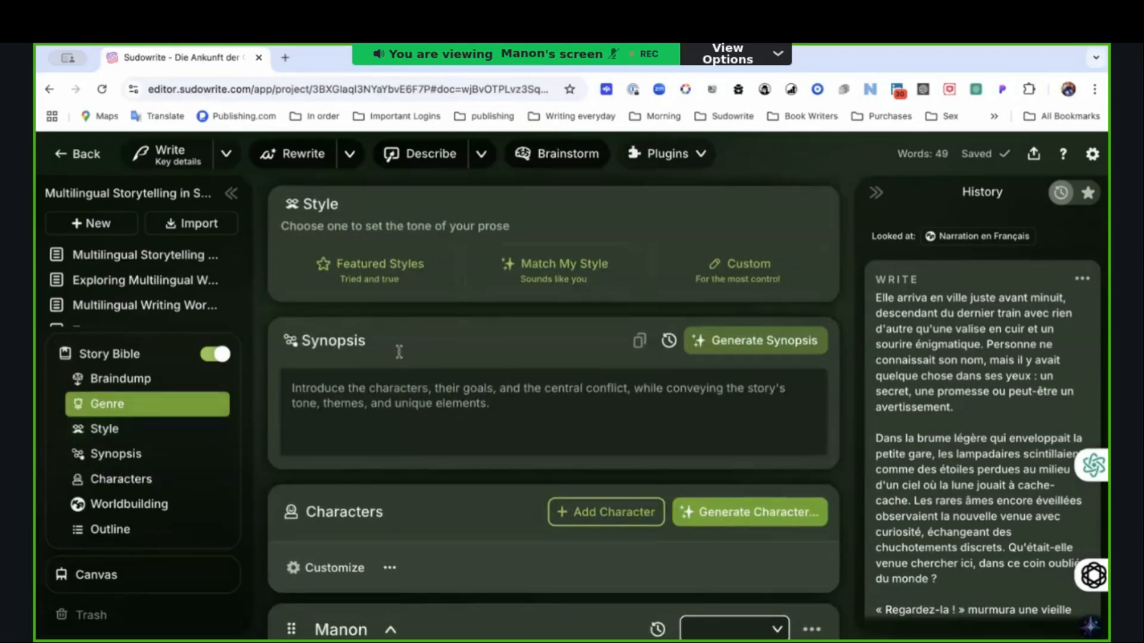
{"action": "scroll", "coordinate": [399, 351], "scroll_direction": "down", "scroll_amount": 10}
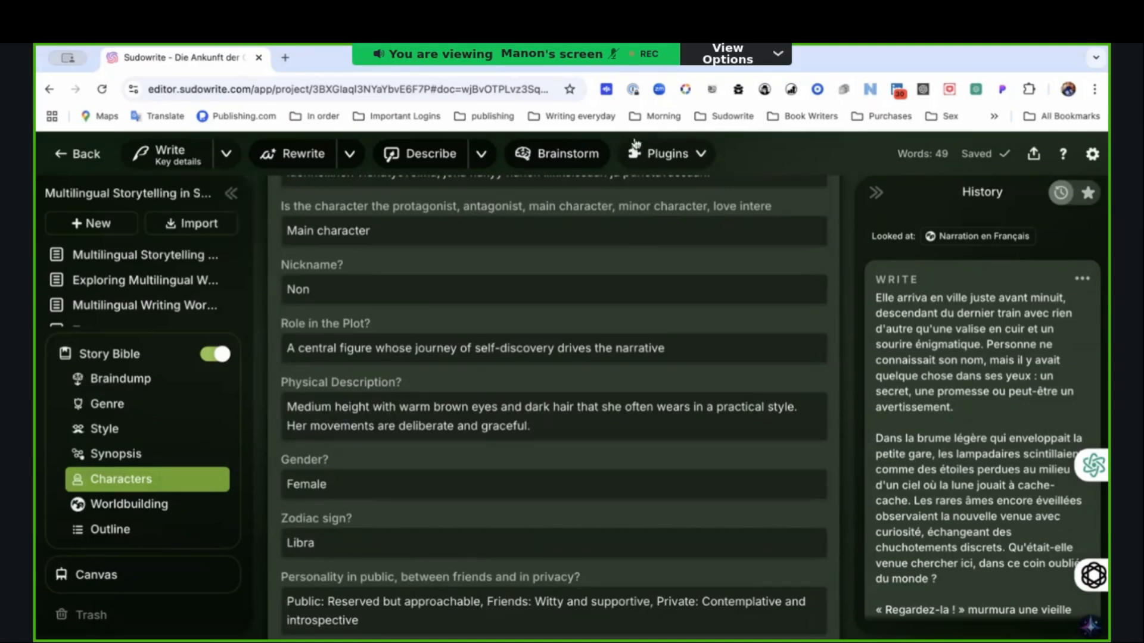
Step: Collapse the Story Bible's section list and the generated character's card in the Characters section
{"action": "left_click", "coordinate": [109, 354]}
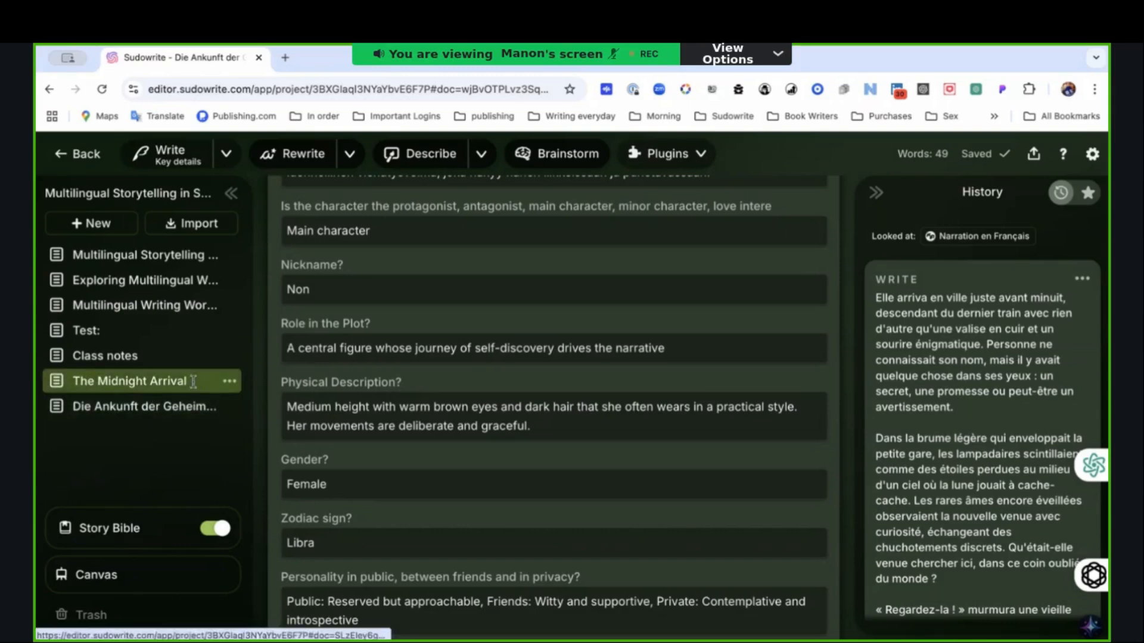
{"action": "scroll", "coordinate": [445, 320], "scroll_direction": "up", "scroll_amount": 6}
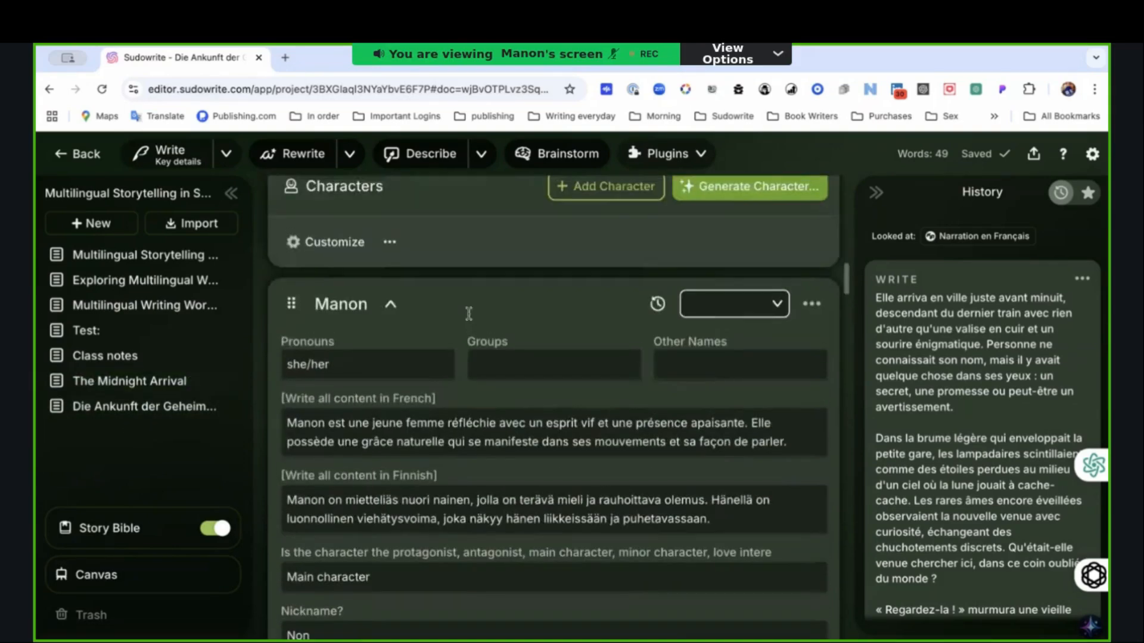
{"action": "left_click", "coordinate": [390, 306]}
{"action": "scroll", "coordinate": [393, 311], "scroll_direction": "up", "scroll_amount": 4}
{"action": "scroll", "coordinate": [391, 311], "scroll_direction": "up", "scroll_amount": 1}
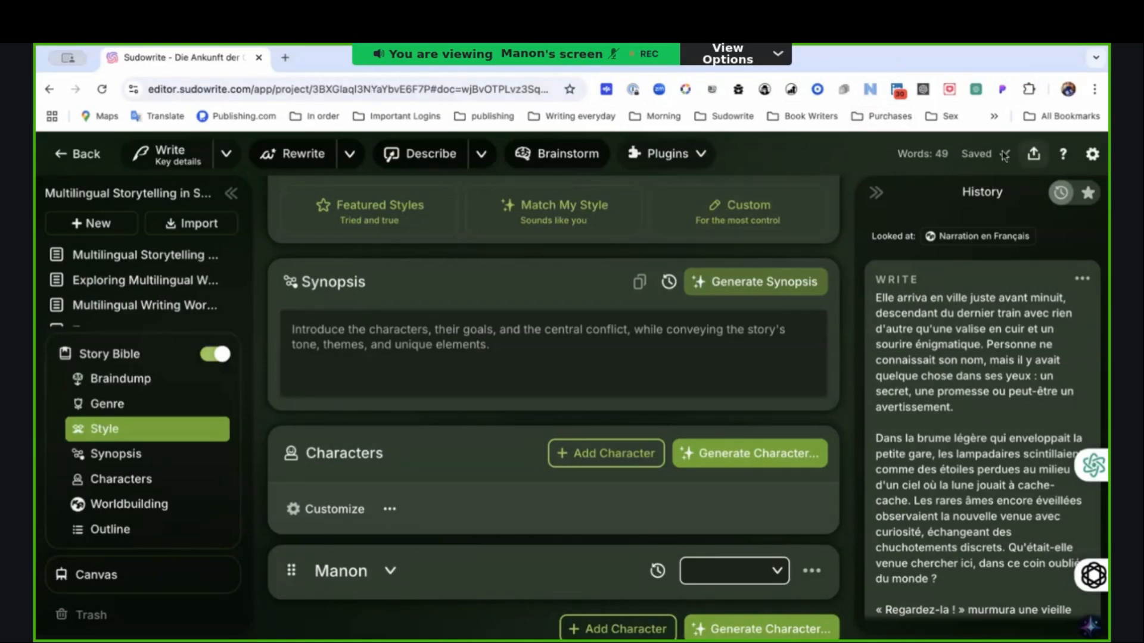
Step: Open Sudowrite's Live Classes page from the help resources and review the upcoming French, non-fiction and marketing class events
{"action": "left_click", "coordinate": [1062, 154]}
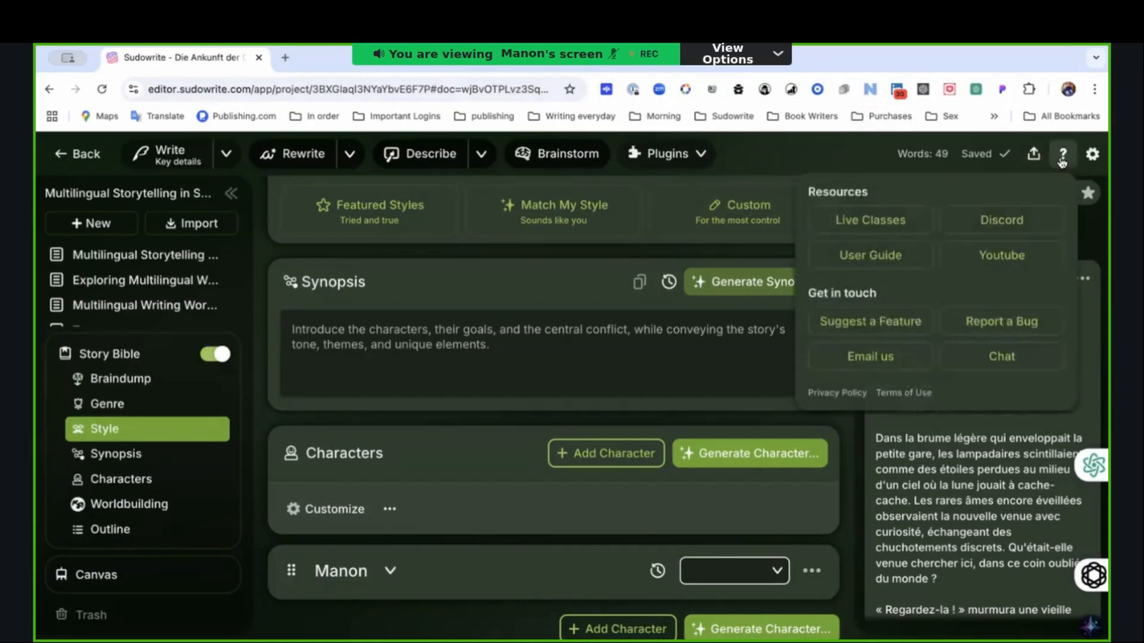
{"action": "left_click", "coordinate": [904, 223]}
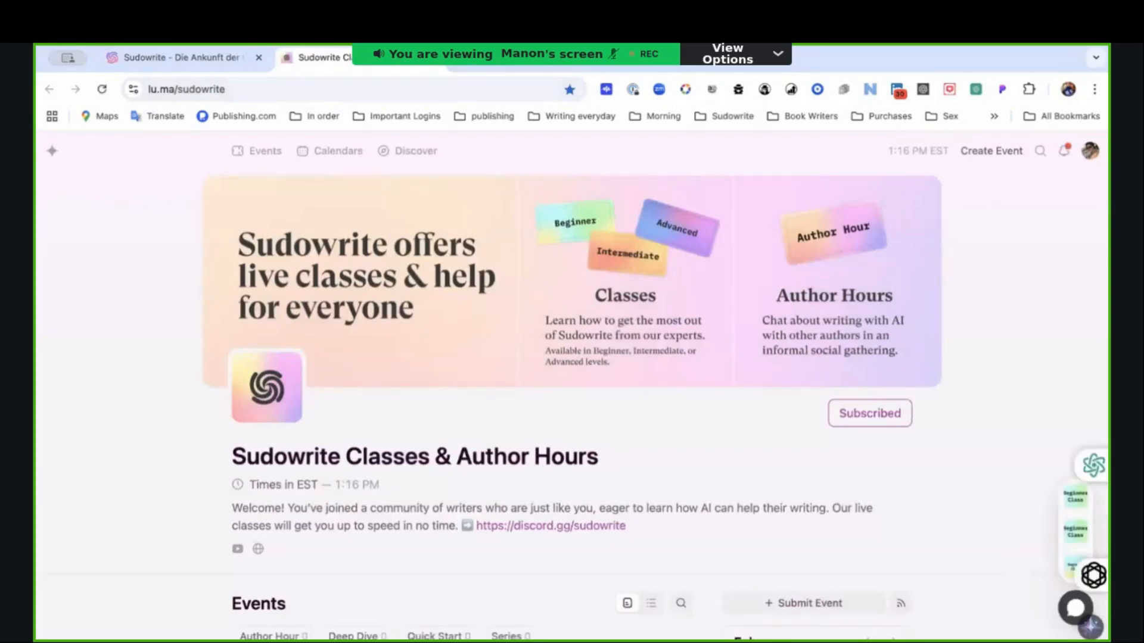
{"action": "scroll", "coordinate": [578, 291], "scroll_direction": "down", "scroll_amount": 8}
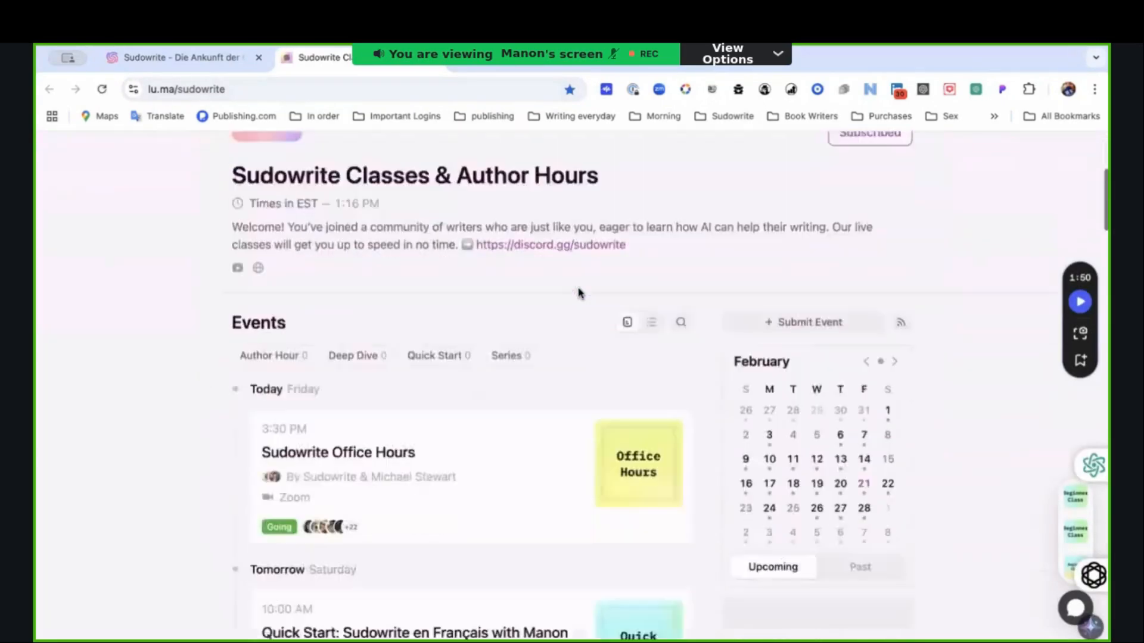
{"action": "scroll", "coordinate": [578, 292], "scroll_direction": "down", "scroll_amount": 2}
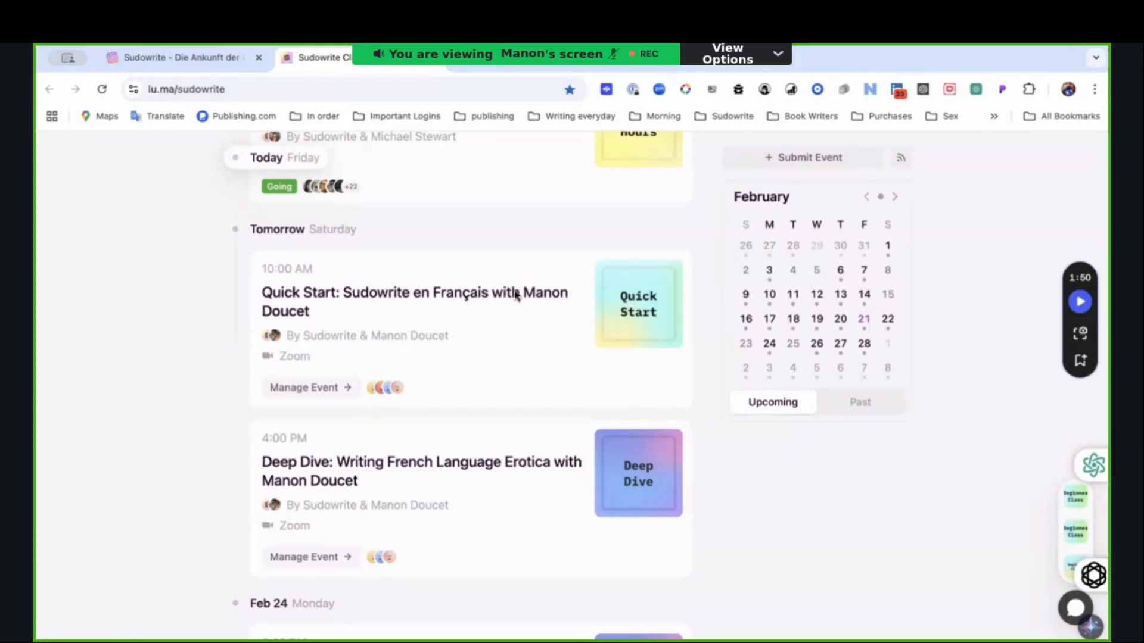
{"action": "scroll", "coordinate": [515, 295], "scroll_direction": "down", "scroll_amount": 2}
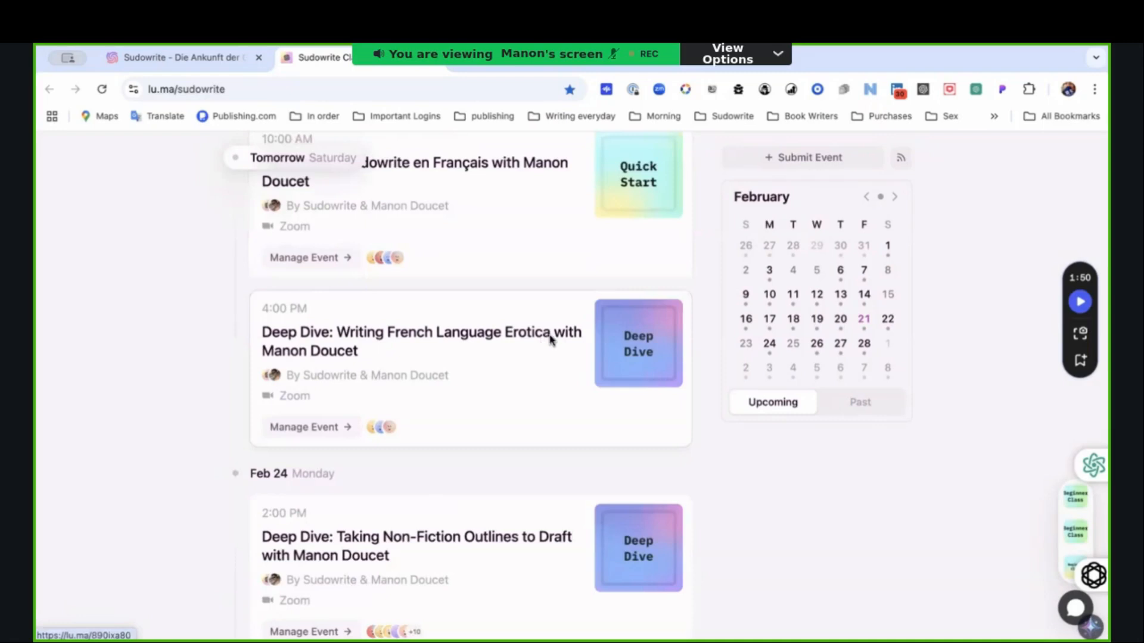
{"action": "scroll", "coordinate": [545, 338], "scroll_direction": "down", "scroll_amount": 5}
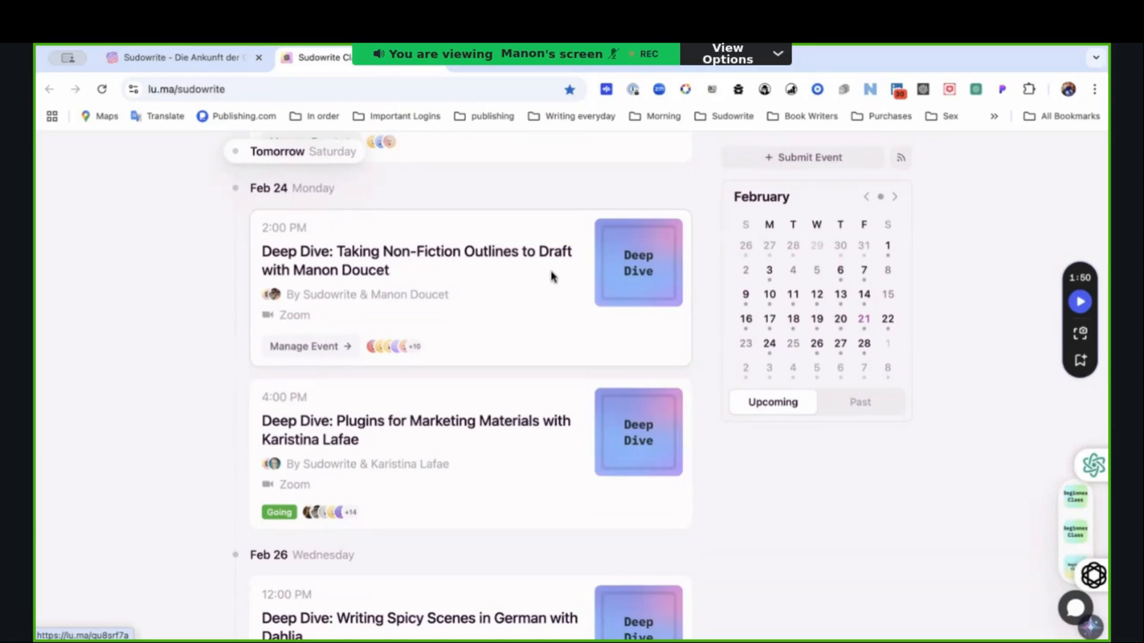
{"action": "scroll", "coordinate": [551, 274], "scroll_direction": "up", "scroll_amount": 2}
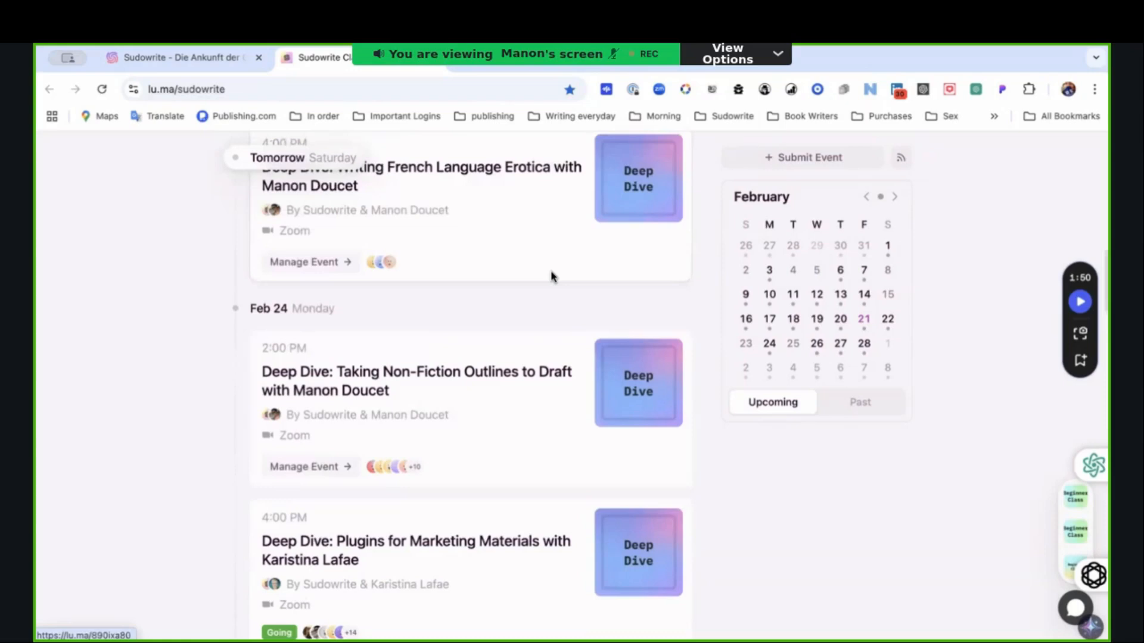
{"action": "scroll", "coordinate": [551, 270], "scroll_direction": "up", "scroll_amount": 2}
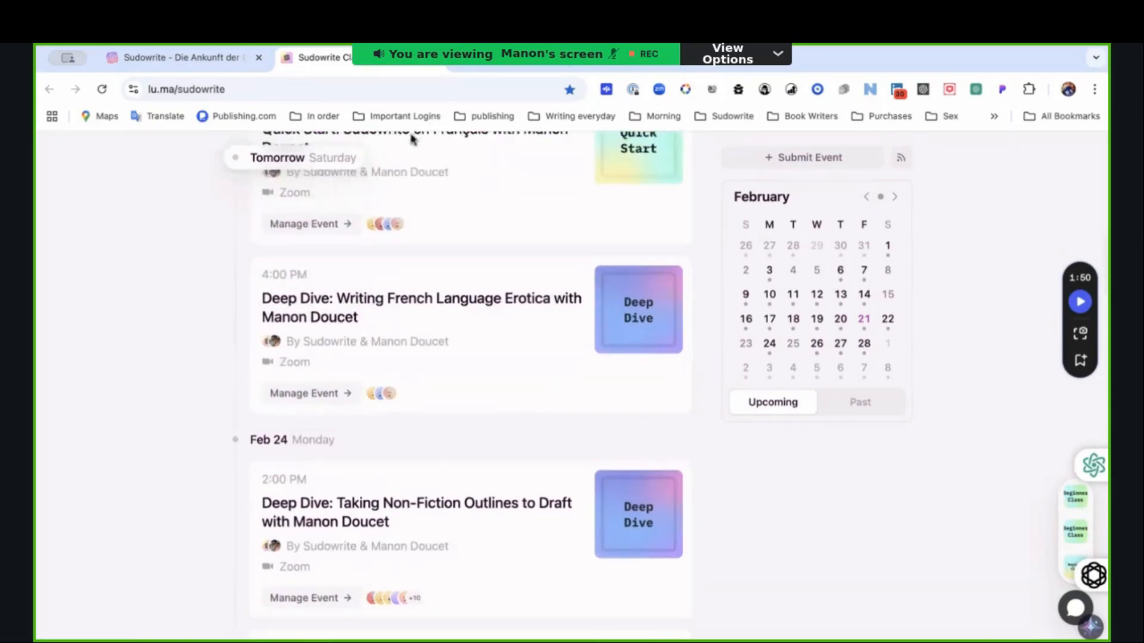
{"action": "scroll", "coordinate": [414, 260], "scroll_direction": "down", "scroll_amount": 3}
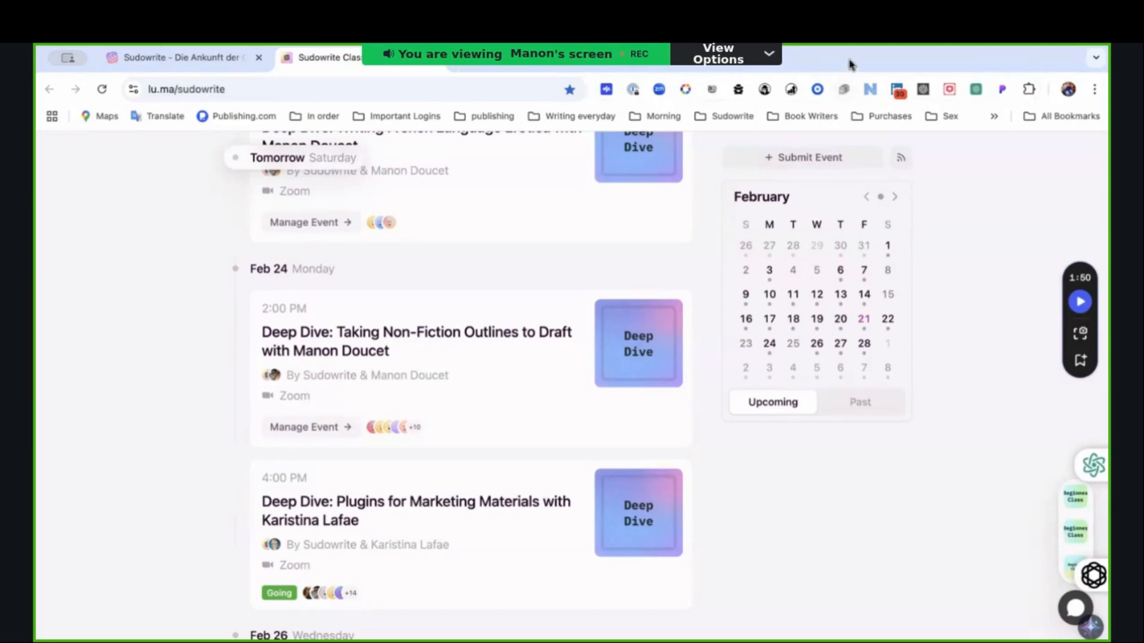
Step: Return to the Sudowrite project and open the Prose Mode choices in the Write settings with the Advanced models expanded
{"action": "left_click", "coordinate": [241, 59]}
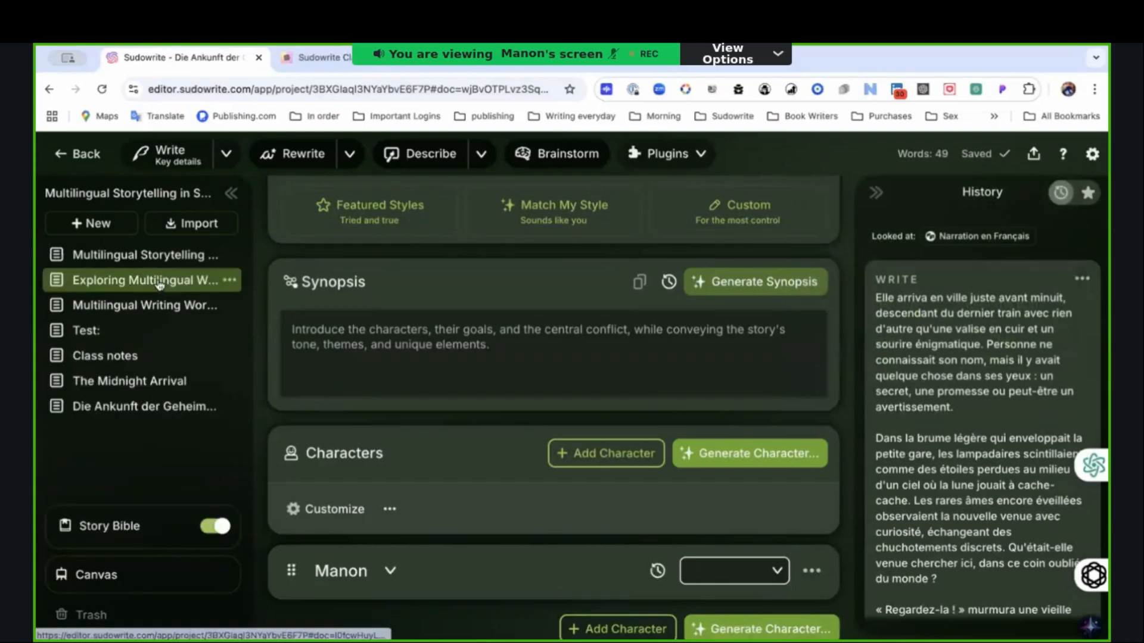
{"action": "left_click", "coordinate": [226, 156]}
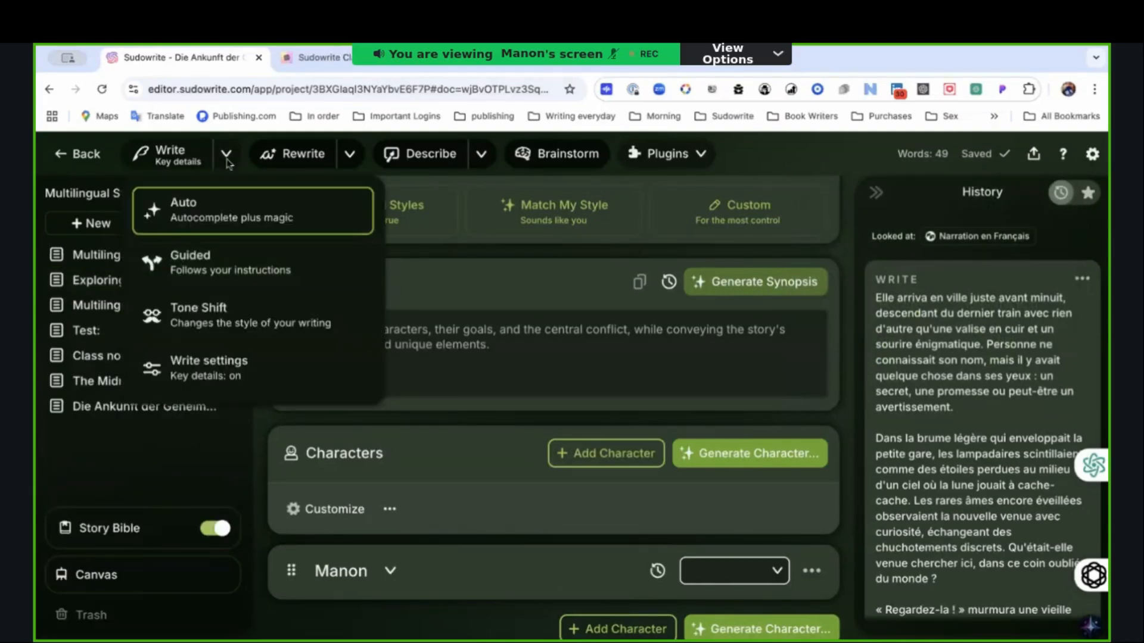
{"action": "left_click", "coordinate": [226, 364]}
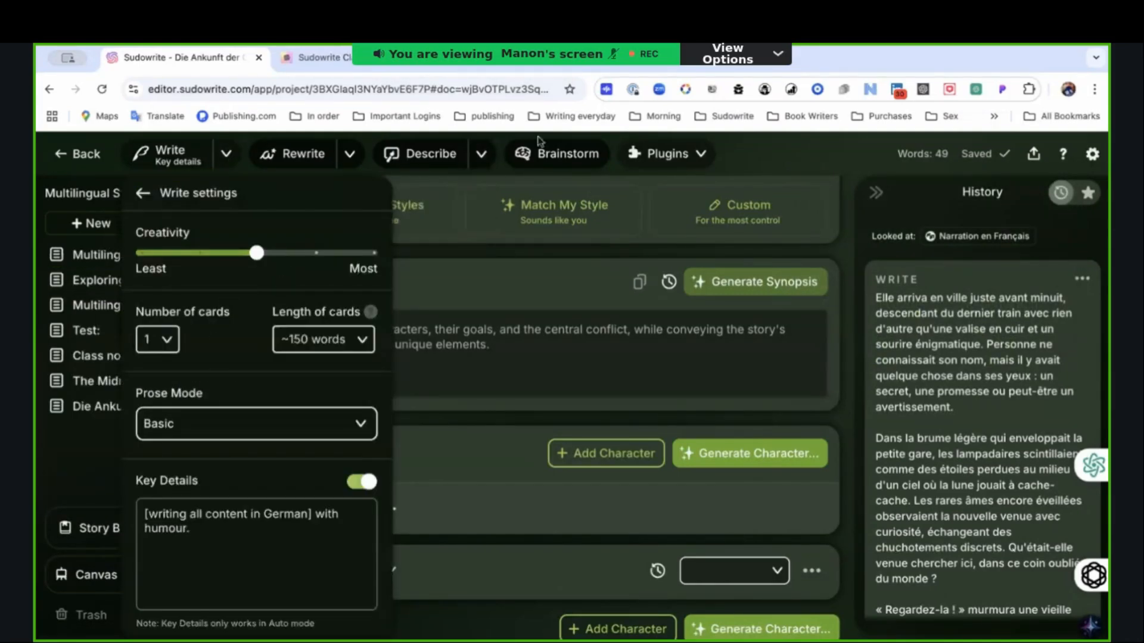
{"action": "left_click", "coordinate": [360, 424]}
{"action": "left_click", "coordinate": [385, 341]}
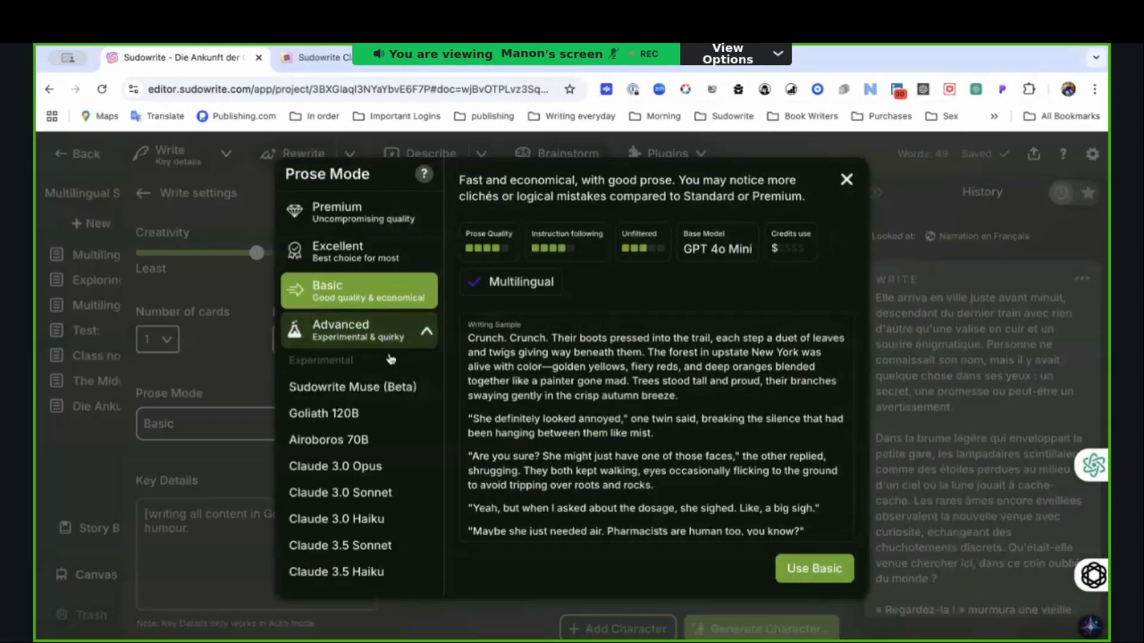
Step: Select Claude 3.5 Sonnet as the prose mode to view its ratings and multilingual support, and look through the other advanced models
{"action": "scroll", "coordinate": [393, 405], "scroll_direction": "down", "scroll_amount": 3}
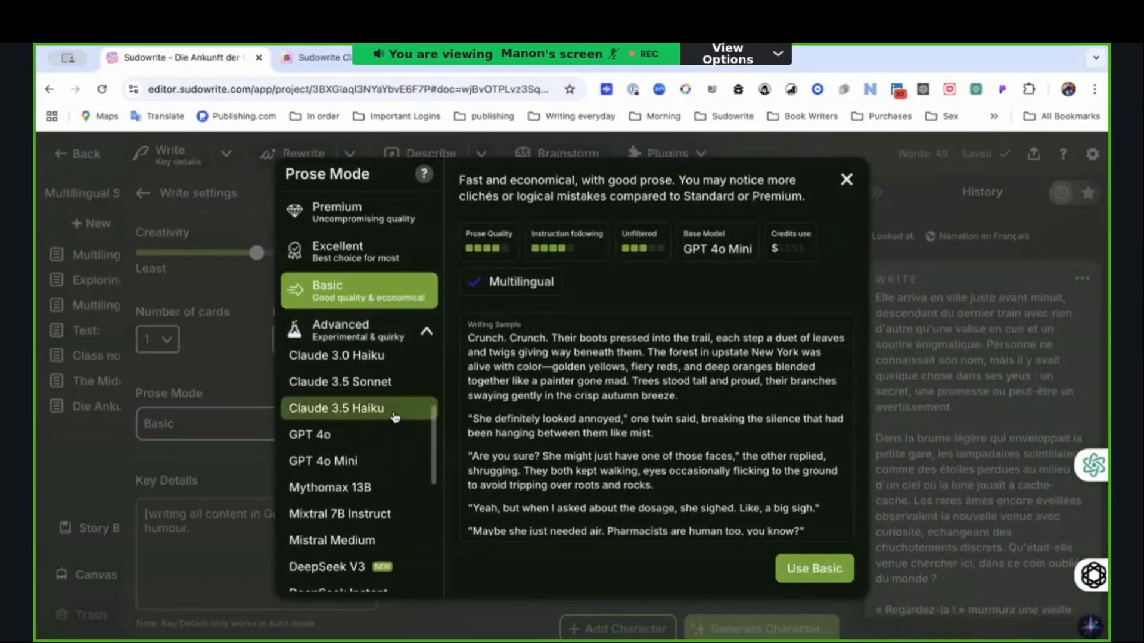
{"action": "scroll", "coordinate": [383, 396], "scroll_direction": "up", "scroll_amount": 1}
{"action": "scroll", "coordinate": [383, 396], "scroll_direction": "up", "scroll_amount": 1}
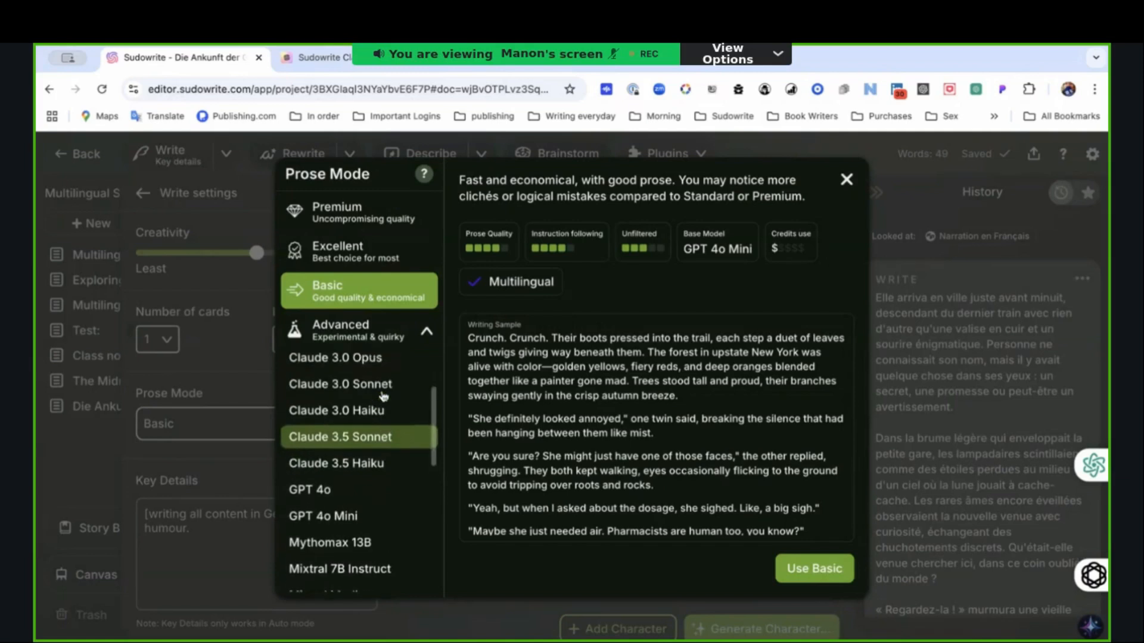
{"action": "left_click", "coordinate": [374, 454]}
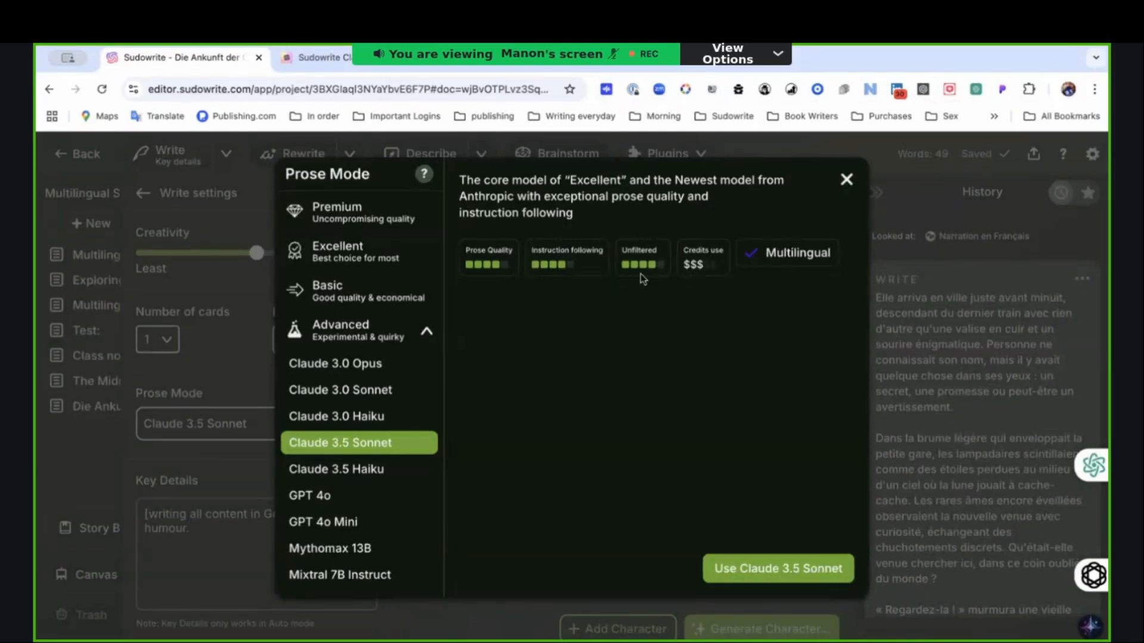
{"action": "scroll", "coordinate": [381, 471], "scroll_direction": "down", "scroll_amount": 3}
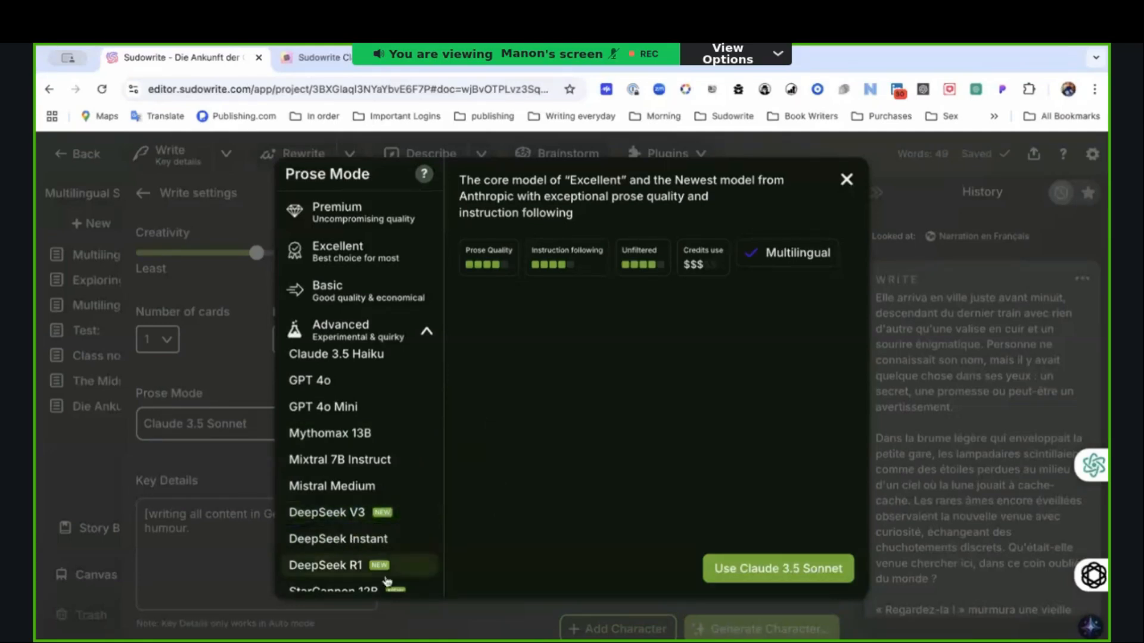
{"action": "scroll", "coordinate": [356, 538], "scroll_direction": "down", "scroll_amount": 2}
{"action": "scroll", "coordinate": [353, 536], "scroll_direction": "up", "scroll_amount": 5}
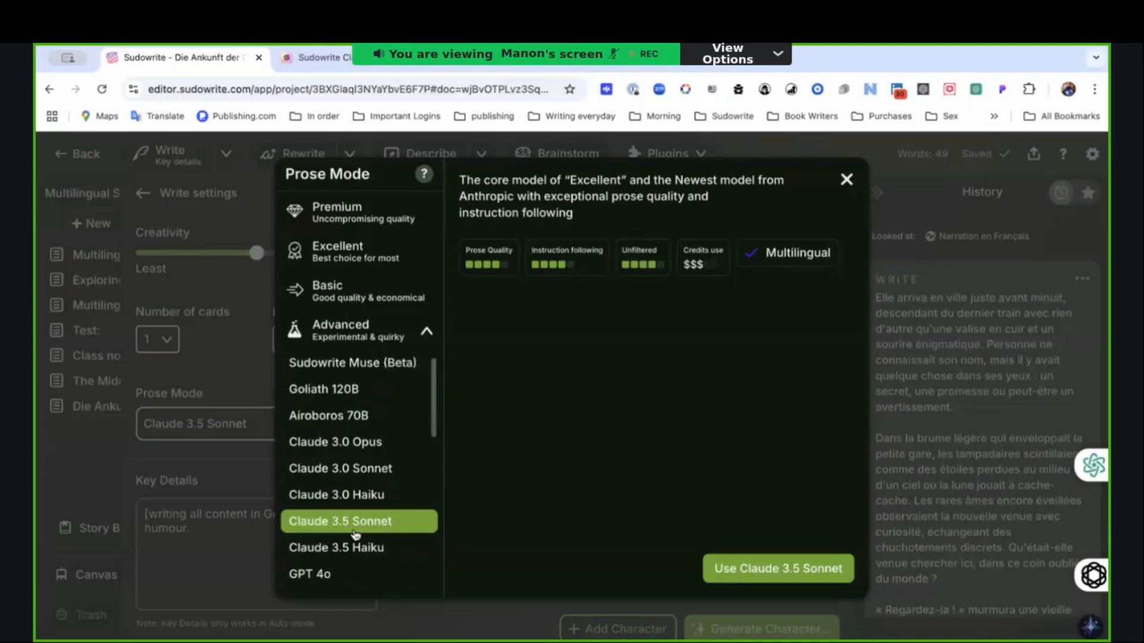
Step: Set the prose mode to Sudowrite Muse (Beta) and close the Prose Mode choices
{"action": "scroll", "coordinate": [356, 534], "scroll_direction": "up", "scroll_amount": 1}
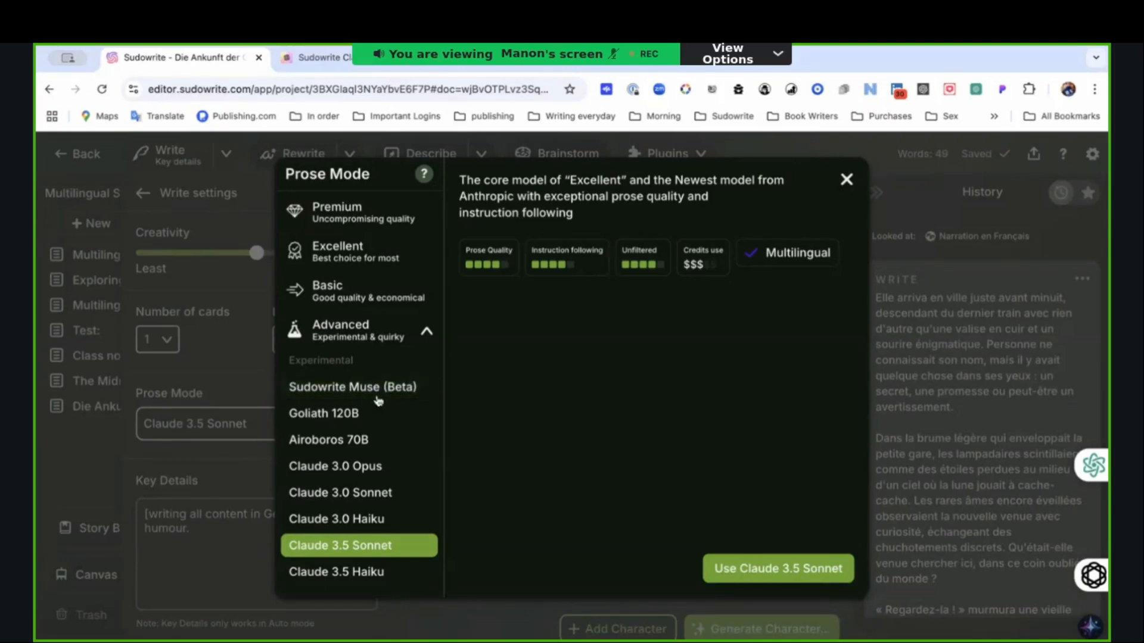
{"action": "scroll", "coordinate": [378, 501], "scroll_direction": "down", "scroll_amount": 1}
{"action": "scroll", "coordinate": [378, 421], "scroll_direction": "up", "scroll_amount": 1}
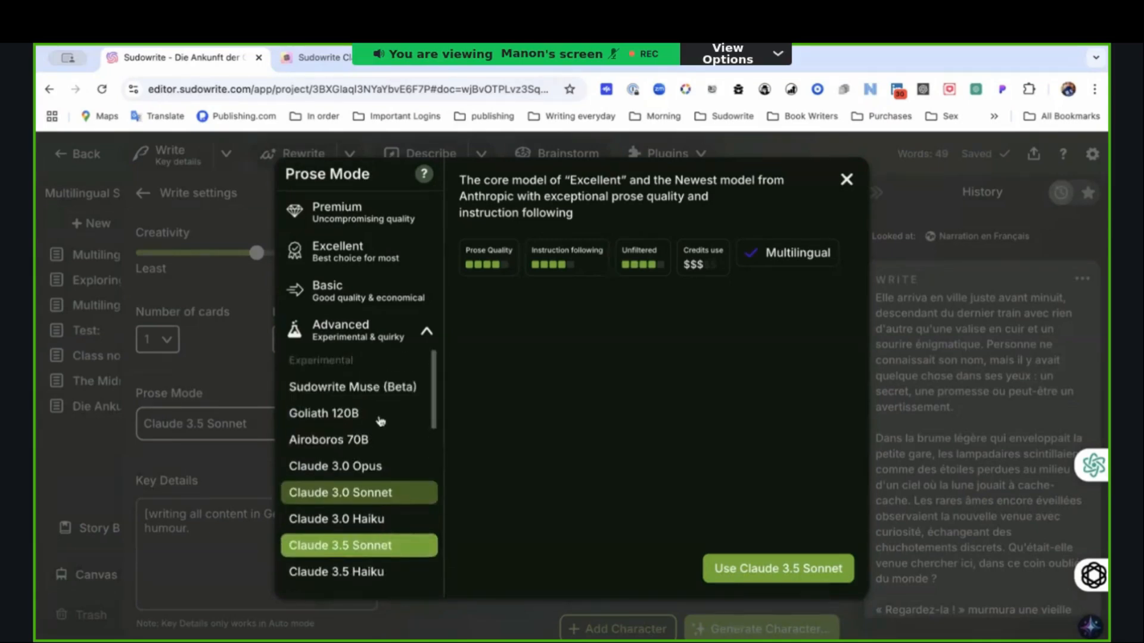
{"action": "left_click", "coordinate": [367, 398]}
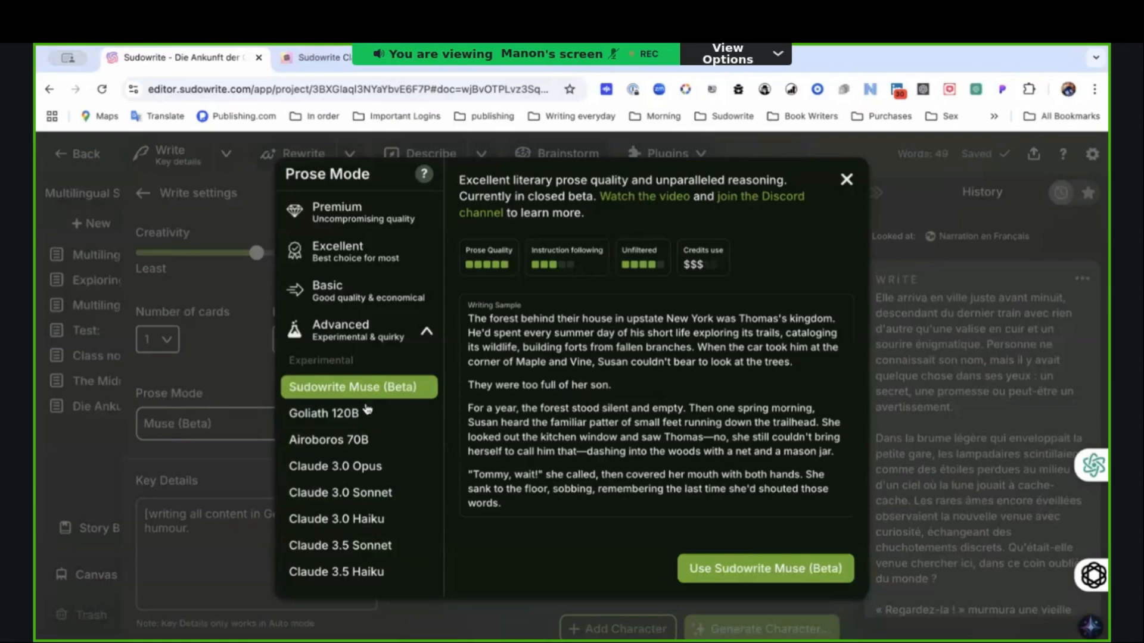
{"action": "scroll", "coordinate": [370, 467], "scroll_direction": "down", "scroll_amount": 3}
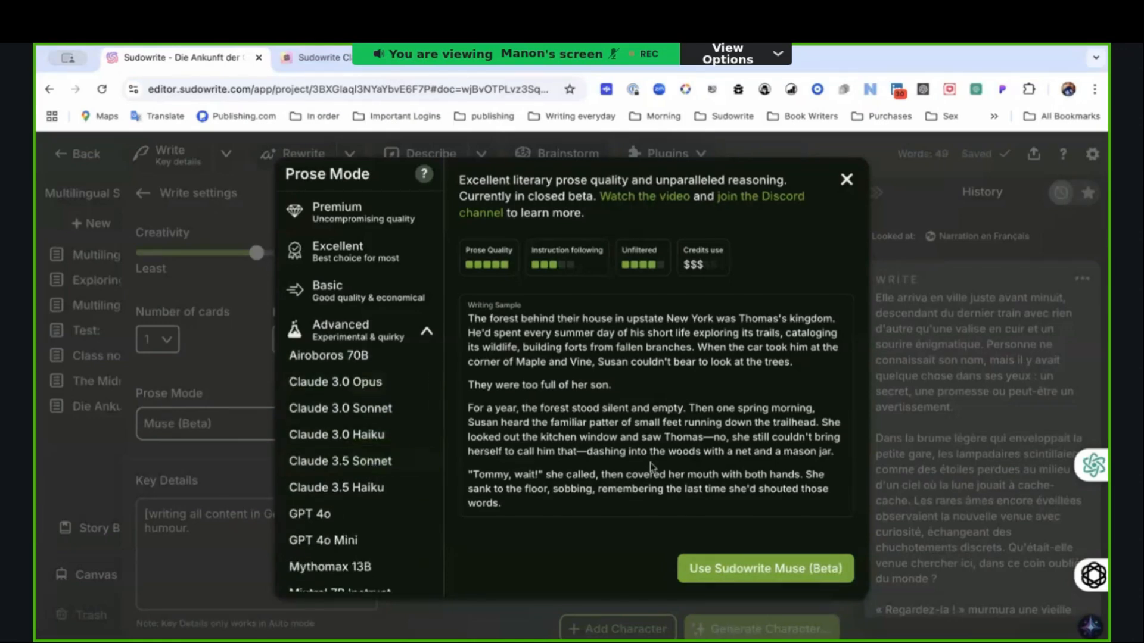
{"action": "left_click", "coordinate": [846, 180]}
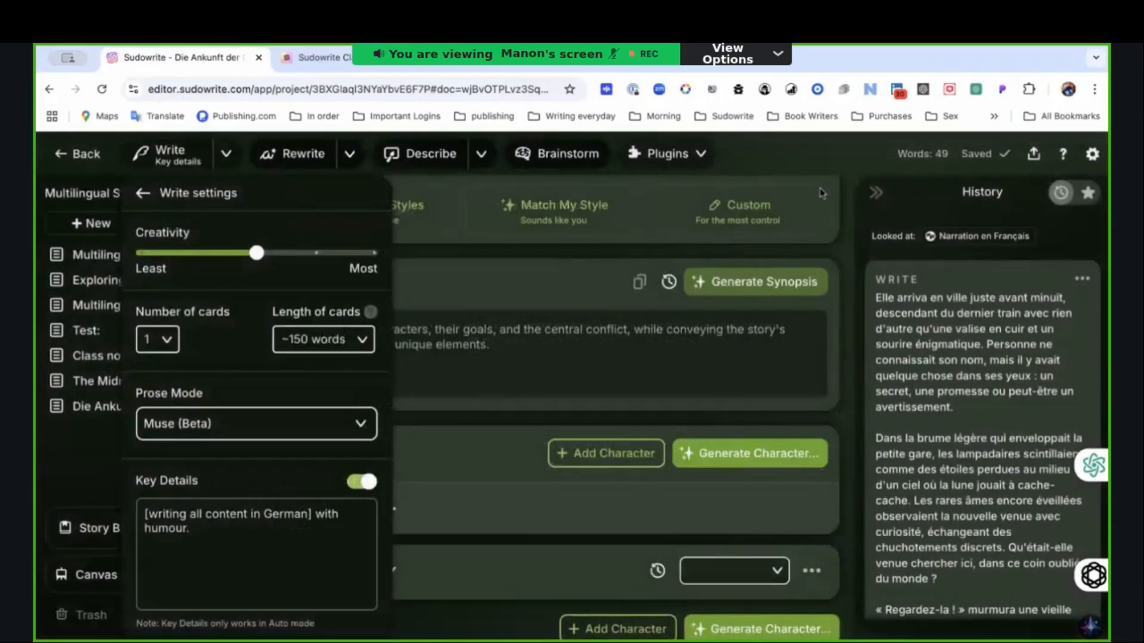
Step: Close the Write settings, open the Chapter Generator in the German story document, and review its Beats and Prose steps and the text below
{"action": "left_click", "coordinate": [610, 312]}
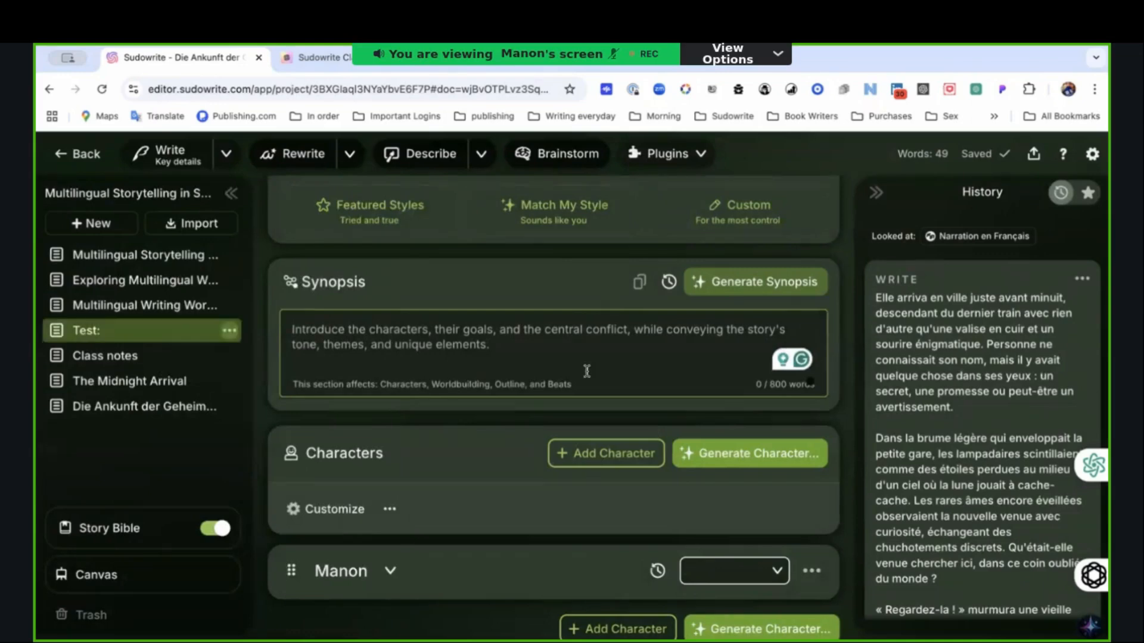
{"action": "scroll", "coordinate": [423, 306], "scroll_direction": "up", "scroll_amount": 15}
{"action": "scroll", "coordinate": [421, 301], "scroll_direction": "up", "scroll_amount": 2}
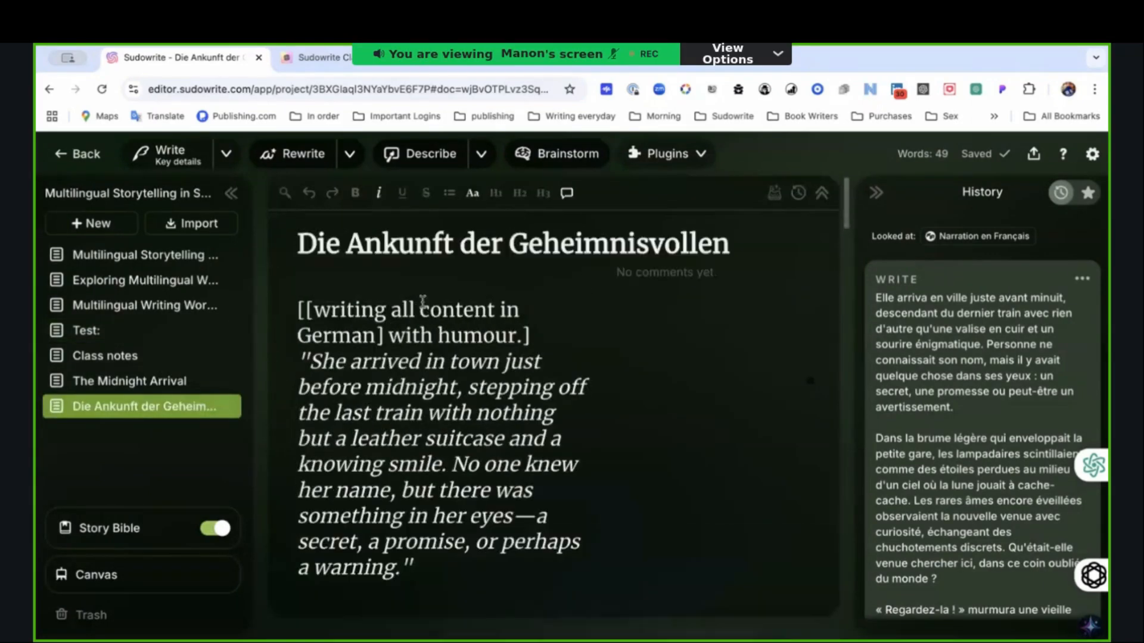
{"action": "left_click", "coordinate": [774, 194]}
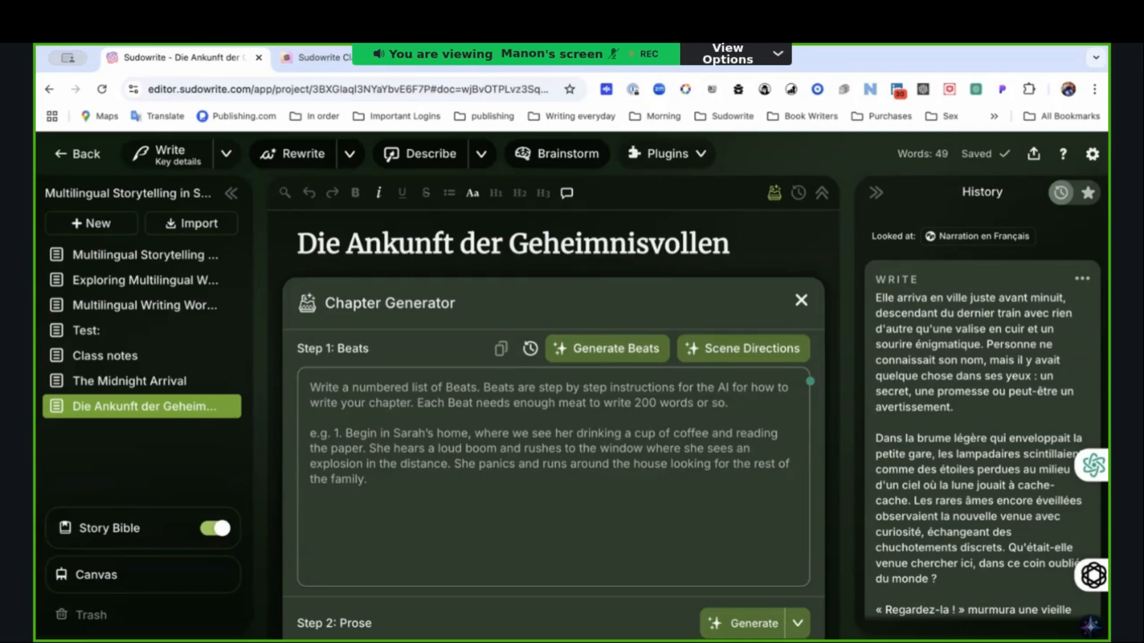
{"action": "scroll", "coordinate": [588, 459], "scroll_direction": "down", "scroll_amount": 9}
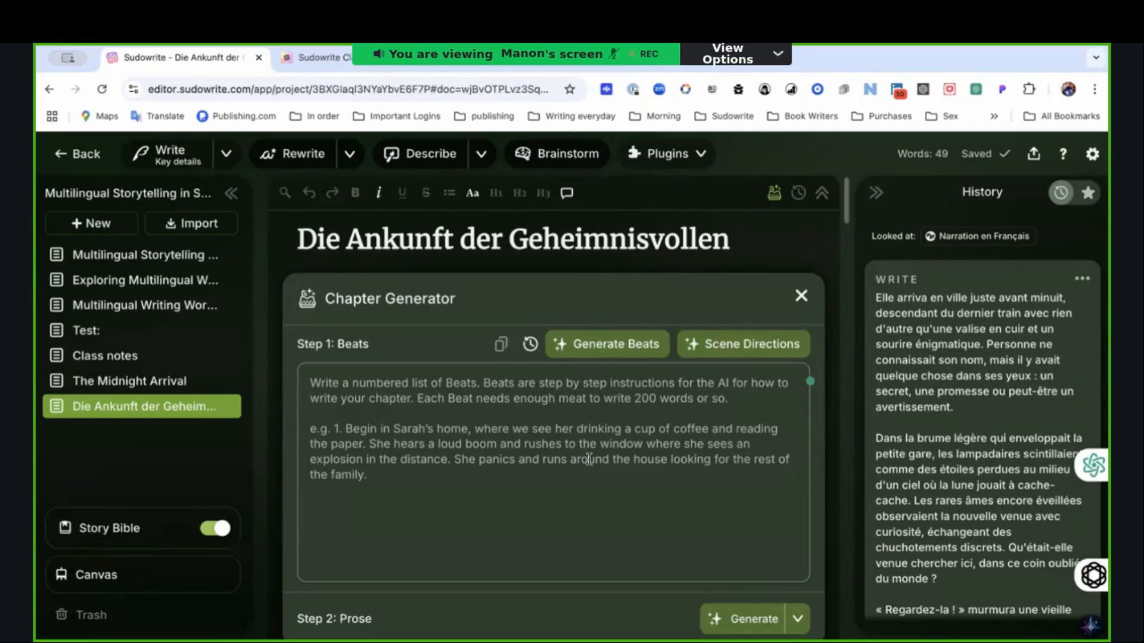
{"action": "scroll", "coordinate": [589, 459], "scroll_direction": "up", "scroll_amount": 1}
{"action": "scroll", "coordinate": [588, 459], "scroll_direction": "up", "scroll_amount": 1}
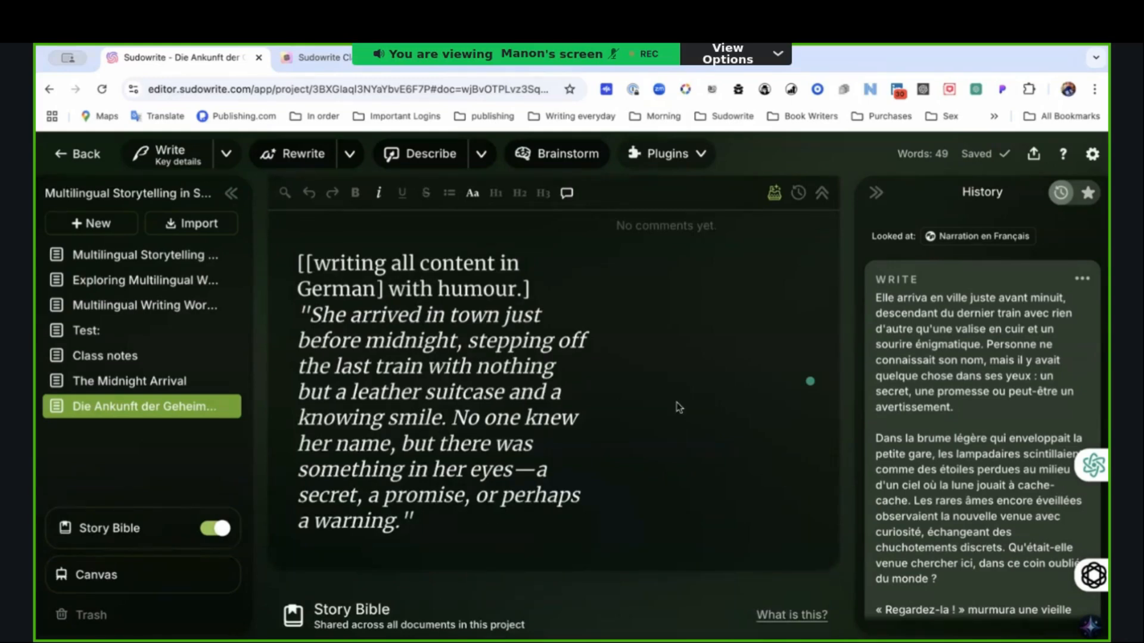
{"action": "scroll", "coordinate": [678, 408], "scroll_direction": "up", "scroll_amount": 1}
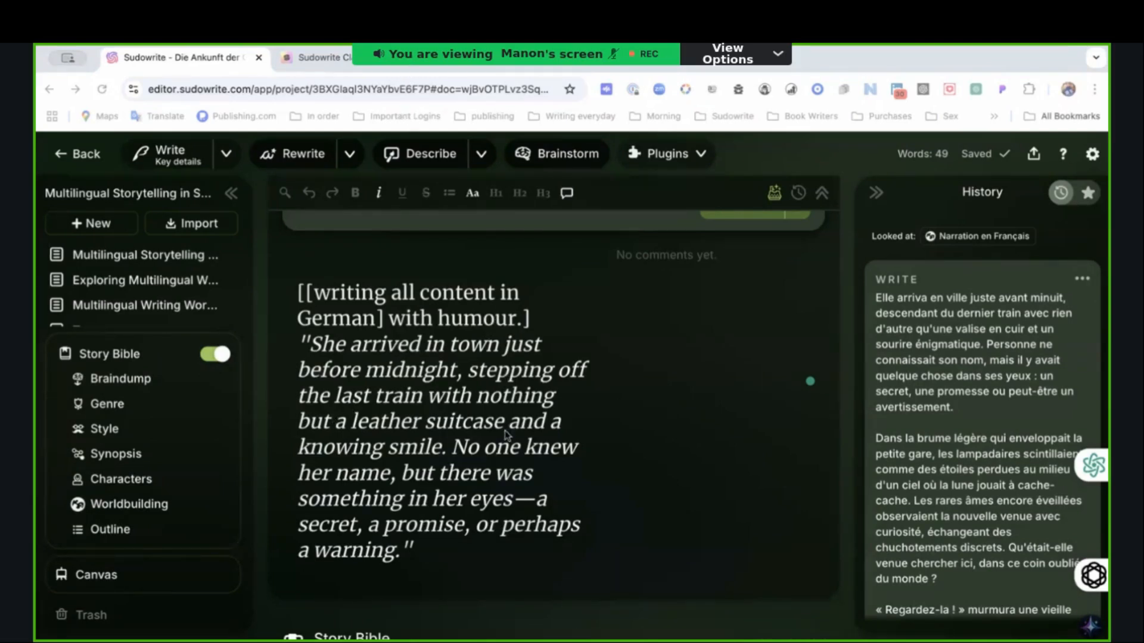
Step: Switch to the Canva workshop presentation and show the Q&A & Discussion slide, followed by the Feedbacks slide
{"action": "left_click", "coordinate": [580, 585]}
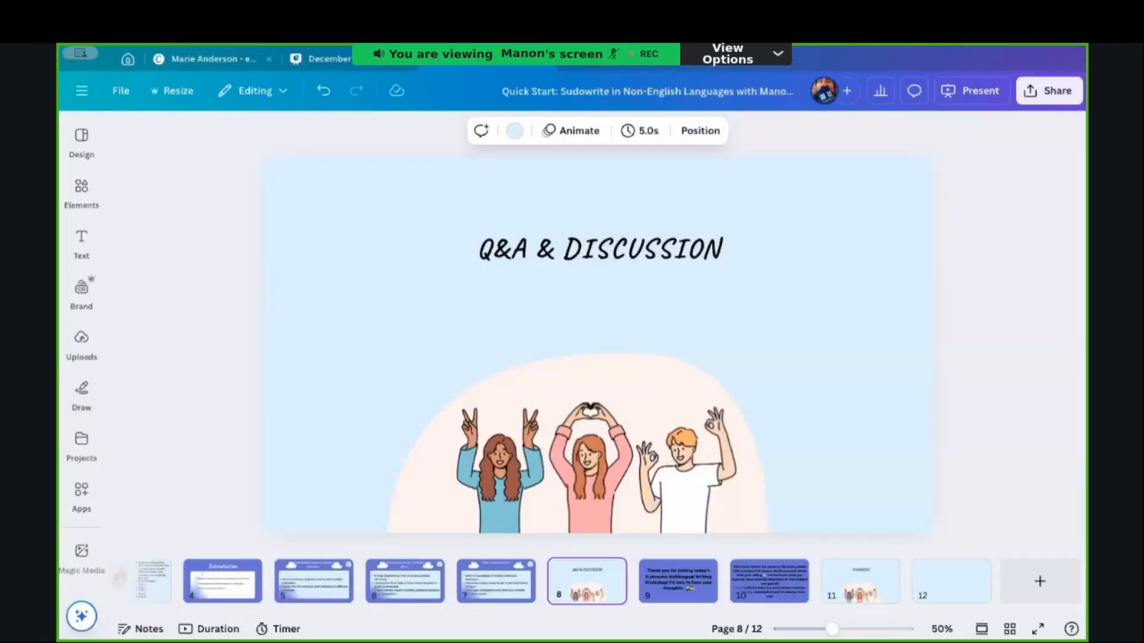
{"action": "left_click", "coordinate": [869, 588]}
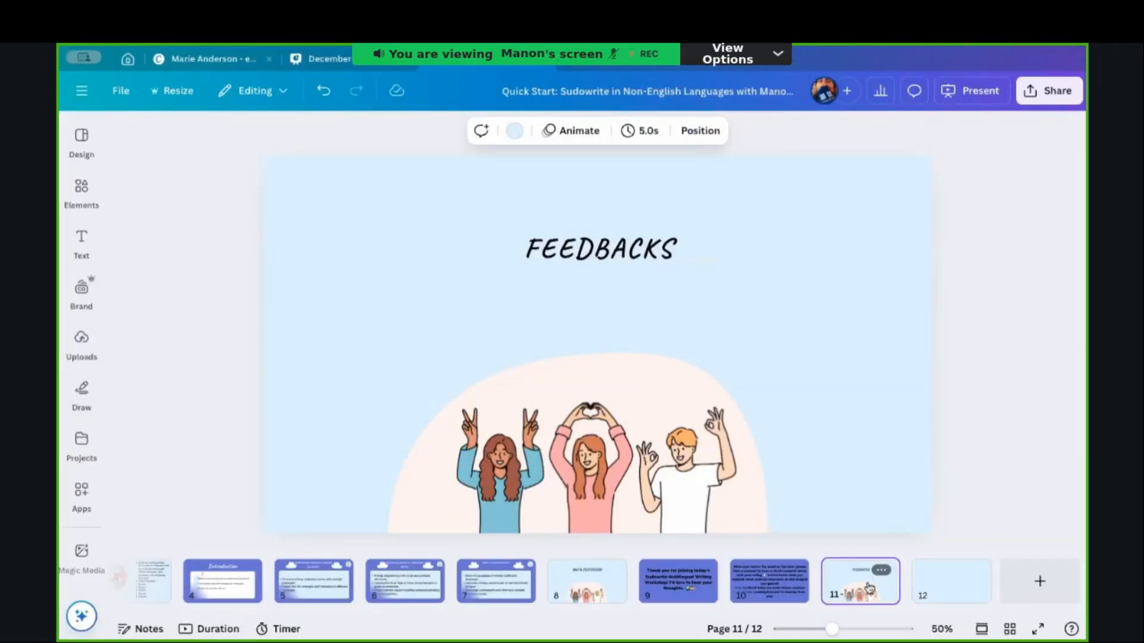